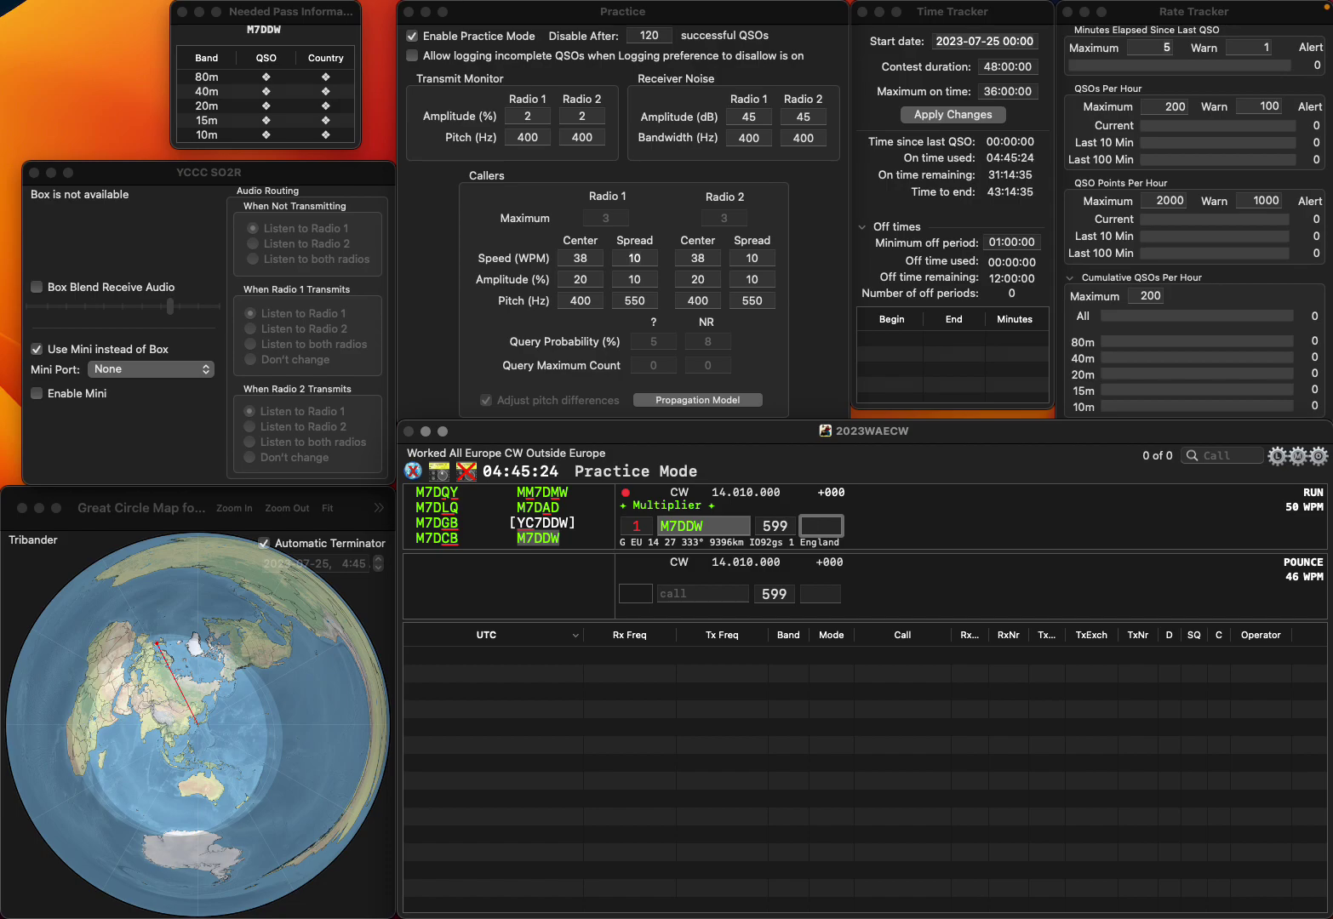
text(882)
key(Return)
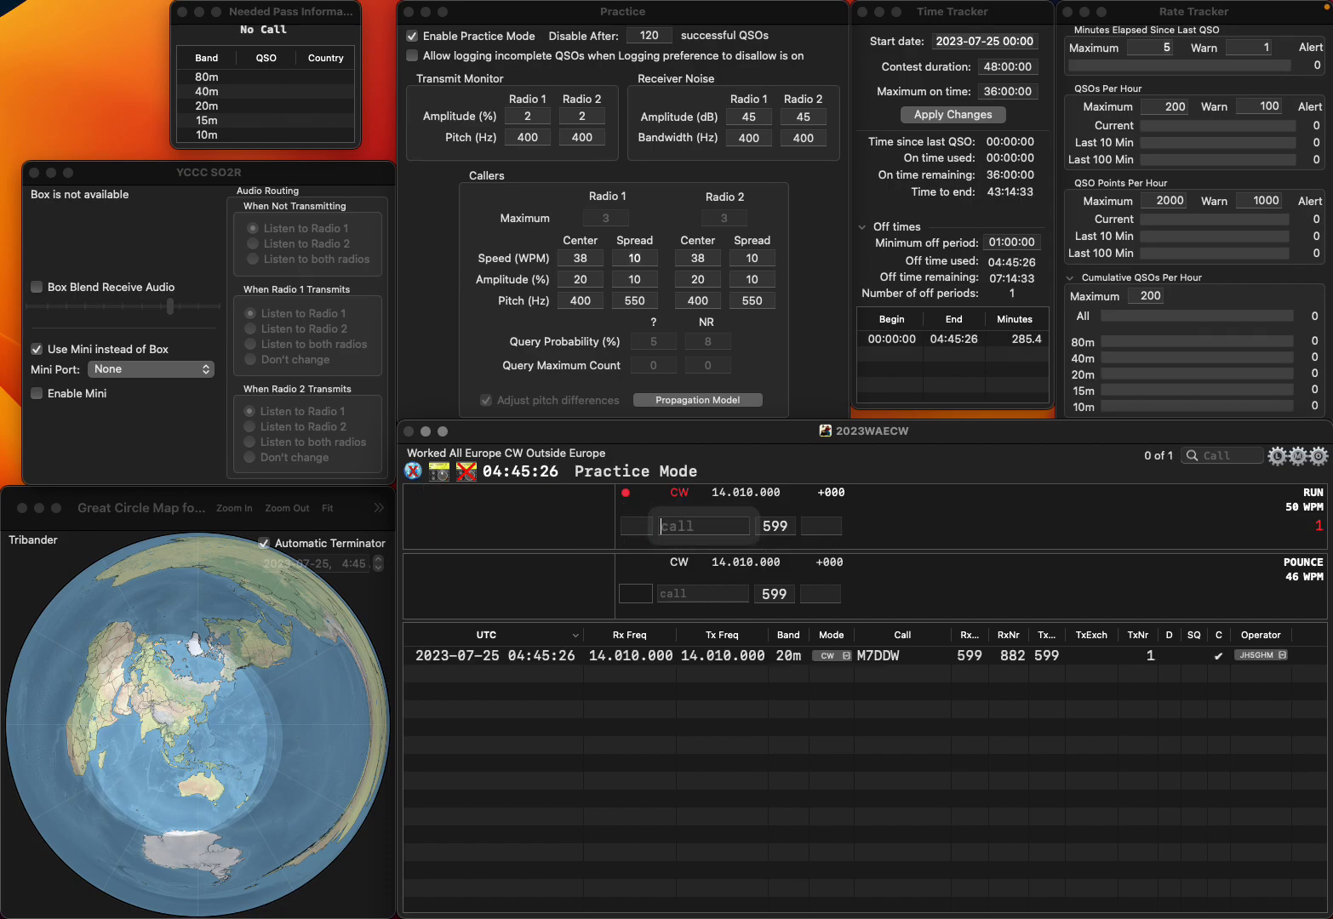
text(SM)
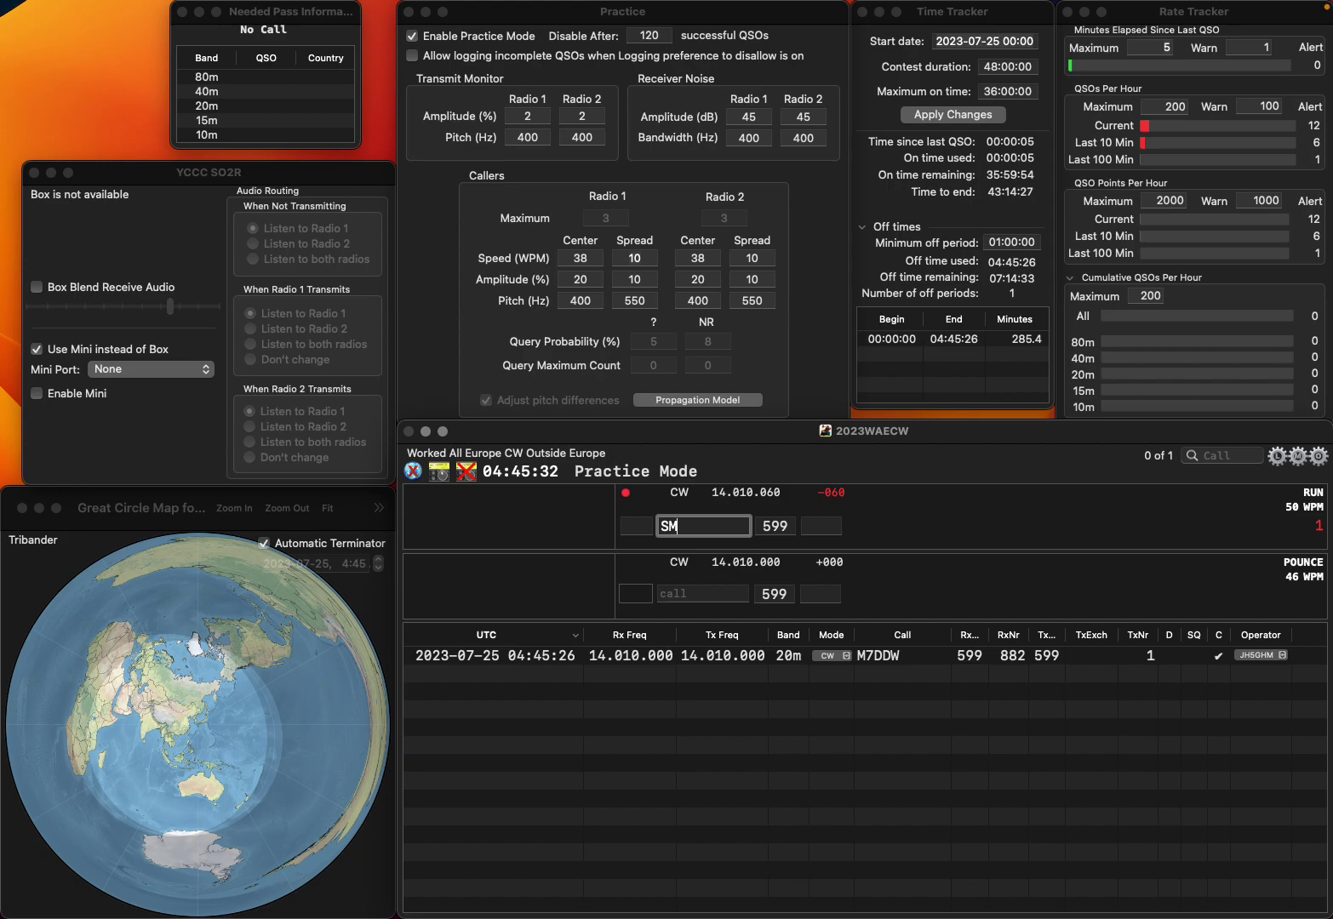
text(5CCT)
key(Return)
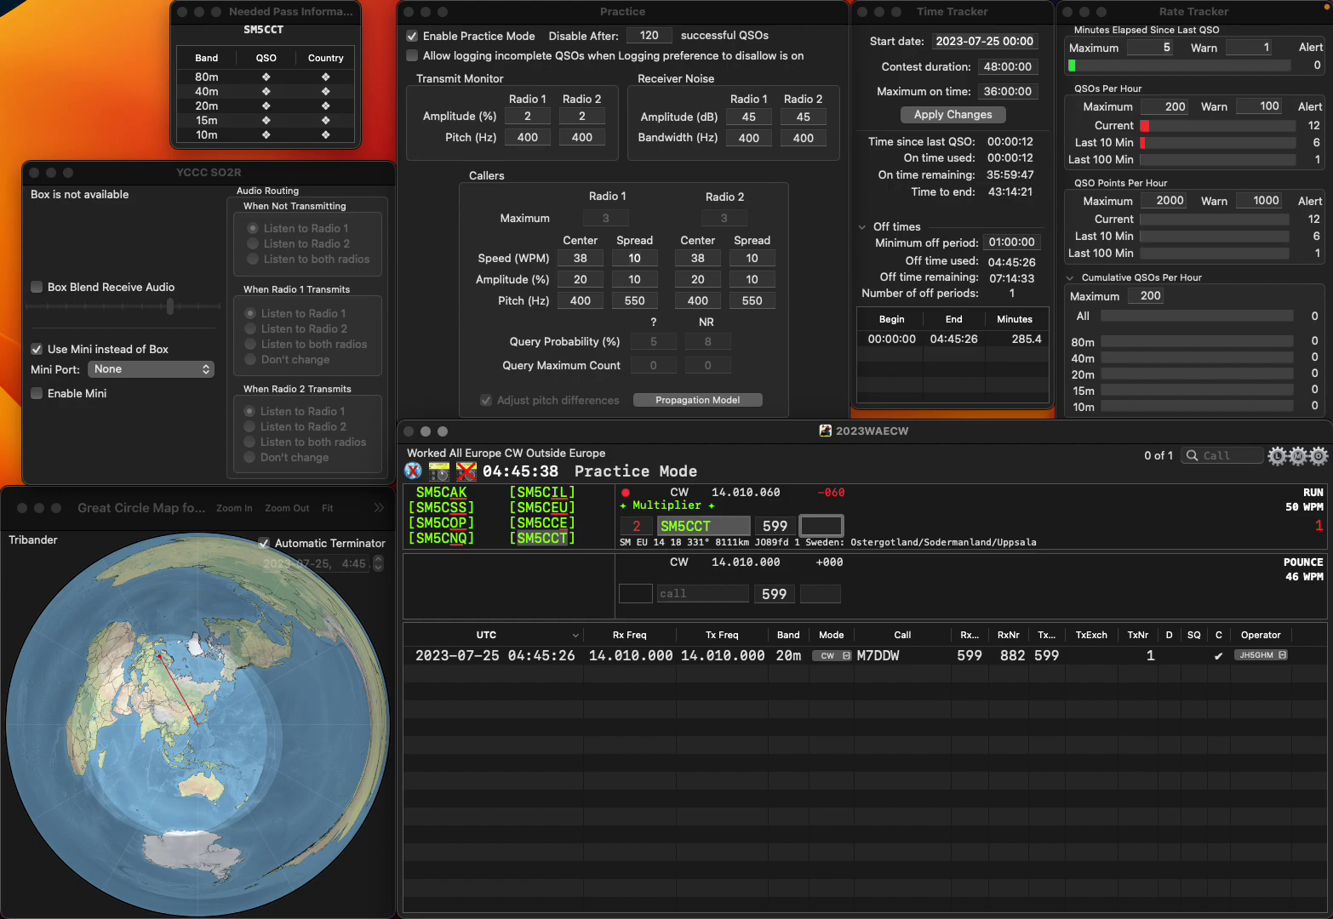
text(95)
key(Return)
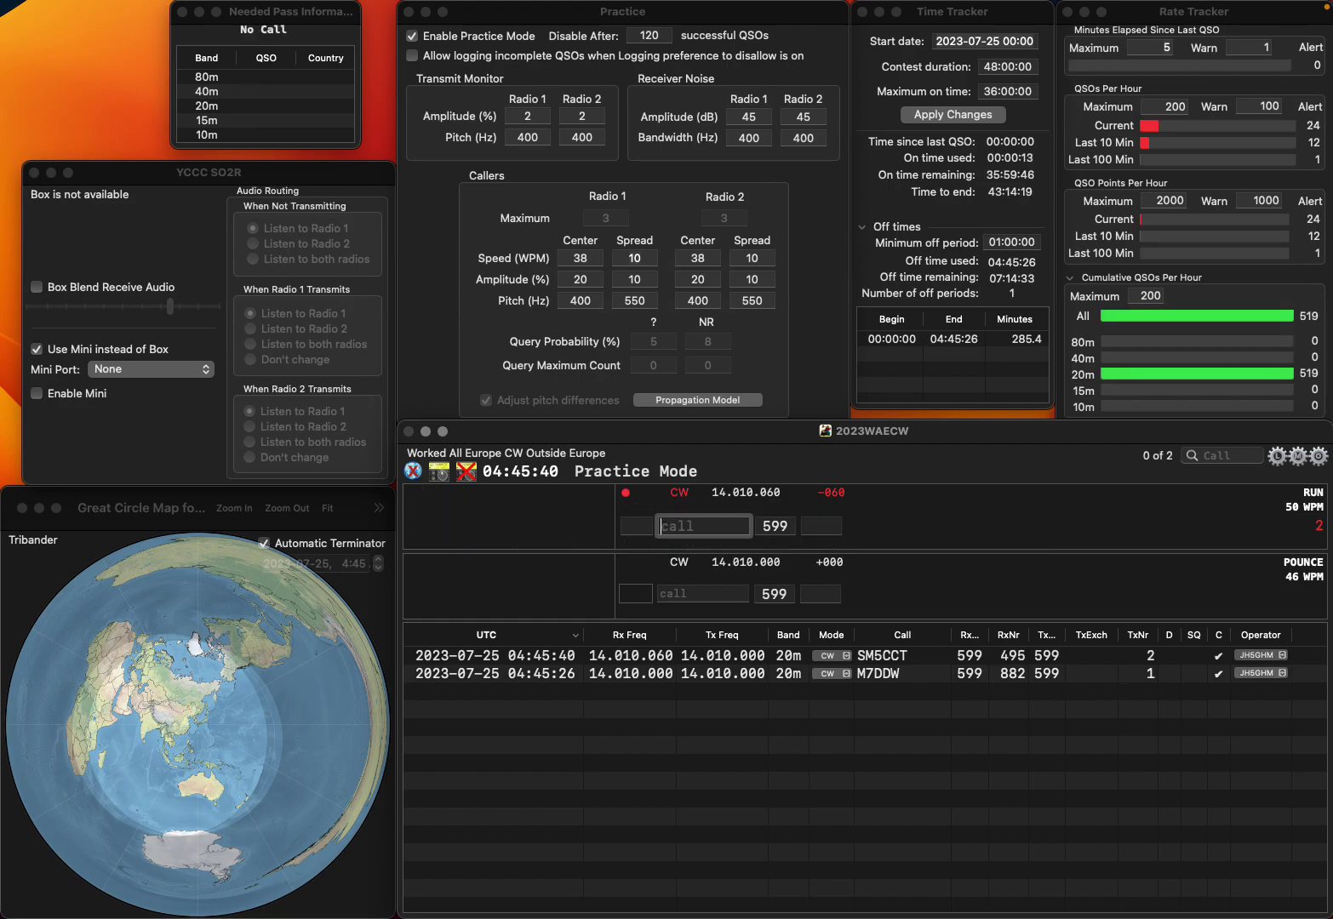
text(OL8W)
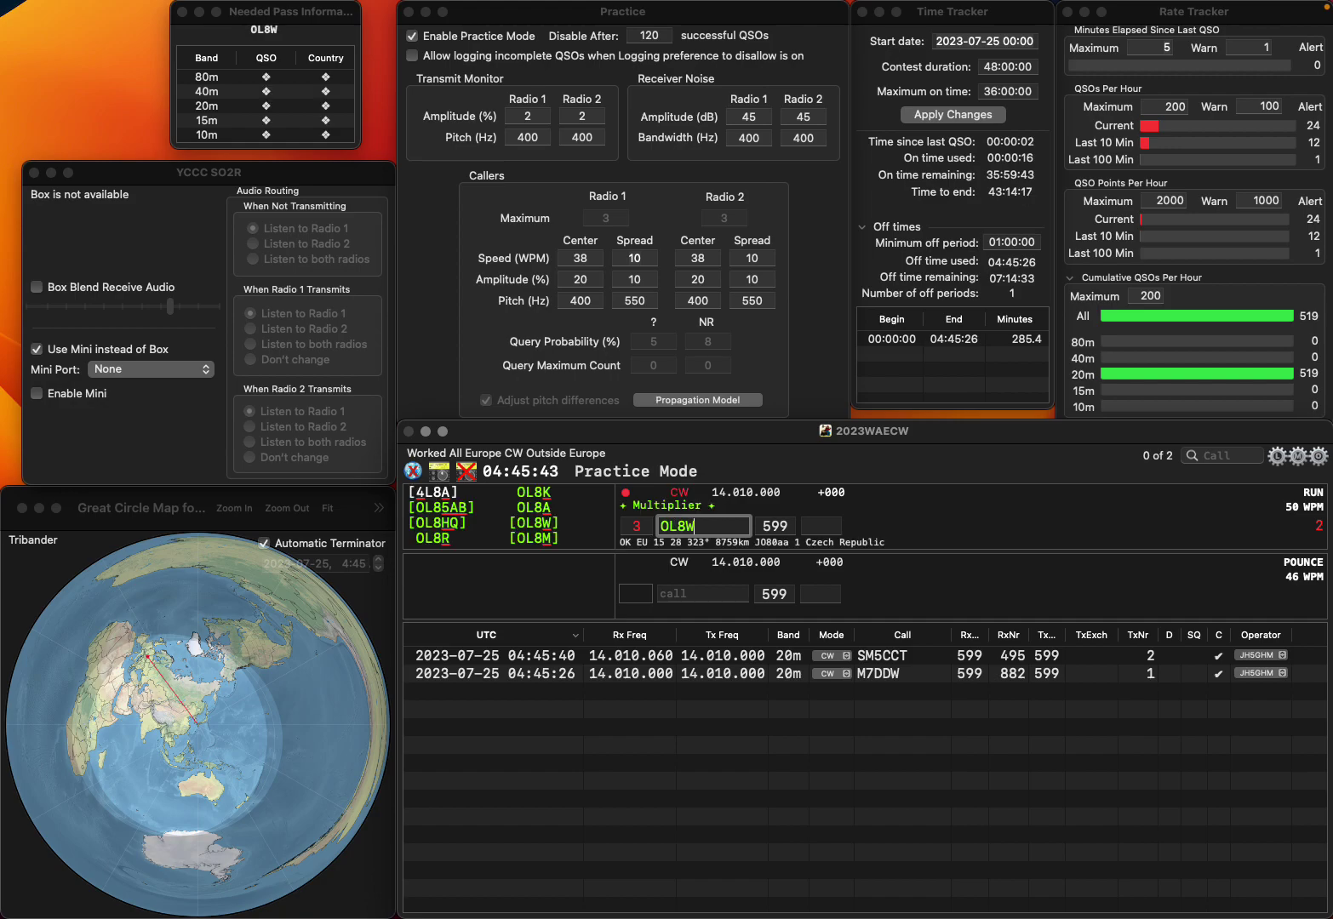
key(Return)
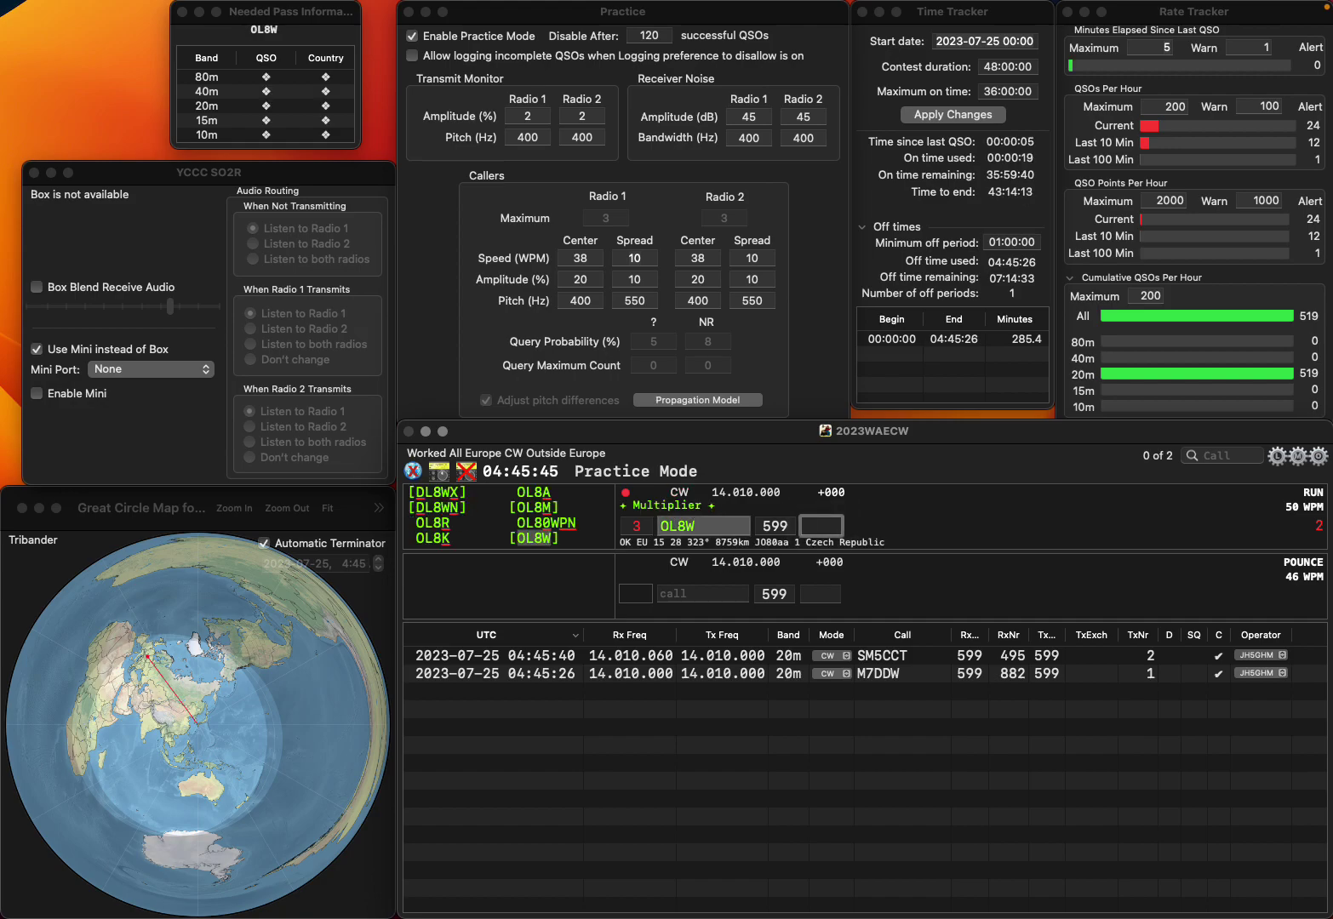
text(465)
key(Return)
text(PA0LSC)
key(Return)
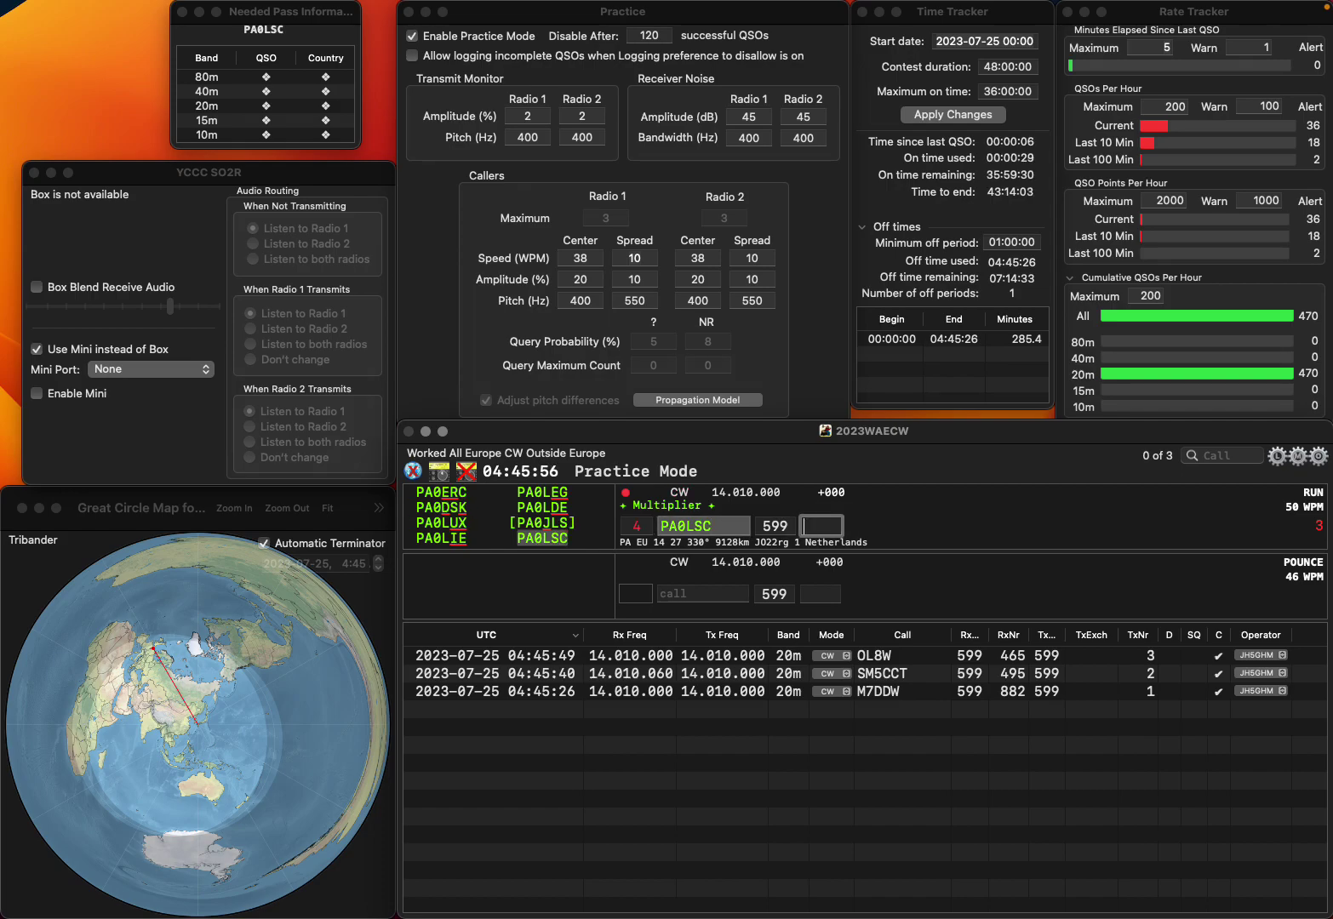
text(992)
key(Return)
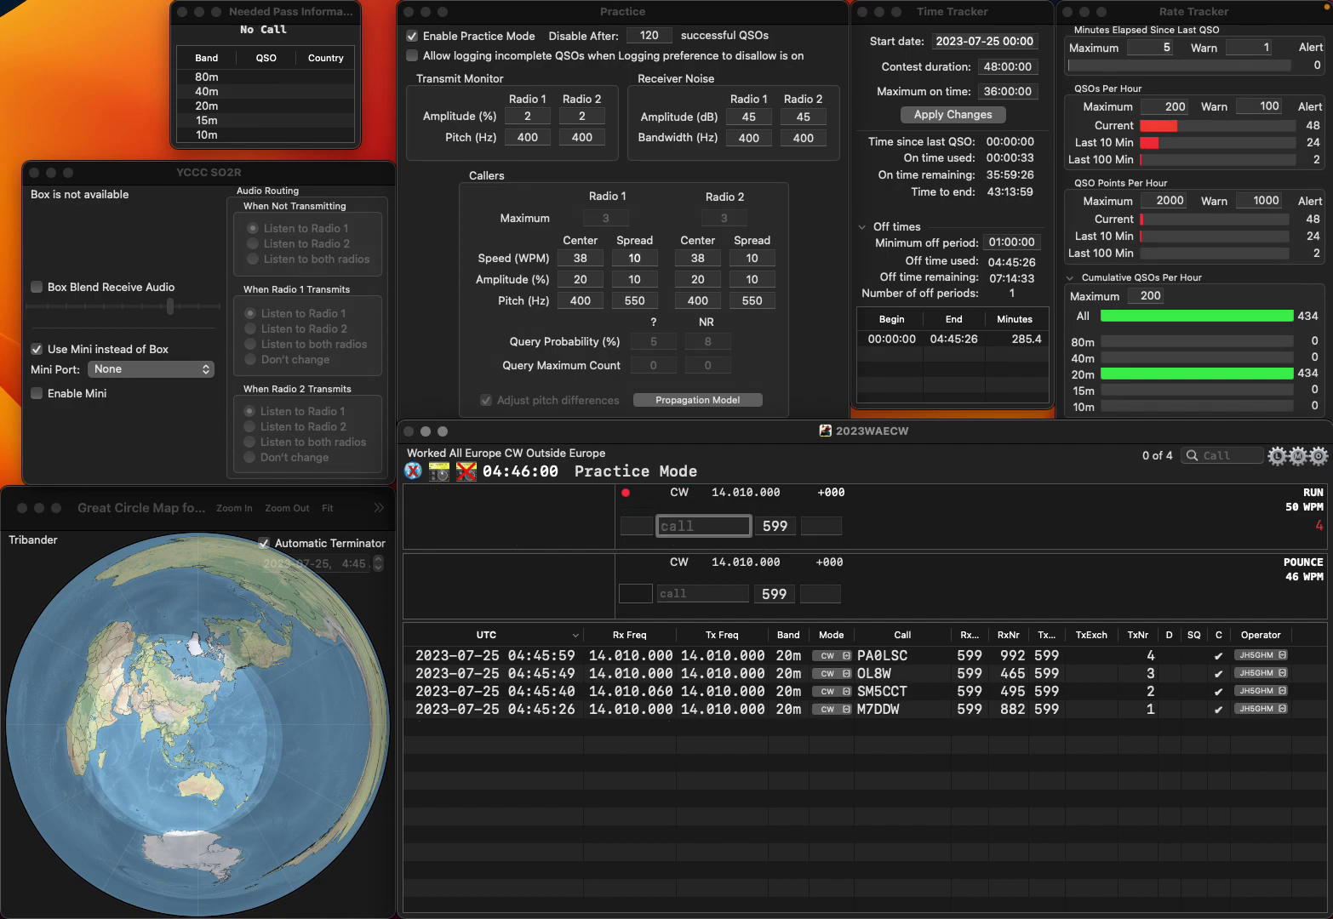
Answer caller RA3XM on the run radio and log the contact with received number 330
text(RA3XM)
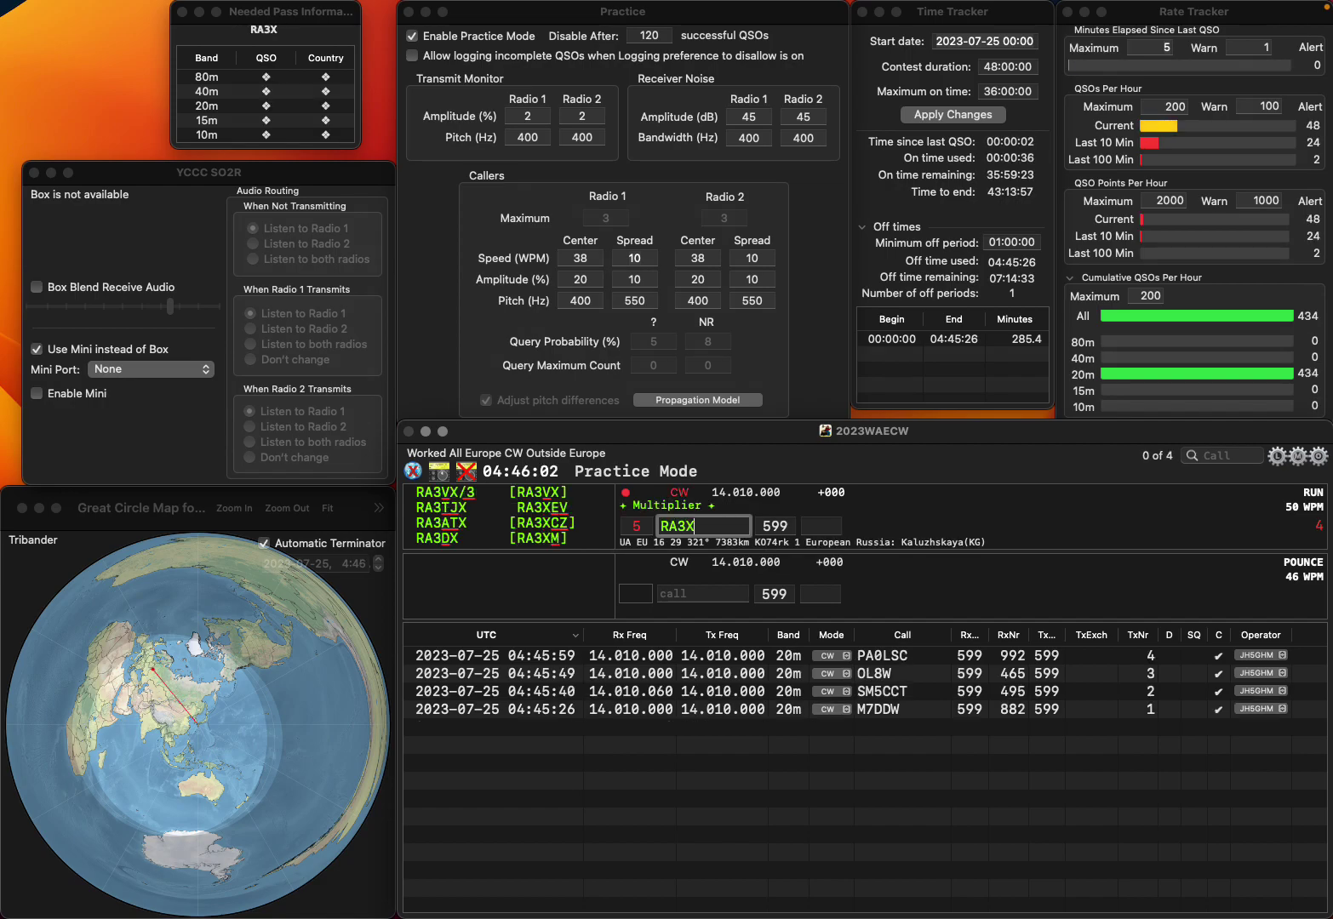
key(space)
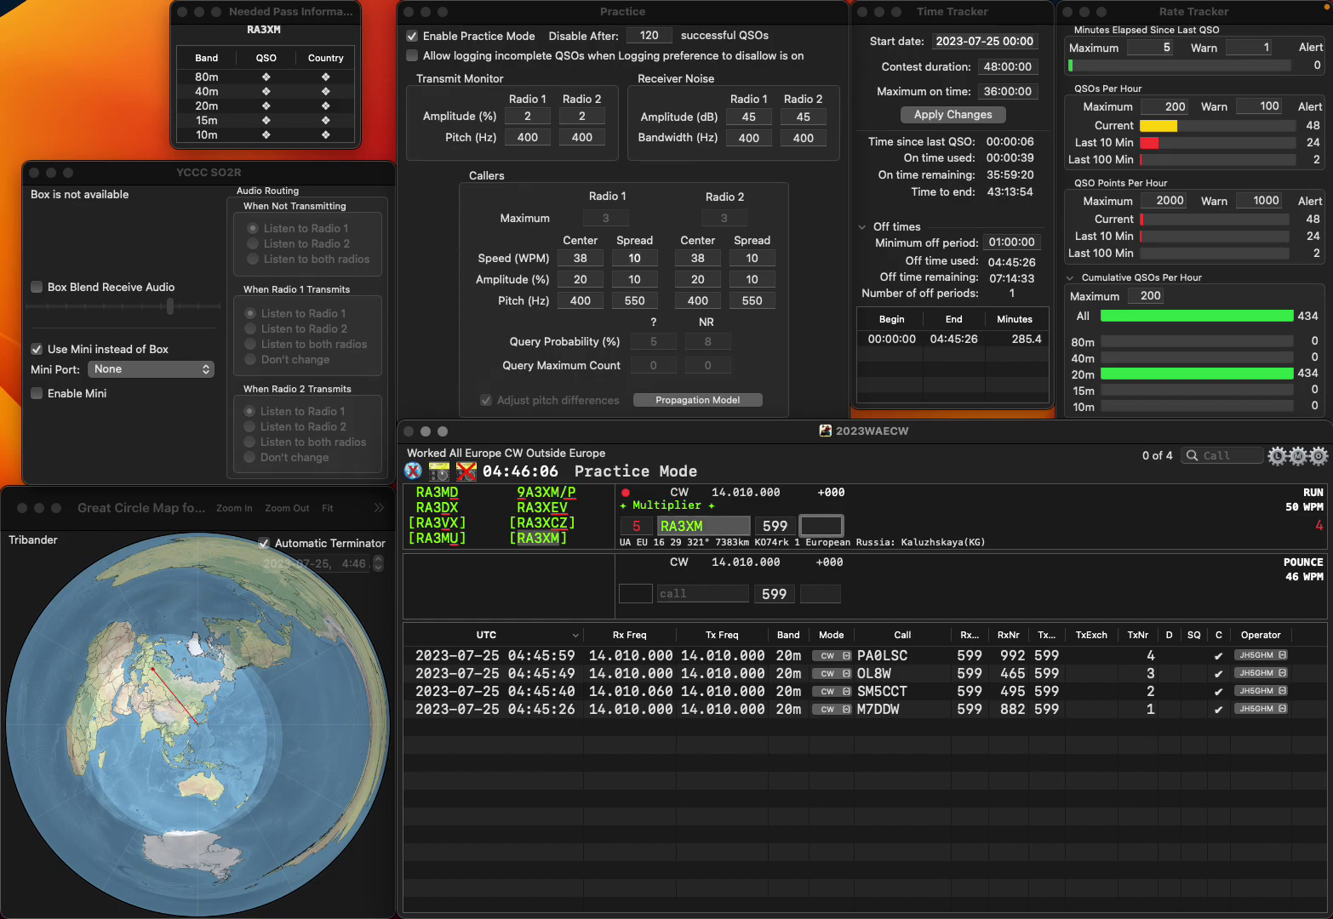
text(330)
key(Return)
Answer caller OK1M on the run radio and log the contact with received number 726
text(O)
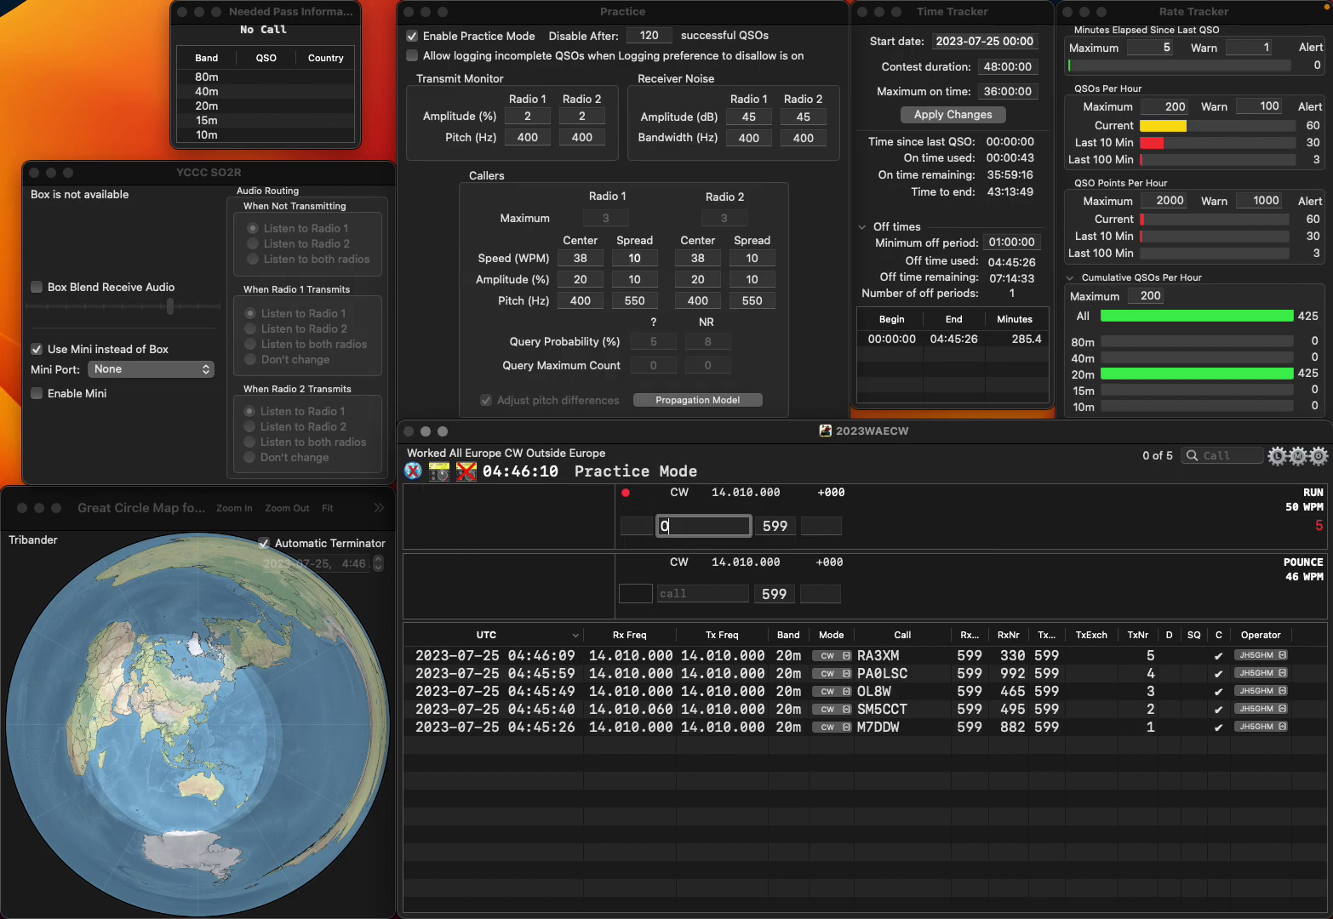
text(K1M)
key(Return)
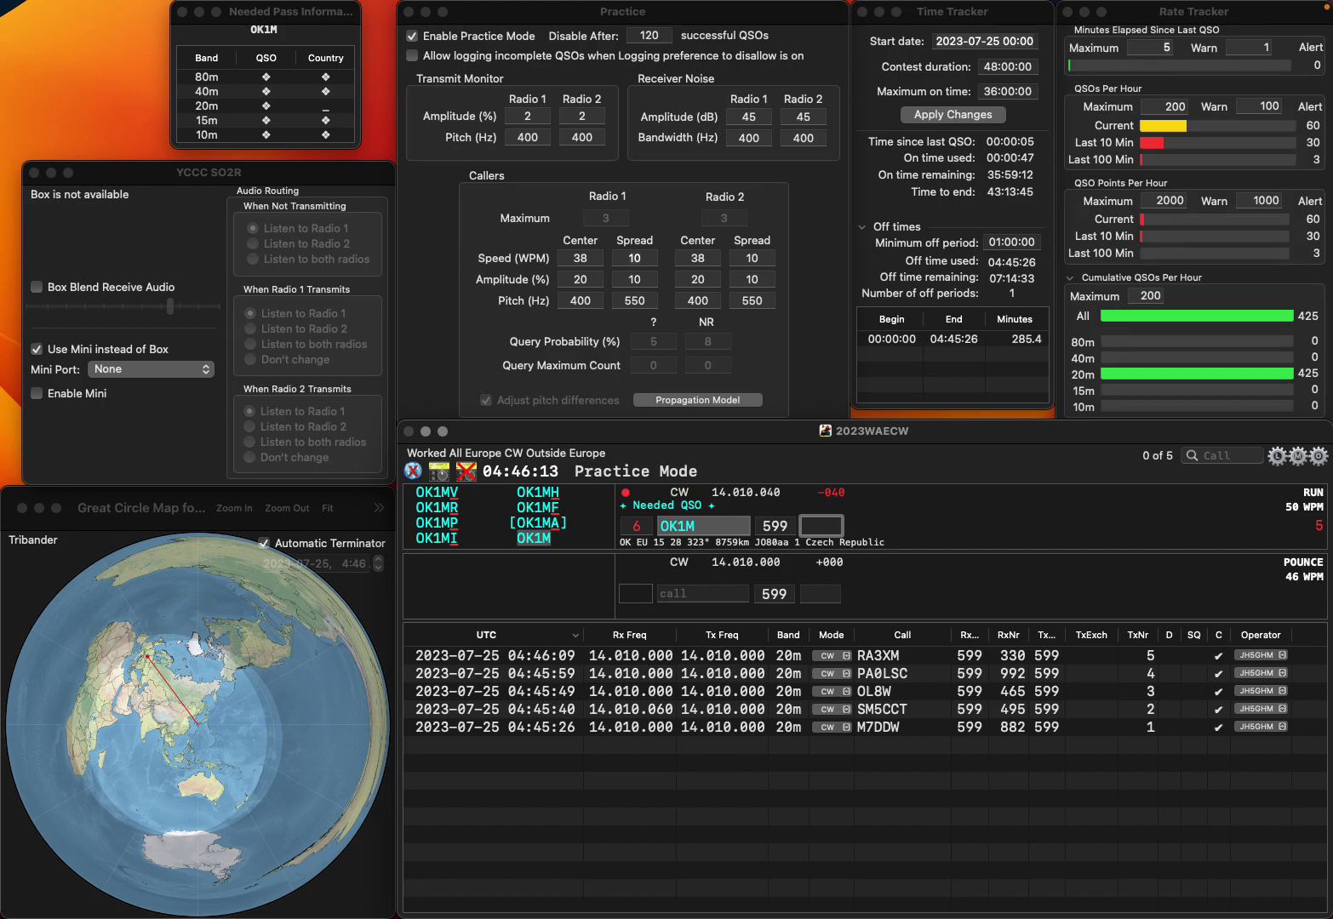
text(726)
key(Return)
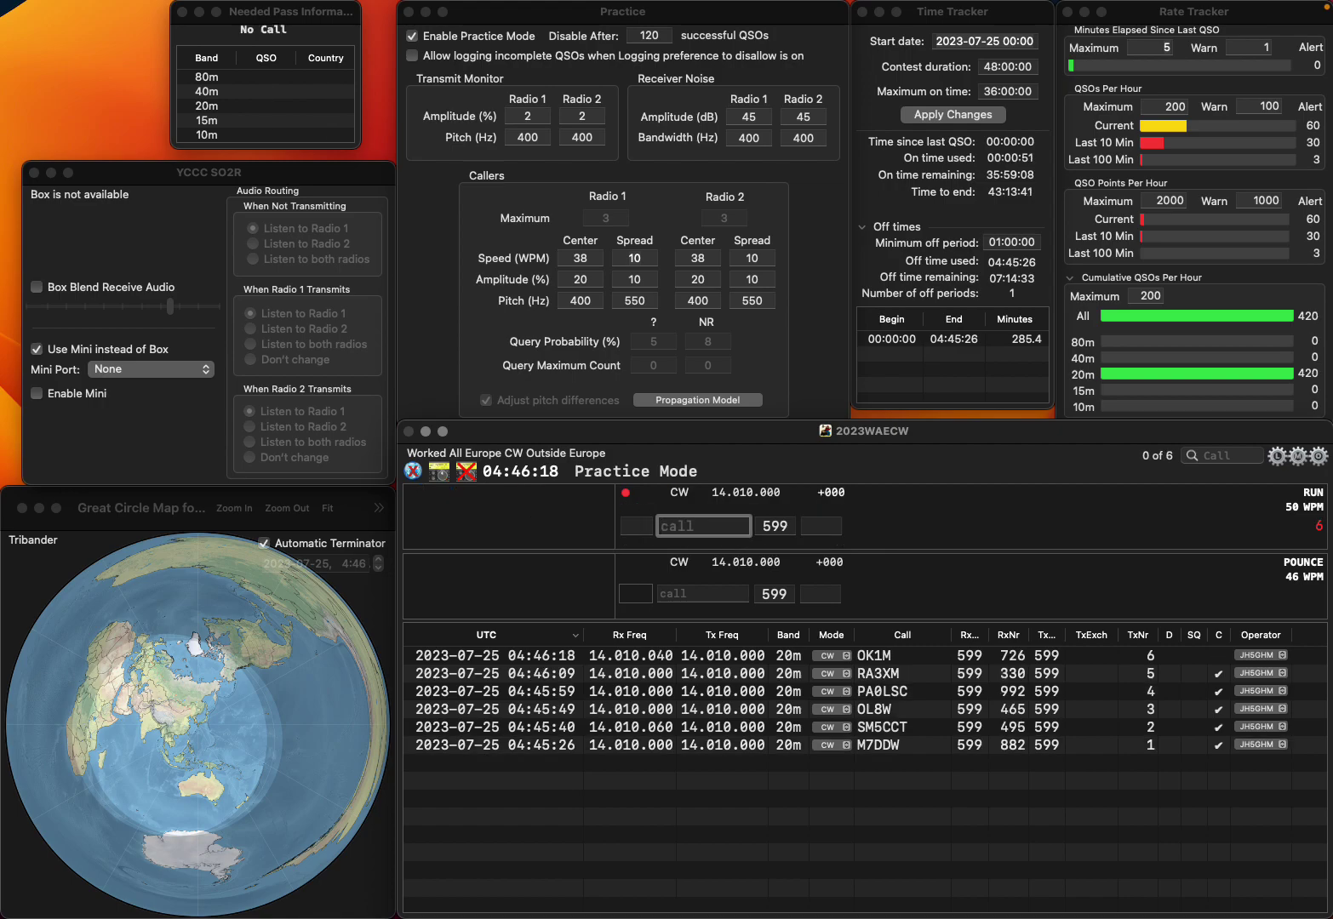
text(DK3YD)
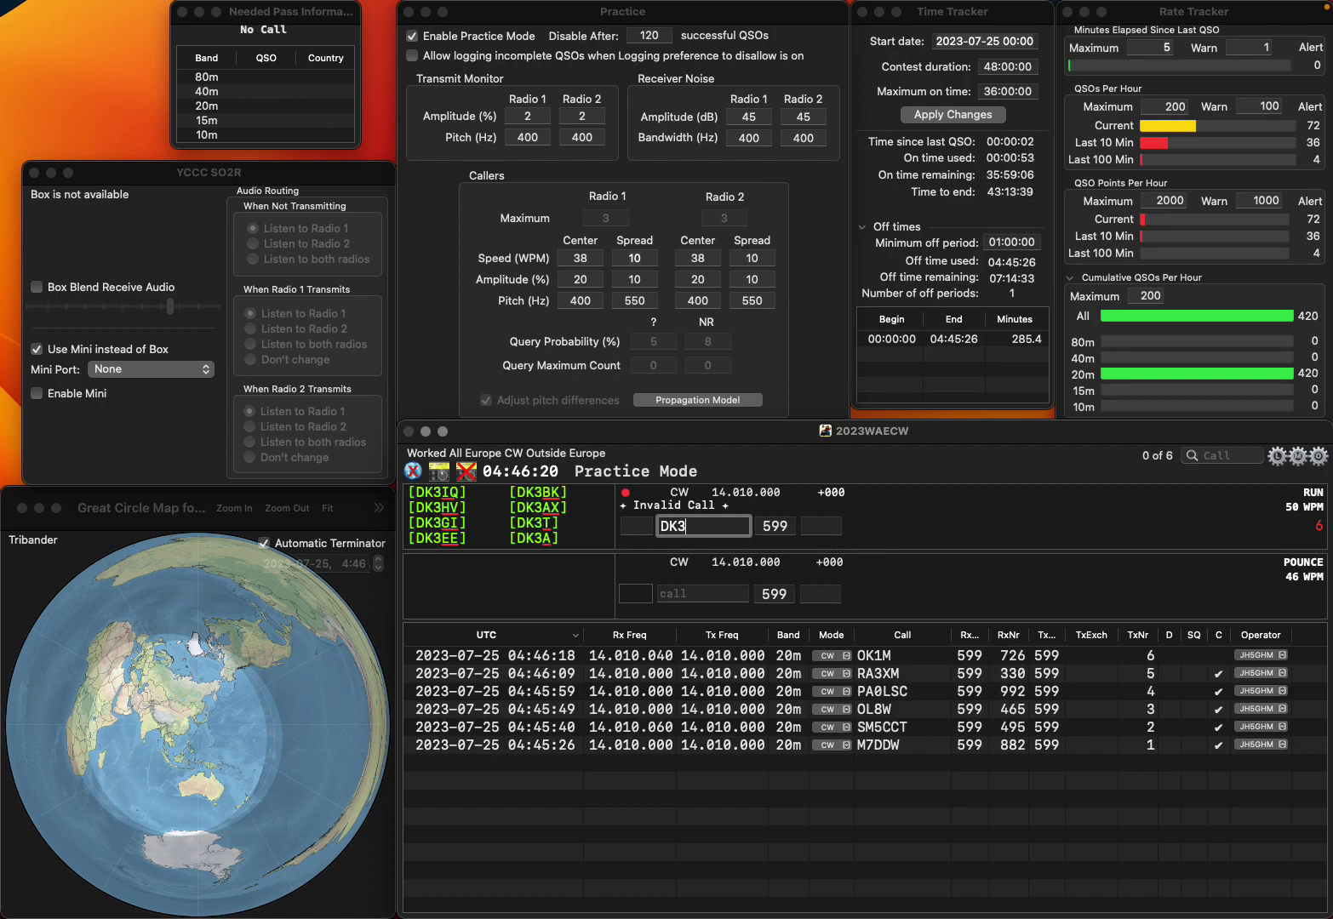
key(space)
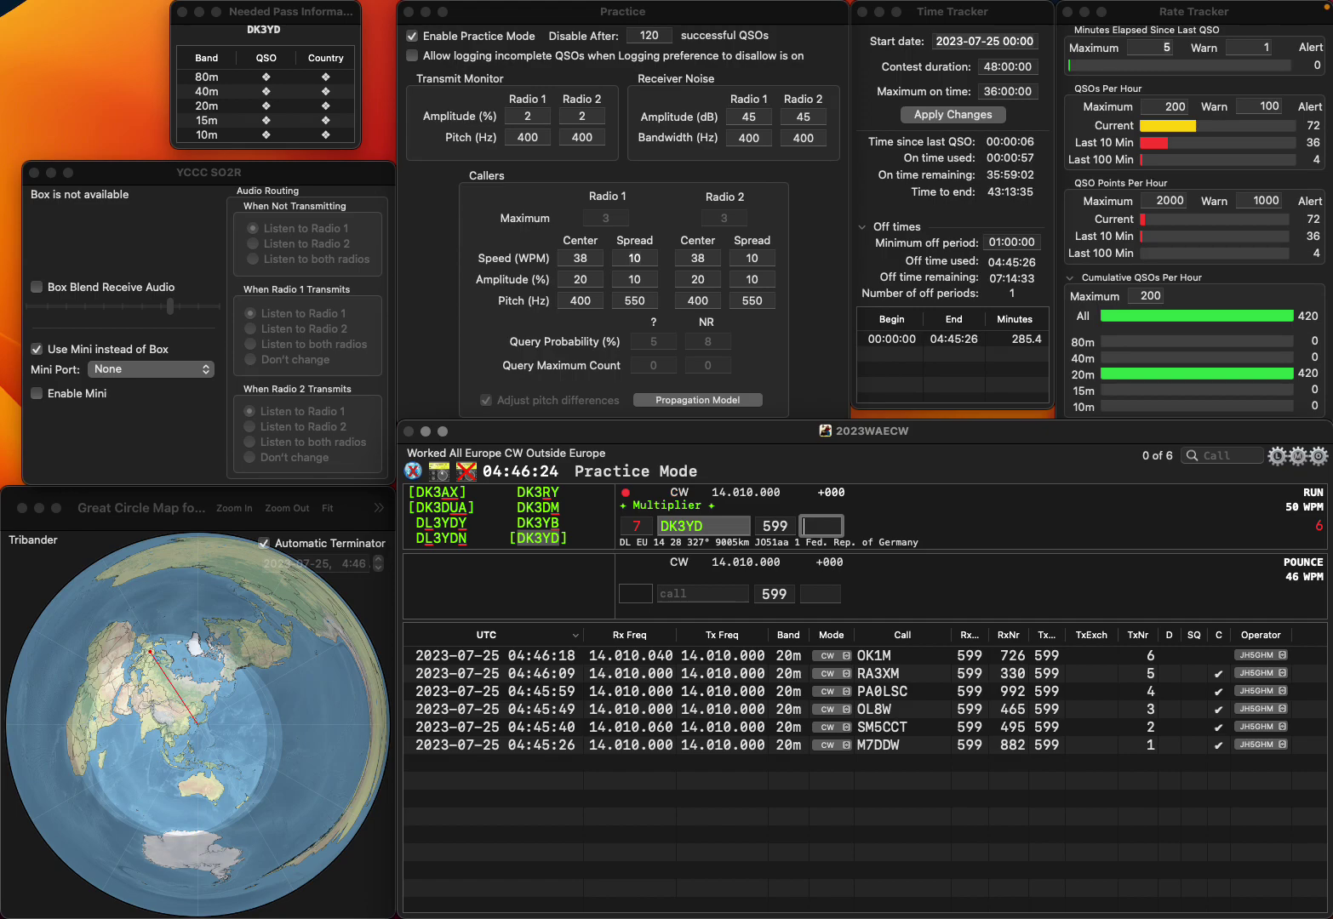
text(40)
key(Return)
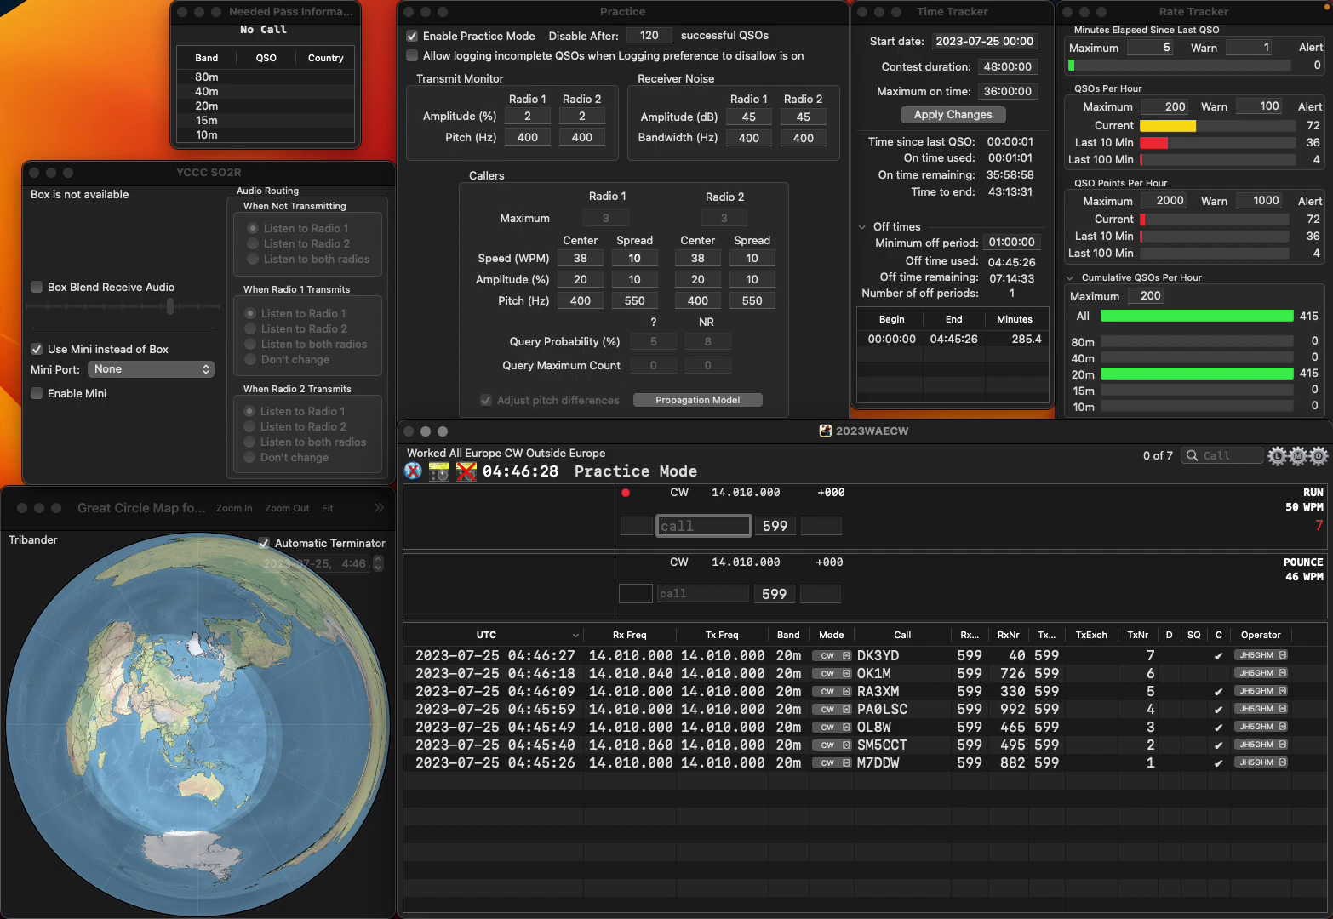
Answer the partial call AAA, complete it to G0AAA, and log the contact with received number 673
text(AAA)
key(Return)
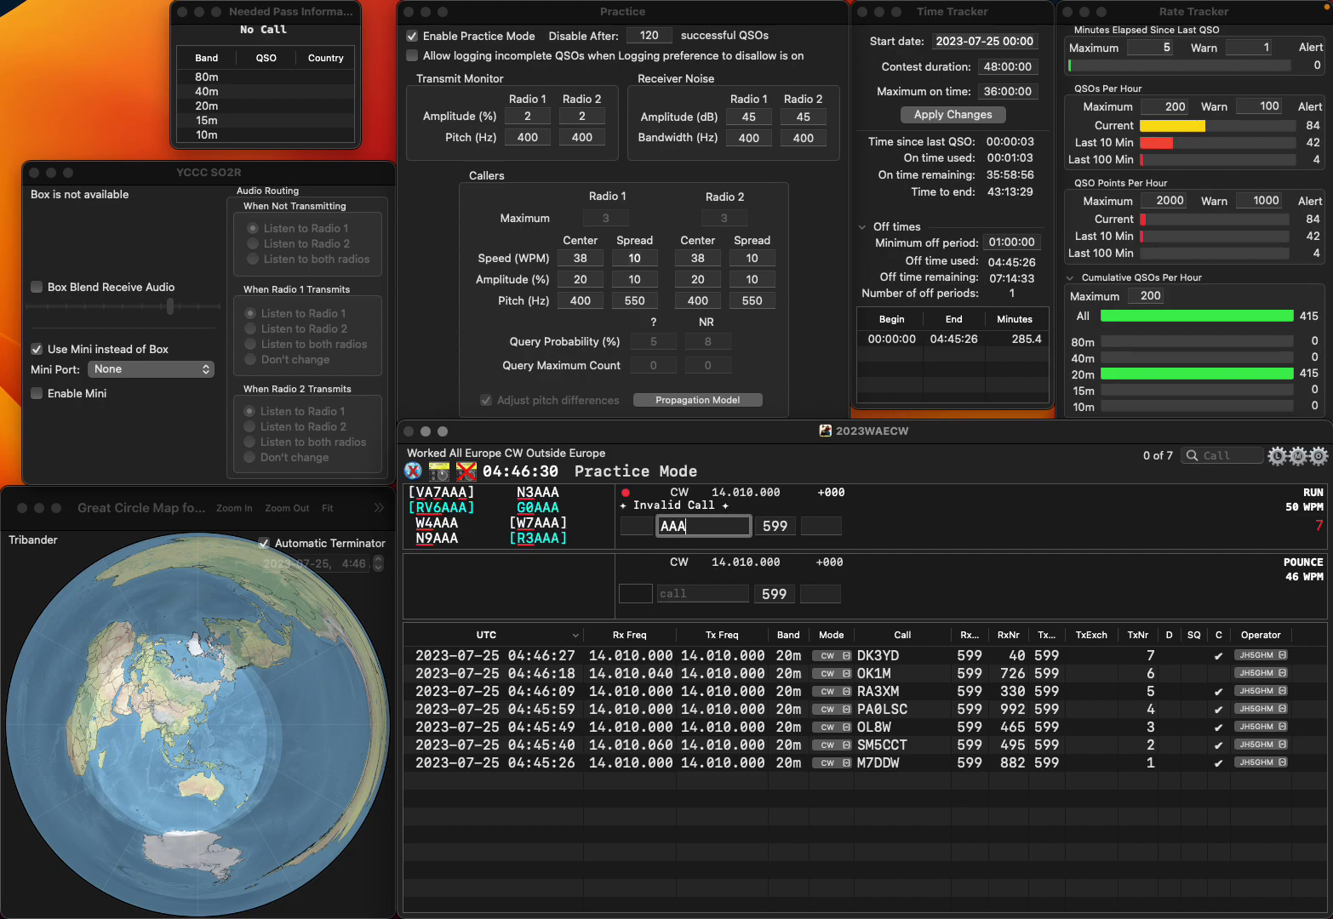
text(G0)
key(Return)
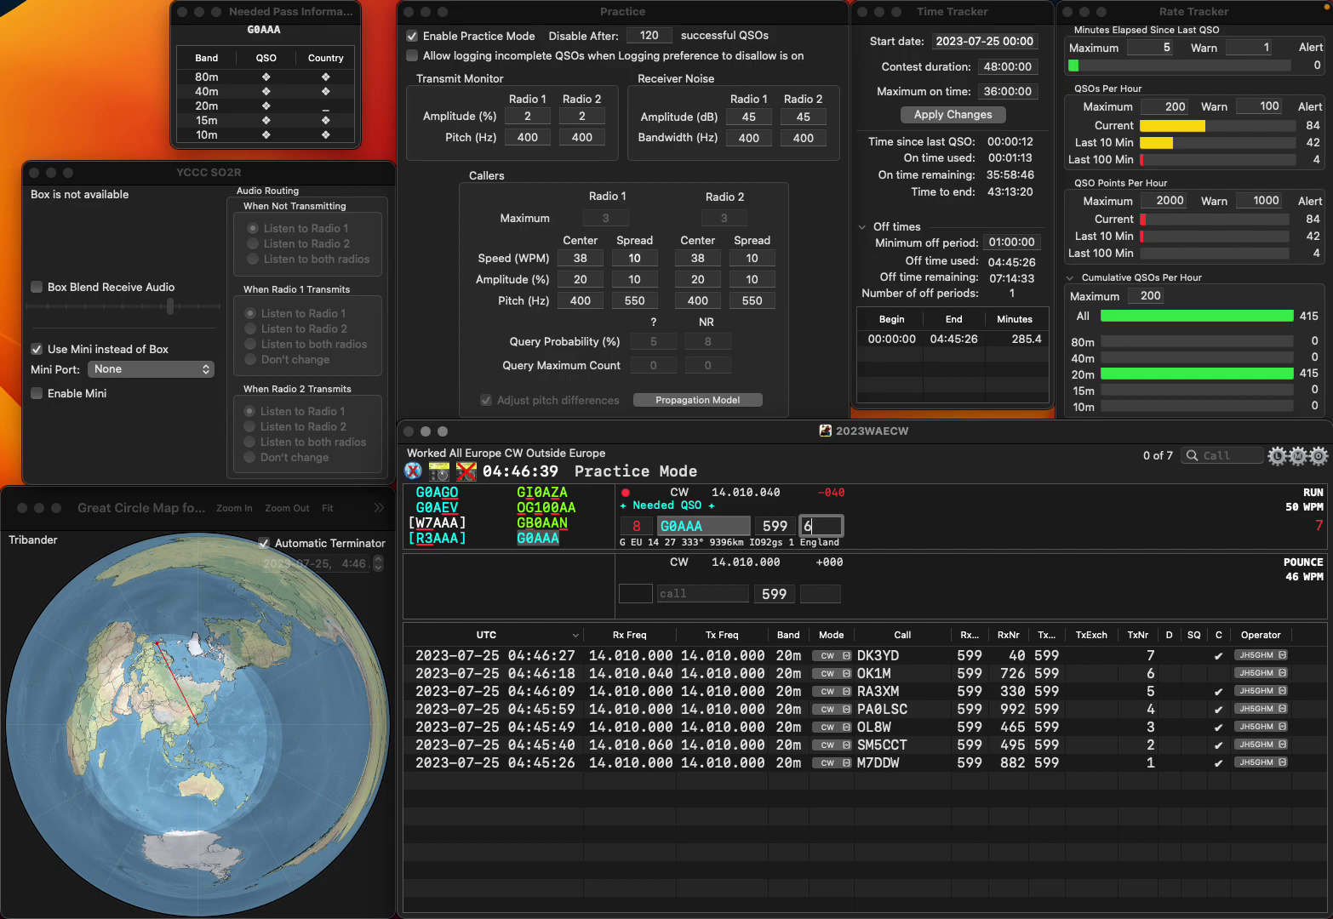
text(73)
key(Return)
text(MT)
key(BackSpace)
key(BackSpace)
text(UT5Z)
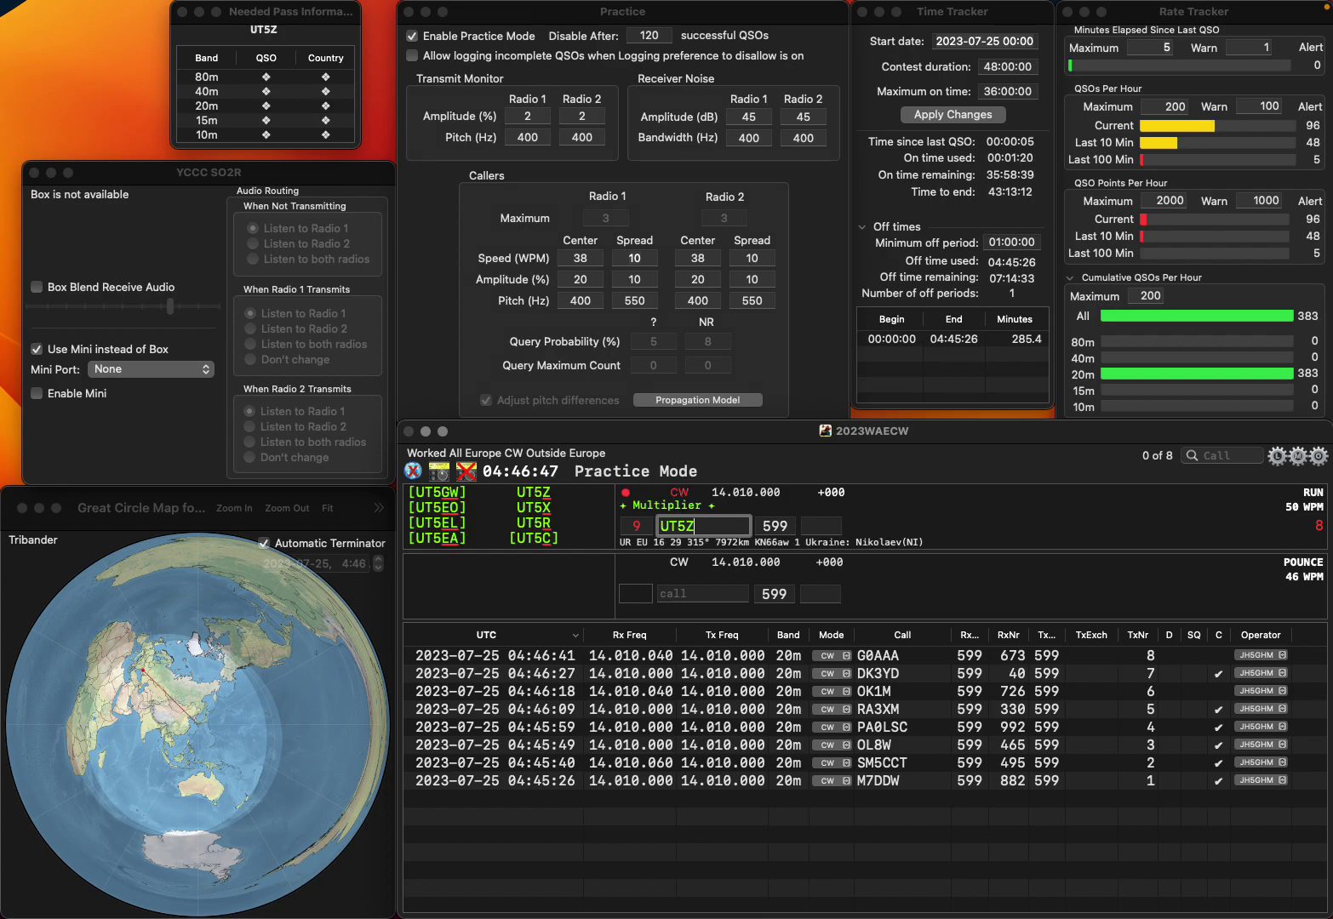
key(space)
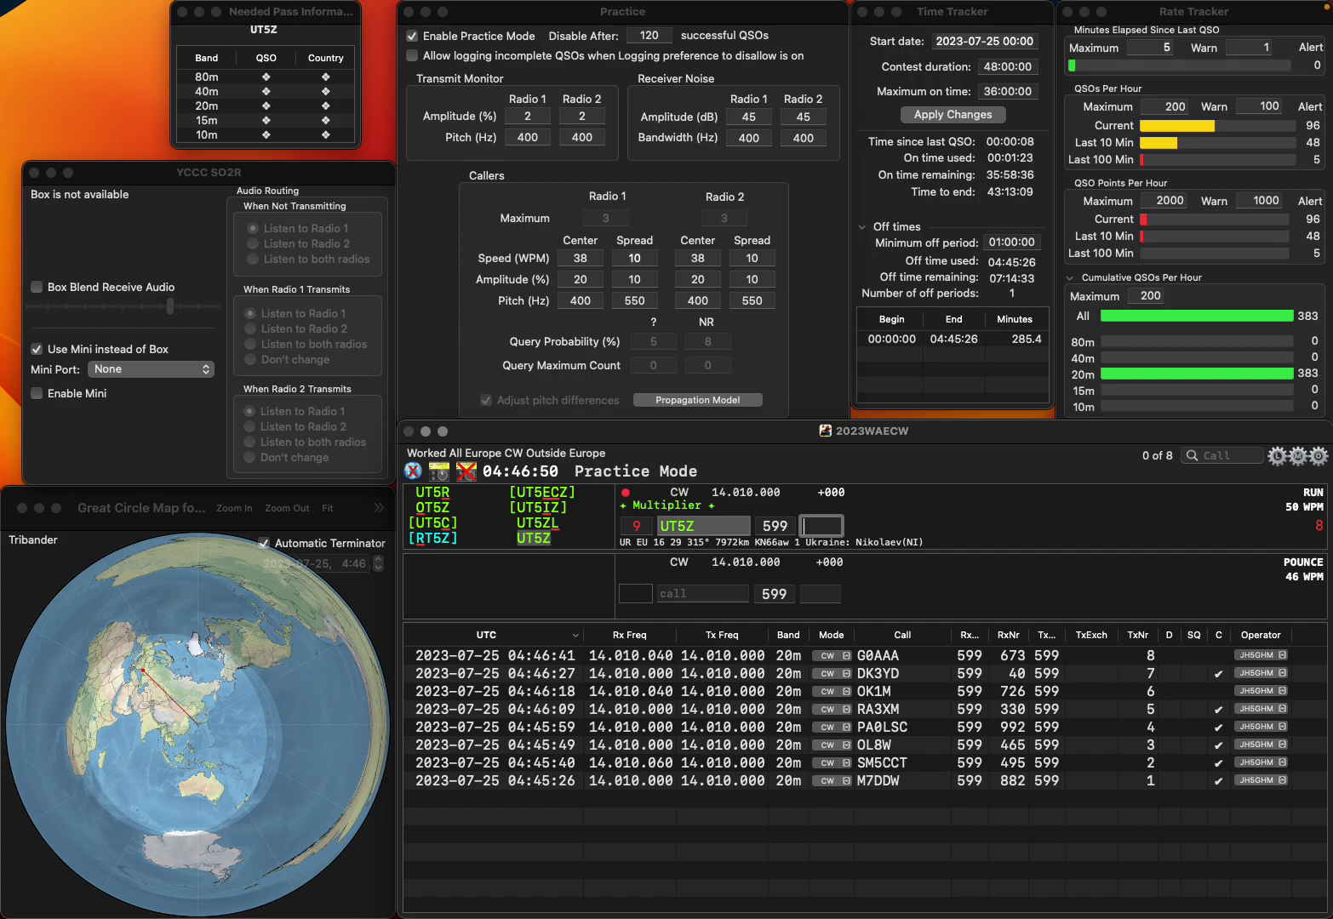
text(88)
key(Return)
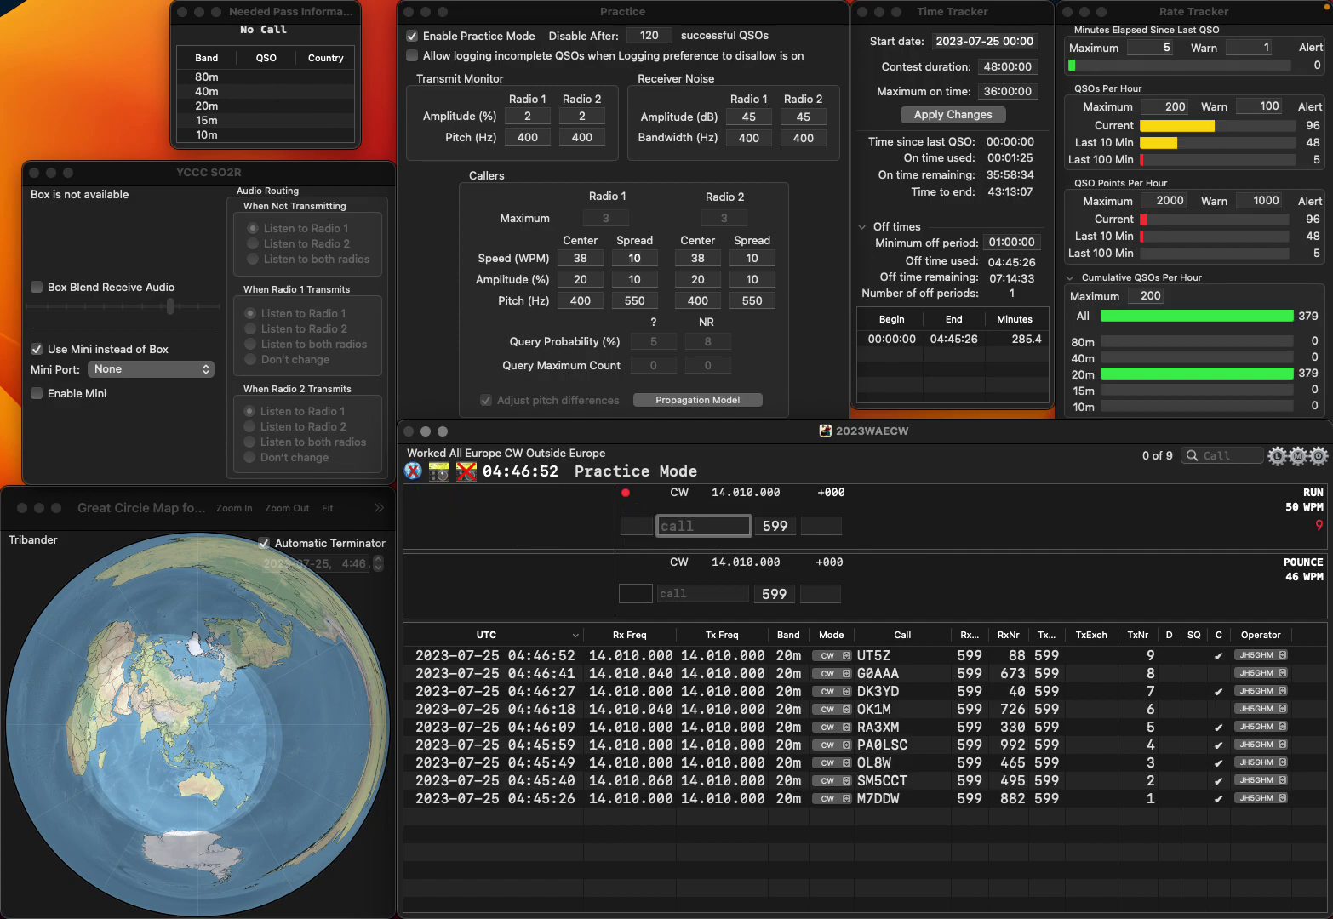
text(OH2)
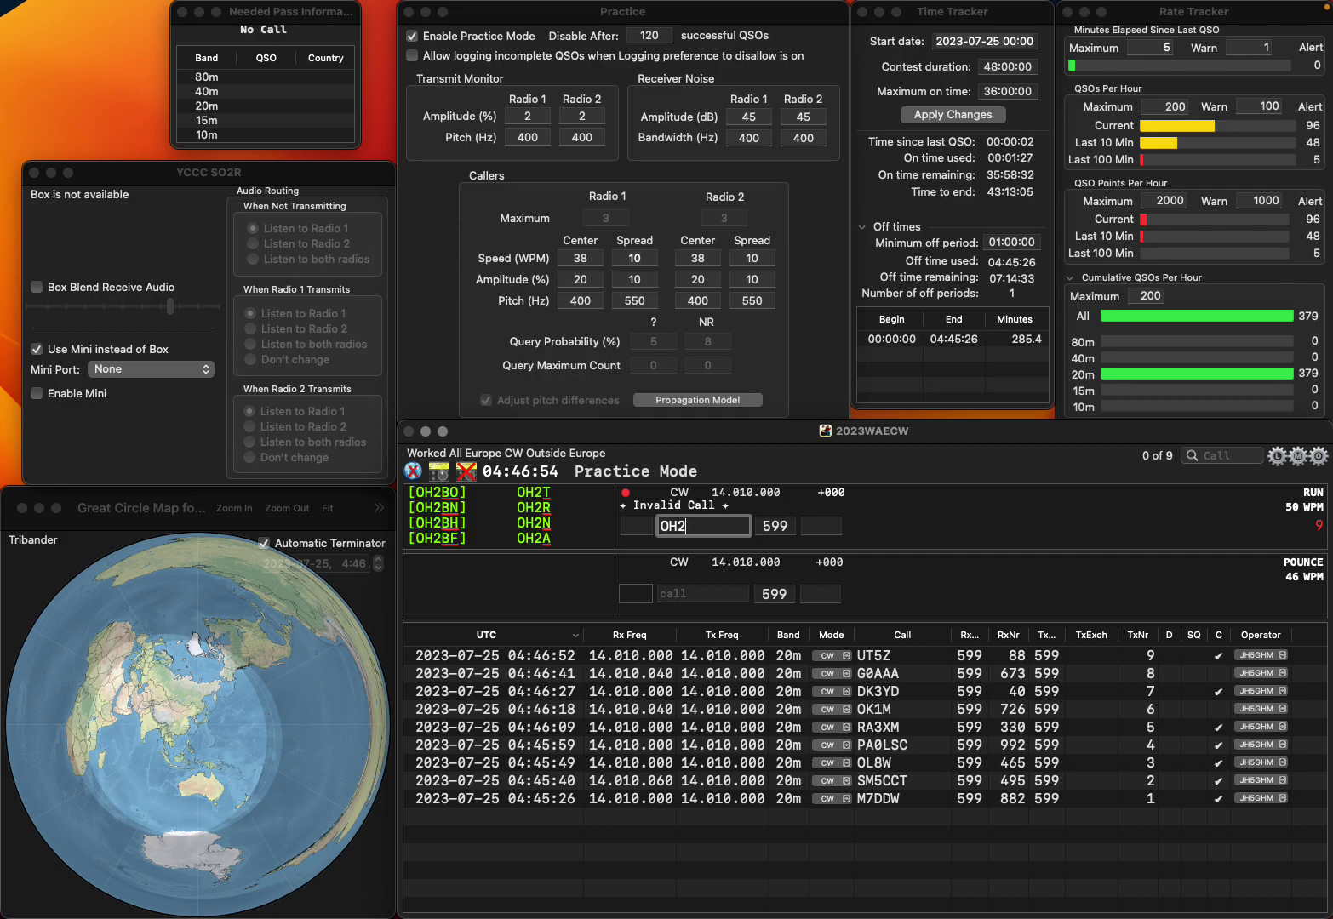
text(LYW)
key(Return)
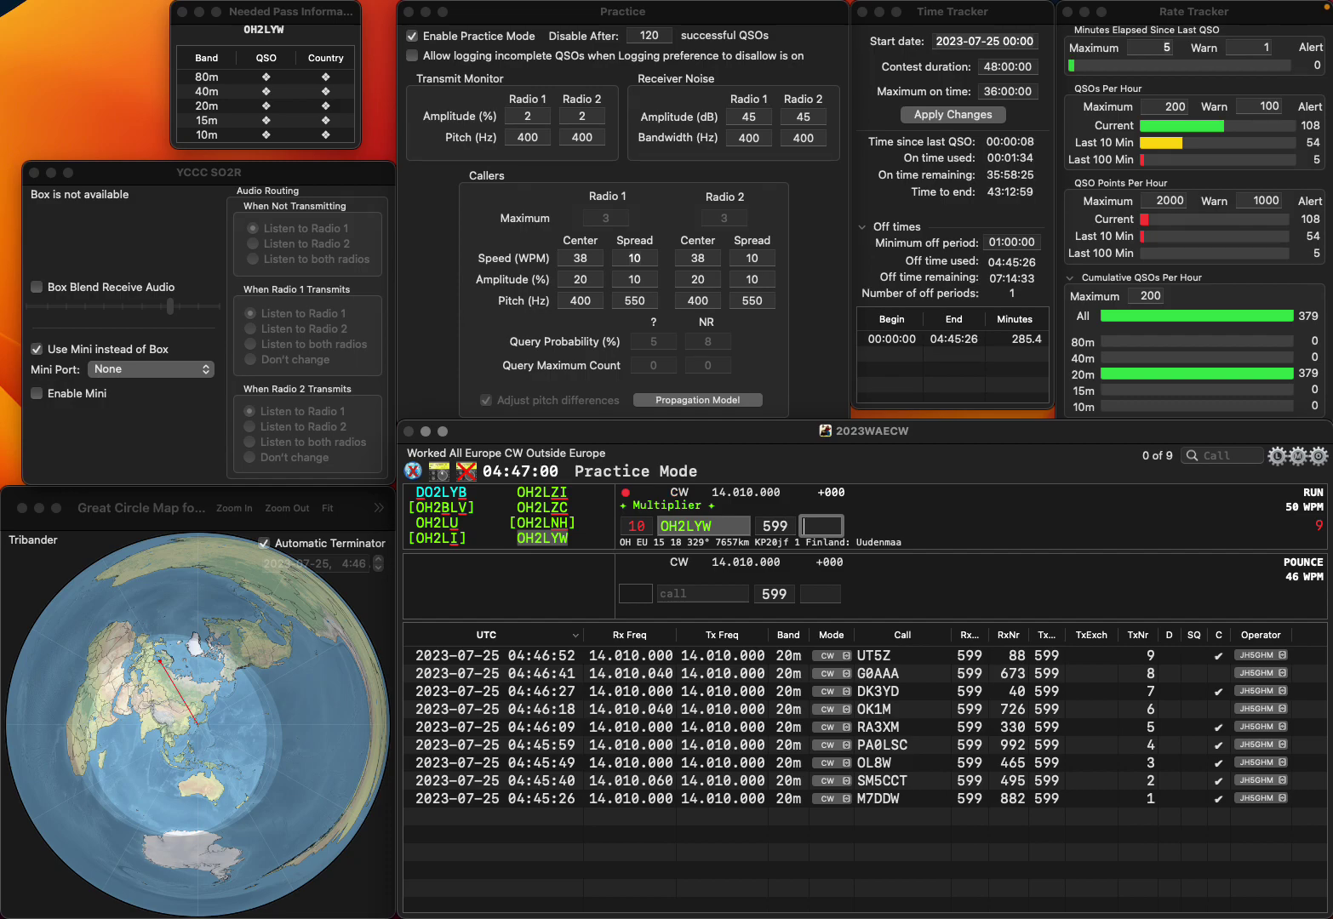
text(786)
key(Return)
text(DL8)
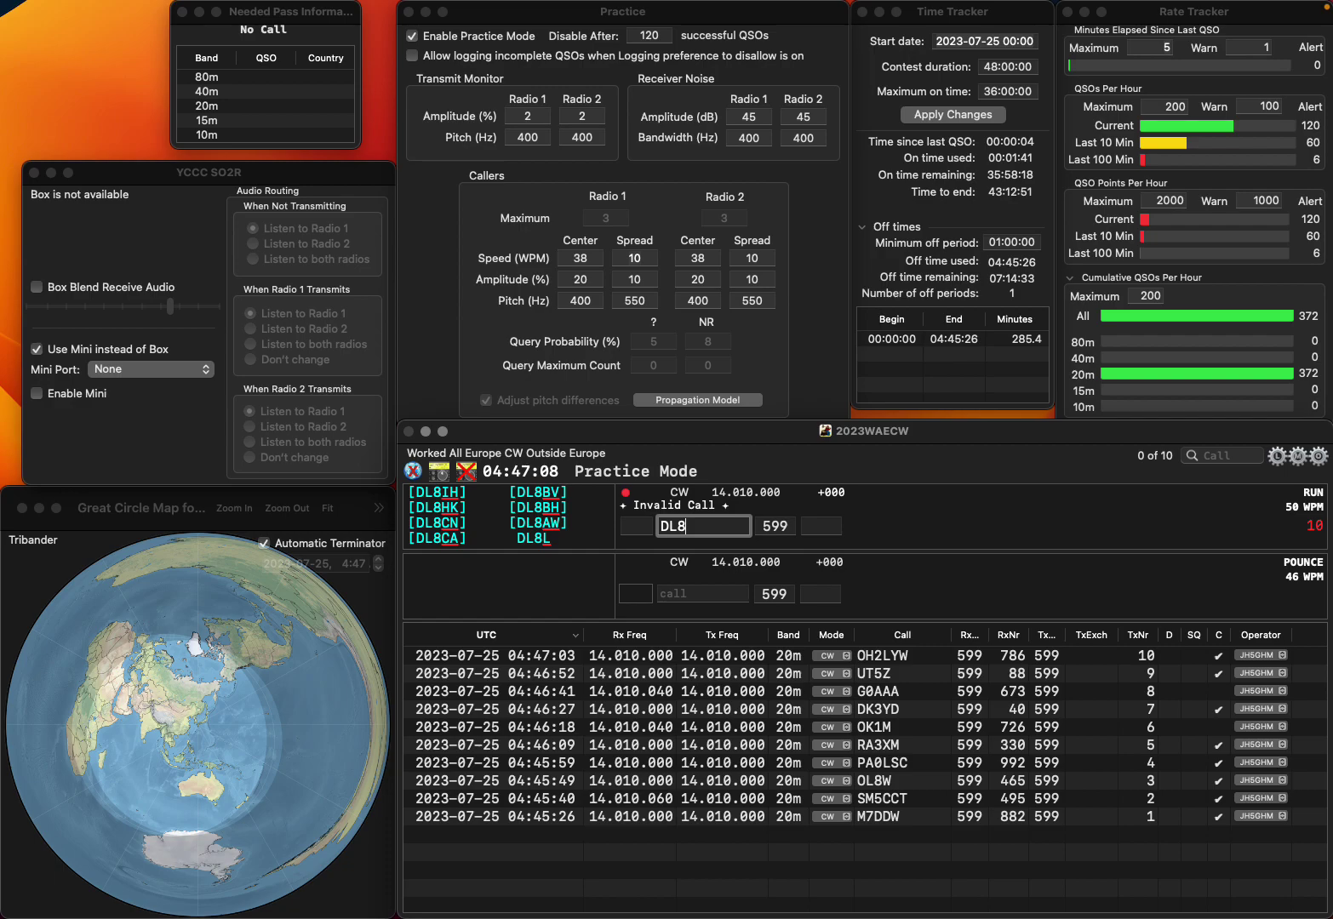
text(DZL)
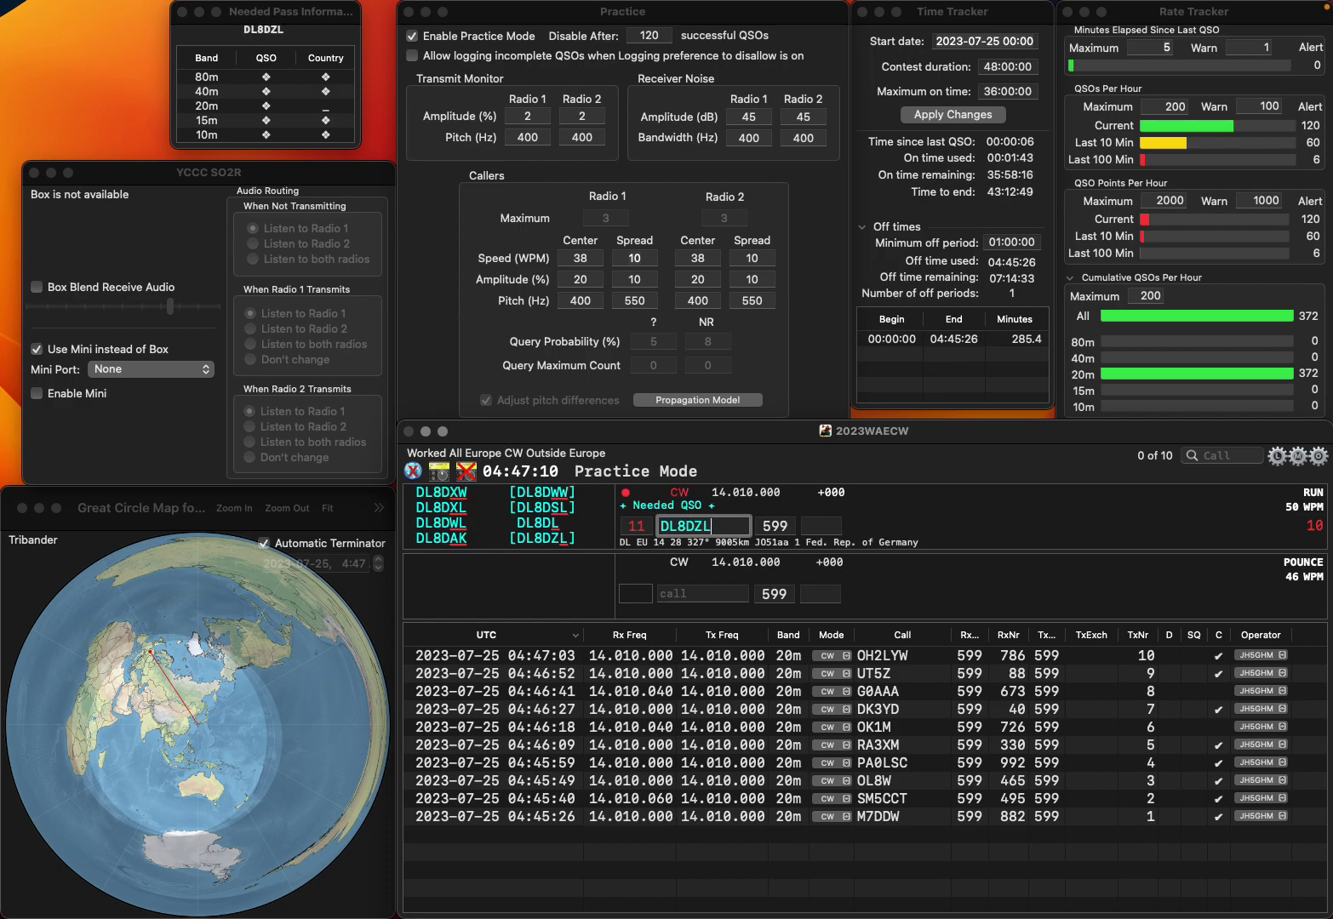
key(Return)
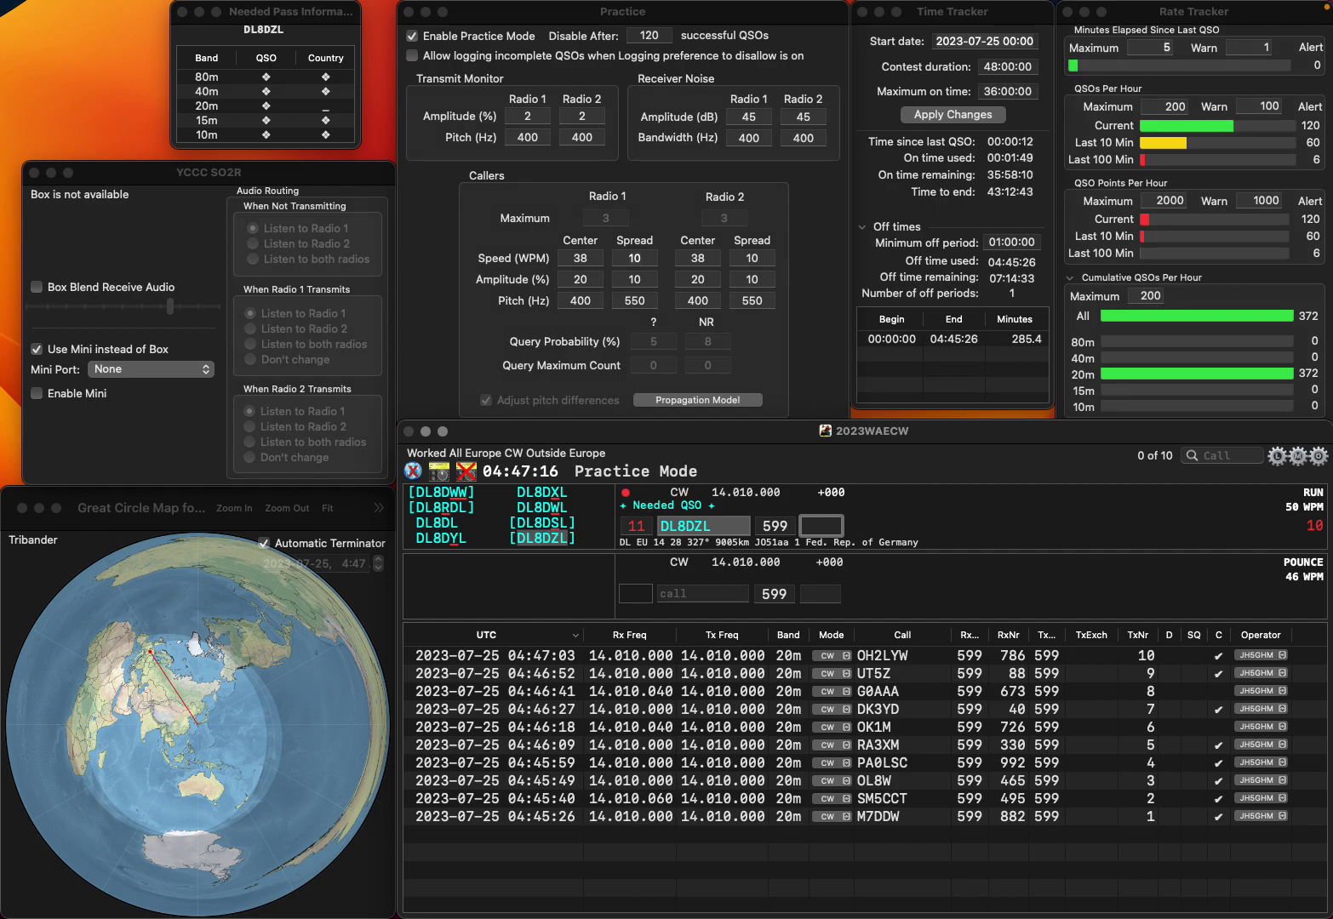
text(38)
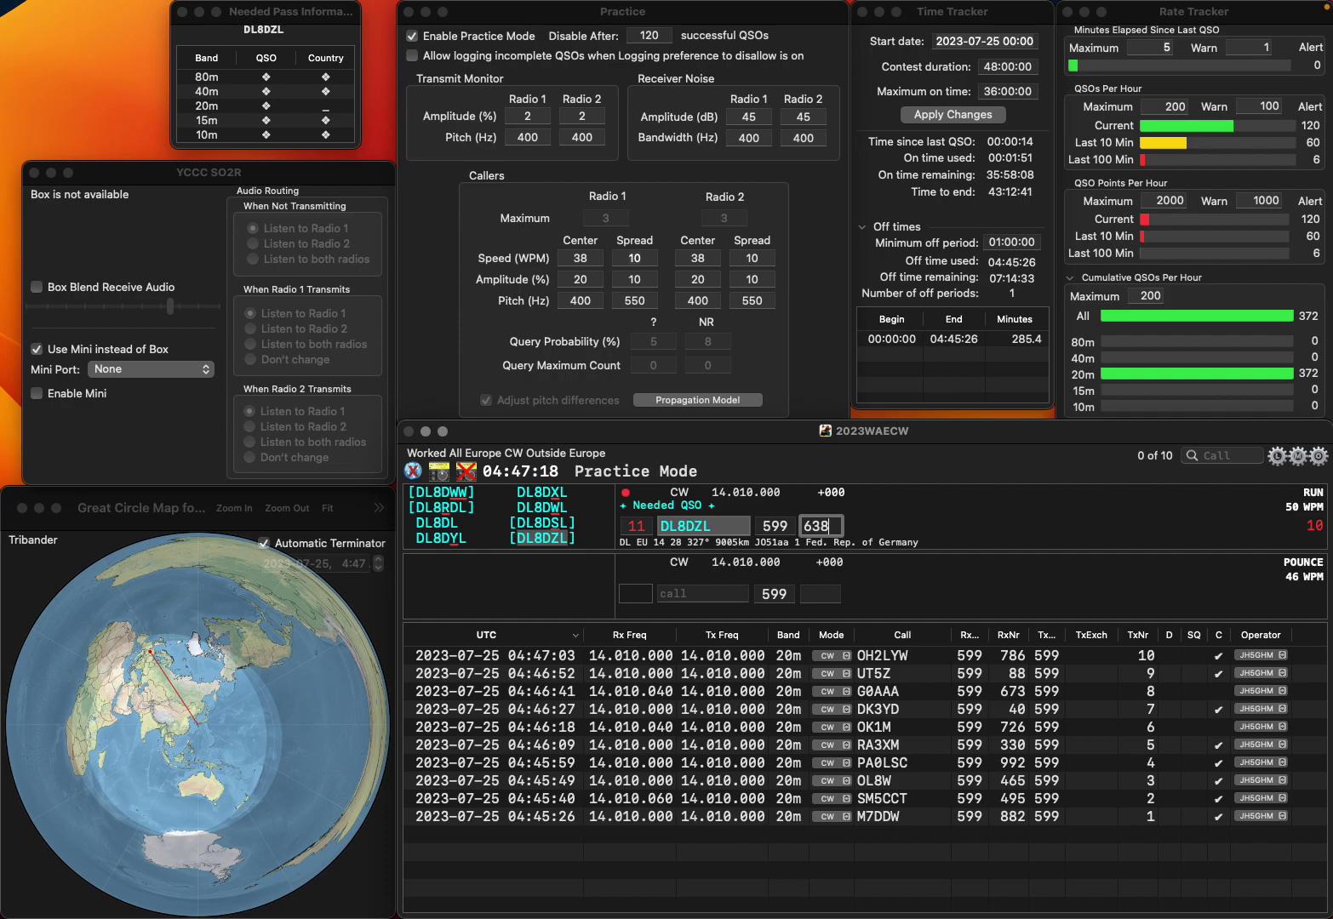
key(BackSpace)
text(7)
key(Return)
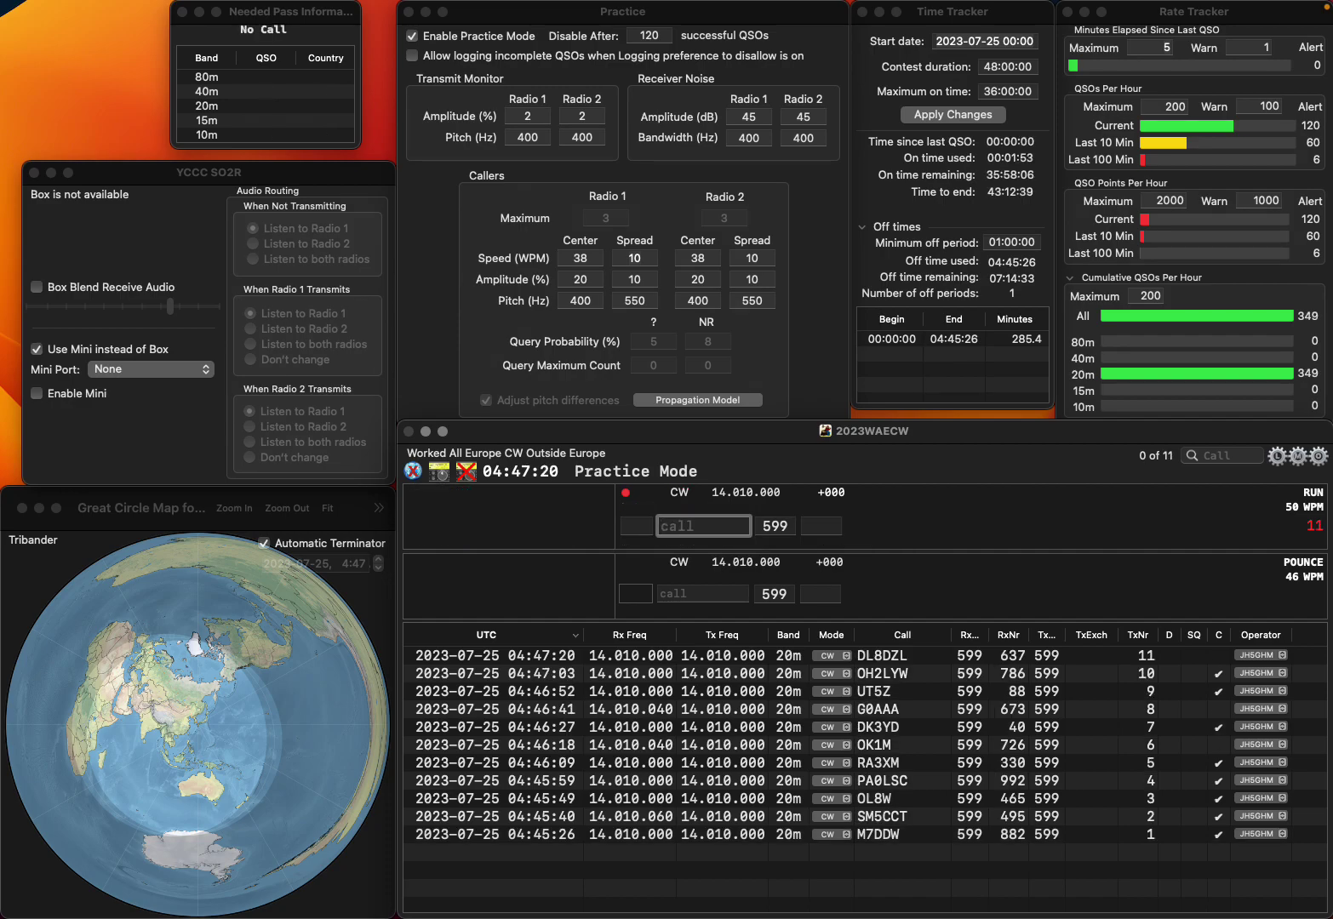
text(EA1CQ)
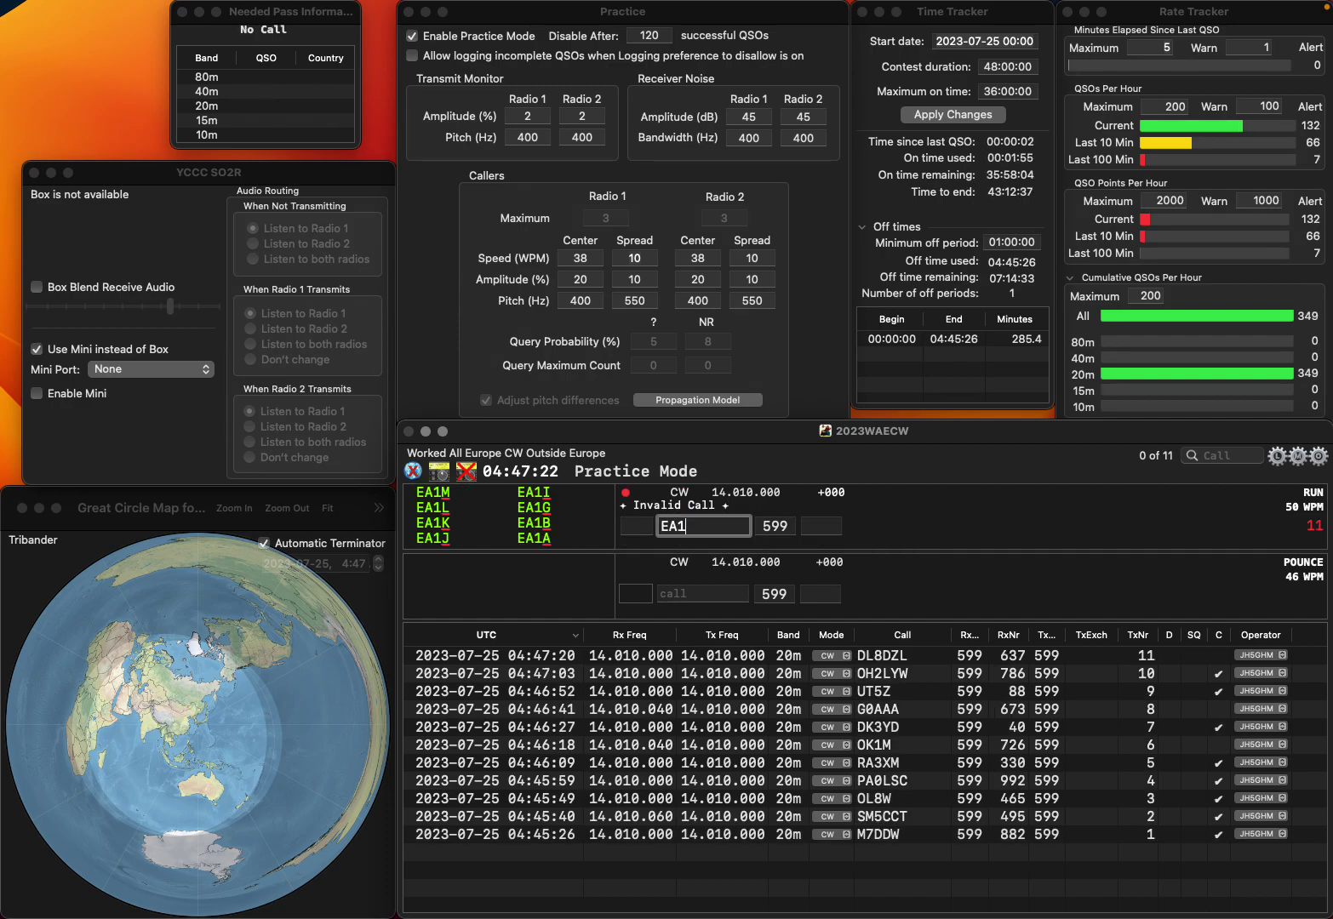
key(Return)
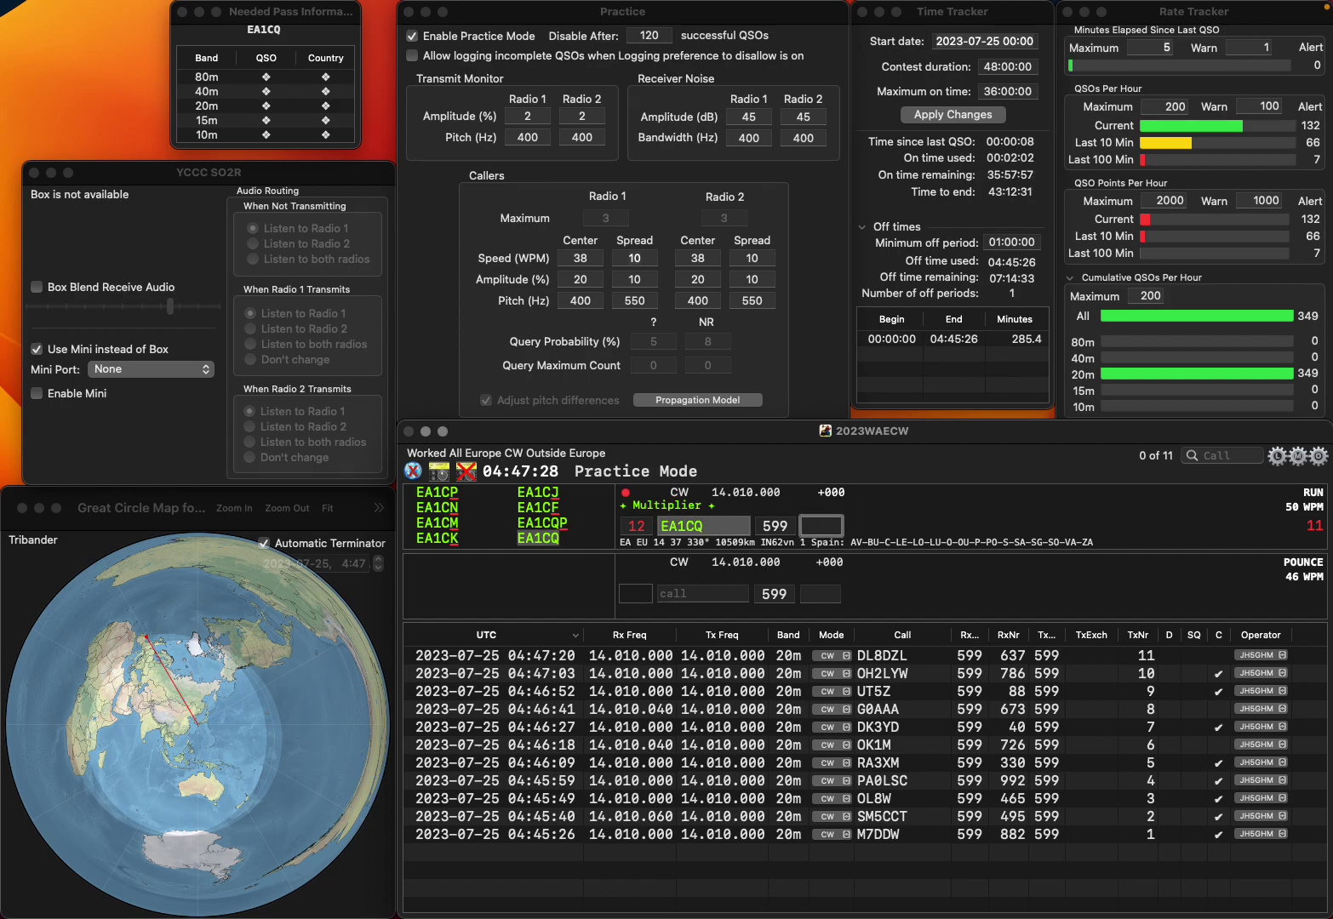
text(378)
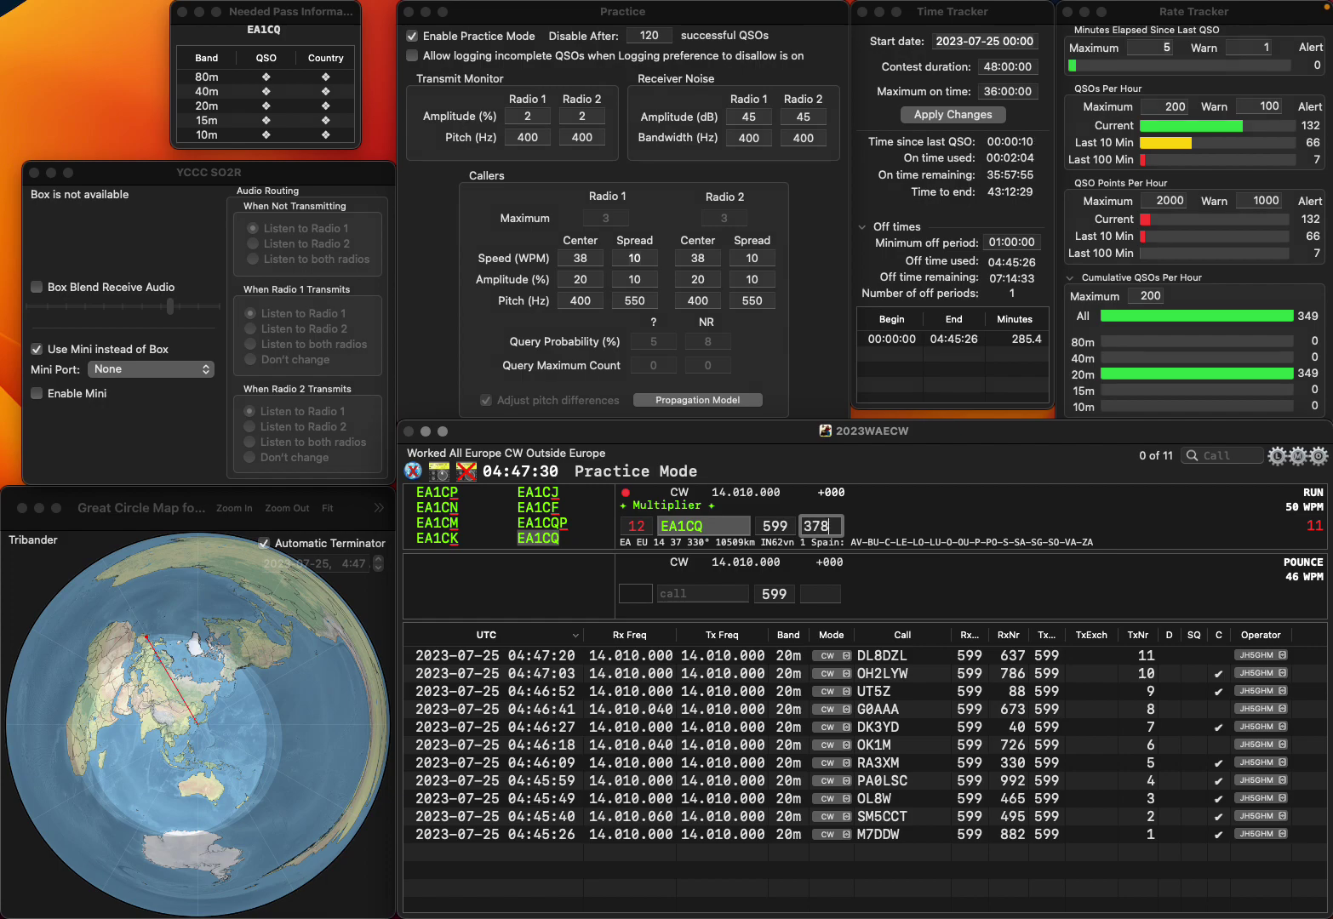
key(Return)
text(Y)
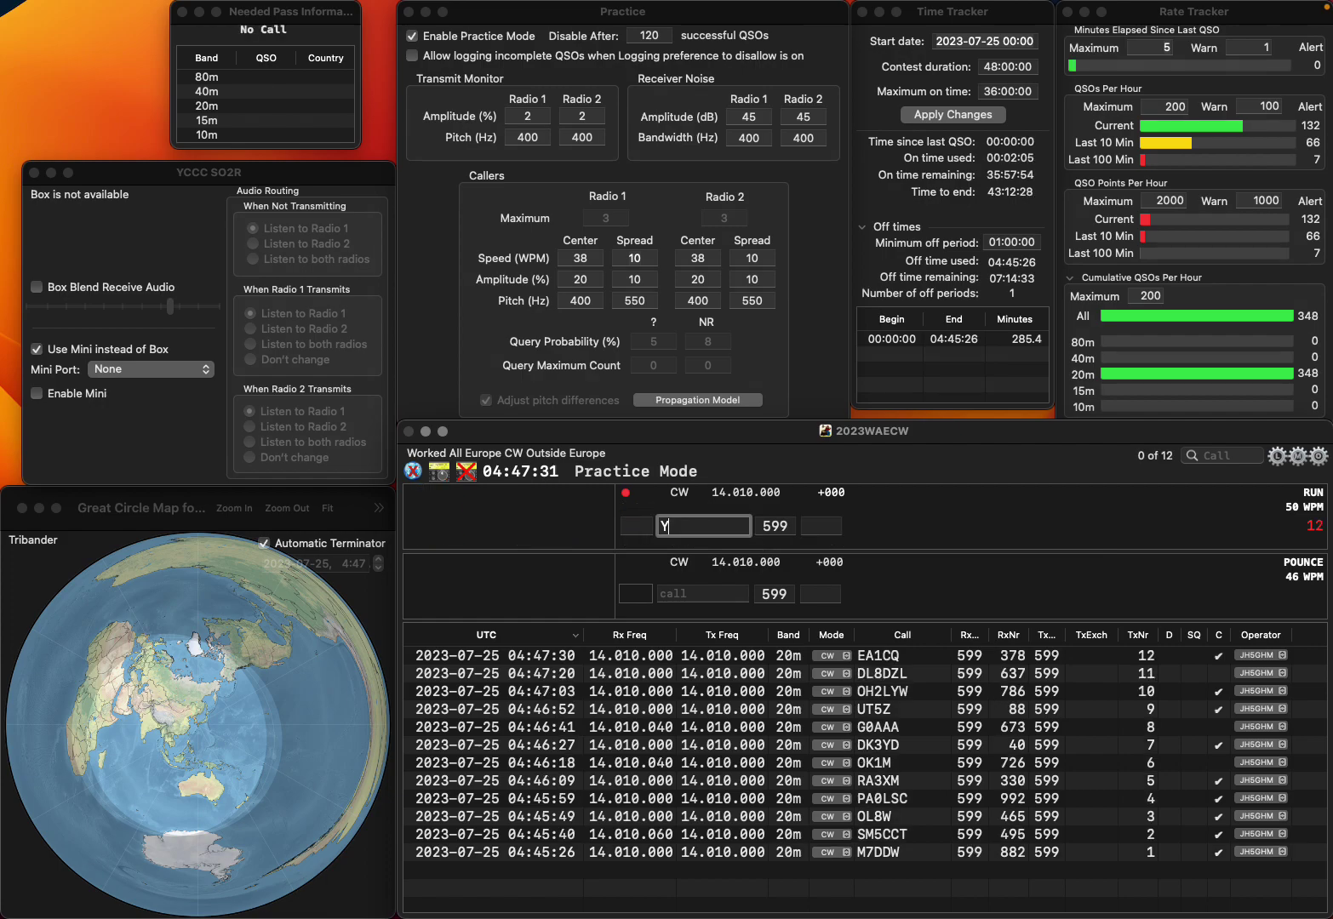
text(O2LTA)
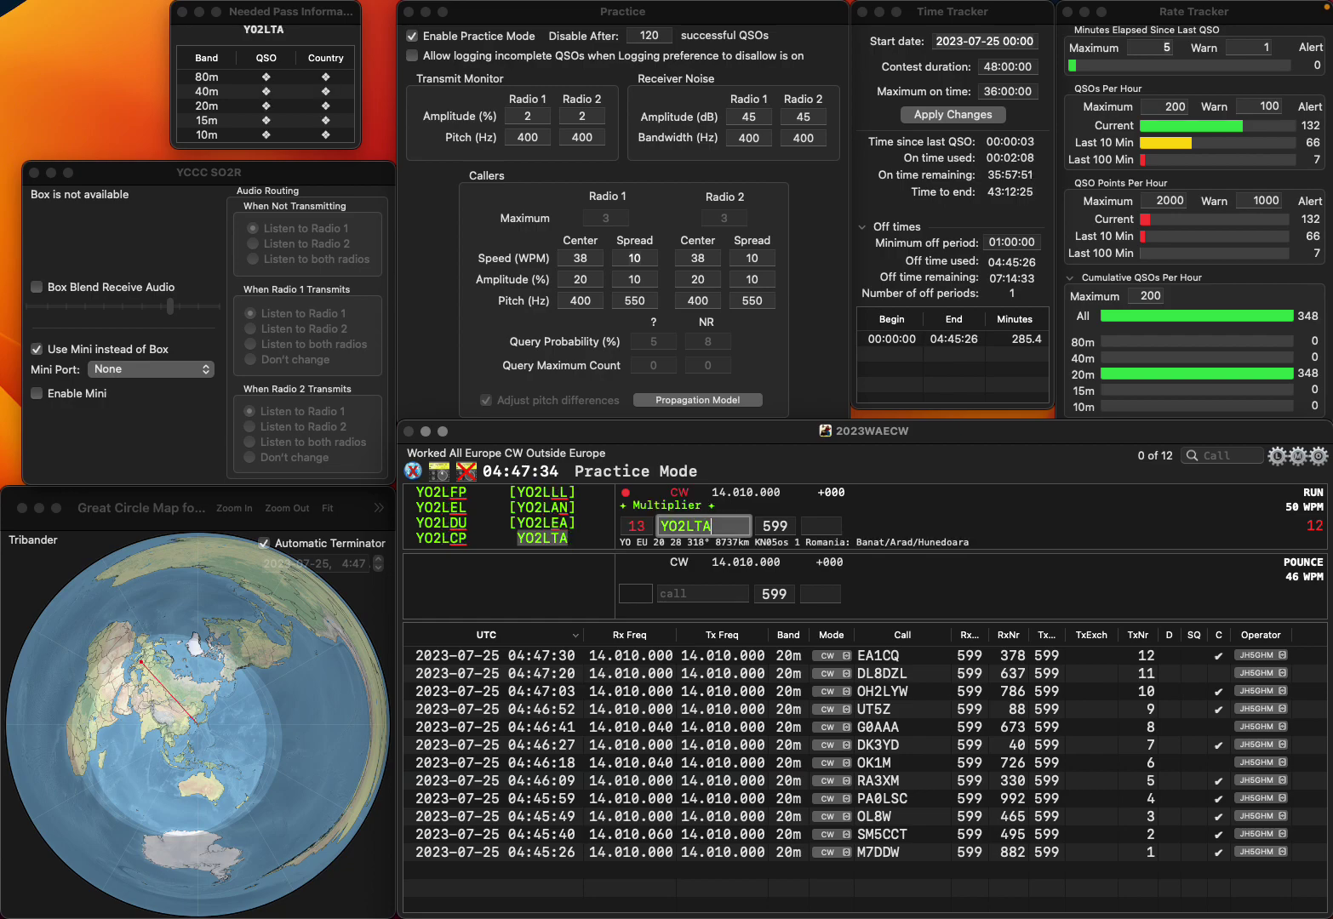
key(Return)
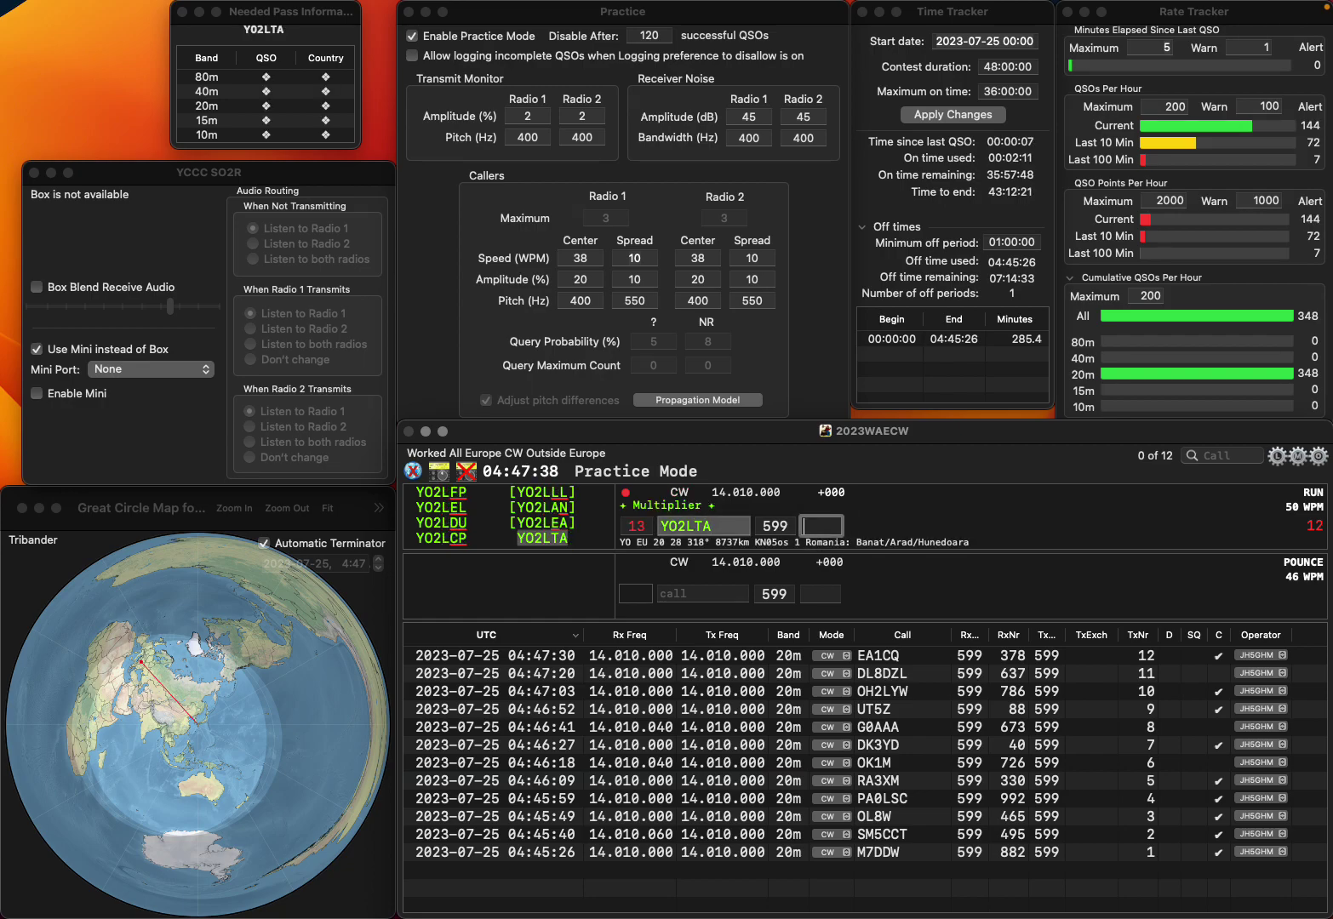
text(67)
key(Return)
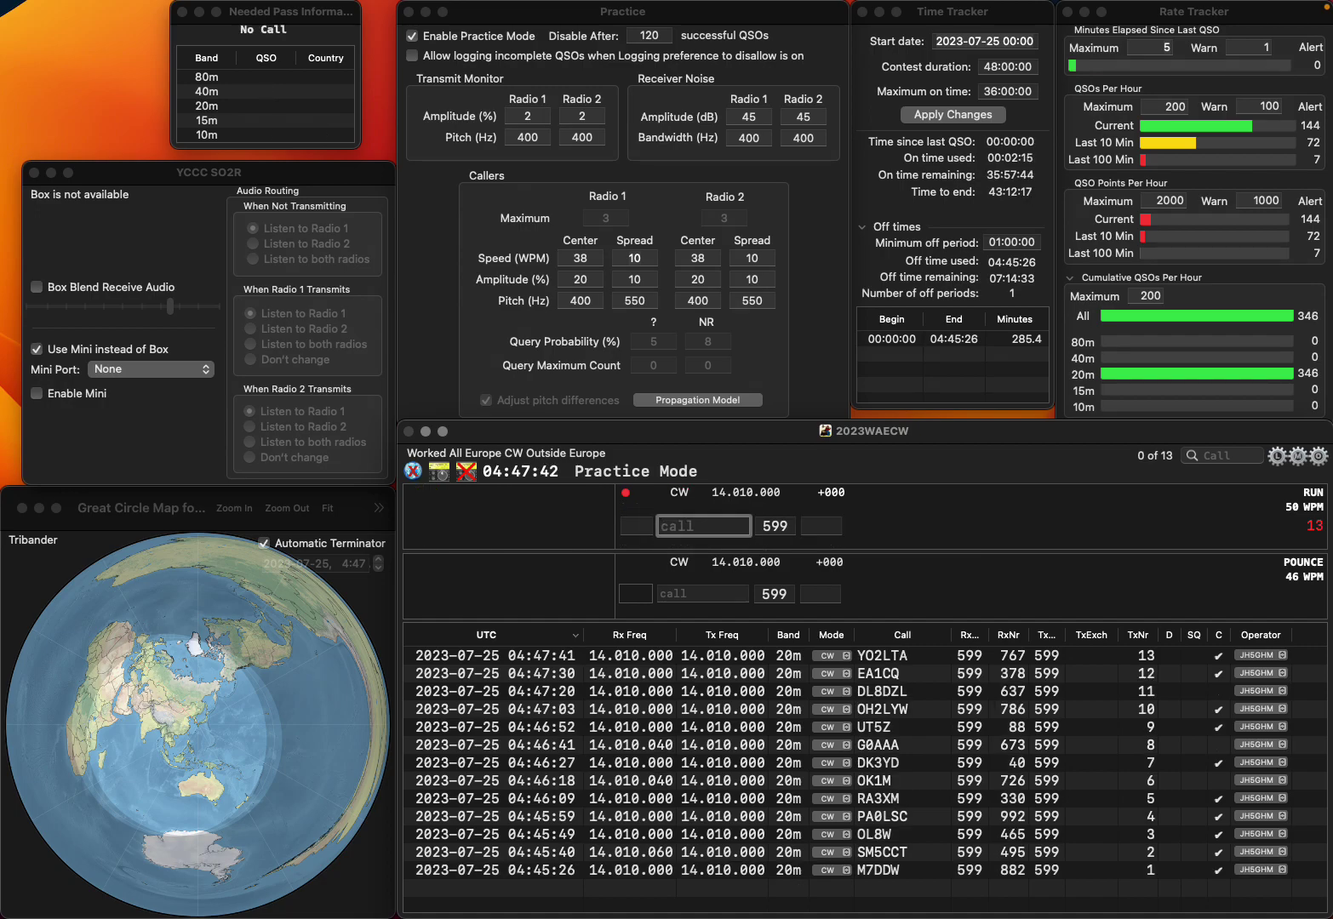
text(LAWD)
text(W)
key(BackSpace)
key(BackSpace)
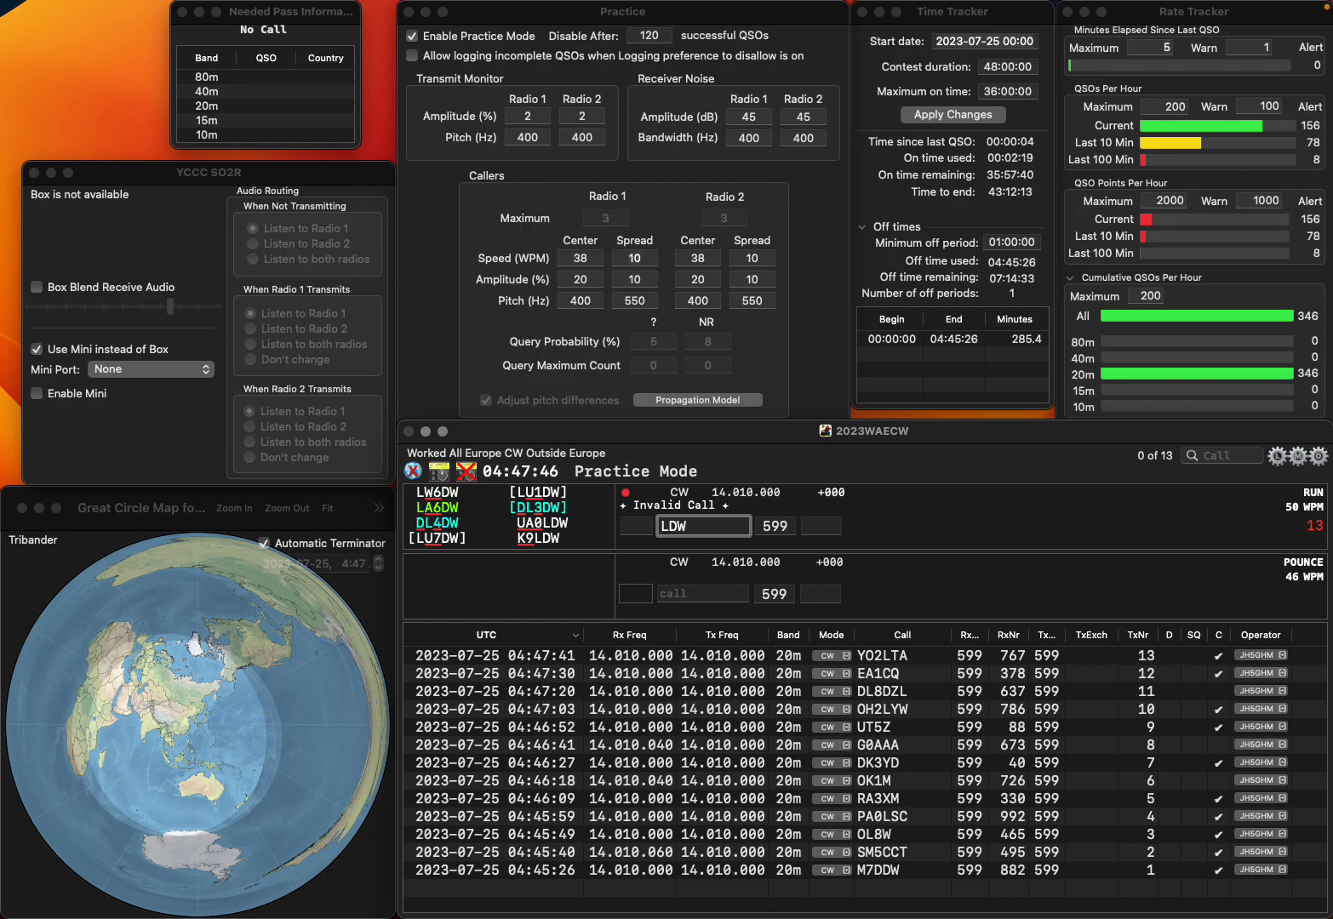
key(BackSpace)
text(RW)
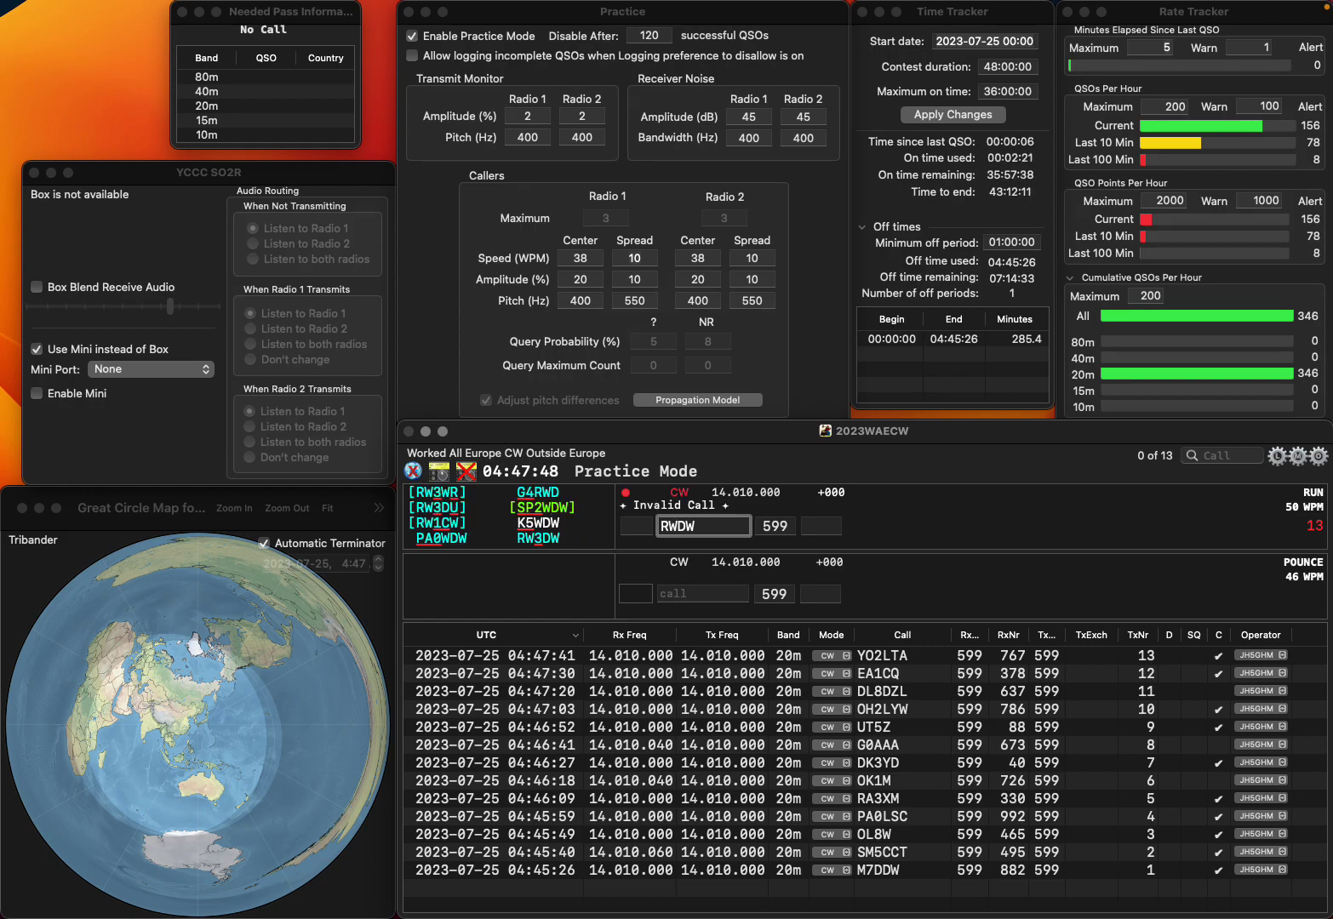
text(3)
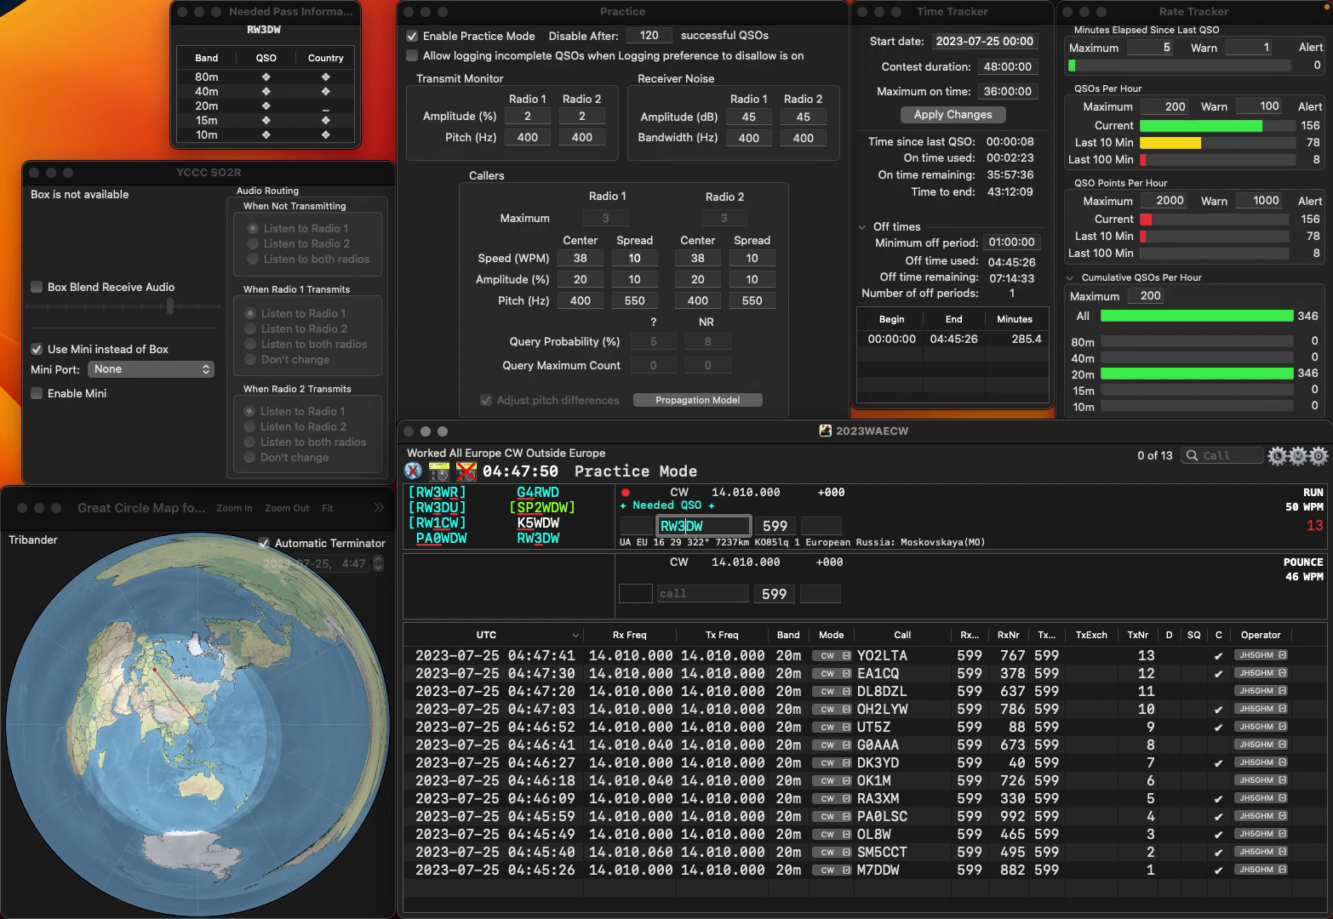
key(space)
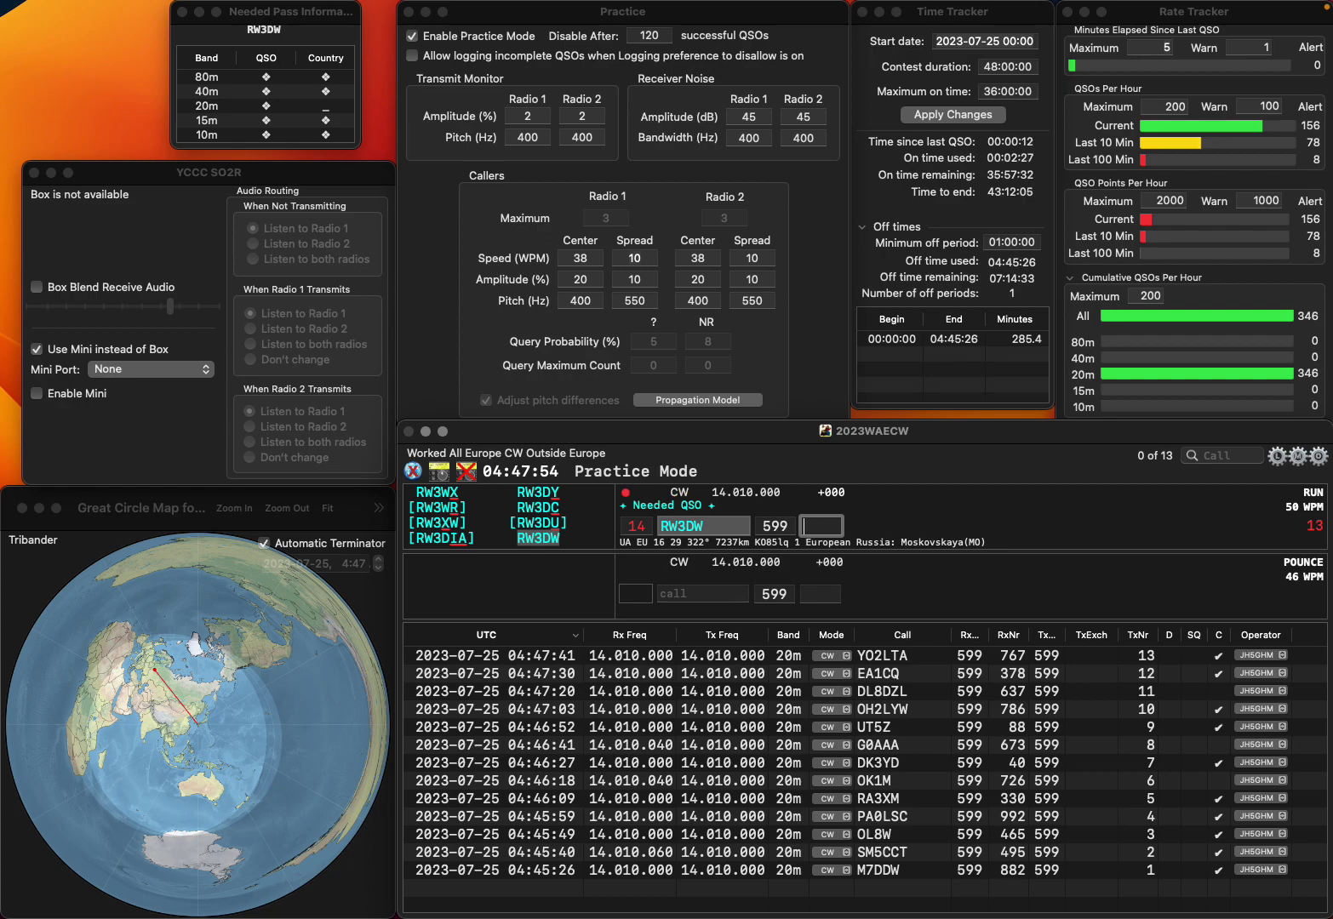
text(80)
key(Return)
Answer caller HB9BQP/P on the run radio and log the contact with received number 30
text(HB9BQ)
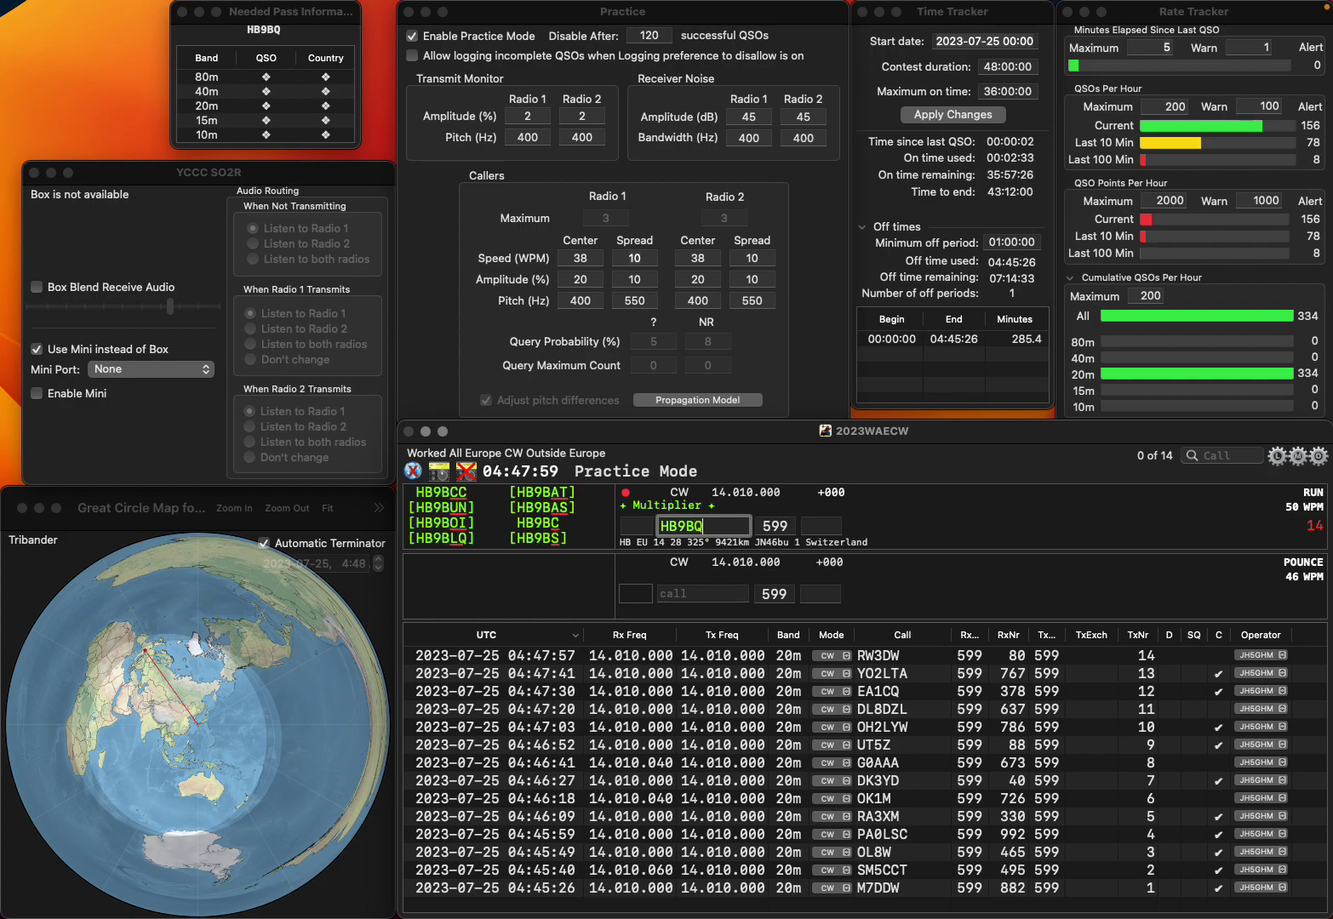
text(P/P)
key(Tab)
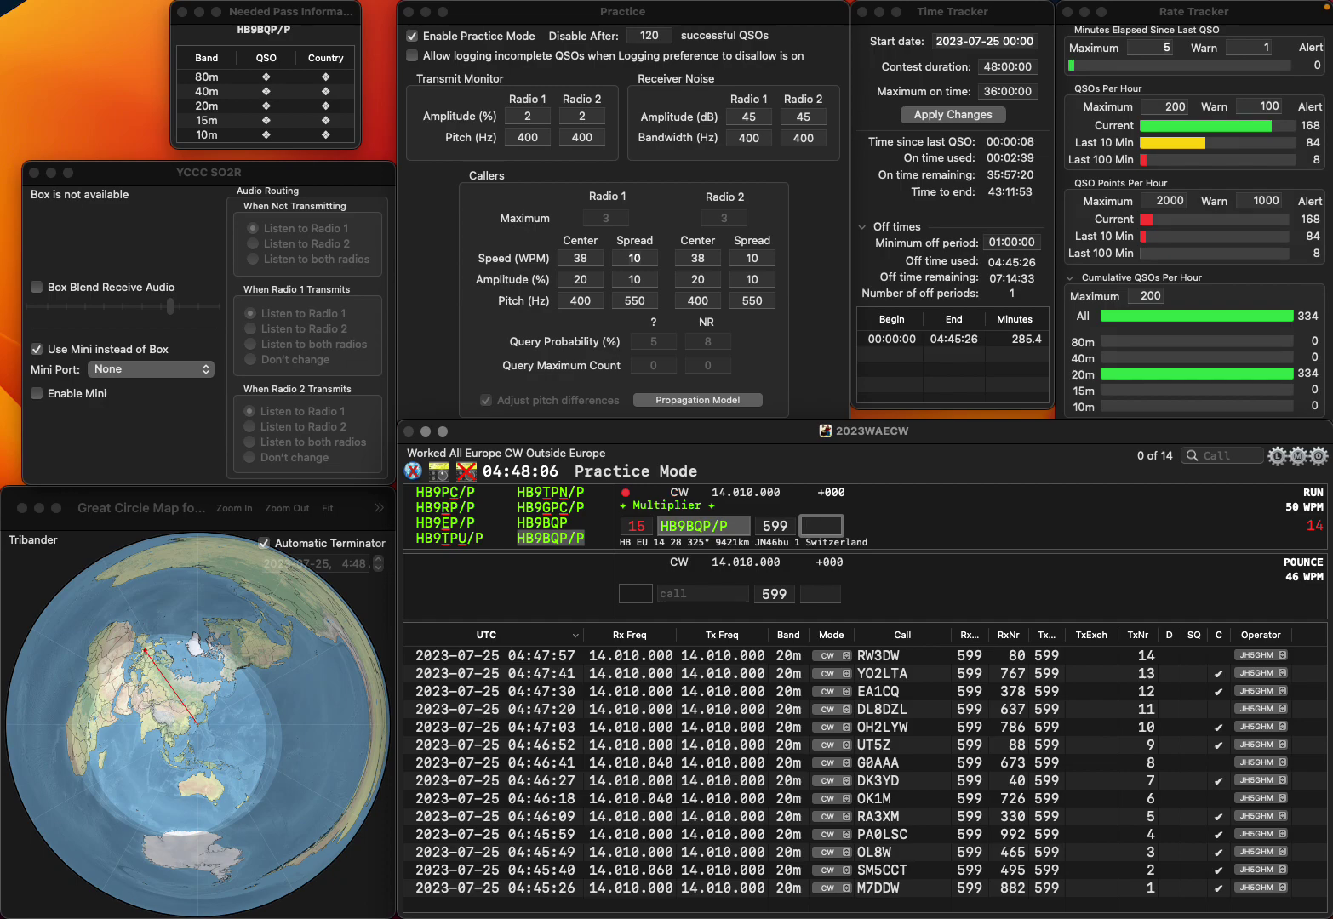
text(0)
key(Return)
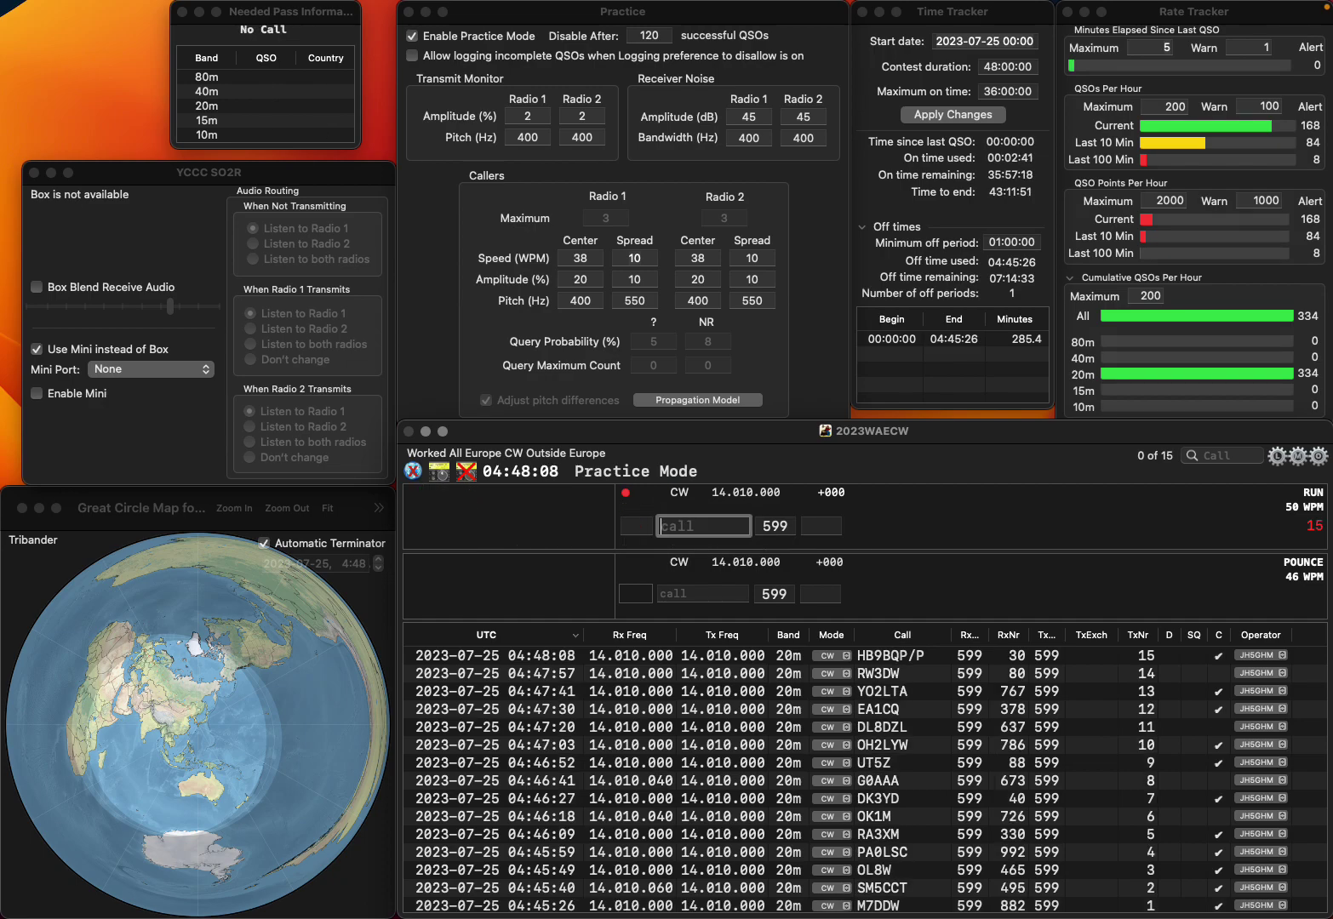
text(LA)
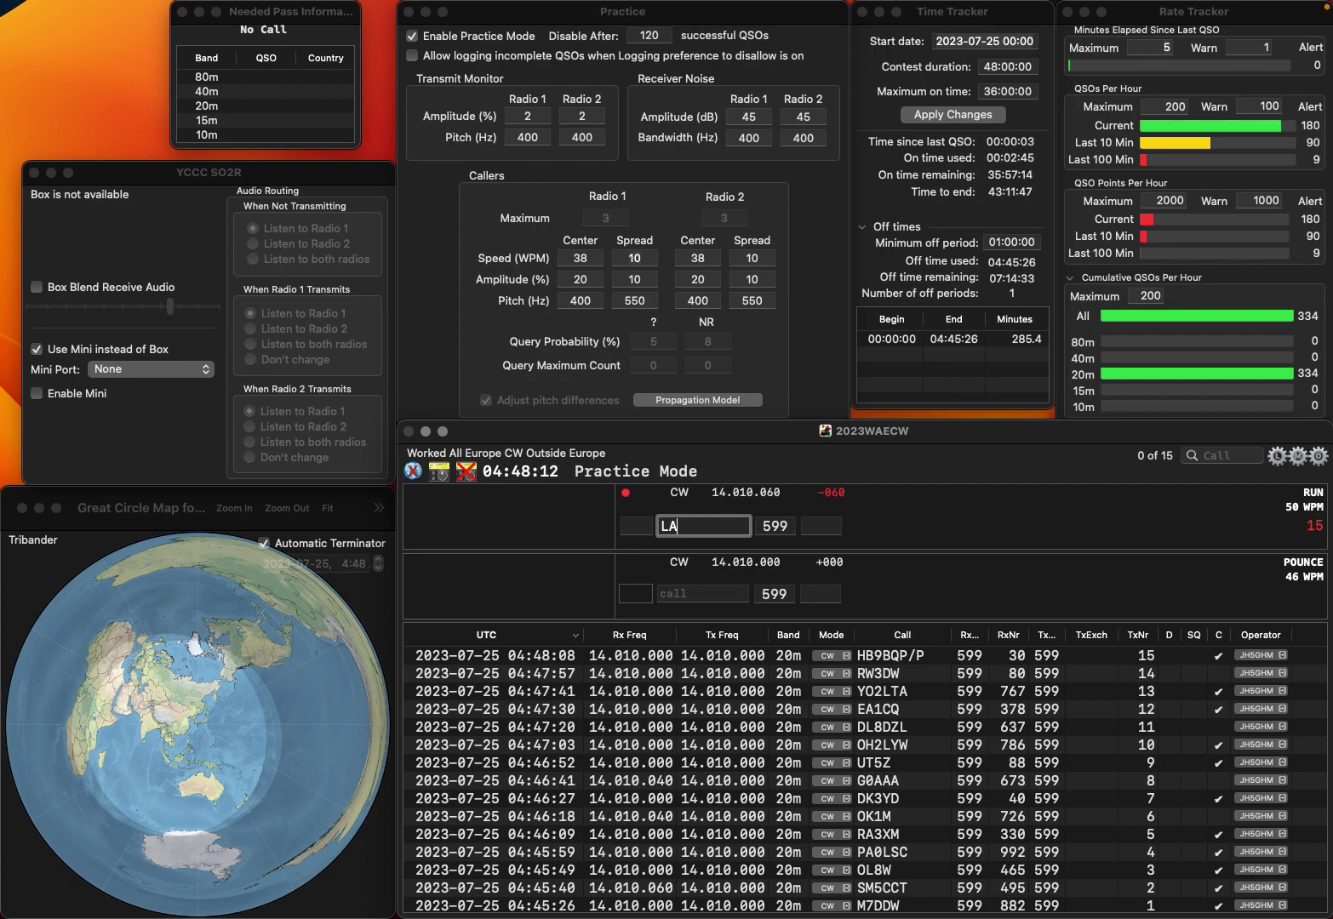
text(7JO)
key(space)
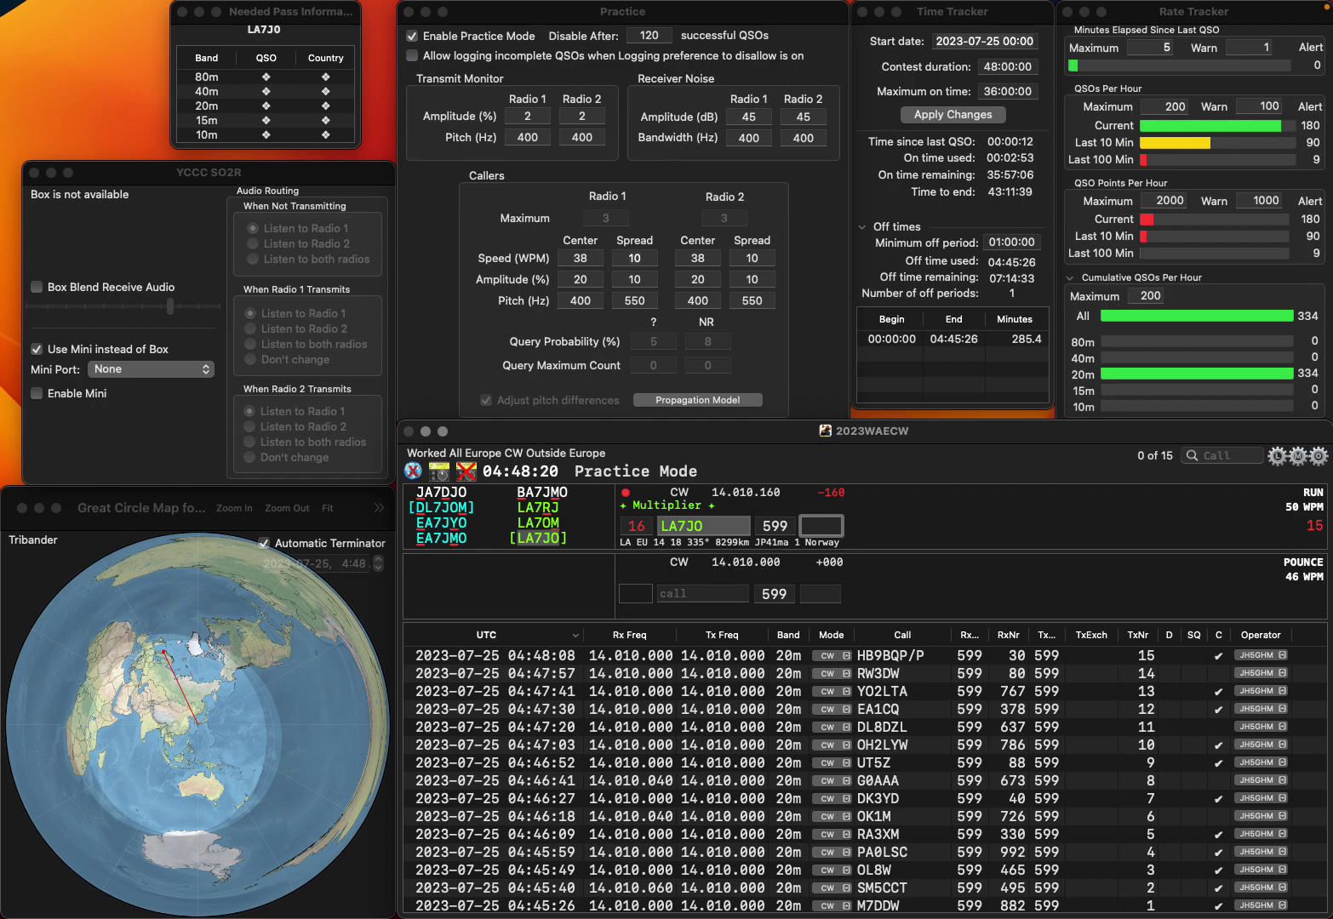
text(360)
key(Return)
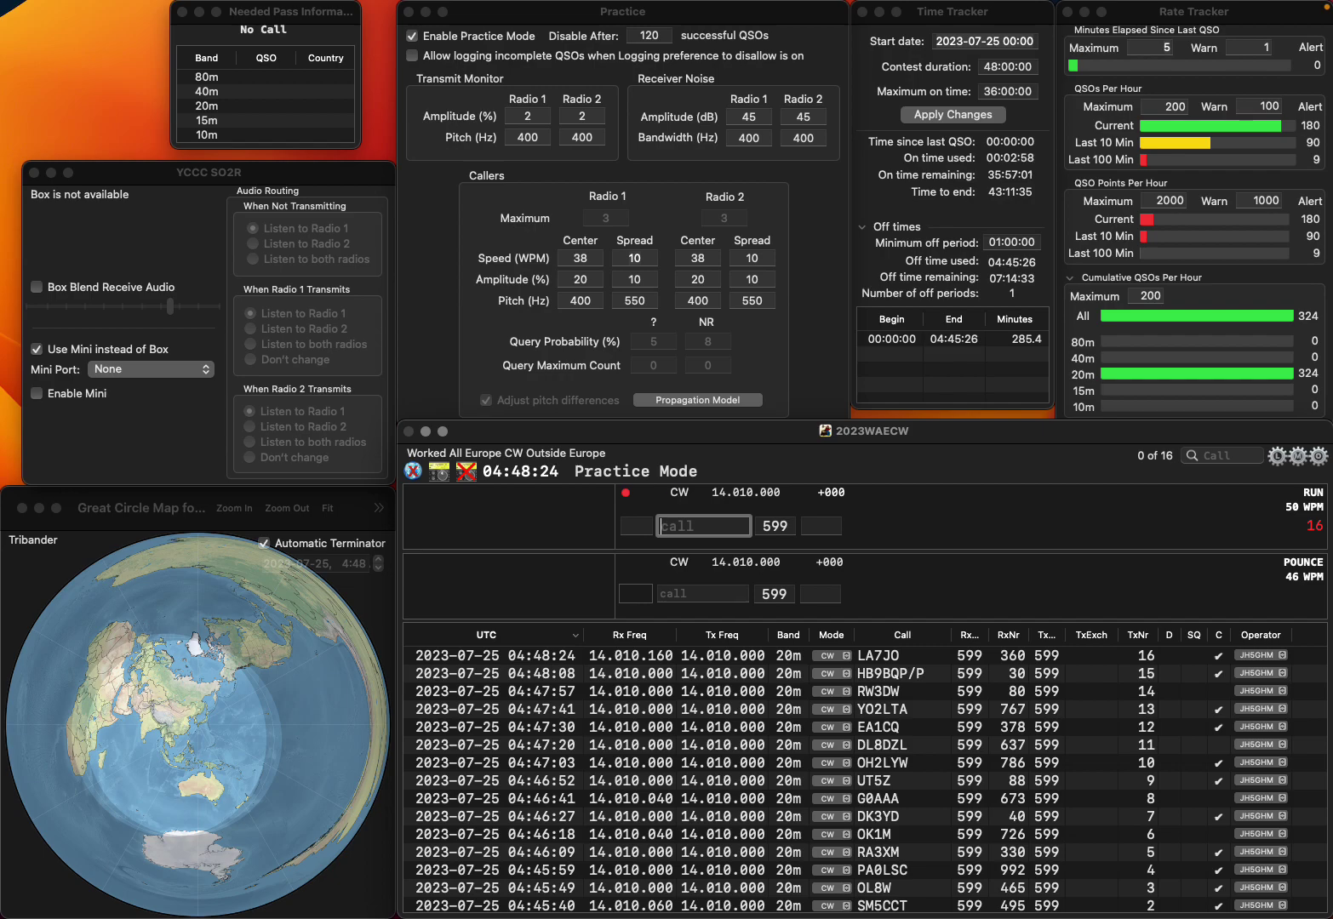
text(CT1)
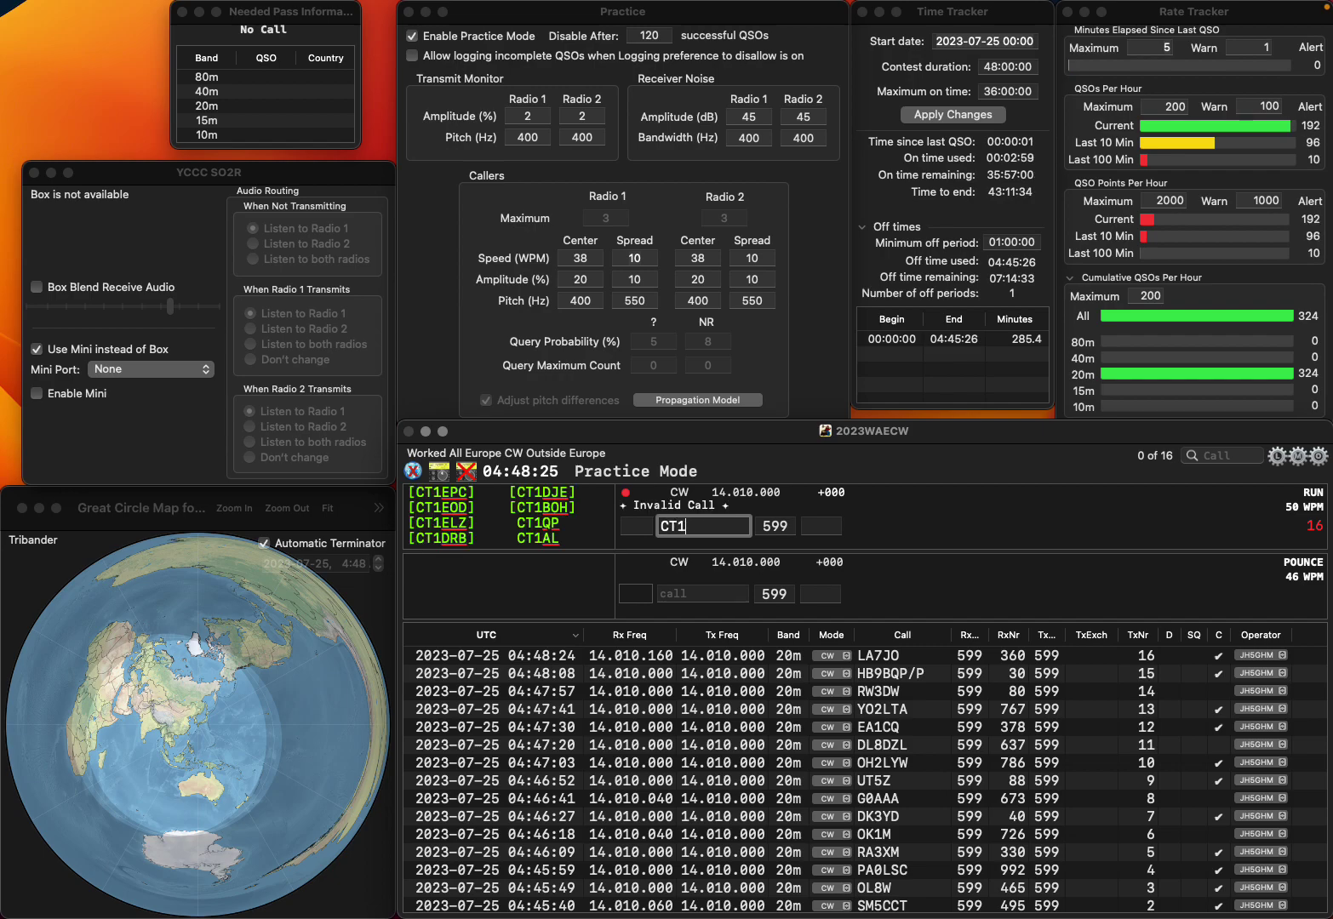
text(DFQ)
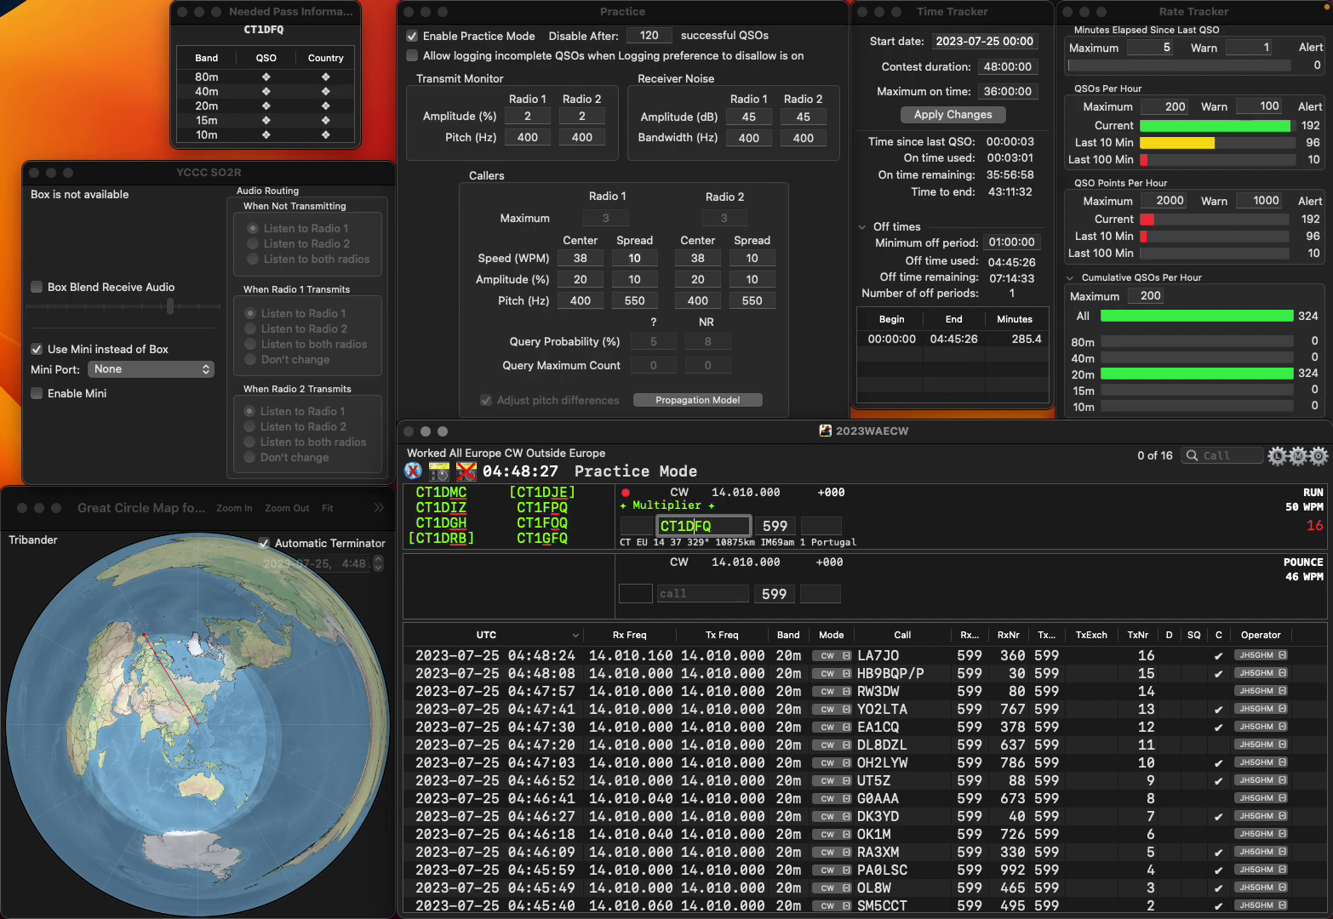
key(BackSpace)
text(G)
key(Return)
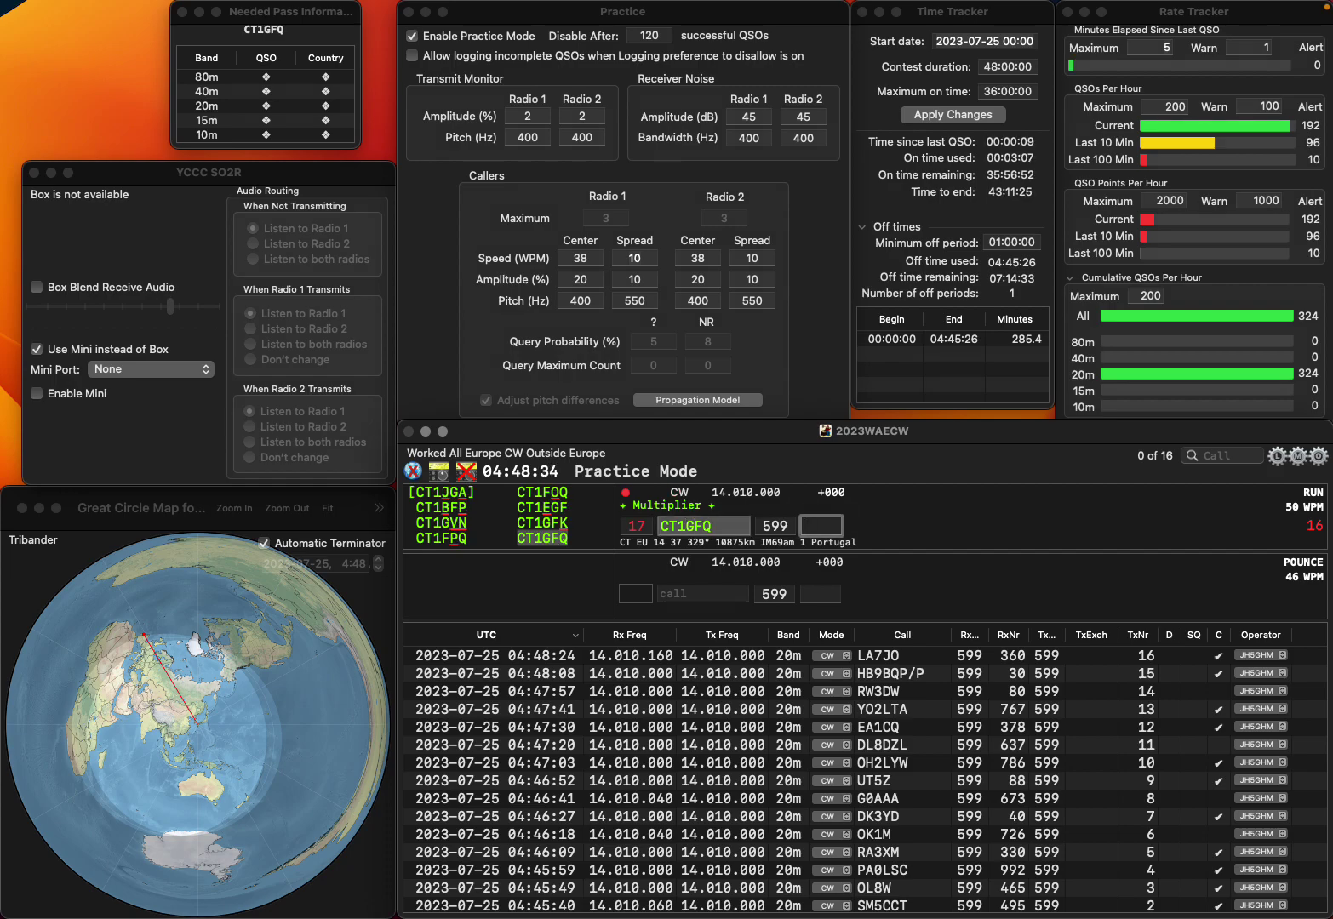
text(577)
key(Return)
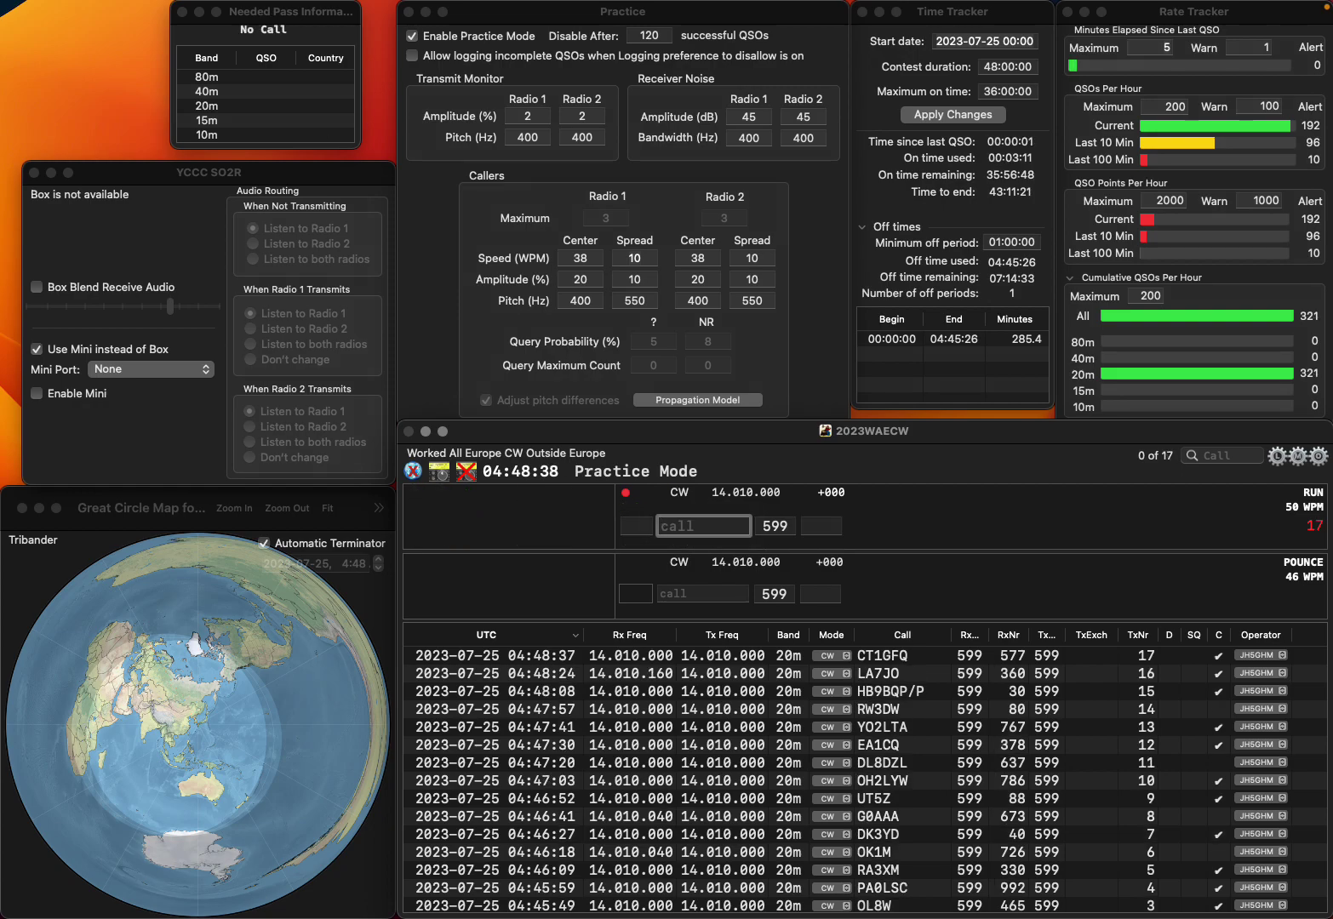
Answer caller SP9IBJ on the run radio and log the contact with received number 298
text(SP9I)
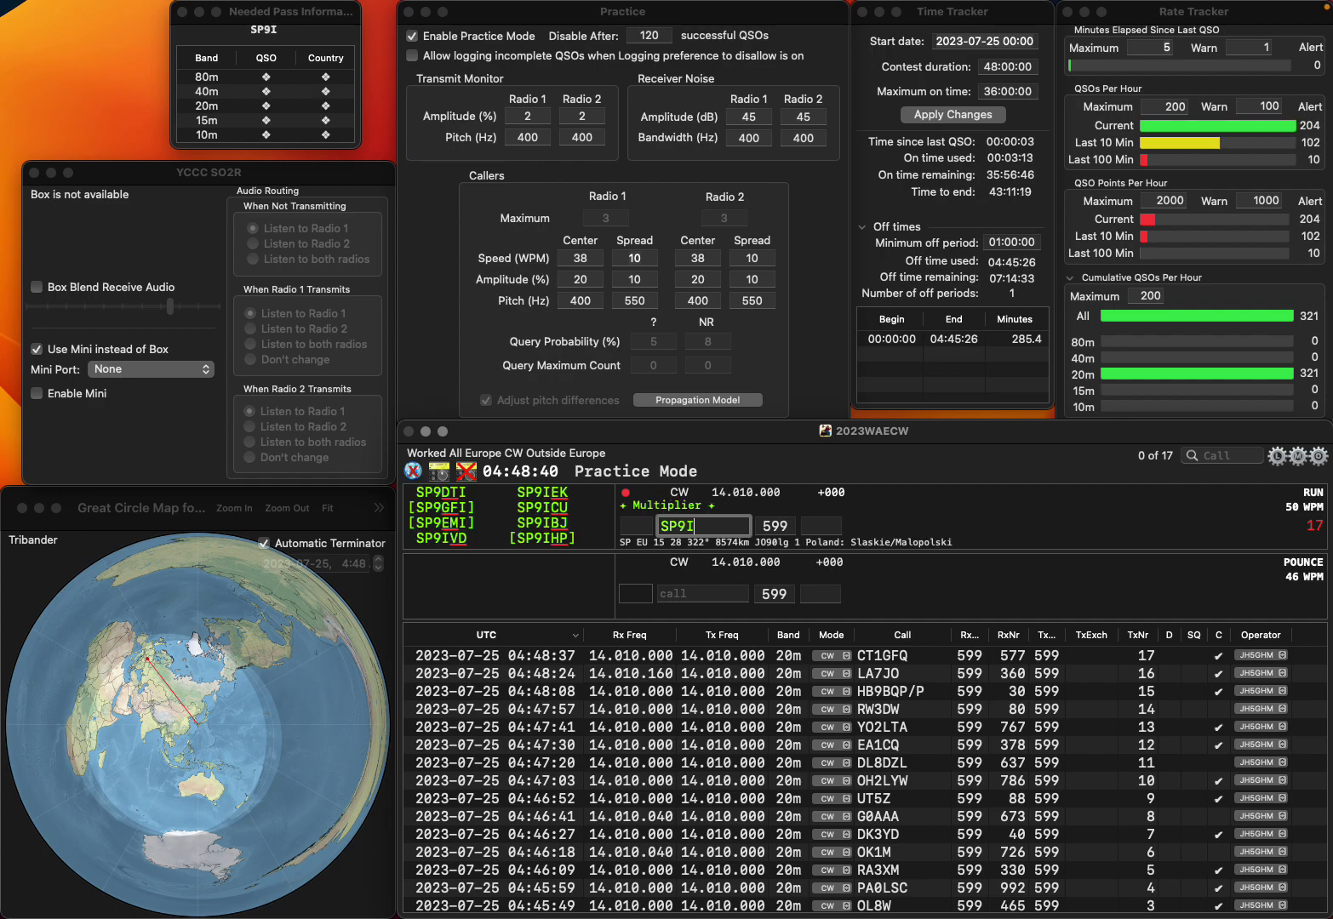
text(BJ)
key(Return)
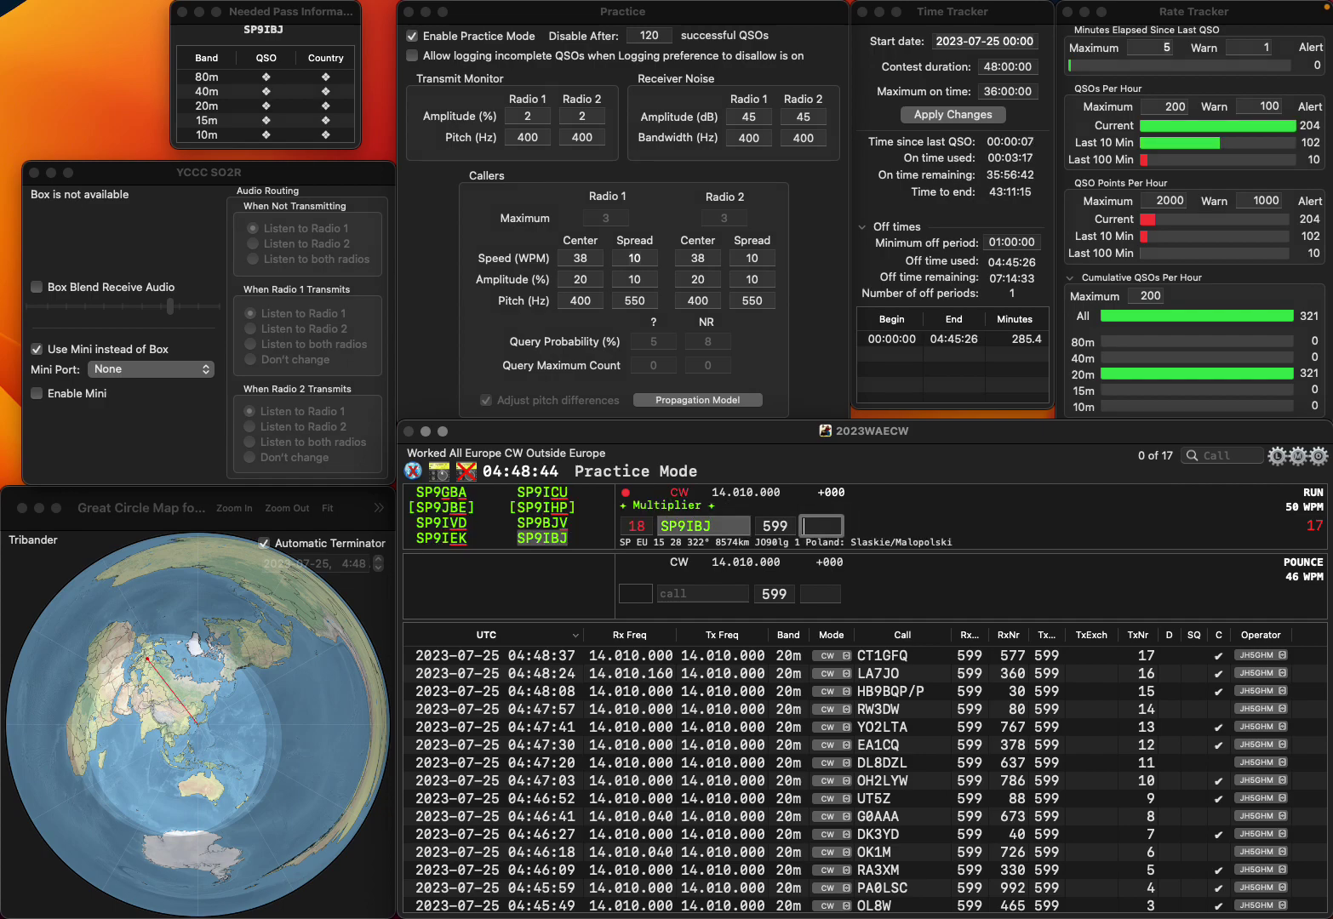
text(298)
key(Return)
text(YO)
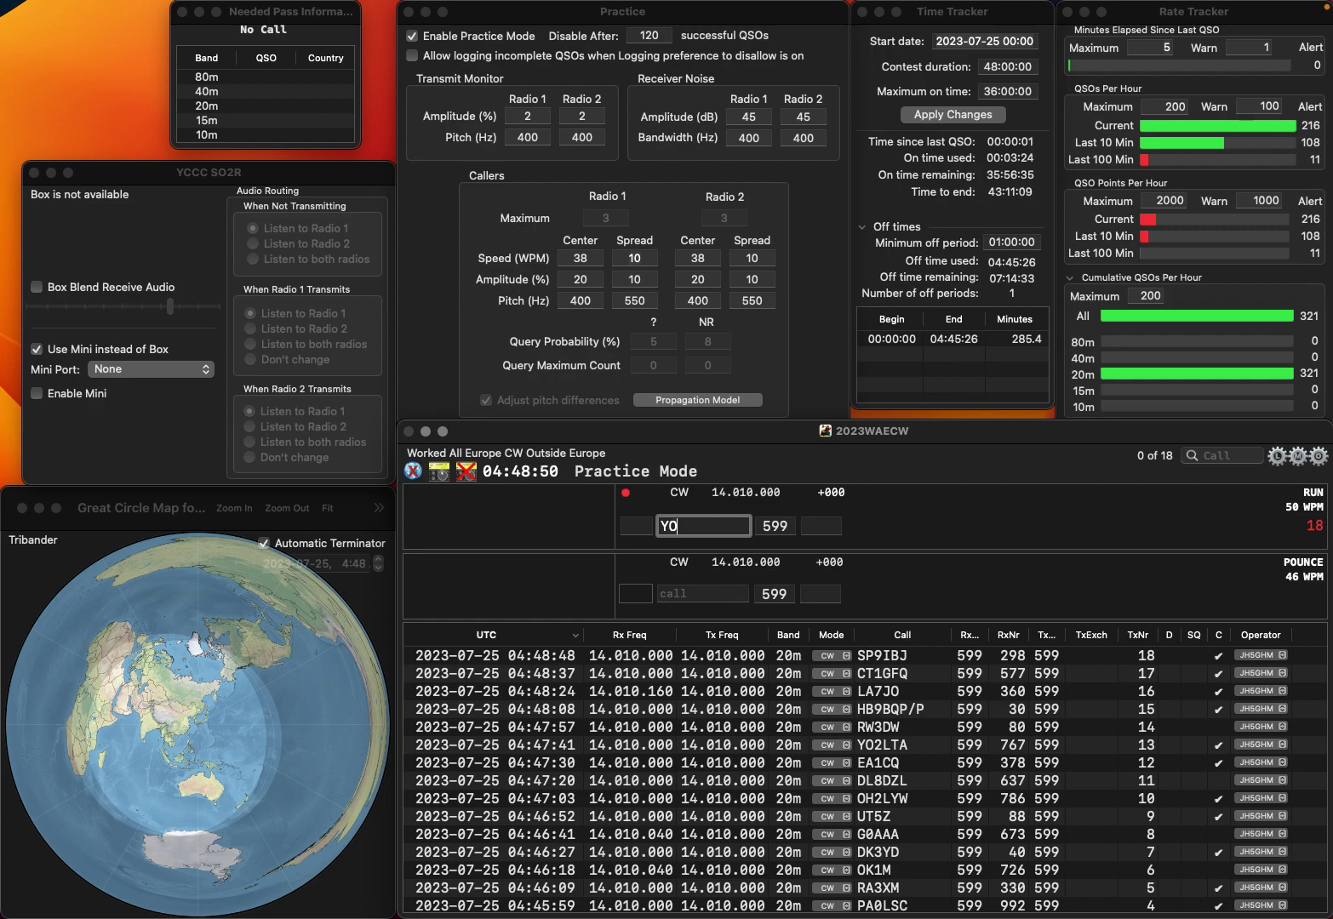
text(9GR)
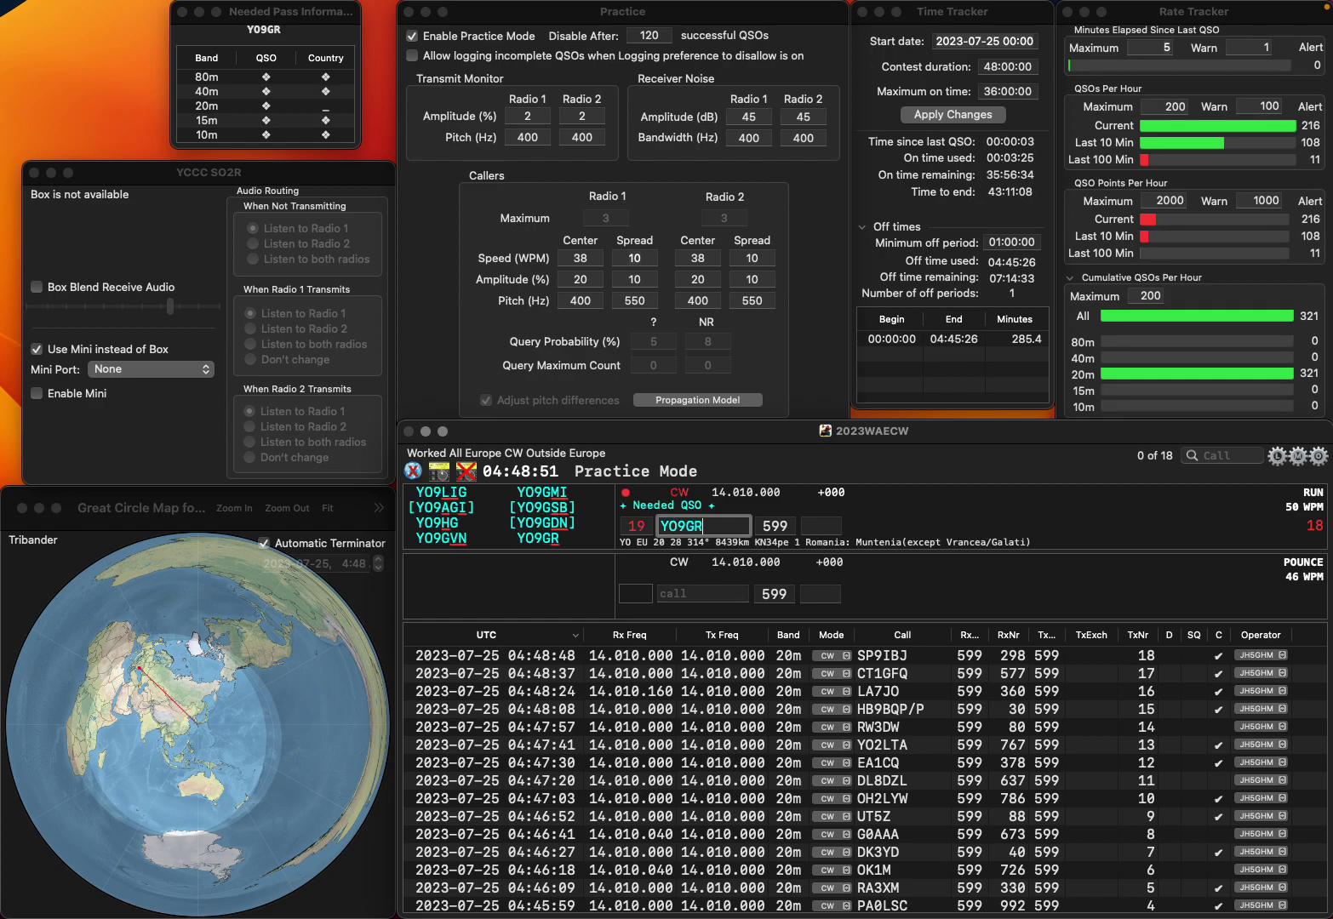
key(Return)
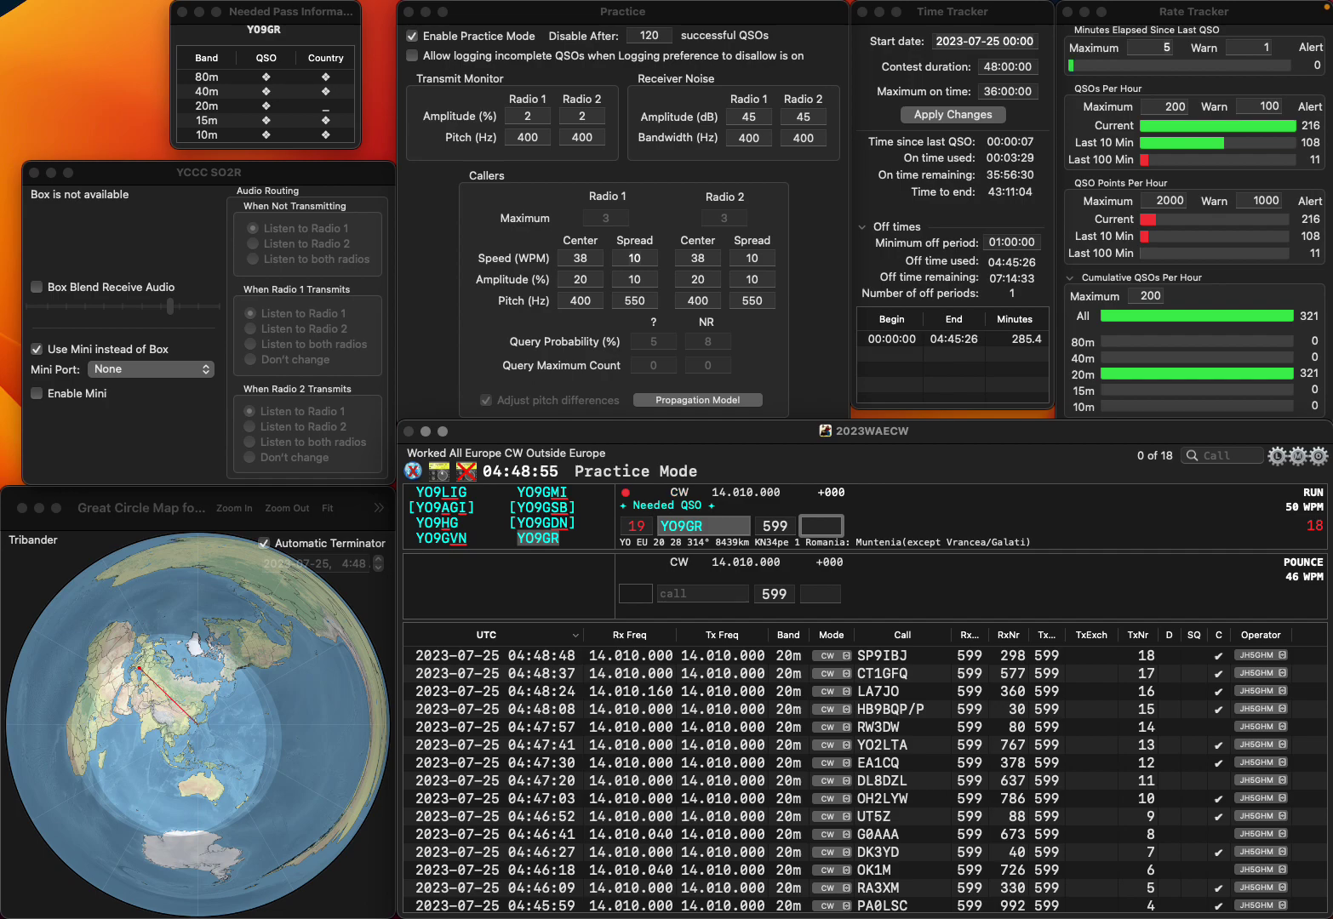
text(822)
key(Return)
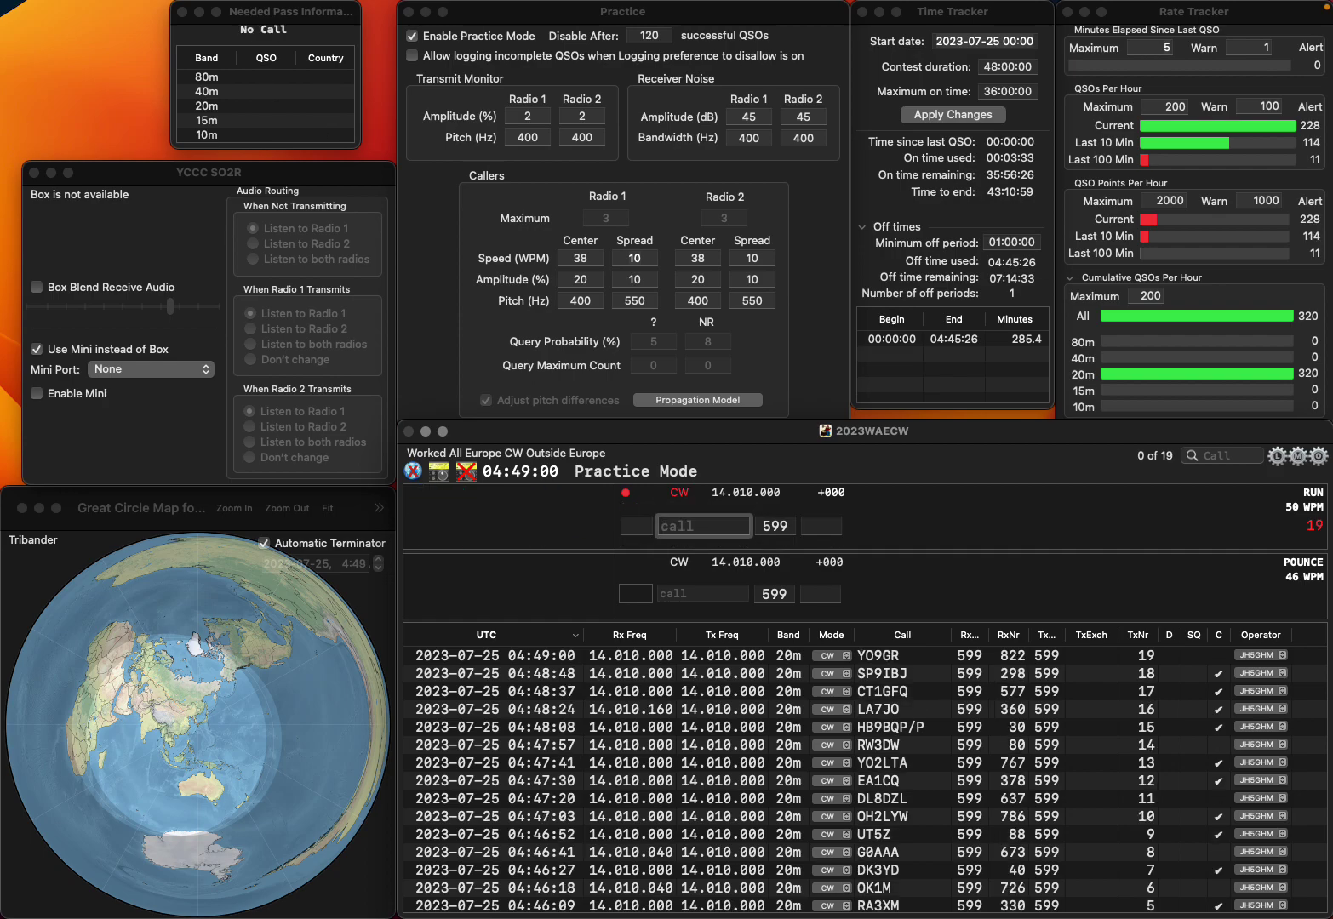
text(R)
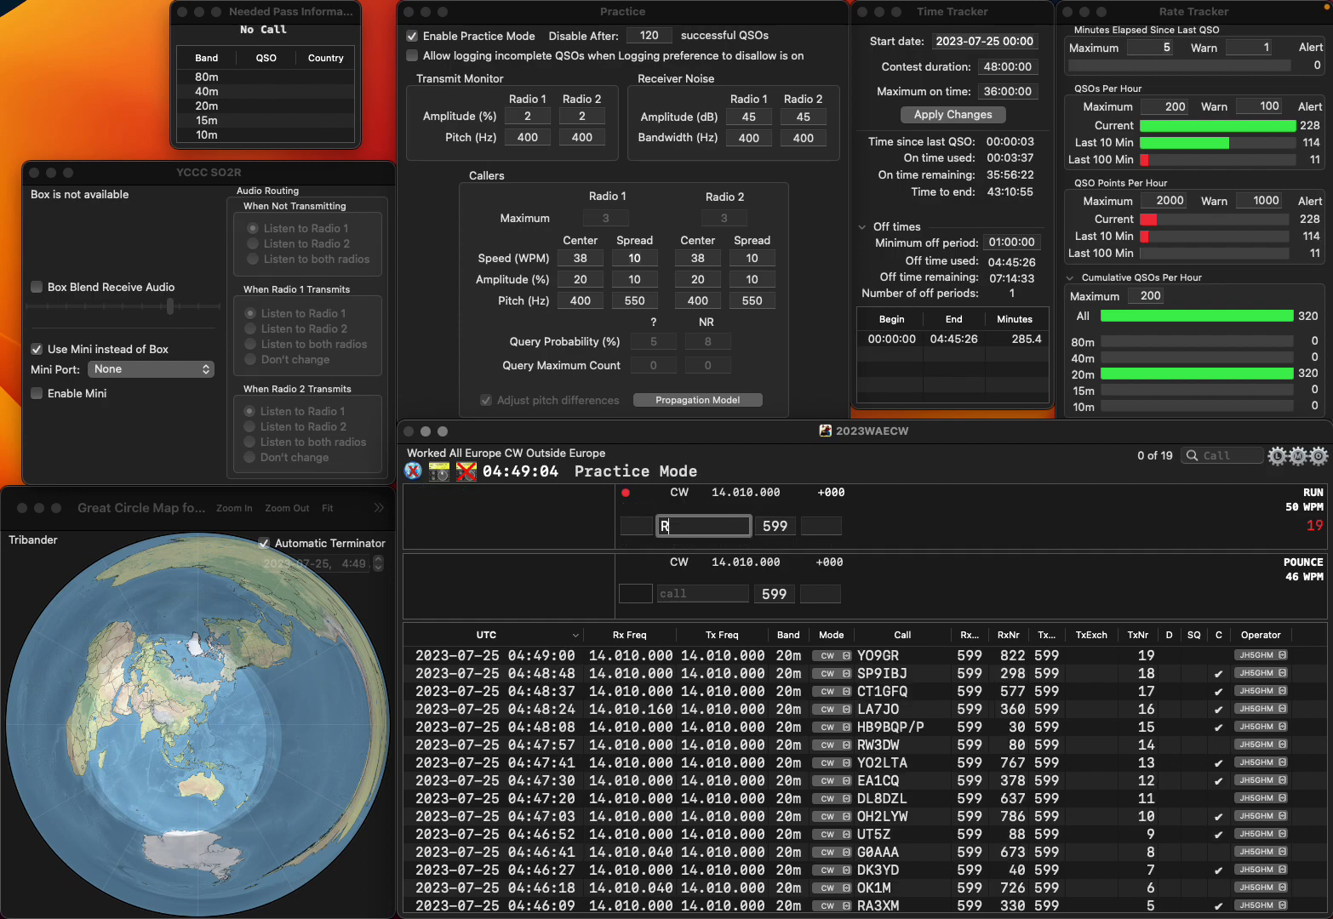
text(3BA)
key(space)
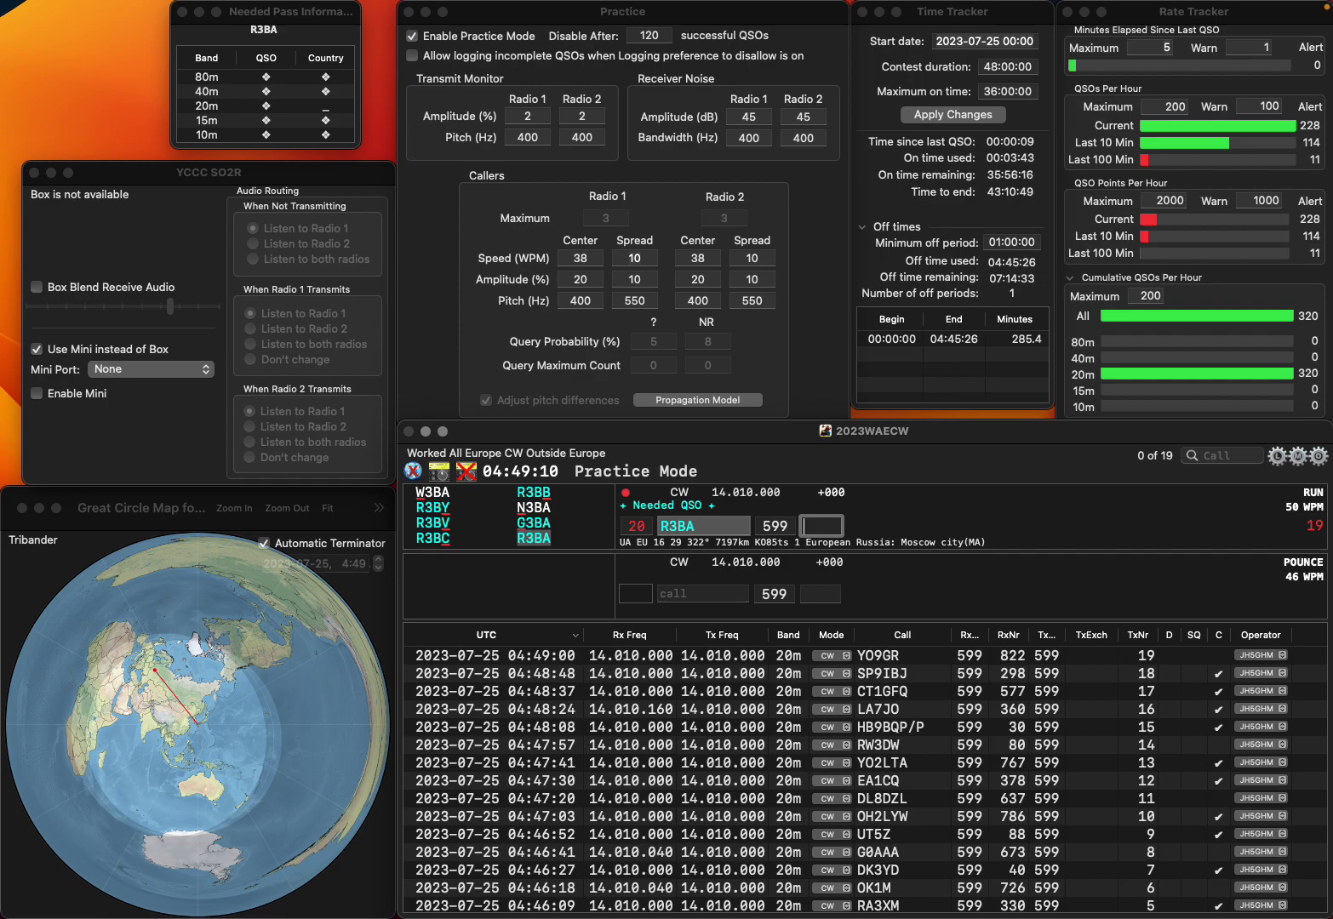
text(311)
key(Return)
Answer caller EA3HJO on the run radio and log the contact with received number 92
text(EA)
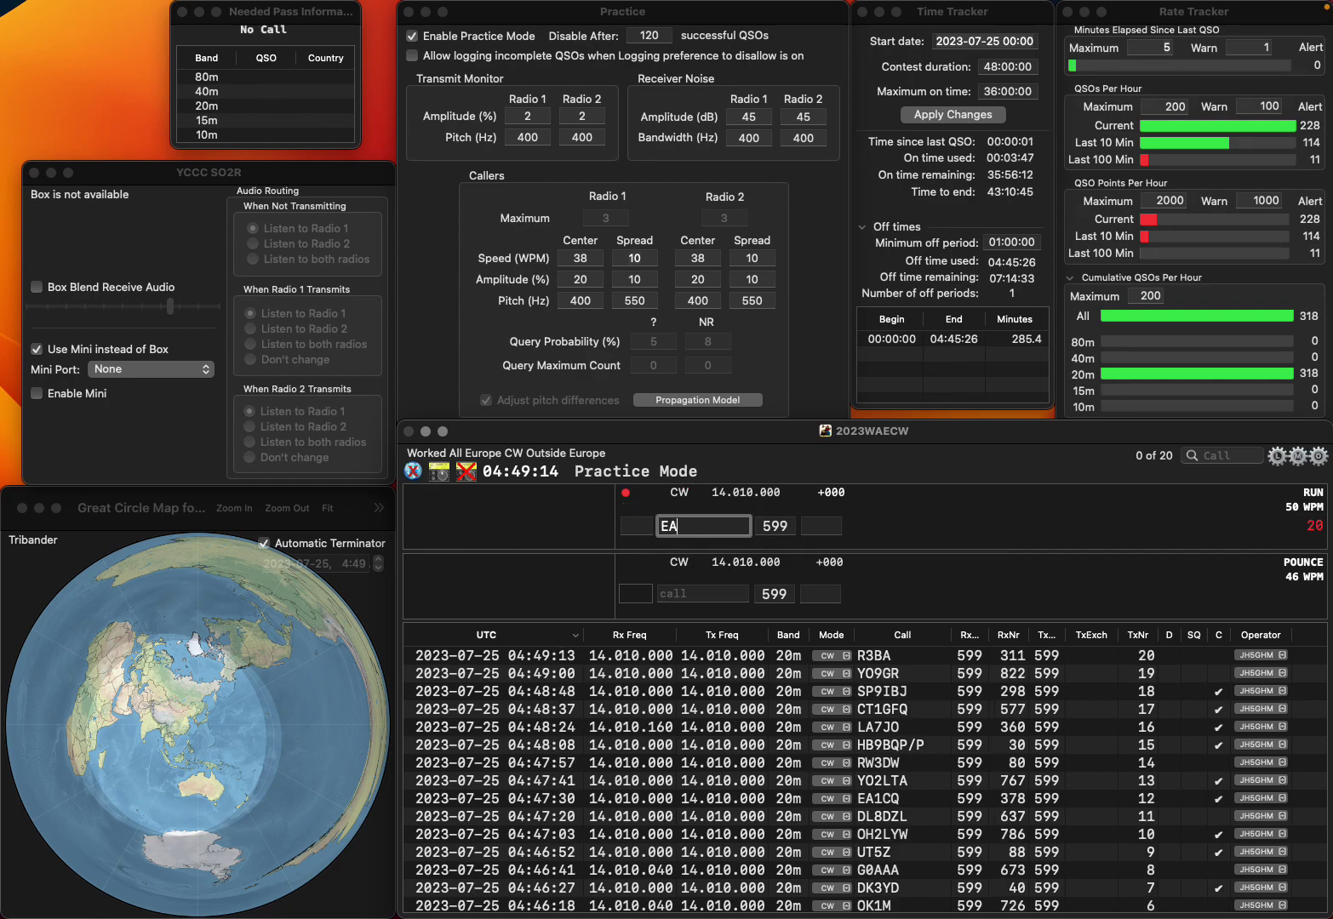
text(3HJO)
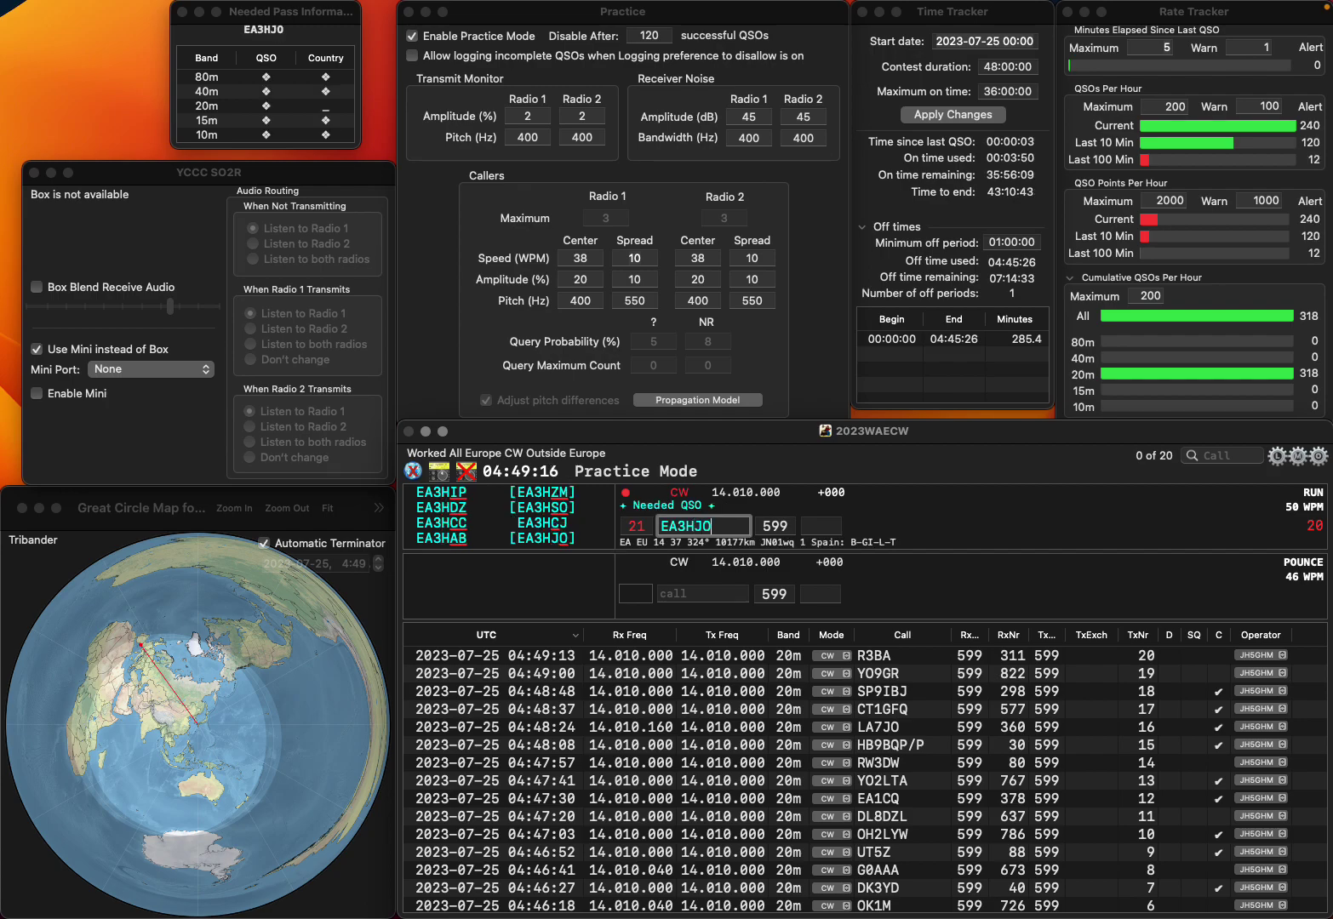
key(Return)
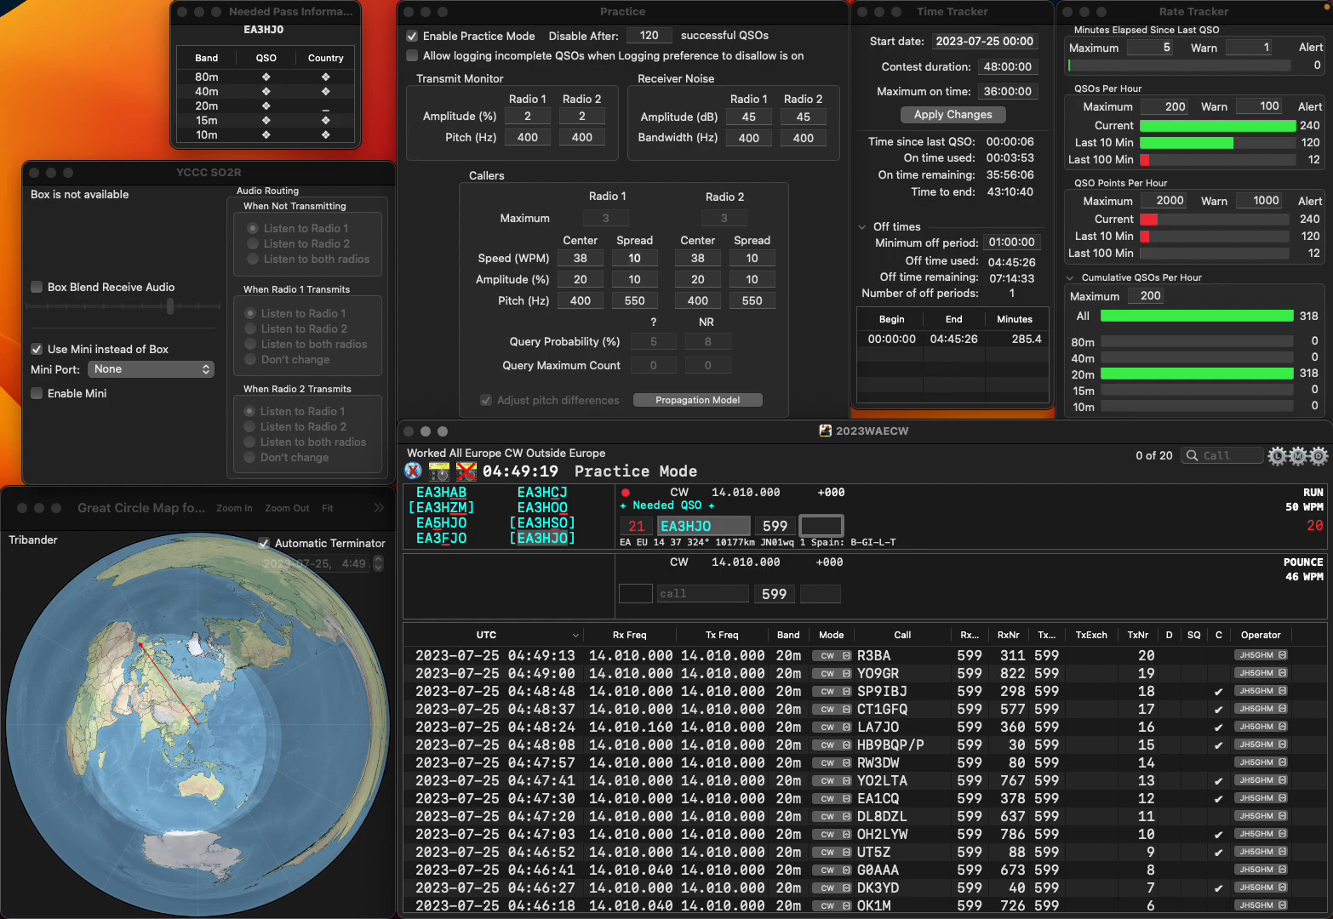
text(92)
key(Return)
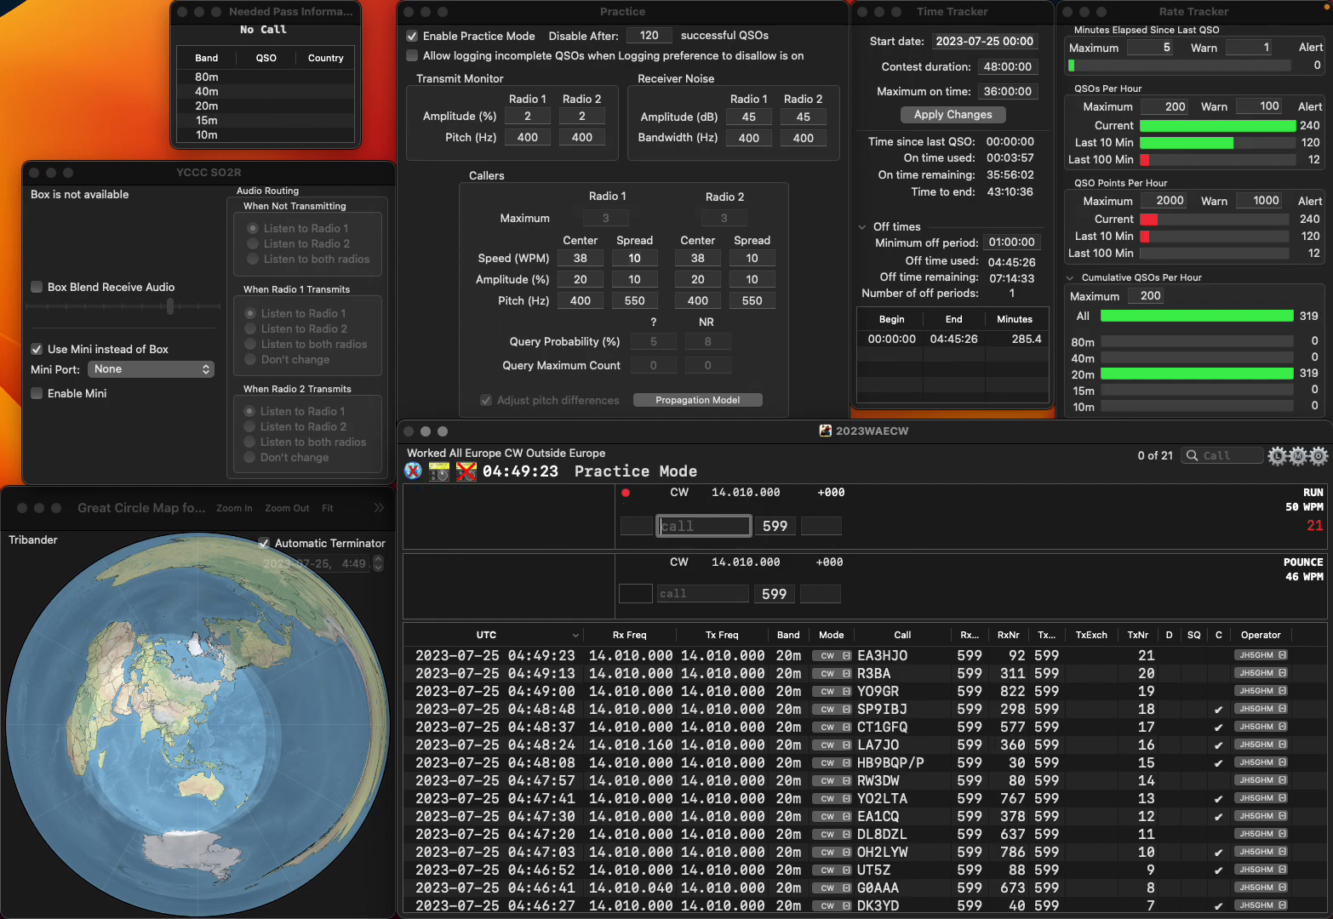
text(HB)
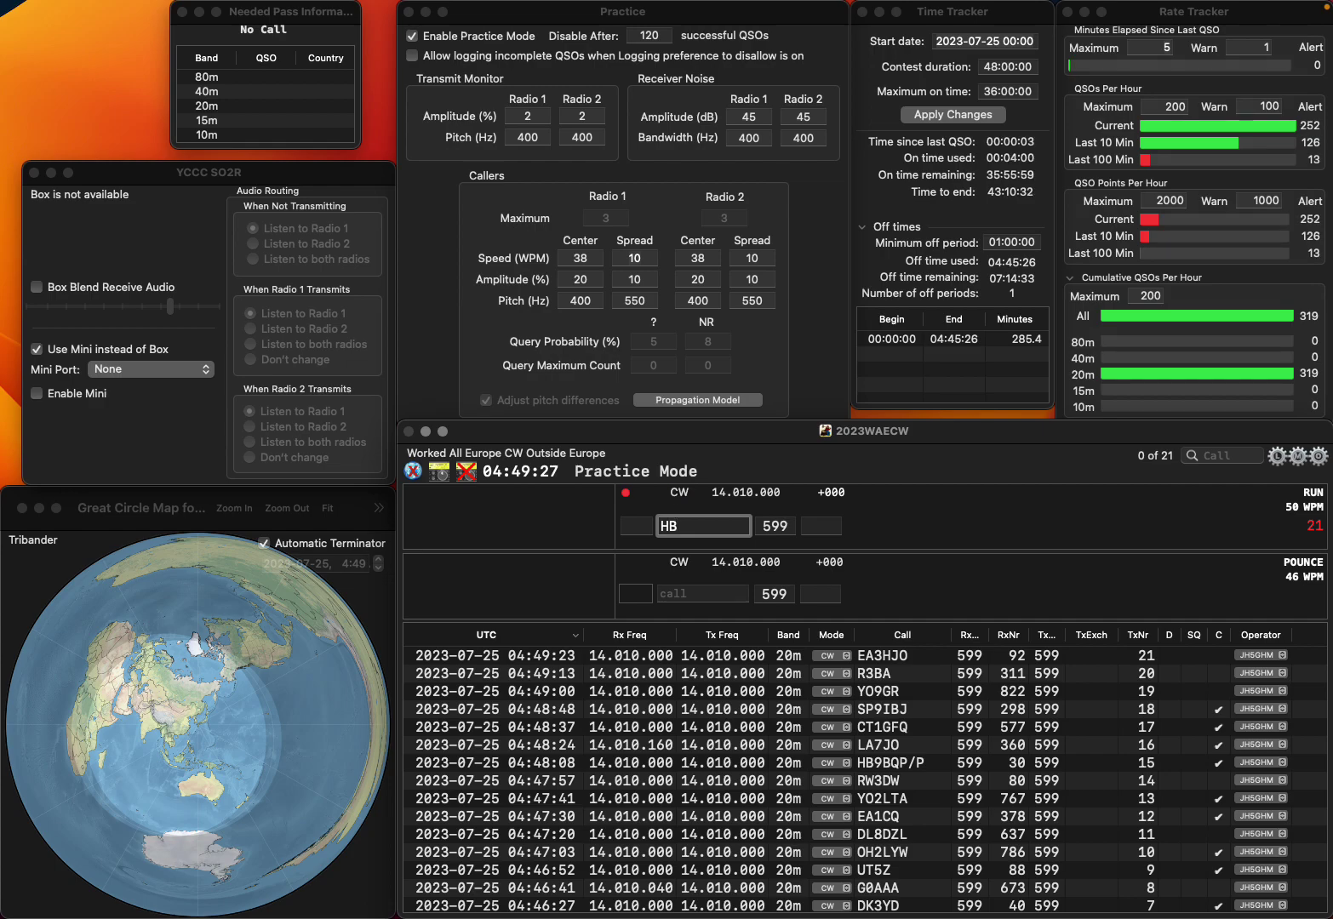
key(Escape)
text(M6TBS)
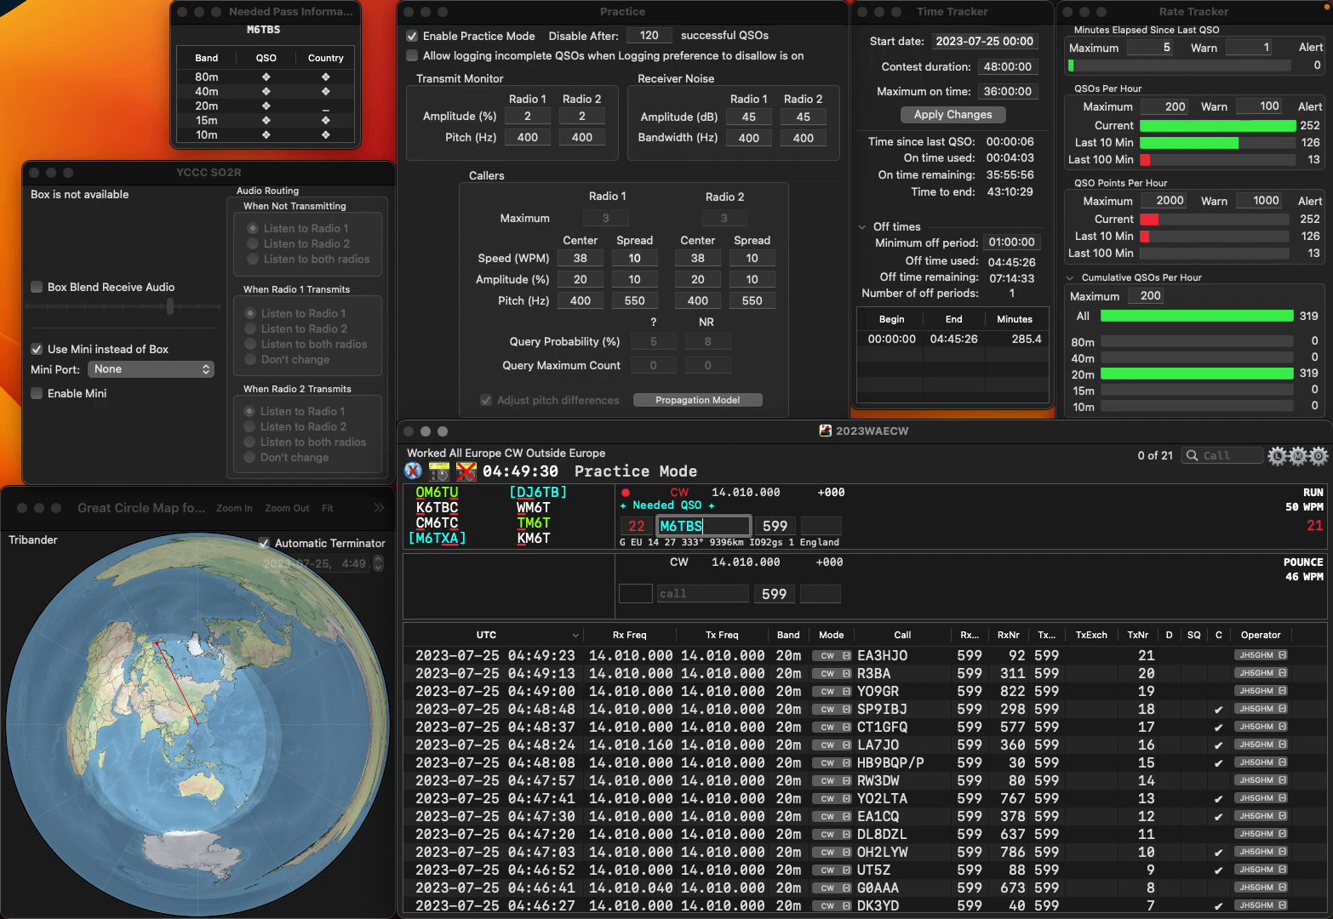
key(Delete)
text(7)
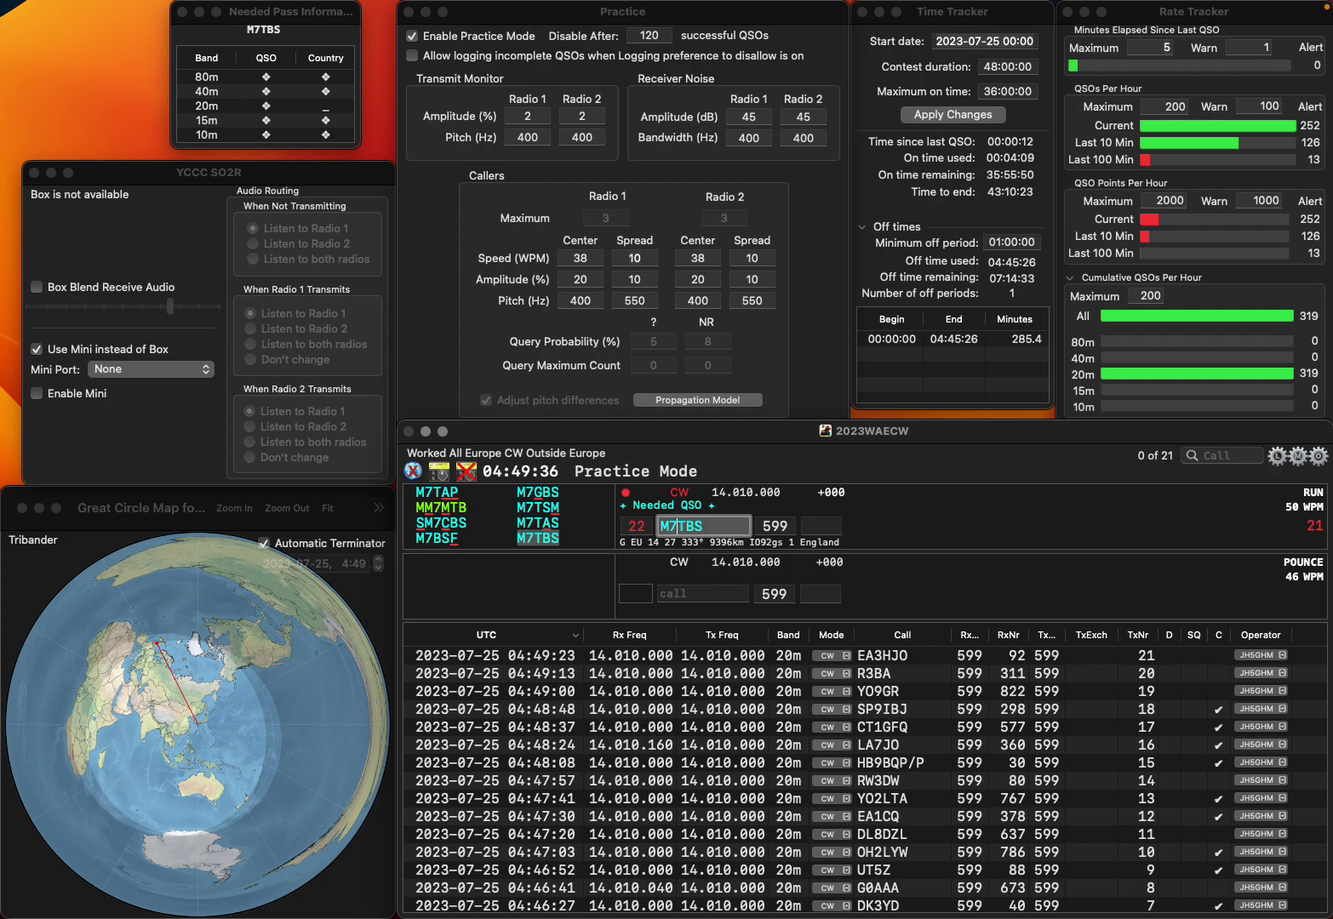
key(Tab)
text(741)
key(Return)
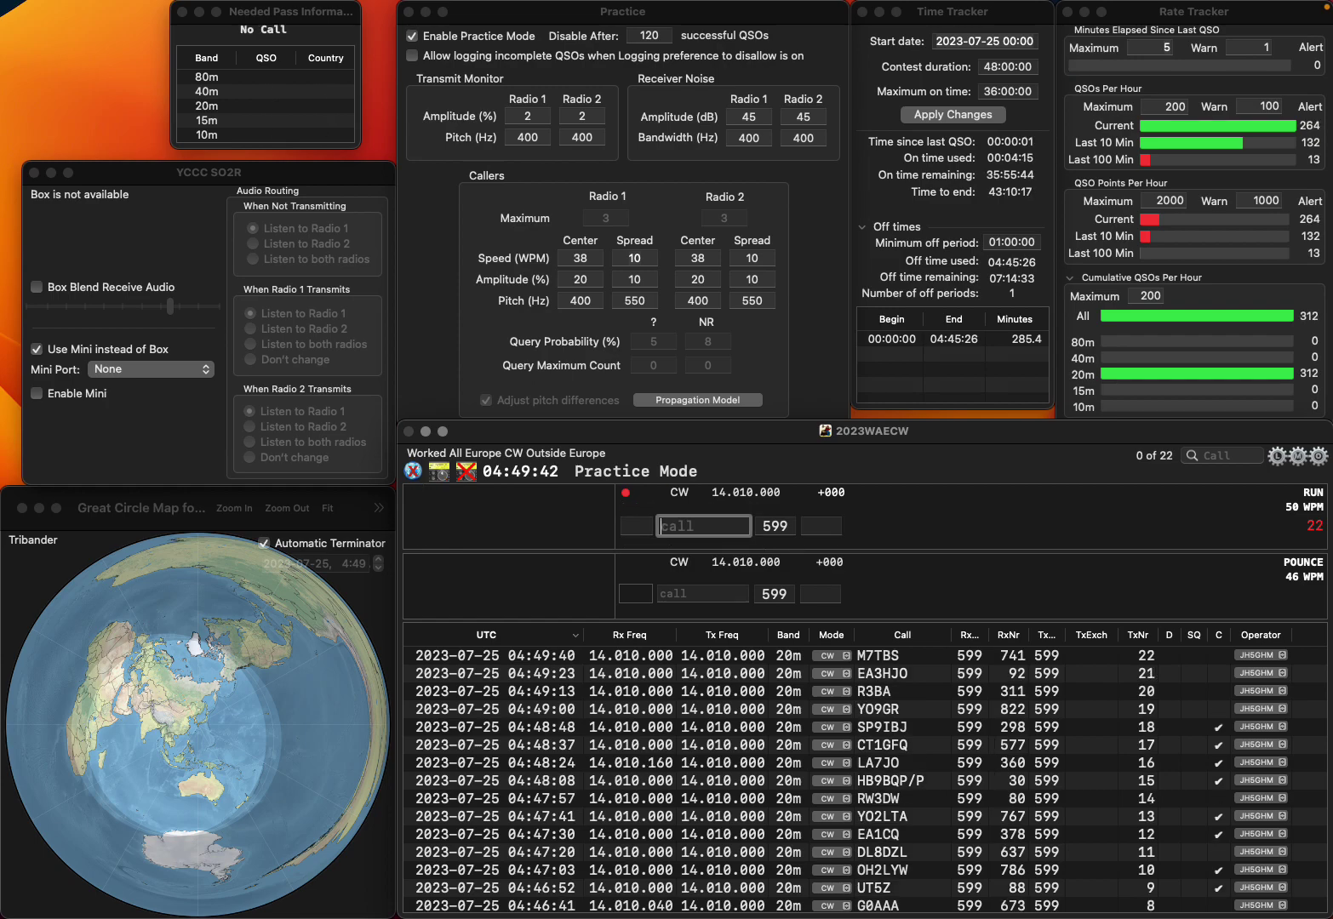
text(00)
key(Left)
key(Left)
text(EA5I)
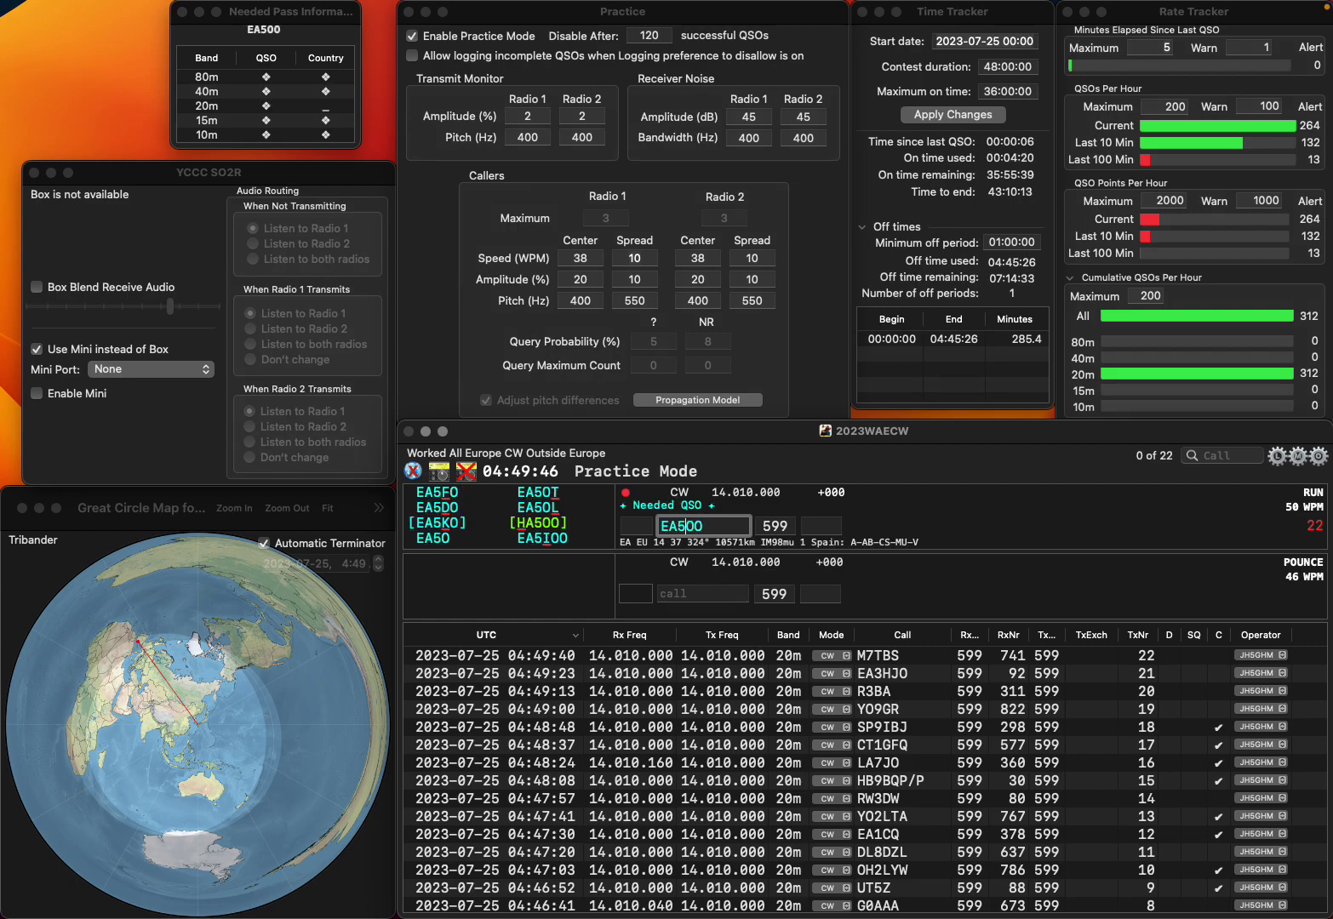
key(Return)
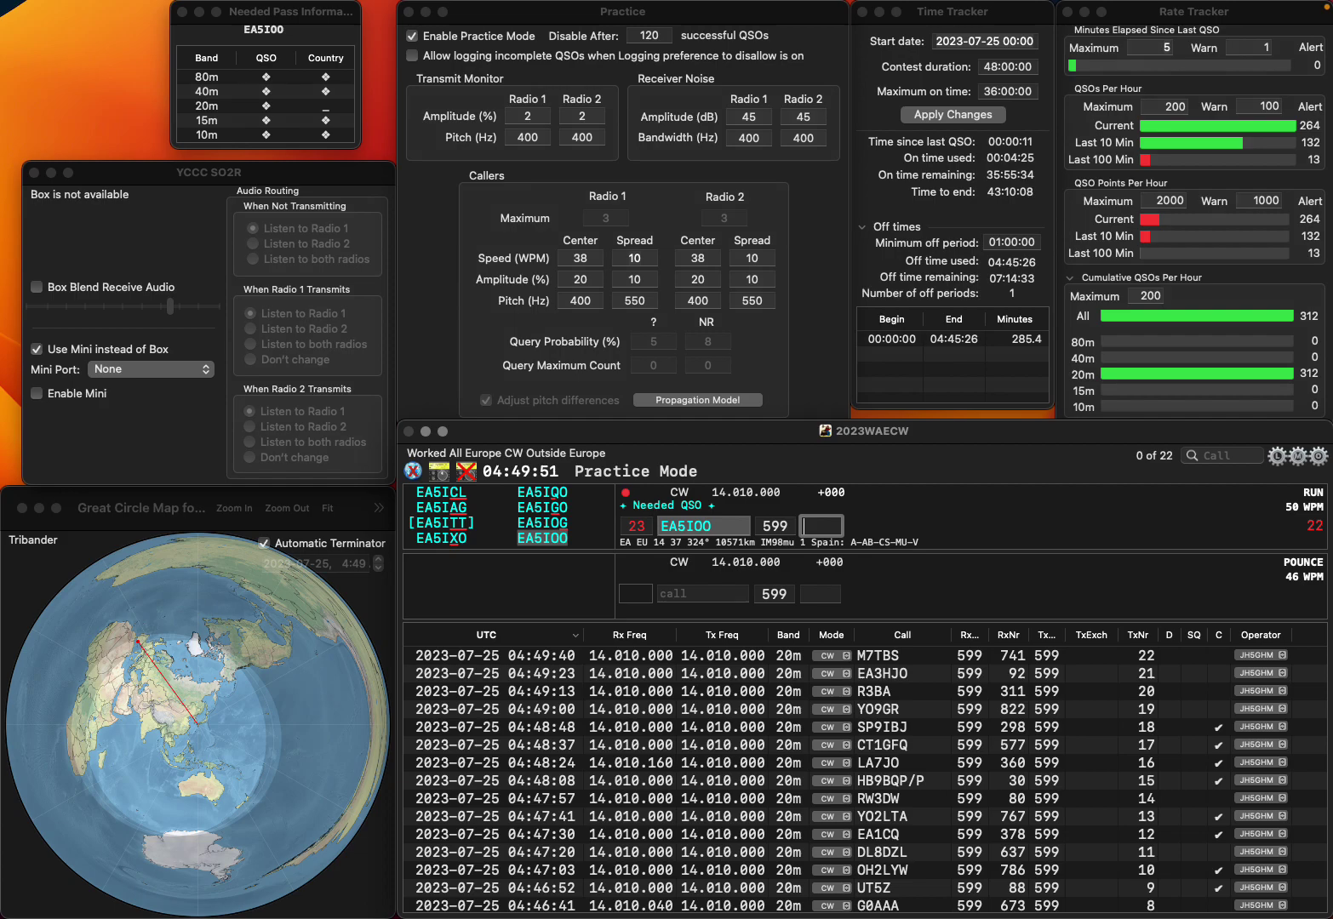
text(11)
key(Return)
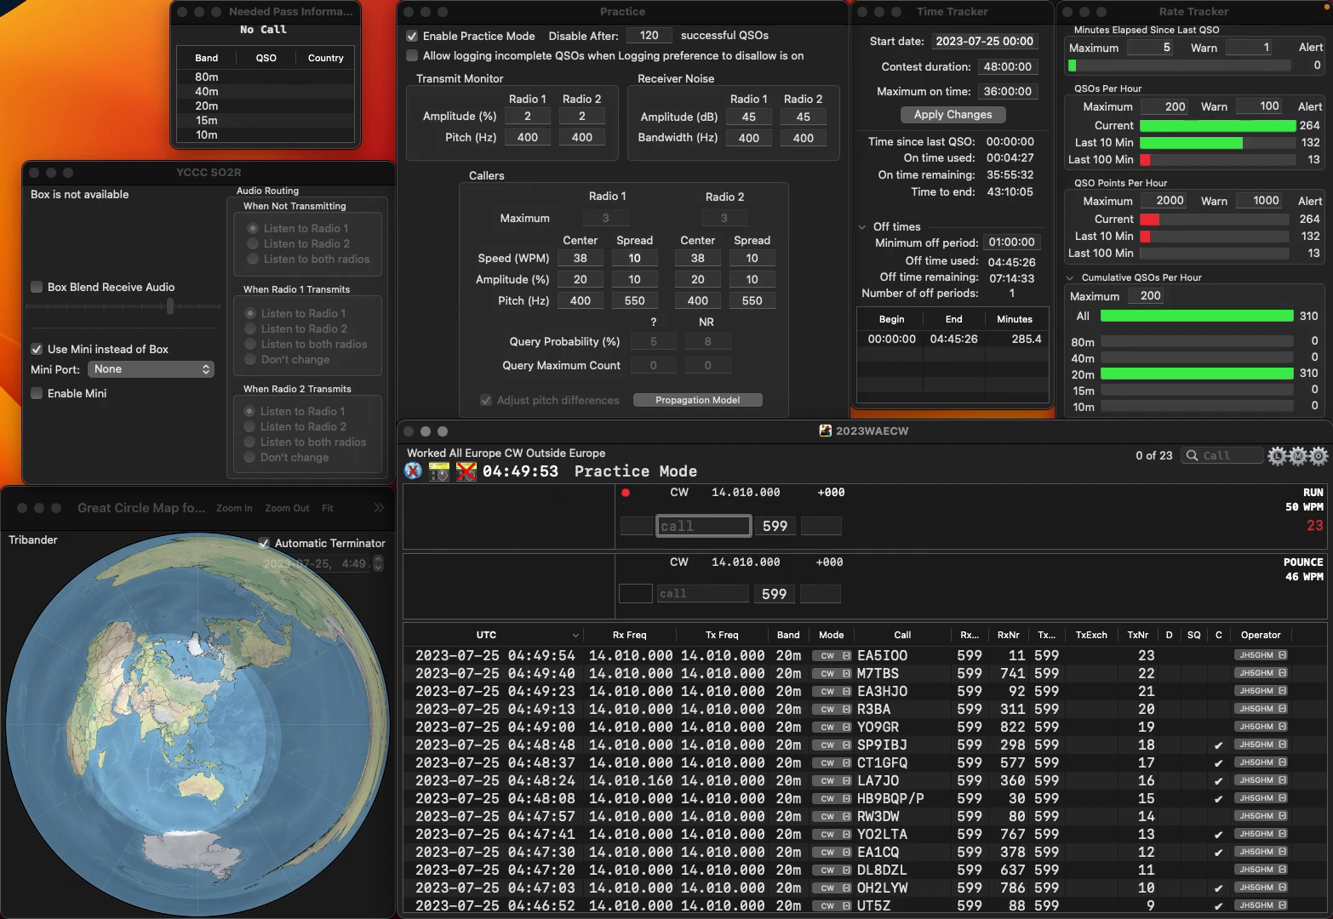
text(RY2B)
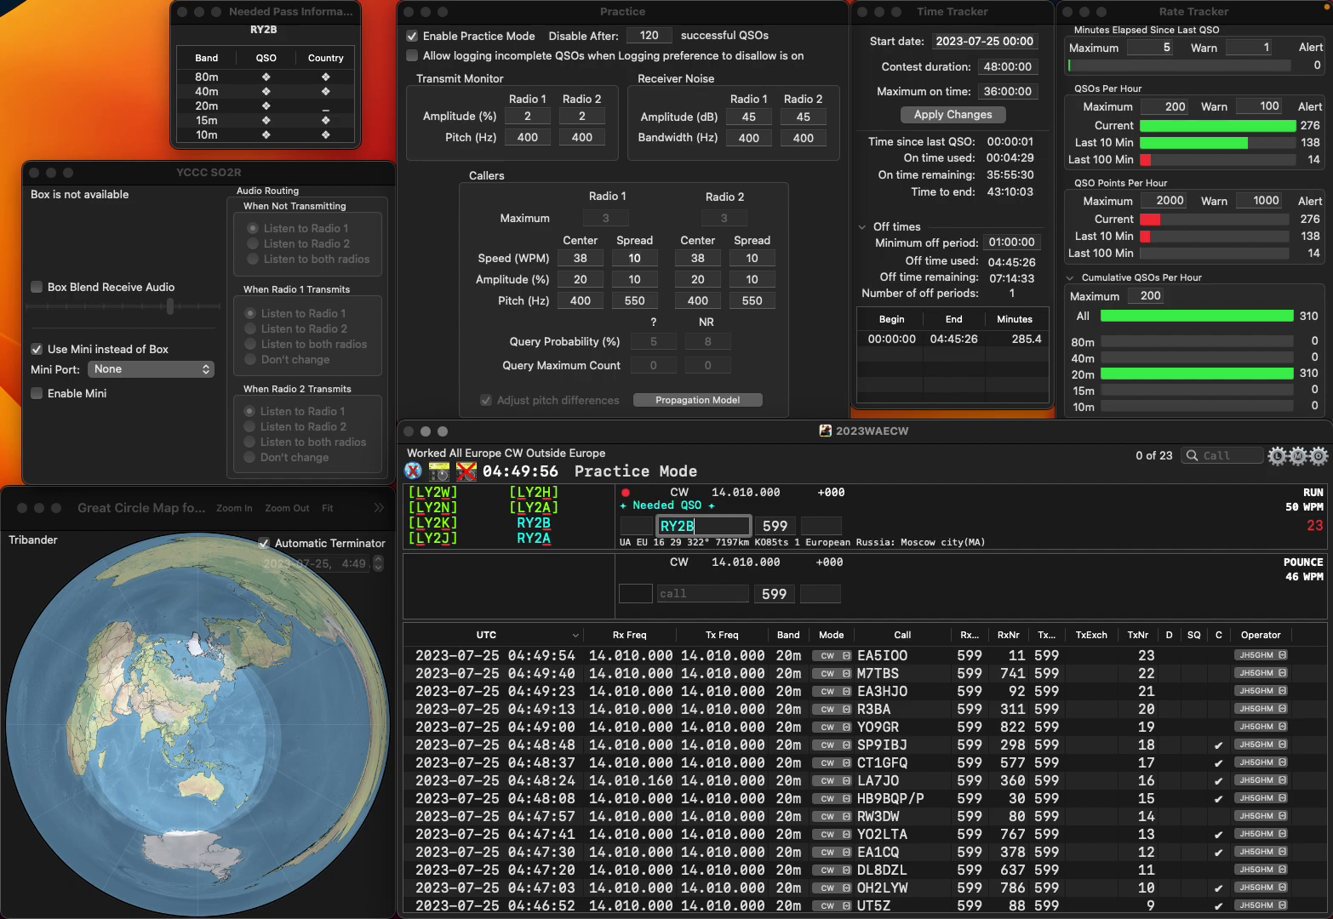
key(Return)
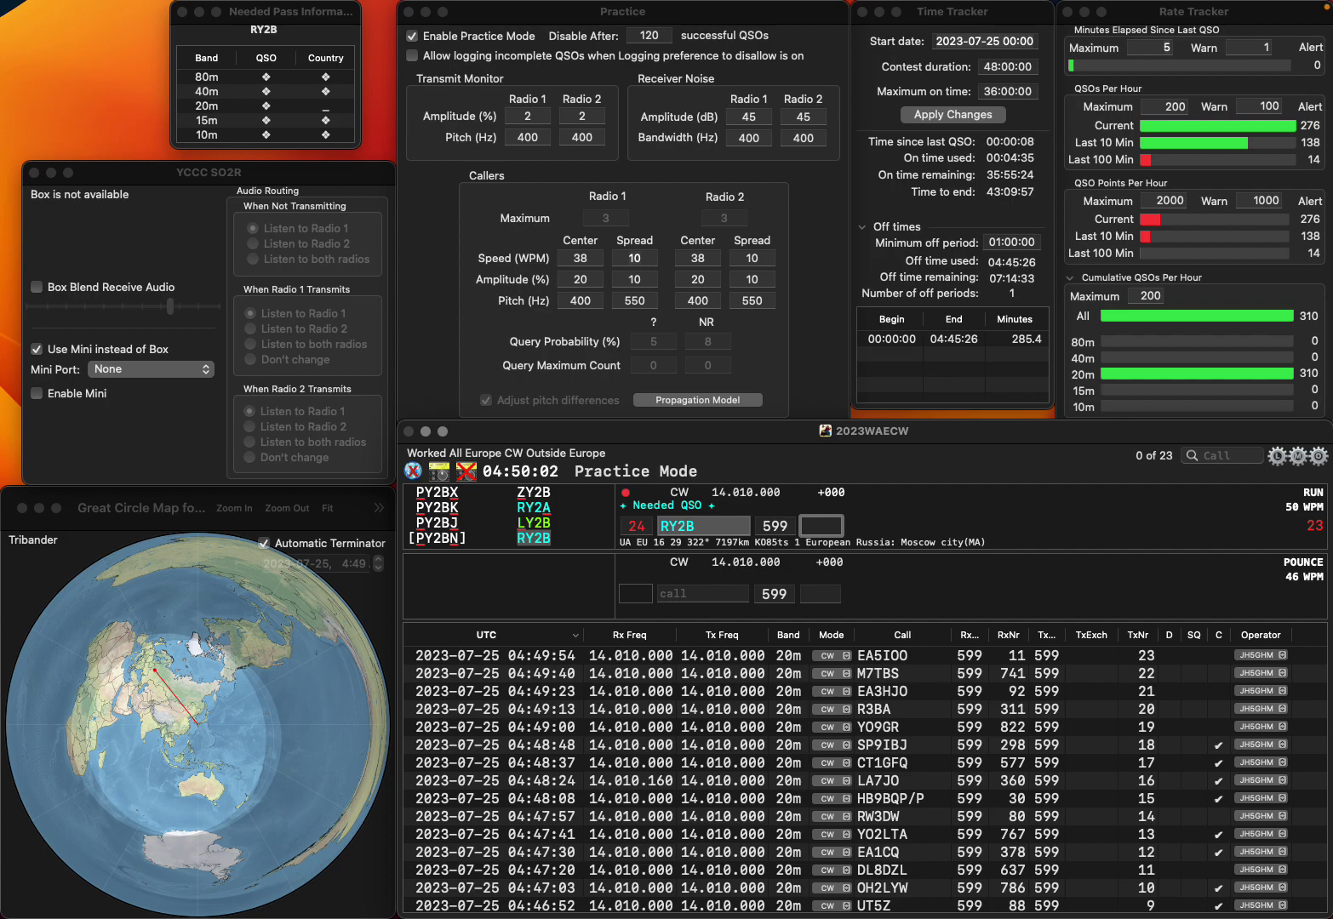
text(367)
key(Return)
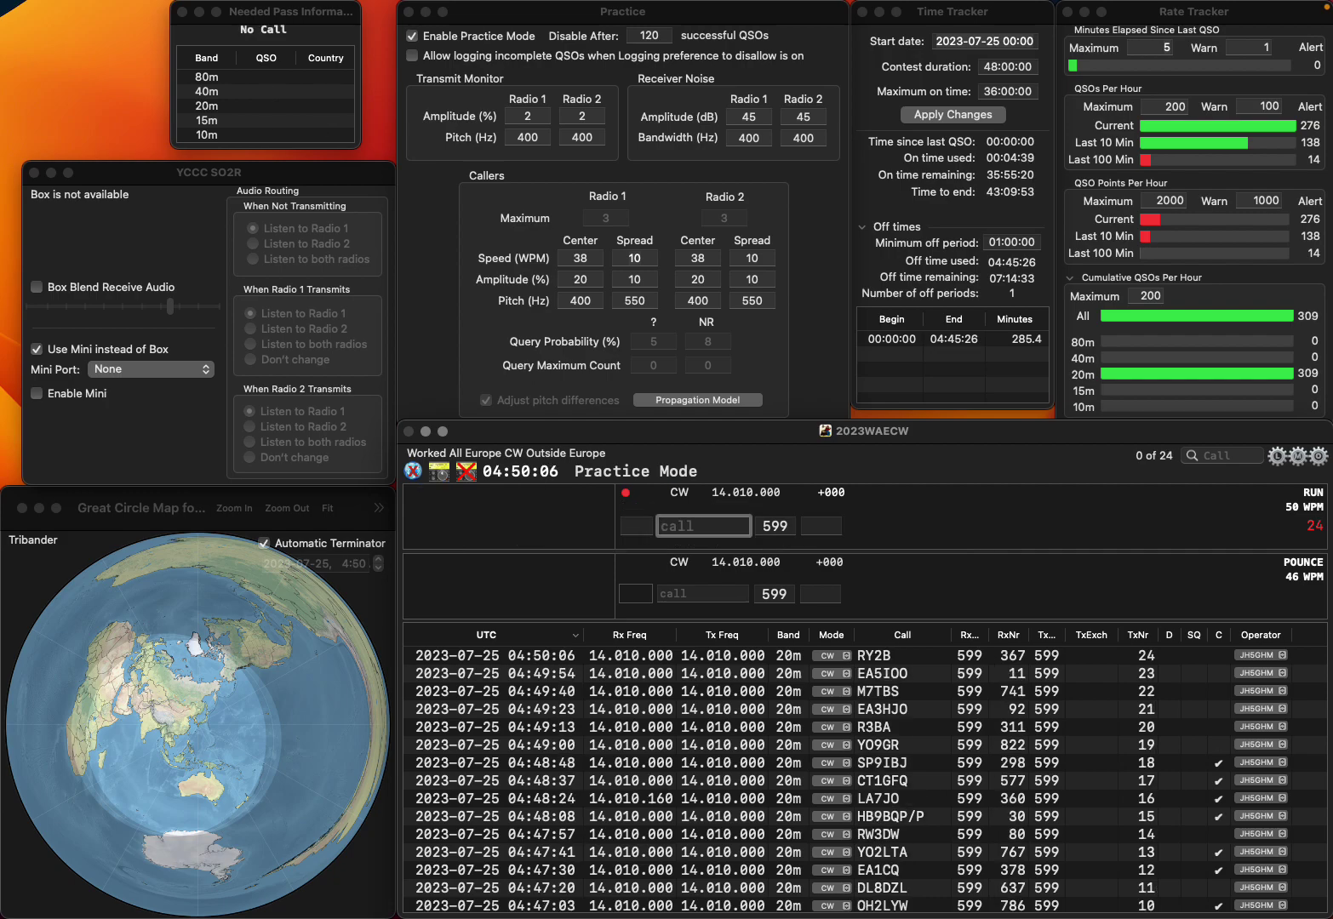
text(DL7LX)
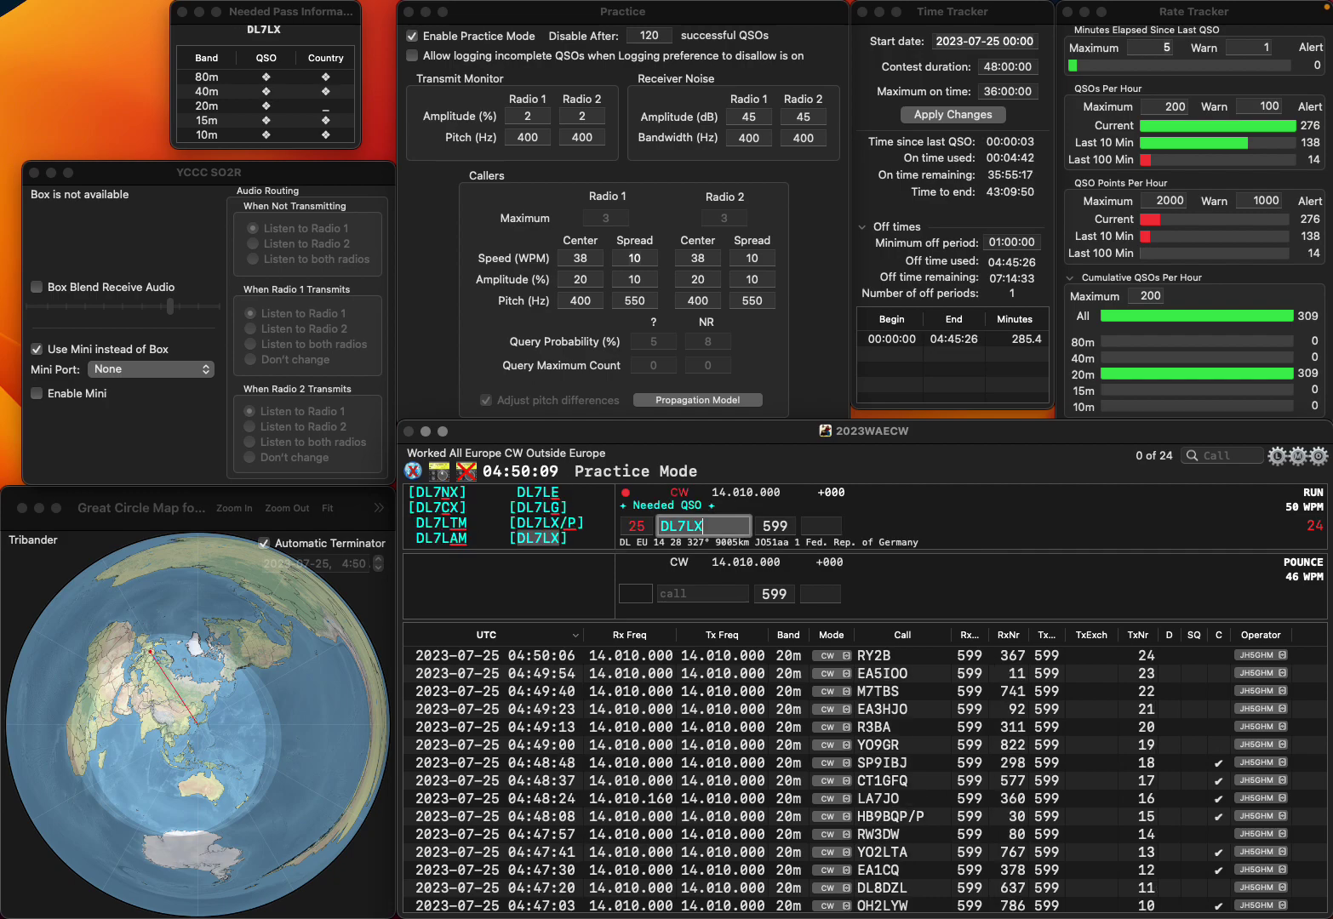
key(Return)
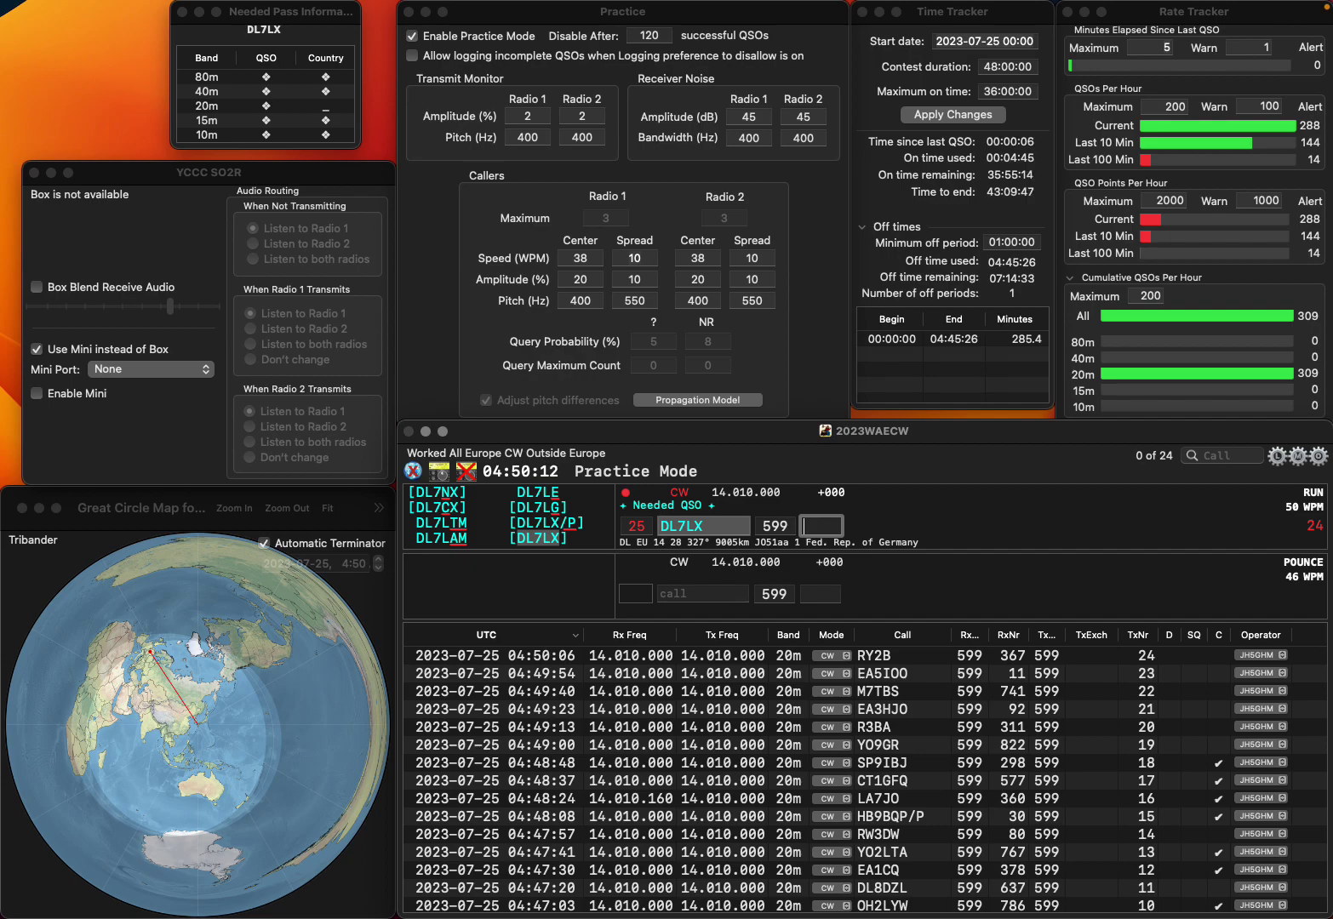
text(397)
key(Return)
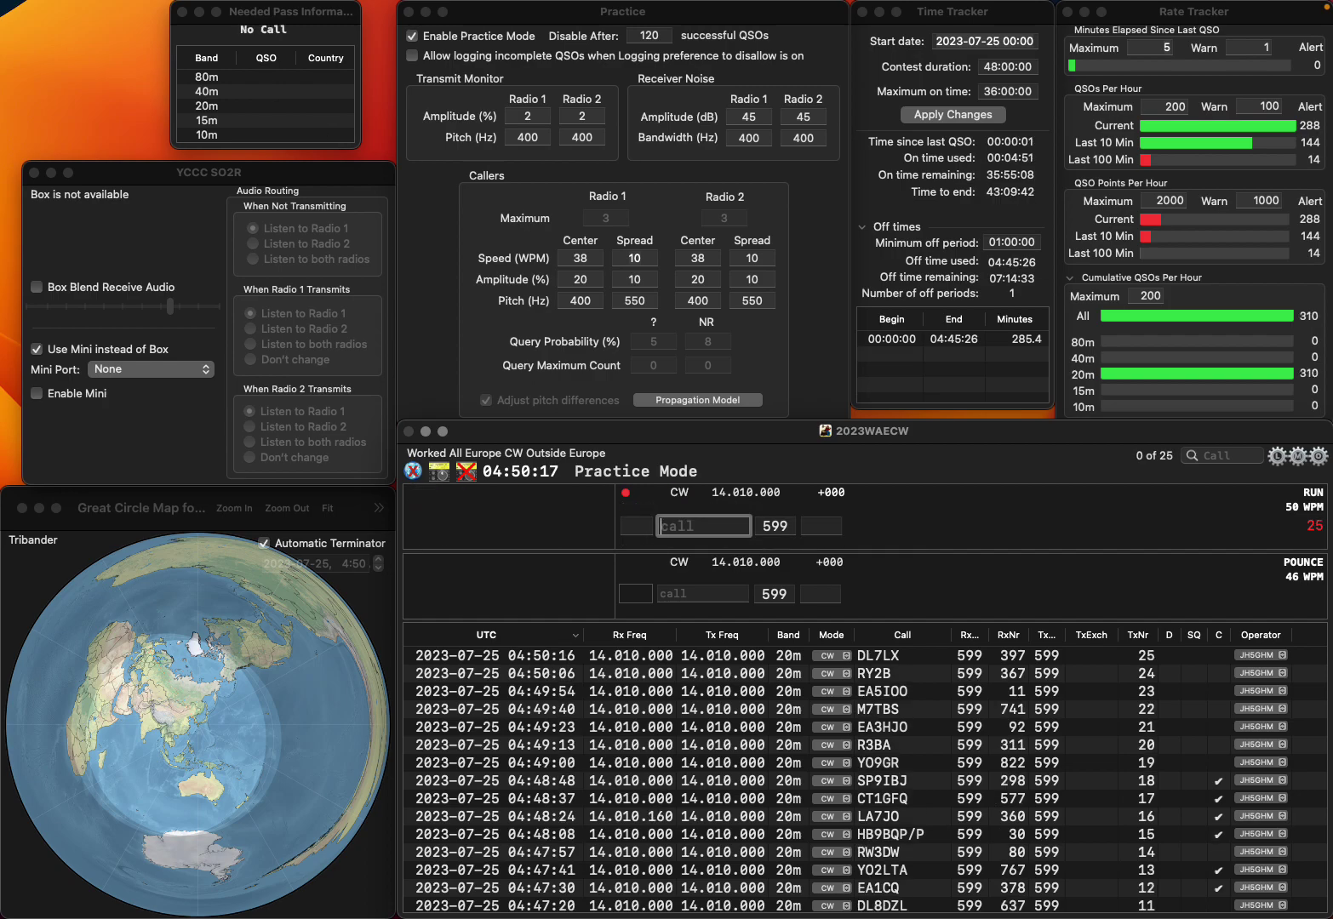
text(2K)
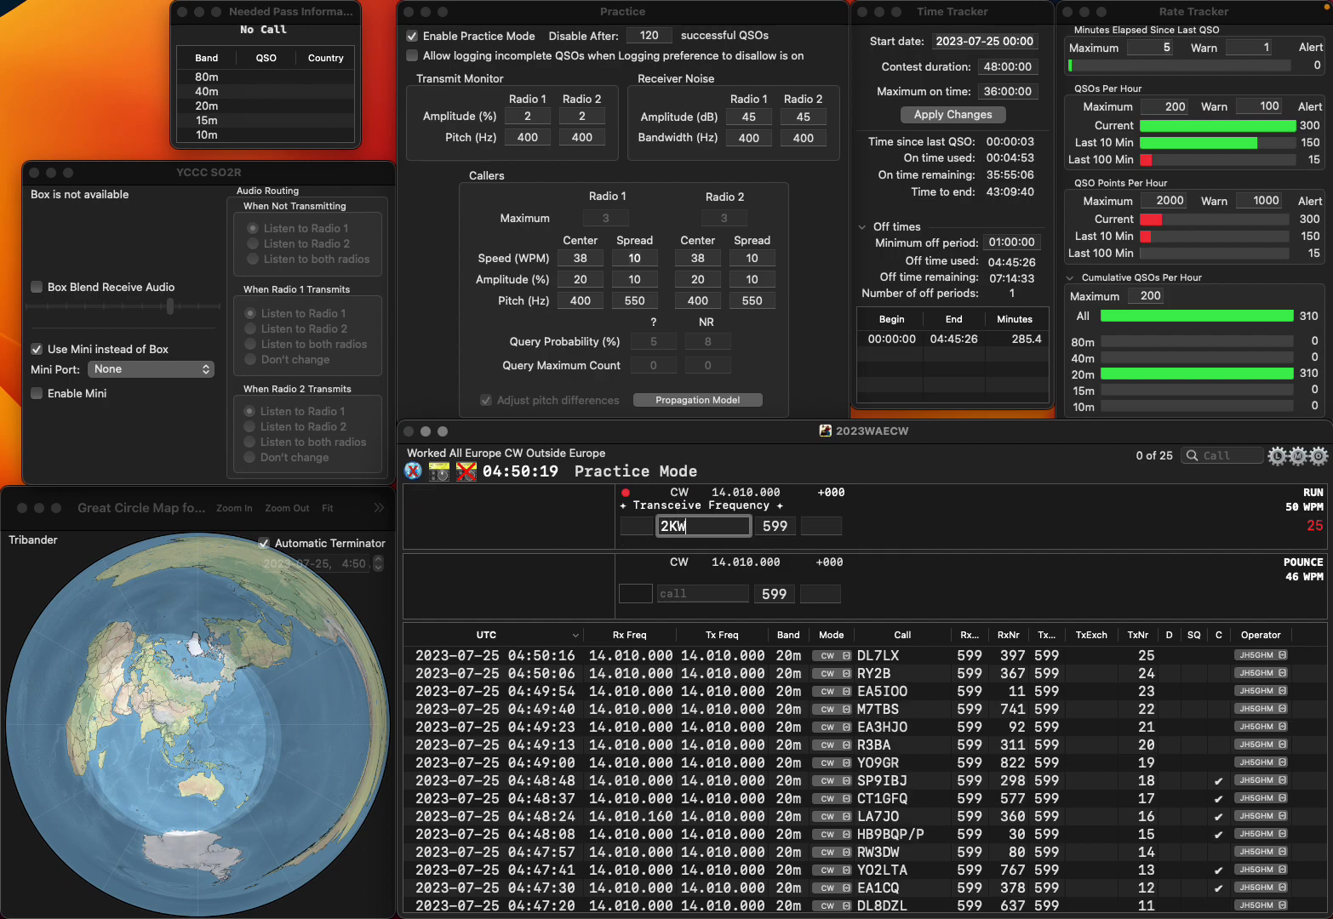
text(W)
key(BackSpace)
key(BackSpace)
key(BackSpace)
text(PA2KW)
key(Return)
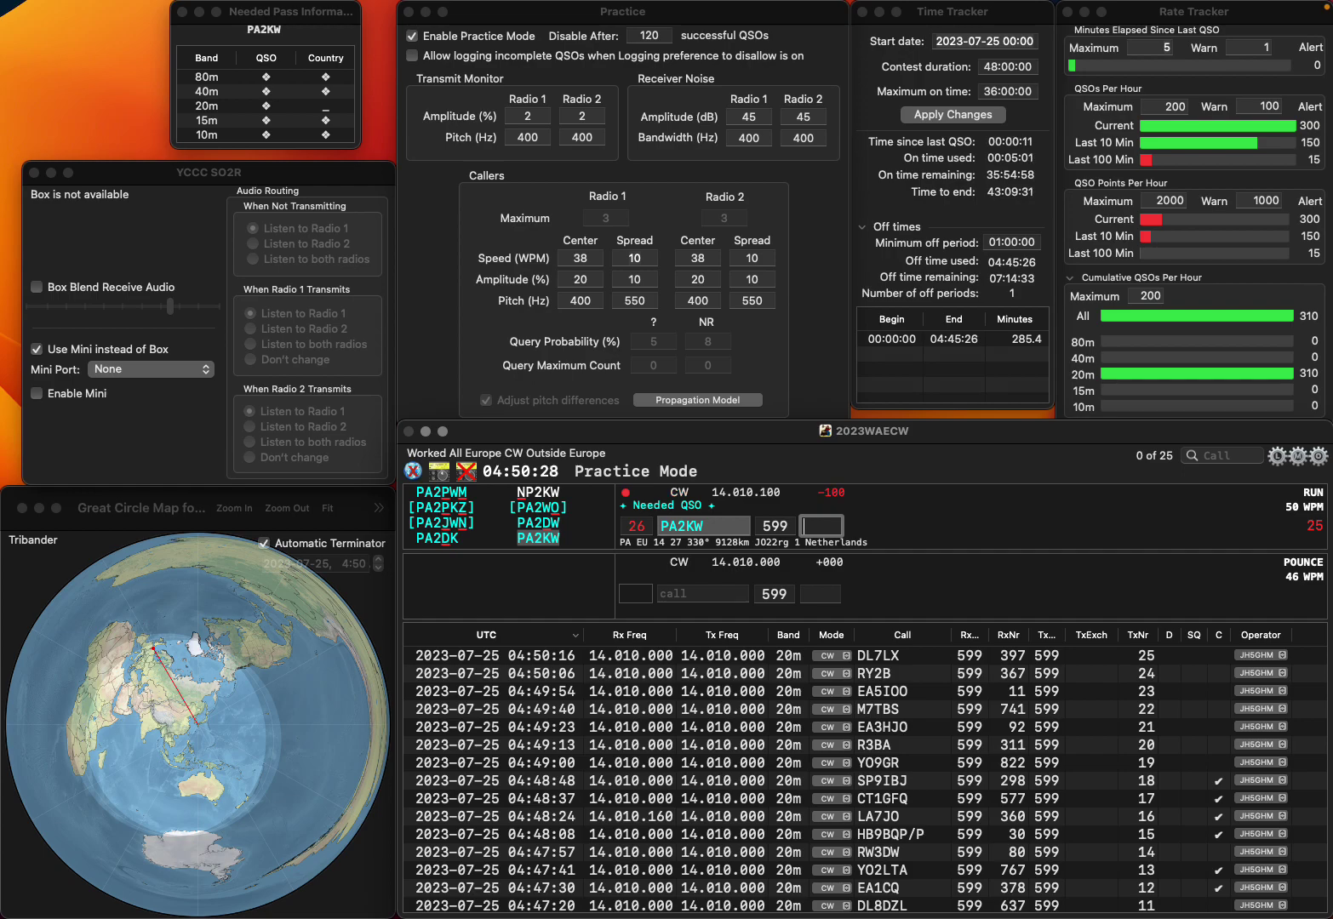
text(558)
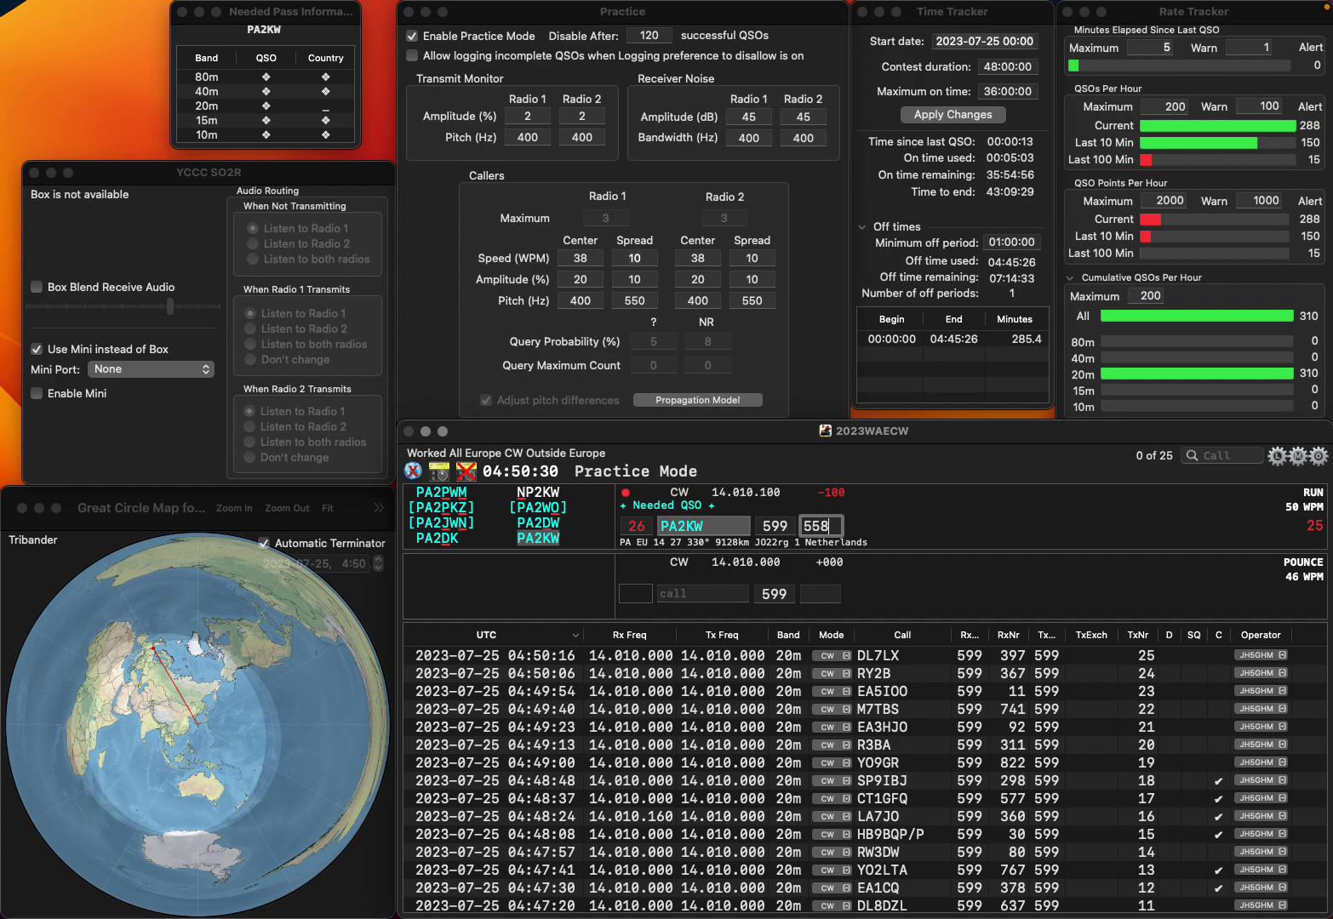
key(Return)
text(R2DS)
key(Return)
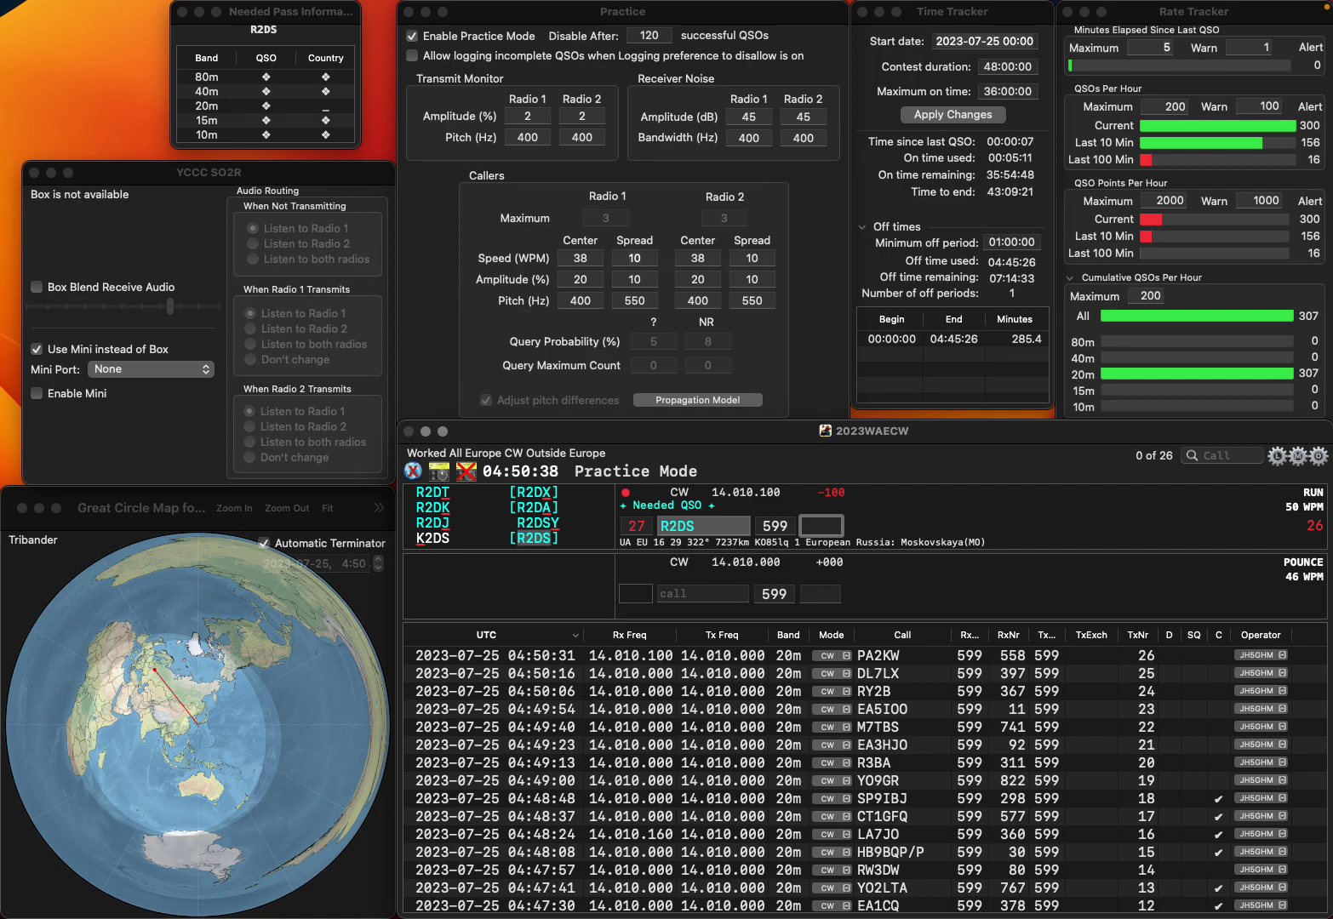
text(707)
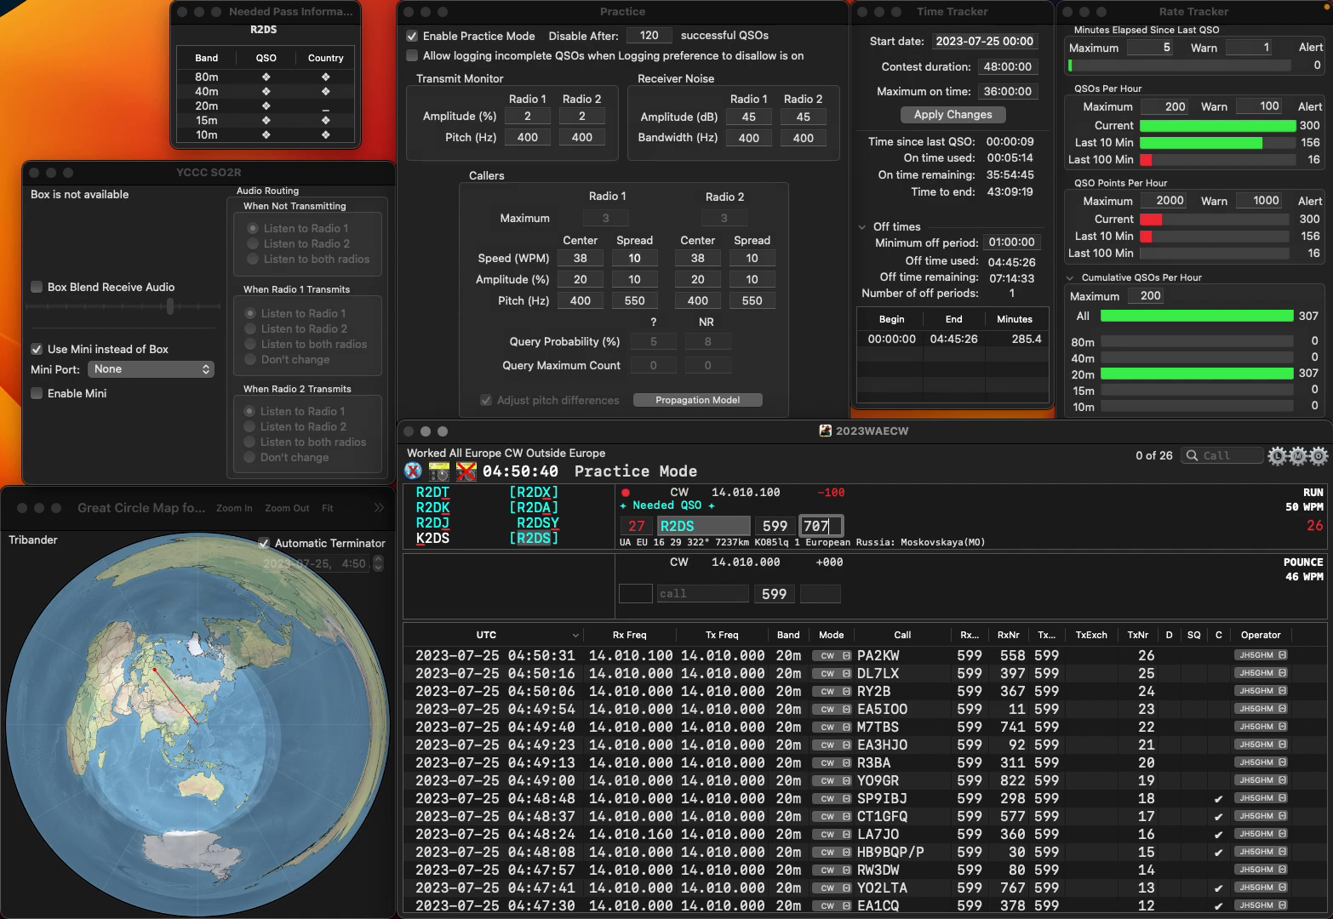
key(Return)
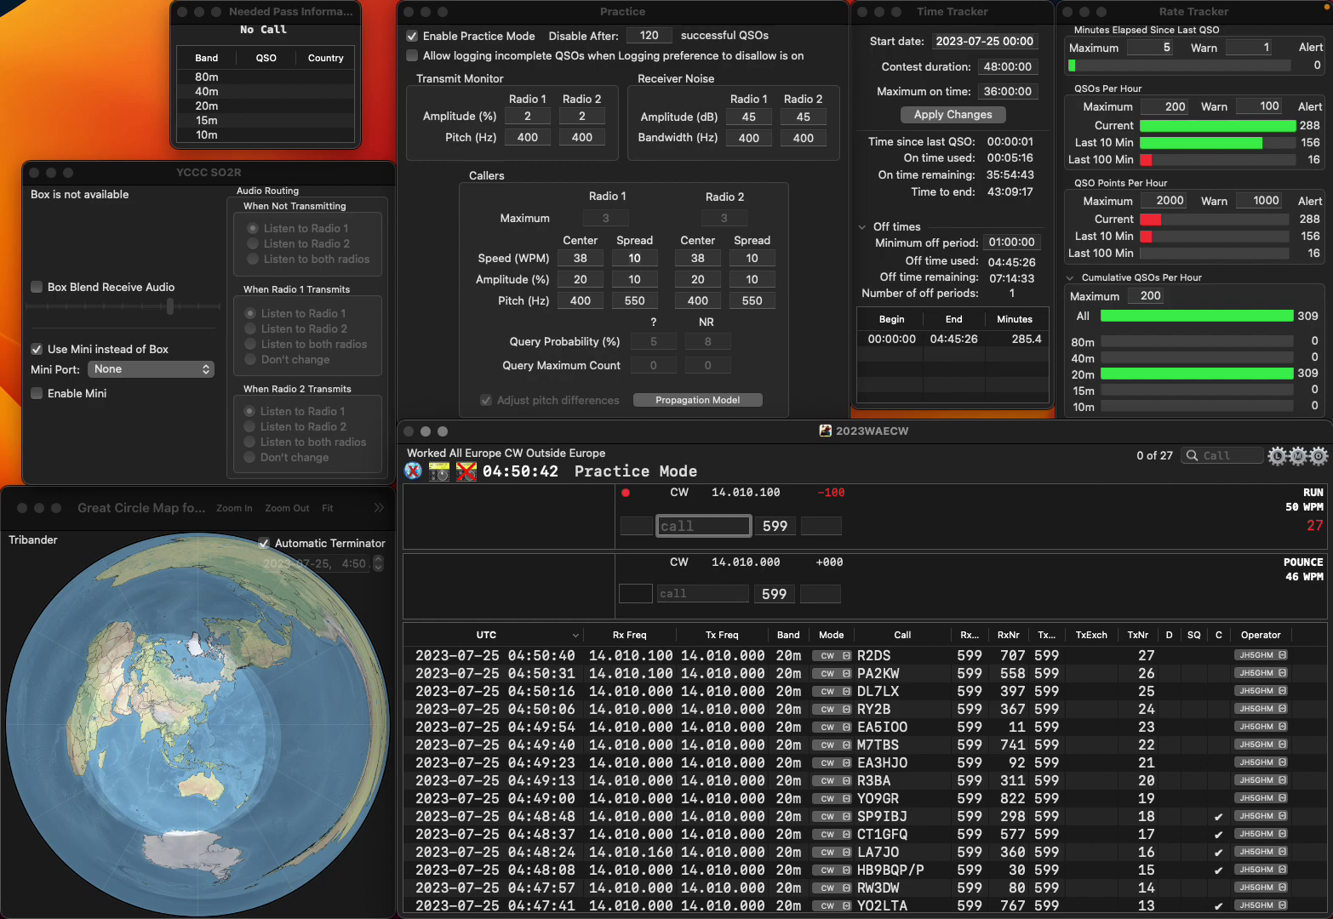
text(ZFED)
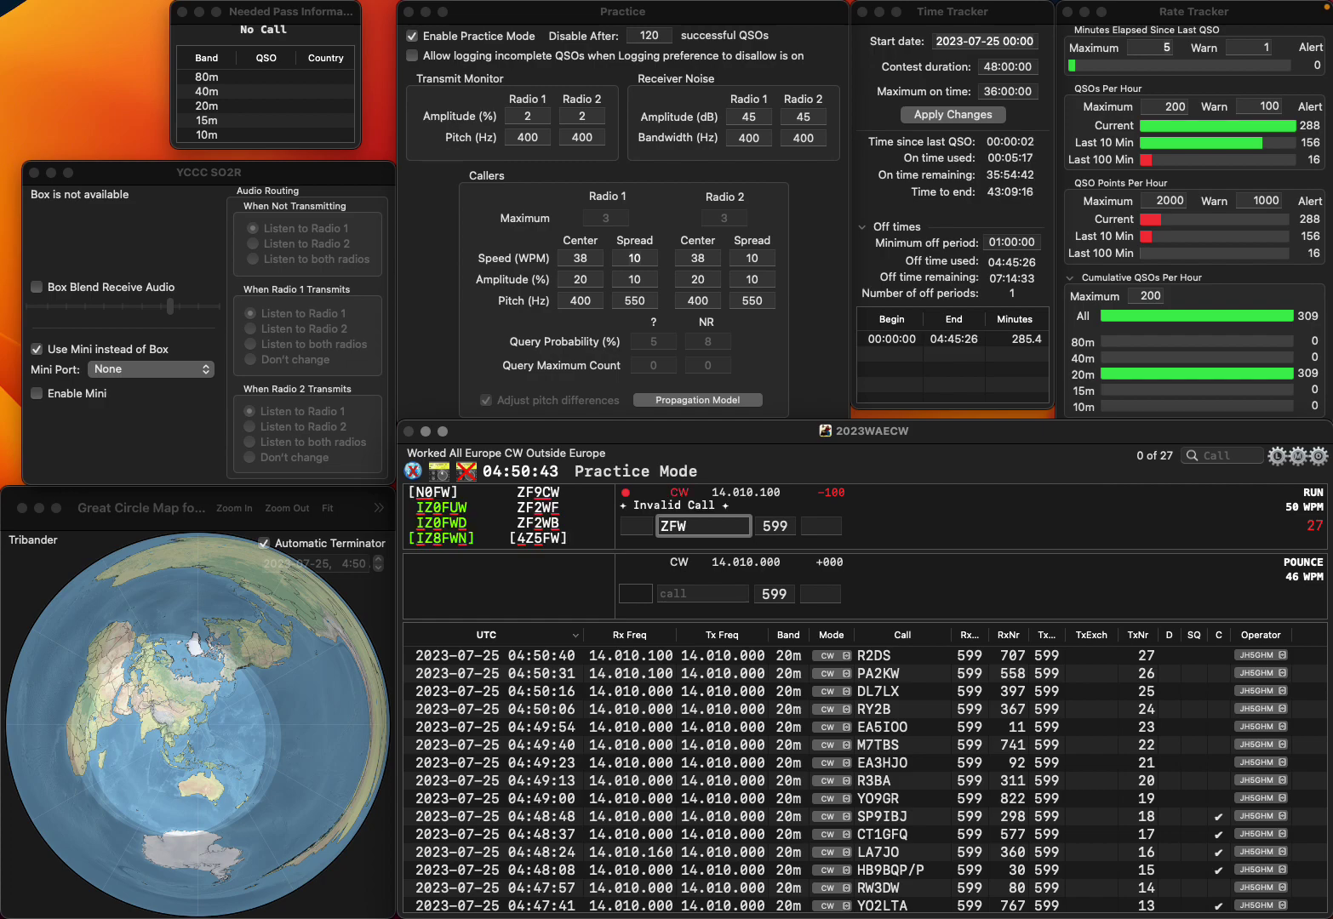
key(BackSpace)
text(F4)
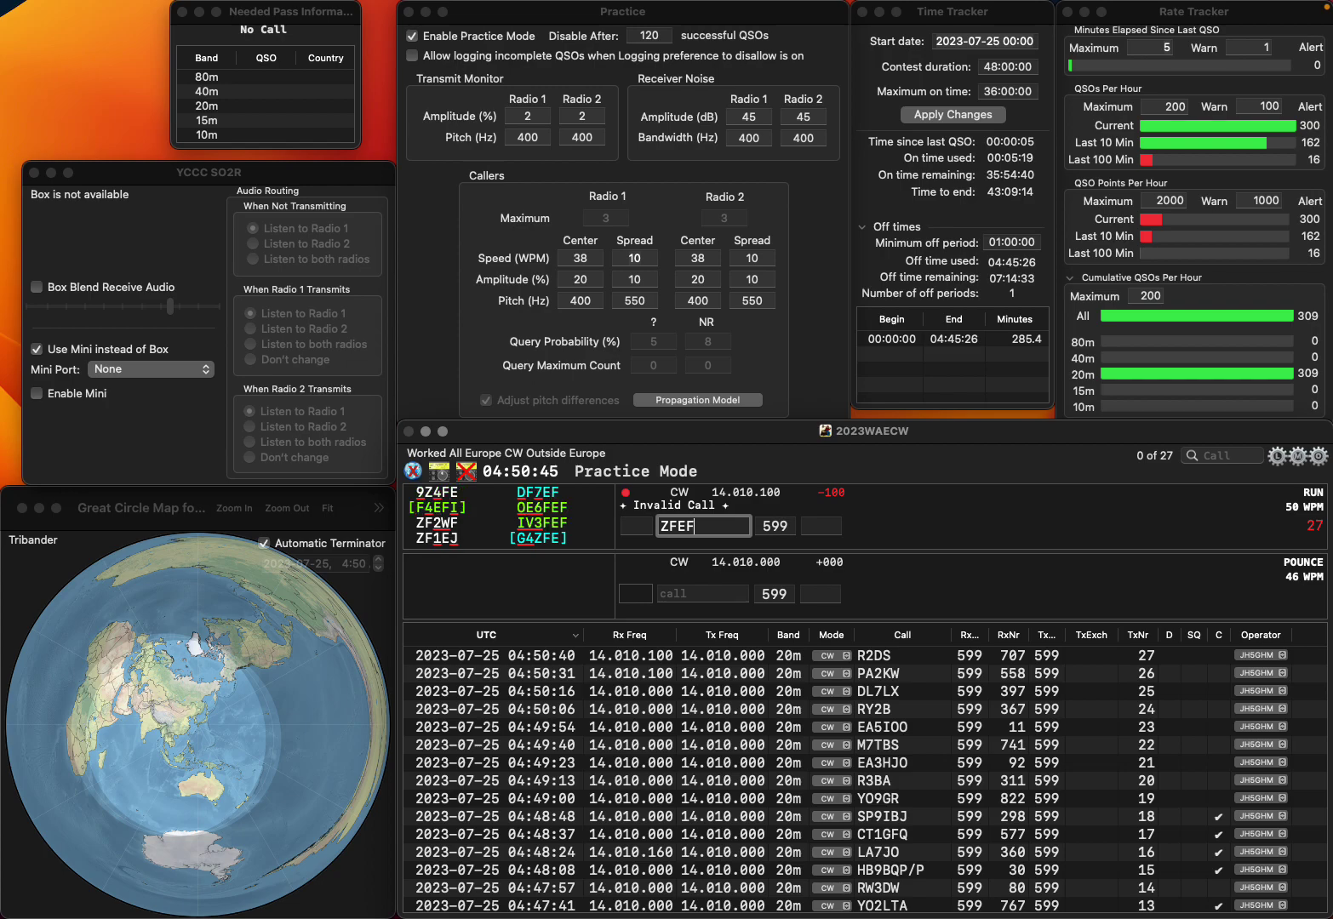
key(BackSpace)
key(BackSpace)
key(BackSpace)
key(BackSpace)
key(BackSpace)
text(F4GDI)
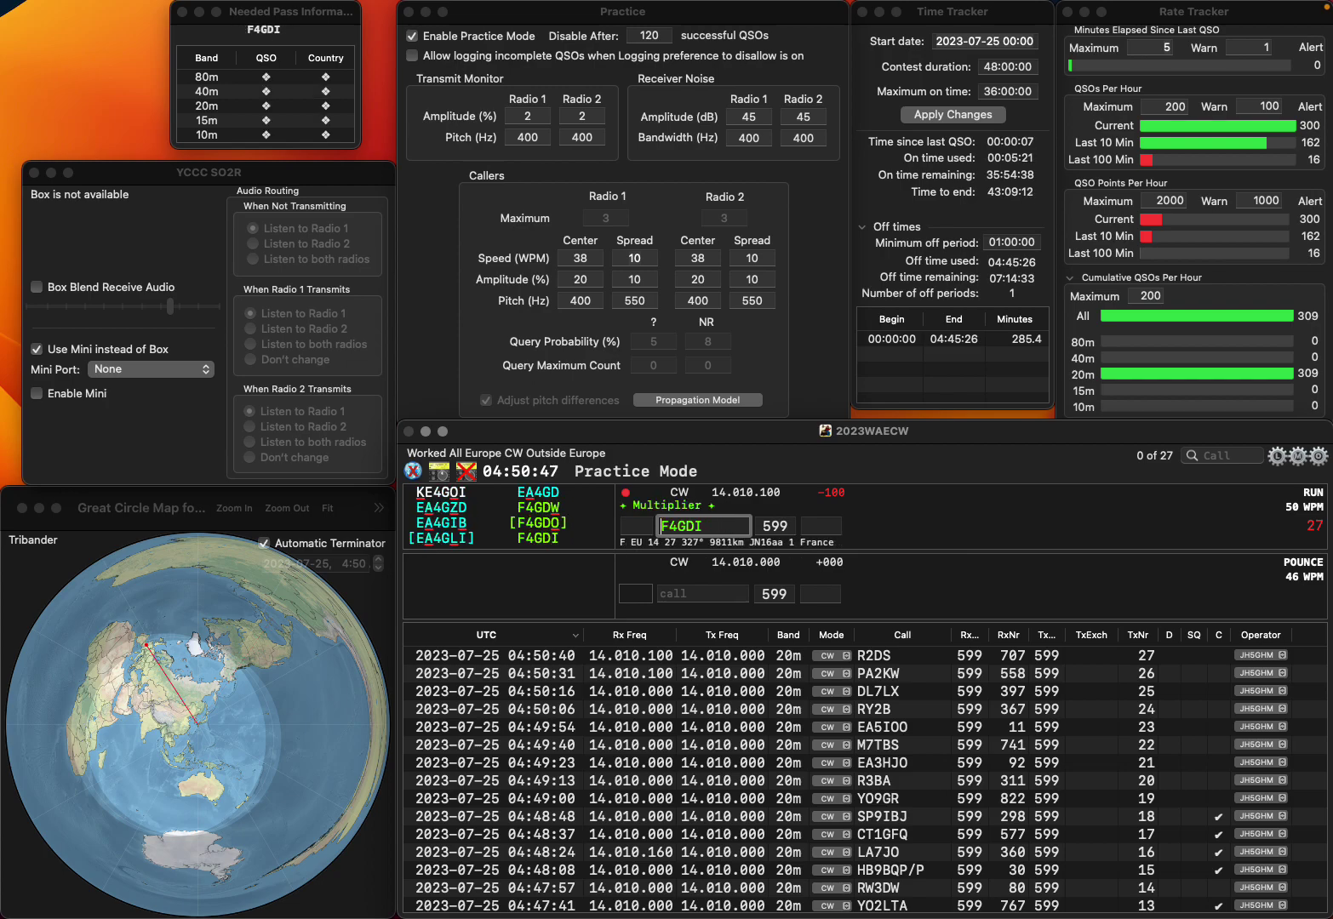
key(space)
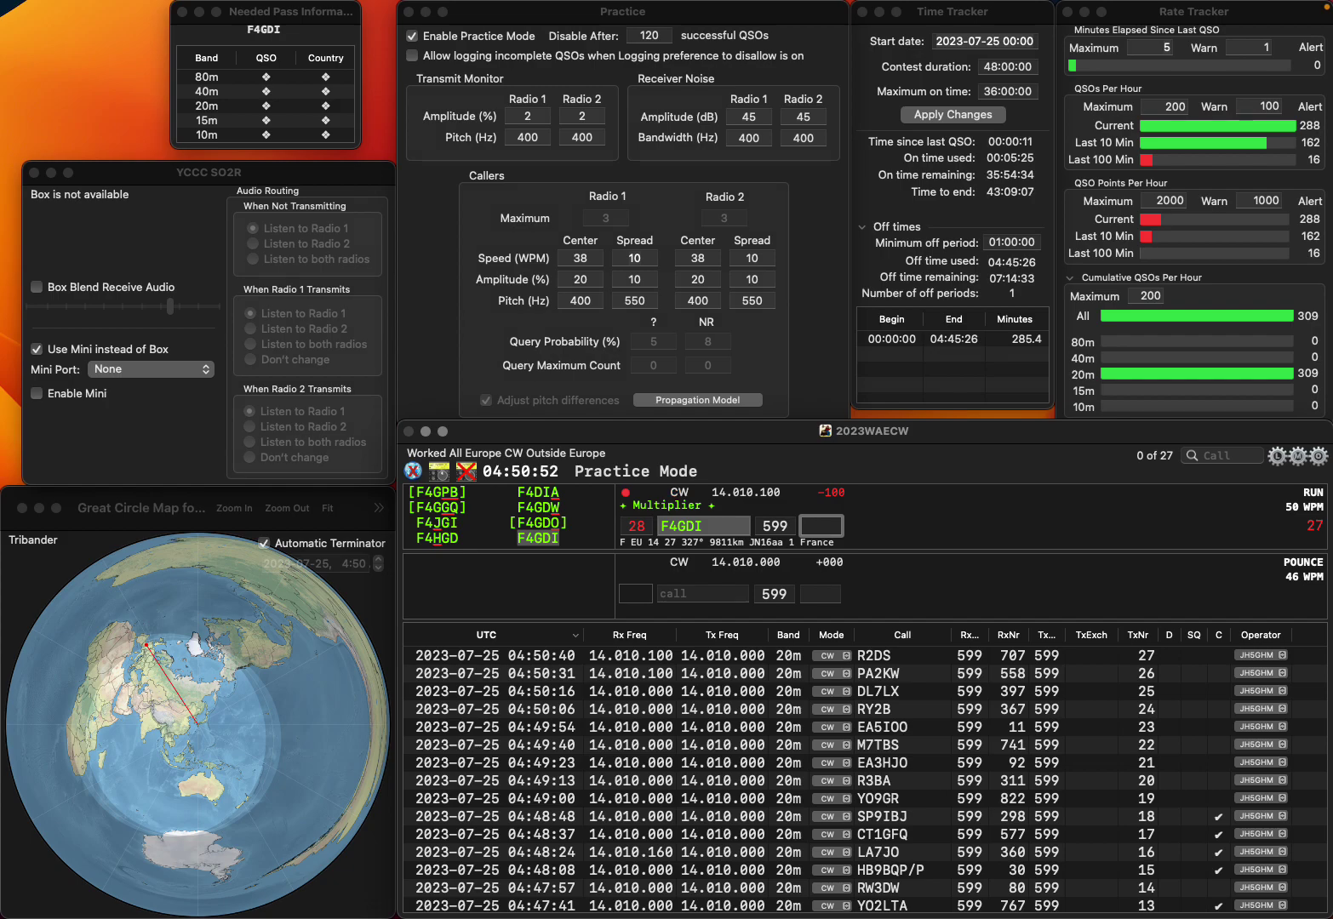
text(951)
key(Return)
text(G7)
key(BackSpace)
key(BackSpace)
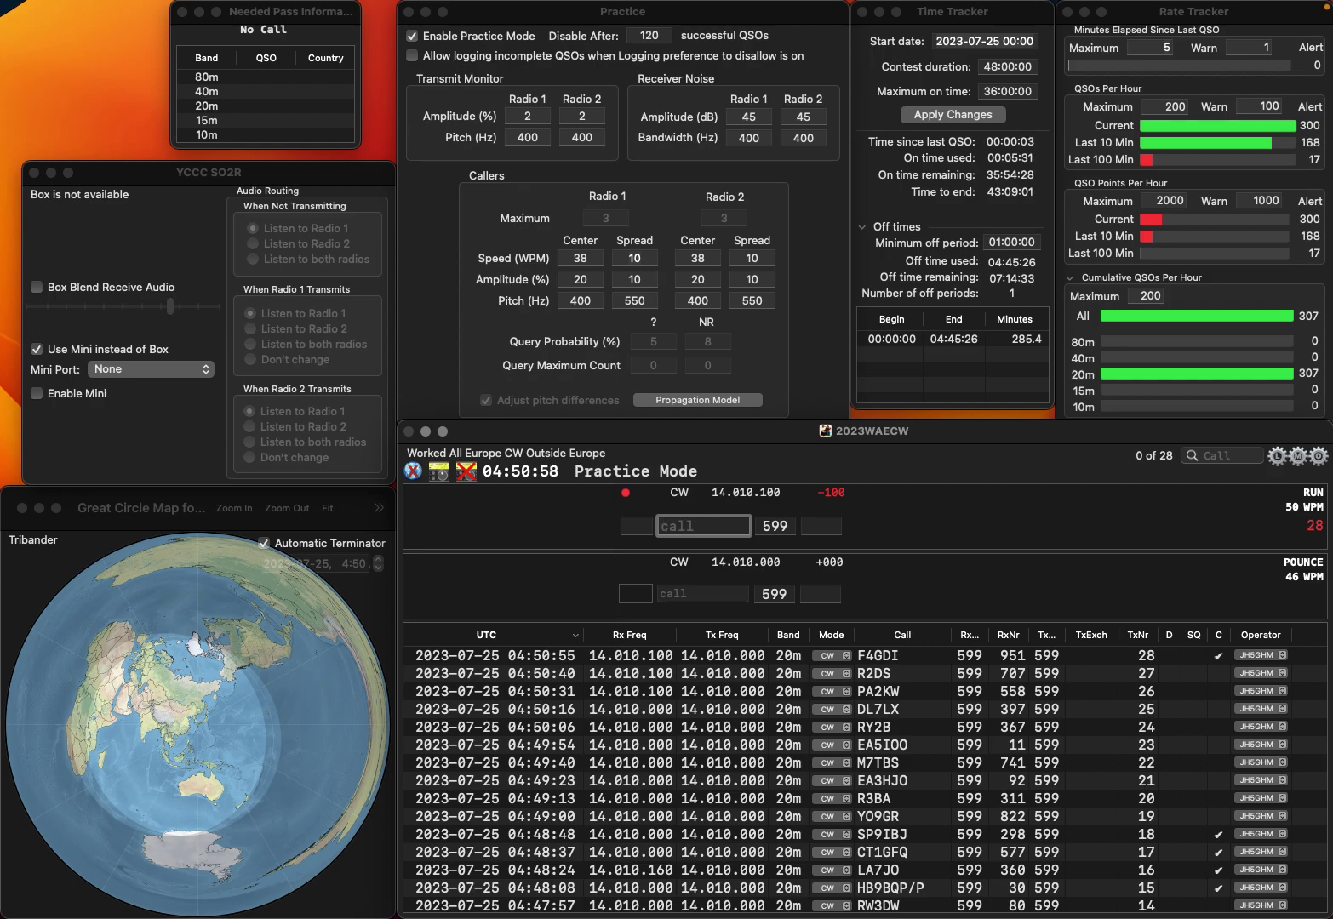
Answer caller G7IJI on the run radio and log the contact with received number 718
text(G7I)
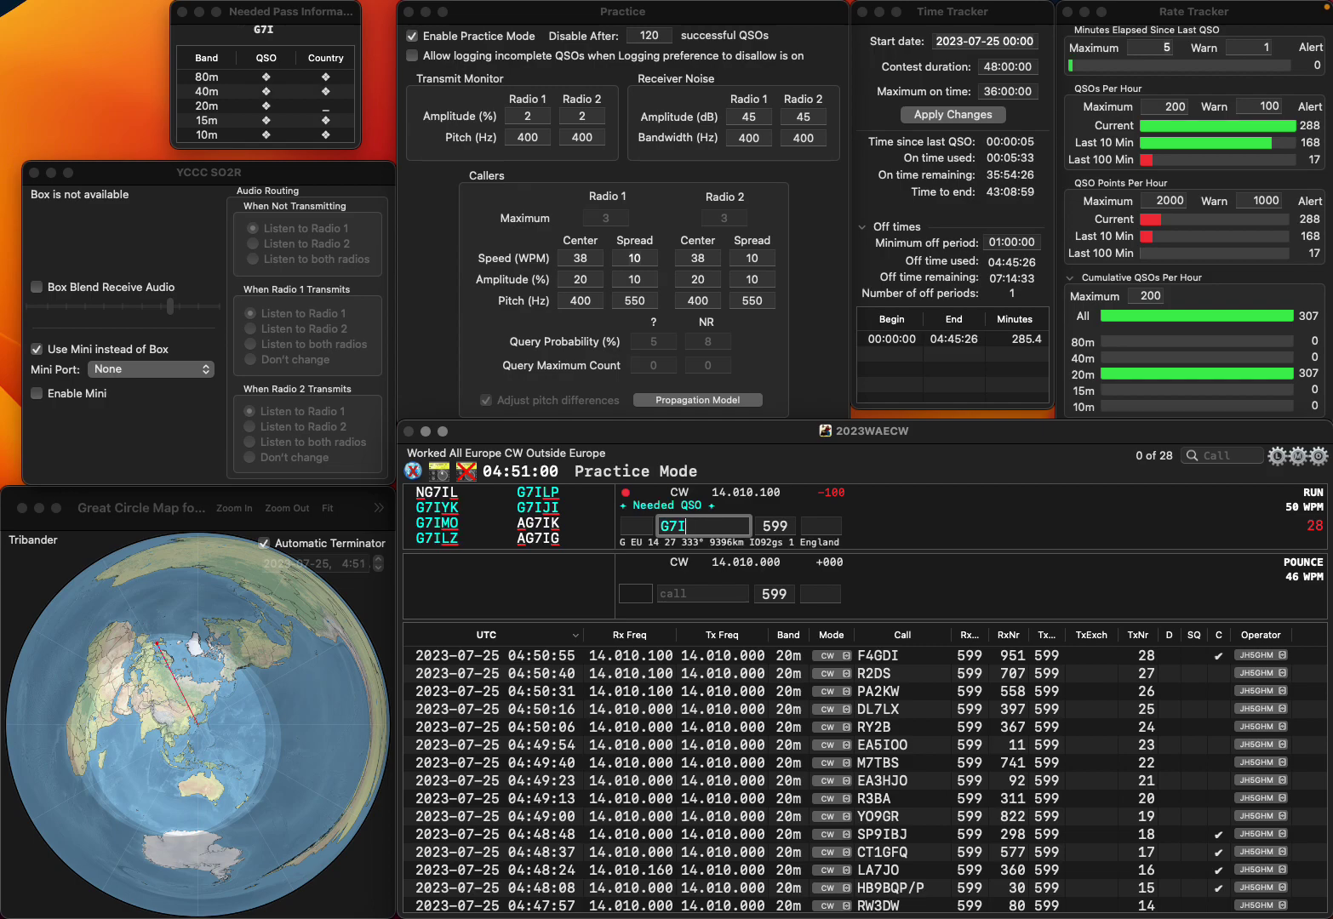
text(JI)
key(Return)
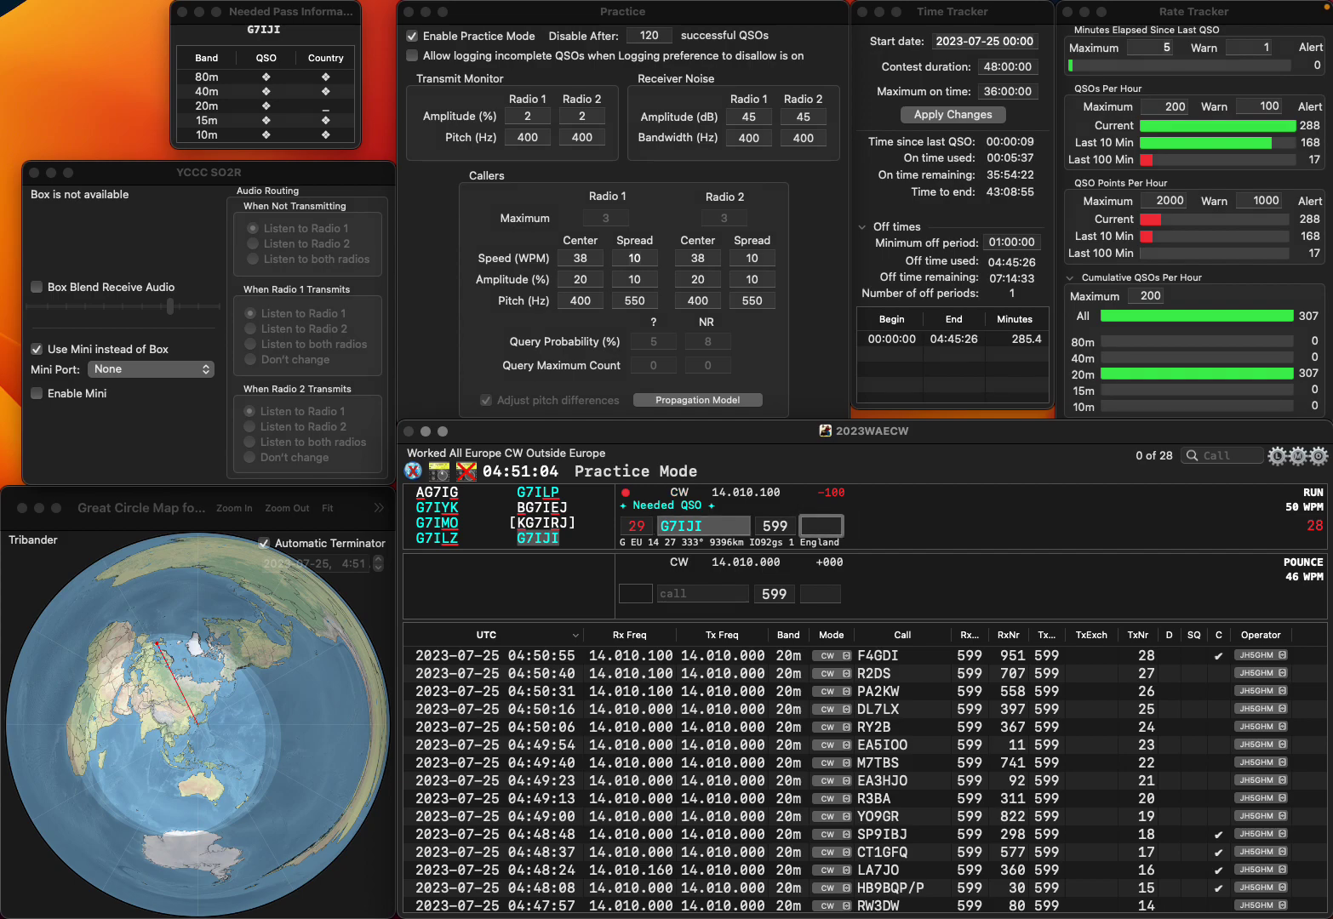
text(718)
key(Return)
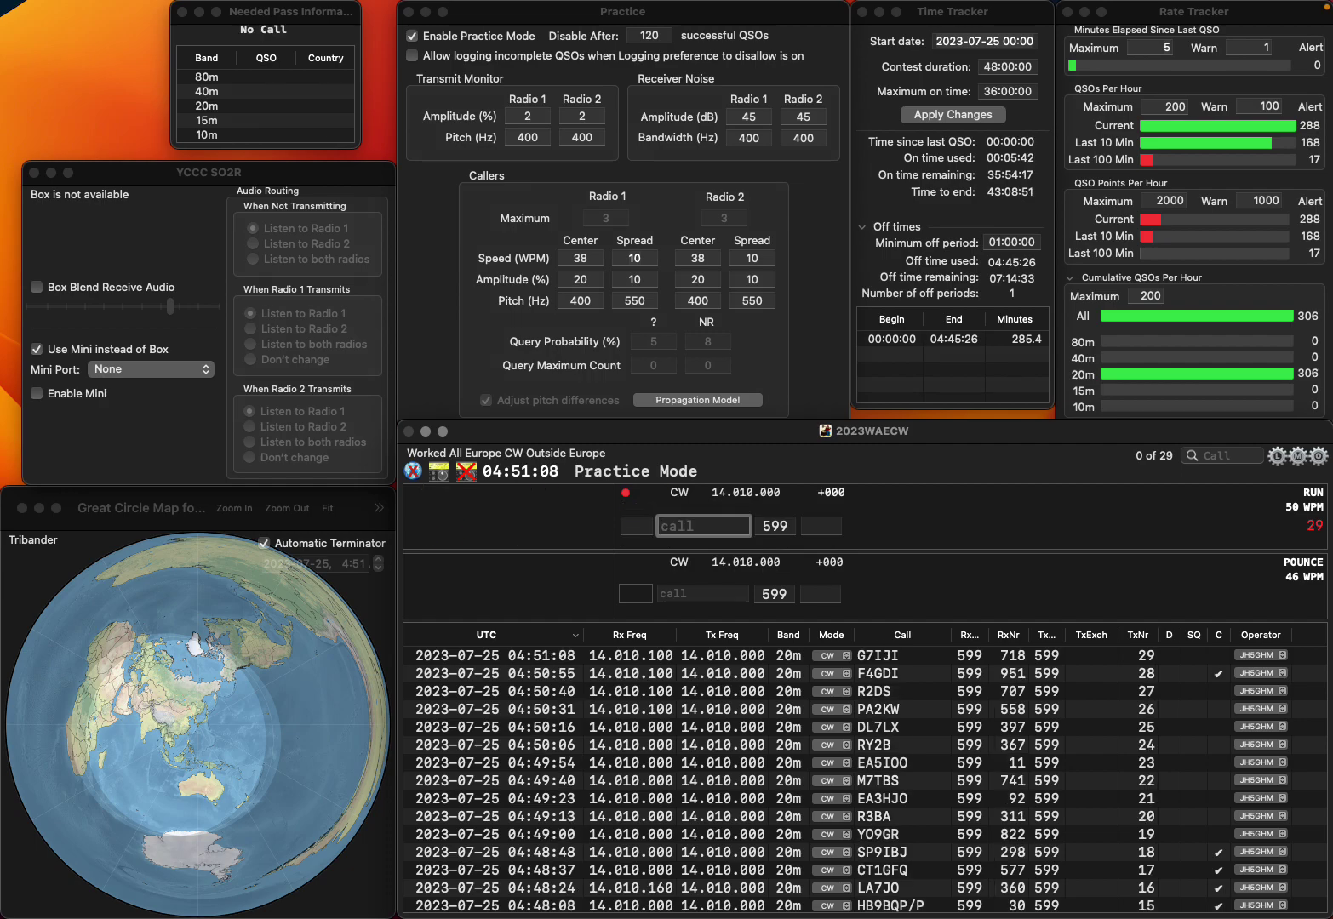
text(P)
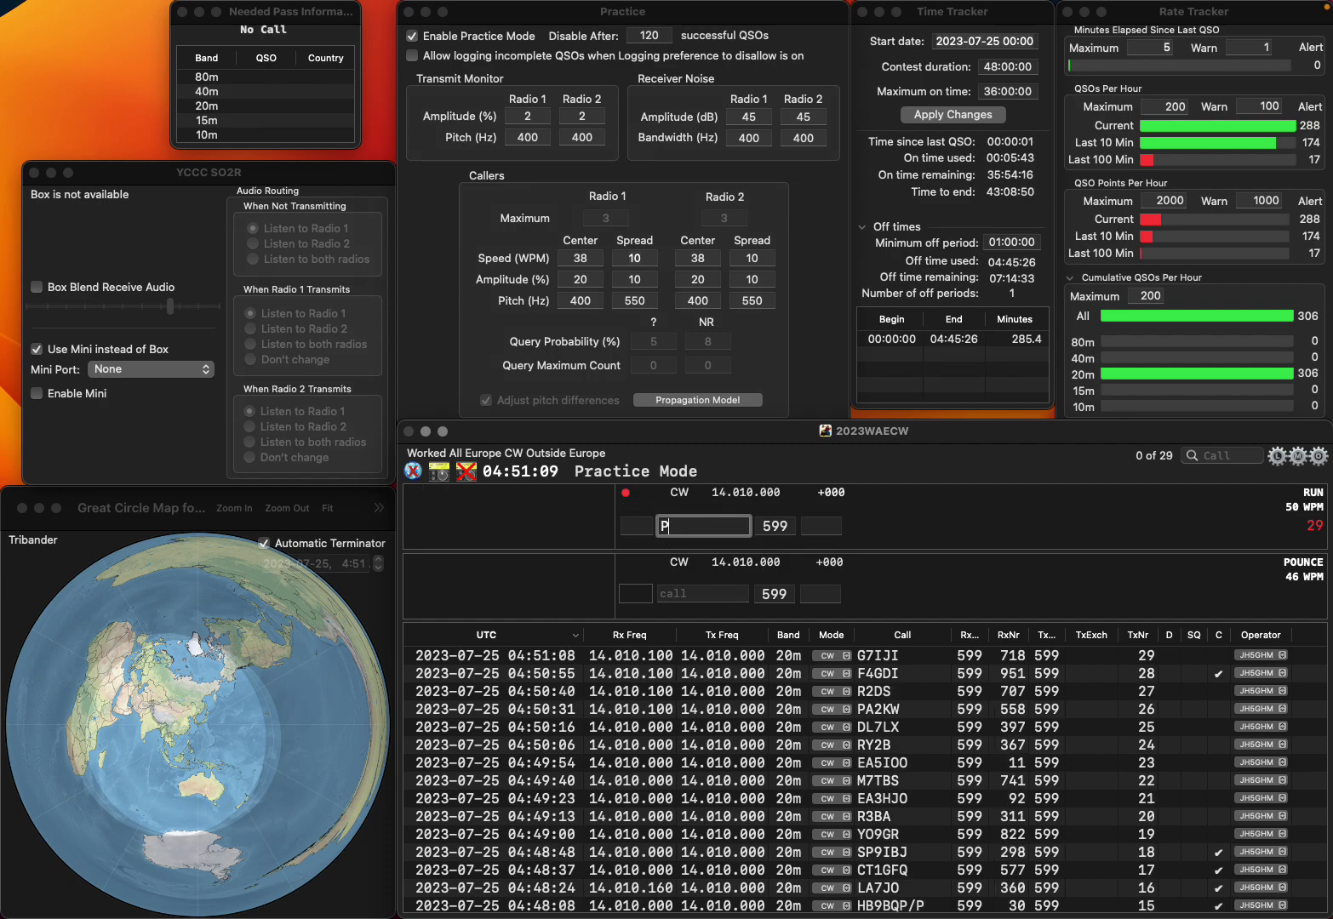
text(D2ARI)
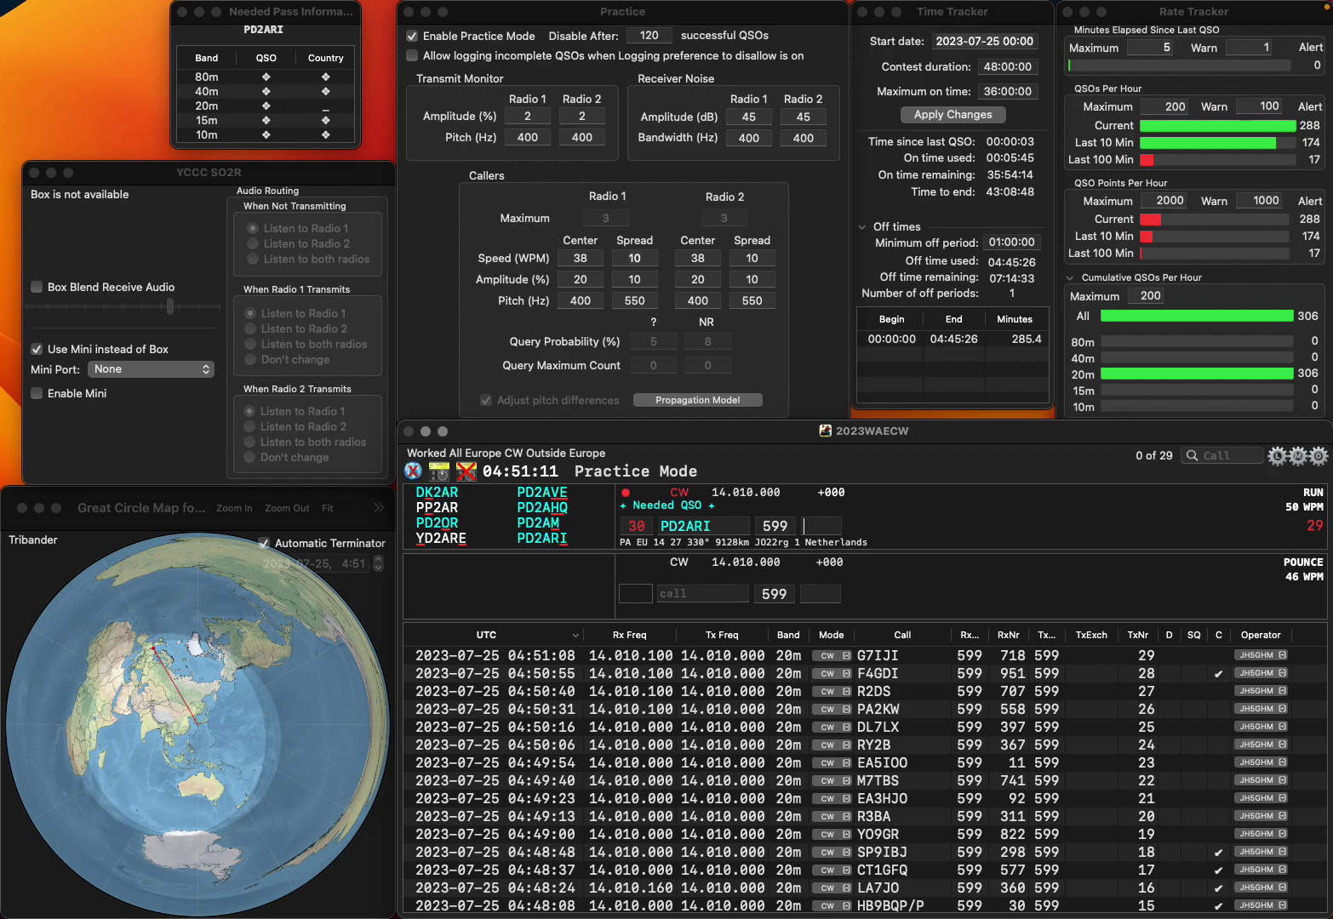
key(space)
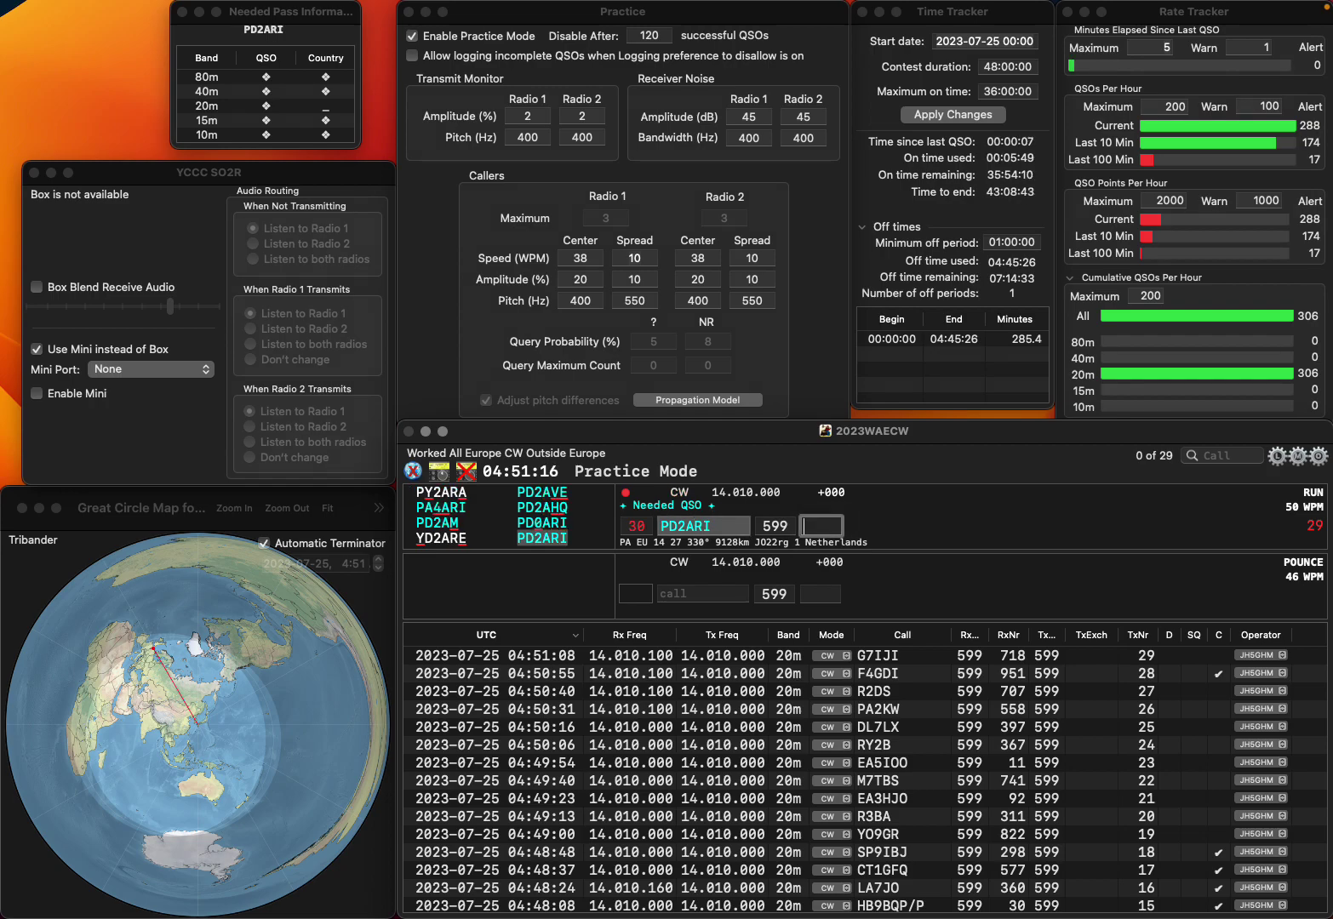
text(580)
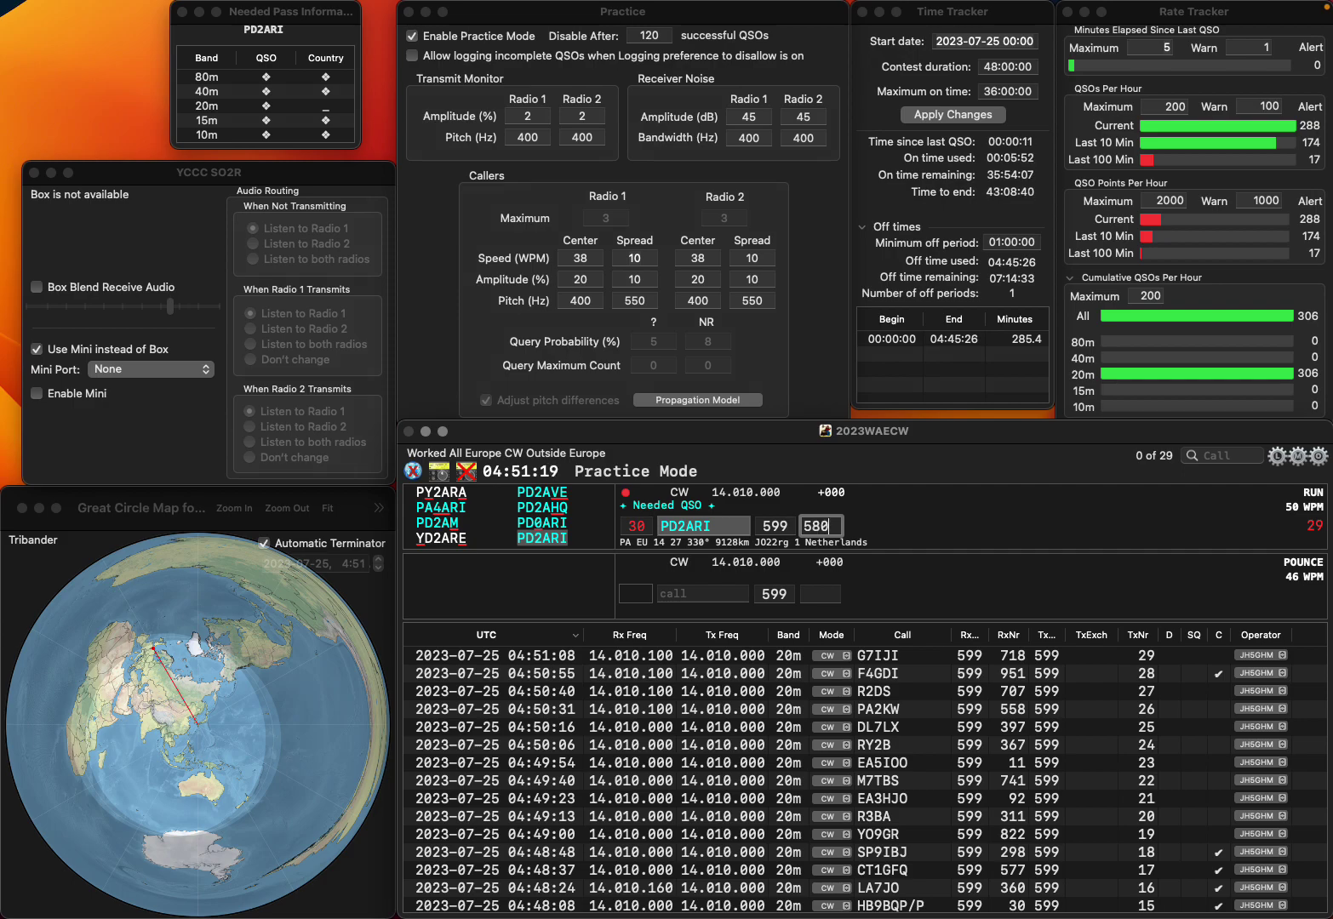
key(Return)
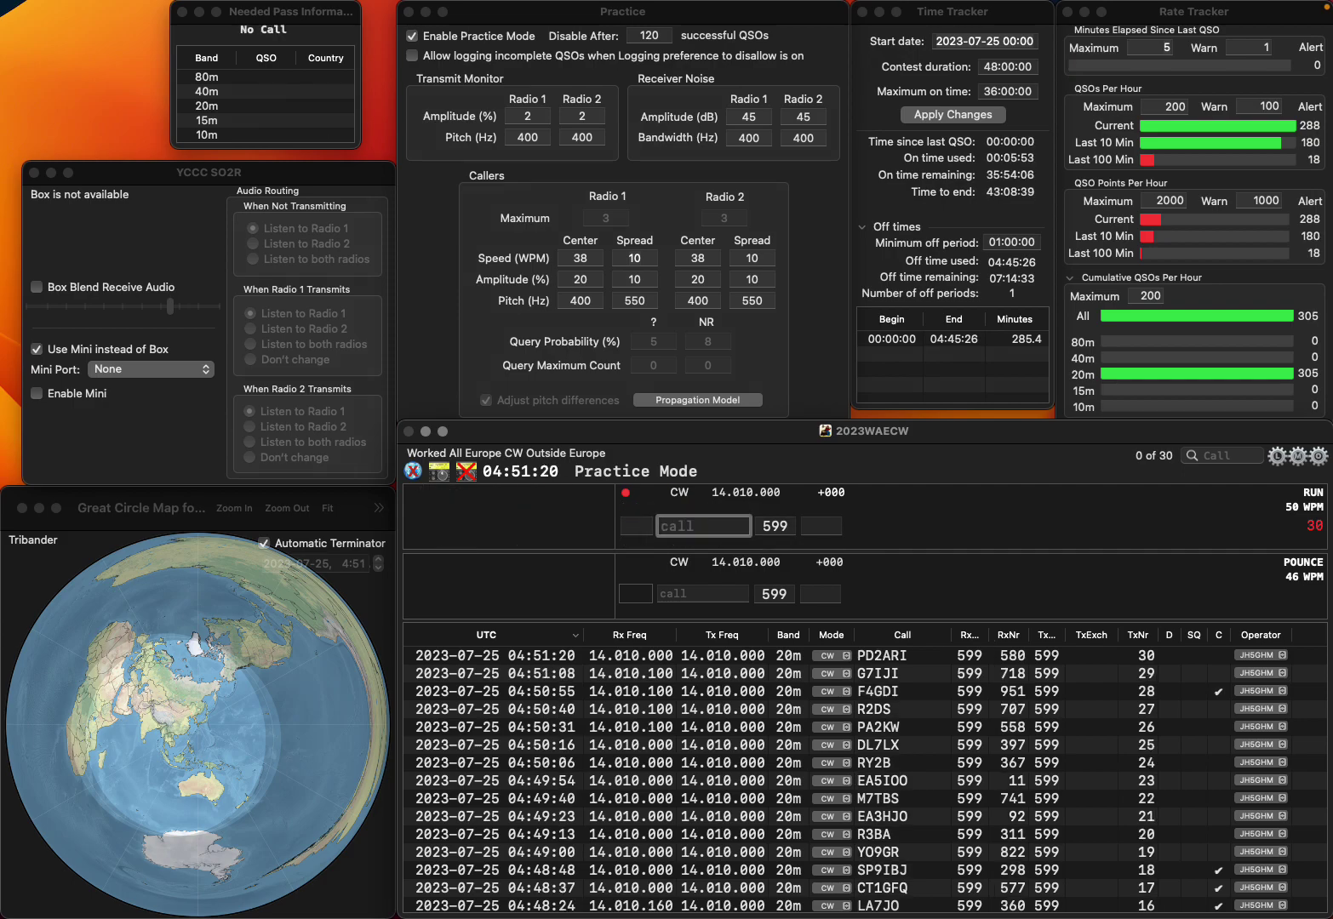
text(SJXY)
click(676, 525)
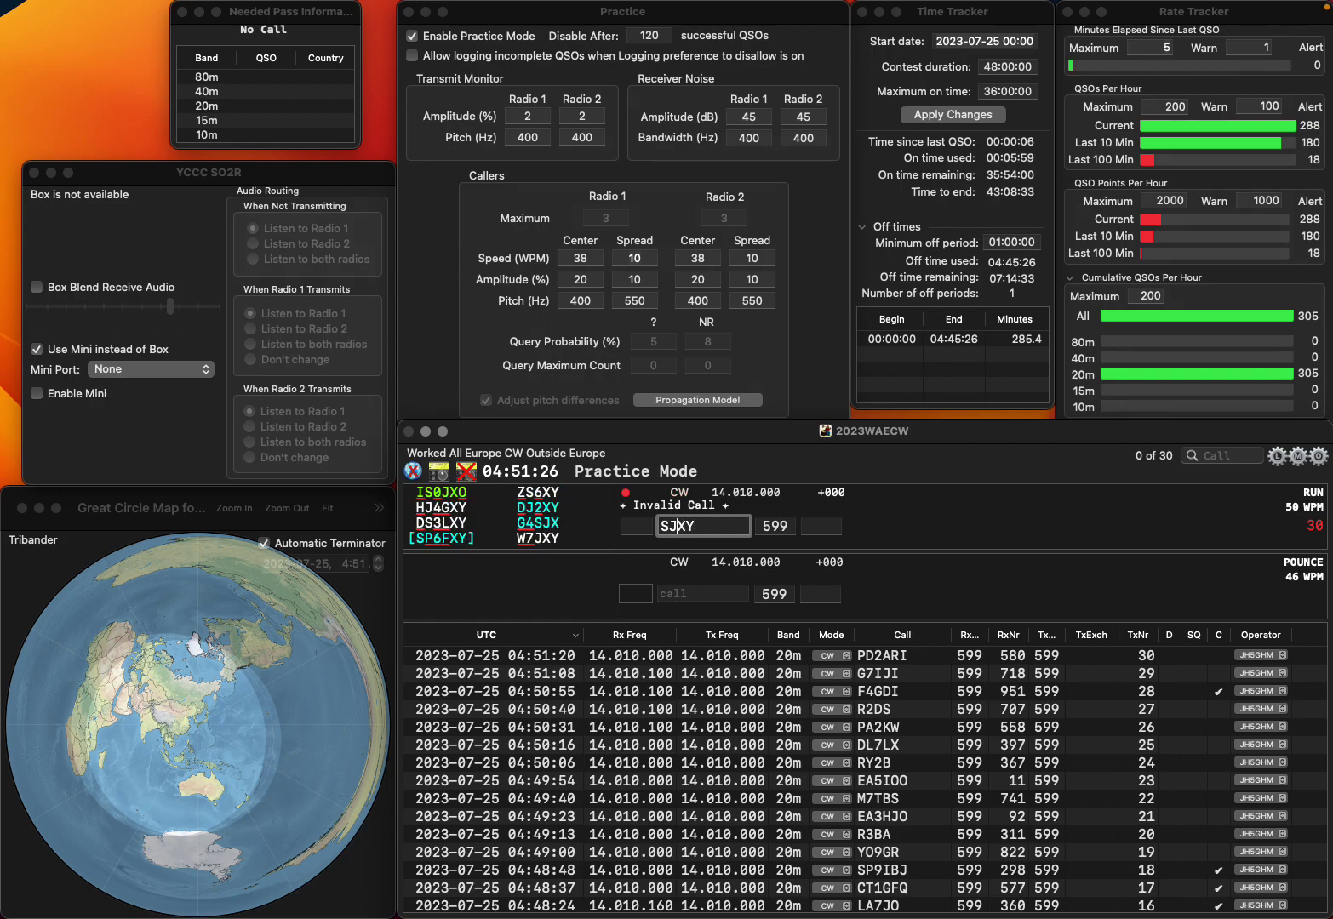
key(Delete)
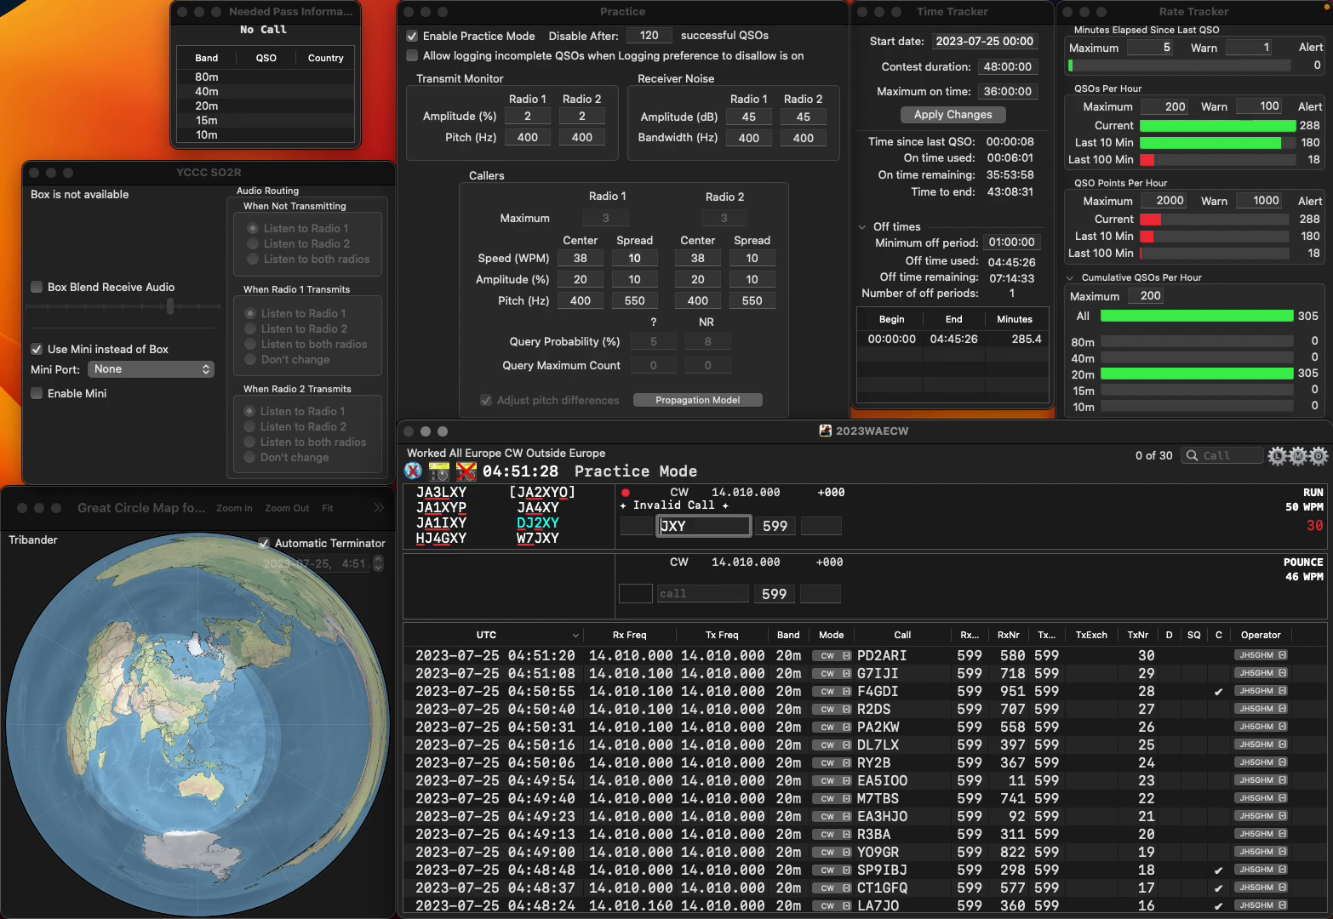
text(I1)
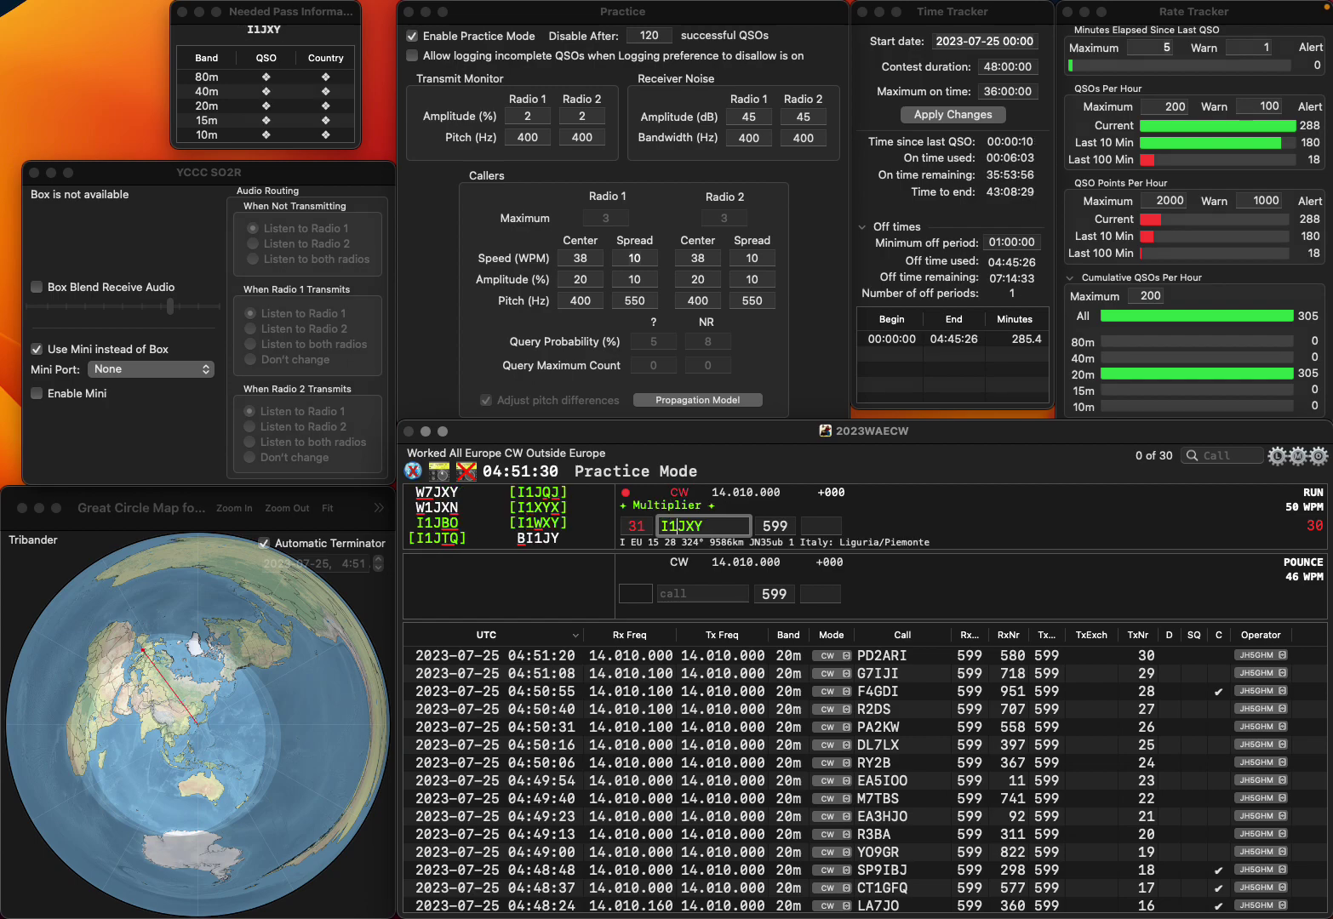
key(Delete)
text(W)
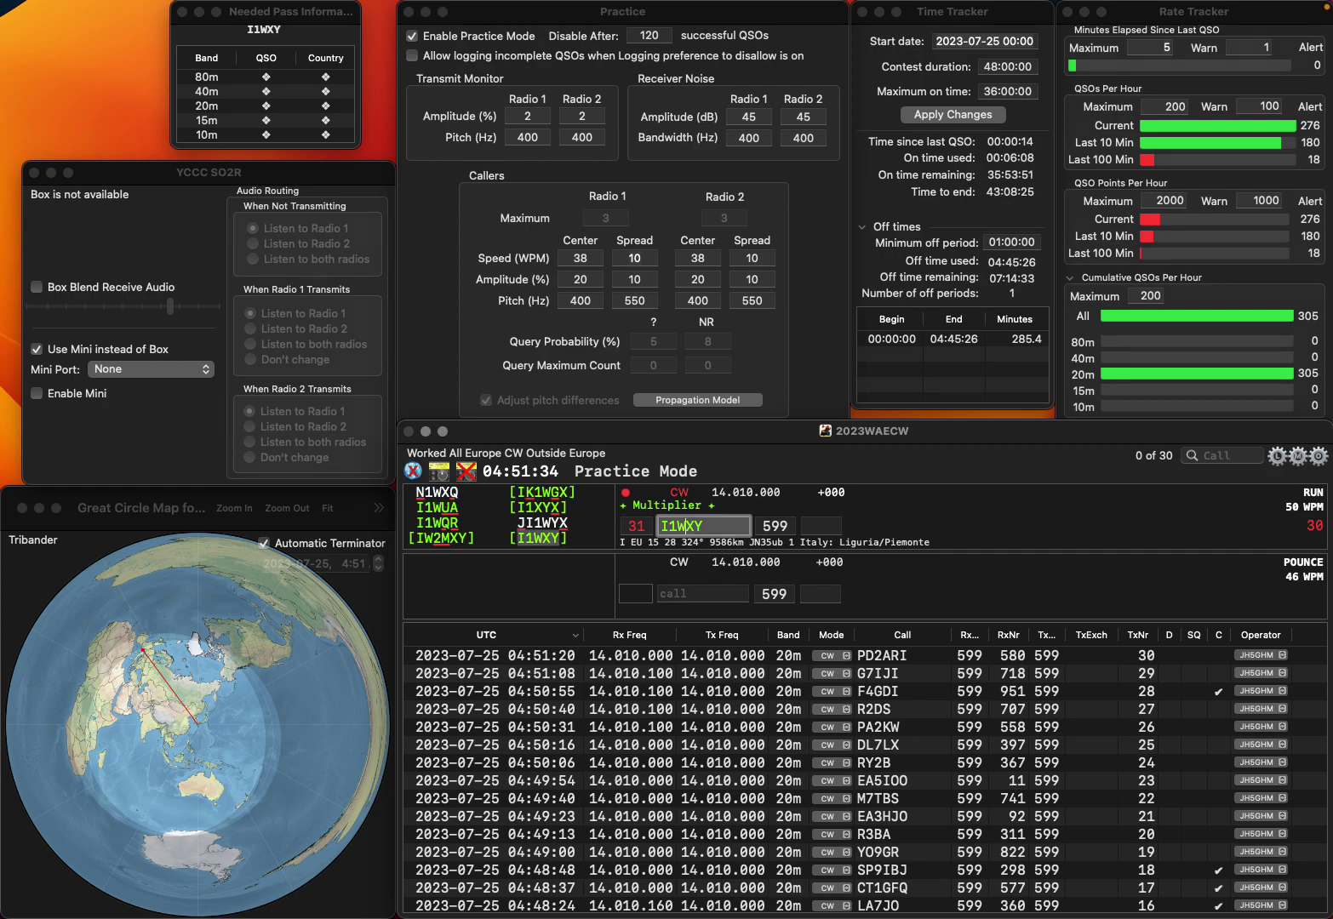
key(Return)
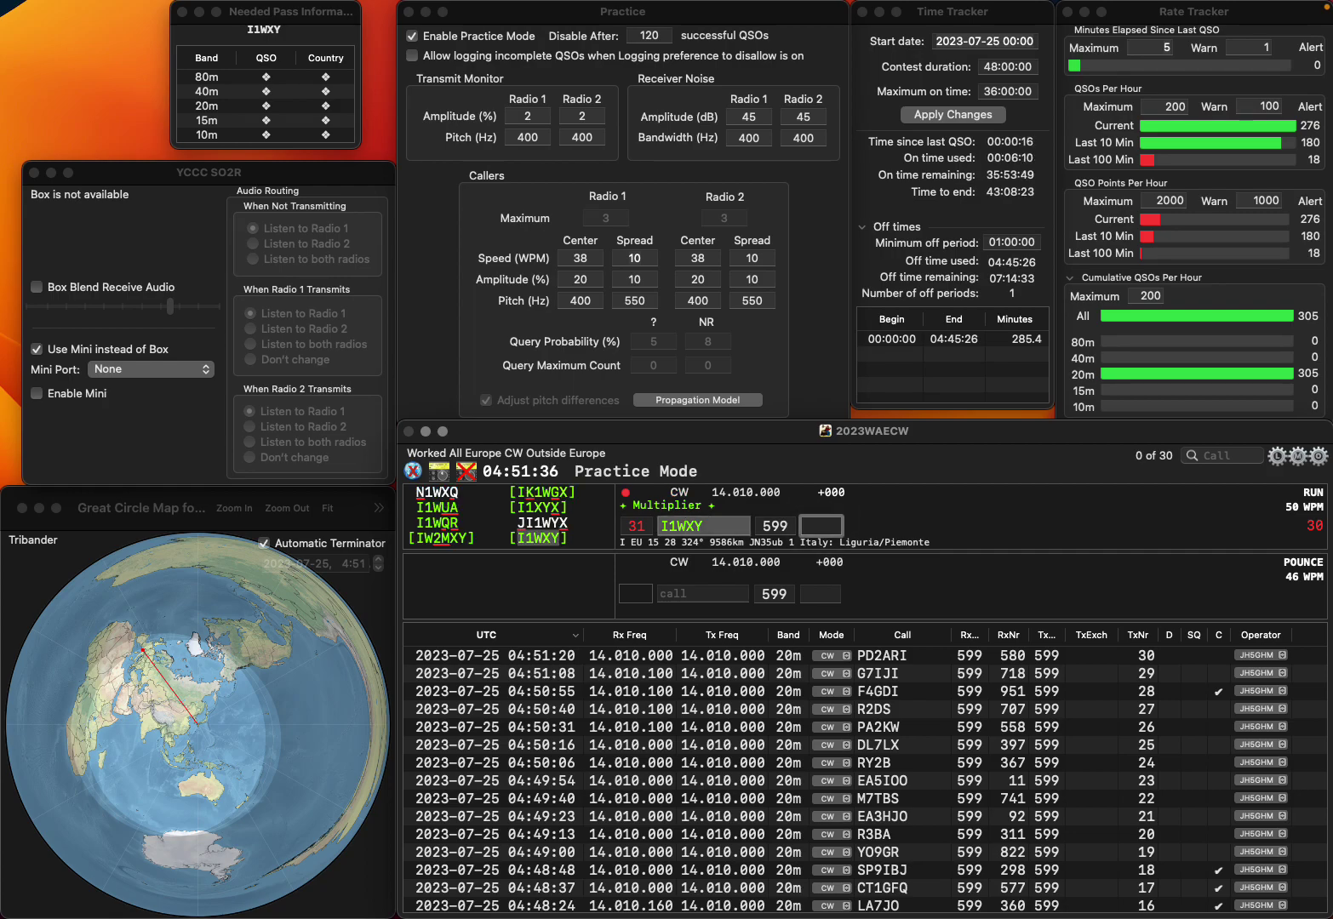
text(558)
key(Return)
Answer caller F5JU on the run radio and log the contact with received number 365
text(F)
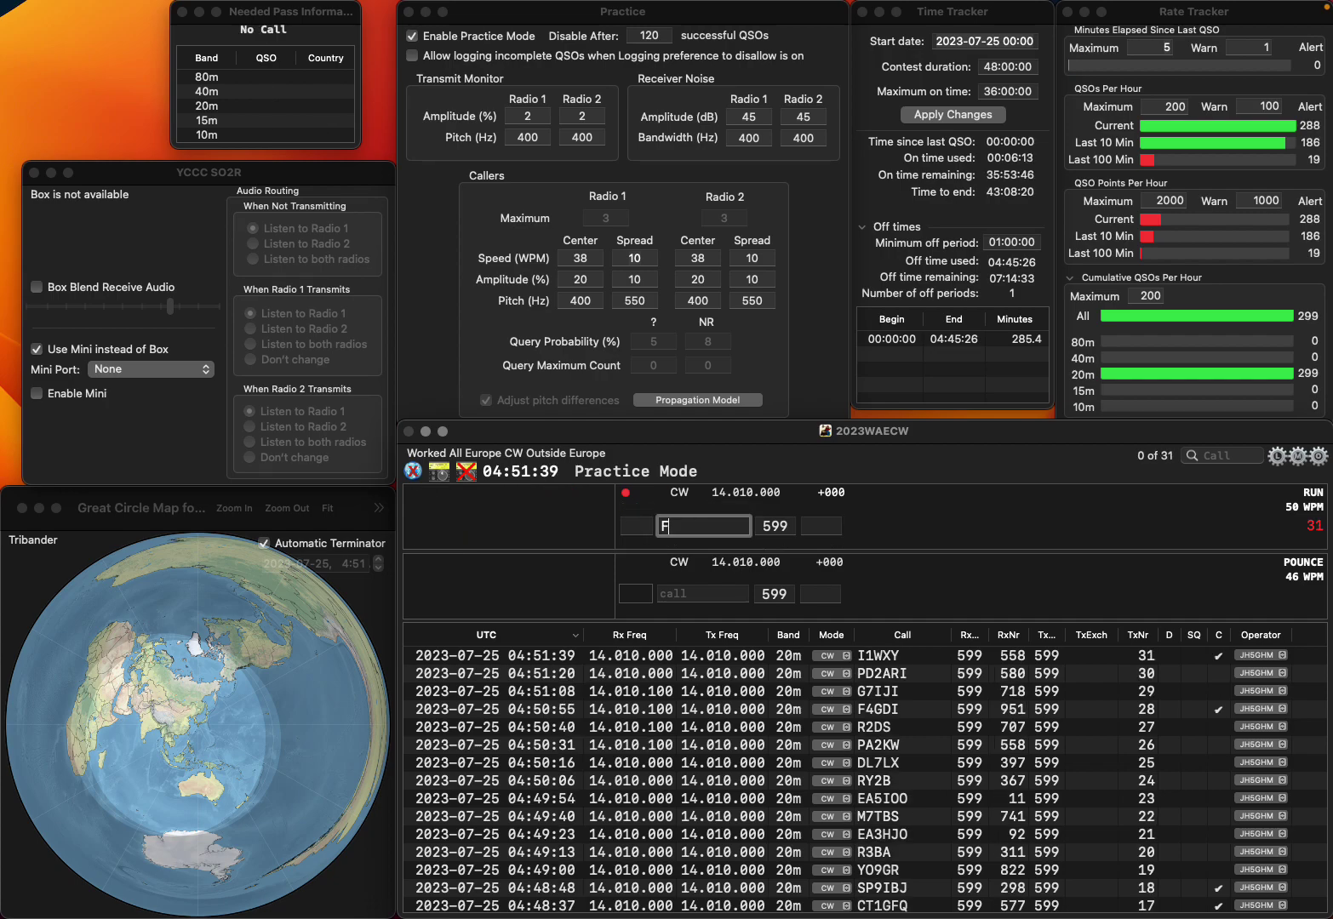
text(JU)
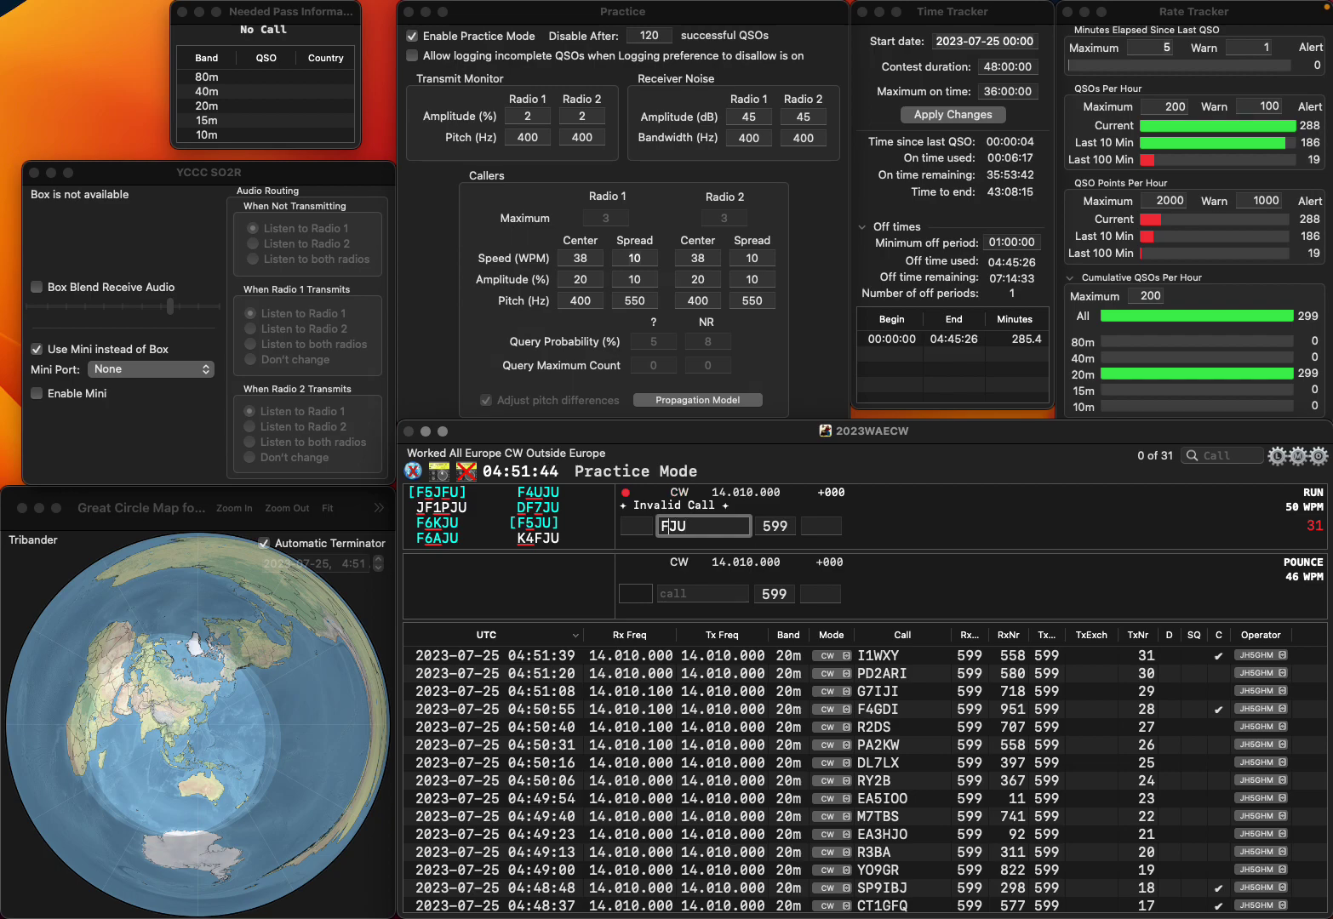
click(668, 525)
text(5)
key(Return)
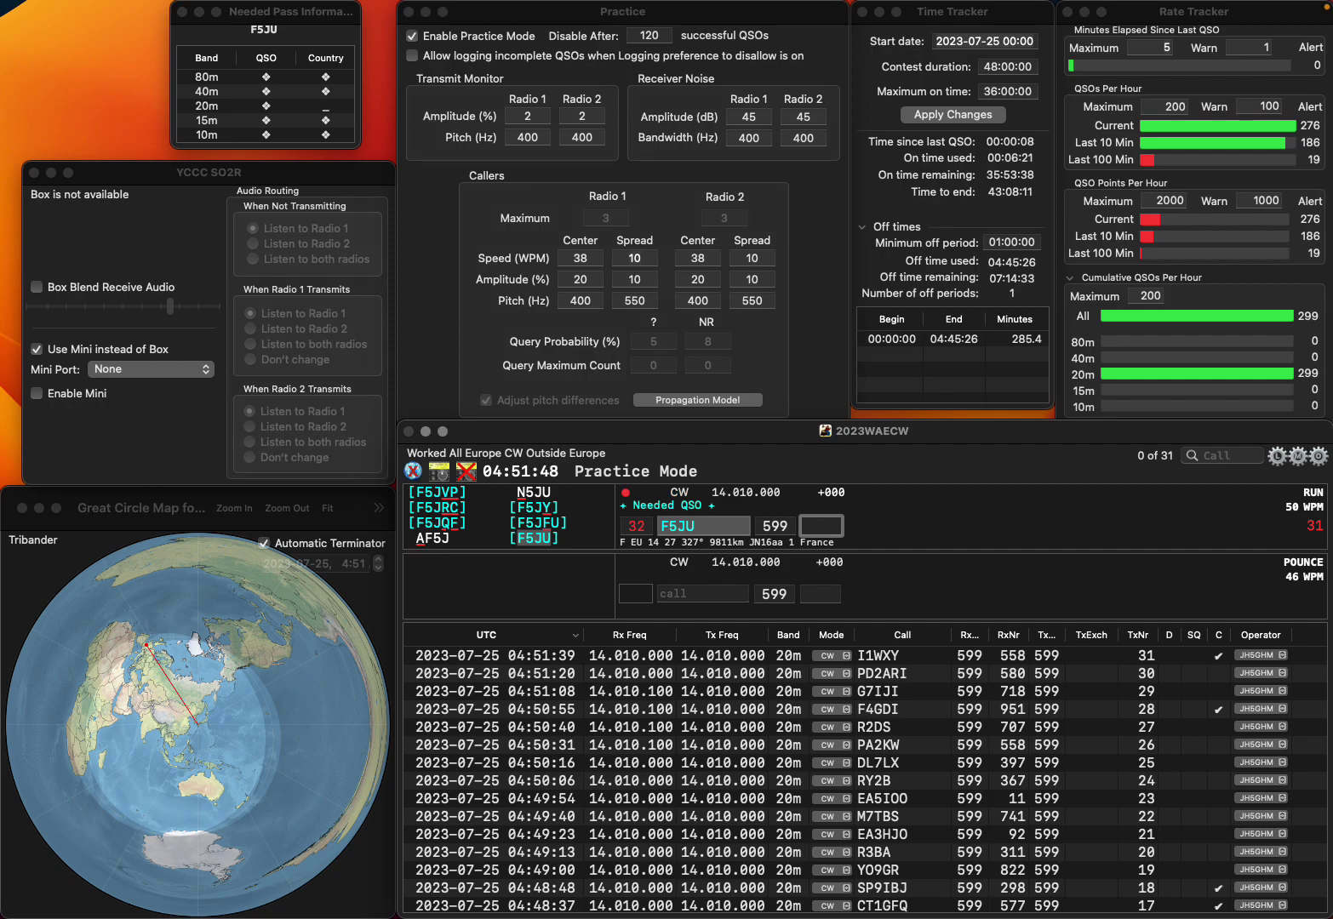
text(365)
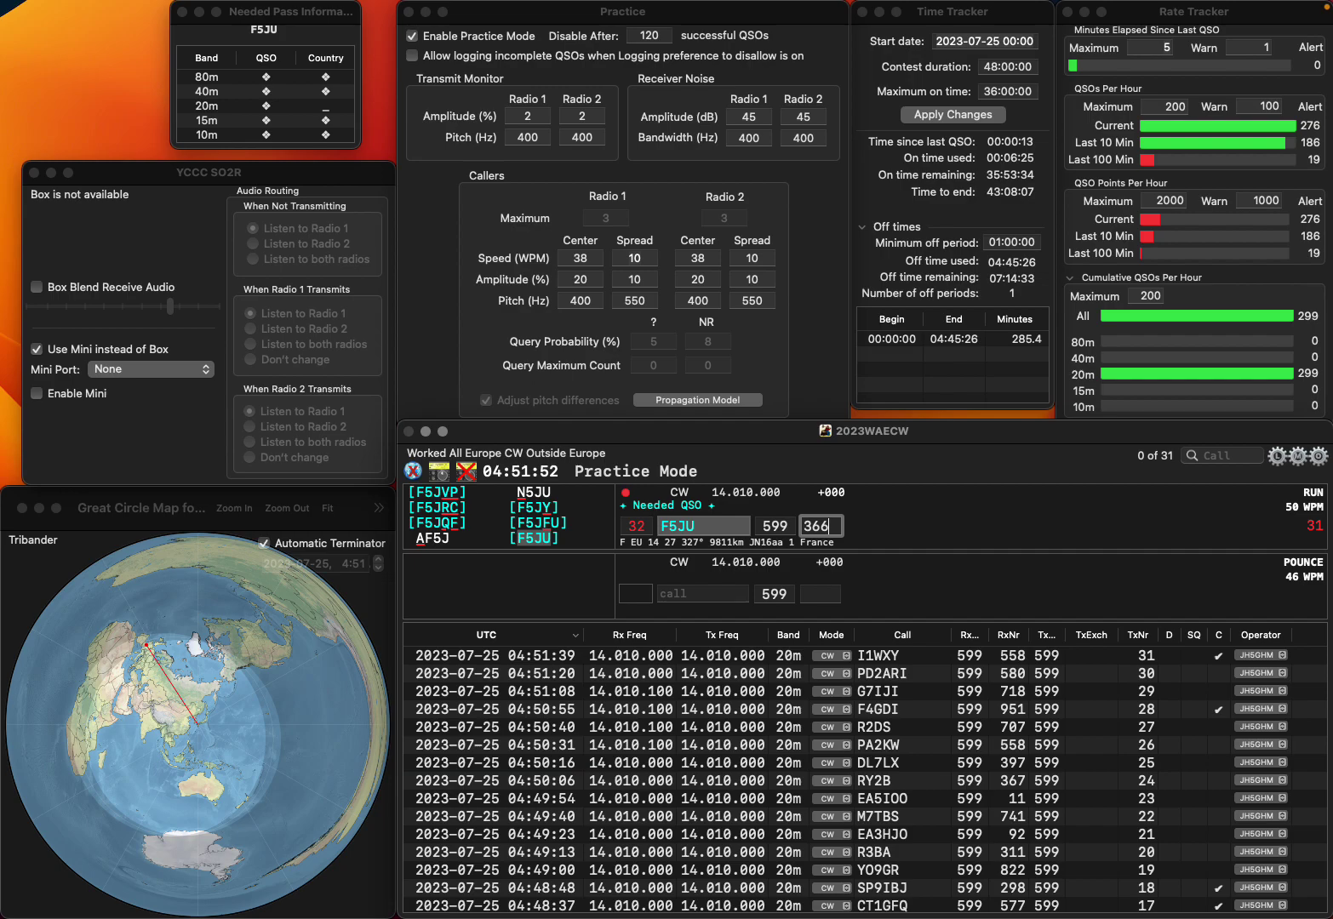
key(Return)
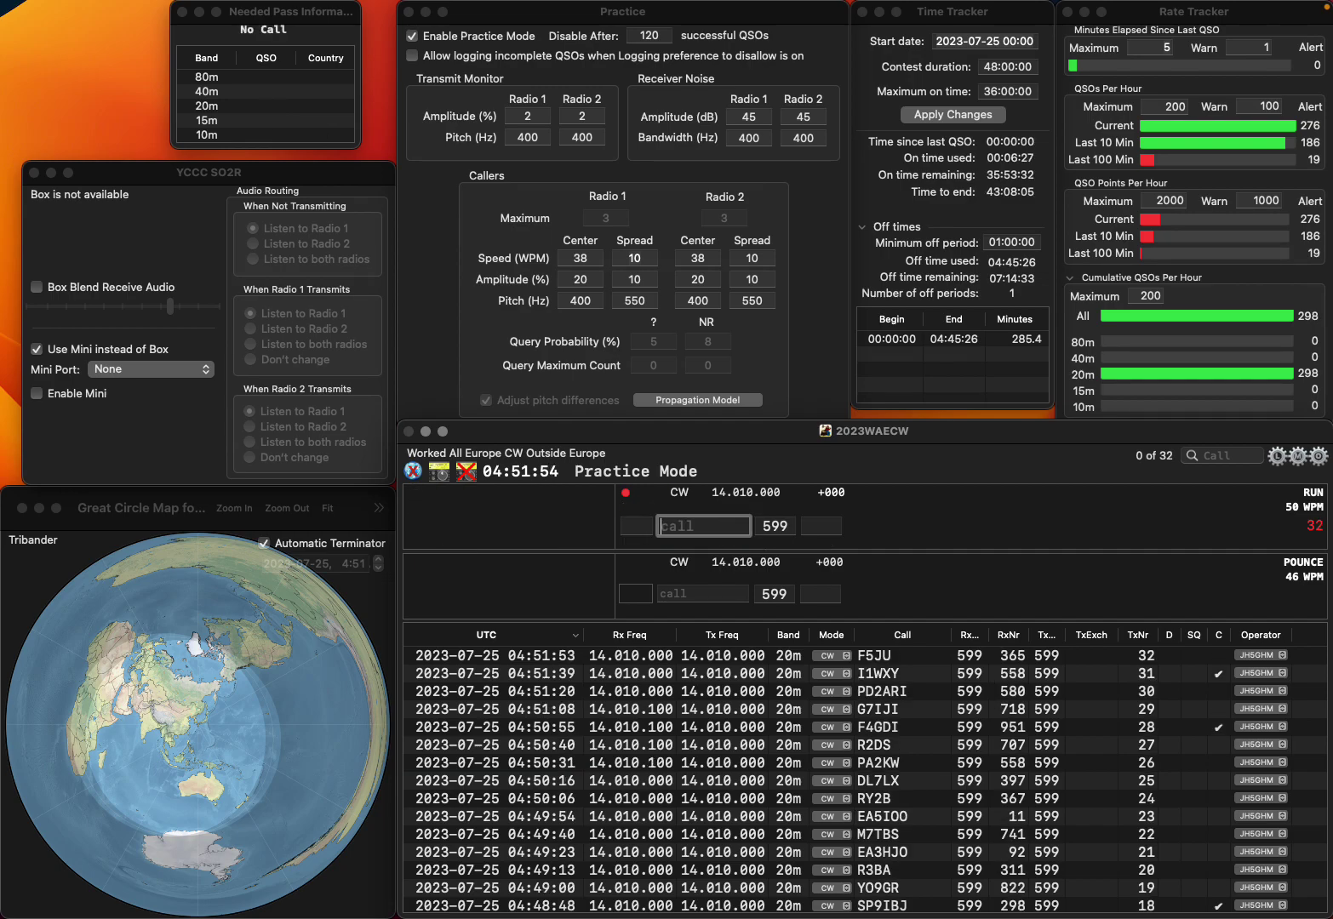
text(EA2EJO)
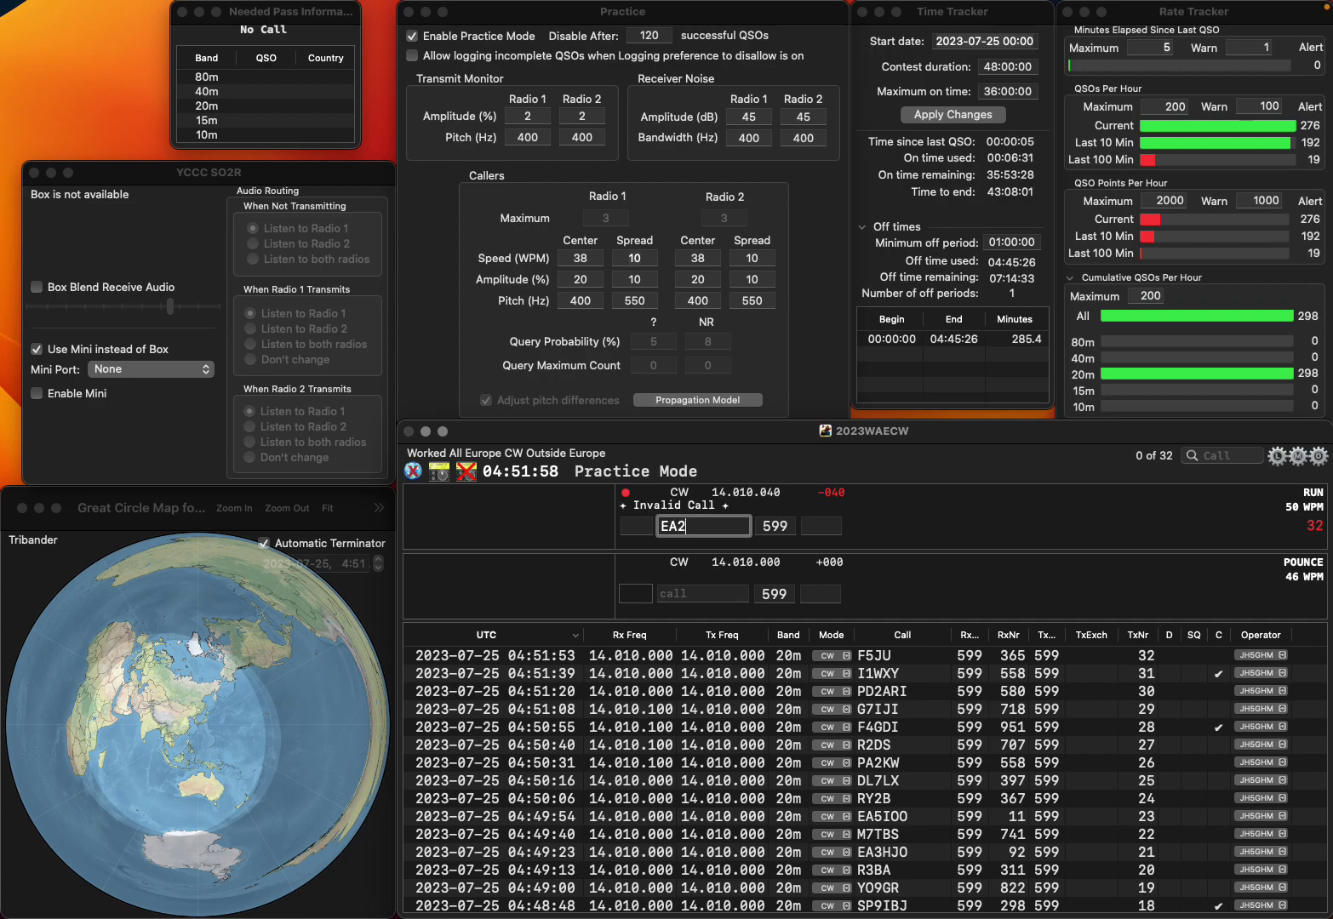
key(Return)
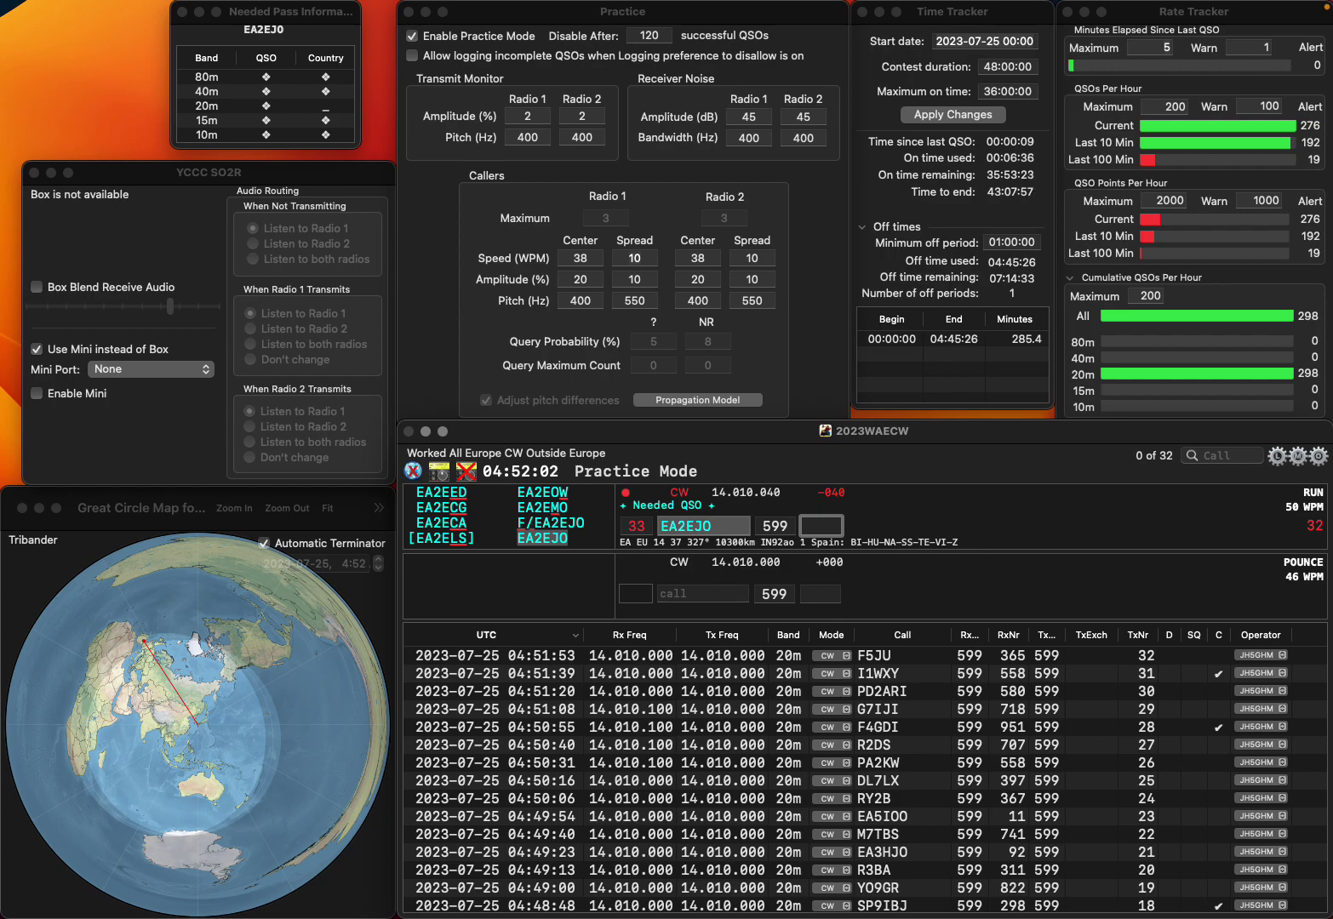
text(545)
key(Return)
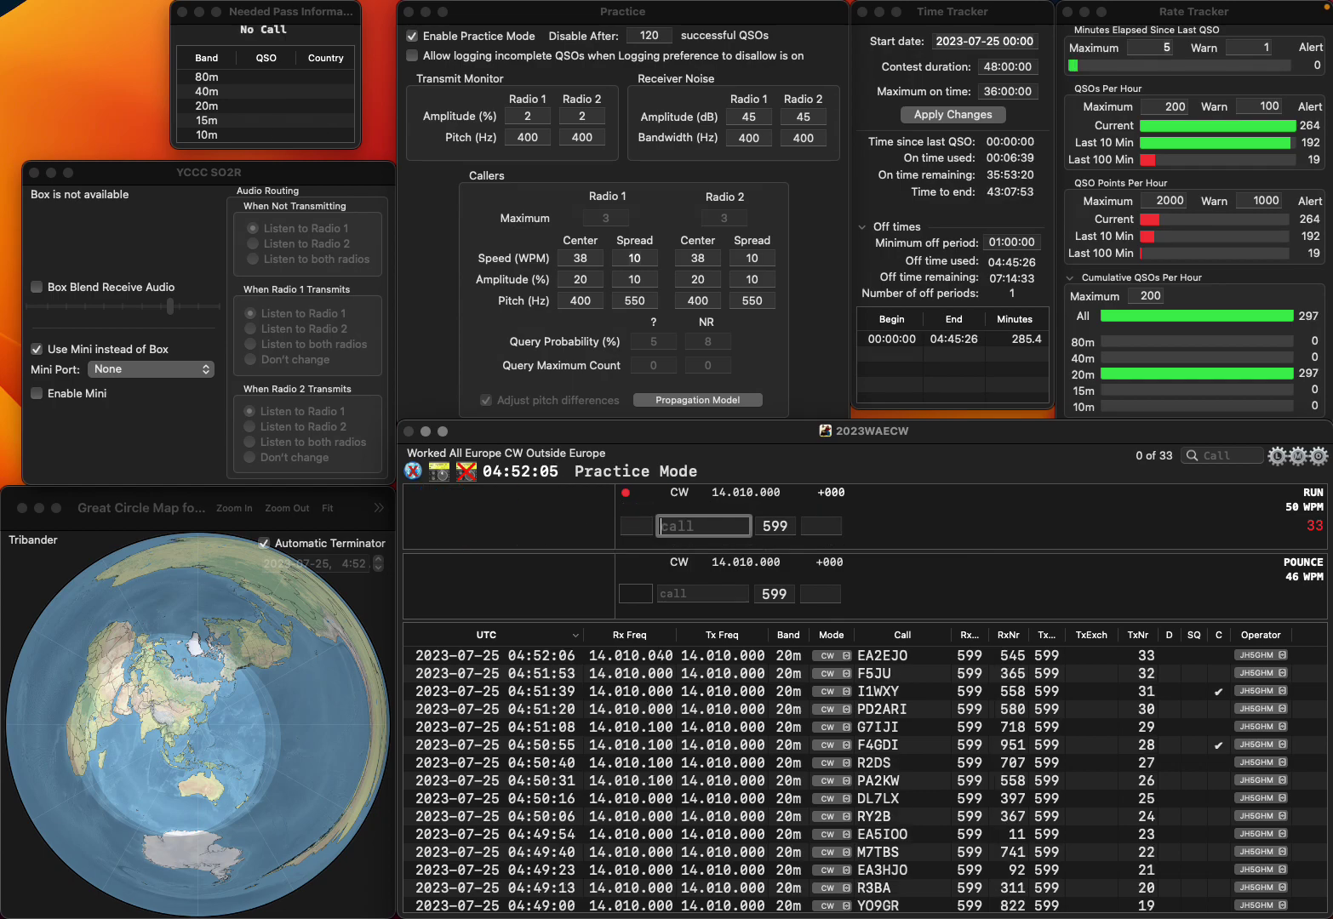
text(RD1T)
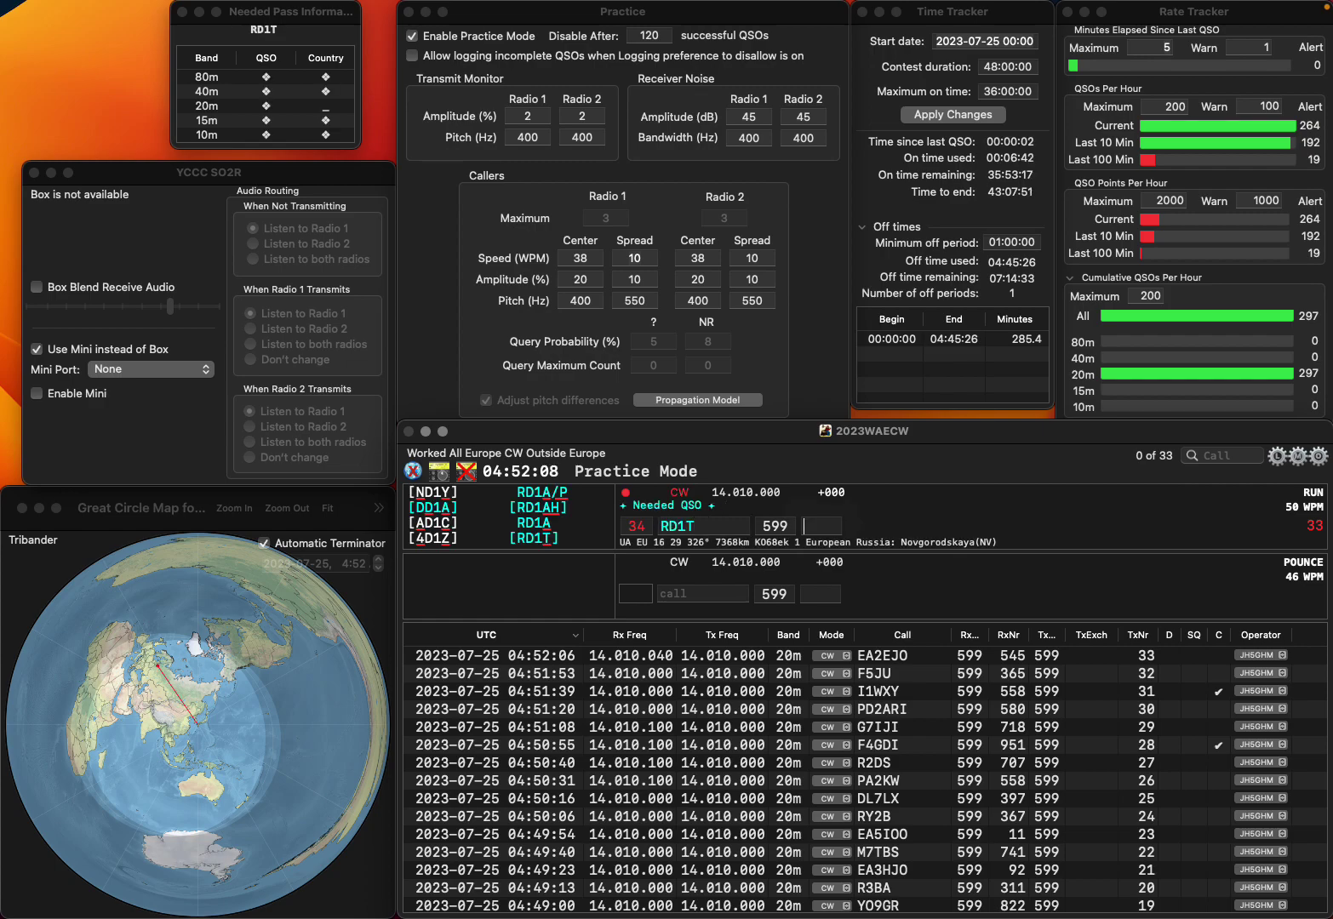
key(Return)
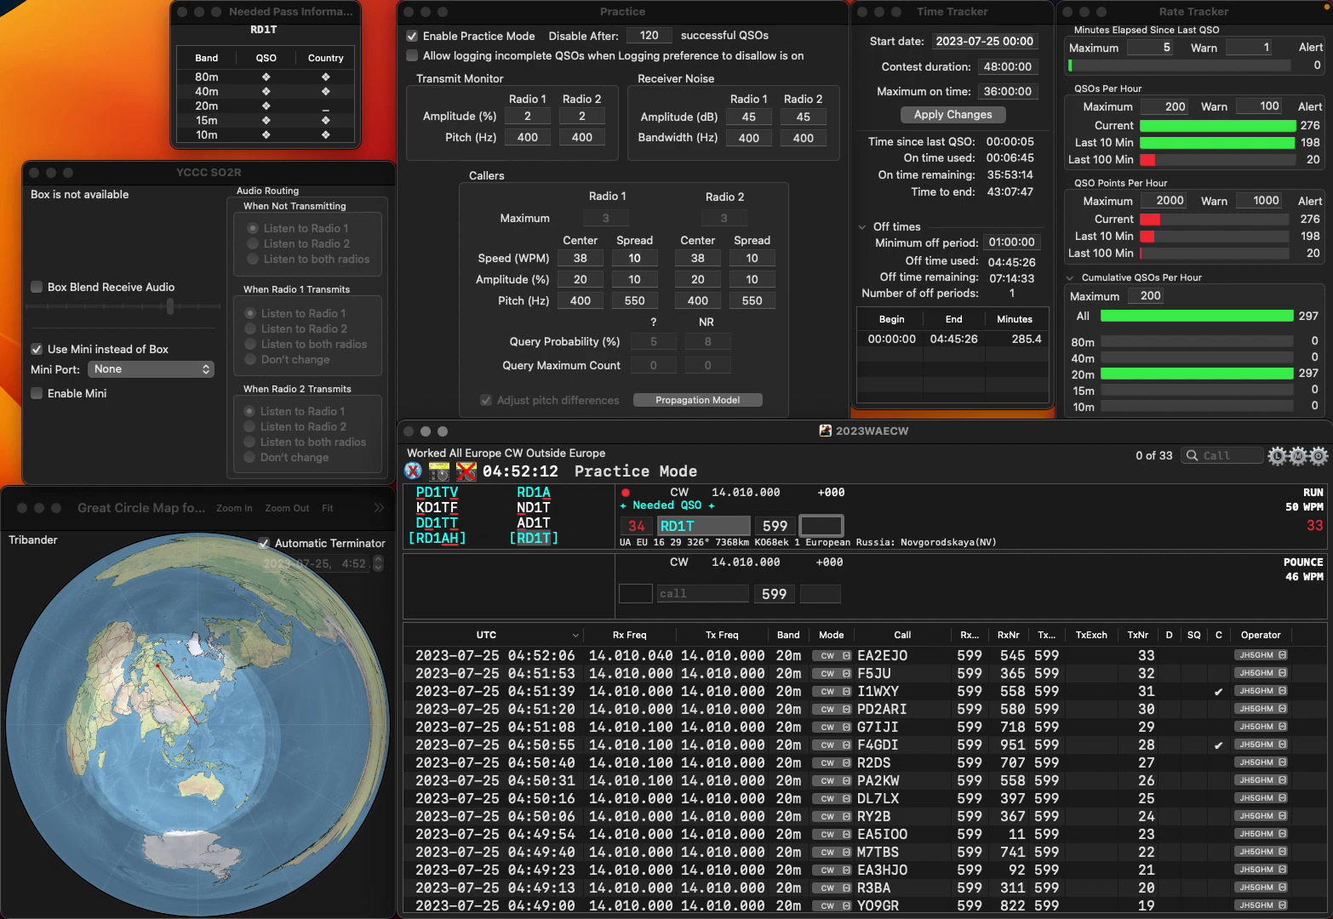
text(971)
key(Return)
Answer caller EA3B on the run radio and log the contact with received number 174
text(EA3B)
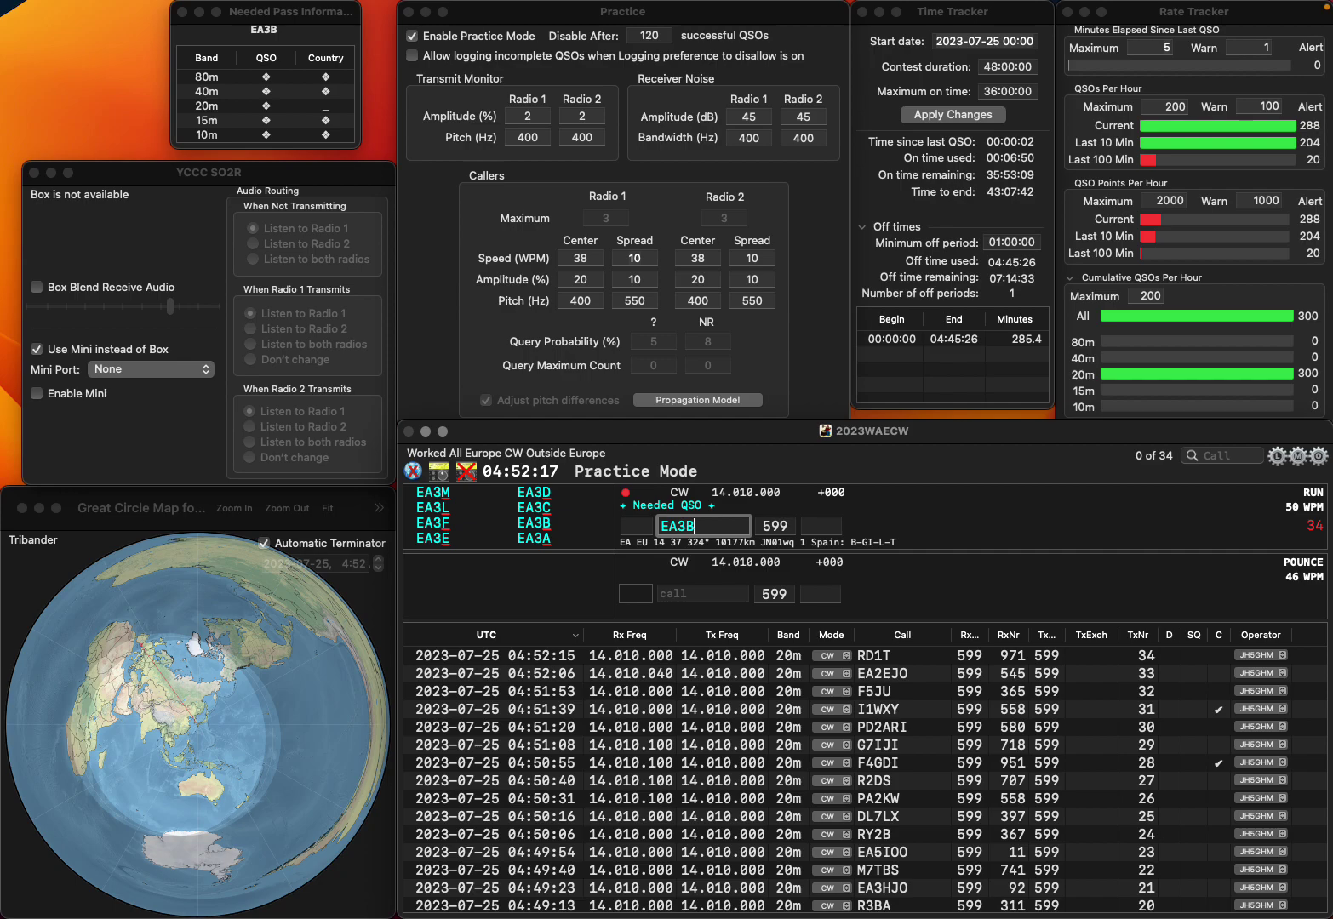
key(Return)
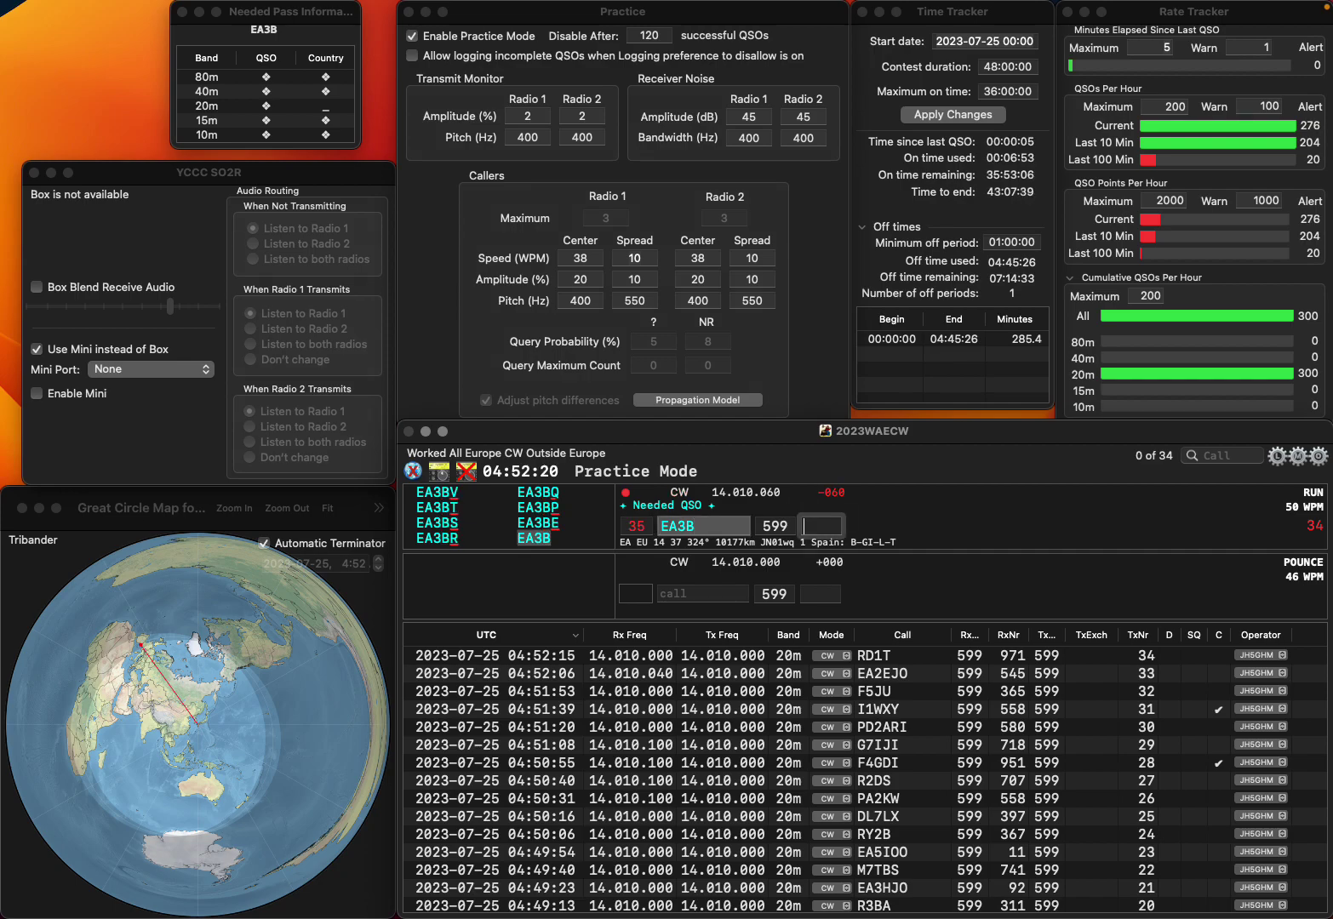
text(174)
key(Return)
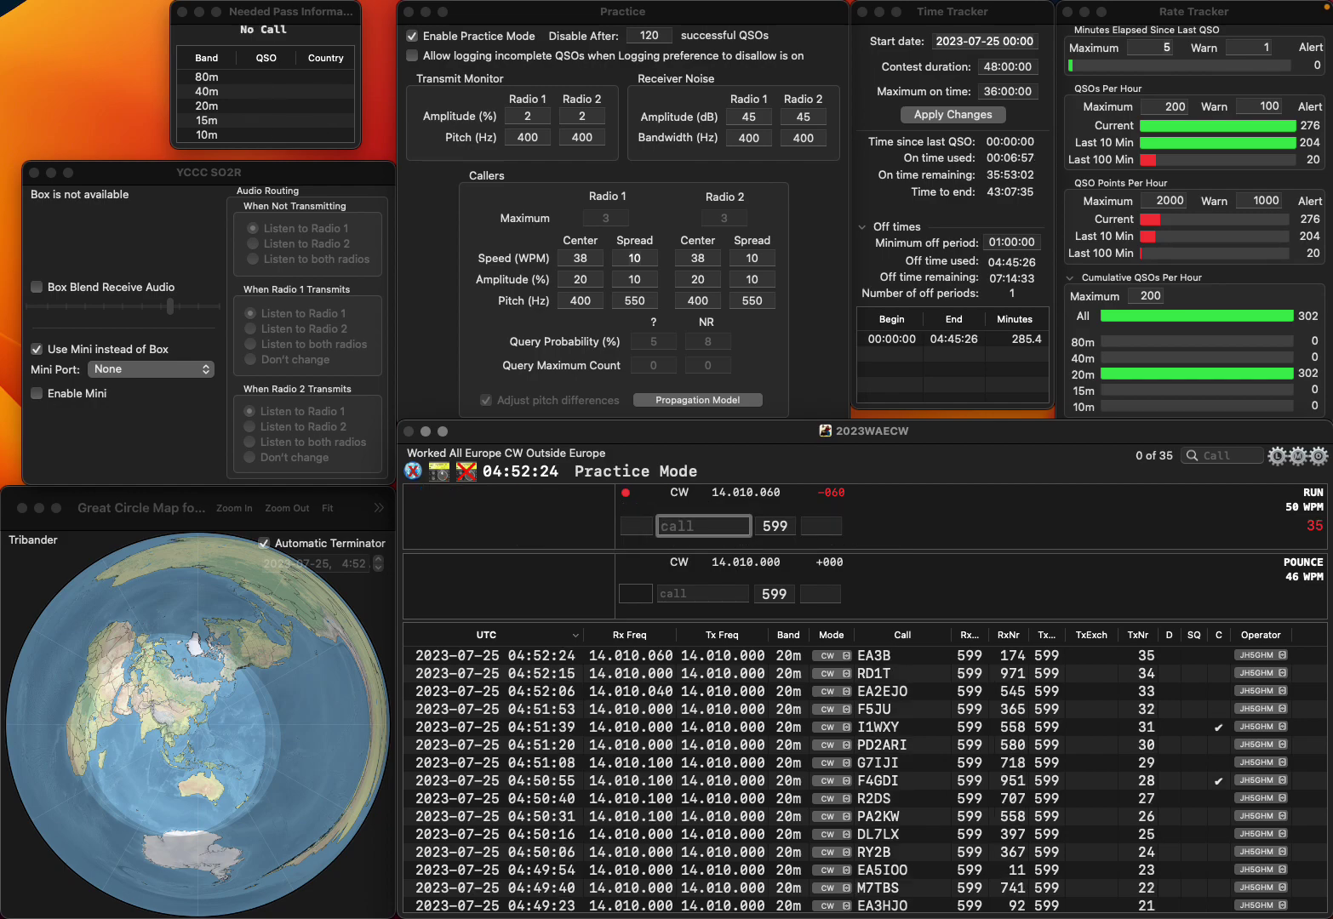
text(SQ4A)
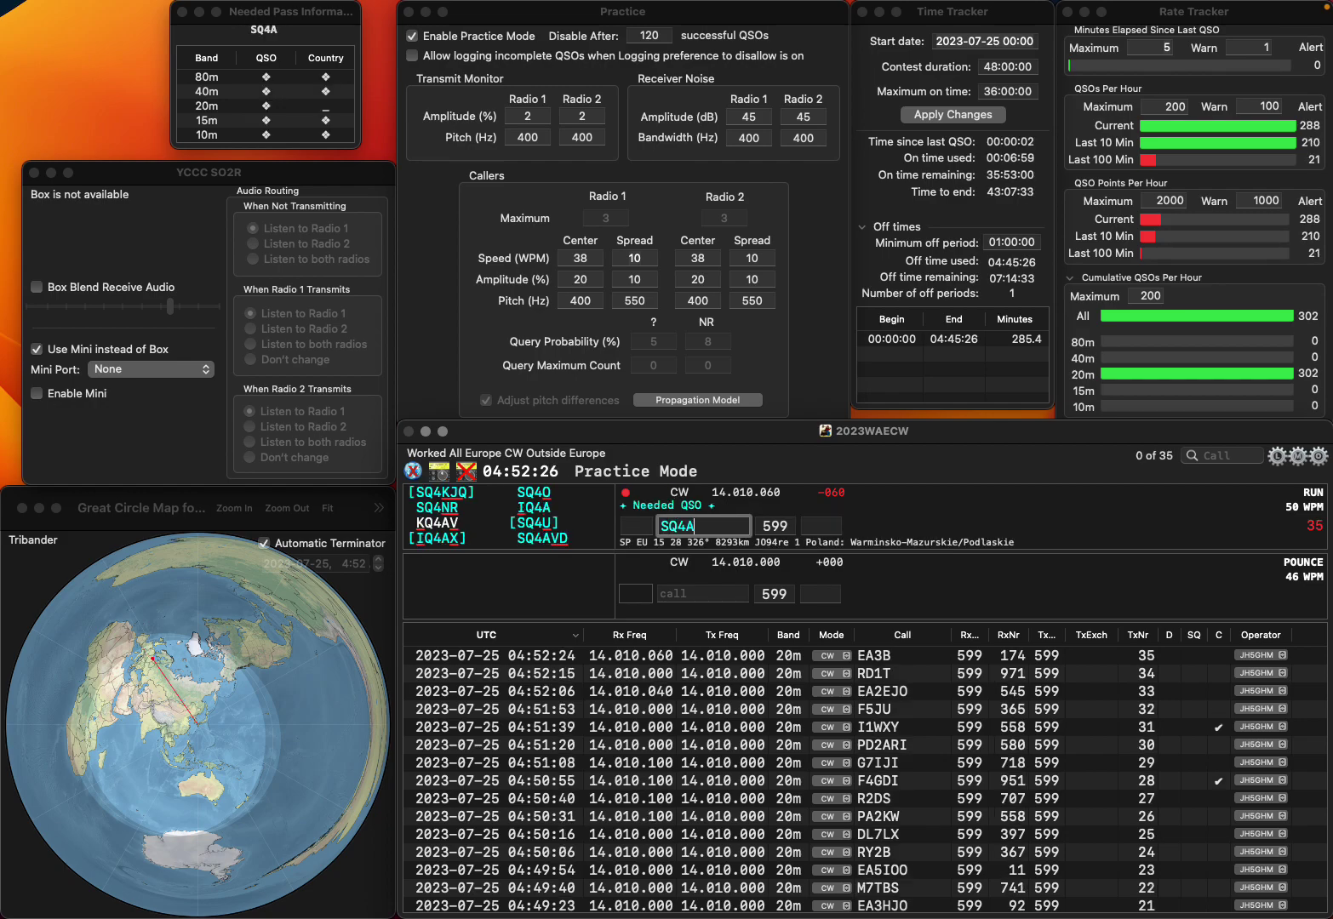
text(VD)
key(Return)
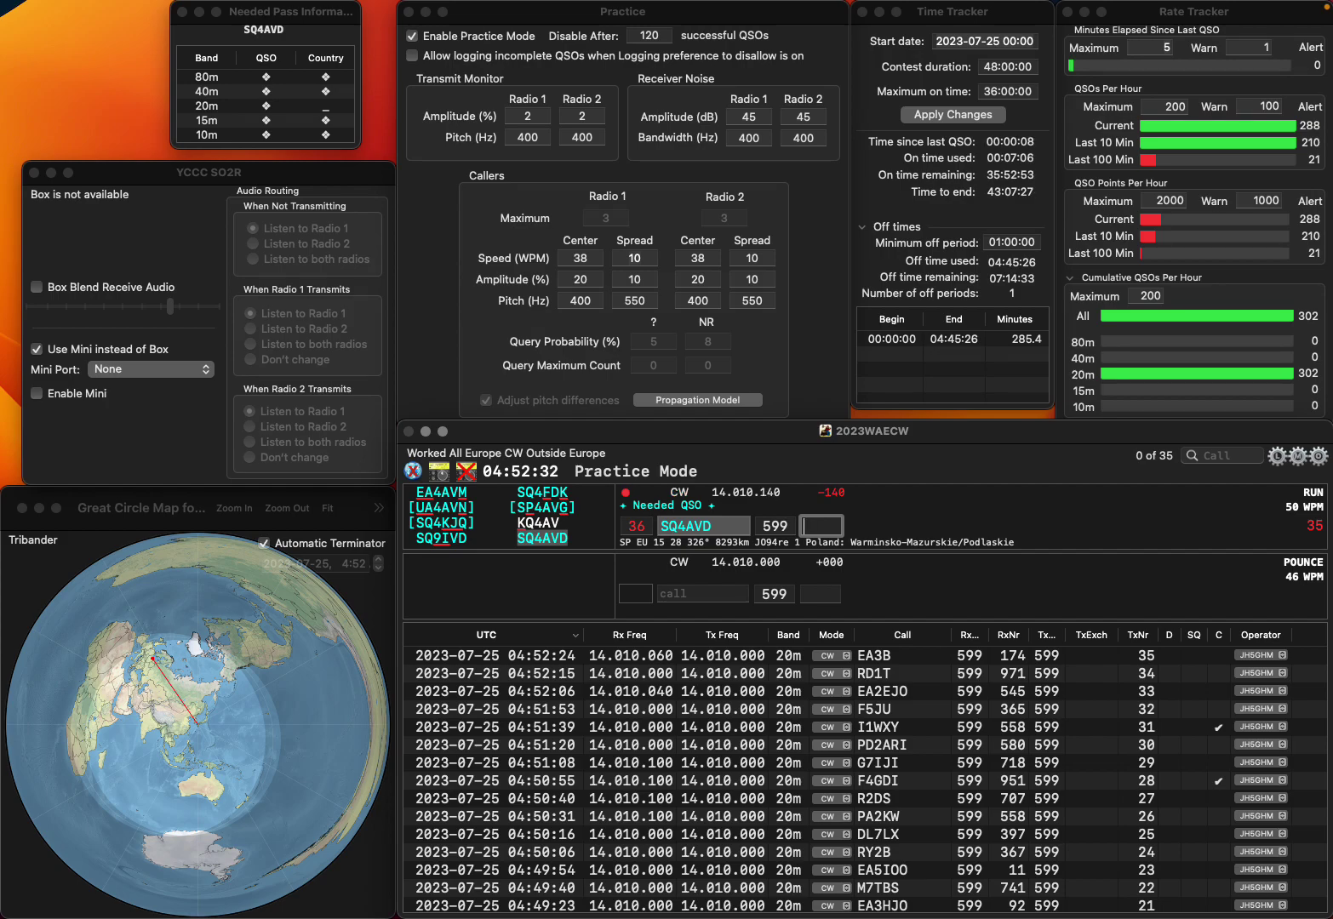
text(94)
key(Return)
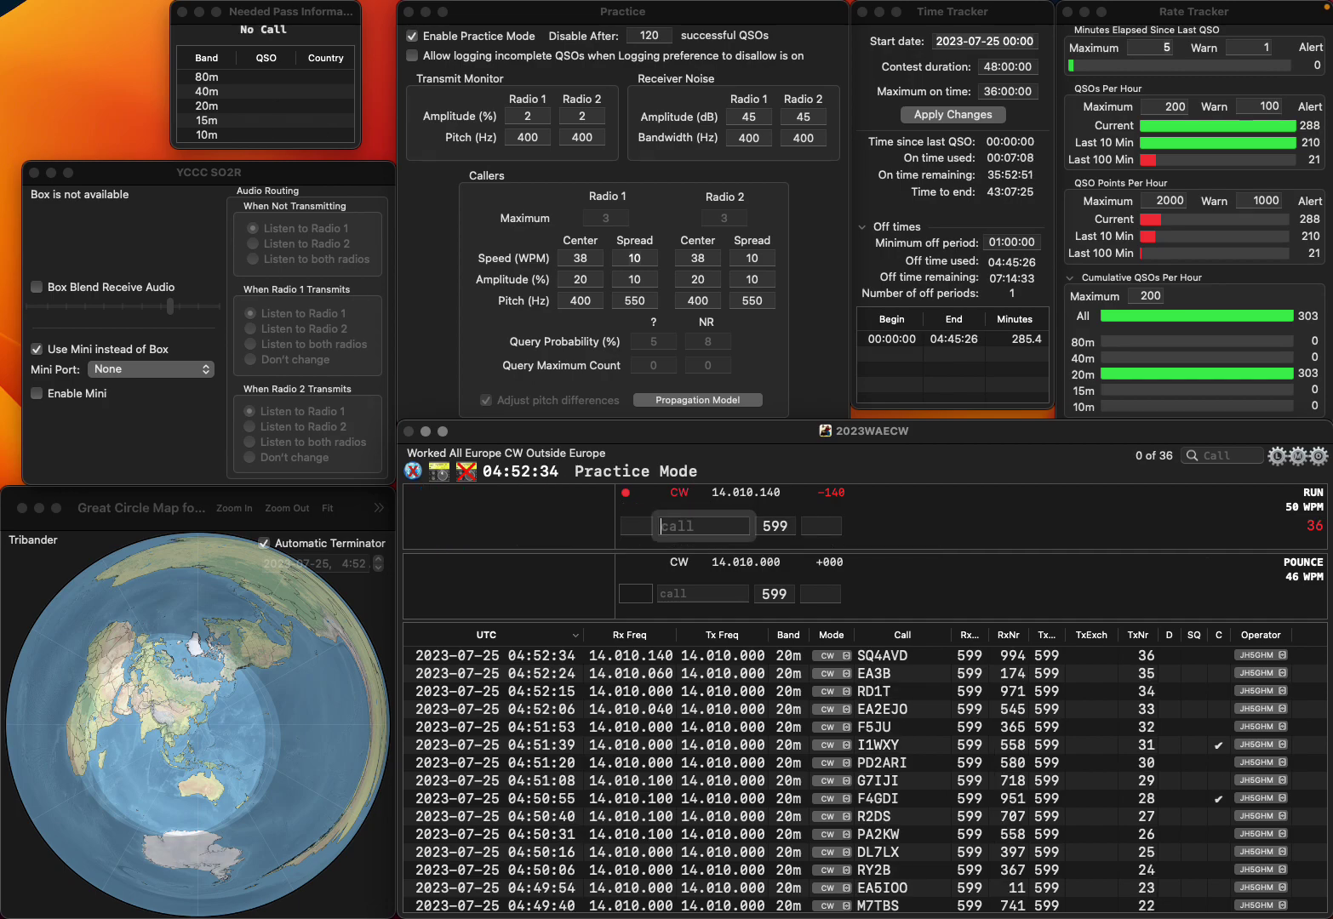
text(I)
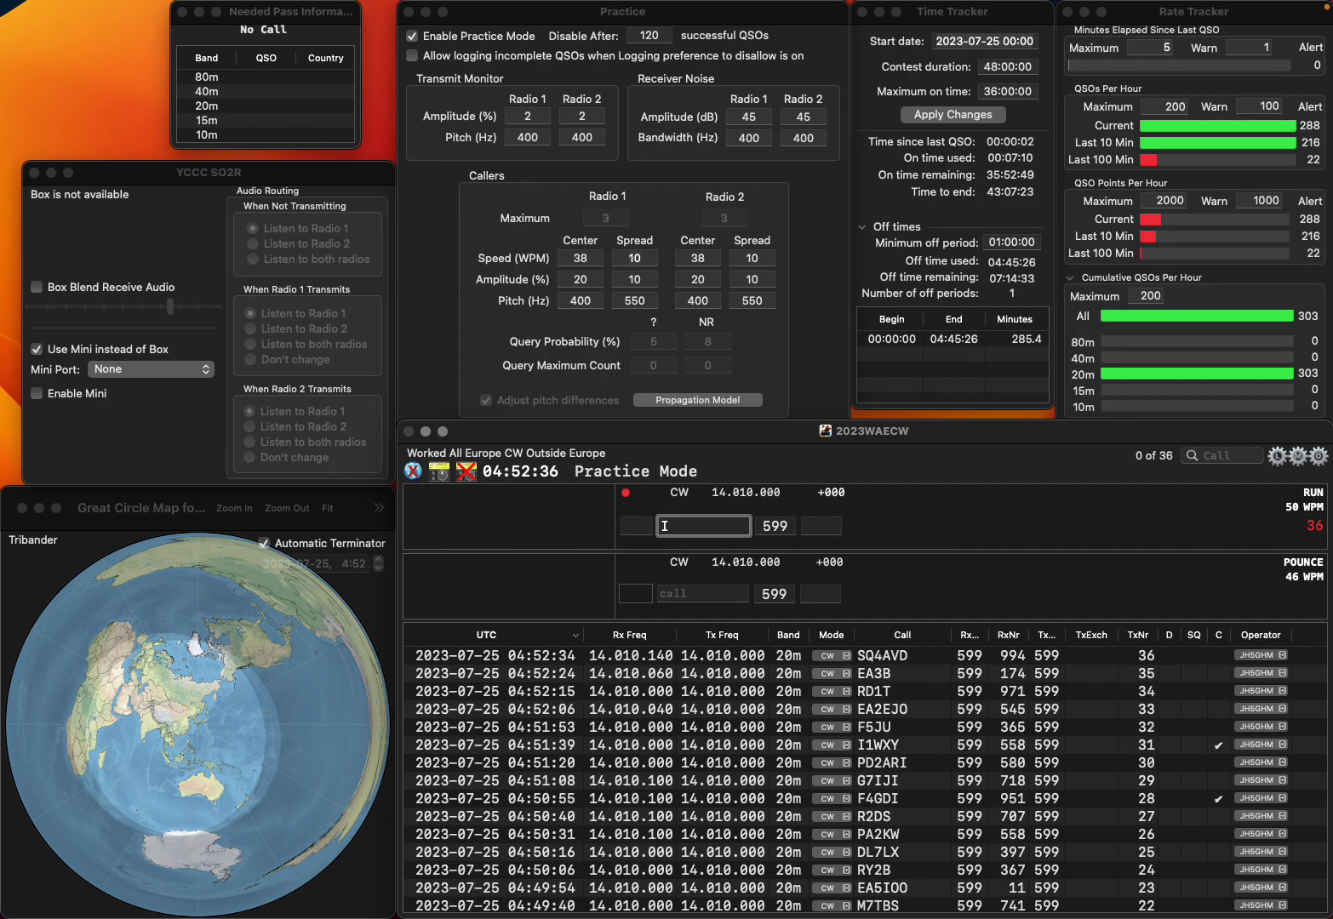
text(8RPL)
key(Return)
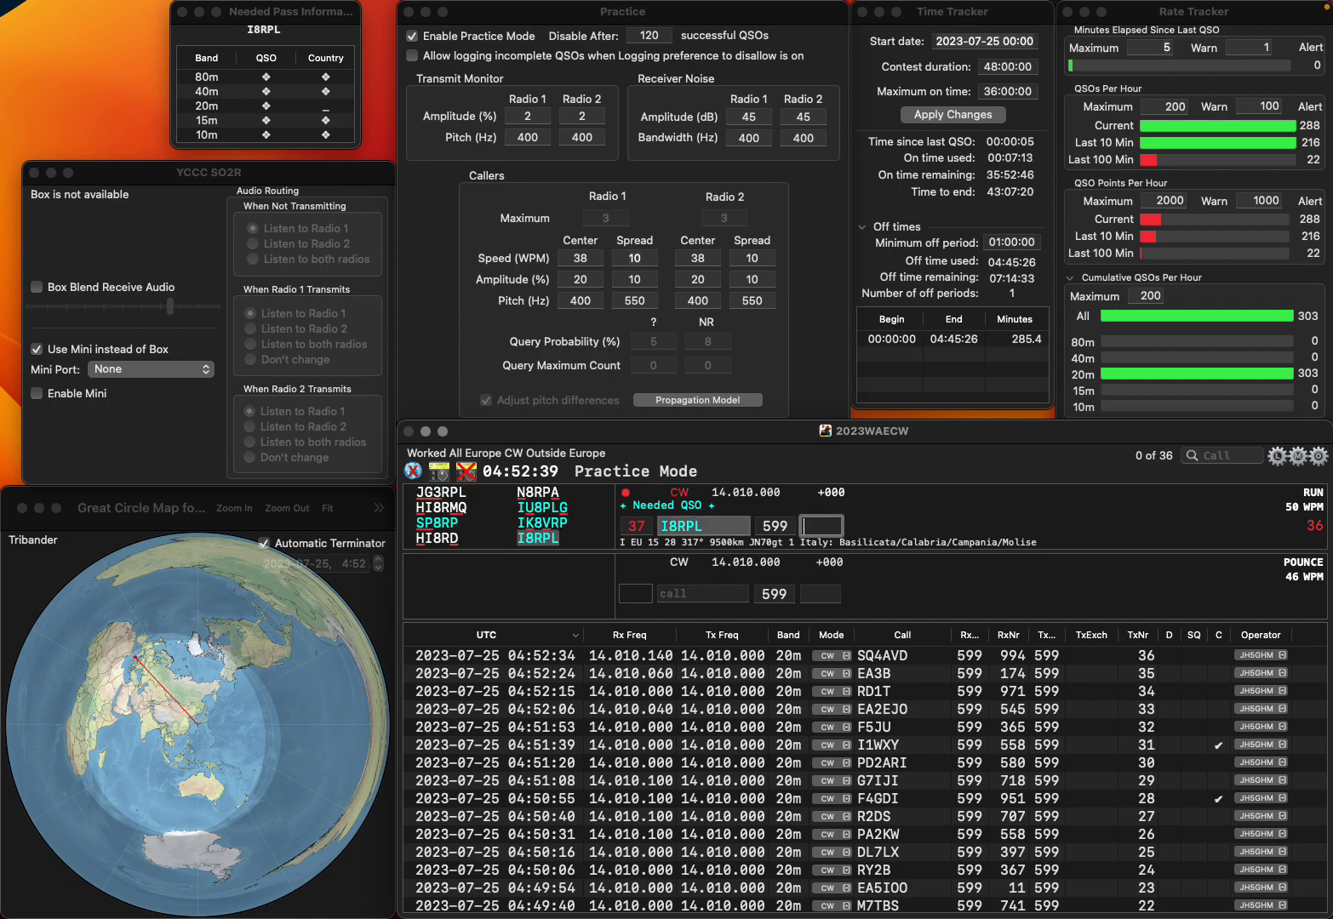
text(599)
key(Return)
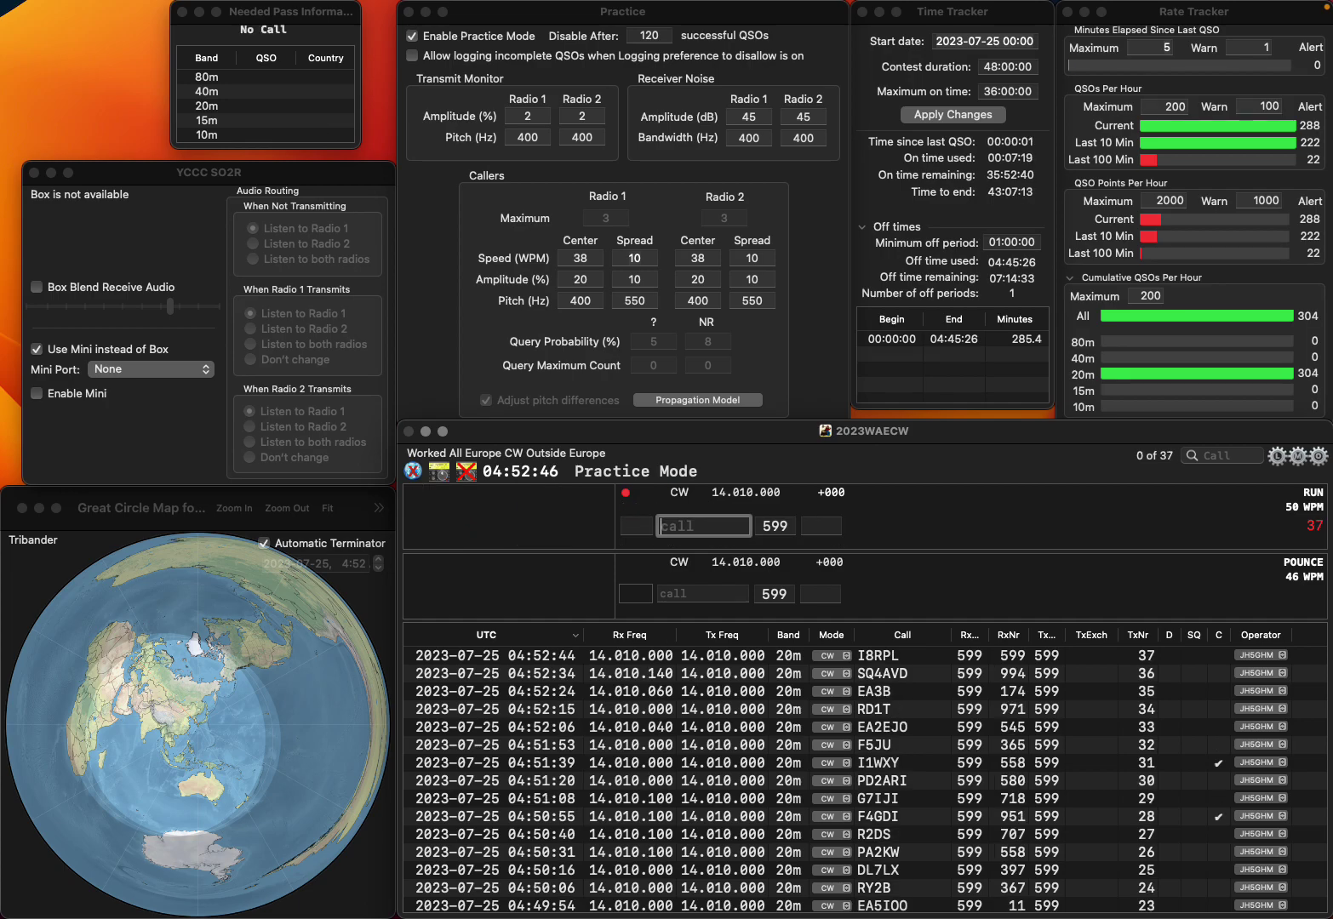
text(3FR)
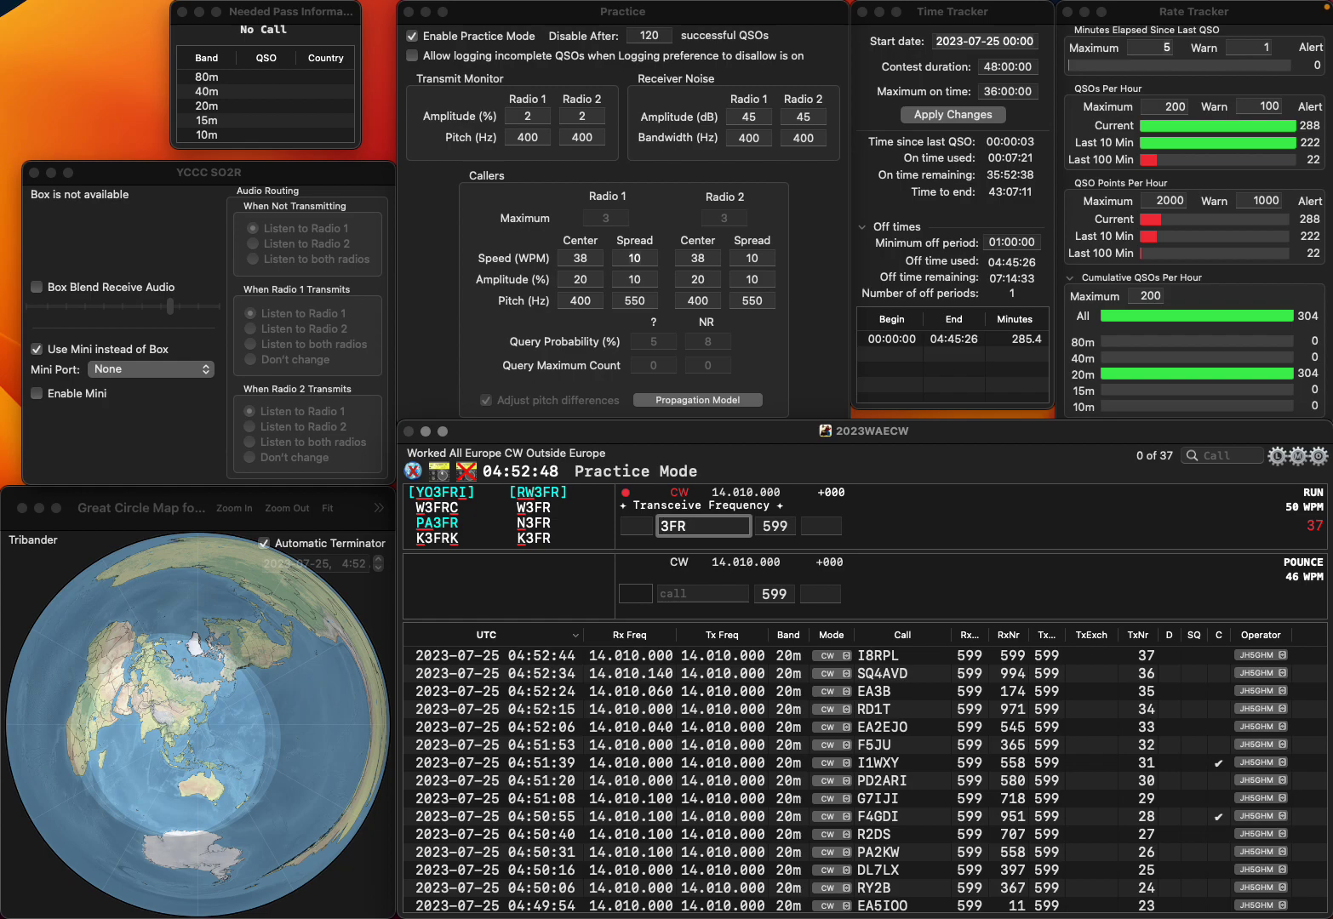
key(Home)
text(PA)
key(Return)
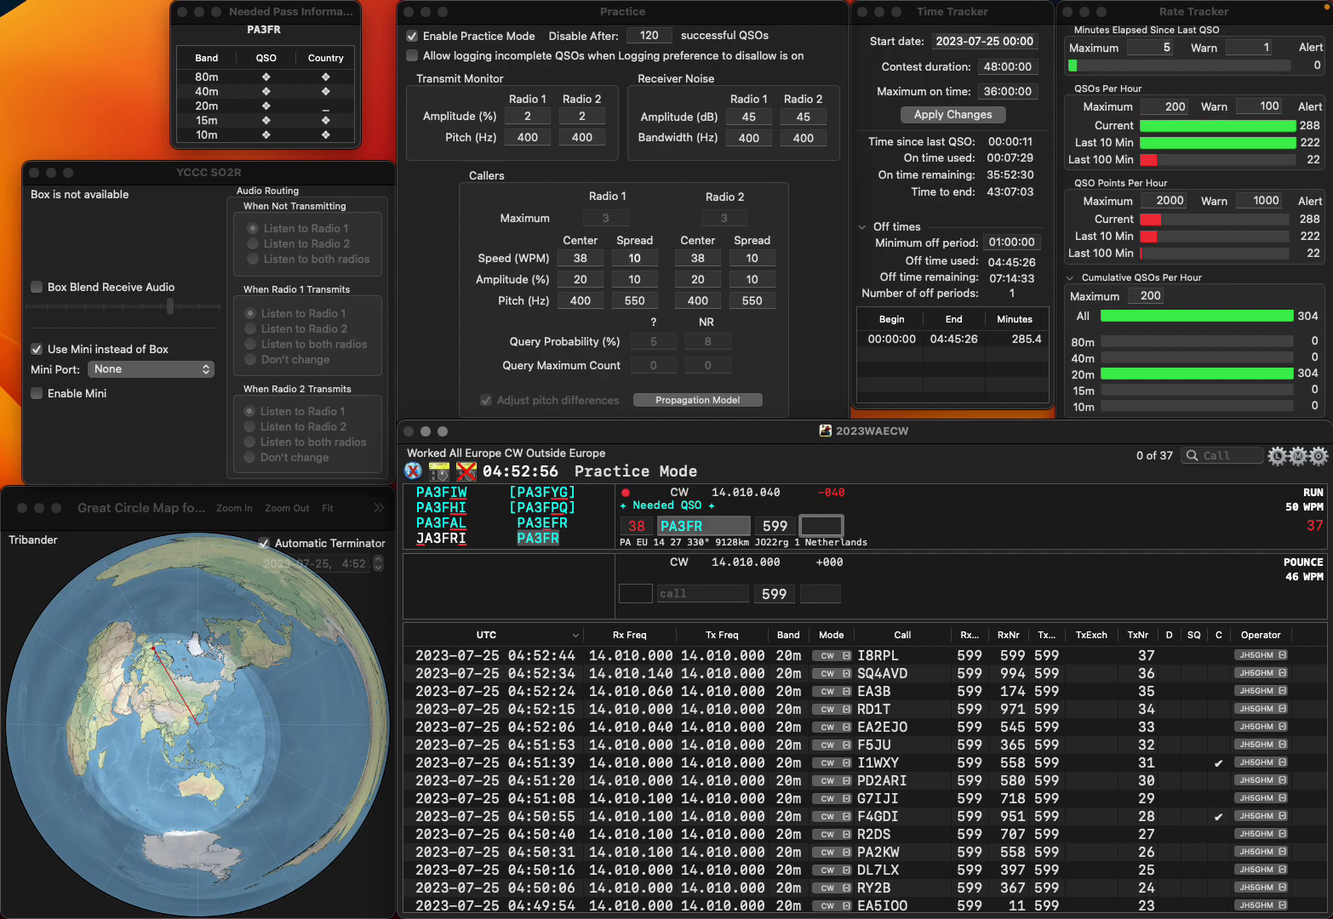
text(6)
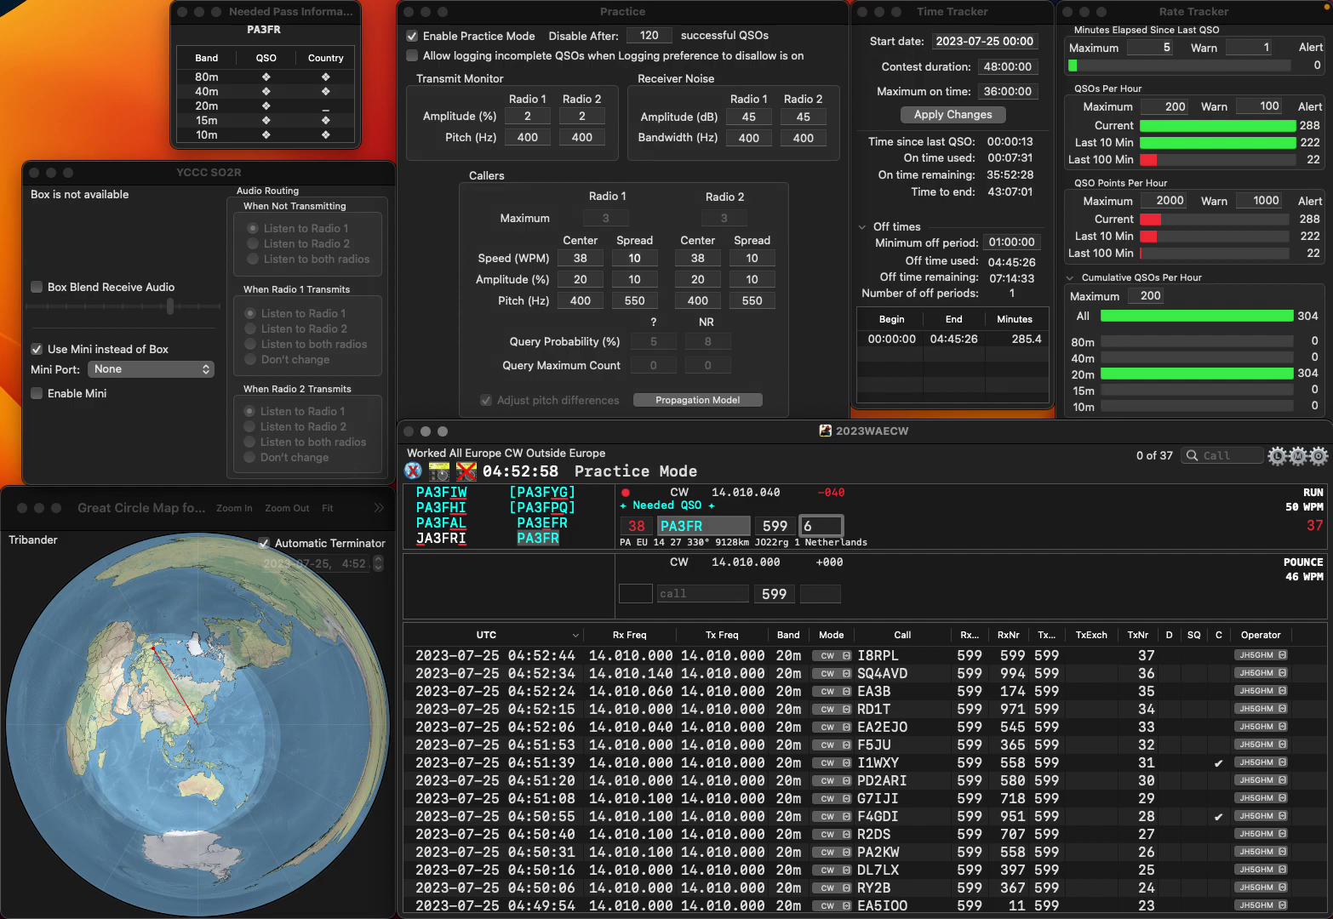
text(51)
key(Return)
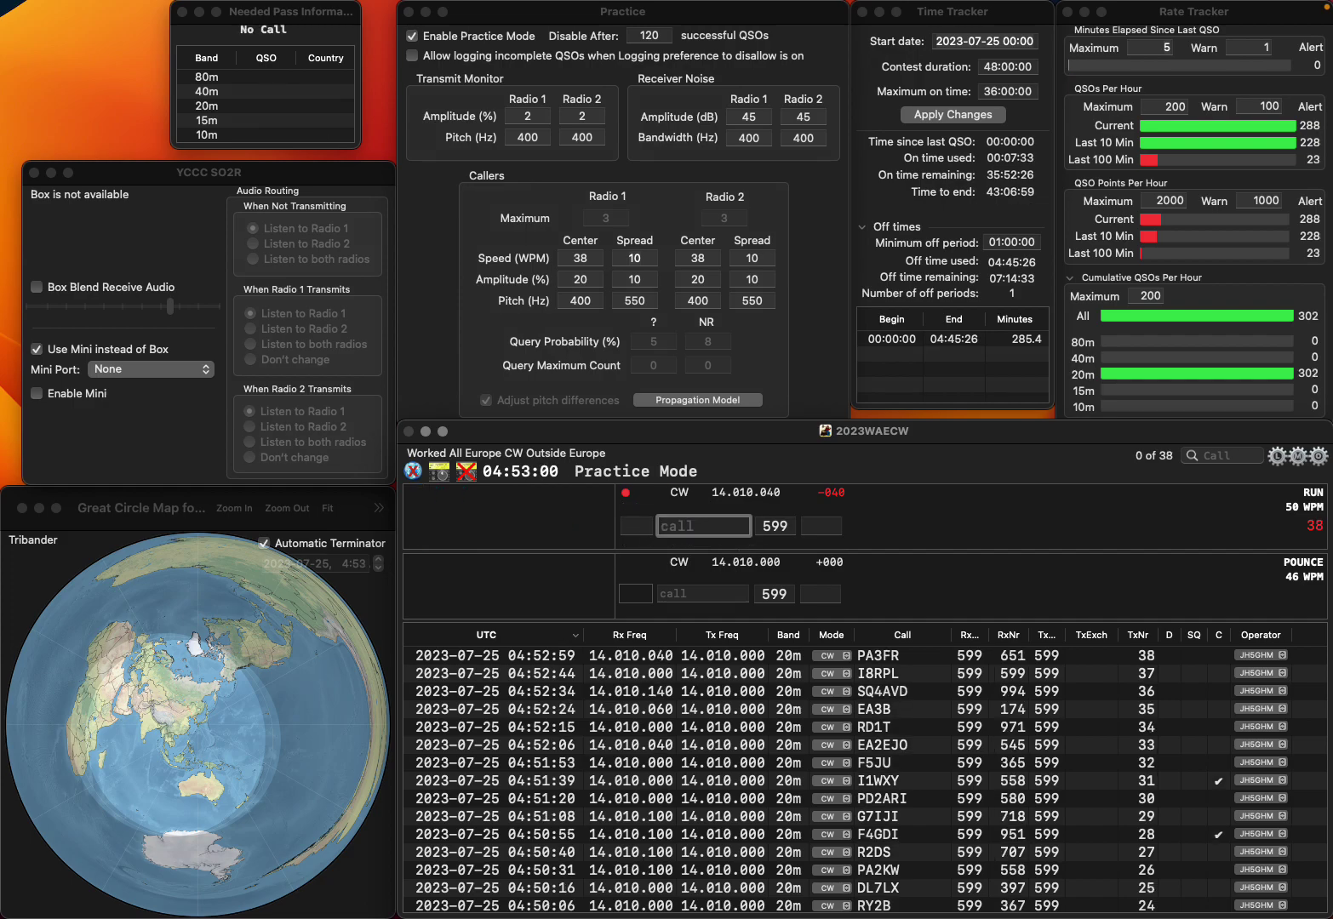
text(SIZ5DKJ)
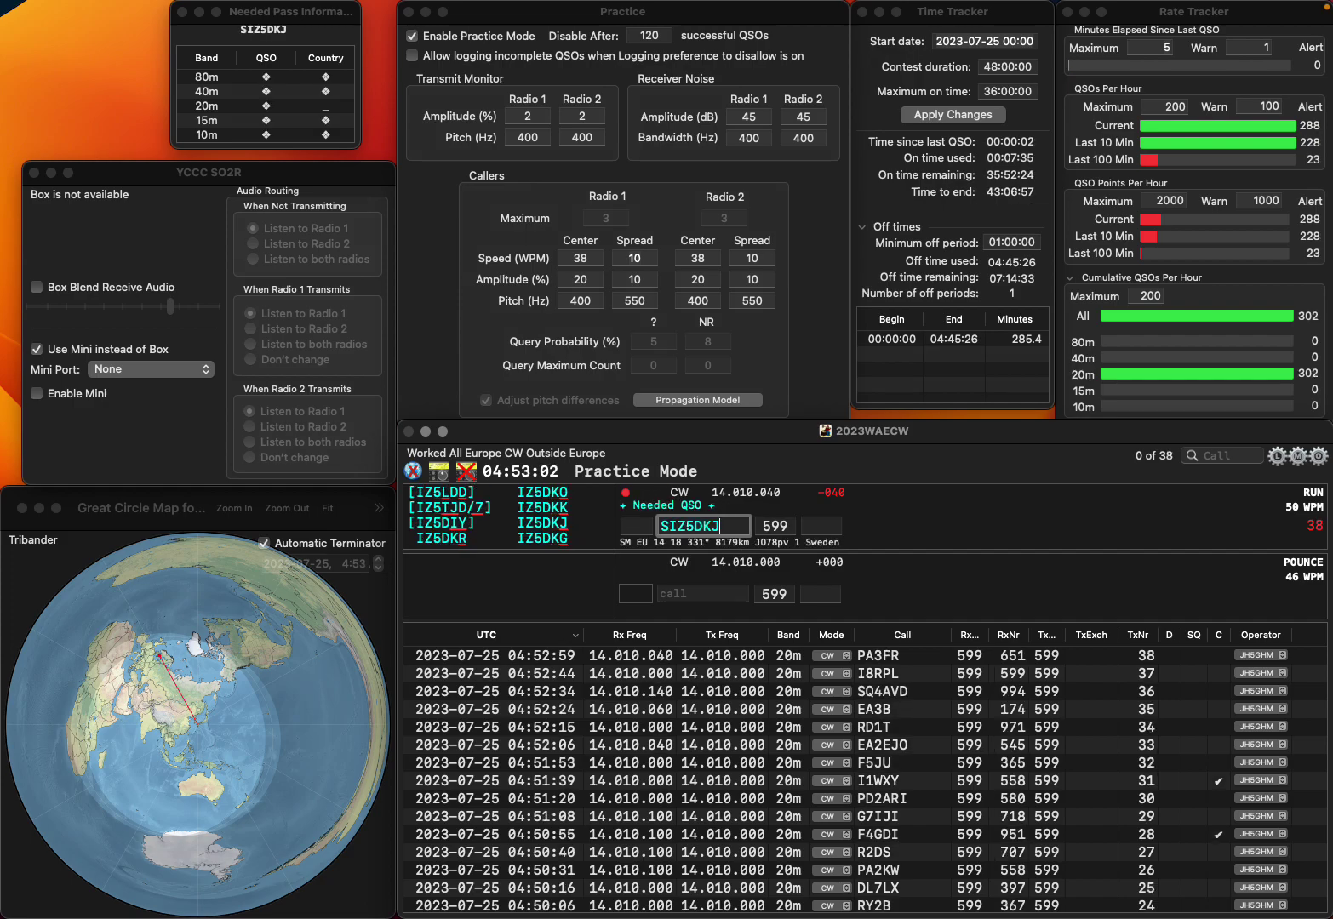
key(super+Left)
key(Delete)
key(Return)
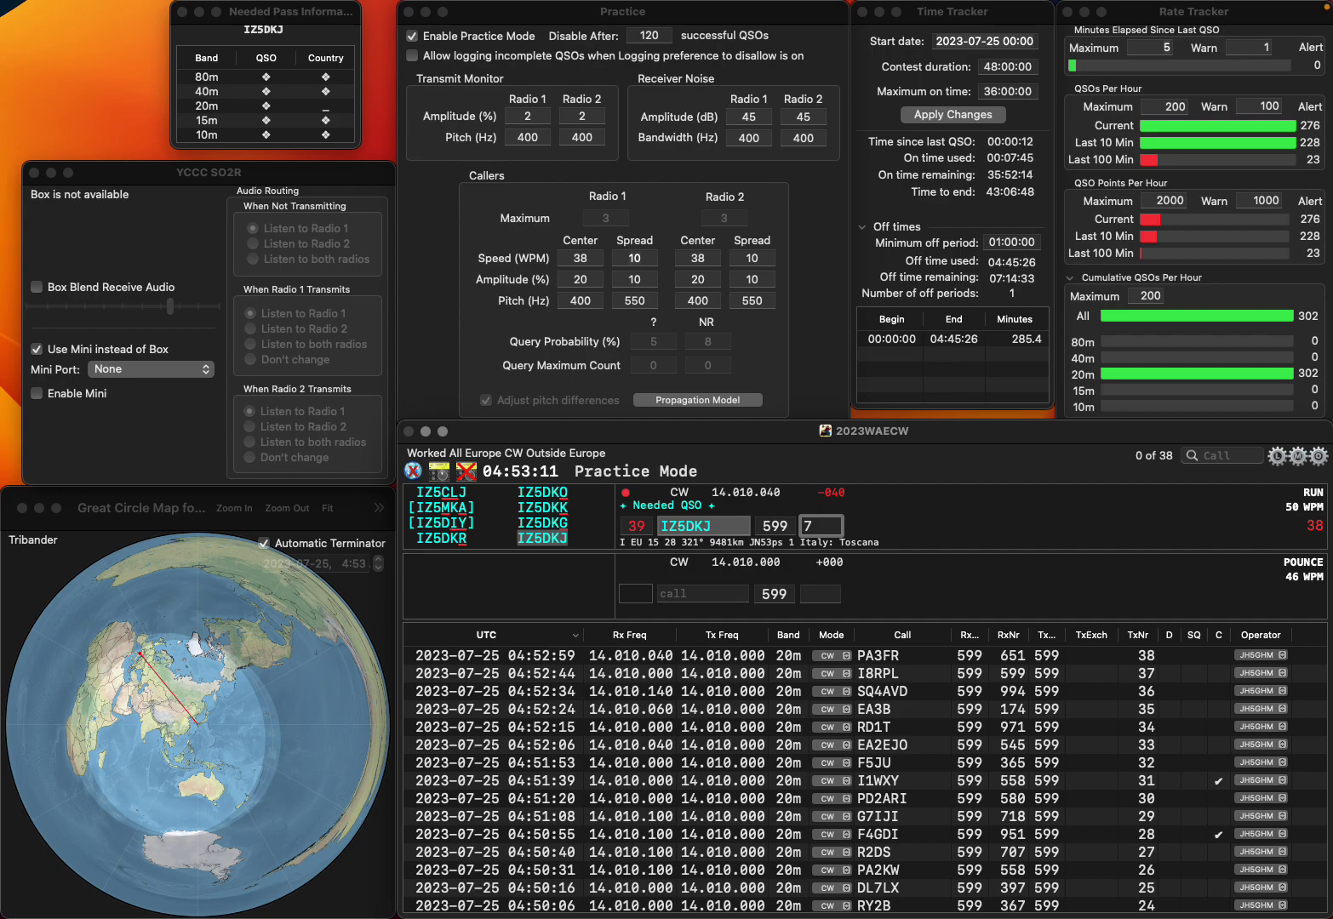
text(21)
key(Return)
text(YU2MT)
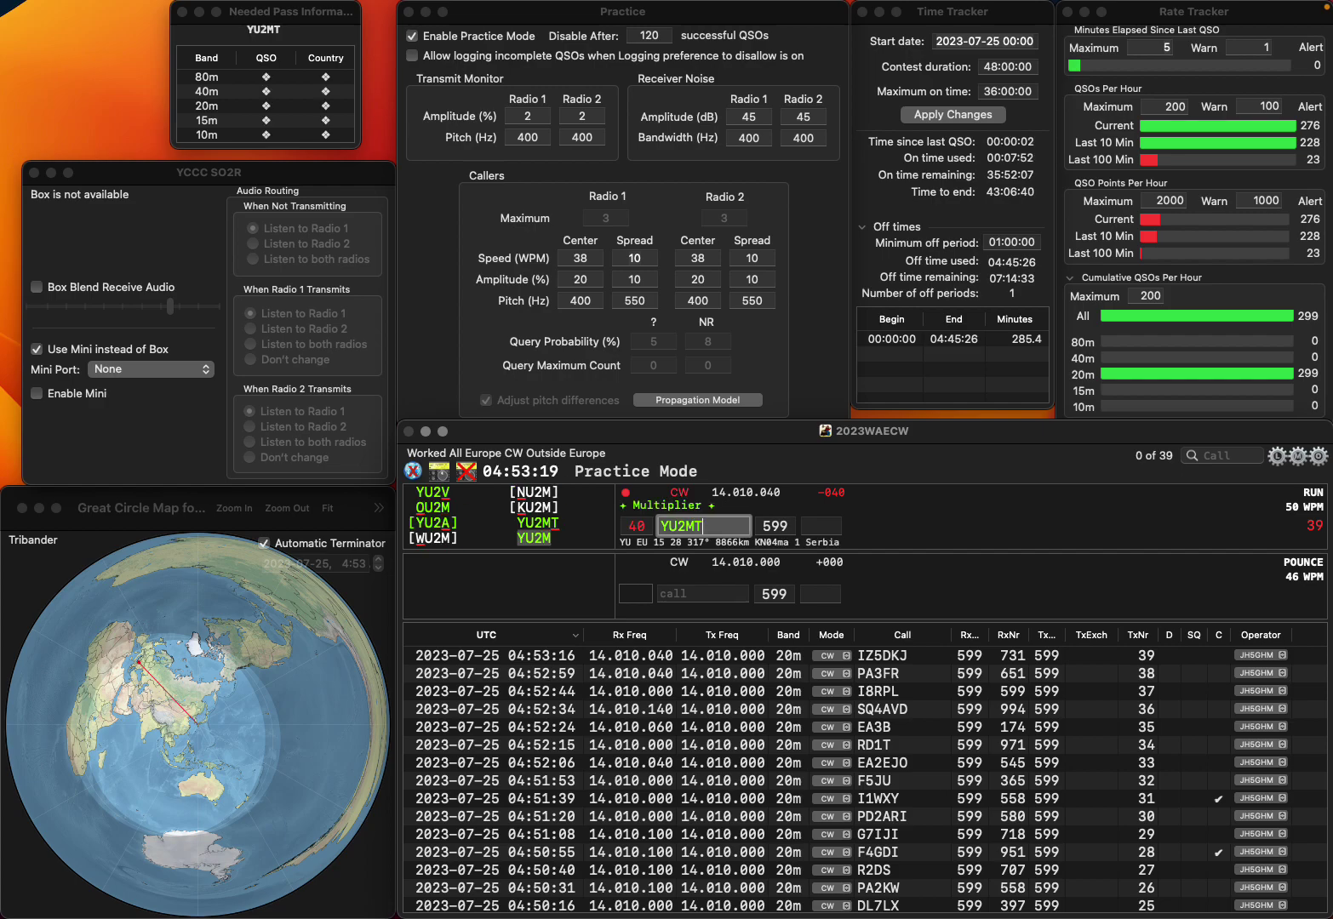
key(Return)
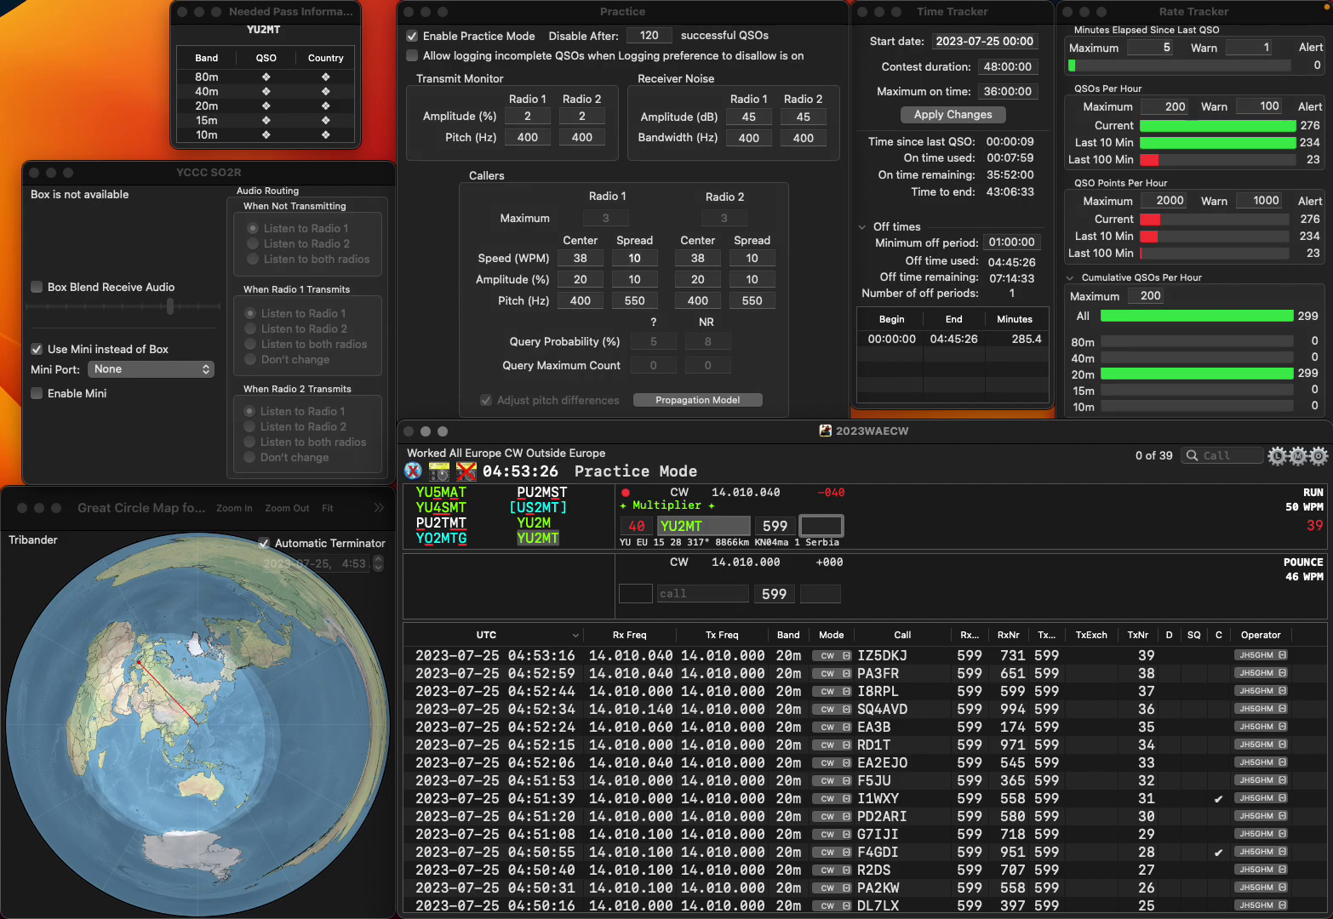
text(3)
text(2)
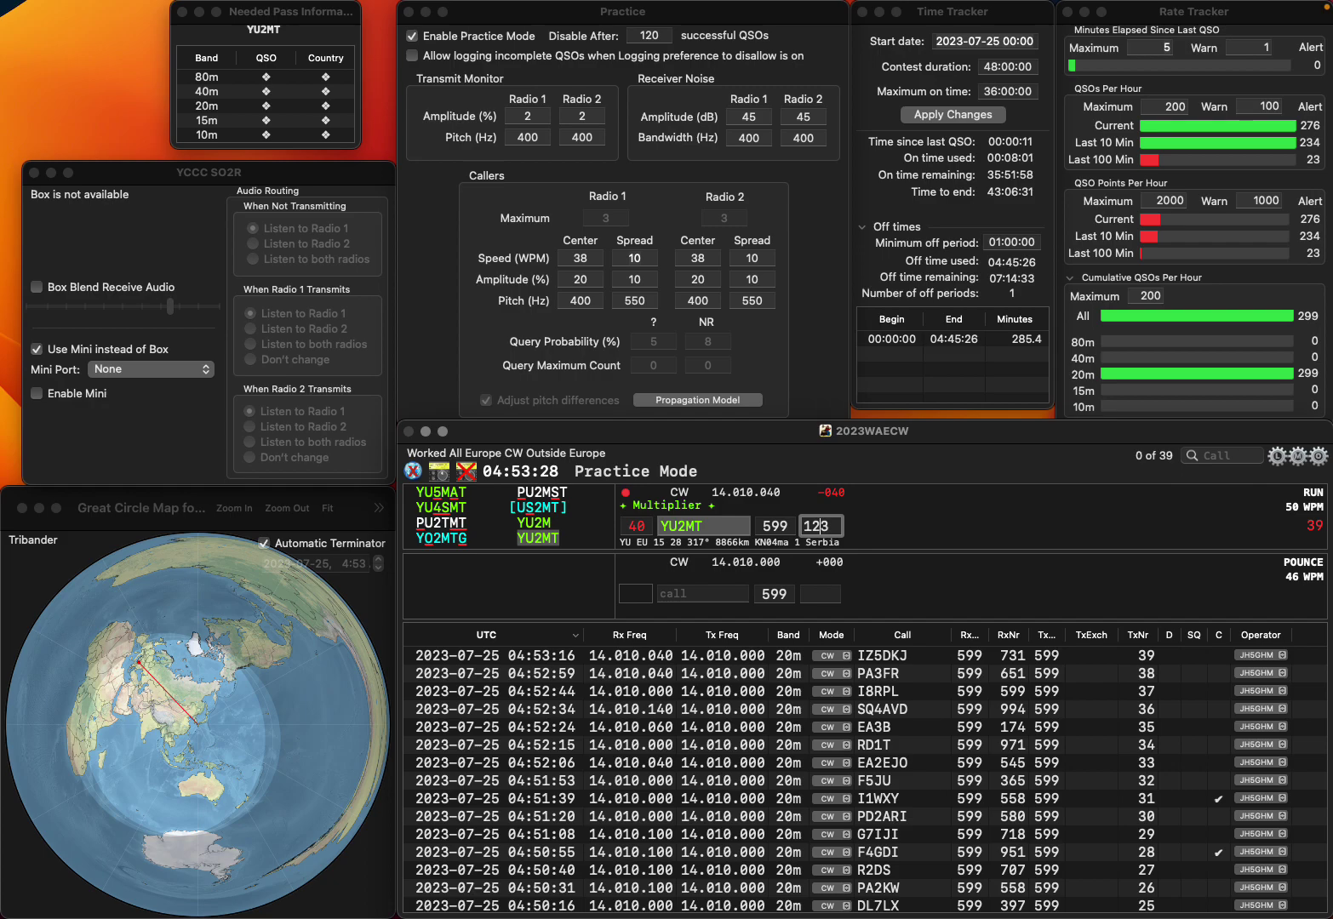
key(Return)
text(IN3)
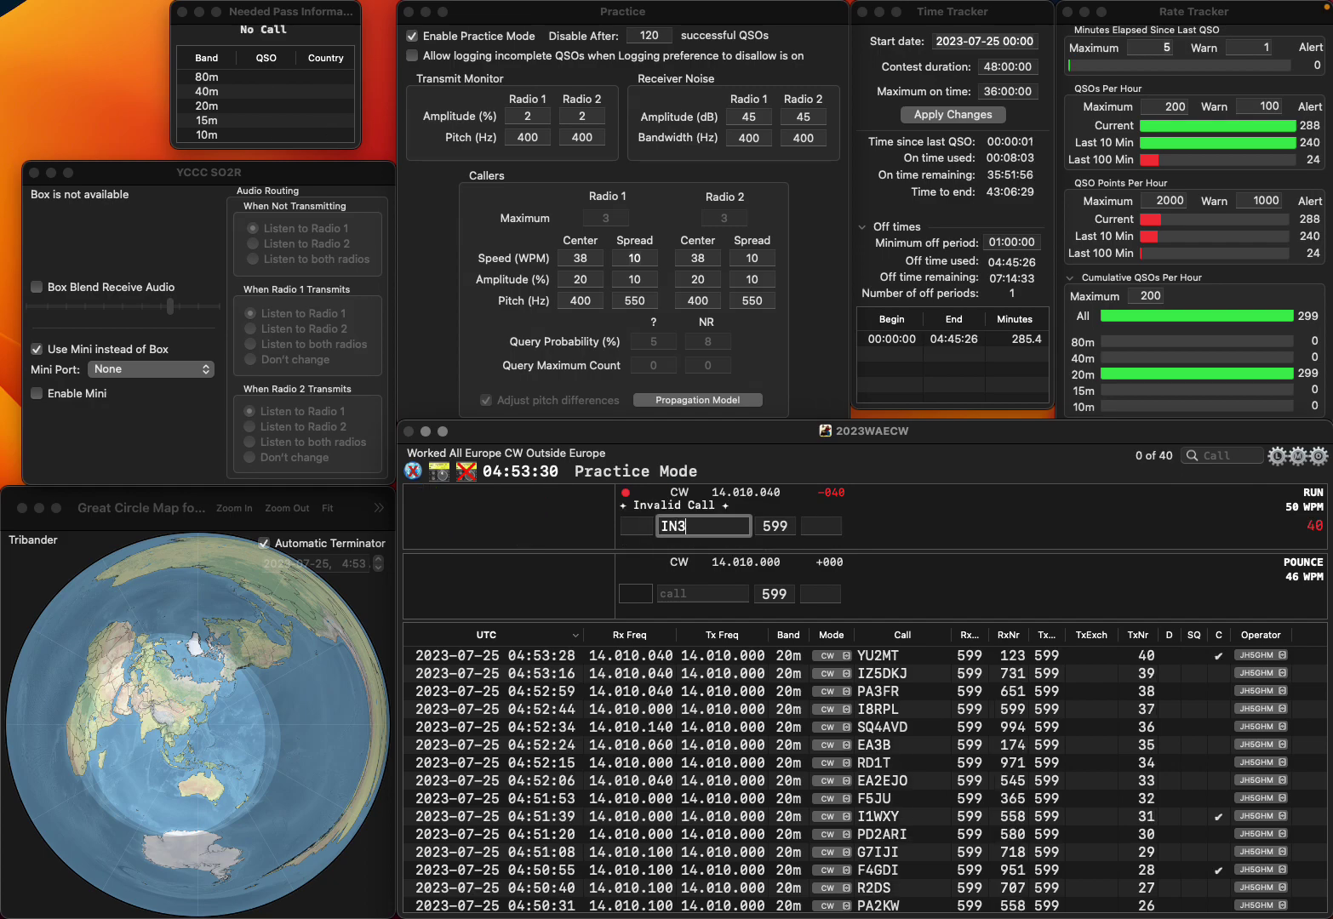
text(Z)
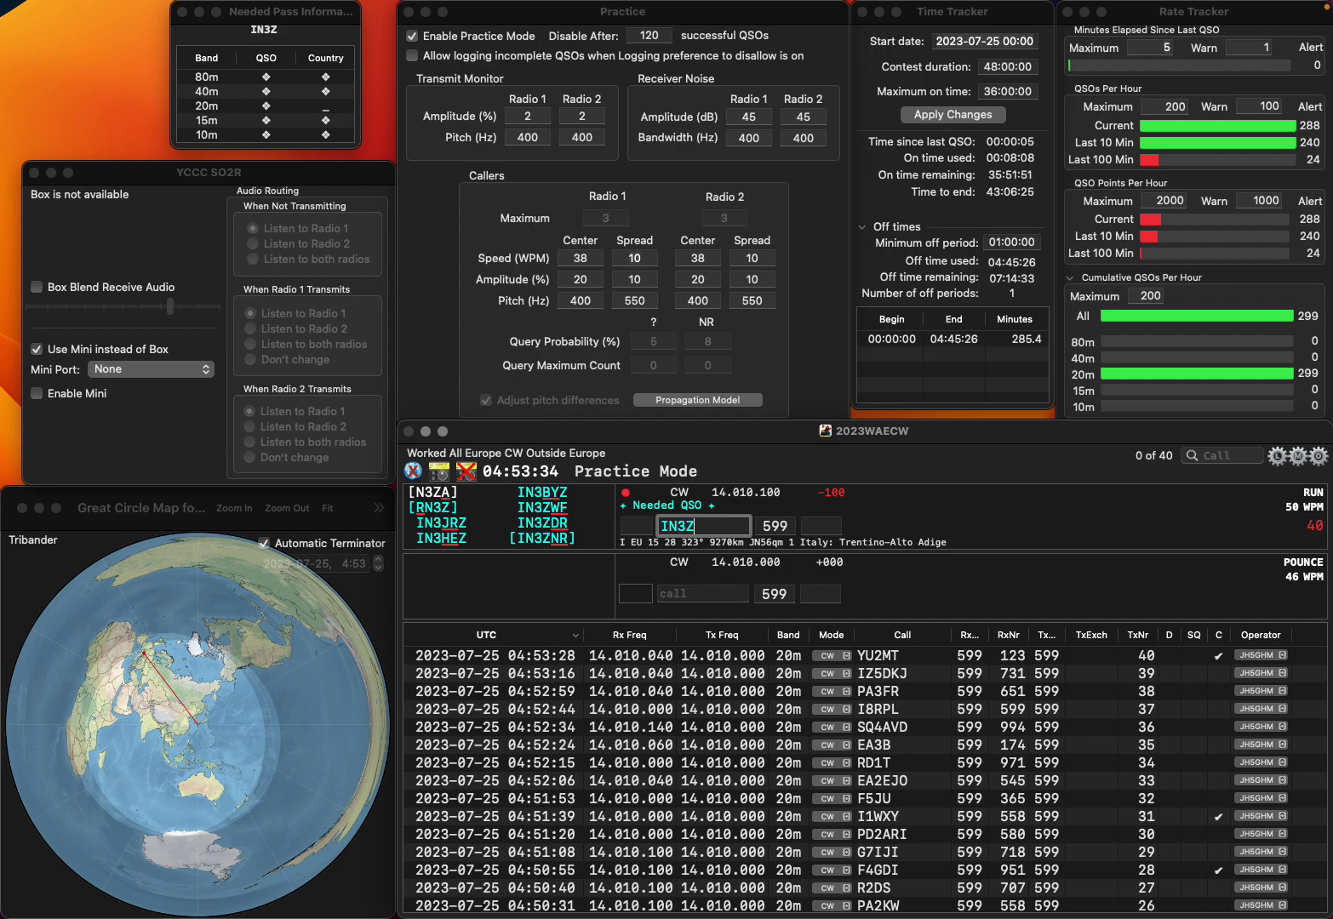
text(DR)
key(Return)
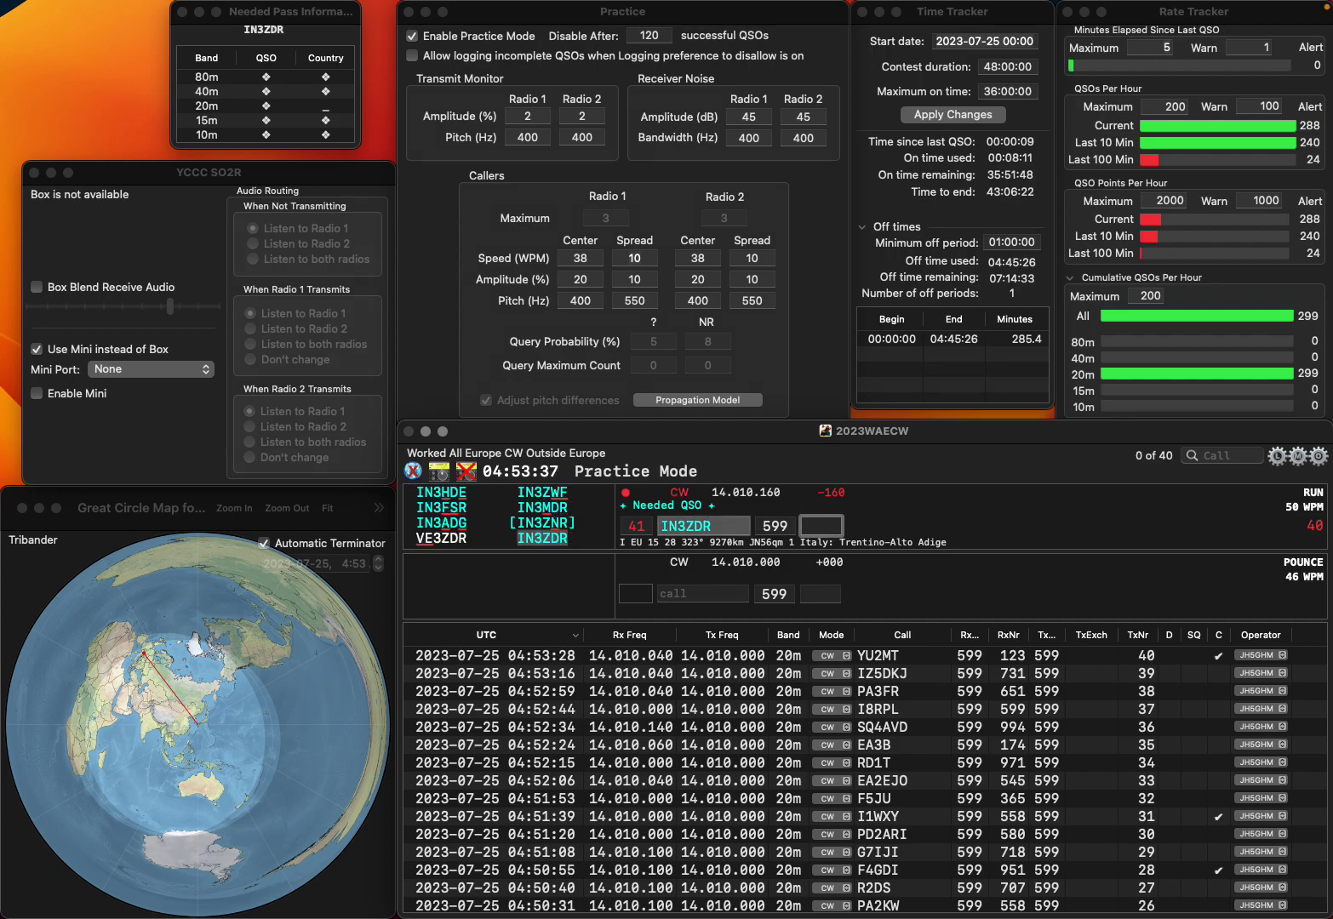
text(782)
key(Return)
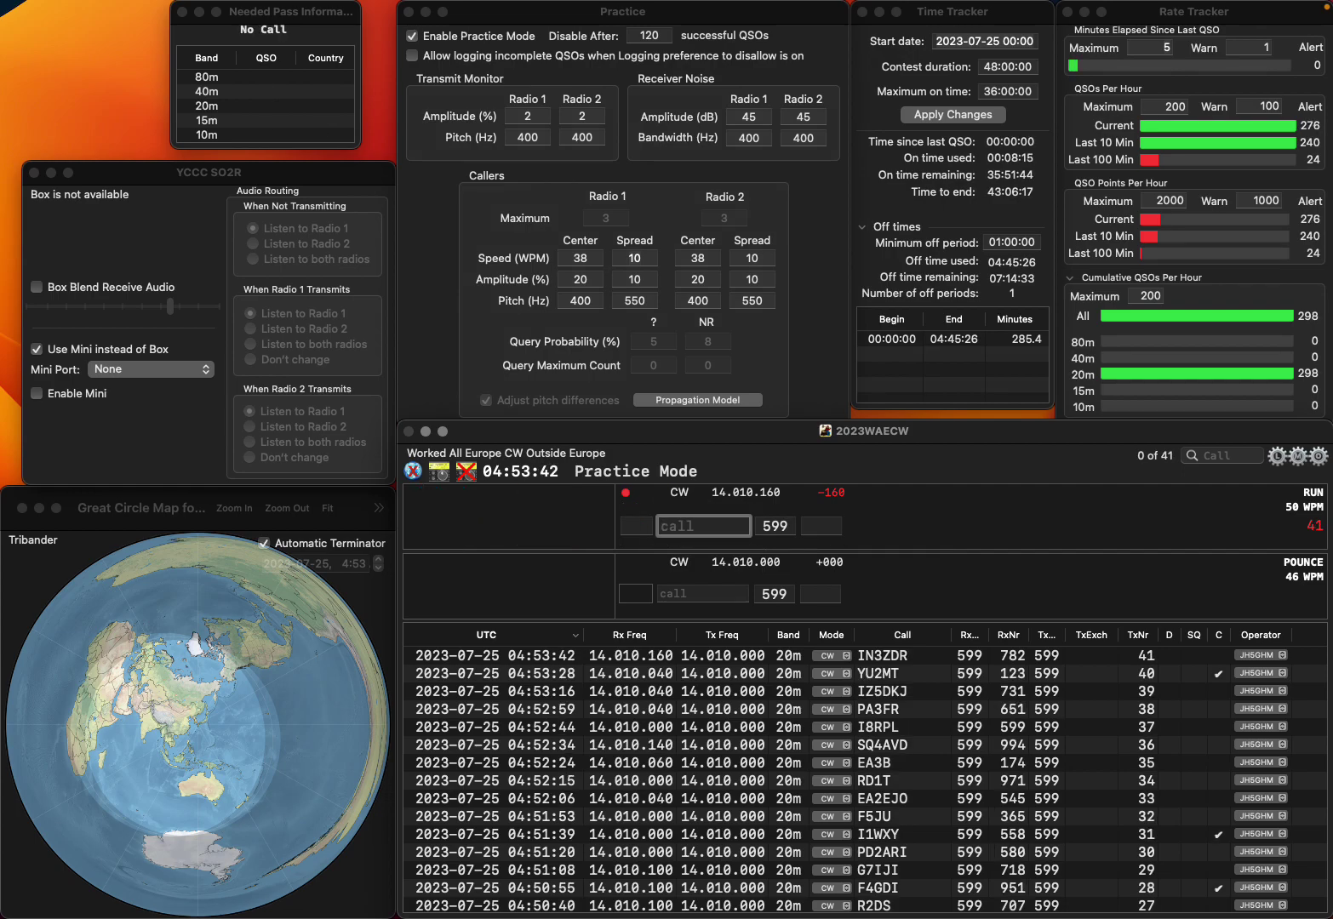
text(SP8A)
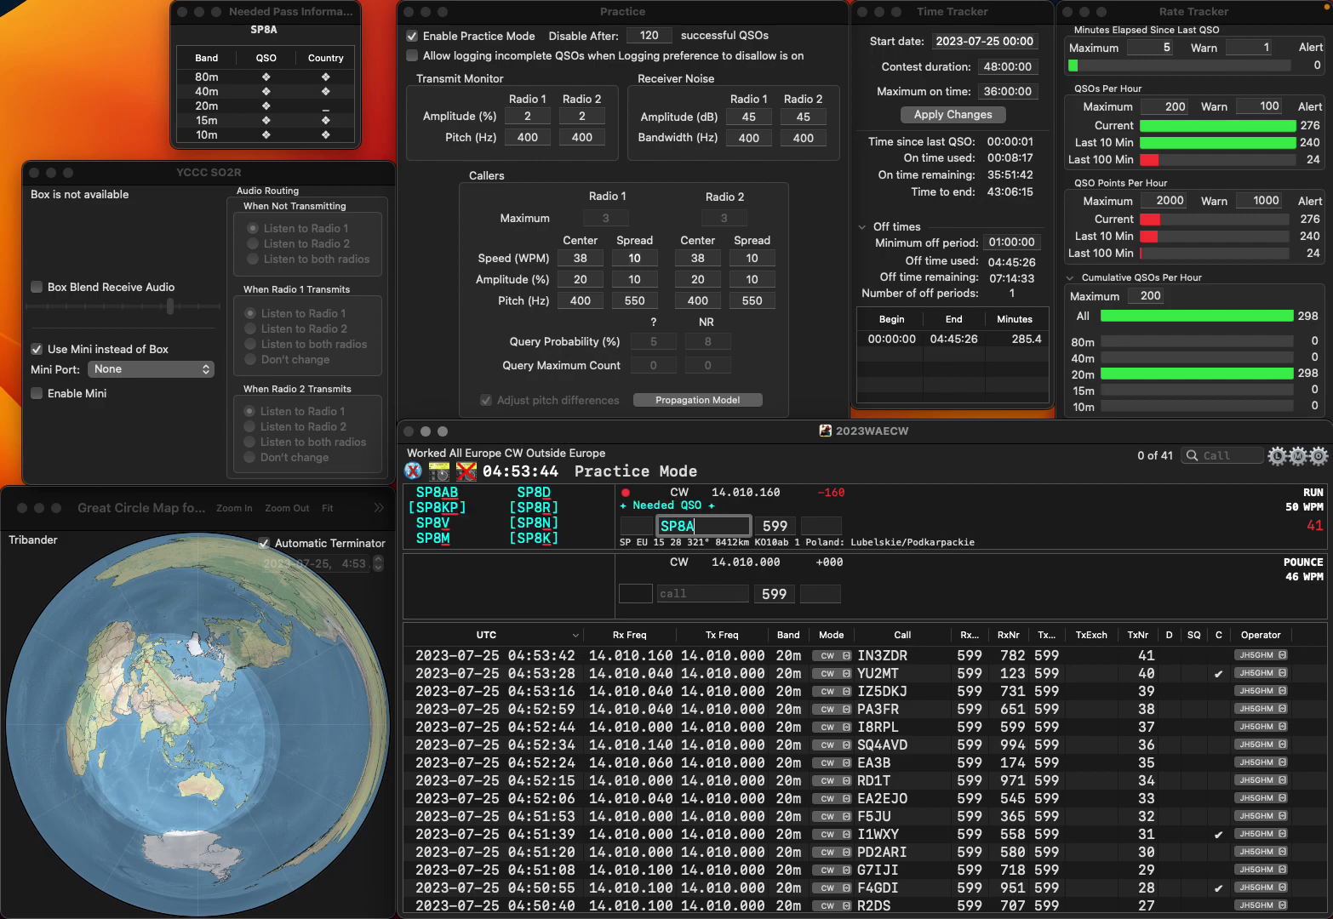
text(JK)
key(Return)
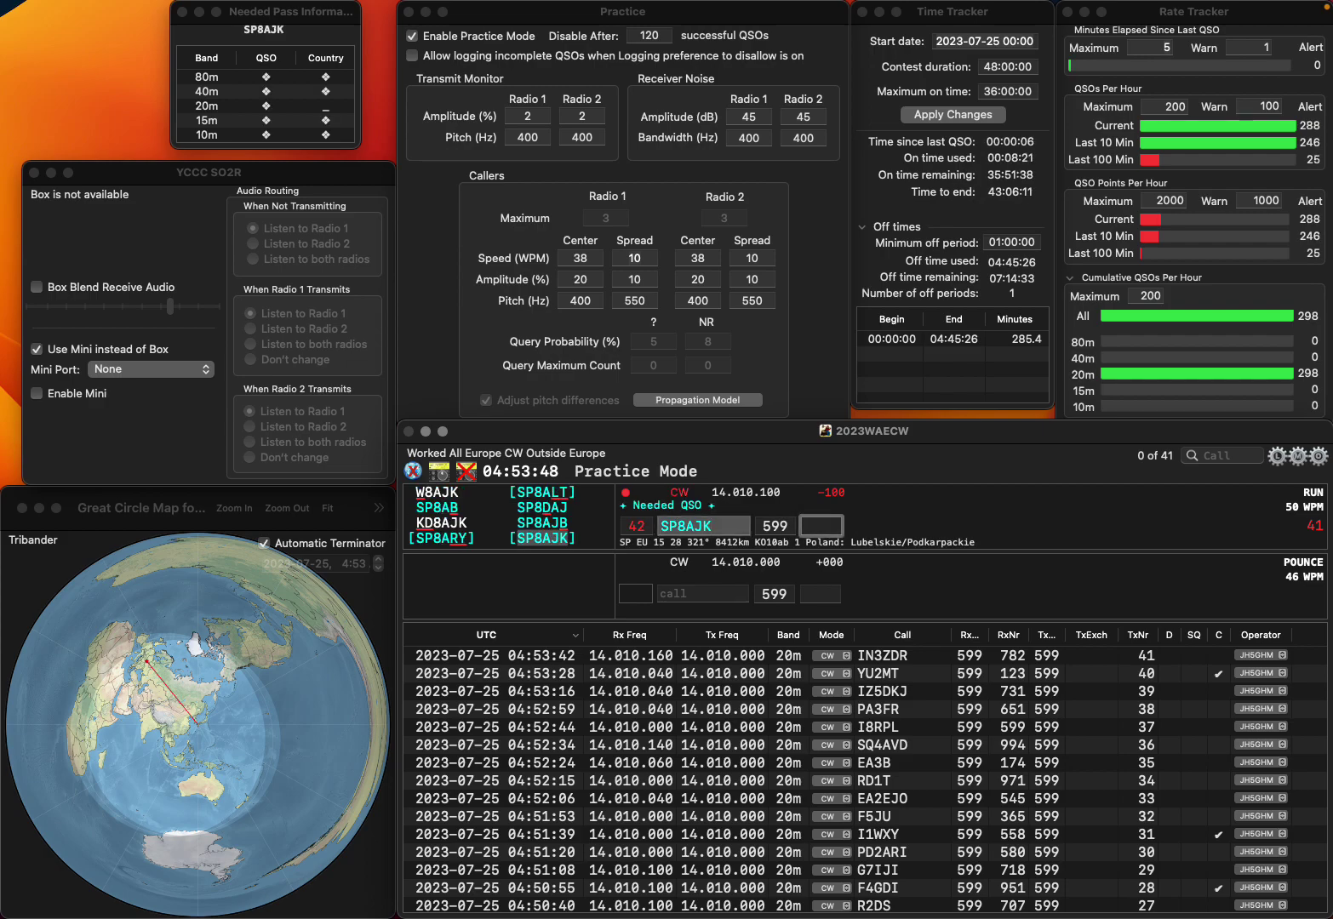
text(732)
key(Return)
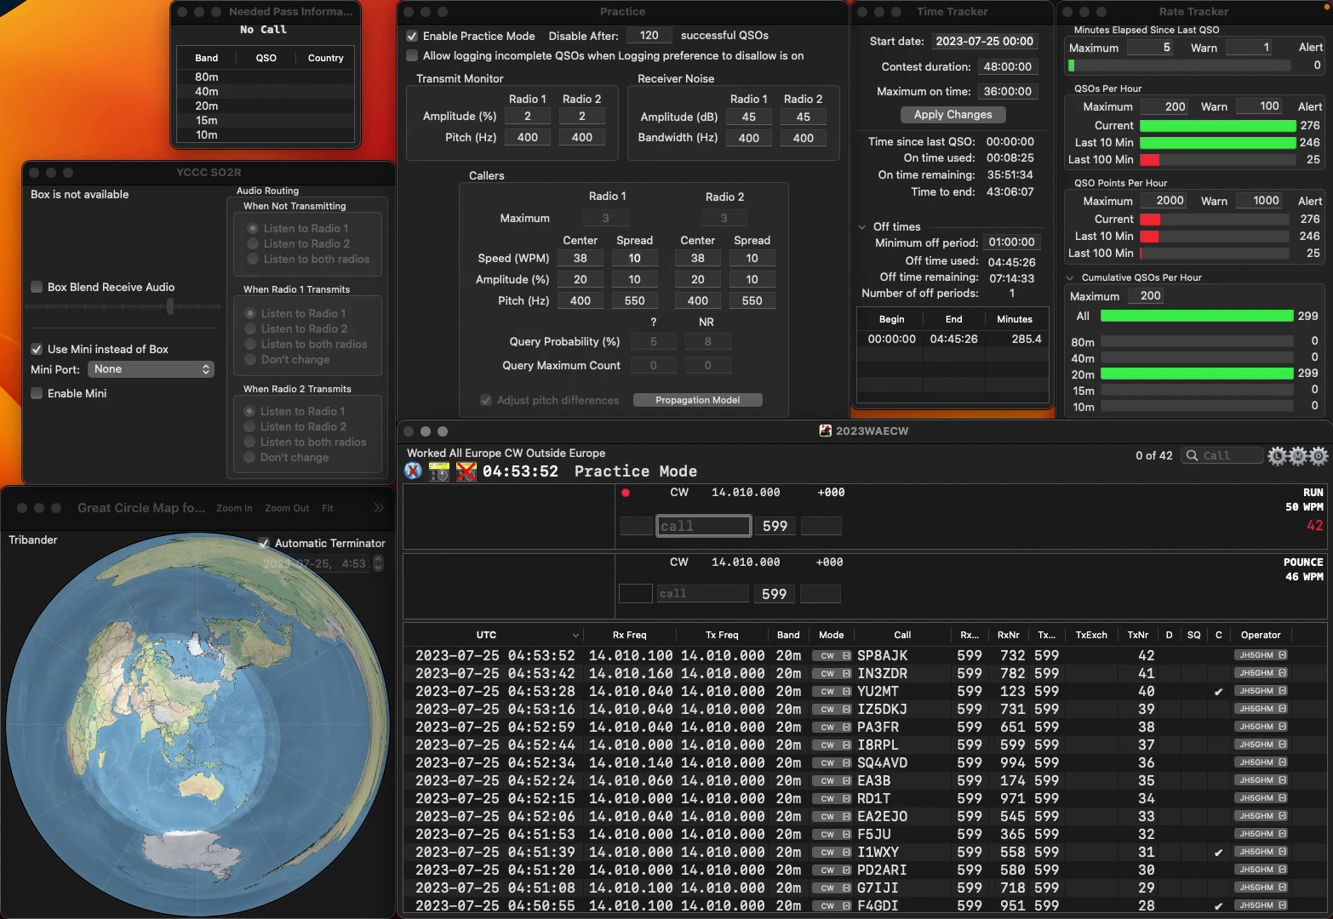
text(DQ)
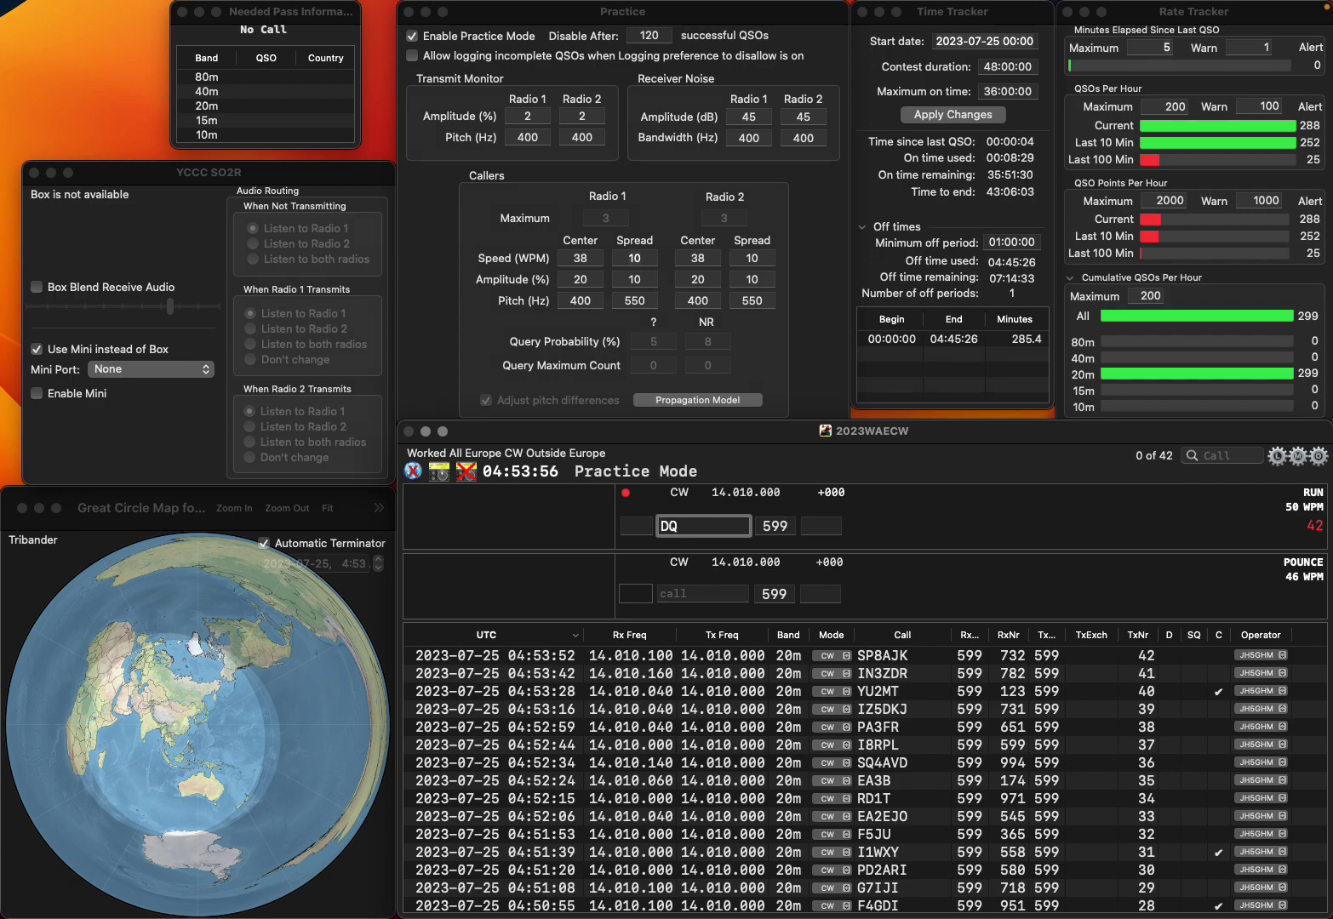
text(0Y)
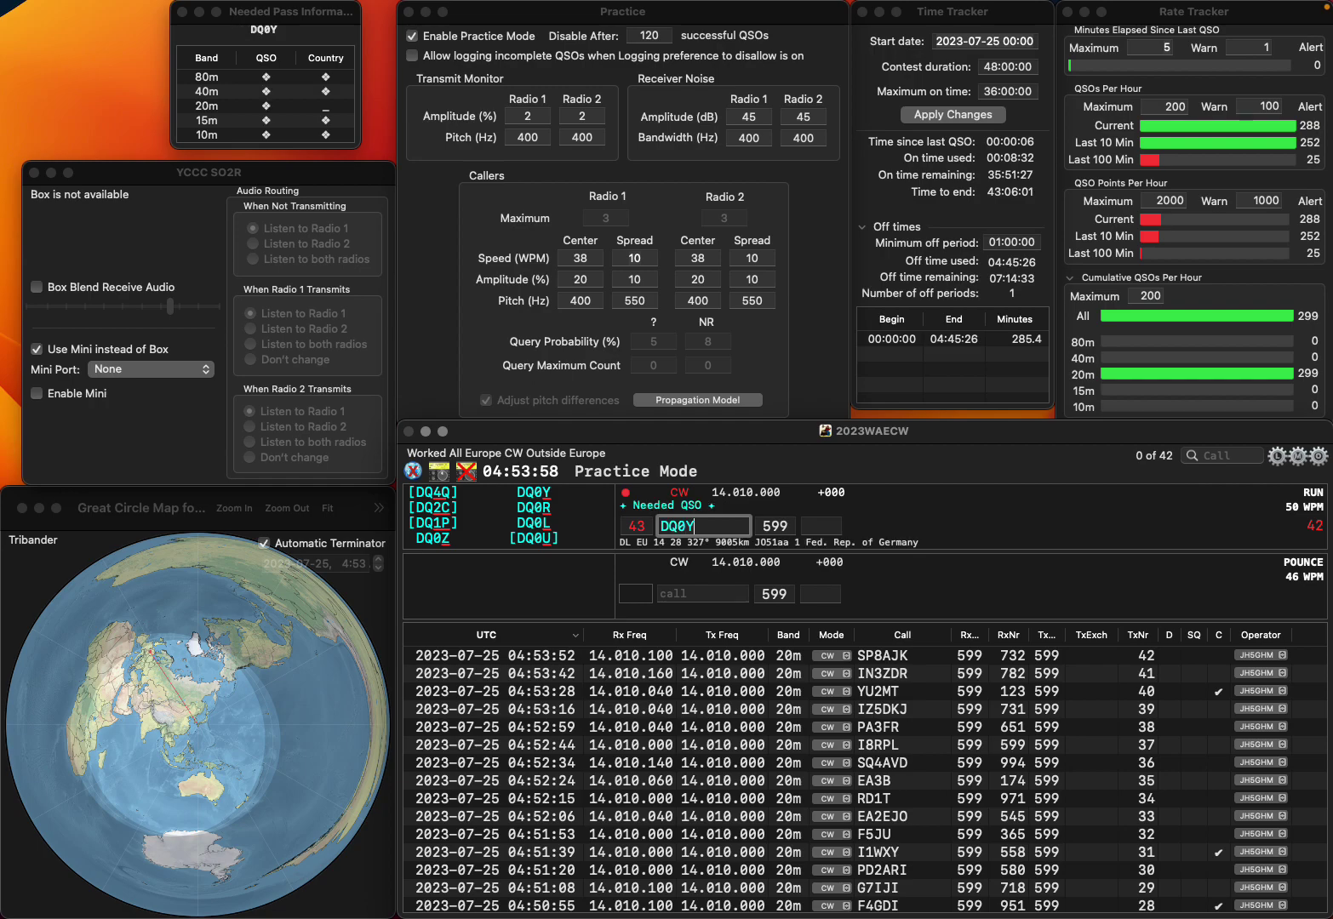
key(space)
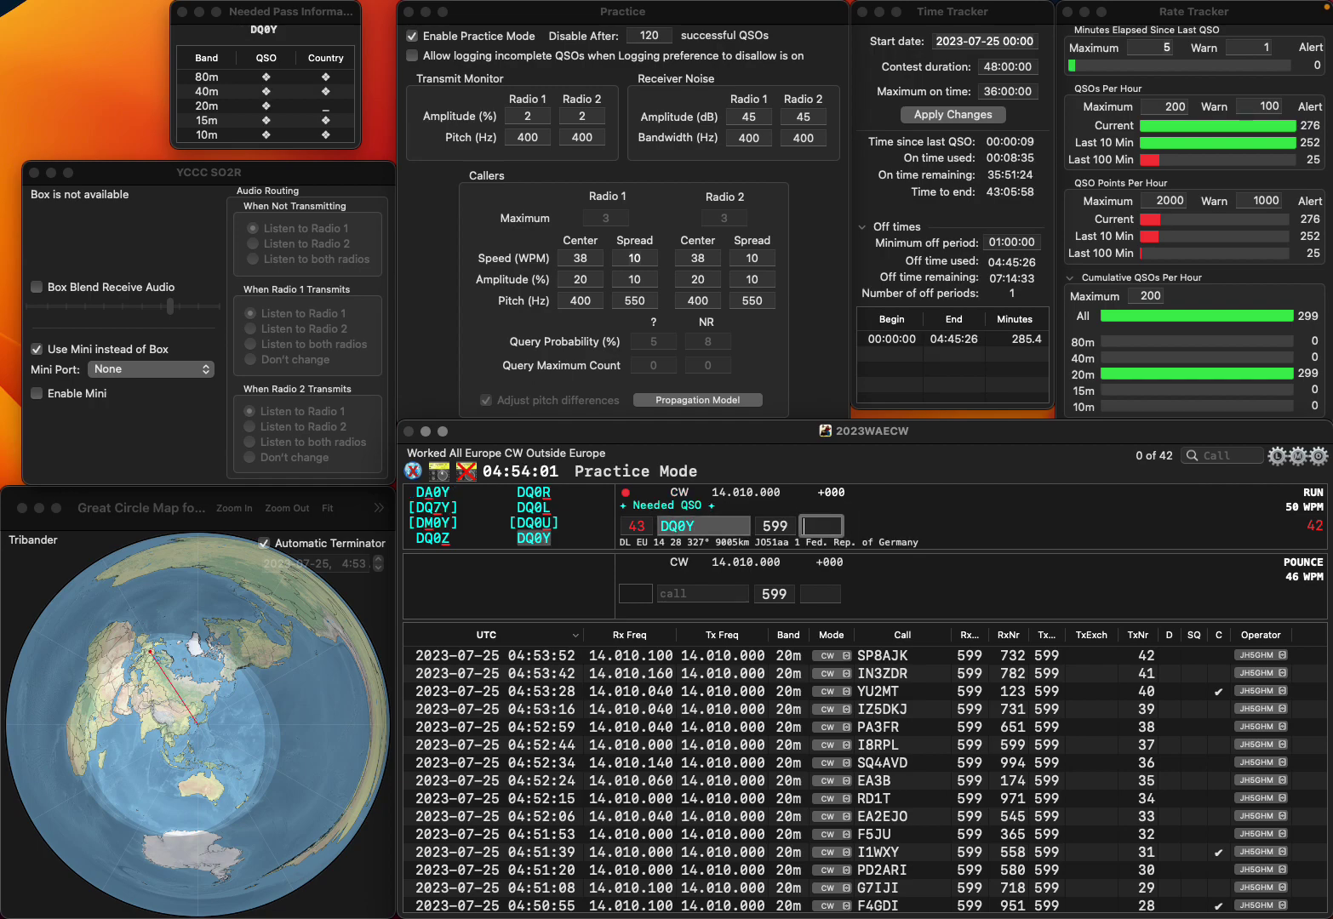
text(187)
key(Return)
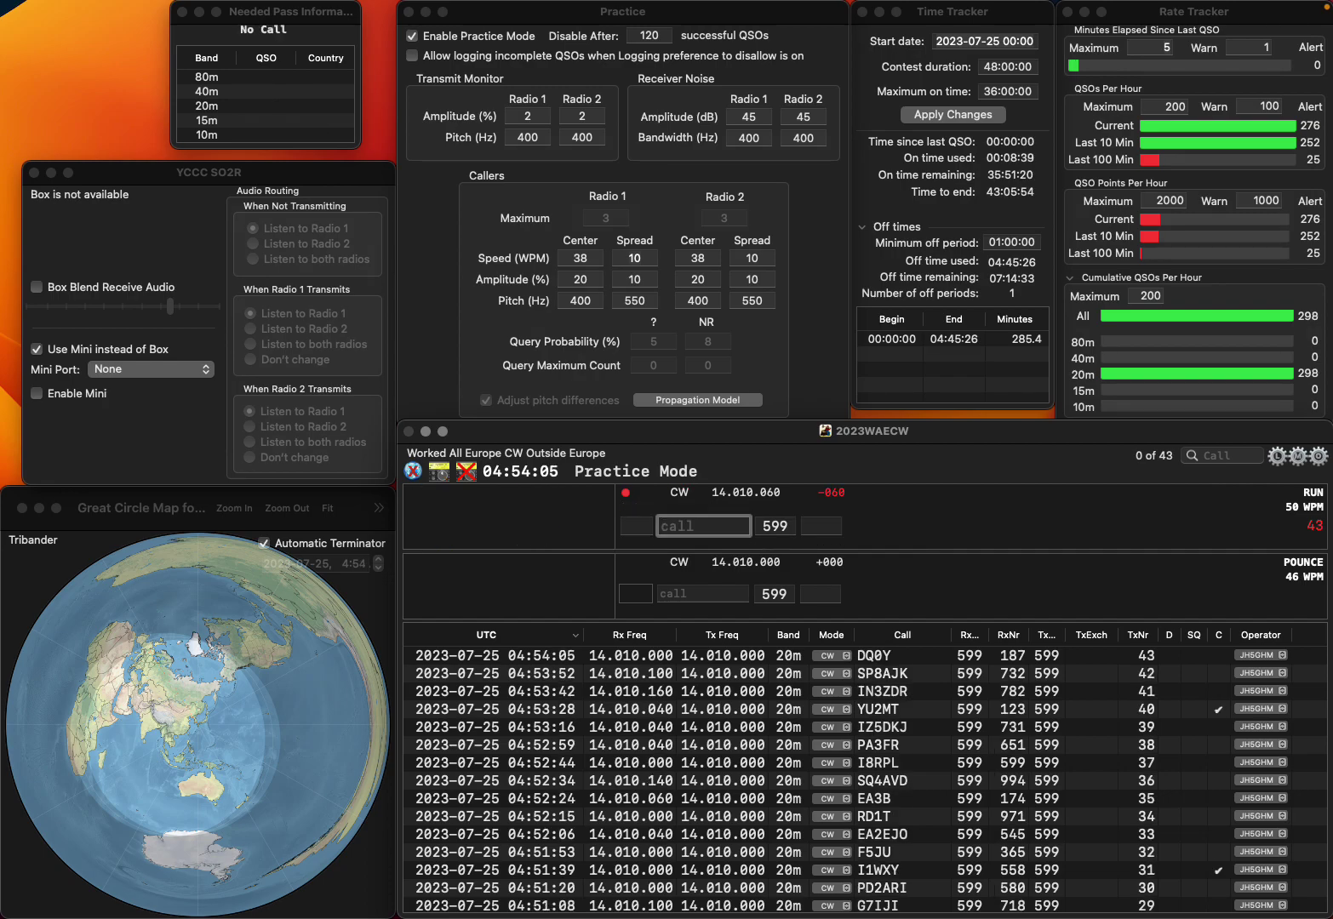
text(2P)
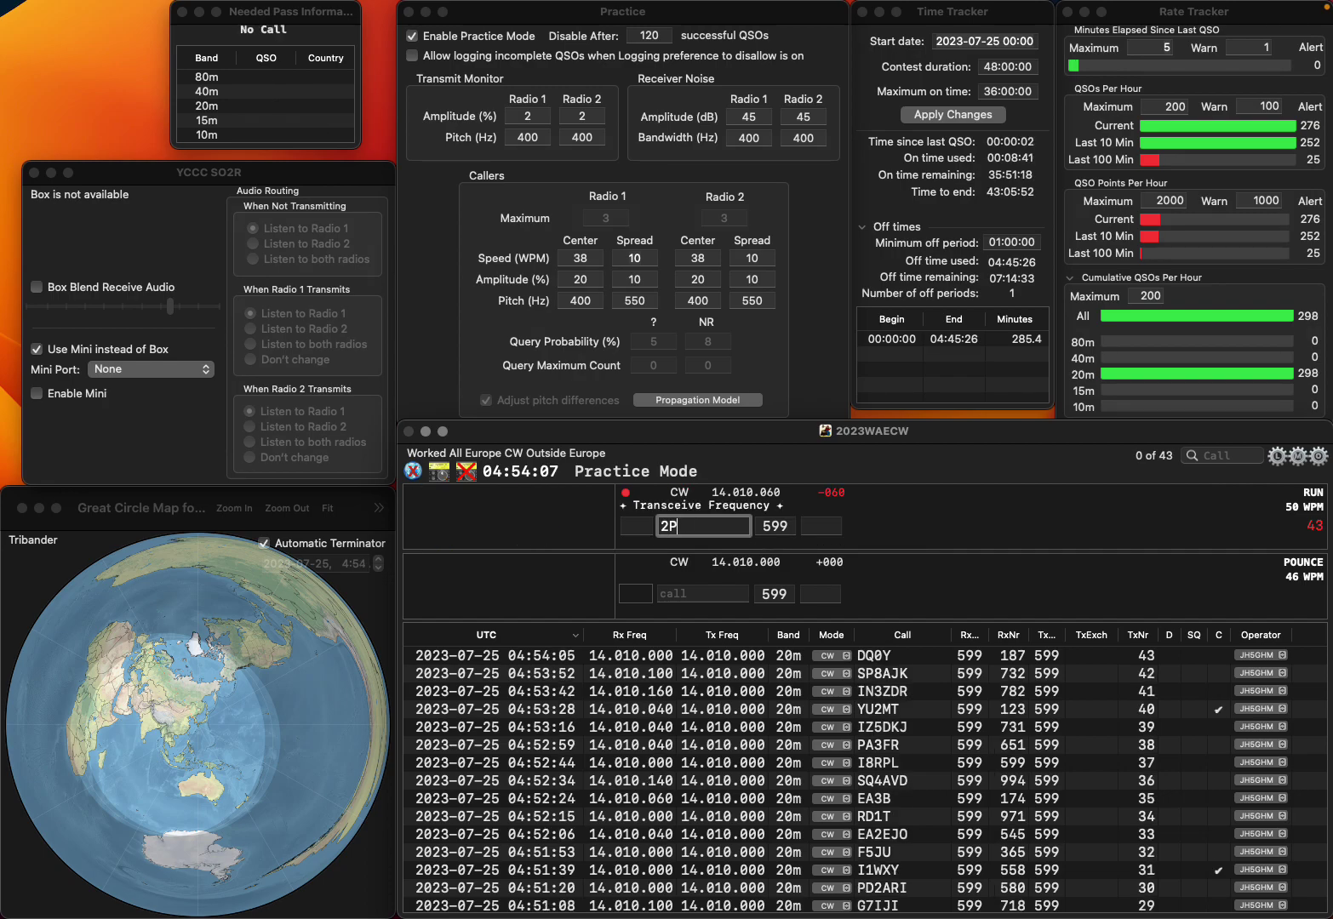
text(MEPA2PME)
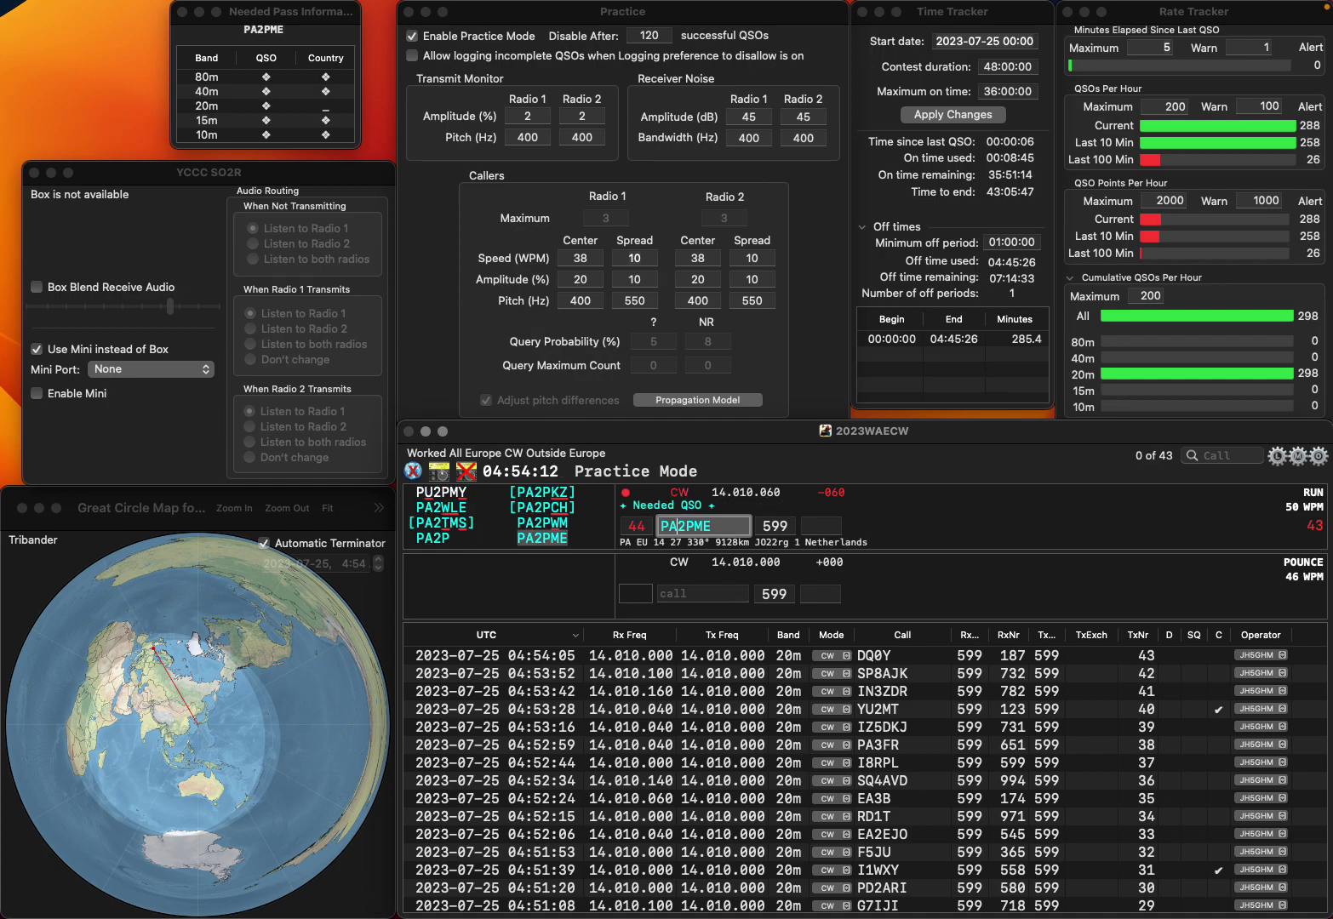
key(space)
text(555)
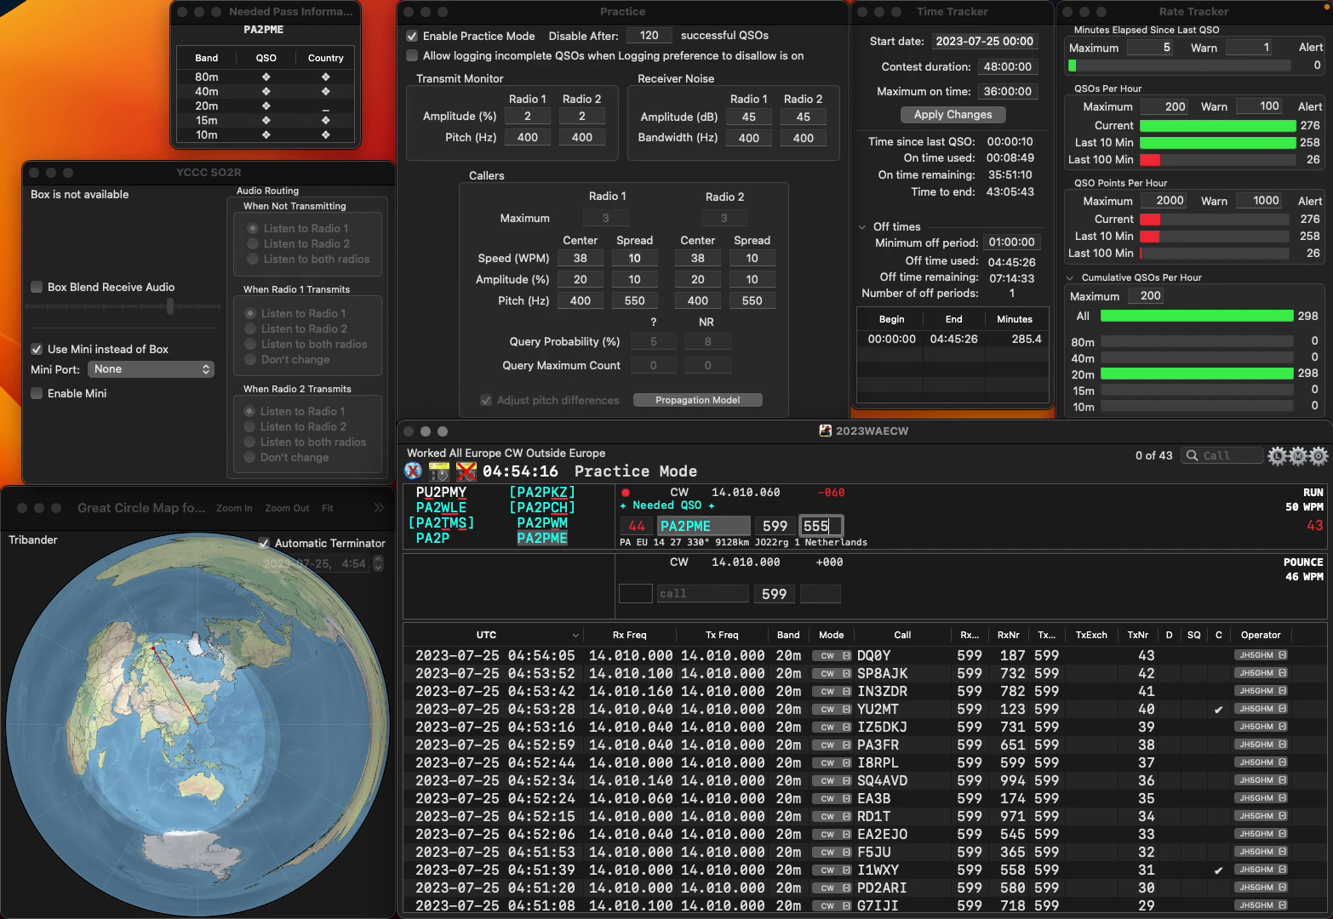
key(Return)
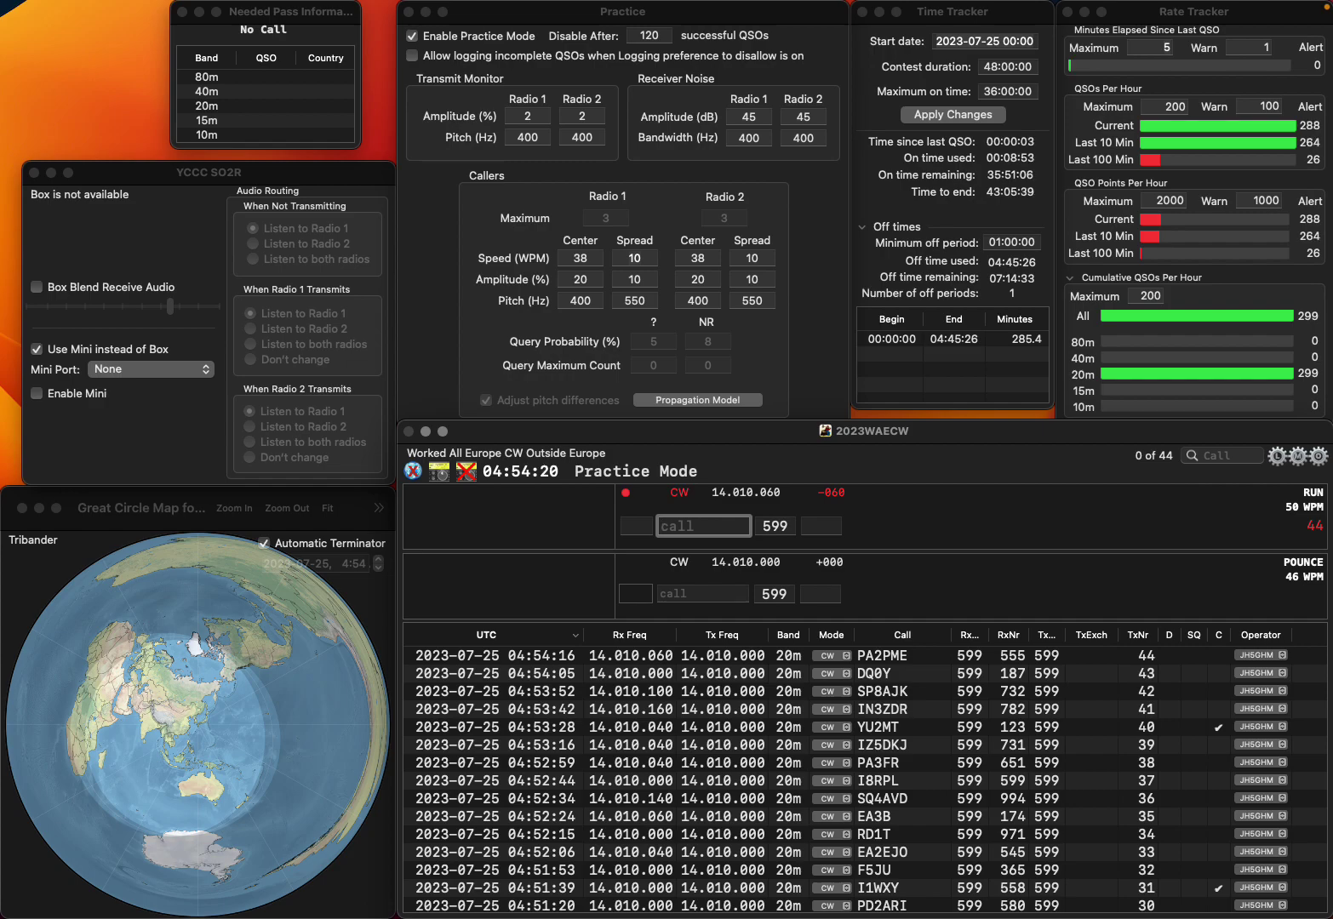
text(IT6OIN)
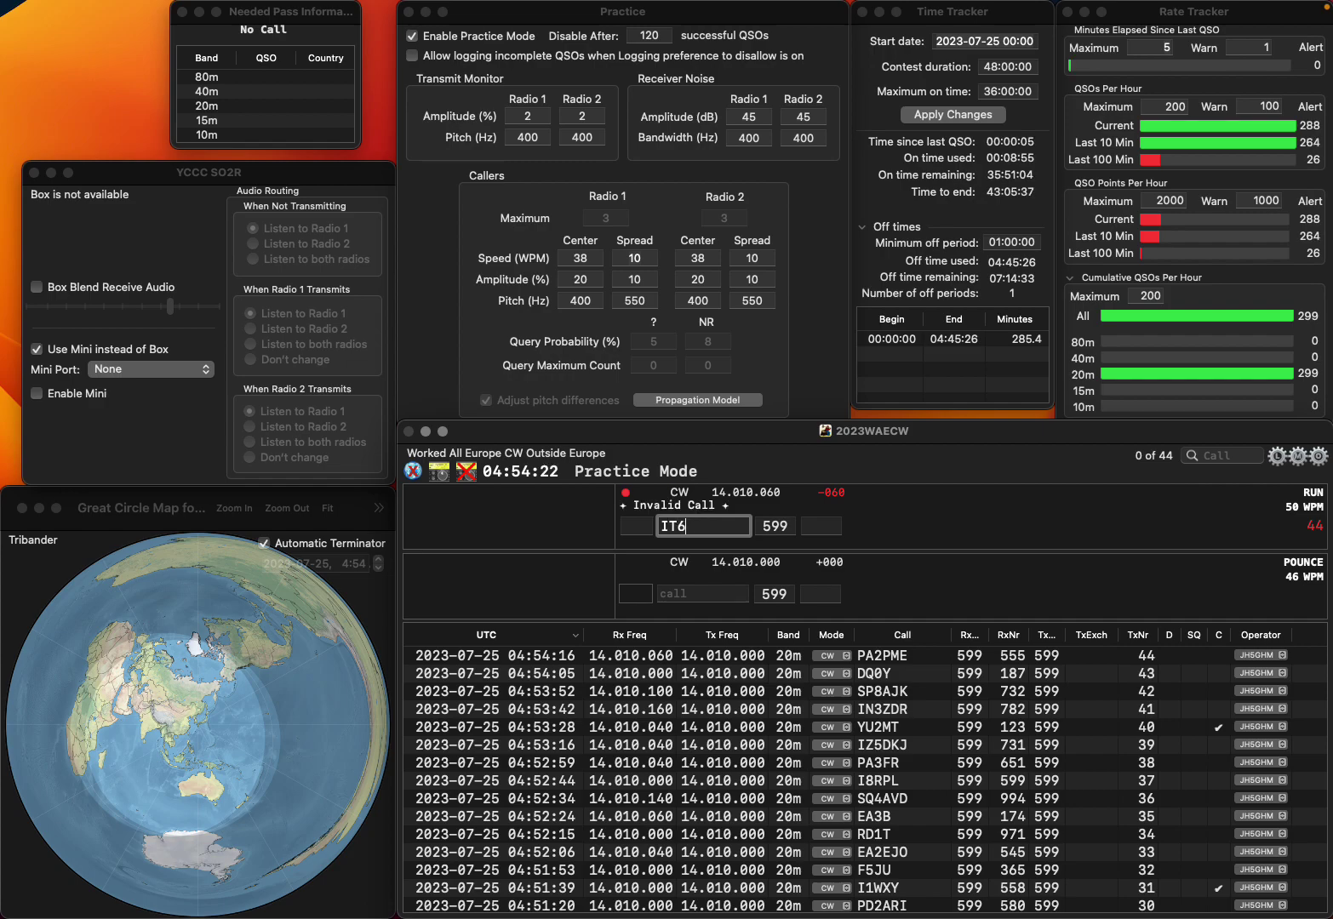
key(Left)
key(Left)
key(Left)
key(Left)
key(BackSpace)
text(K)
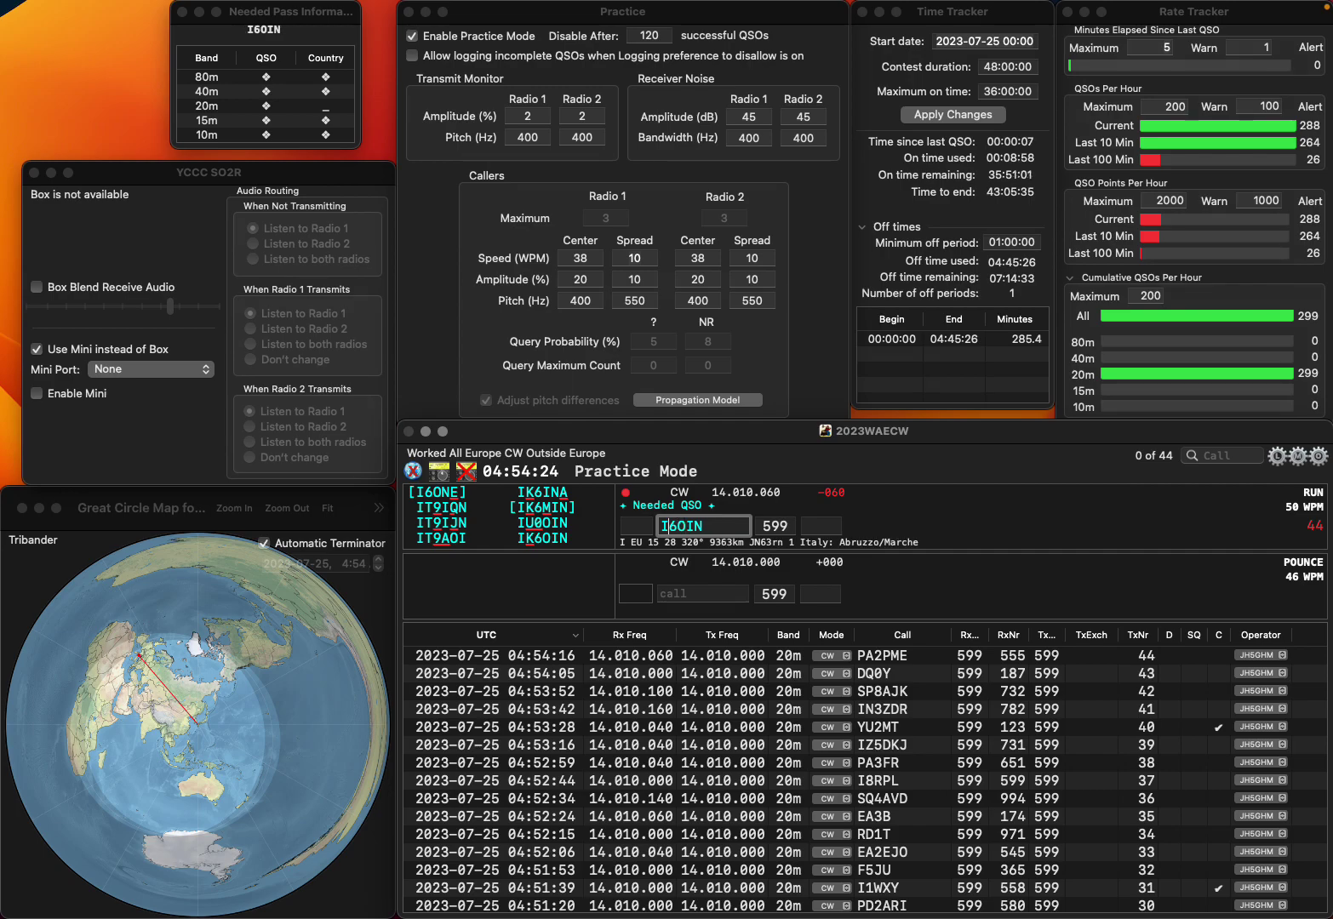
key(space)
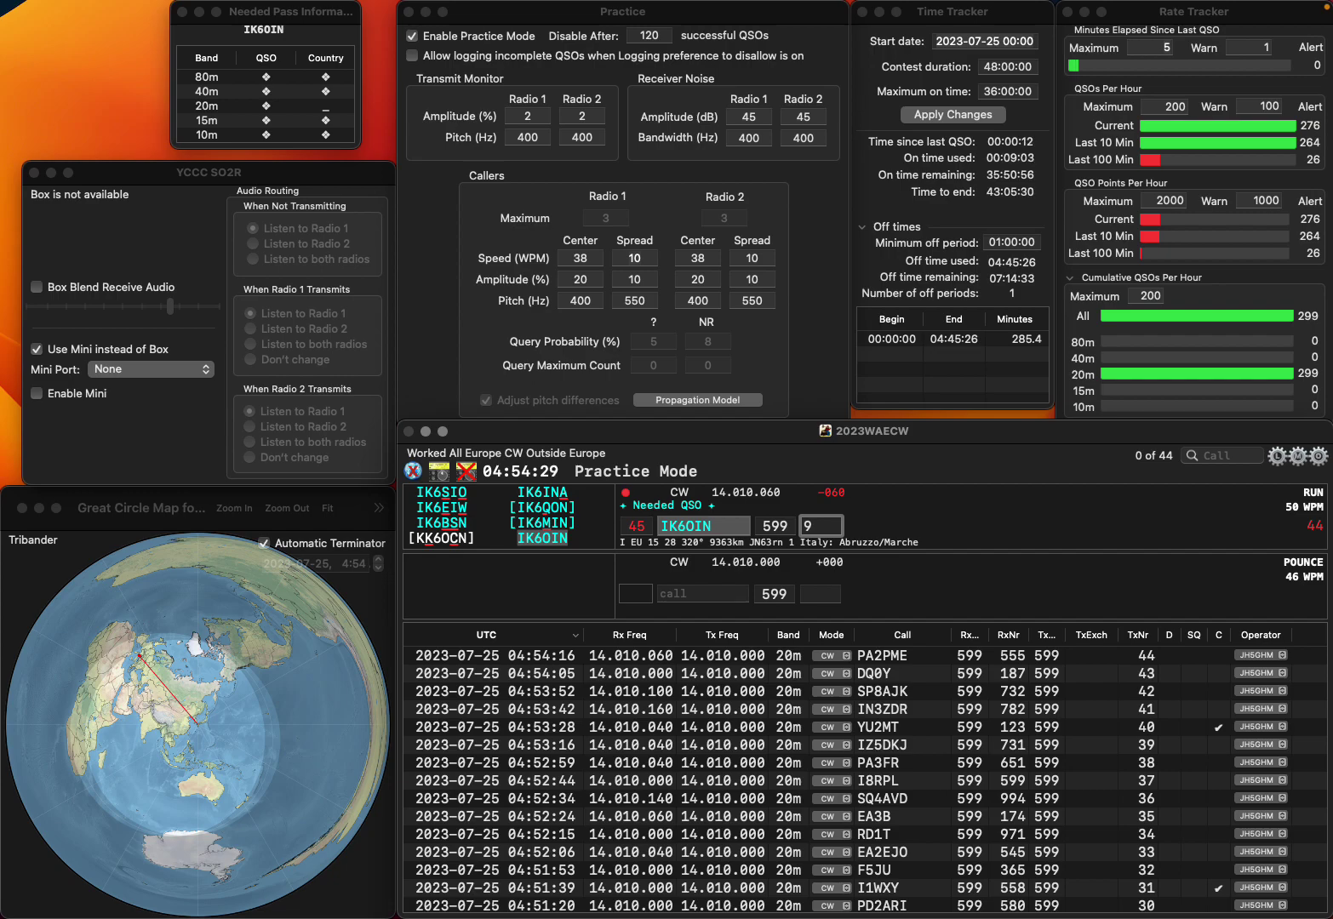
text(3)
key(Return)
text(DL)
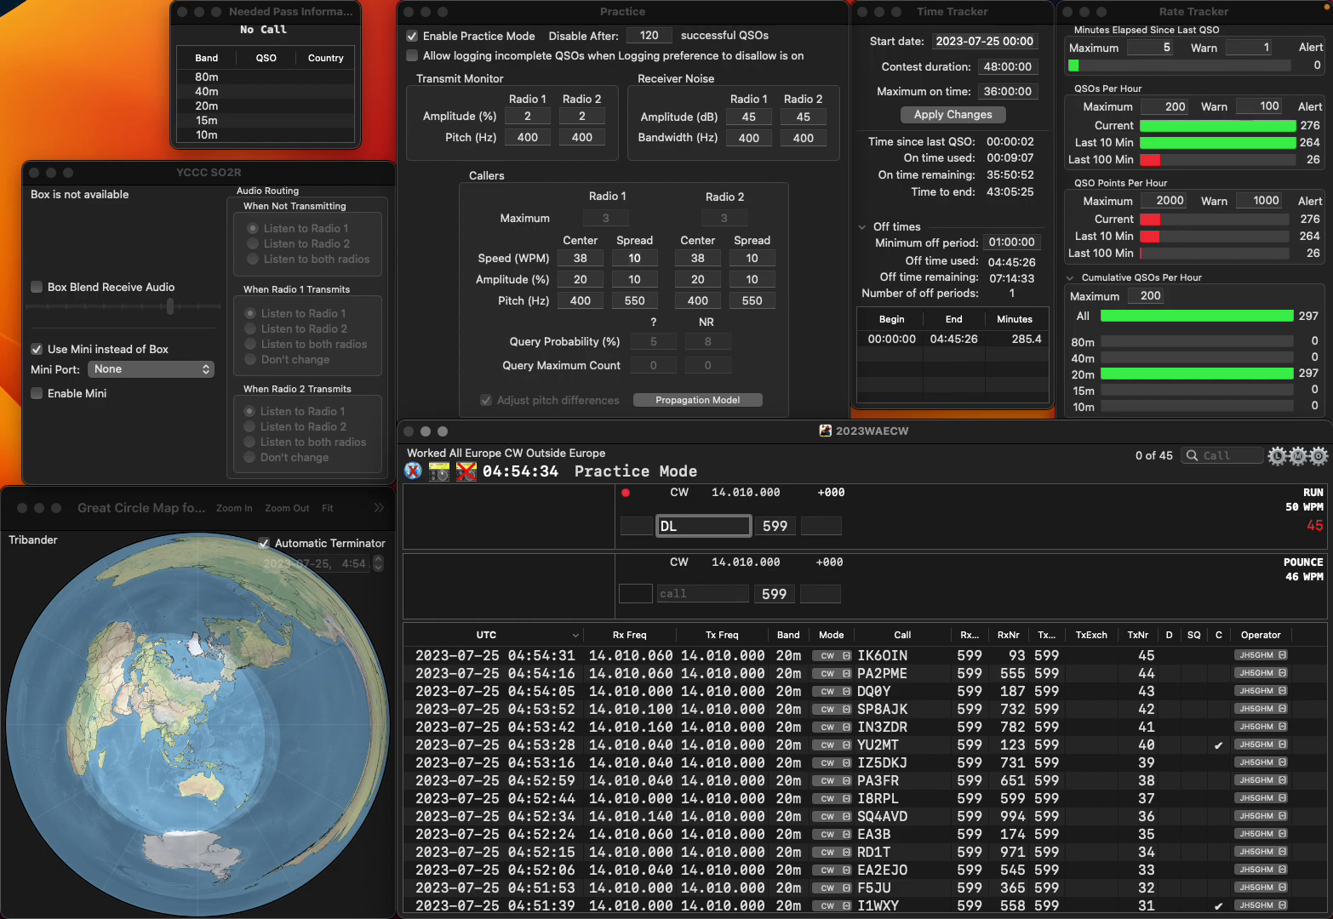
text(5NDD)
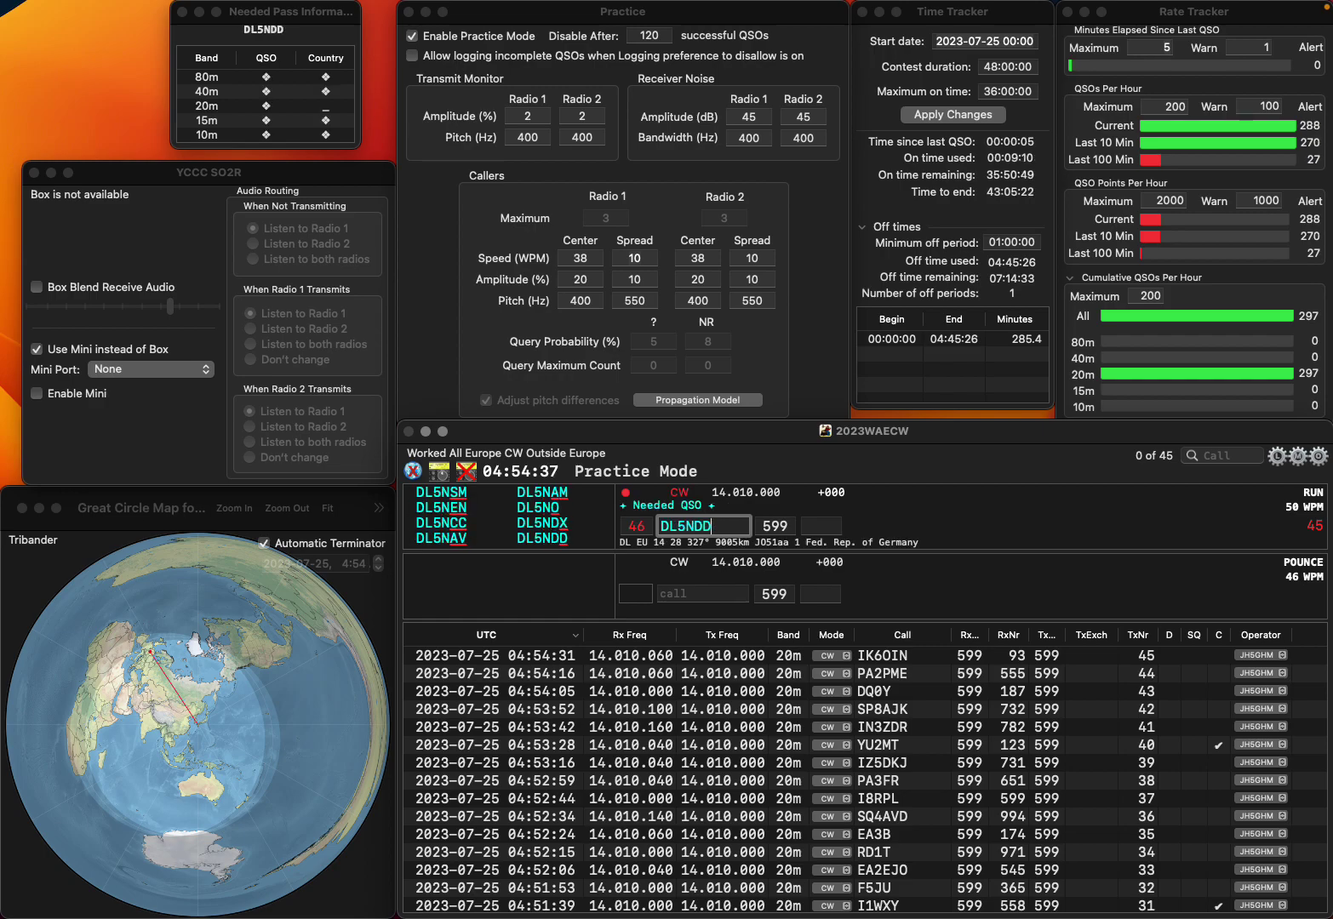
key(Return)
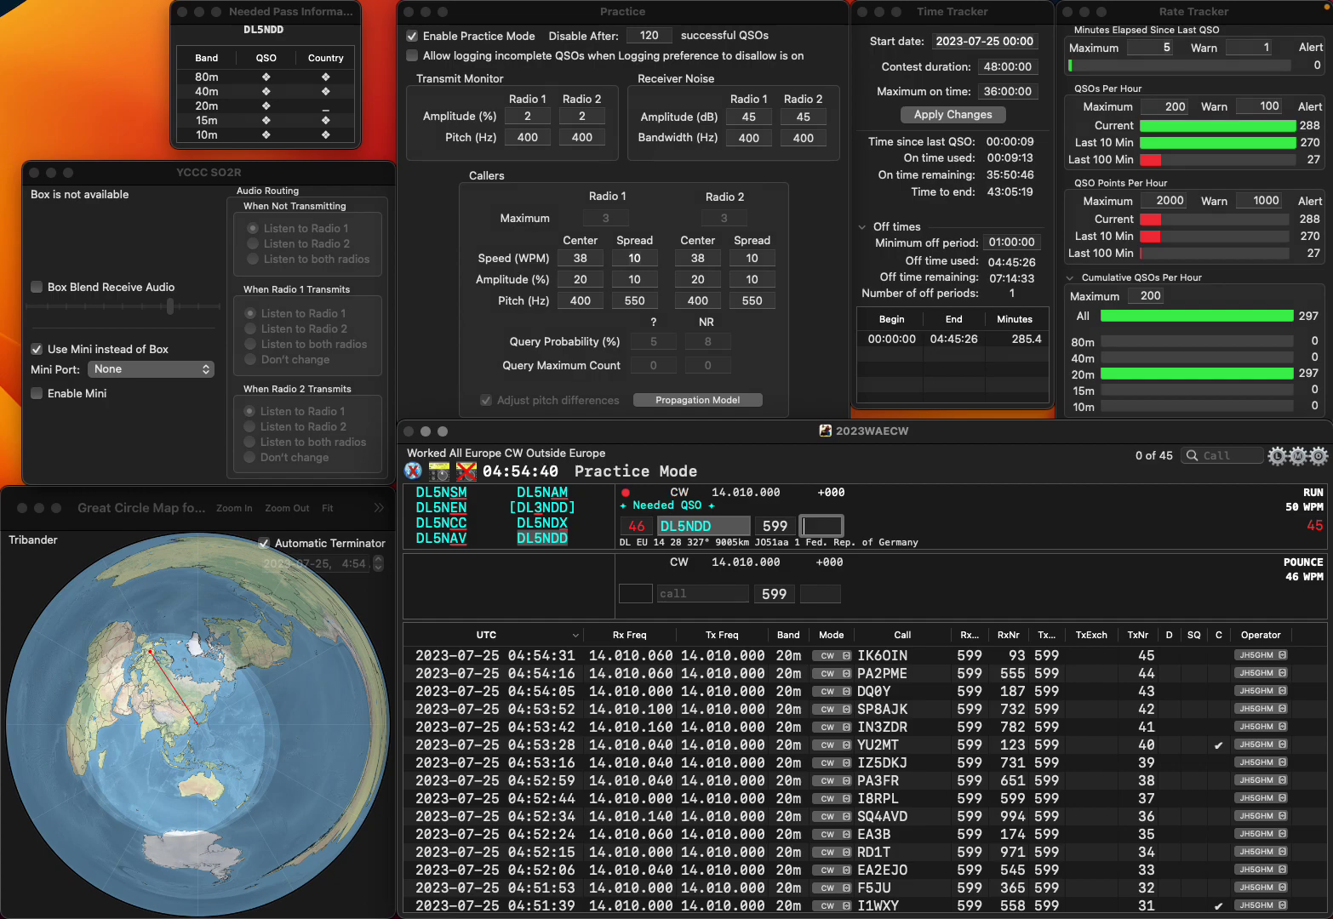
text(361)
key(Return)
Adjust the run radio's receive frequency and answer the next caller as HA2MM
text(HA)
key(Up)
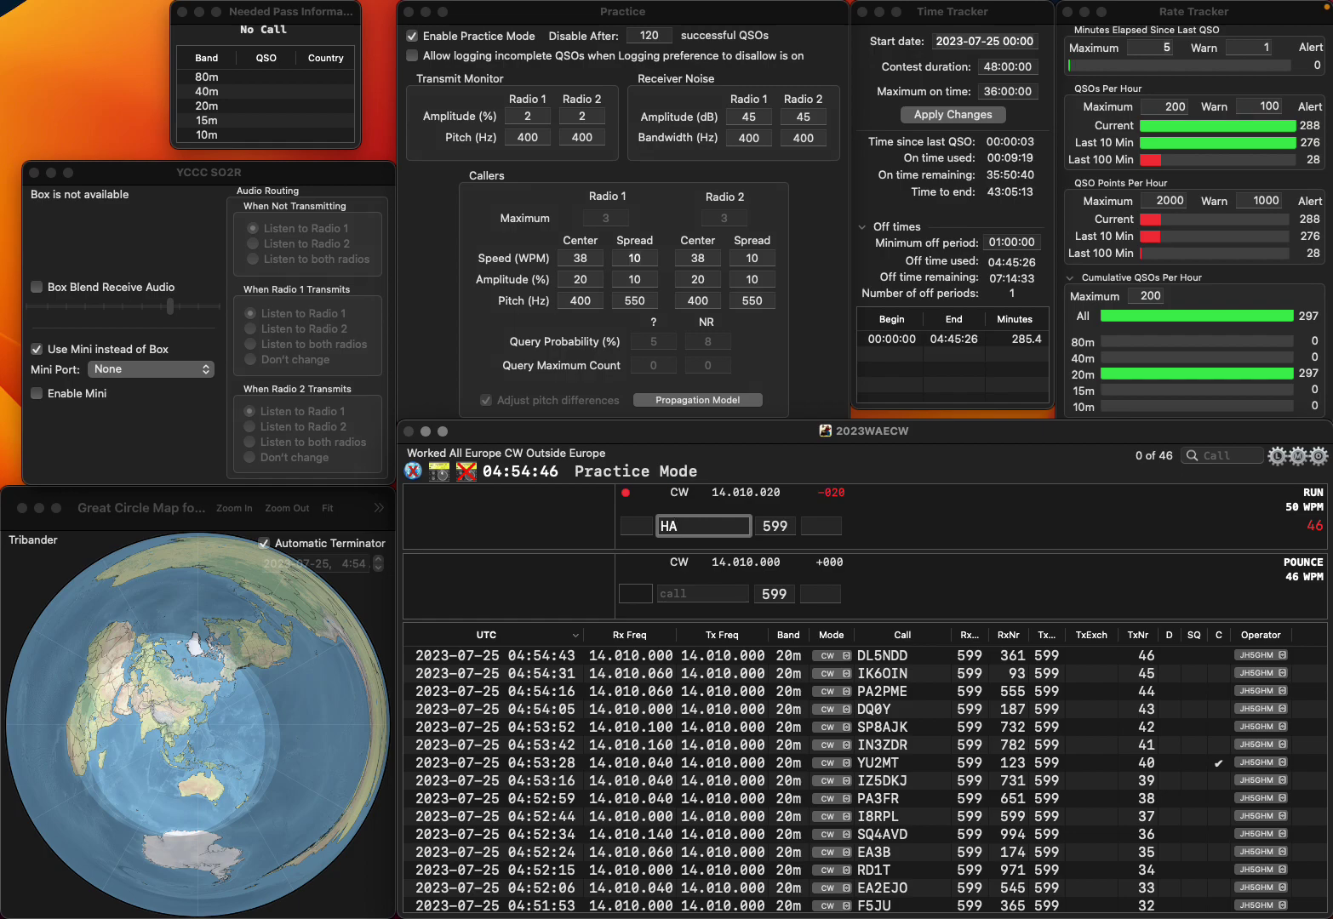
key(Up)
key(Up)
text(MM)
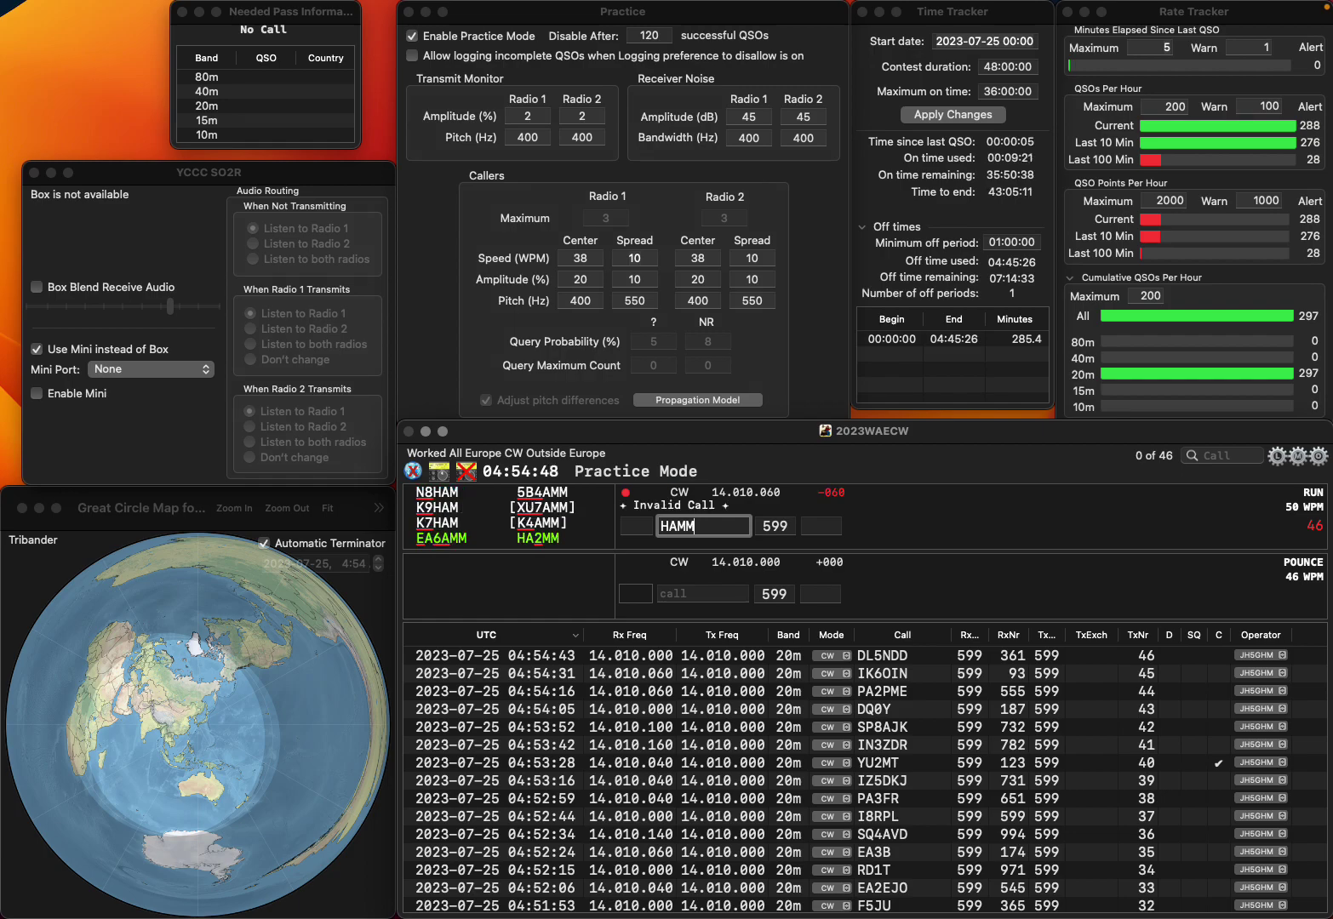
text(2)
key(Return)
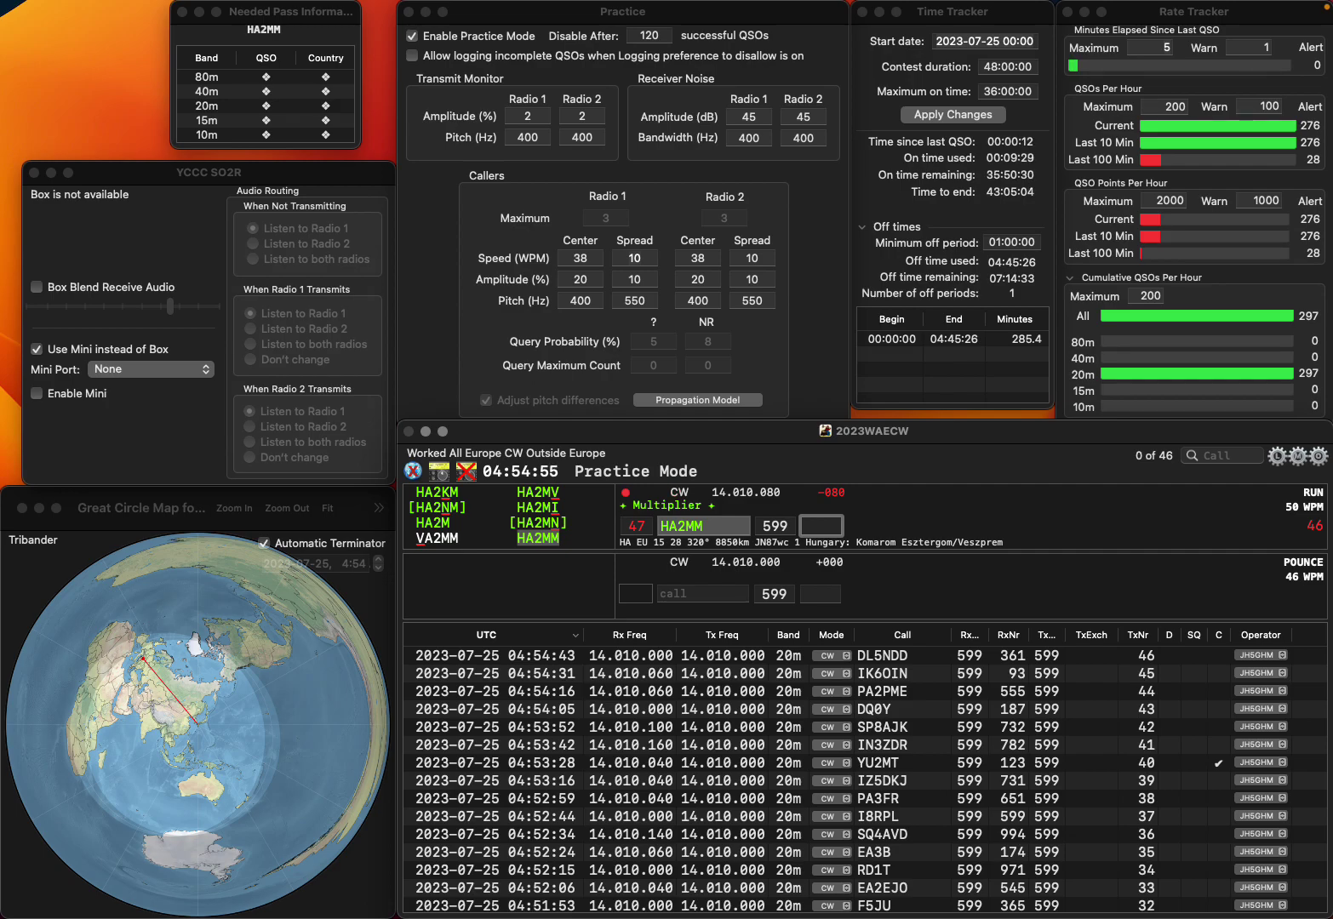
Correct the entered call to HA2ZB and log the contact with received number 897
click(686, 527)
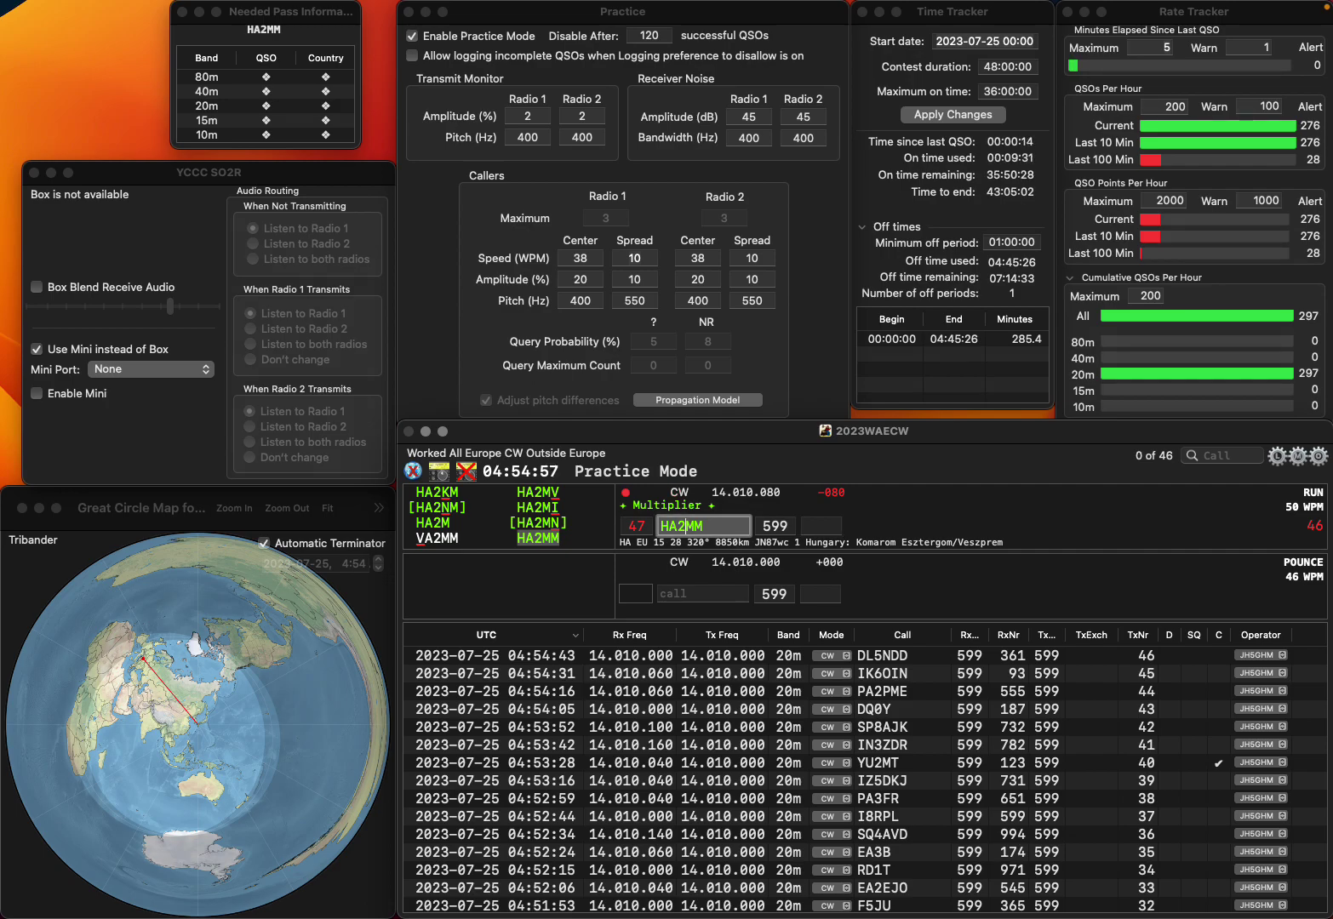
key(Delete)
key(Delete)
text(ZB)
key(Tab)
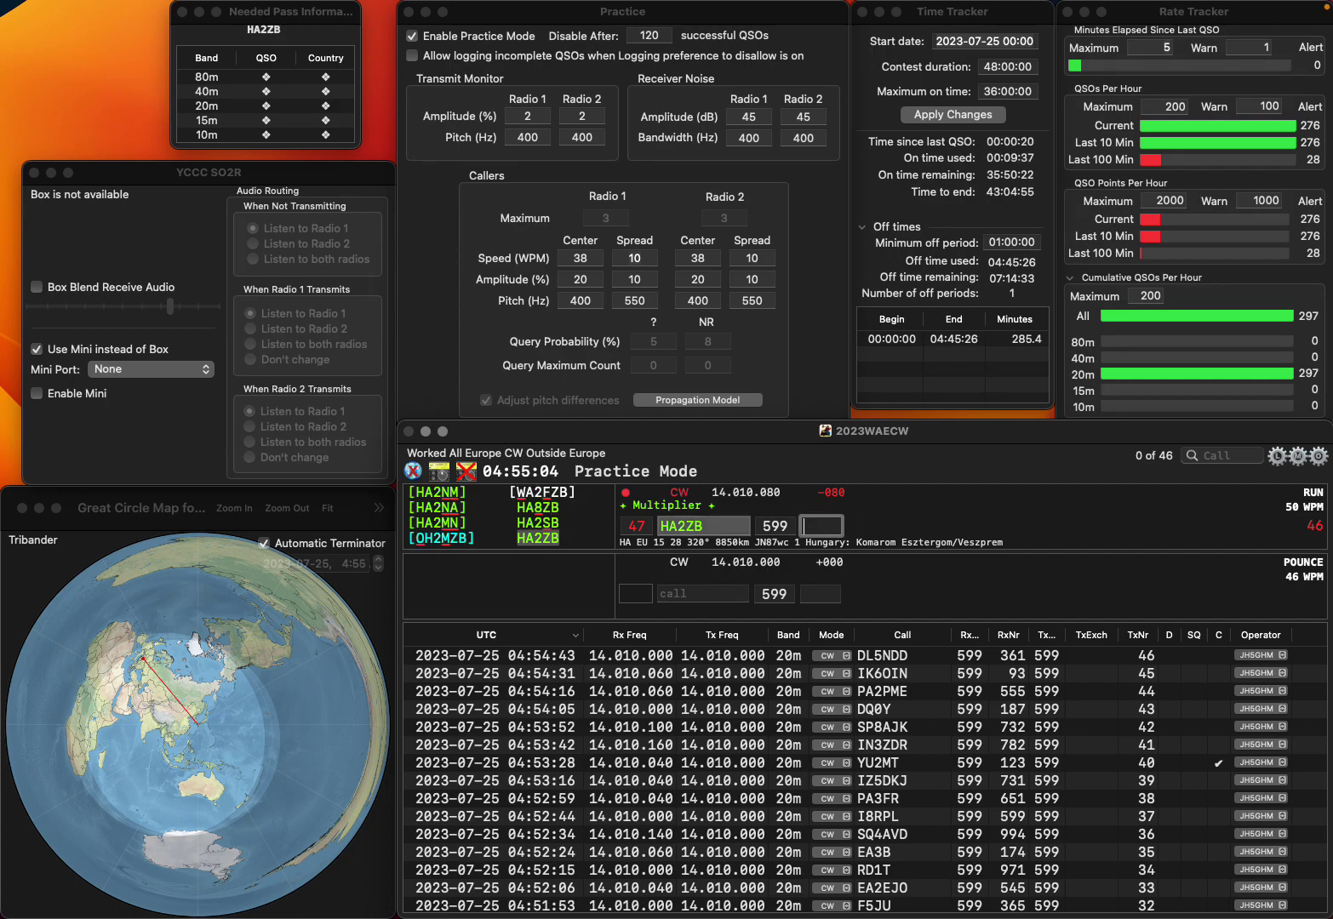
text(897)
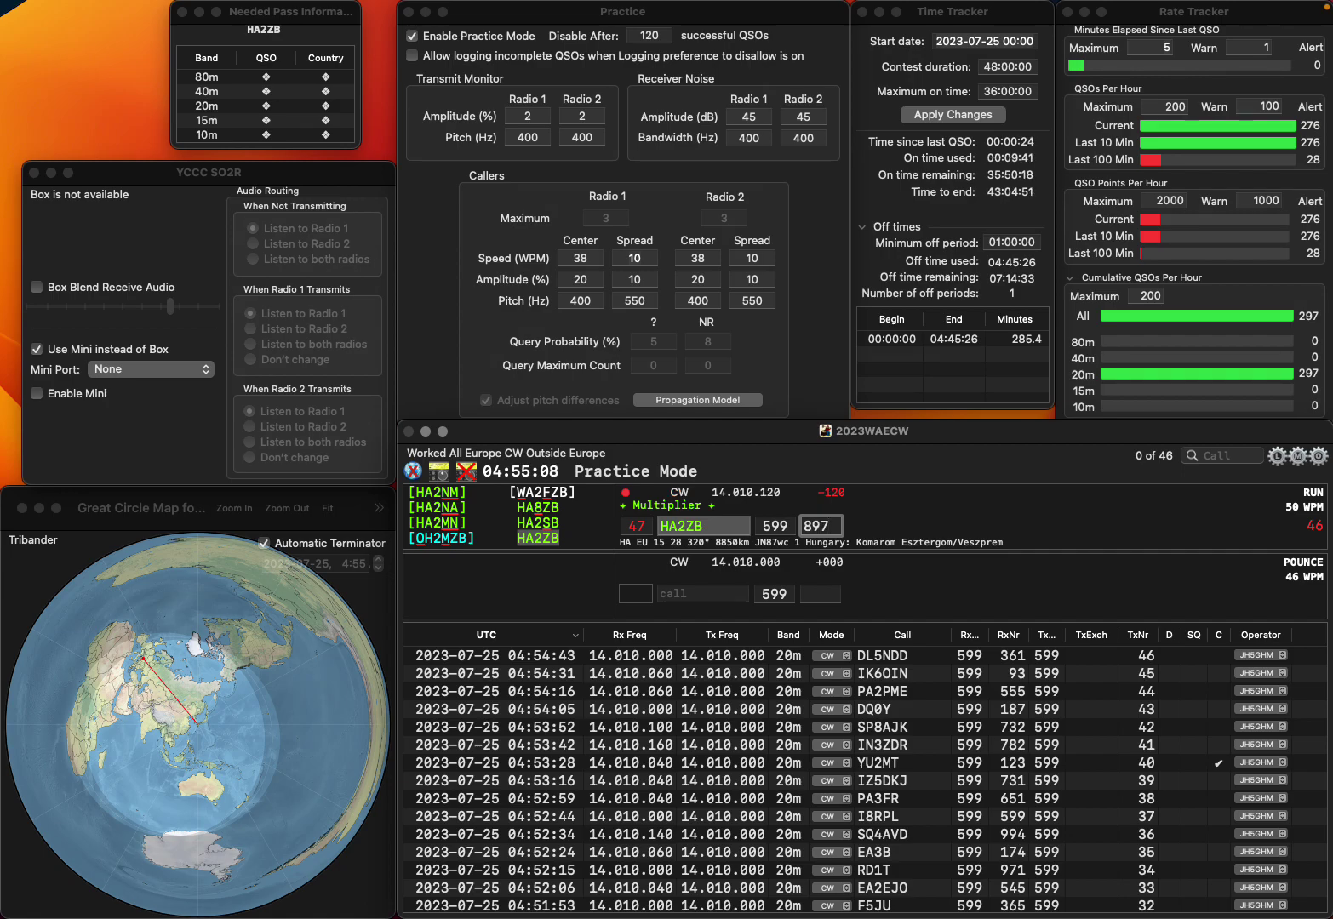
key(Return)
Answer caller SM6NOC on the run radio and log the contact with received number 299
text(SM6NOC)
key(space)
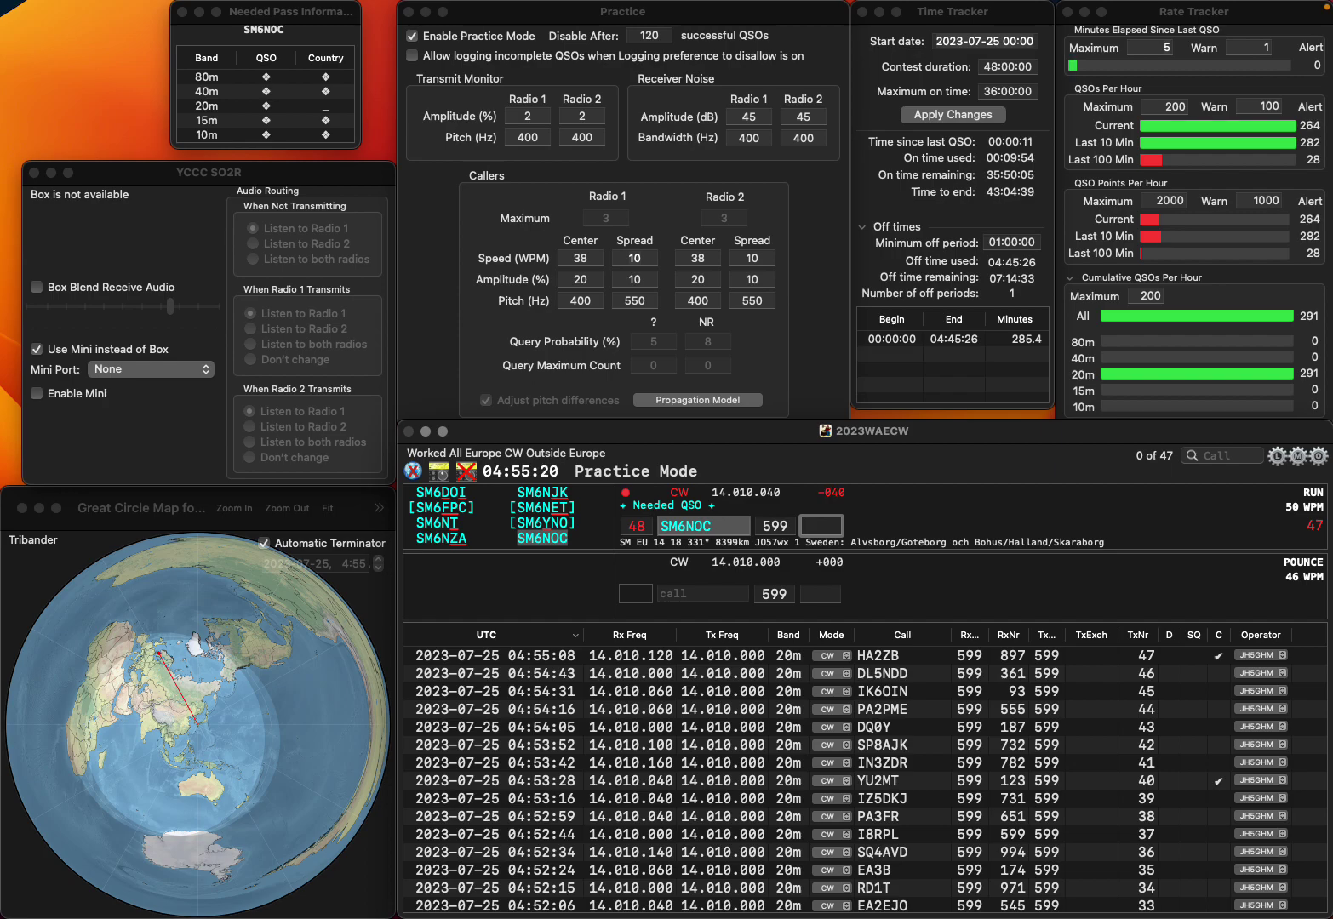
text(291)
key(Return)
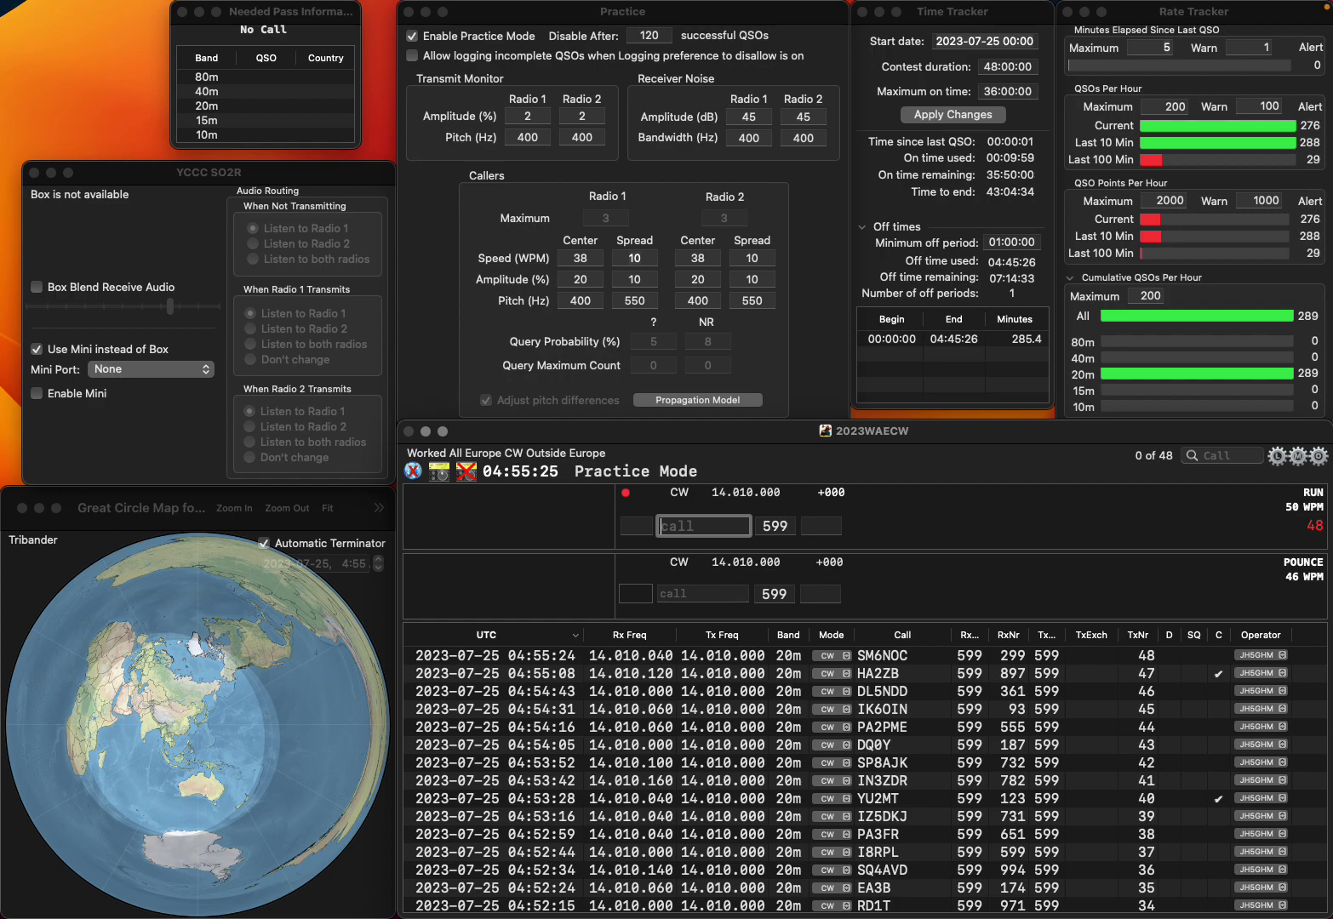
Discard the partial call DK, answer caller RA3DA on the run radio and log the contact with received number 130
text(DK)
key(Escape)
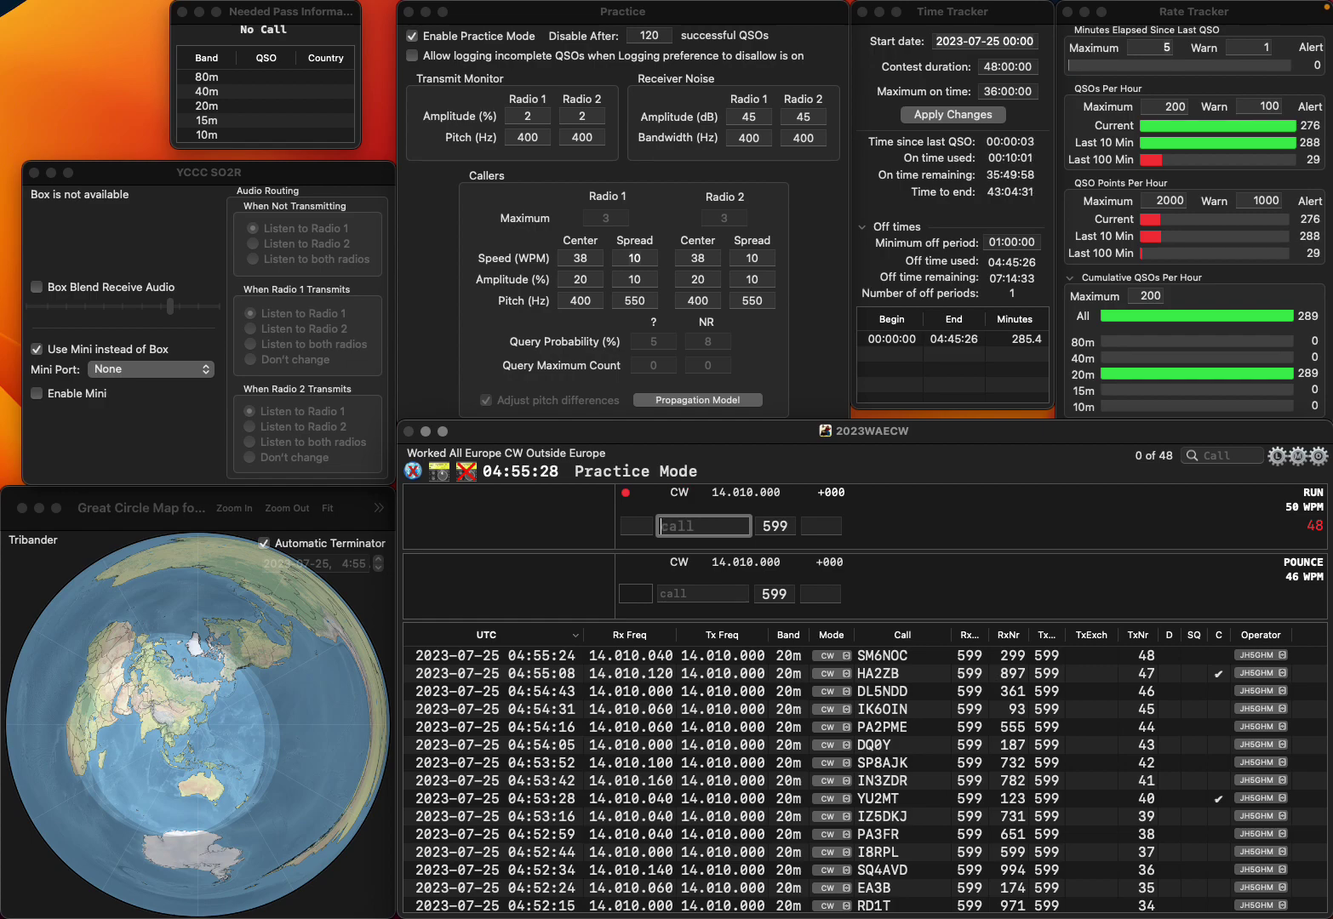
text(RA3DA)
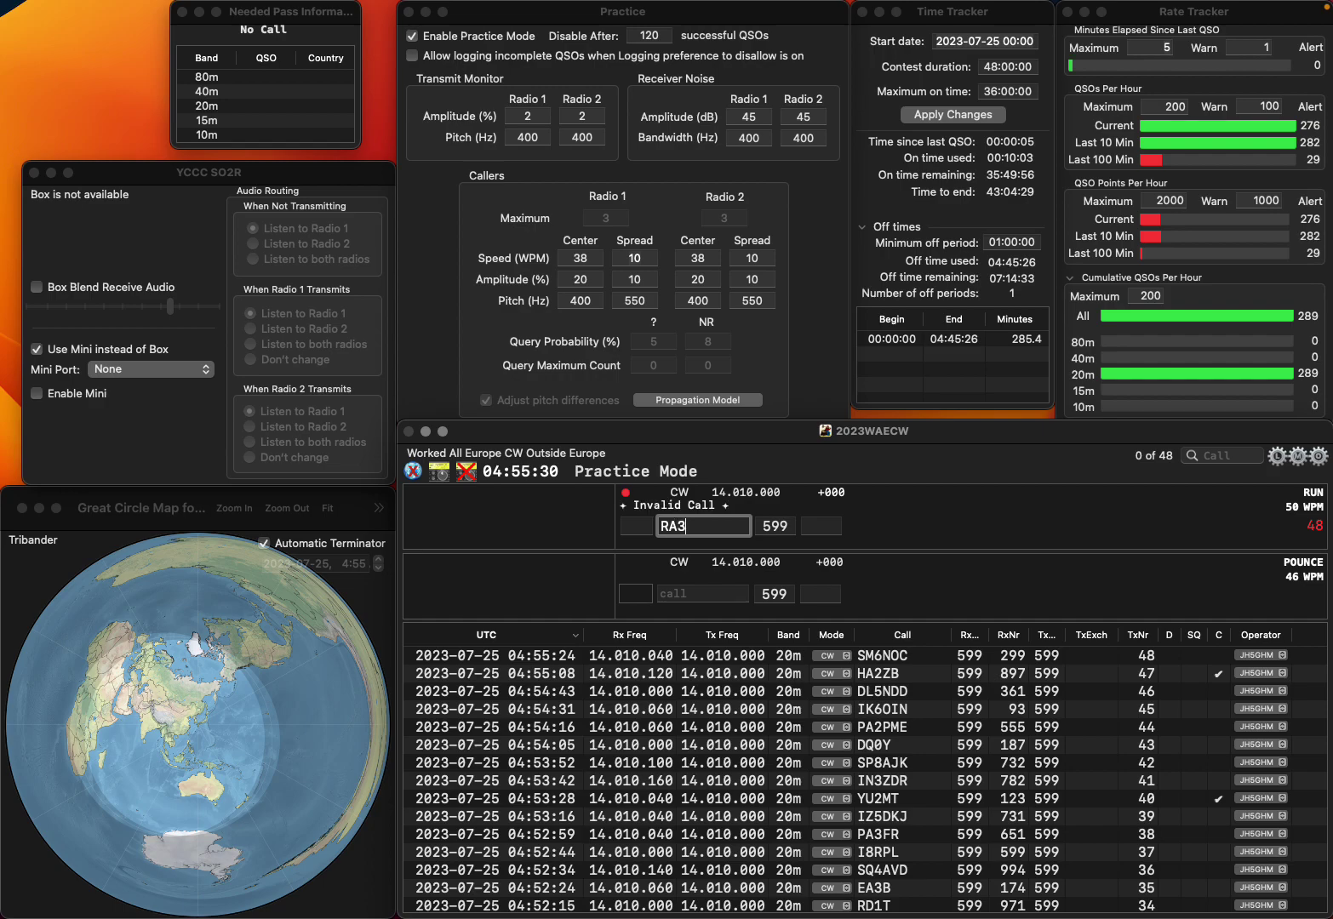
key(space)
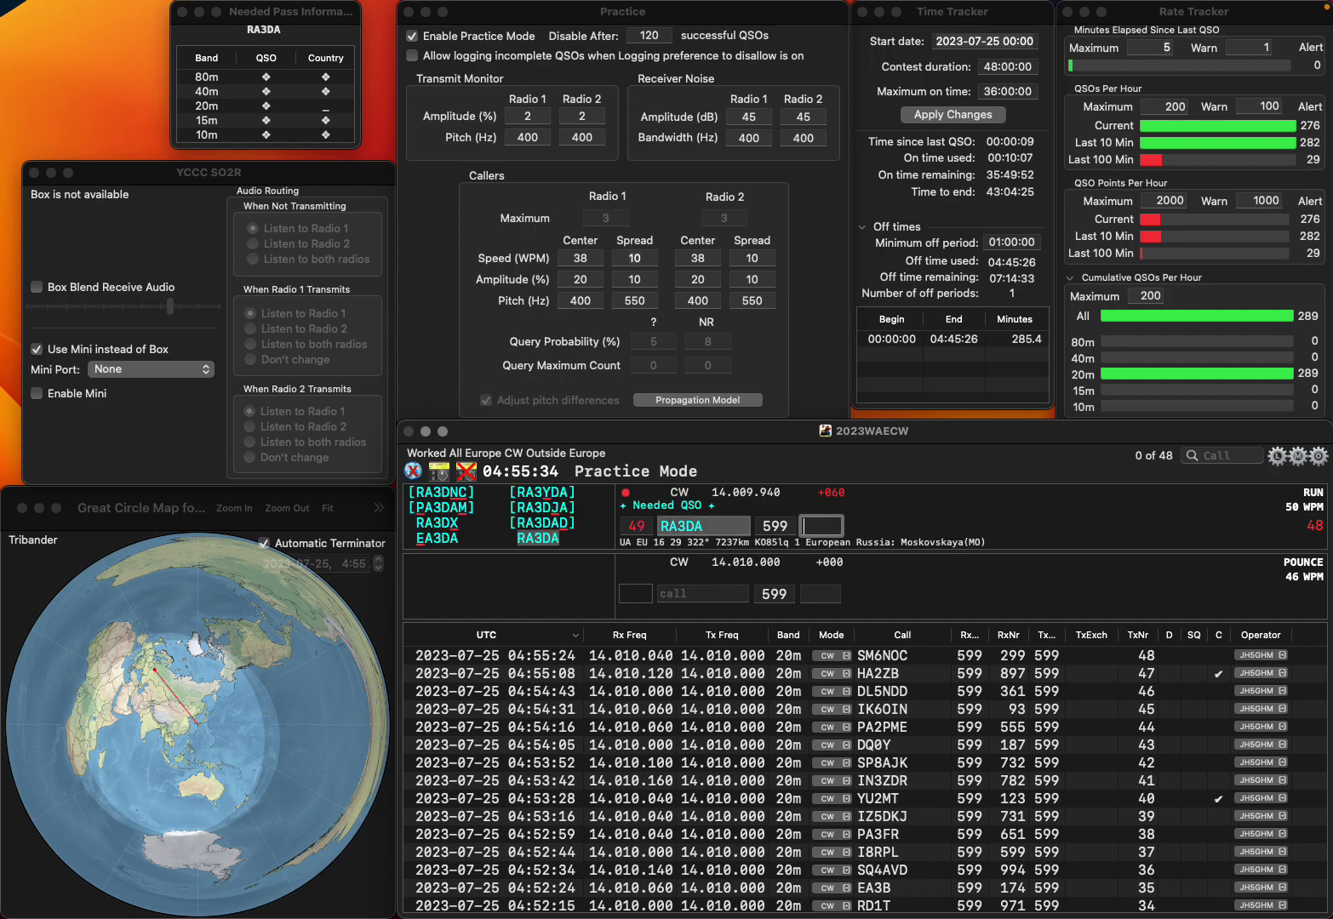
text(130)
key(Return)
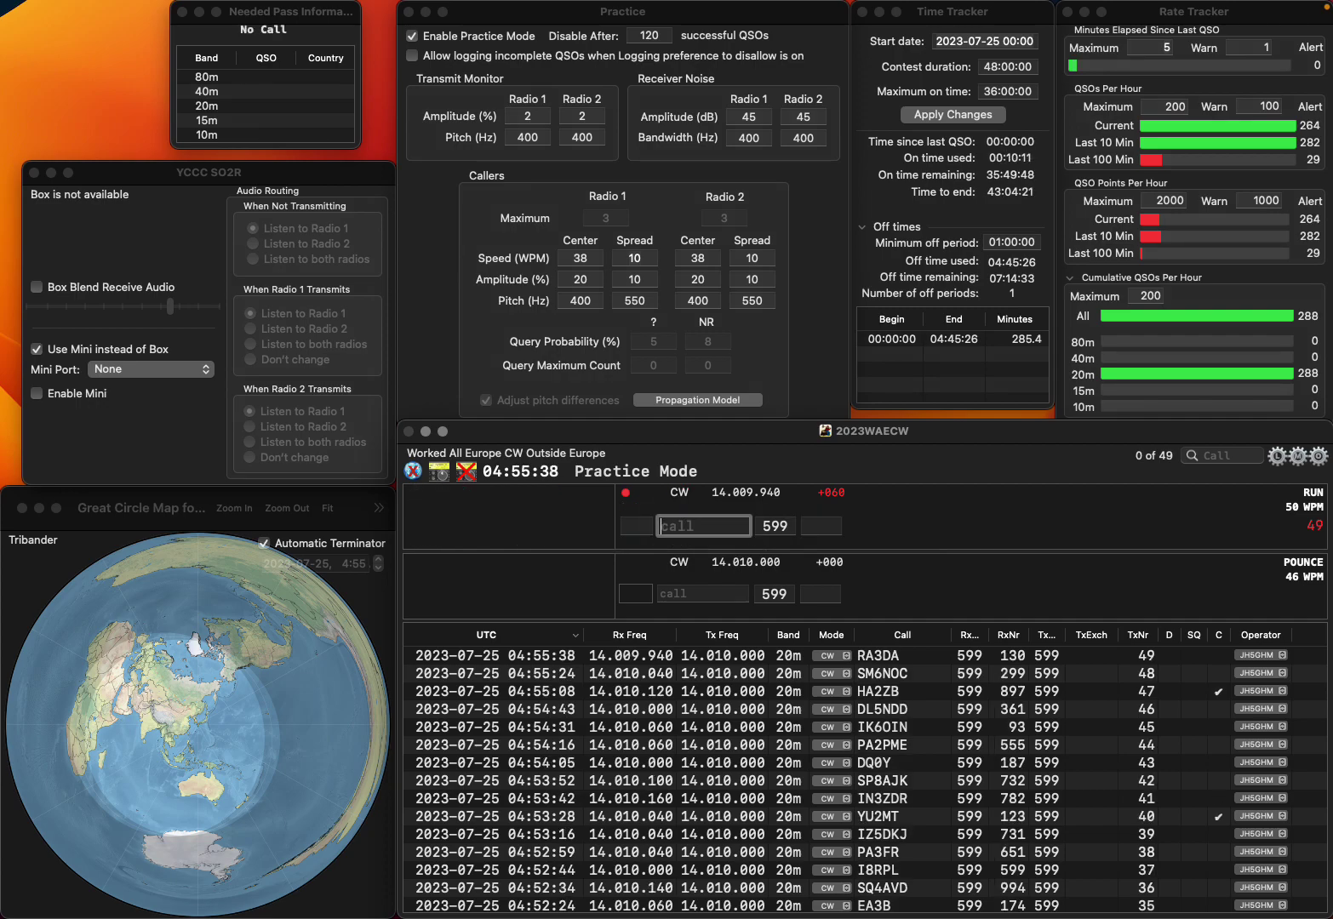
text(PA3)
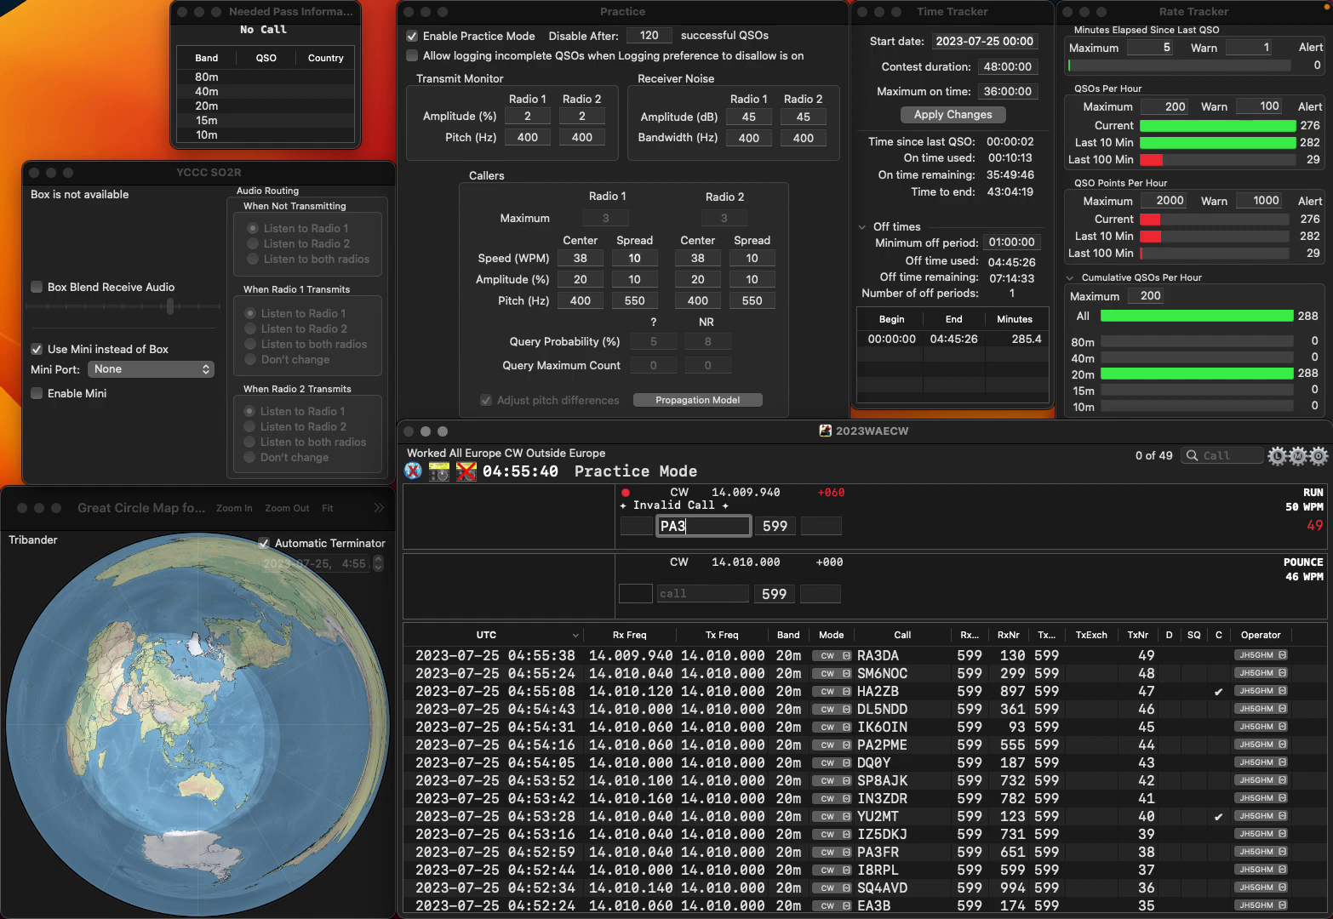
text(DZR)
key(space)
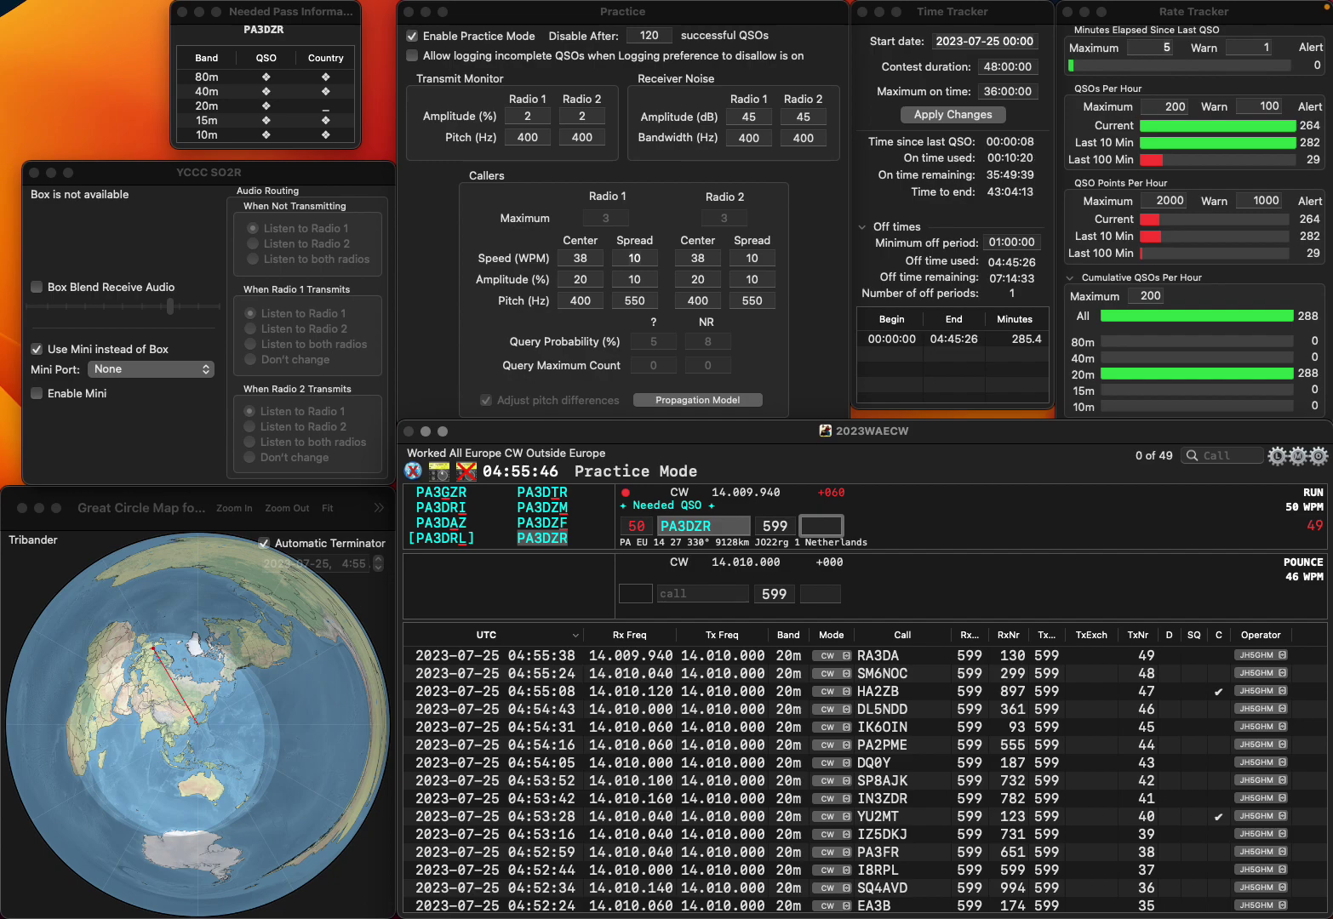
text(319)
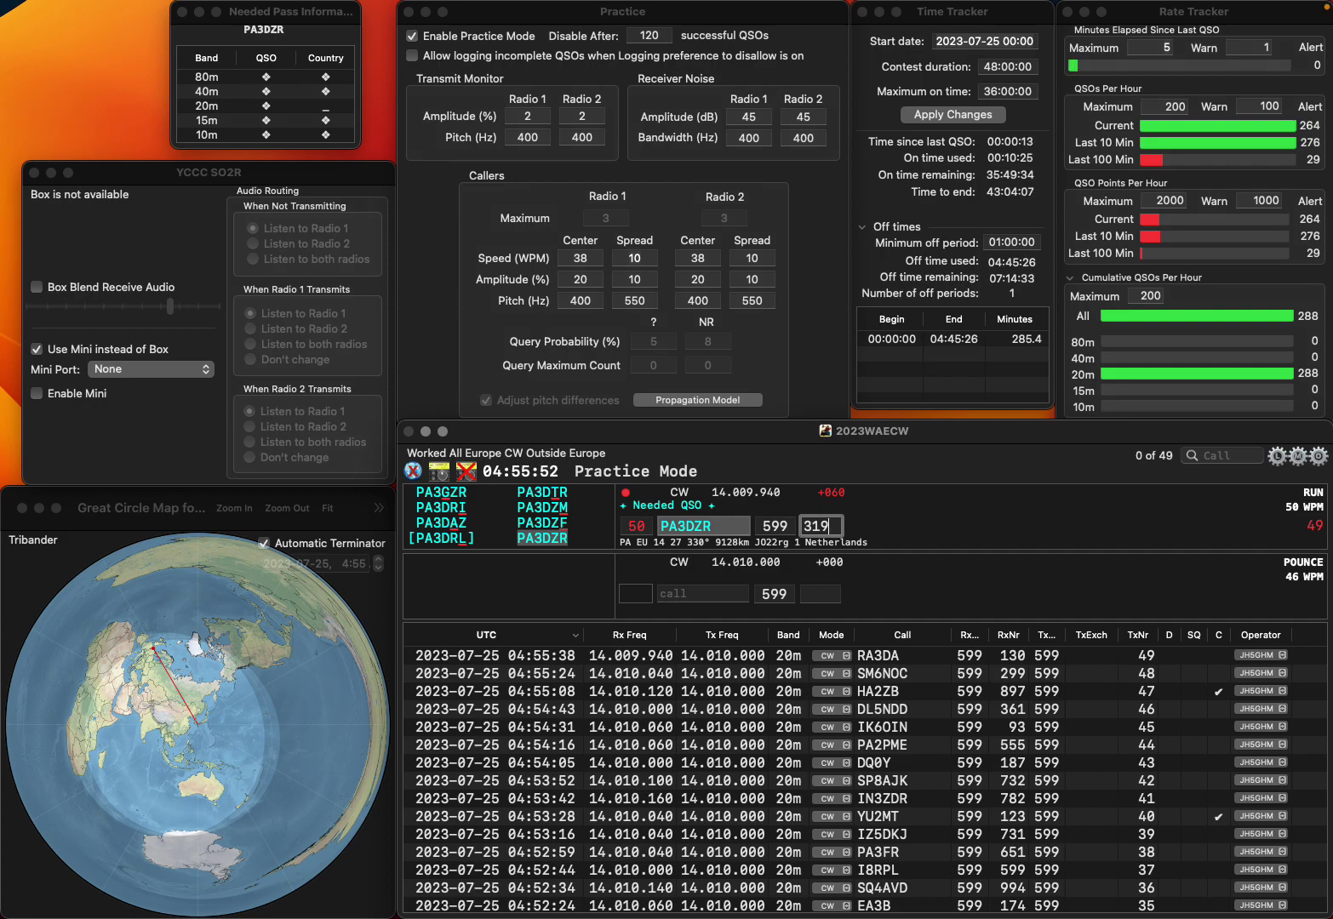
key(Return)
Answer caller OM3BH on the run radio and log the contact with received number 545
text(OM)
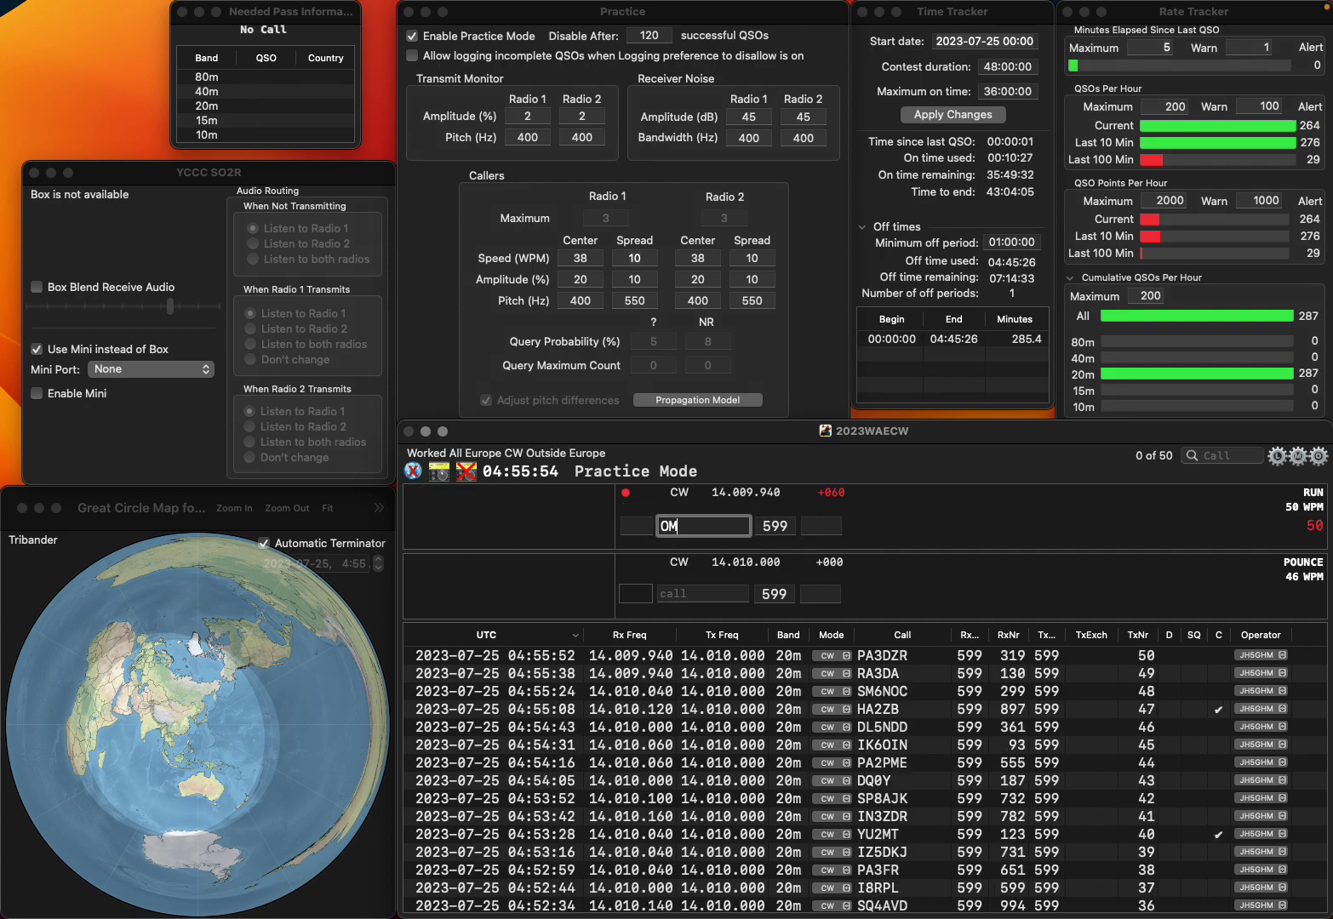
text(3BH)
key(Return)
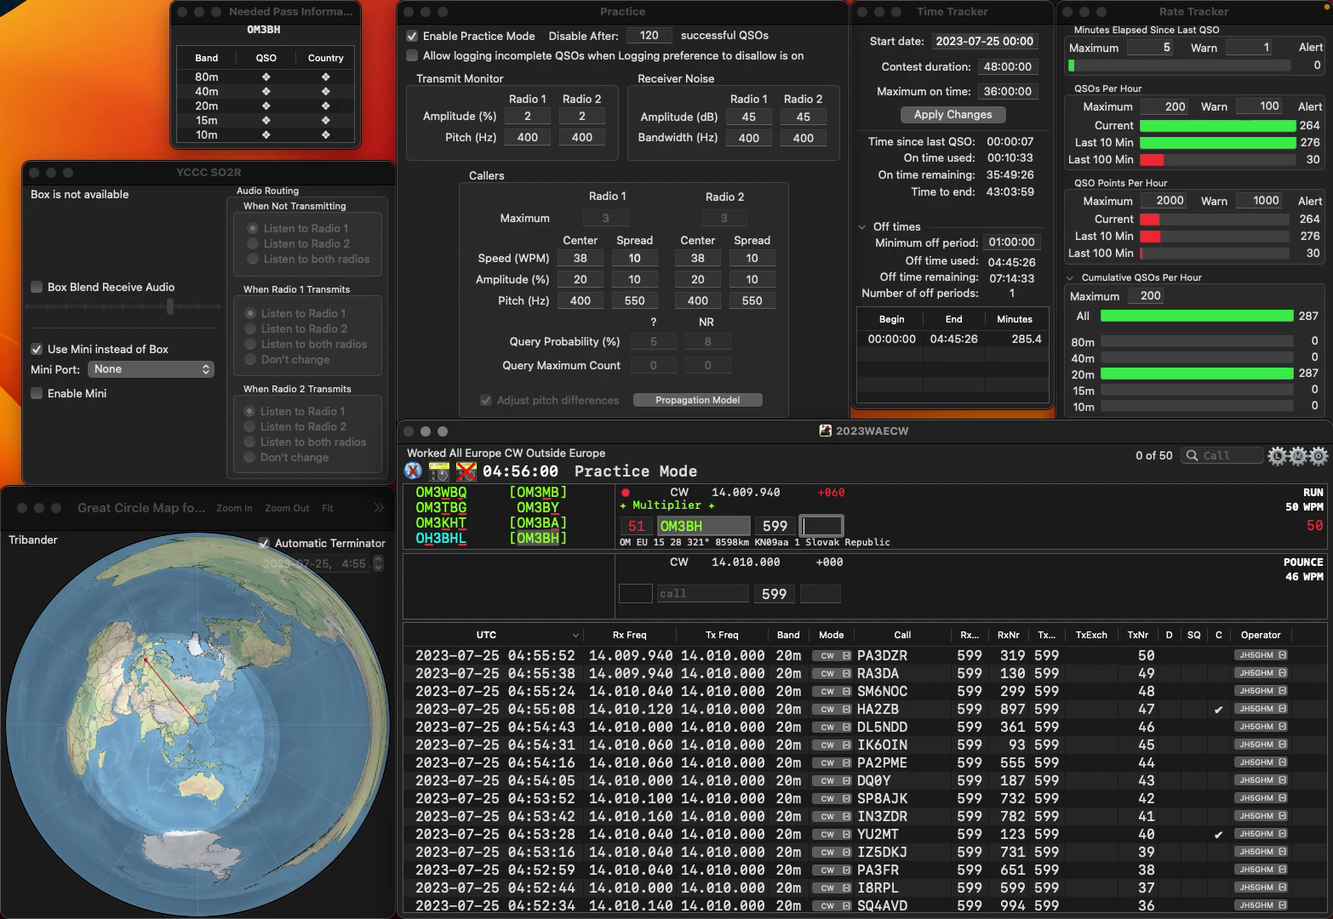
text(545)
key(Return)
text(R)
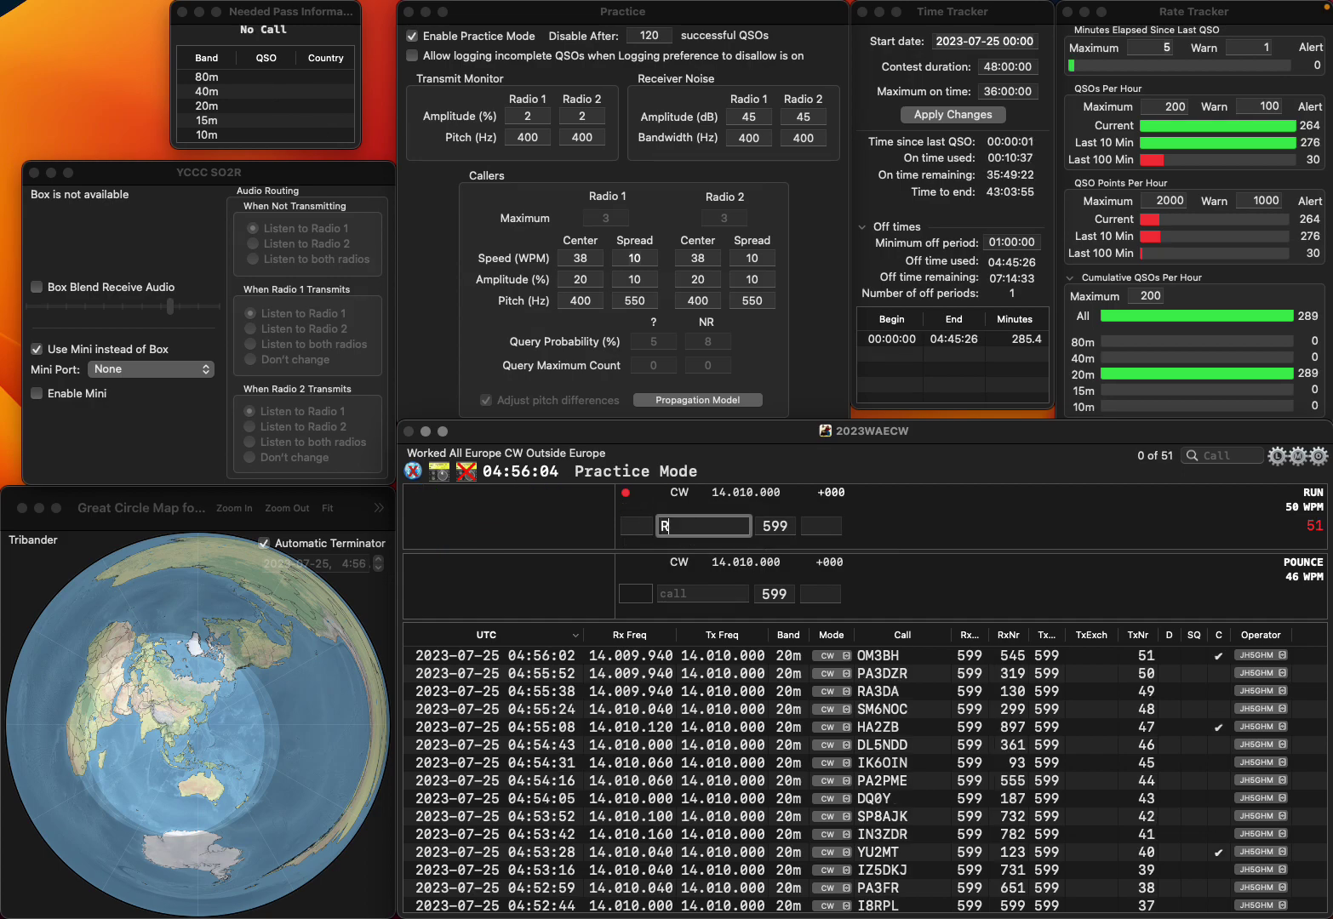
text(Y3DAE)
key(Tab)
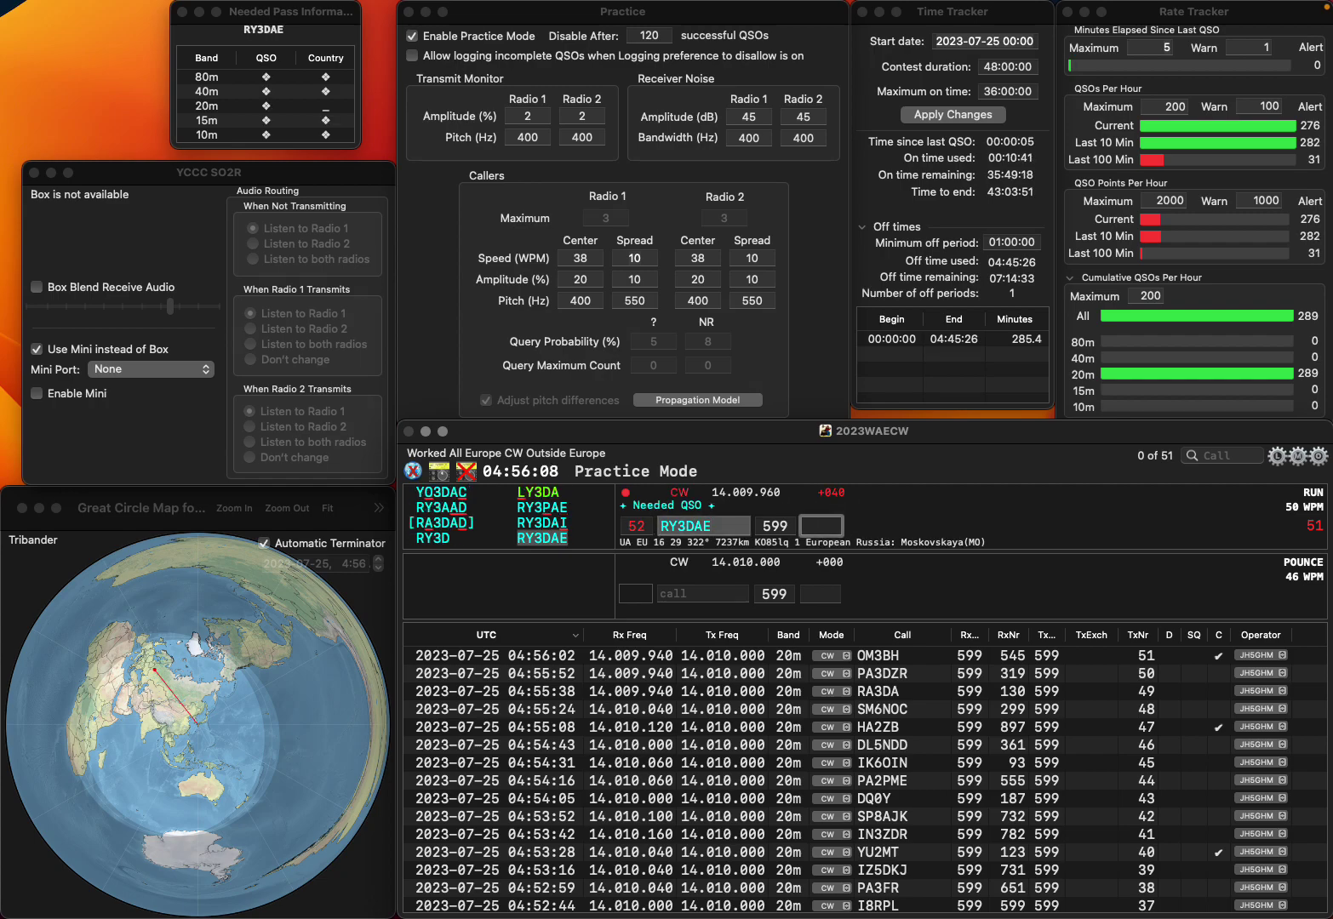
text(501)
key(Return)
text(0)
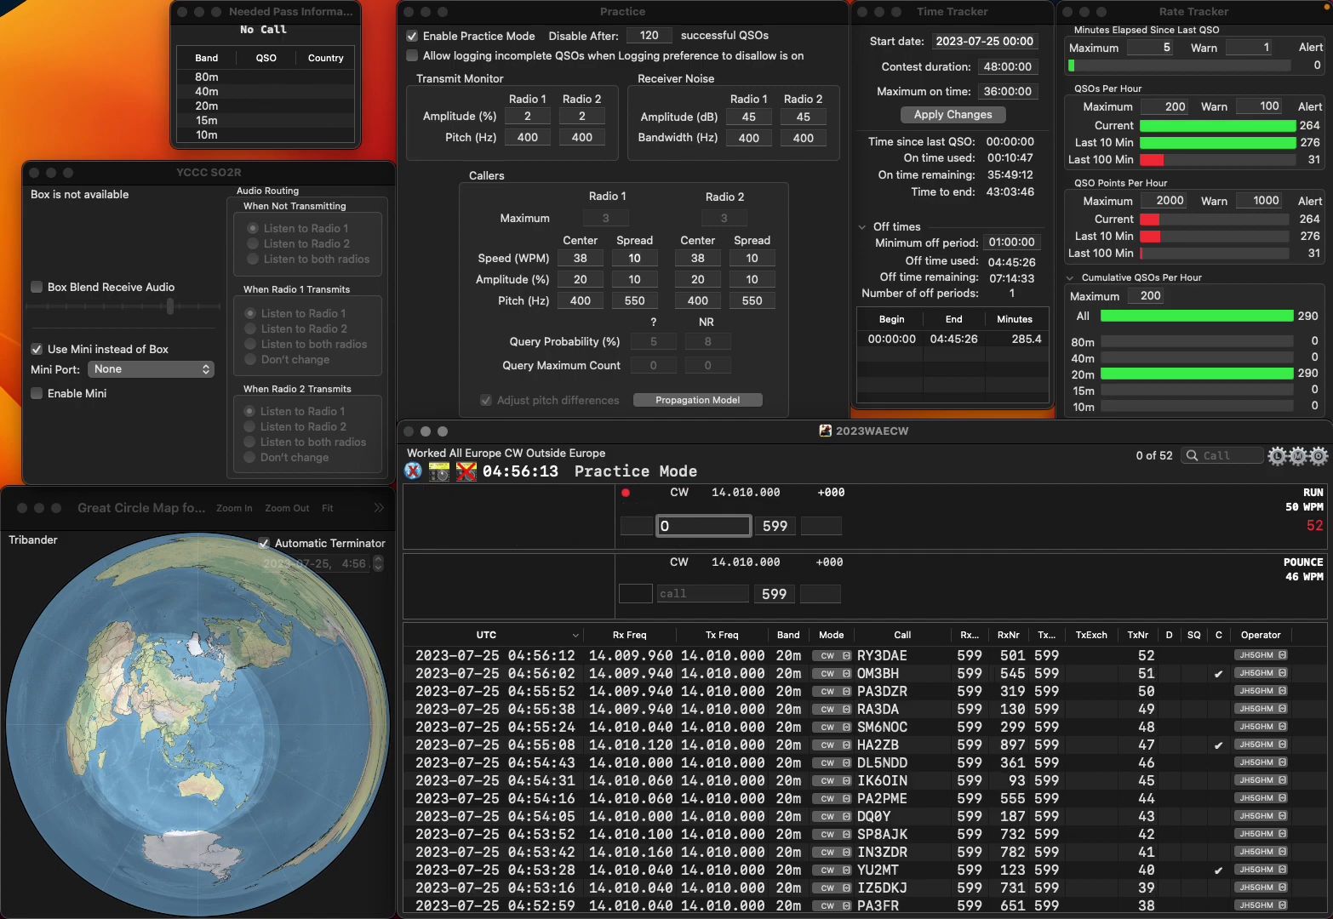
text(R)
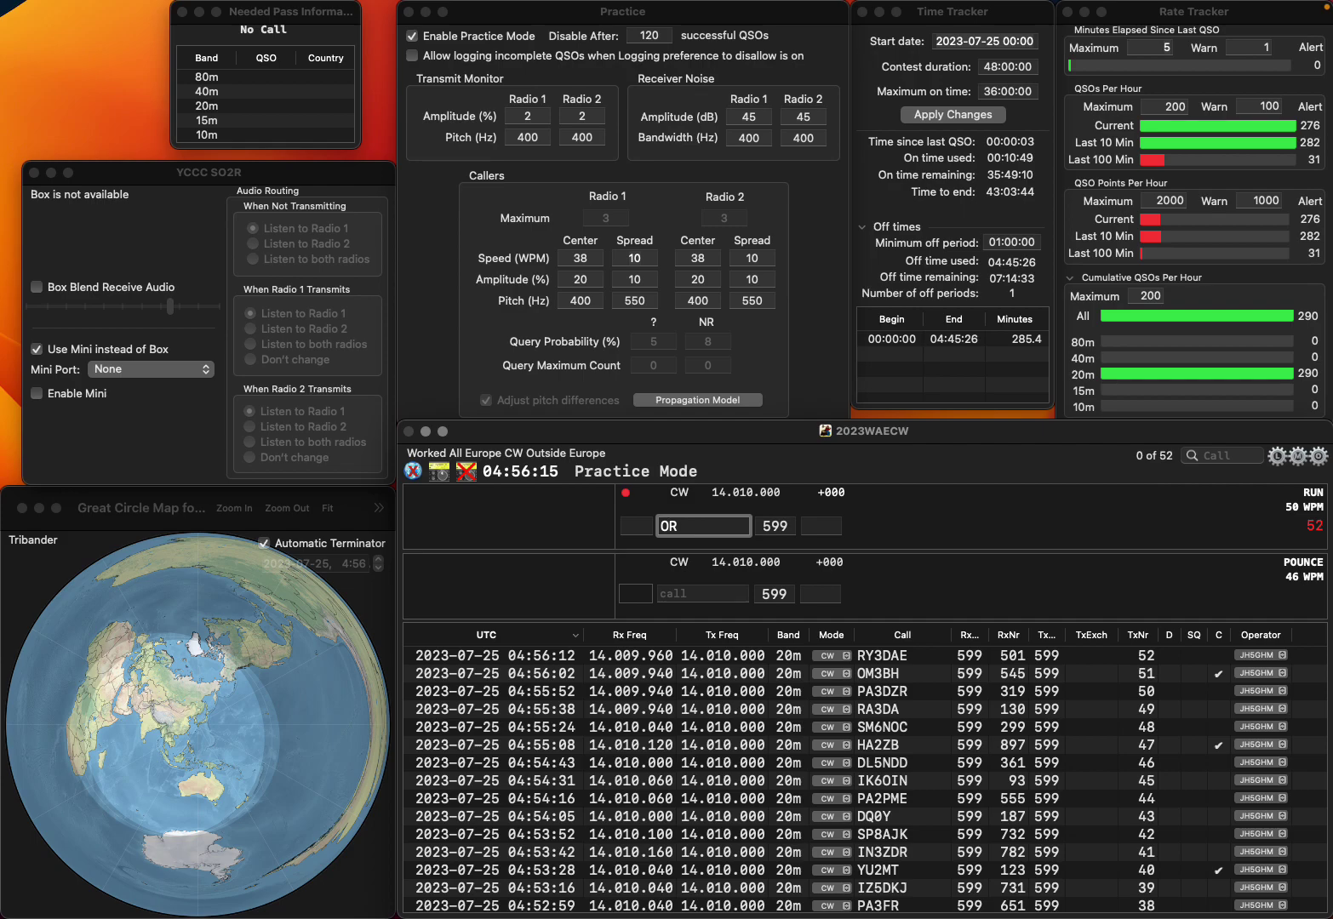
key(Left)
text(L3)
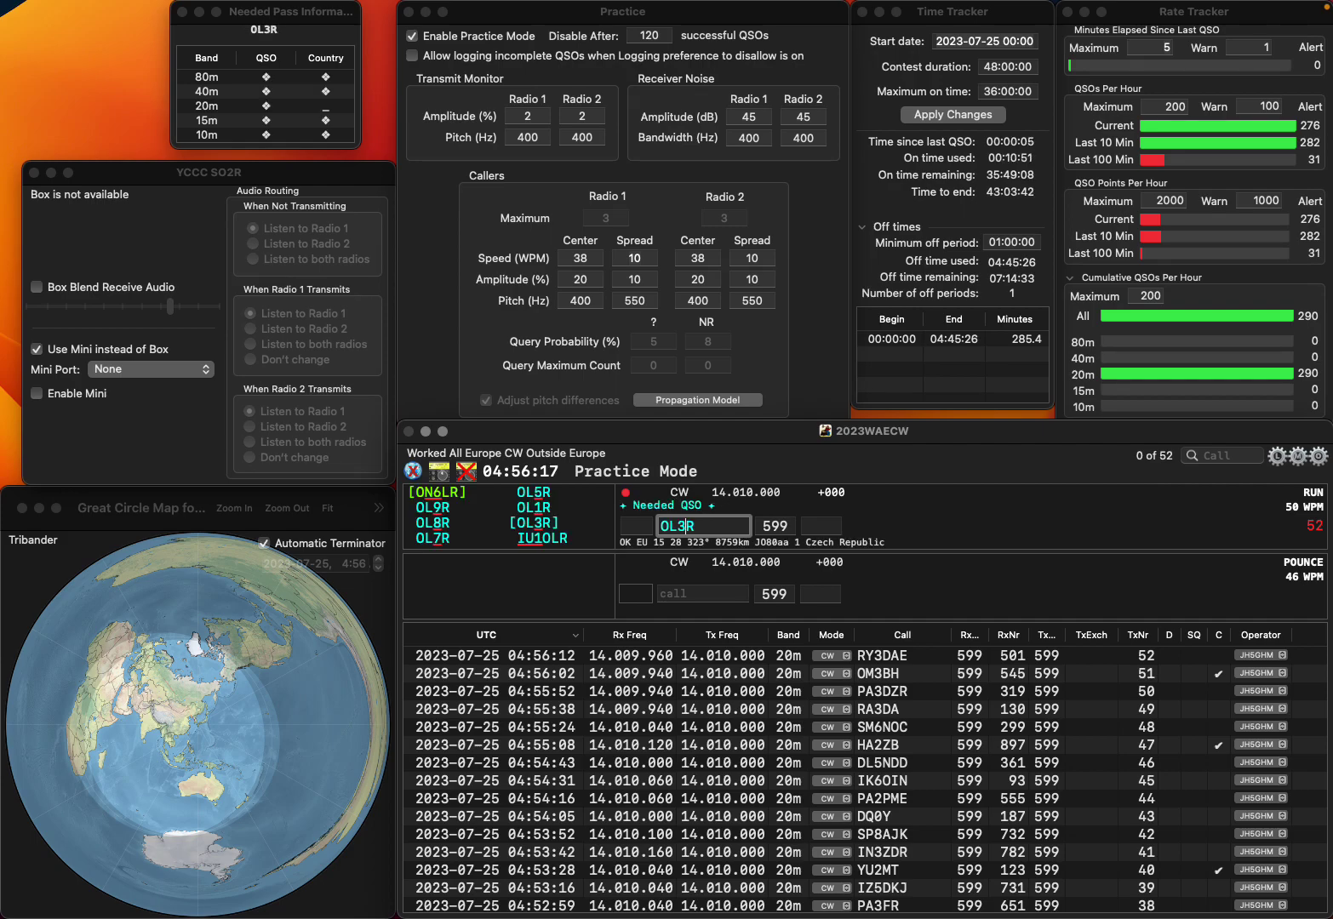
click(820, 524)
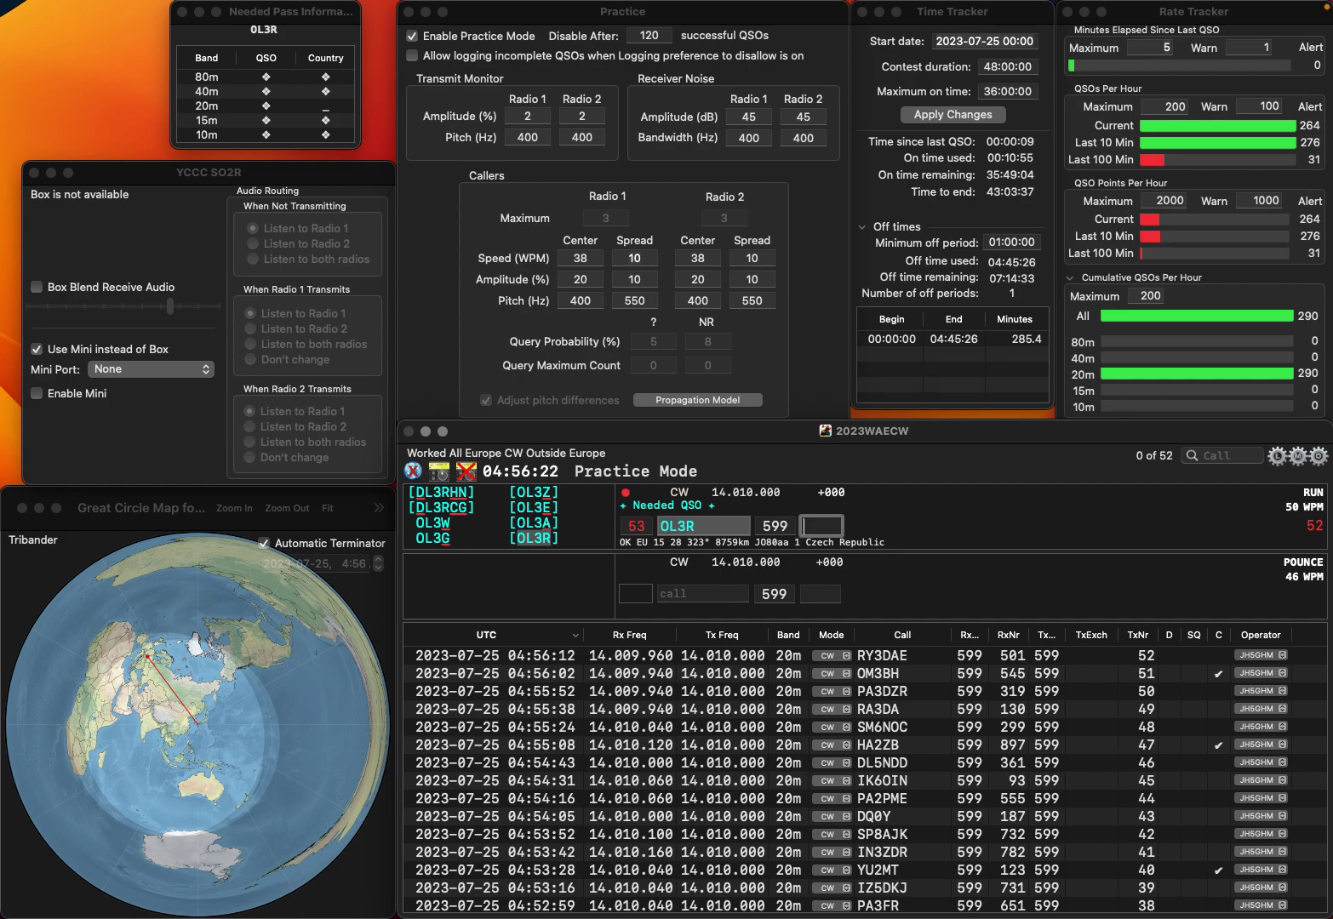
text(13)
key(Return)
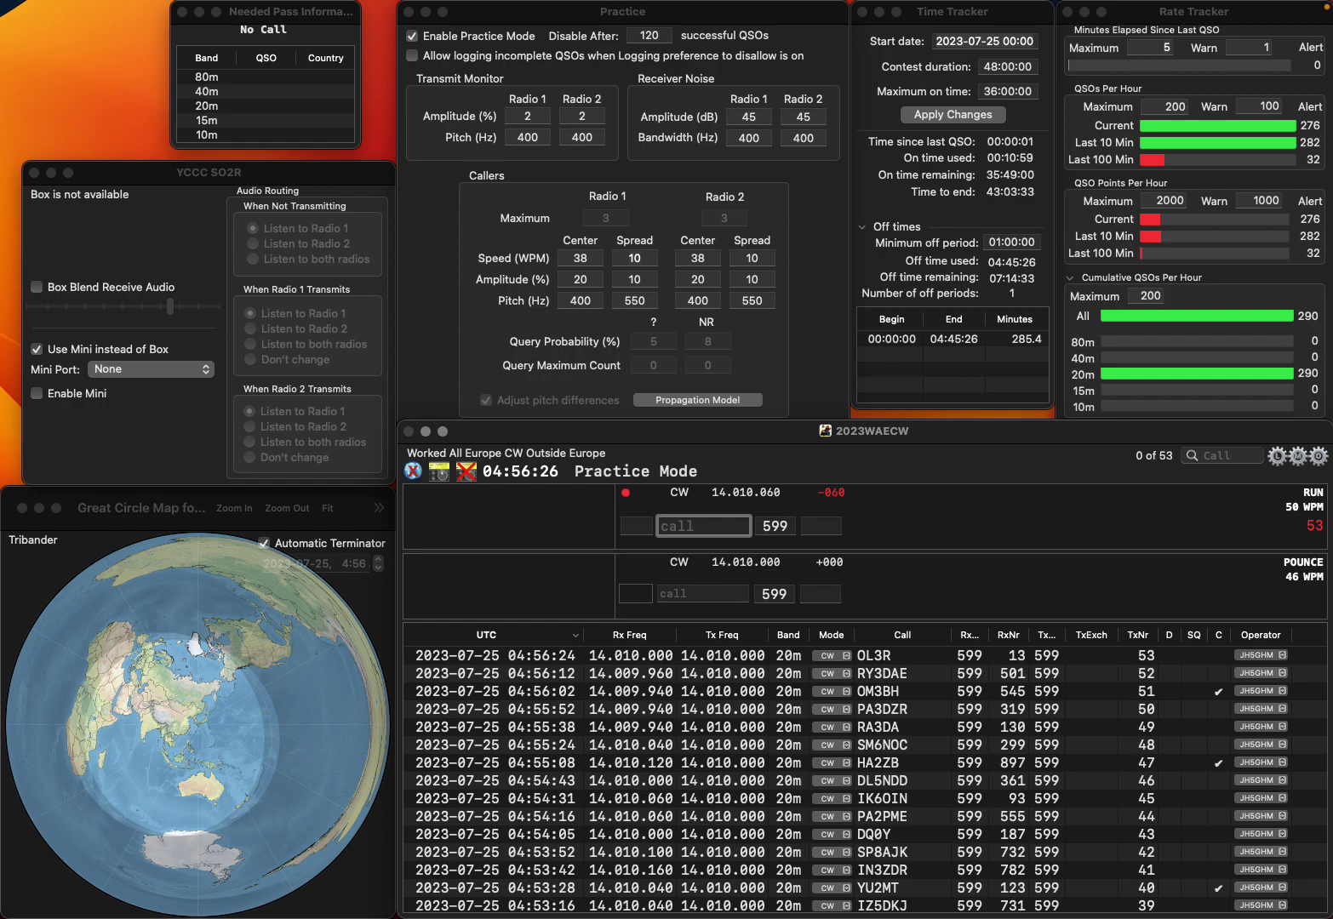
text(KS)
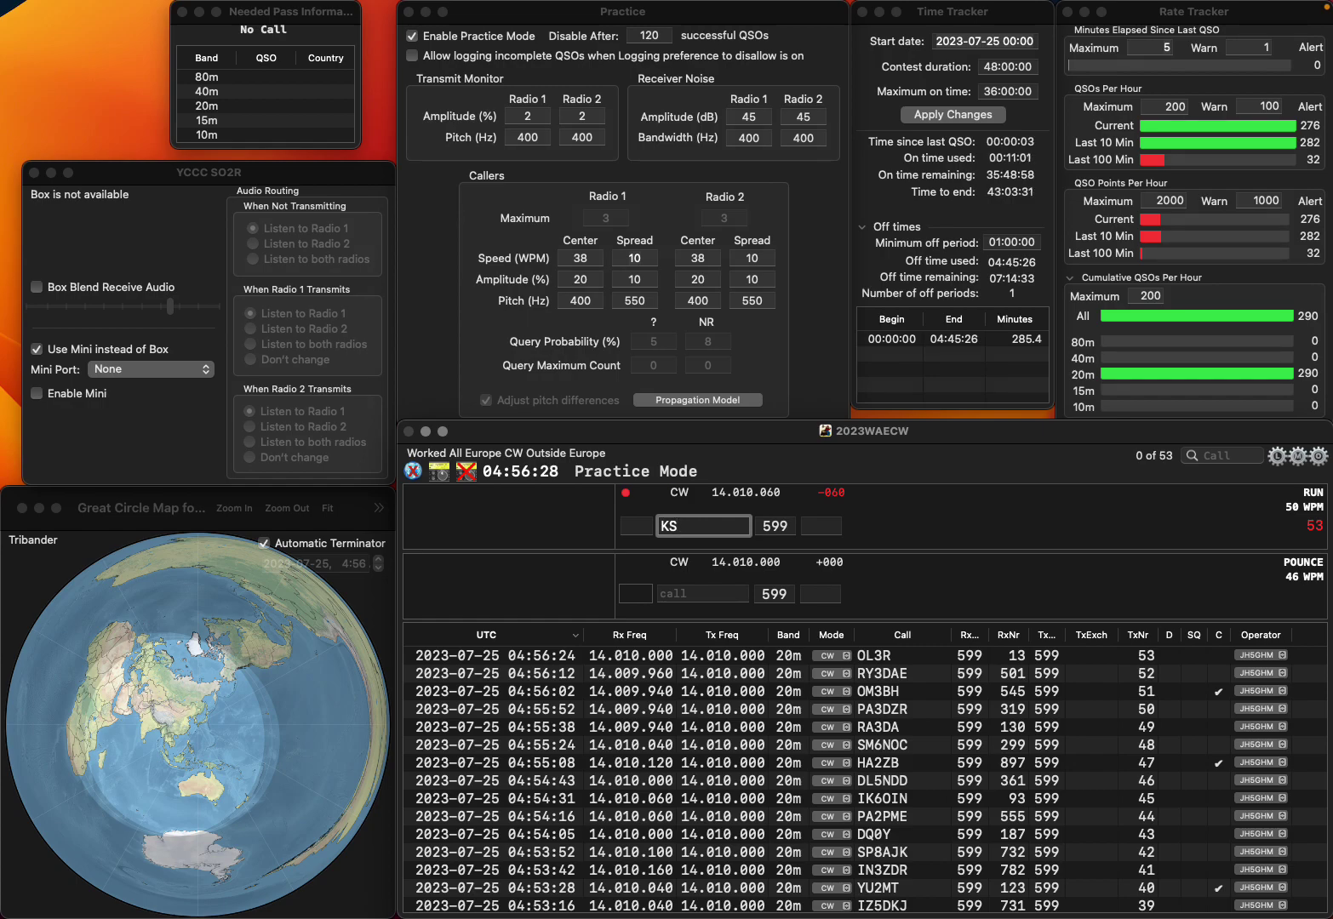
key(Left)
key(Left)
text(R7)
click(821, 526)
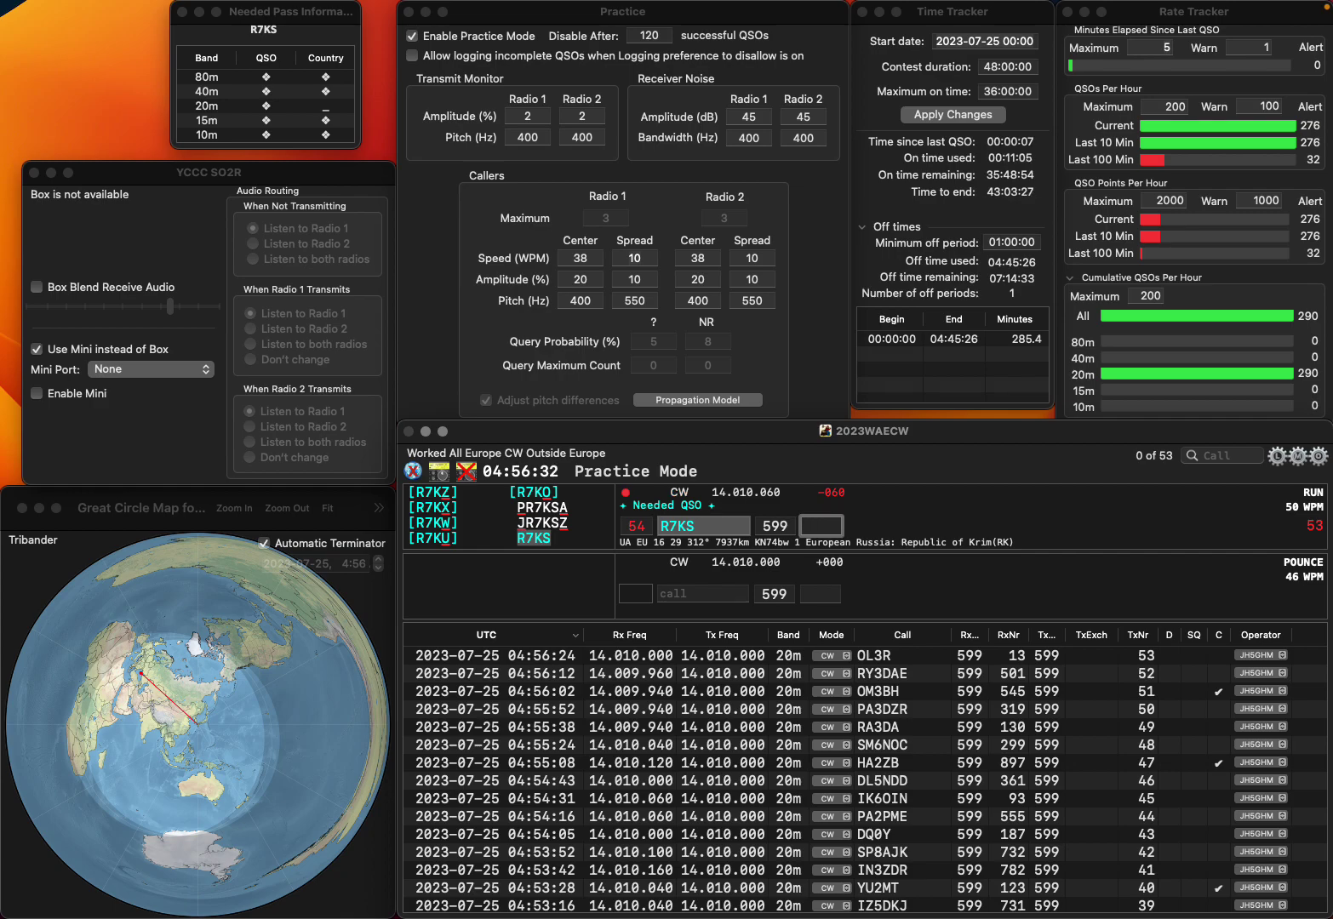
text(58)
key(Return)
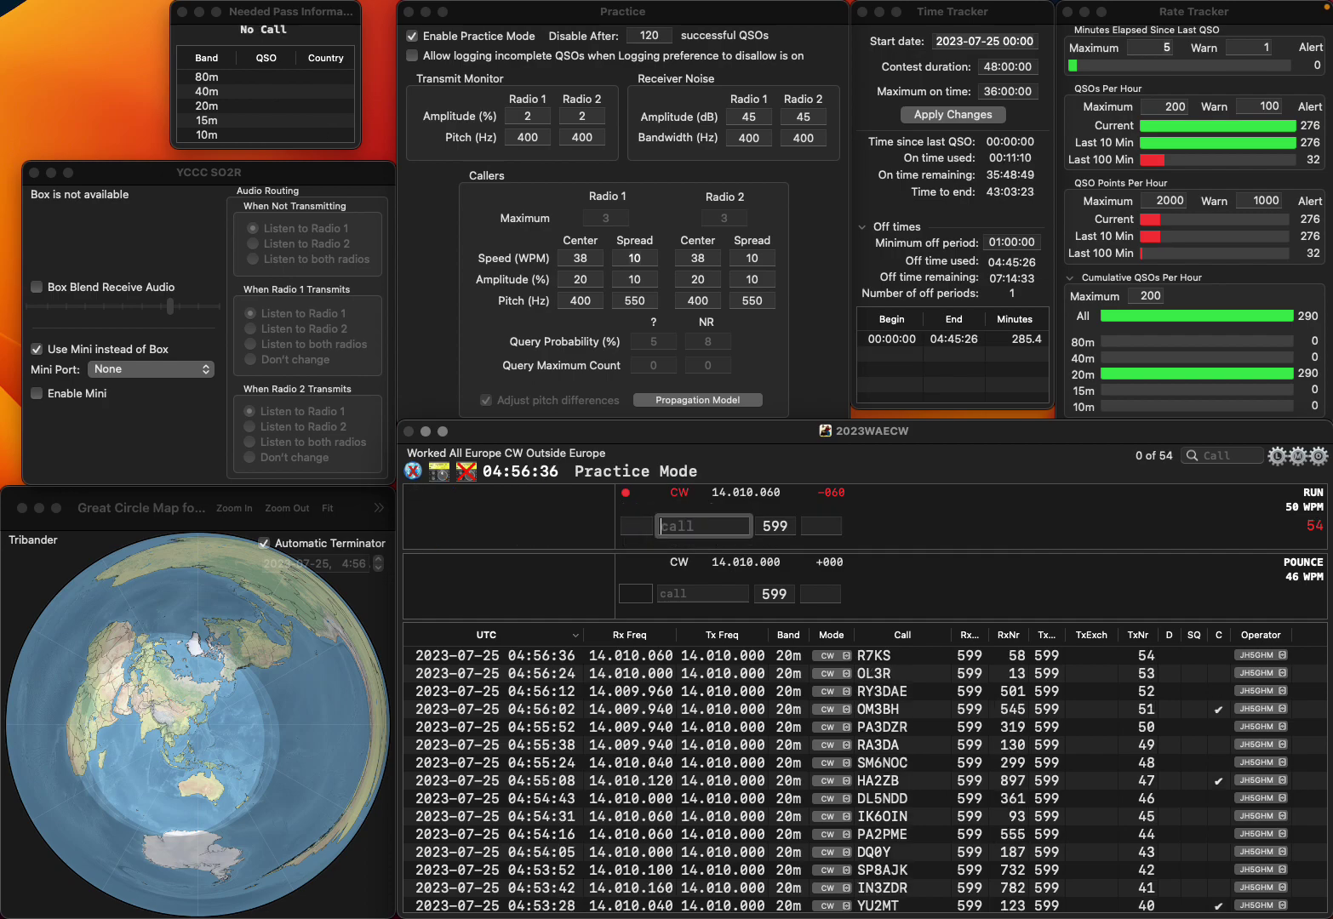
text(DJ5TN)
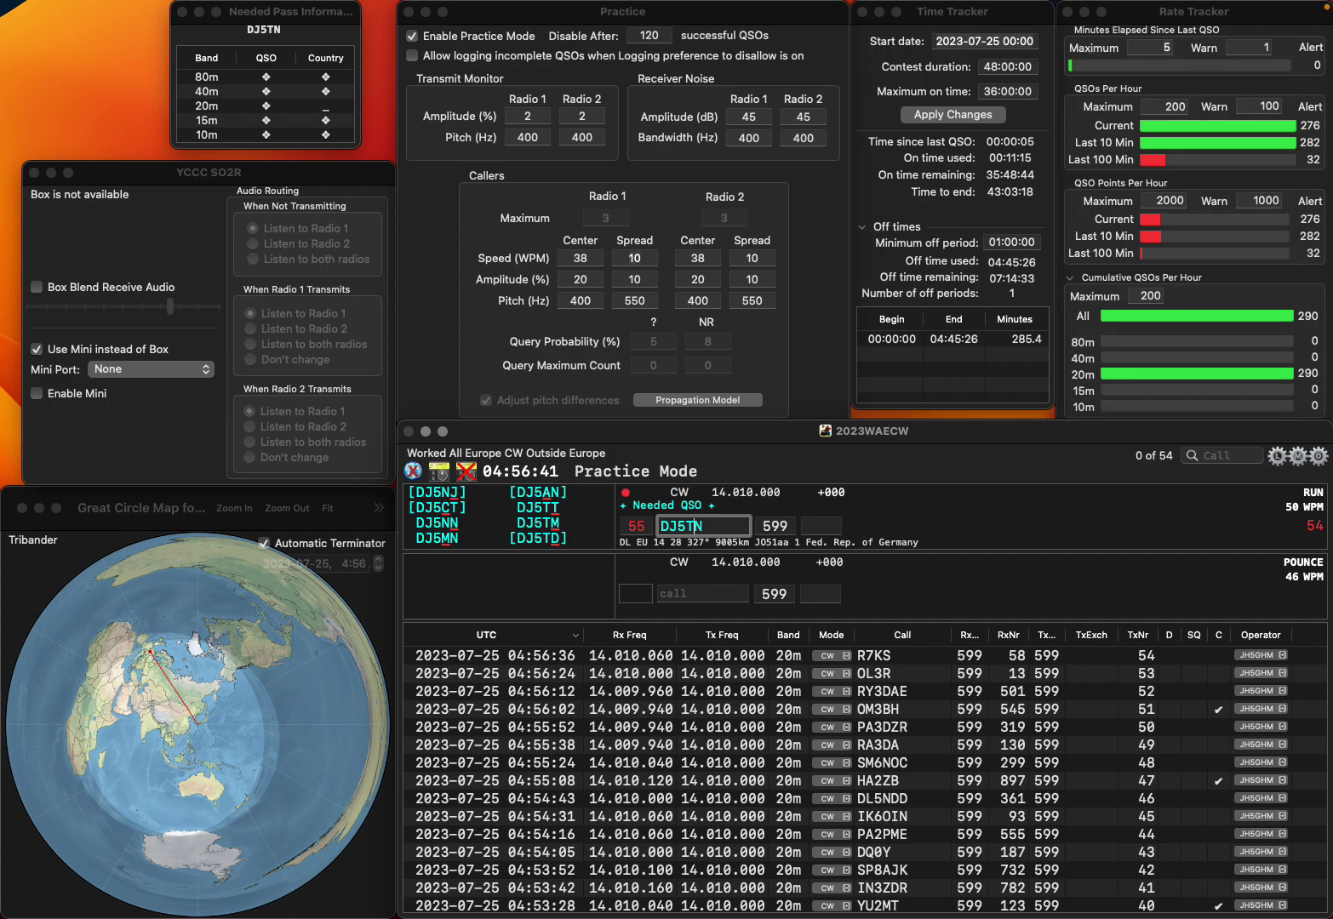
key(BackSpace)
key(BackSpace)
text(NN)
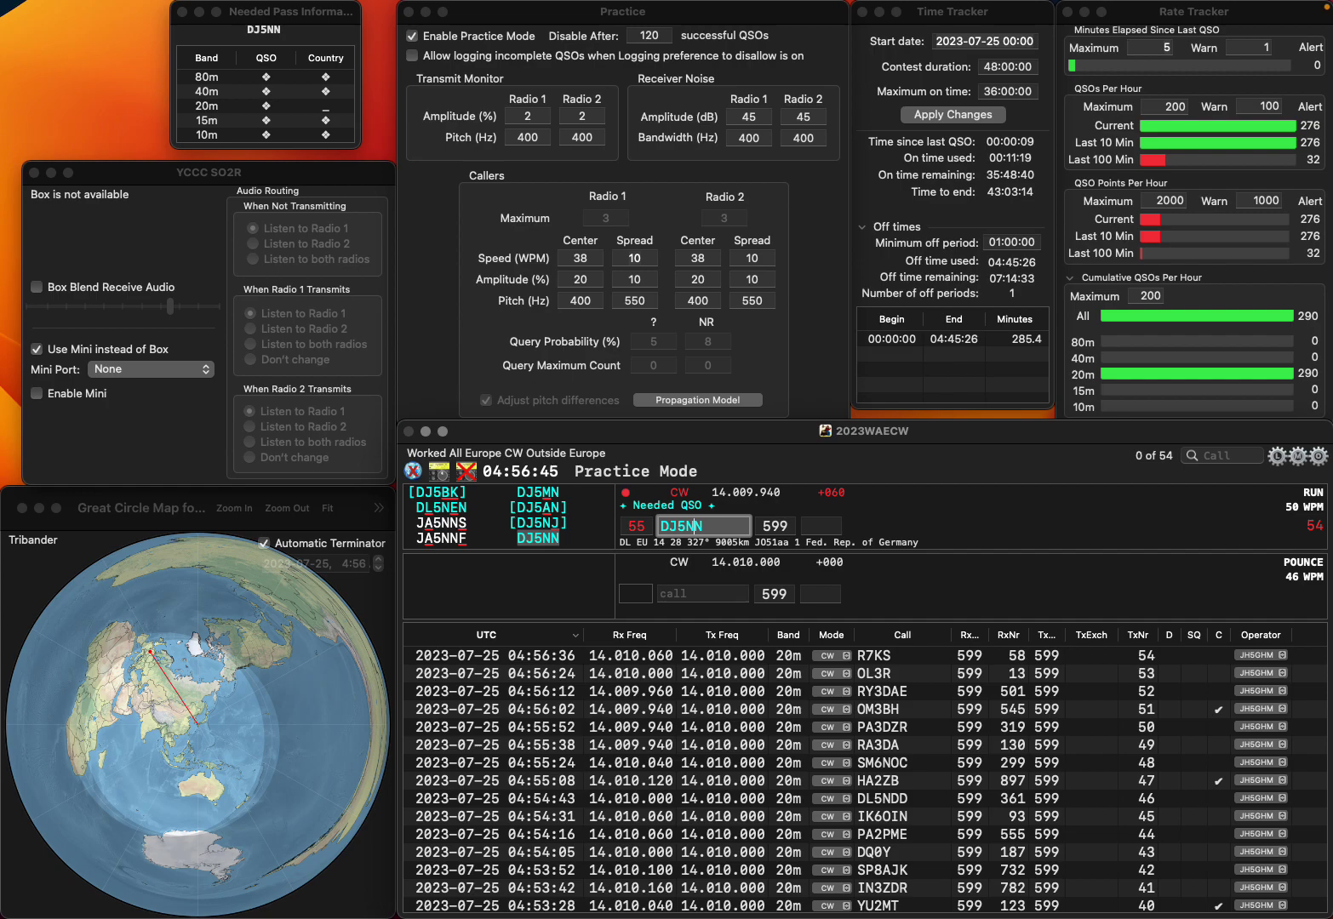
key(Return)
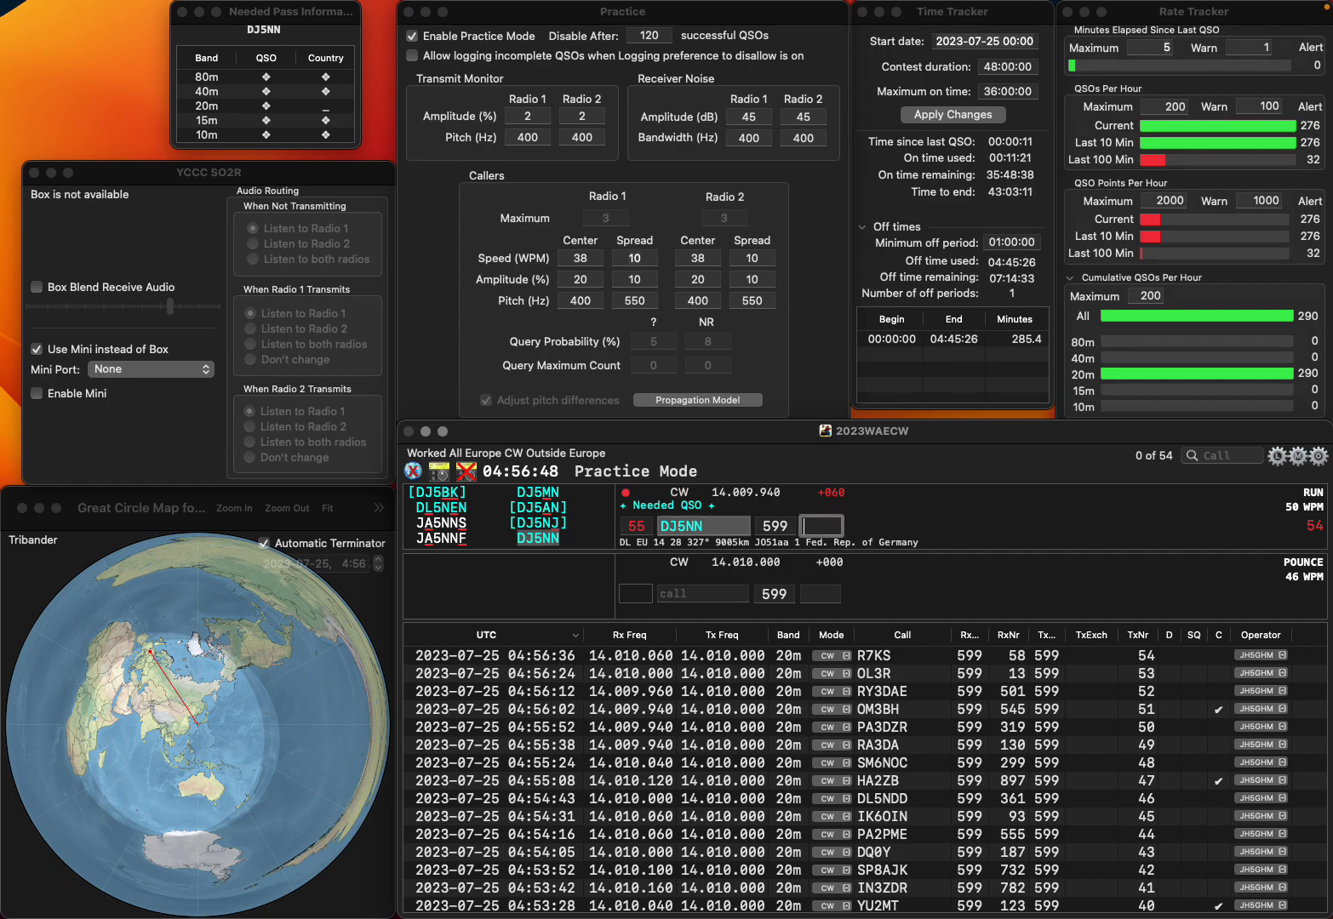
text(460)
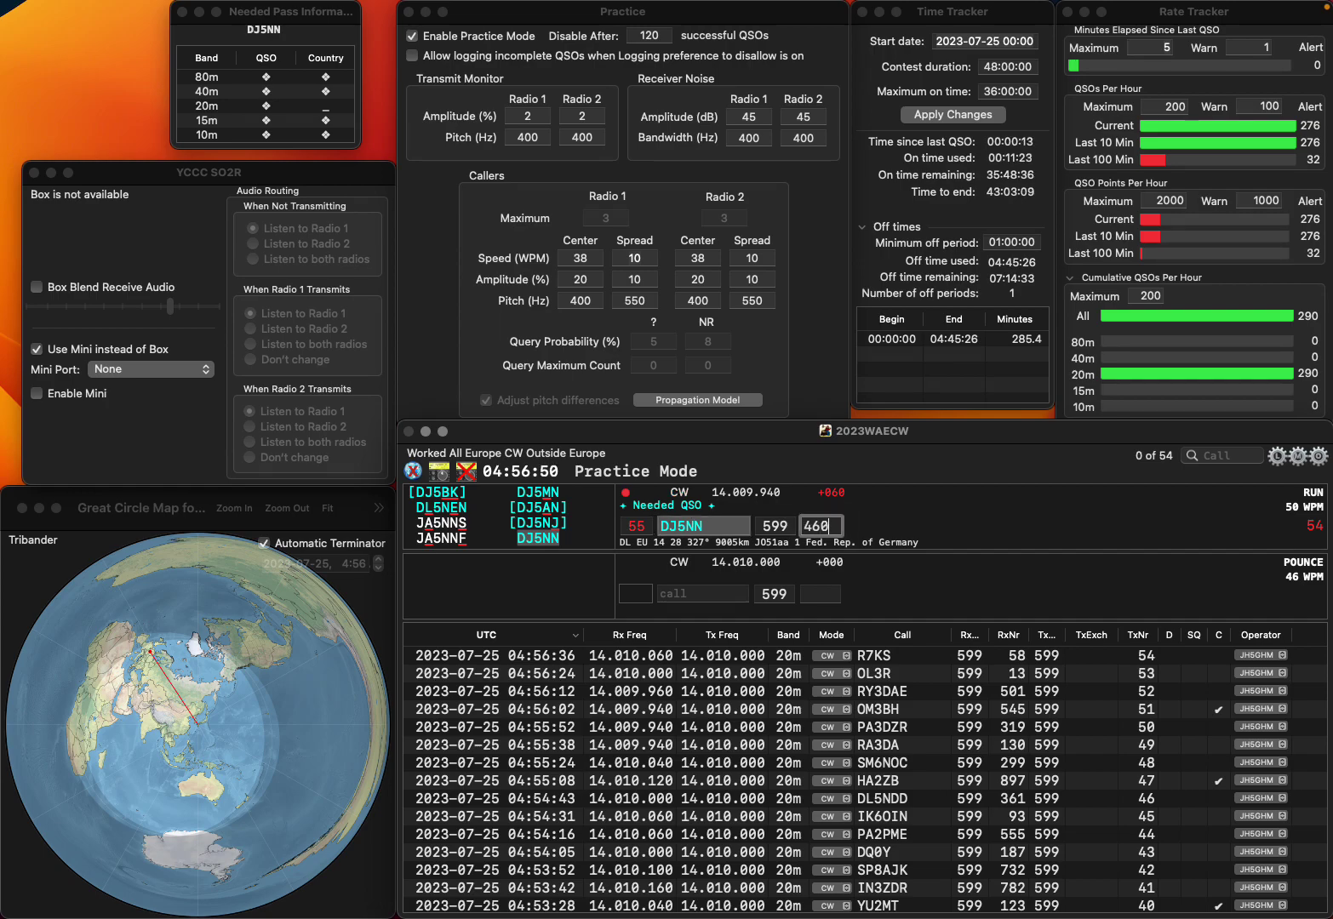
key(Return)
text(G)
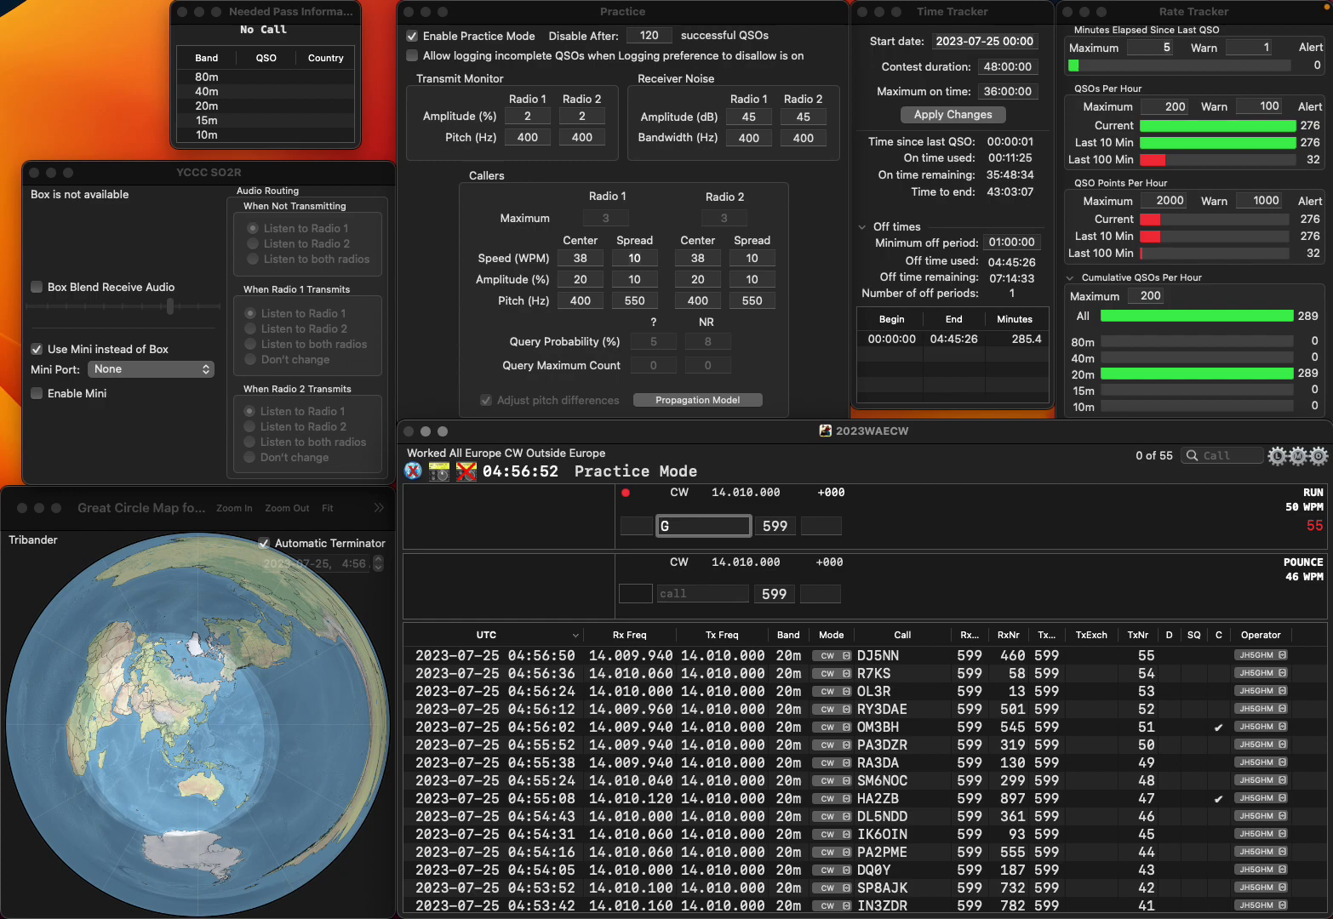
text(JHE)
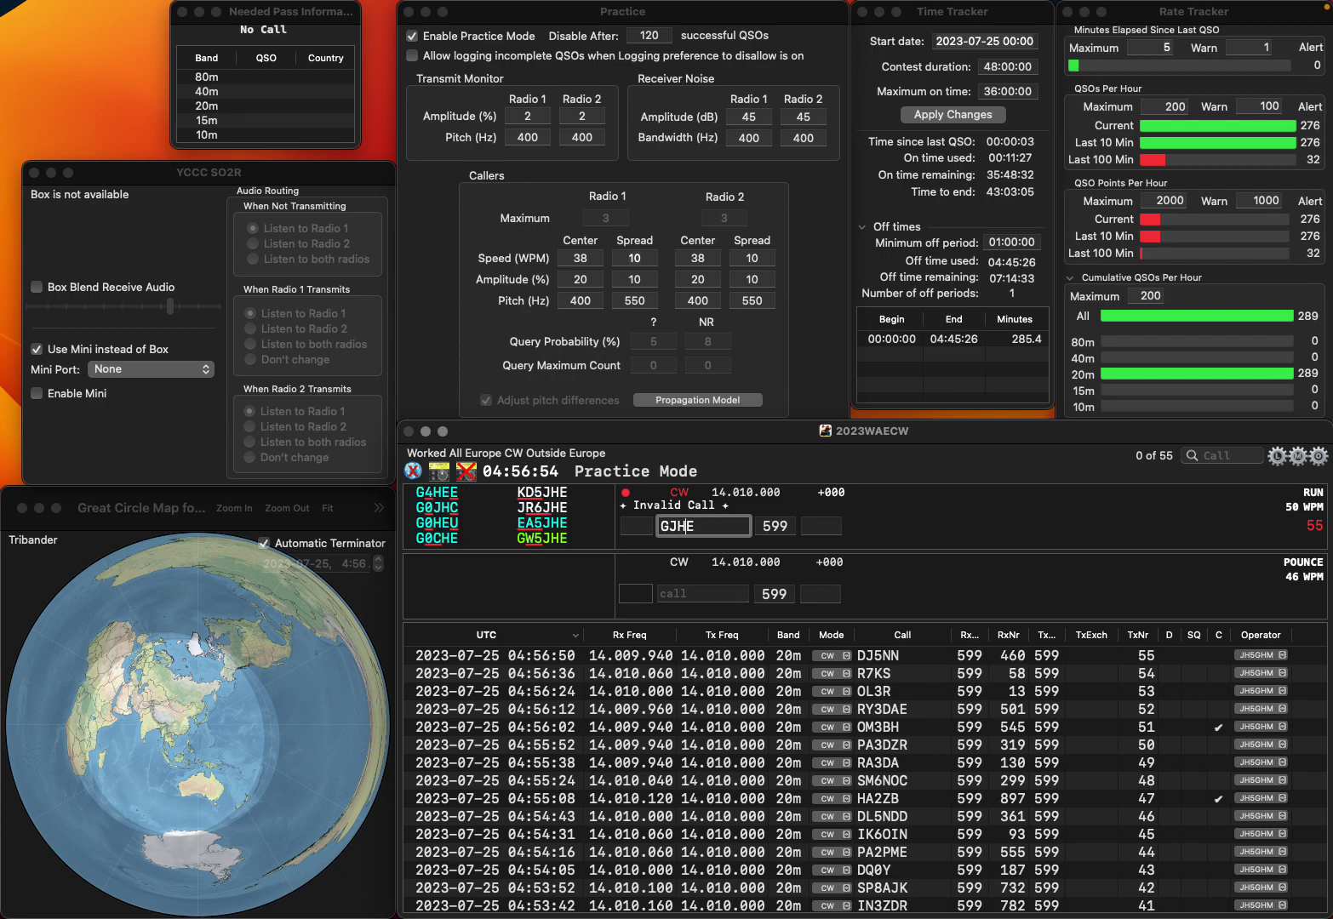
text(W5)
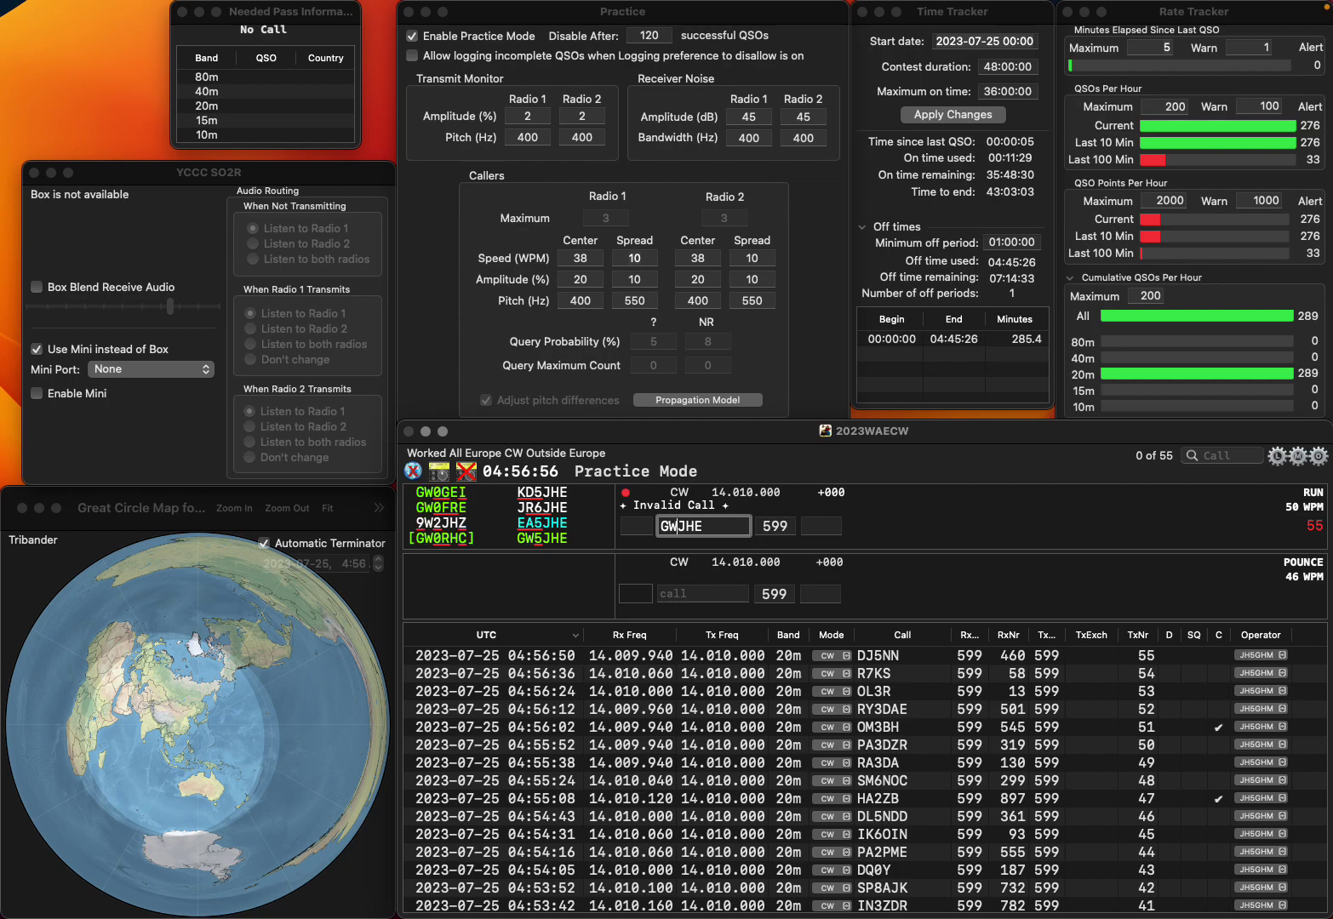
key(Return)
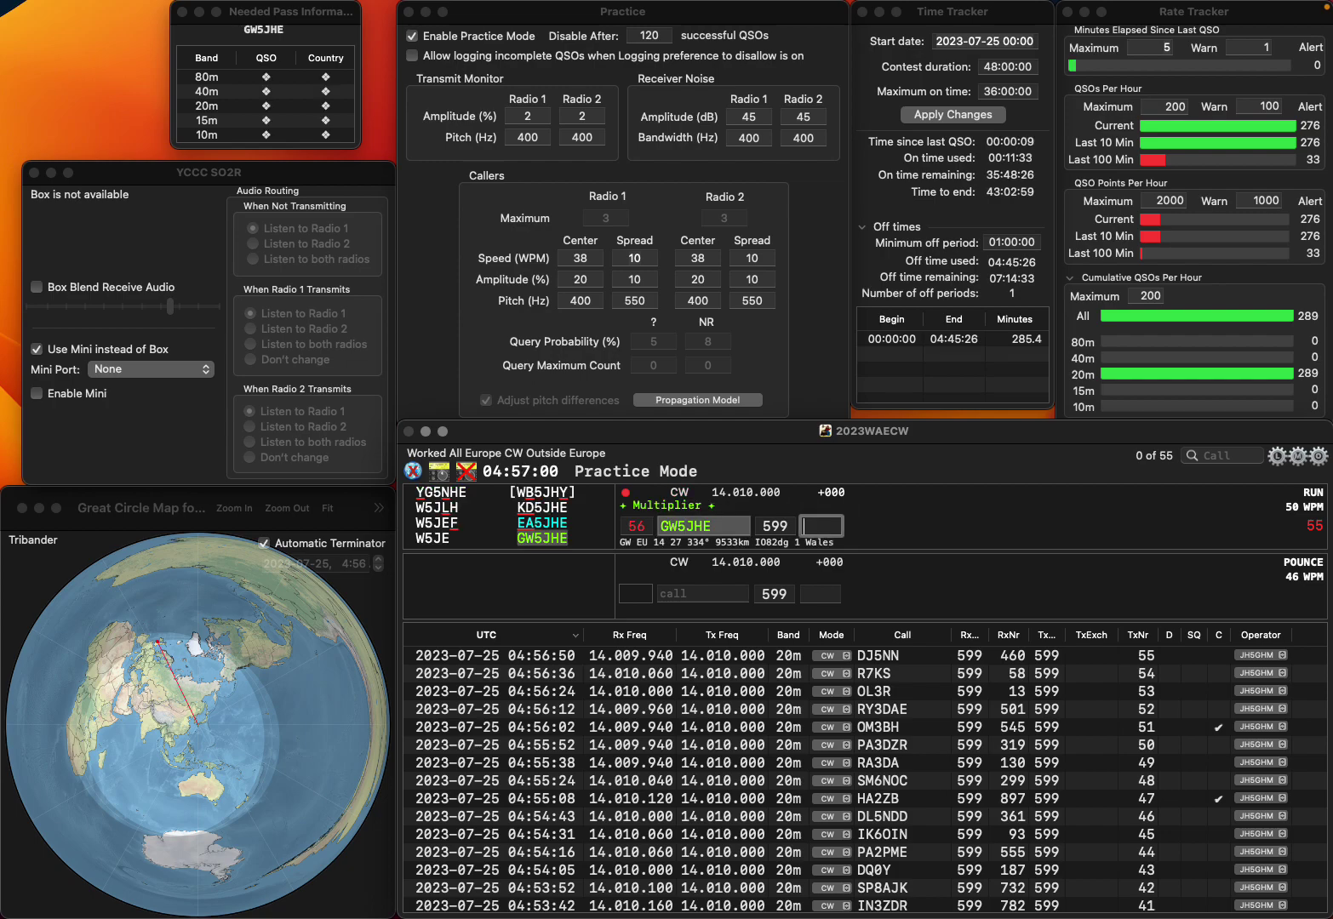
text(161)
key(Return)
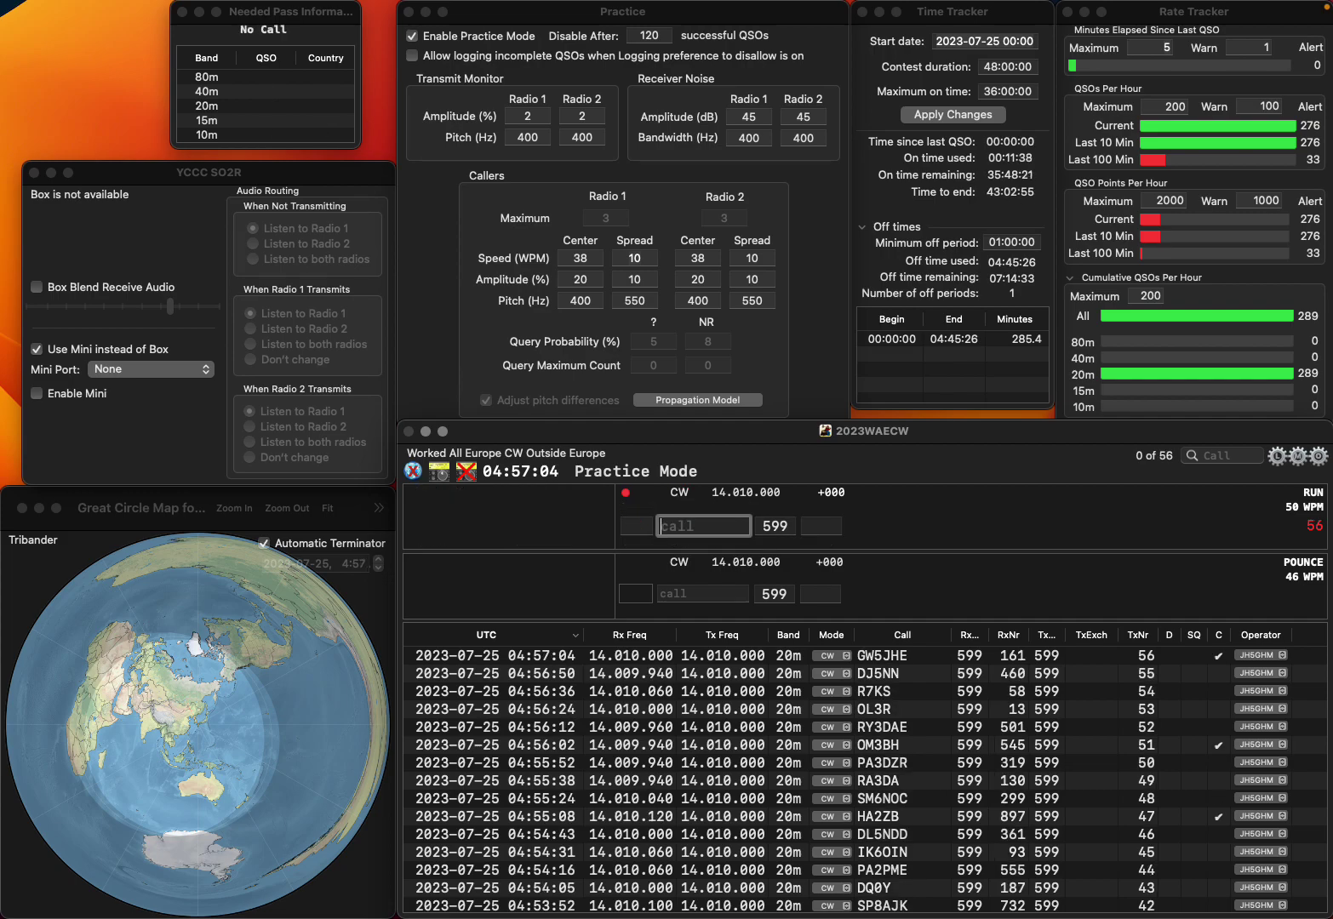
text(N6)
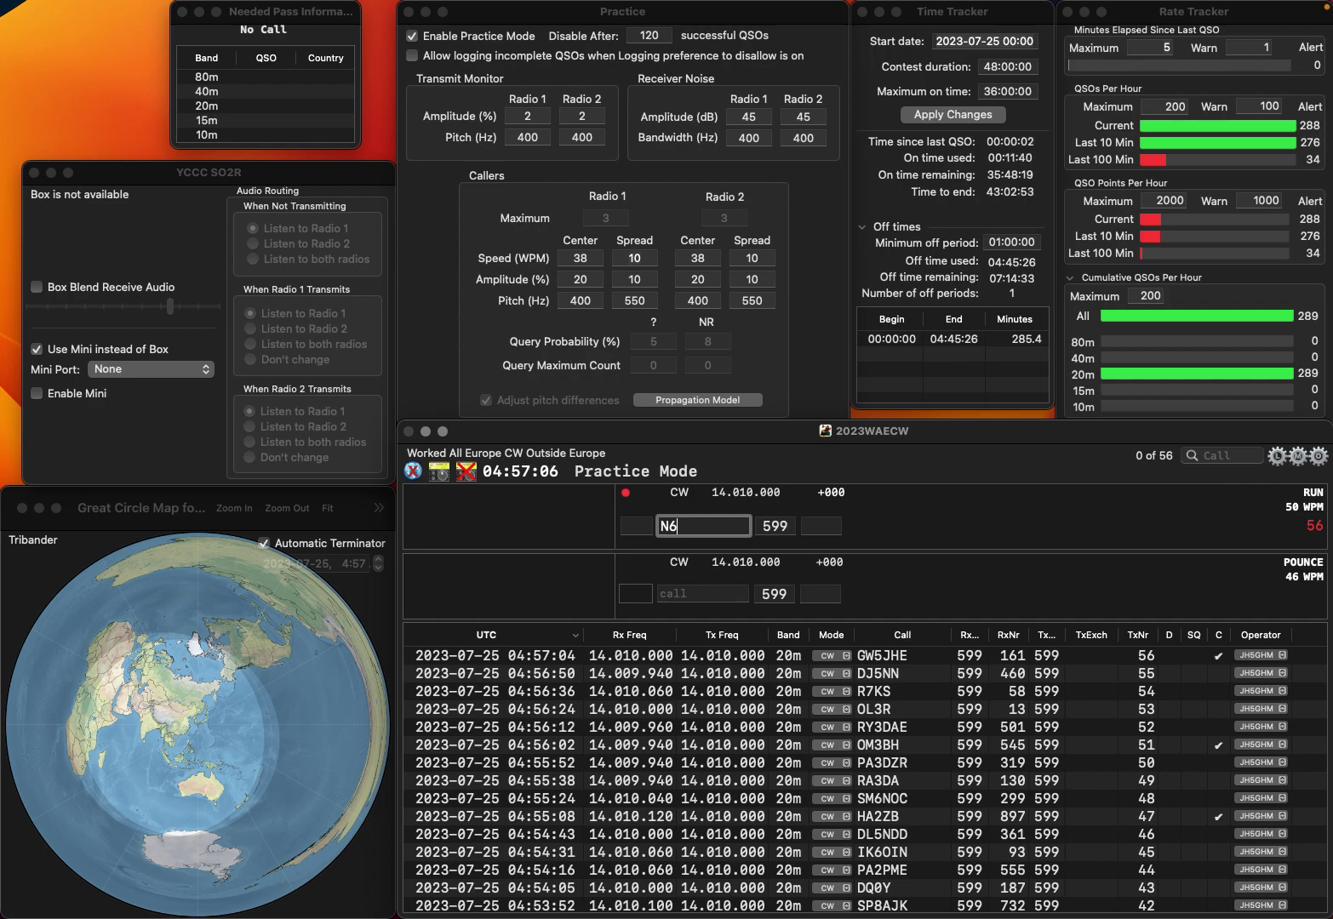
text(YX)
key(Home)
text(O)
key(space)
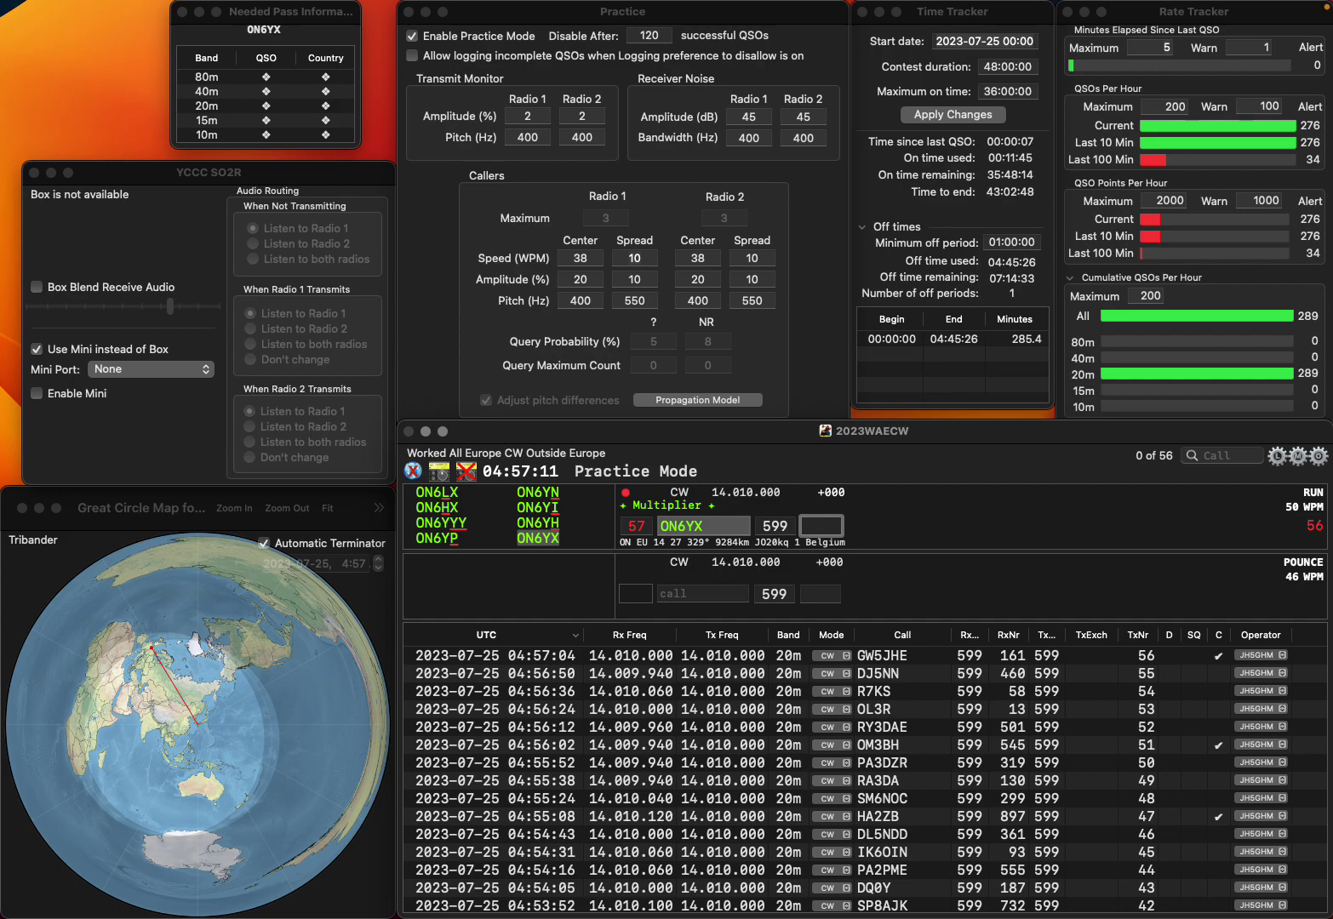
text(661)
key(Return)
text(D)
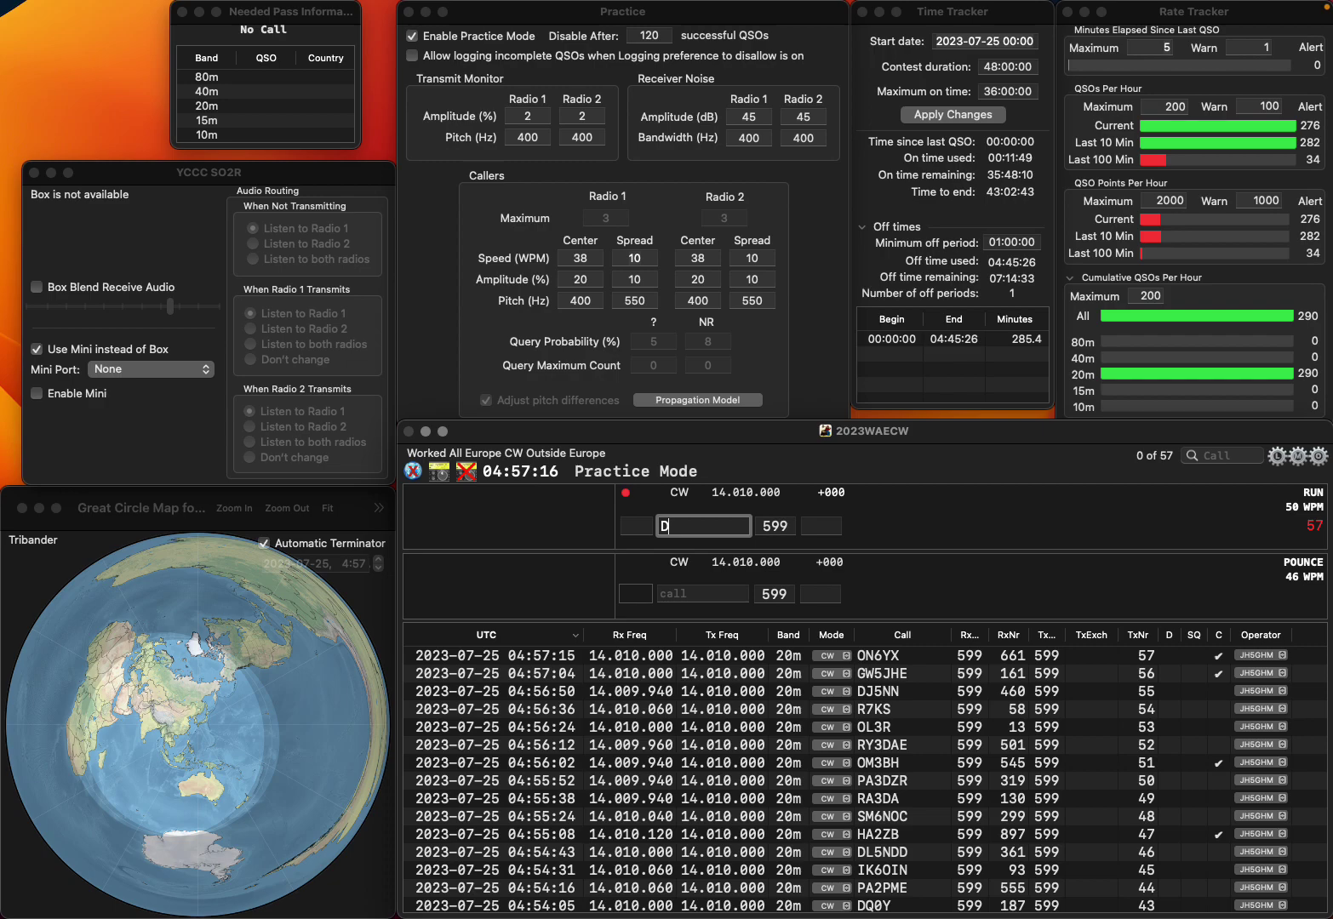
text(J1AN)
key(Return)
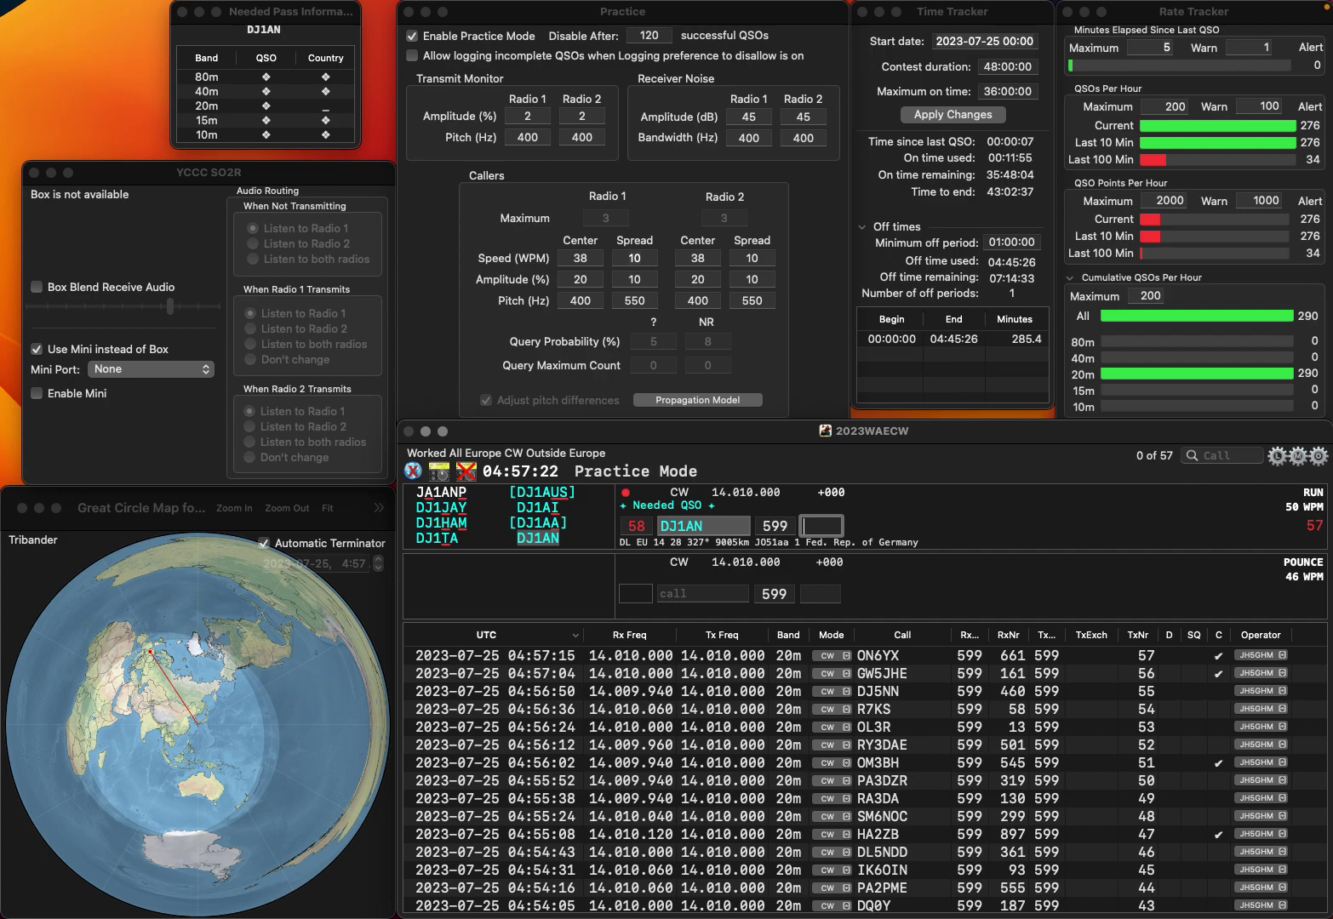
text(756)
key(Return)
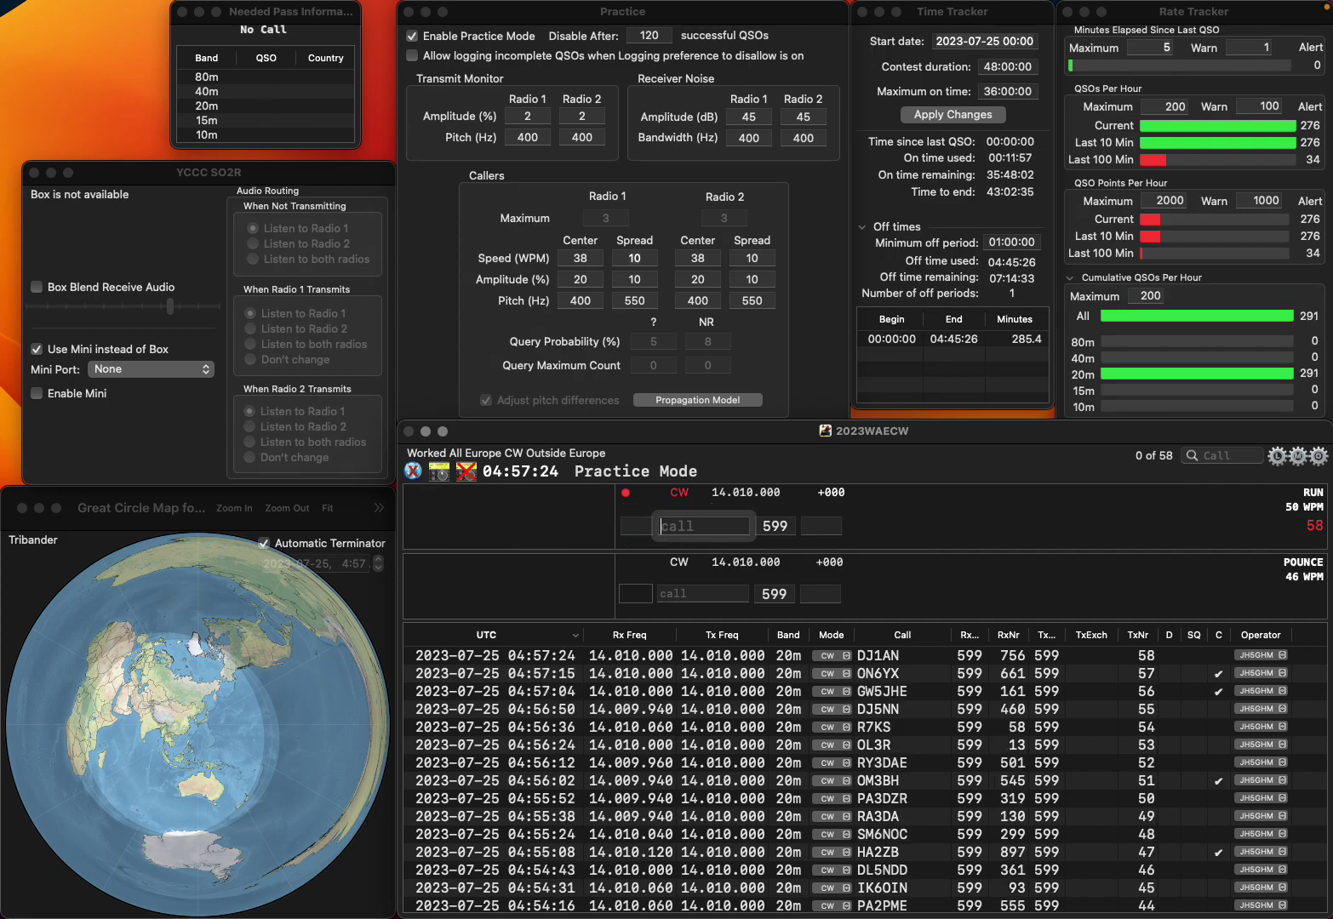
text(RK)
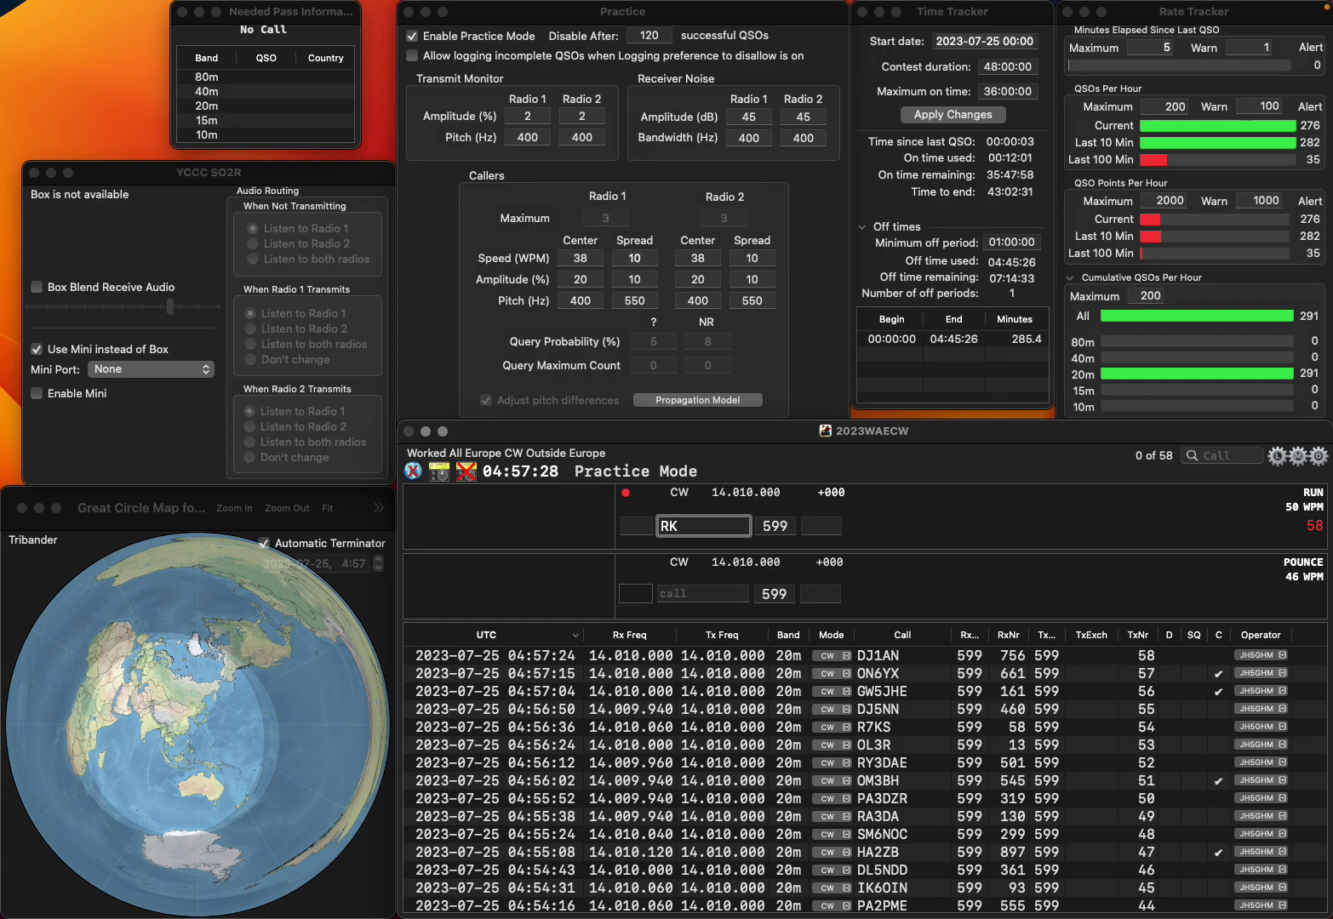
text(3TD)
key(Return)
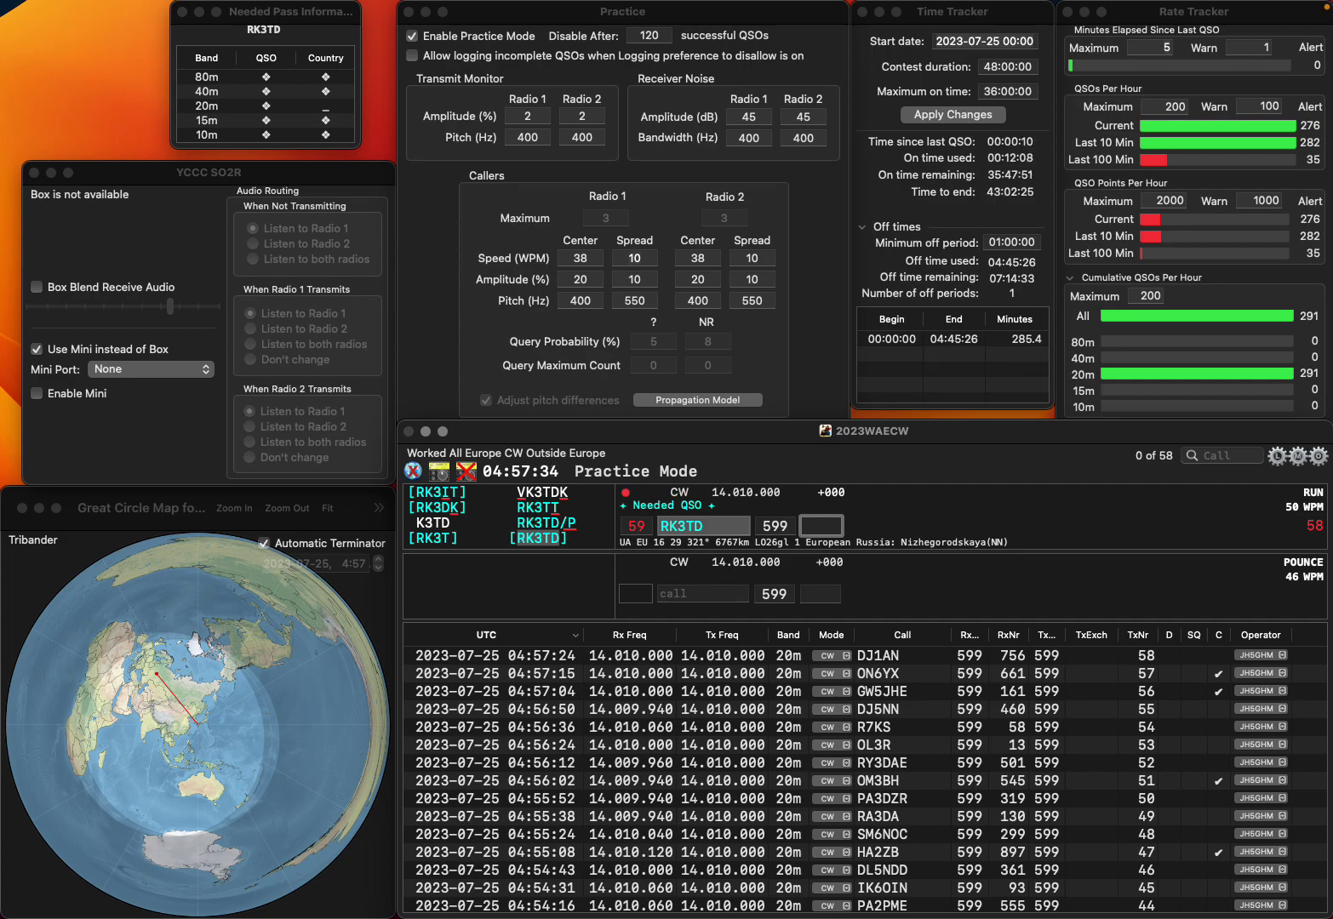
text(576)
key(Return)
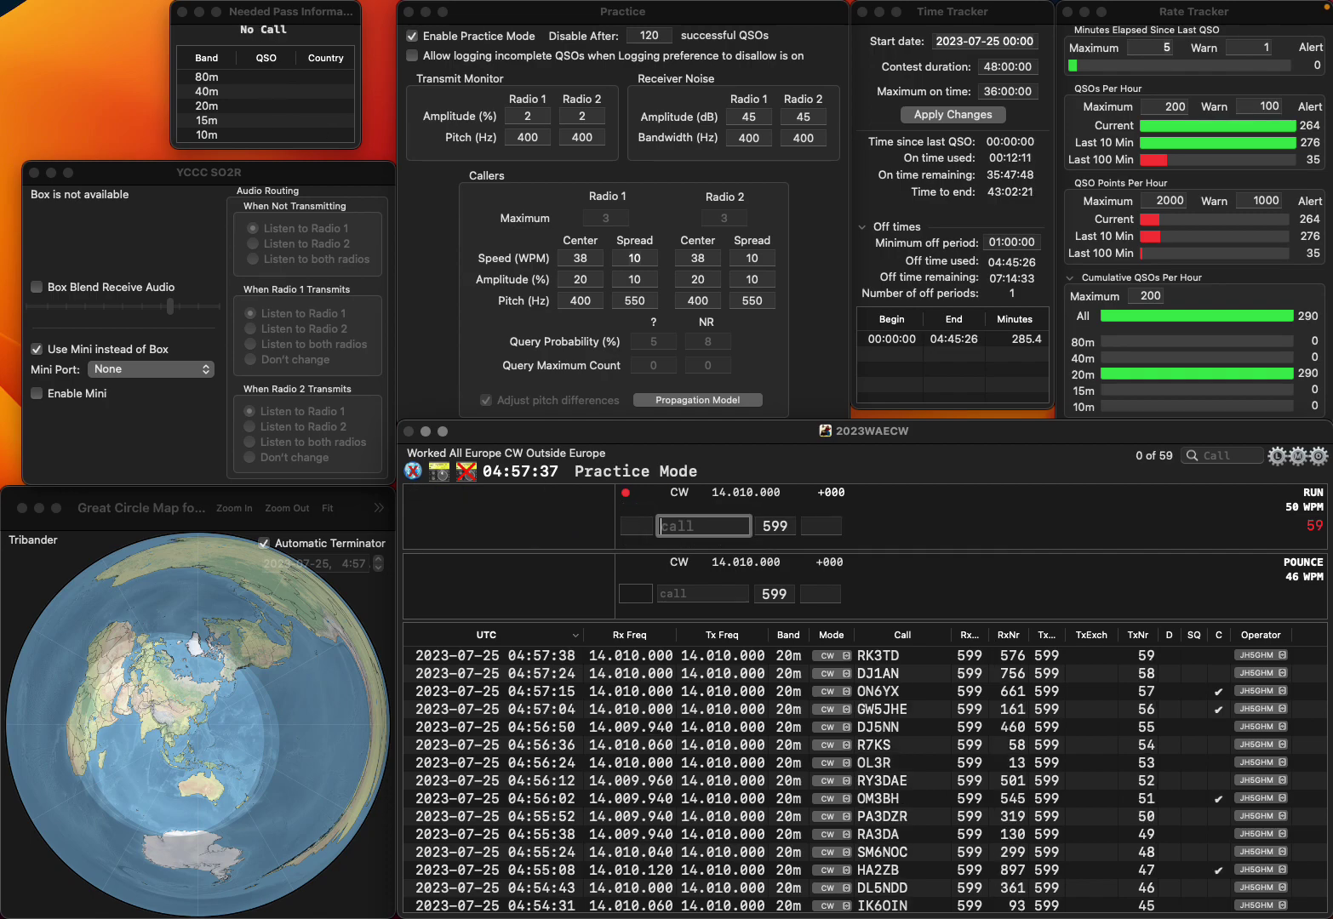
text(DL8)
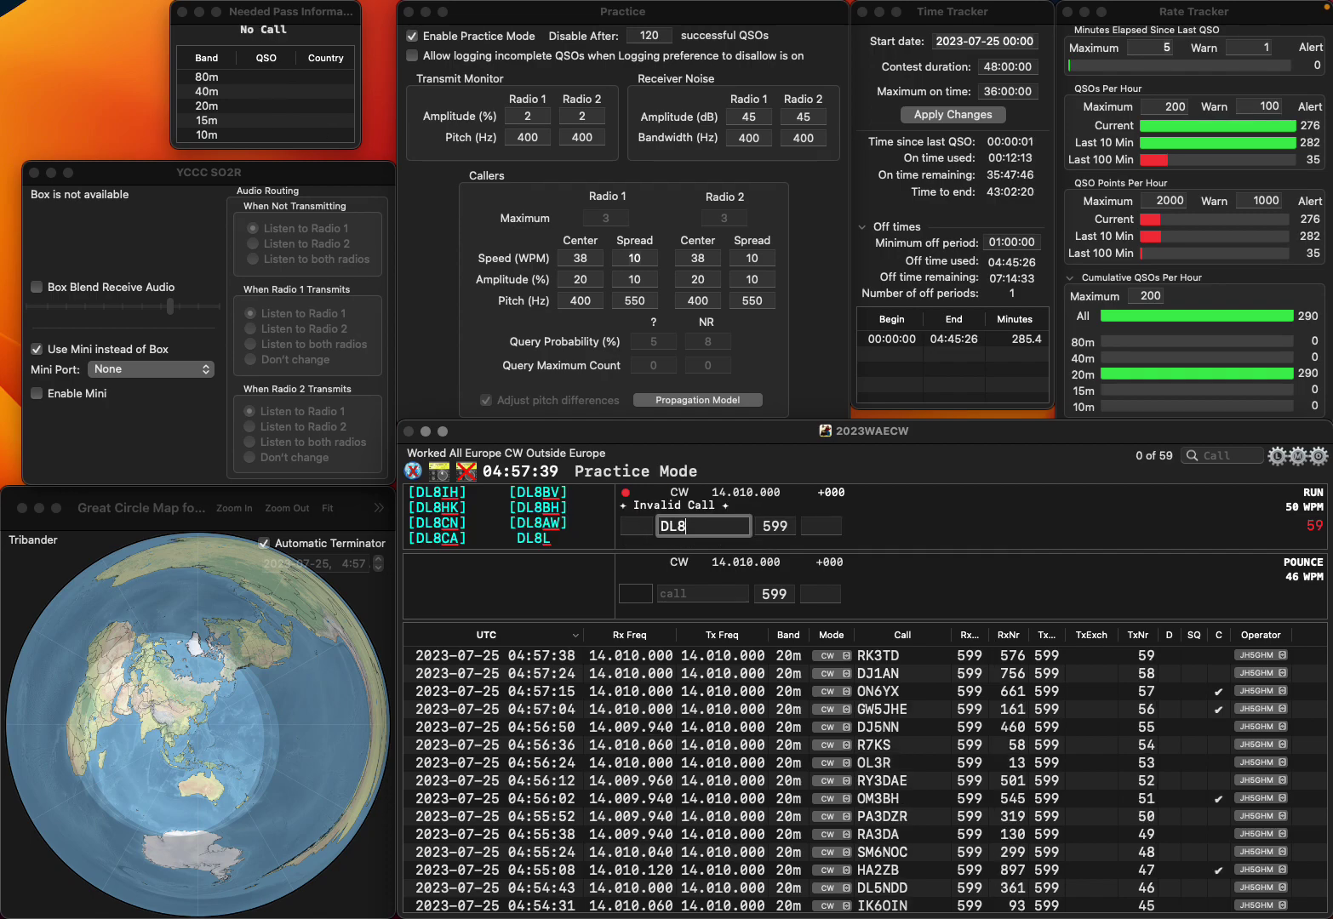
text(WN)
key(Return)
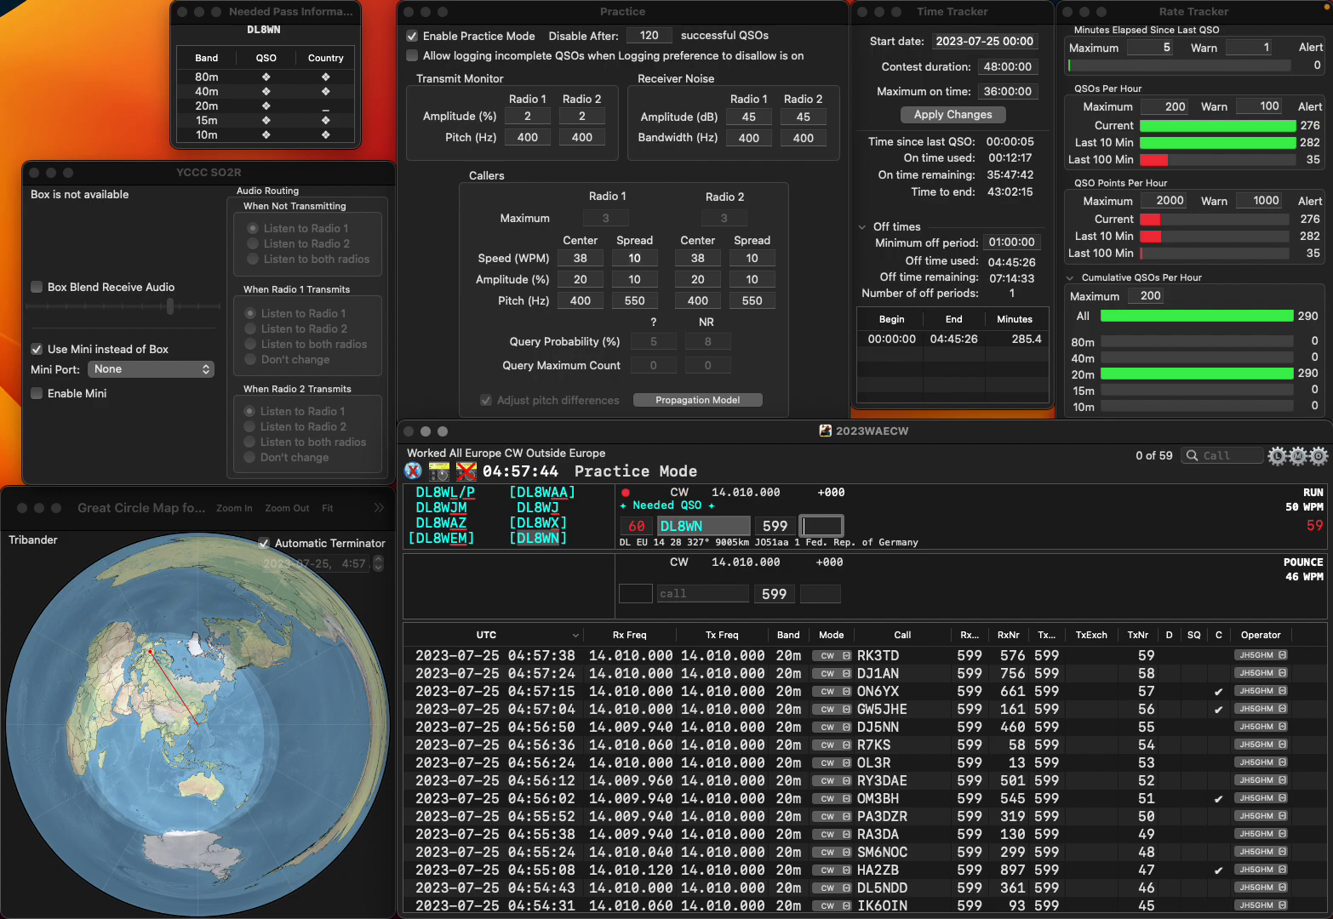
text(571)
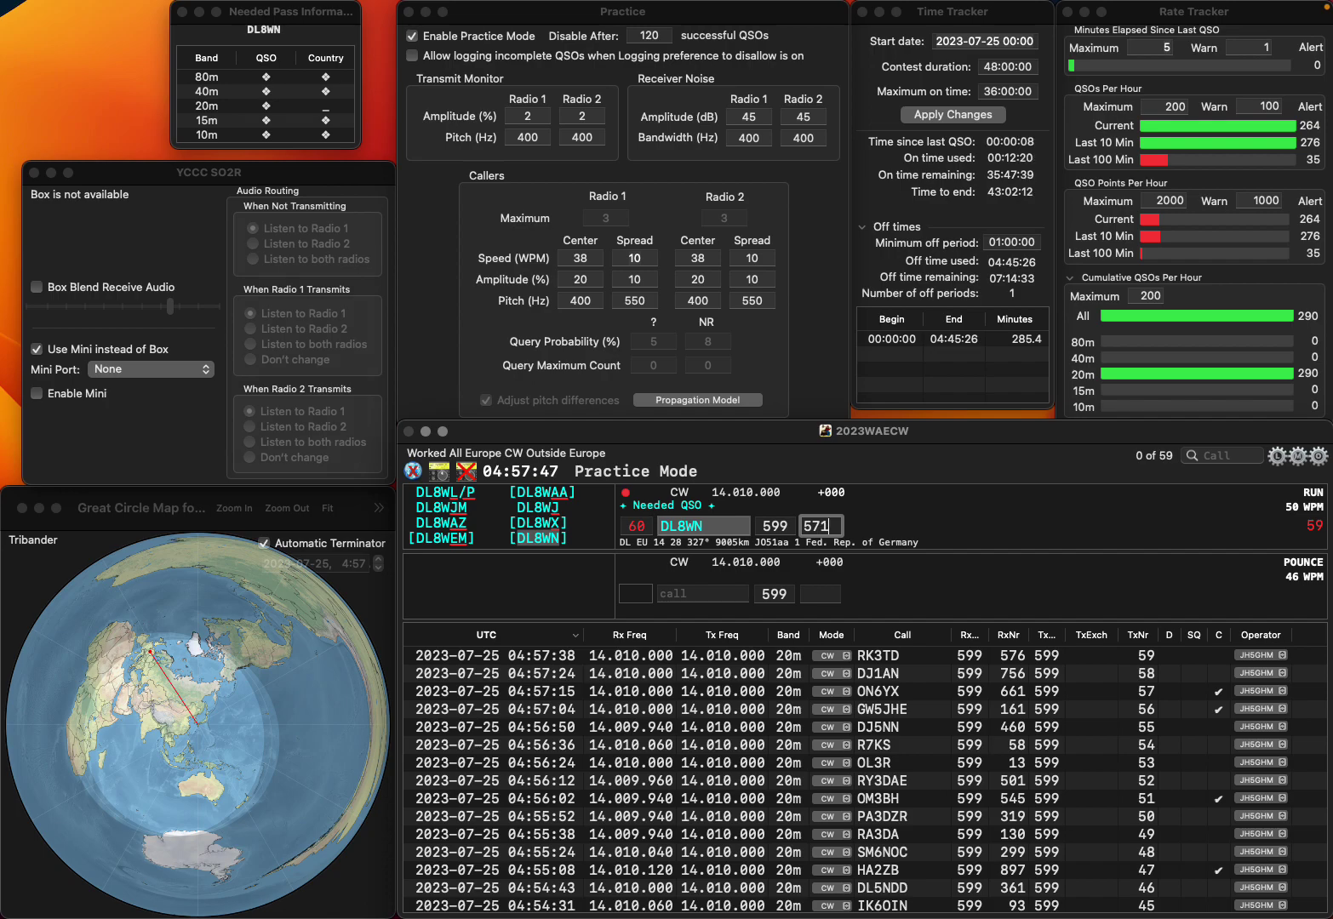
key(Return)
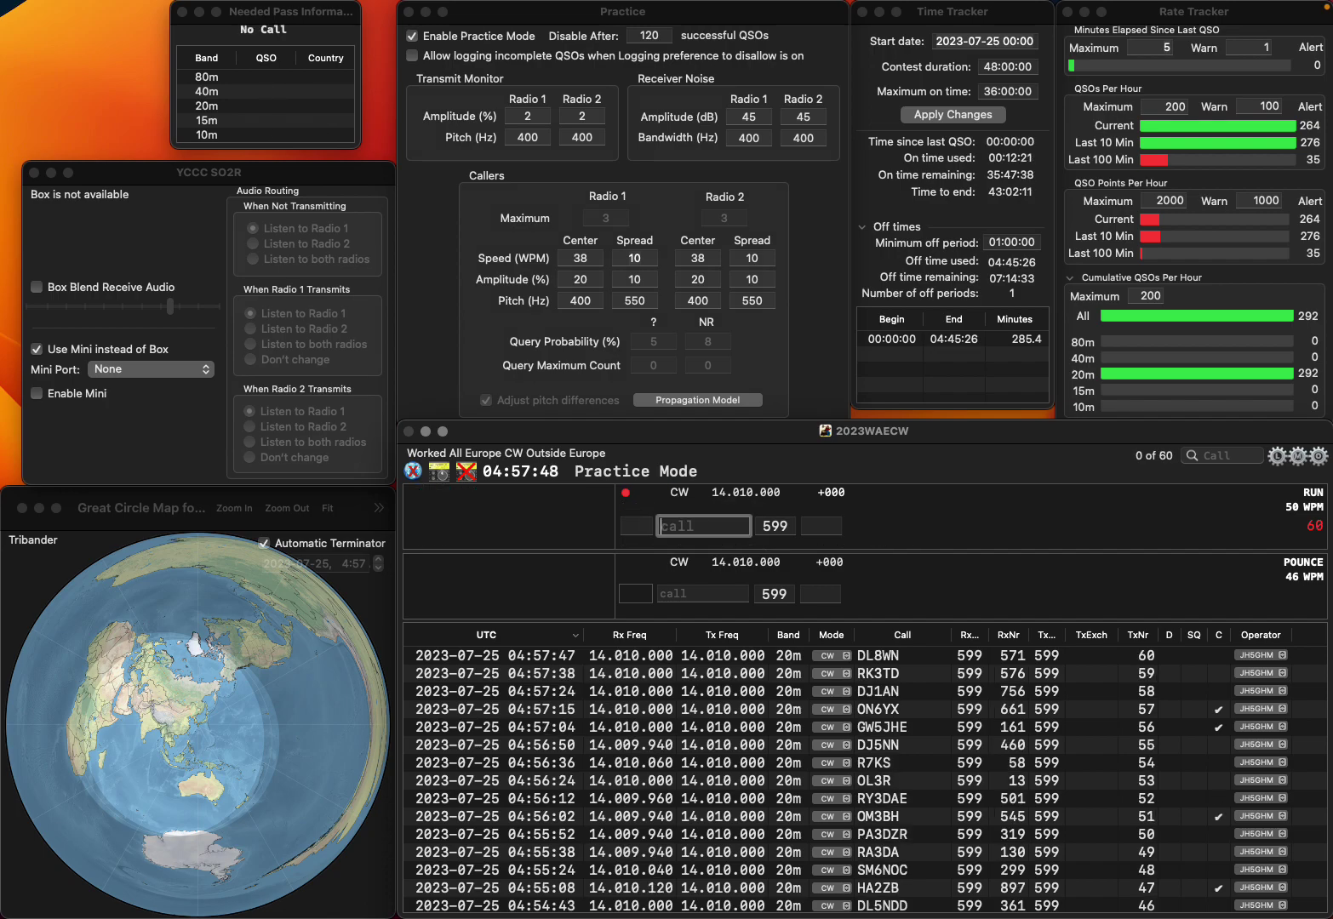
text(9A)
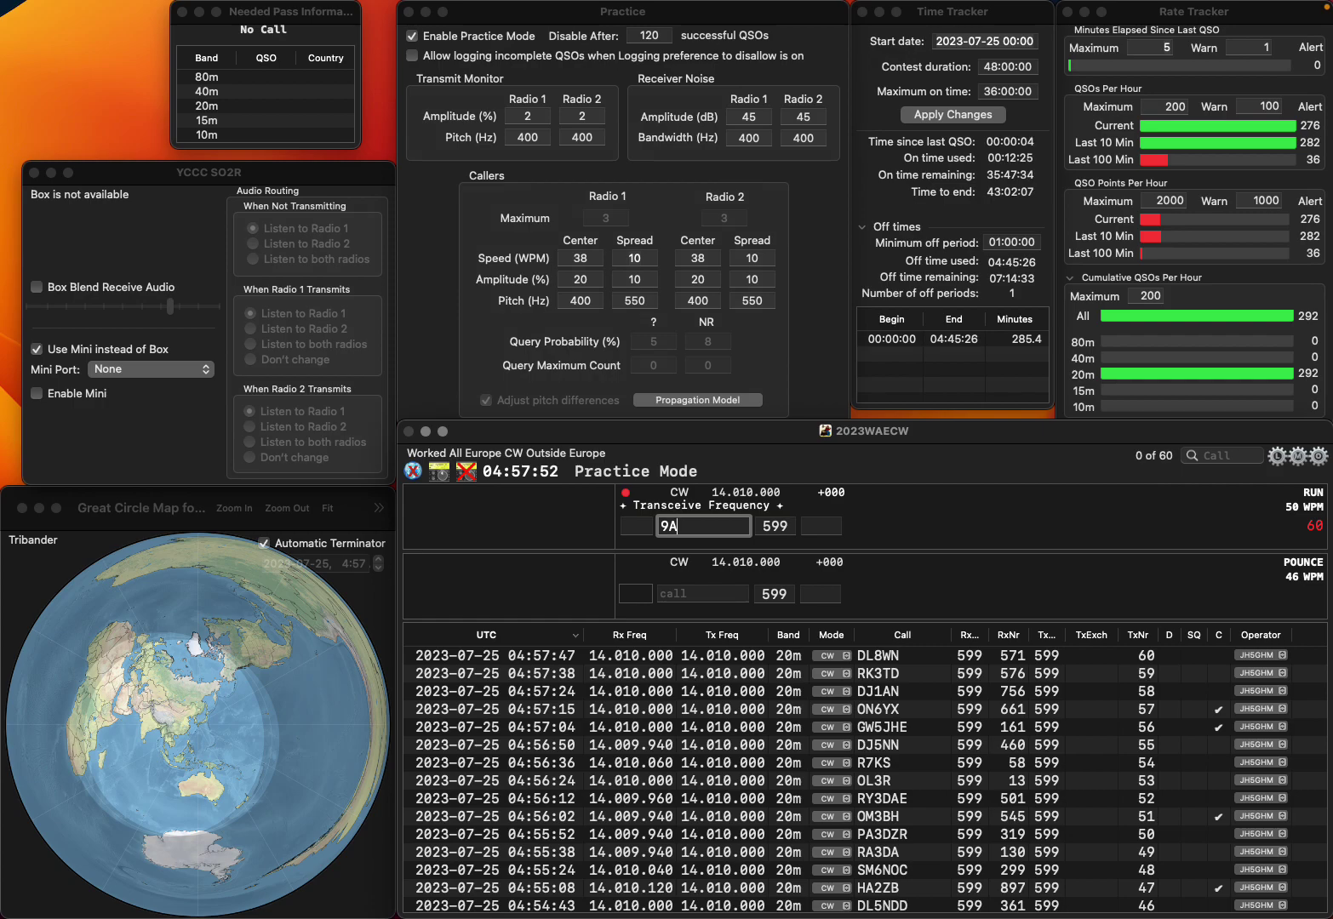
text(4ZM)
key(Return)
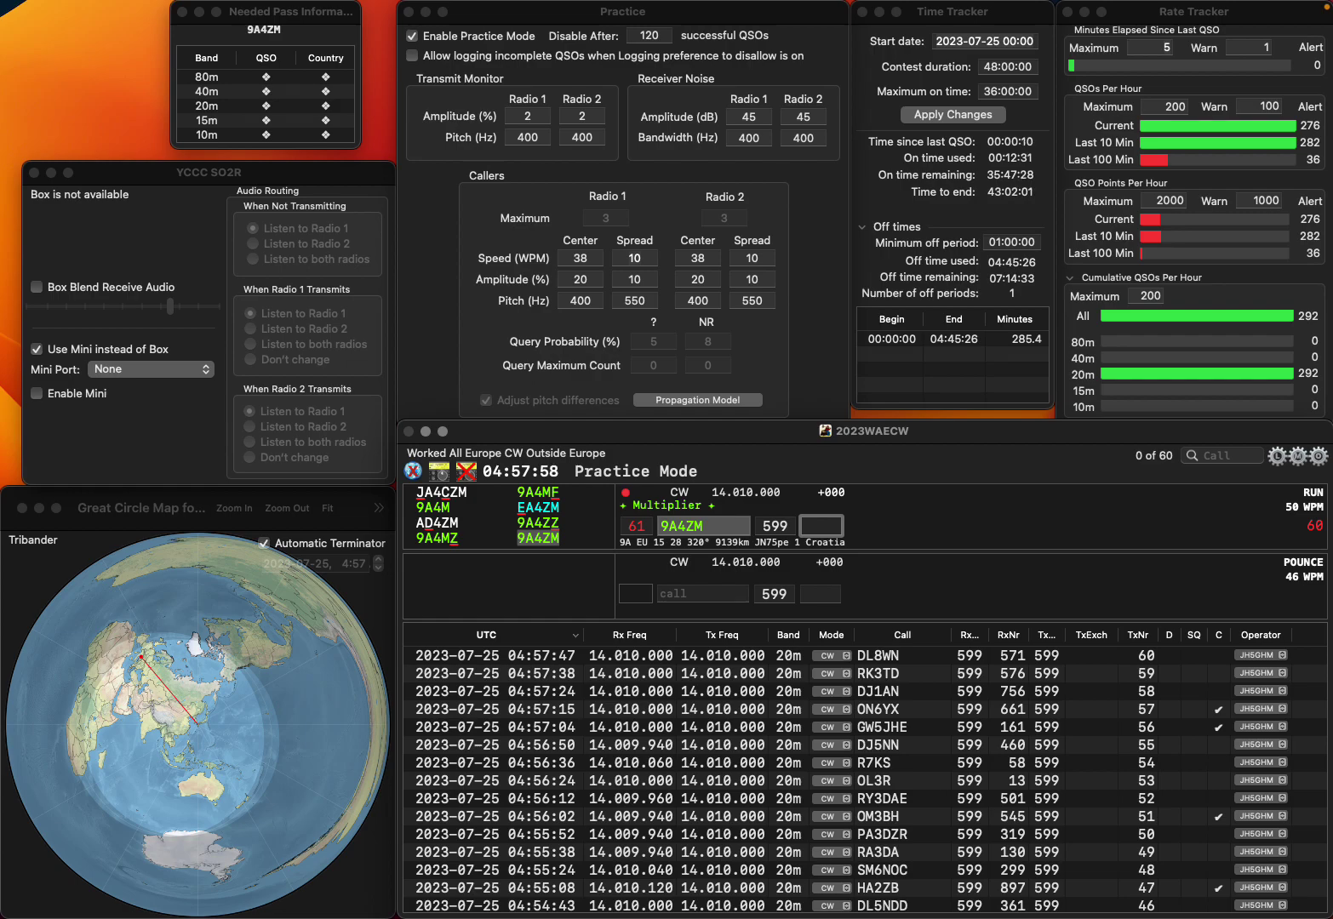
text(36:0)
key(Return)
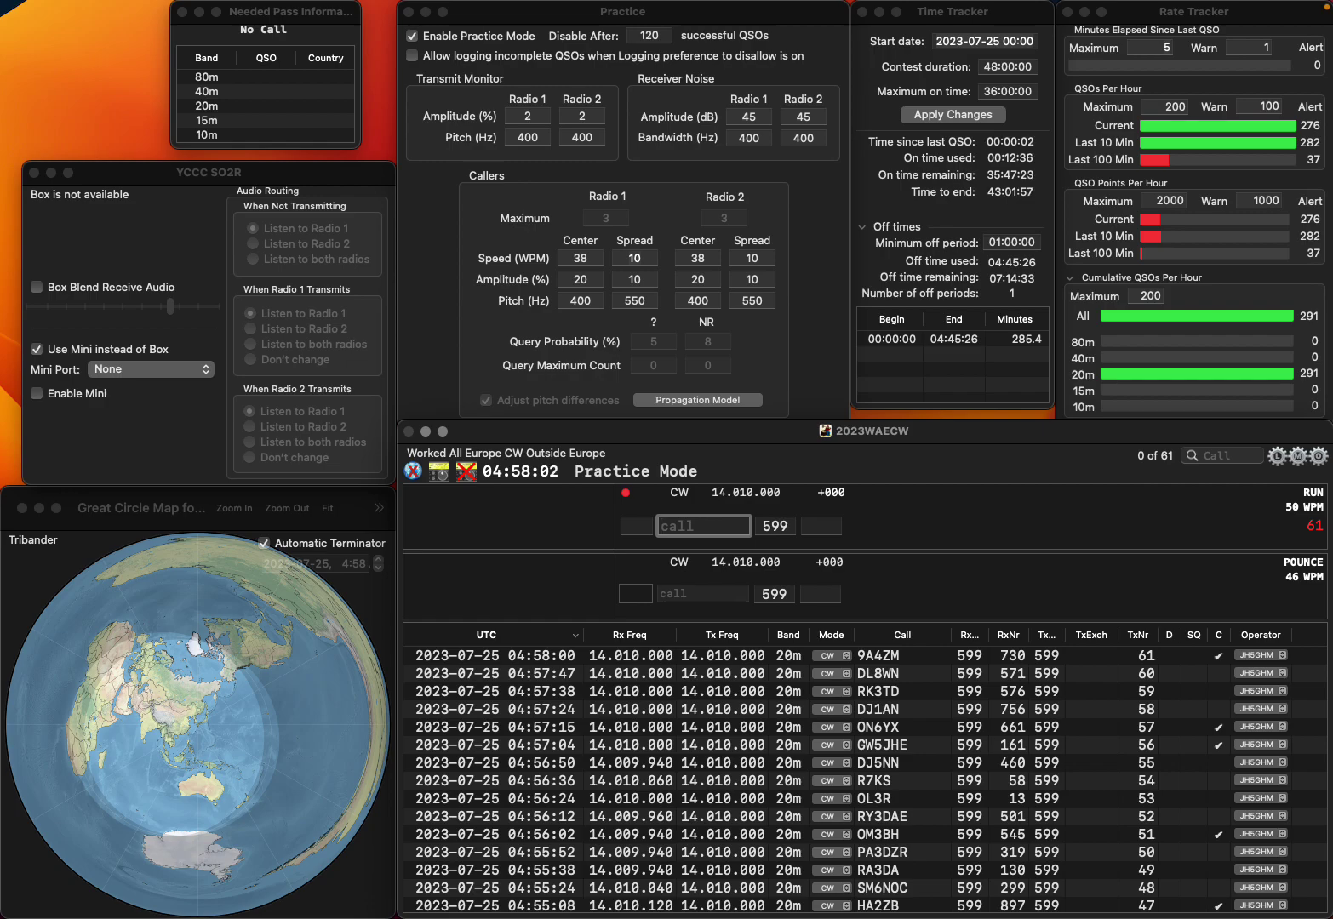
Answer caller PB1RWZ on the run radio and log the contact with received number 256
text(1RWZ)
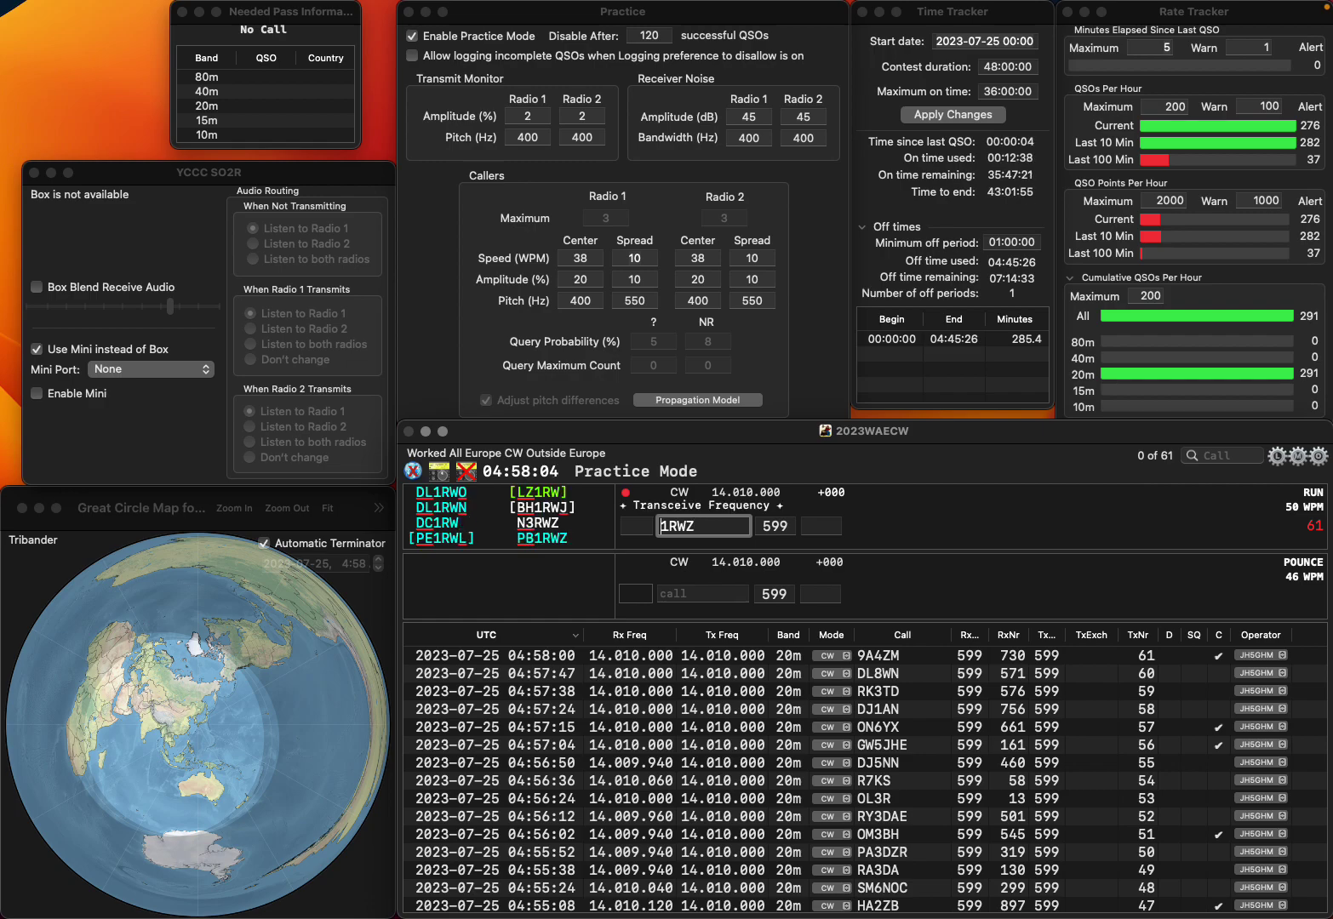
key(Home)
text(PB)
key(space)
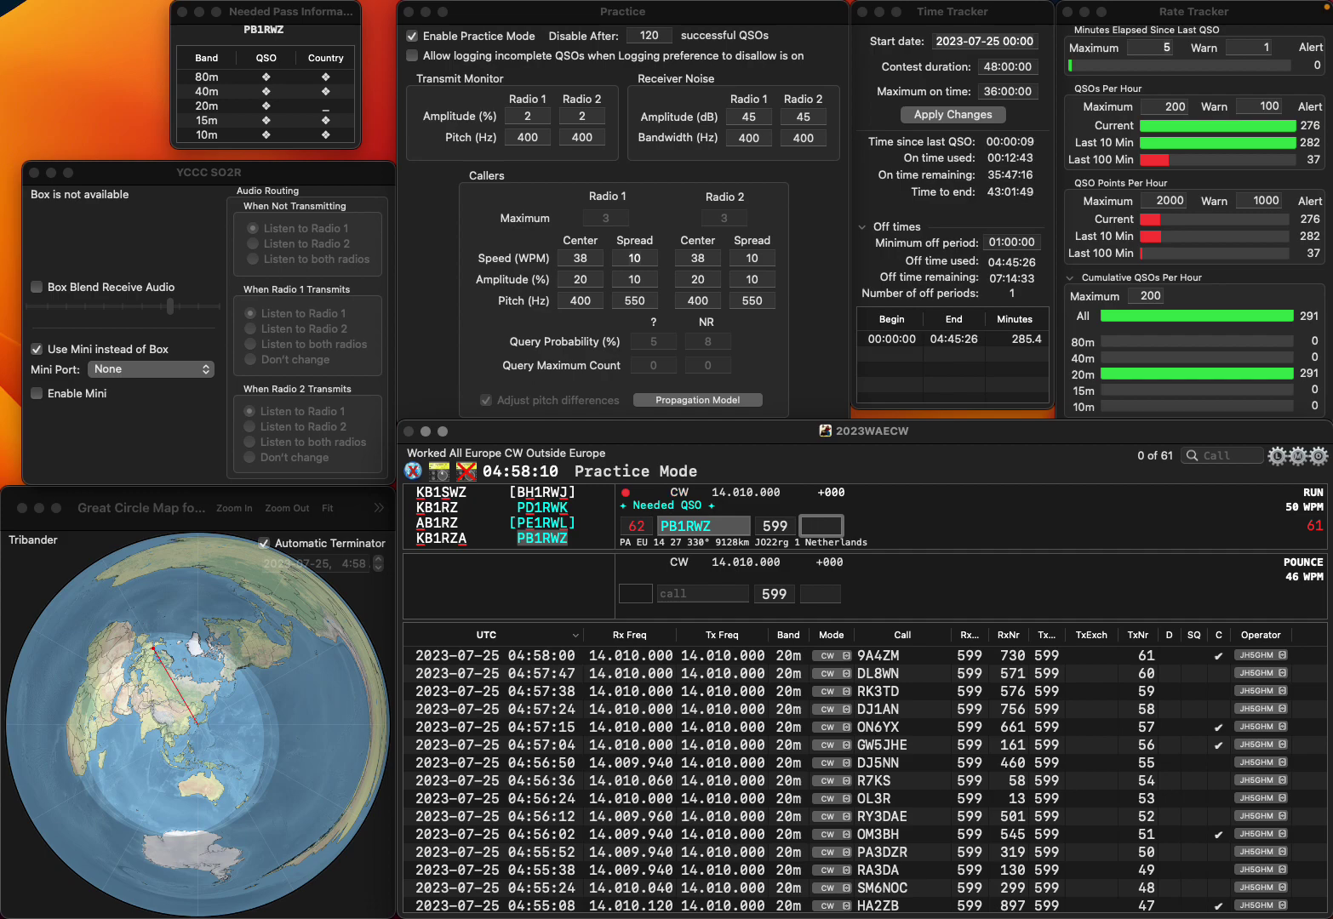
text(256)
key(Return)
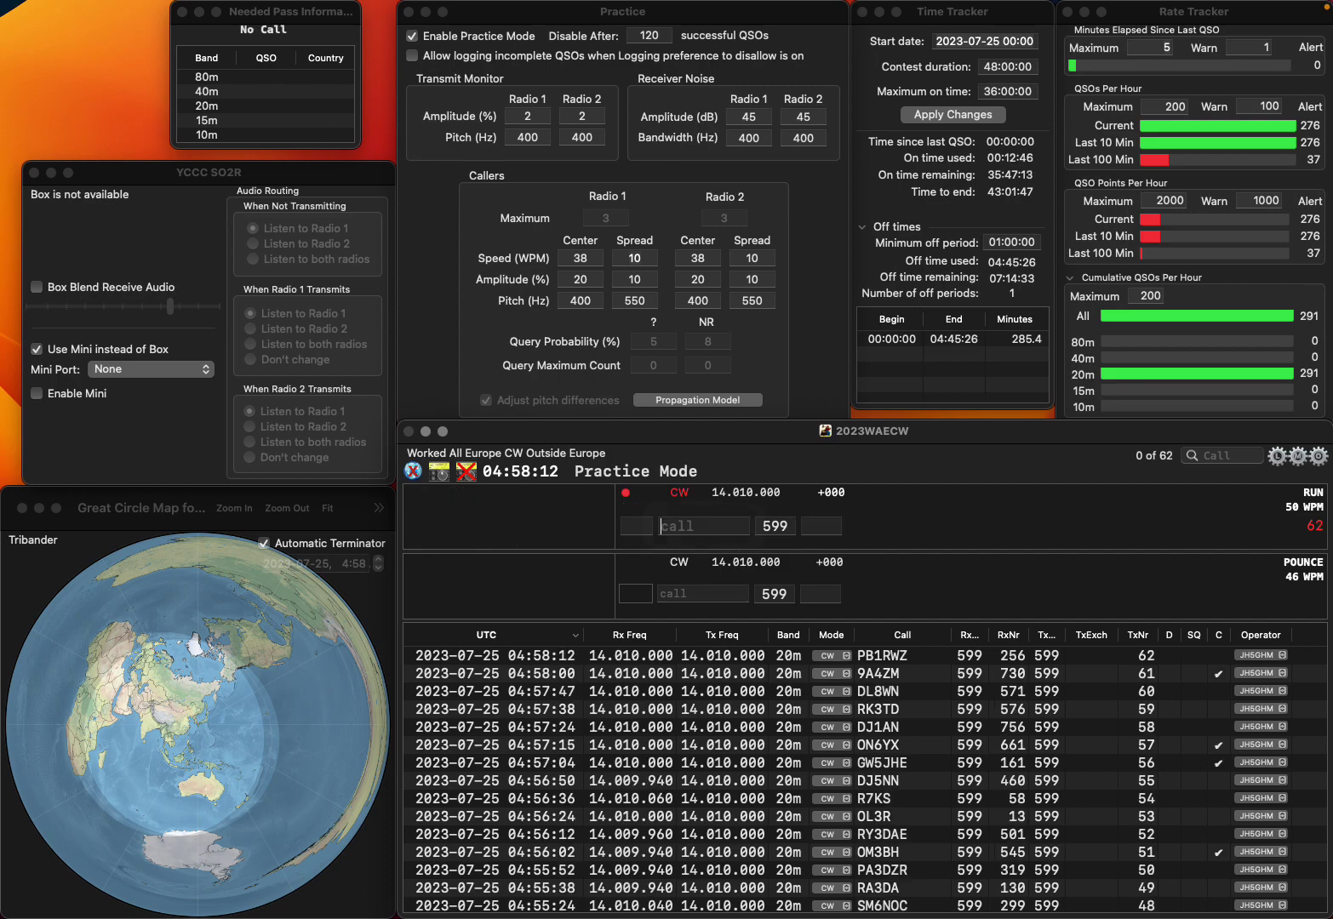
text(R7NW)
key(Return)
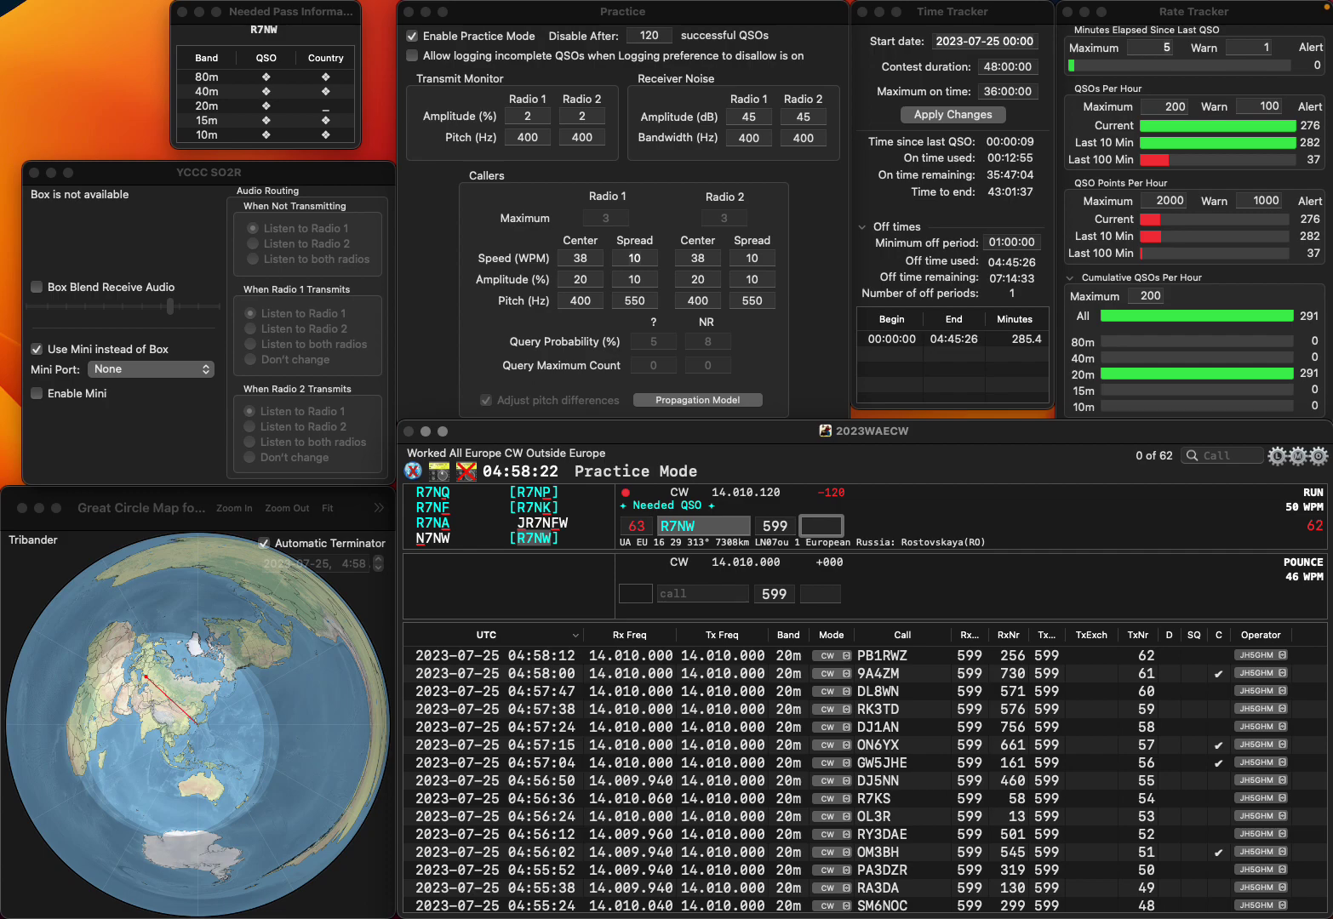
text(9)
key(BackSpace)
text(81)
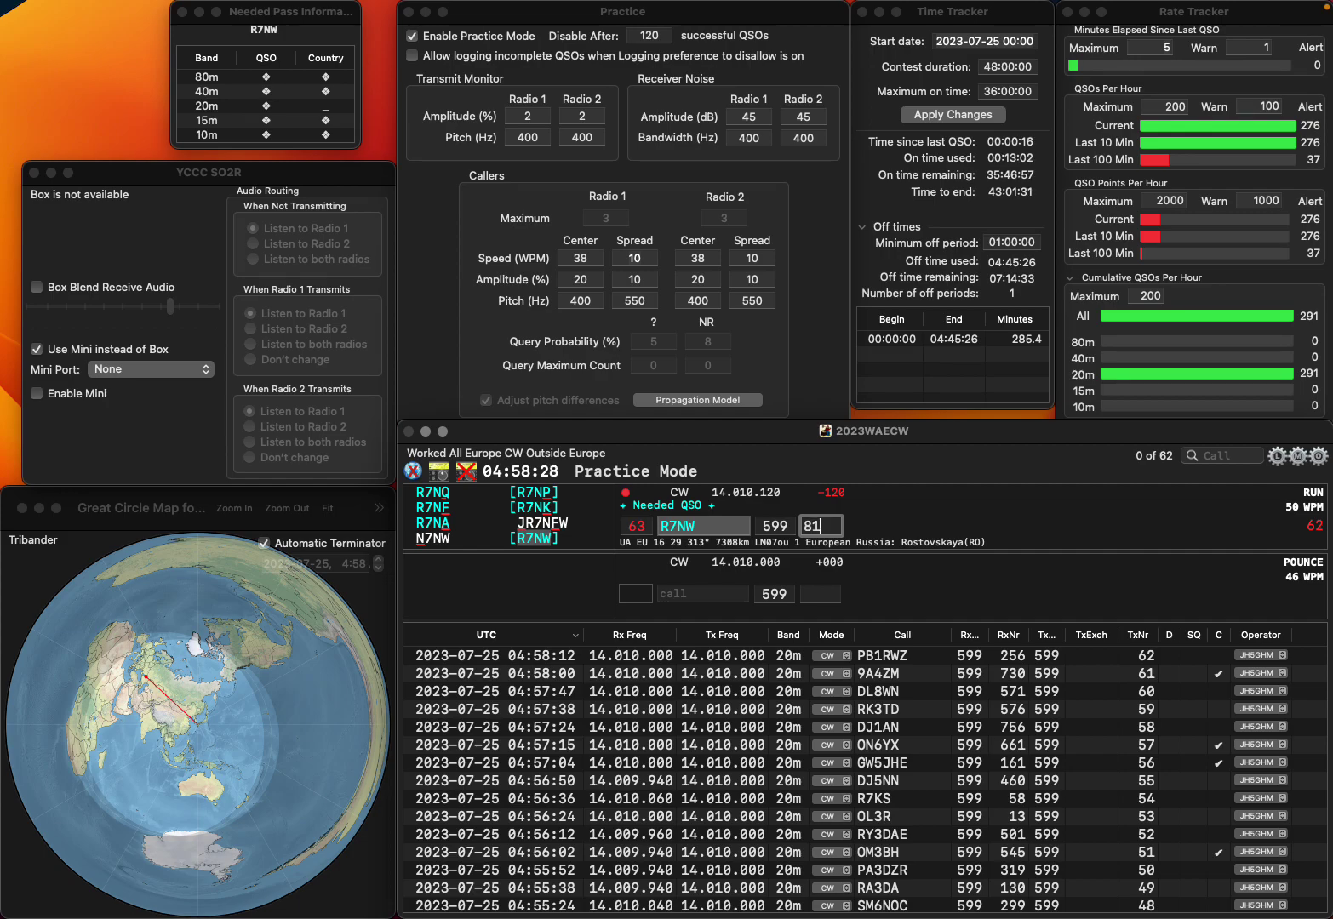
key(Return)
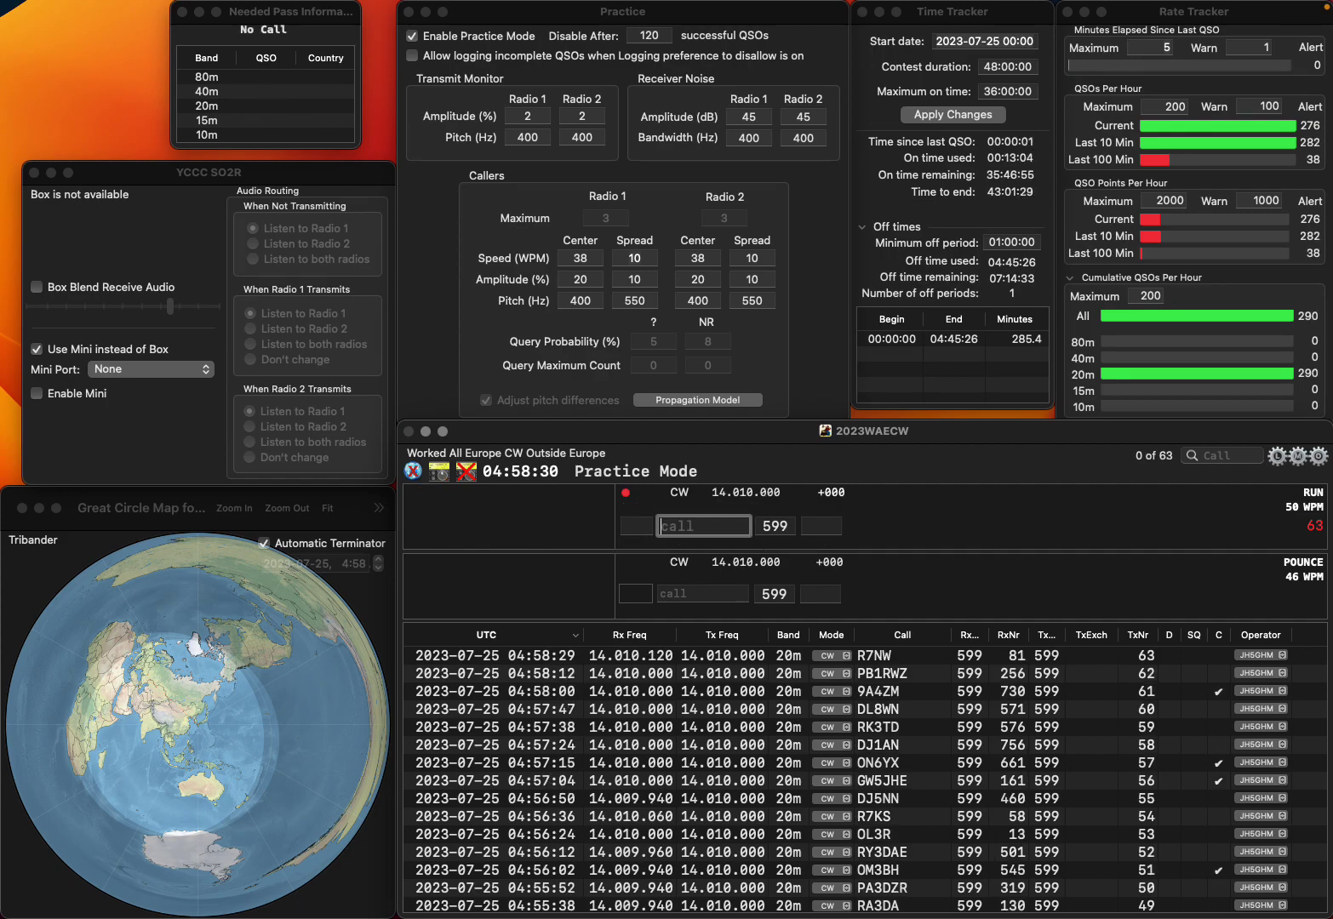
text(KA)
key(Left)
key(Left)
text(EA5)
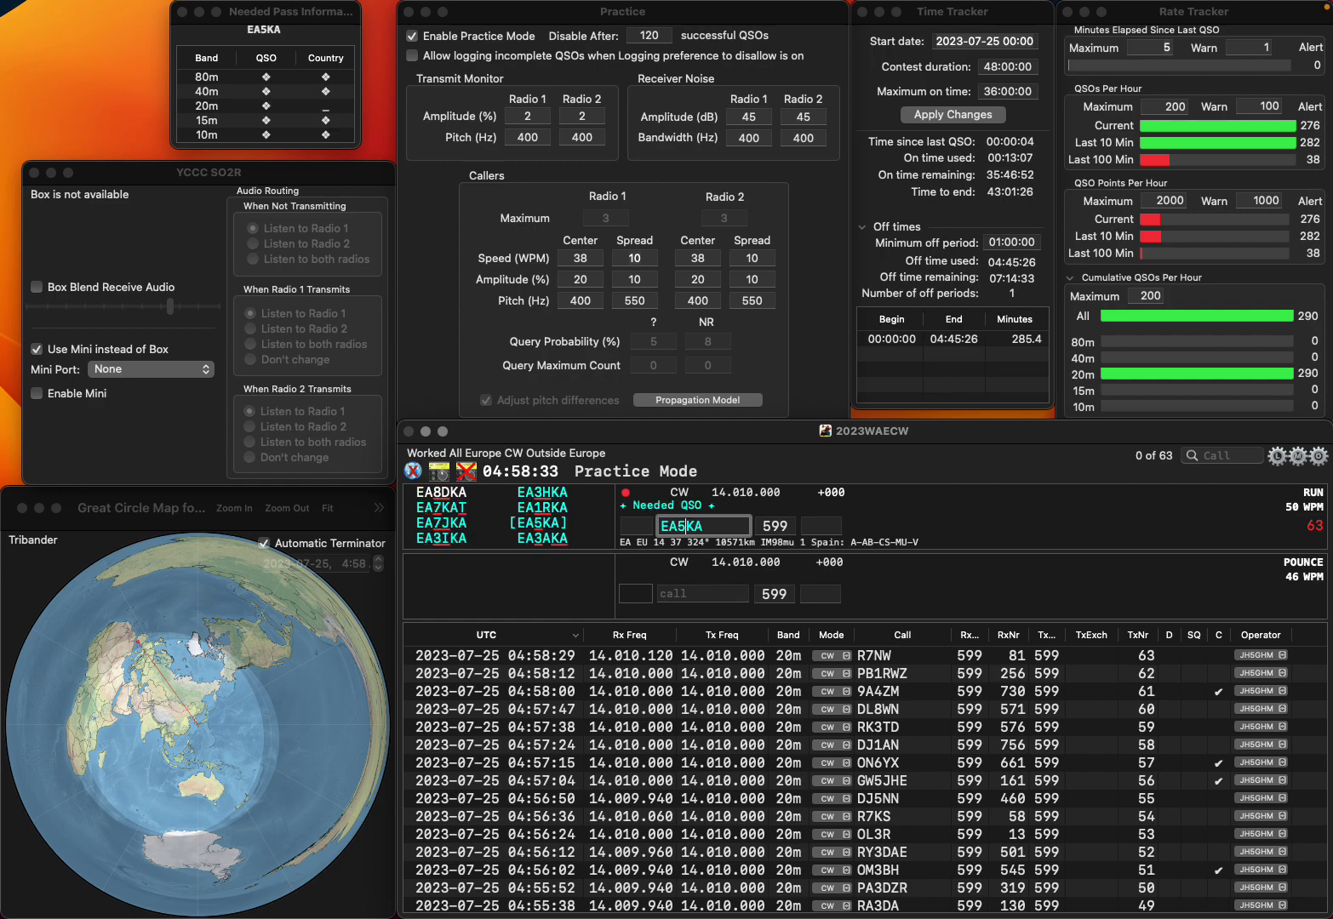
key(Return)
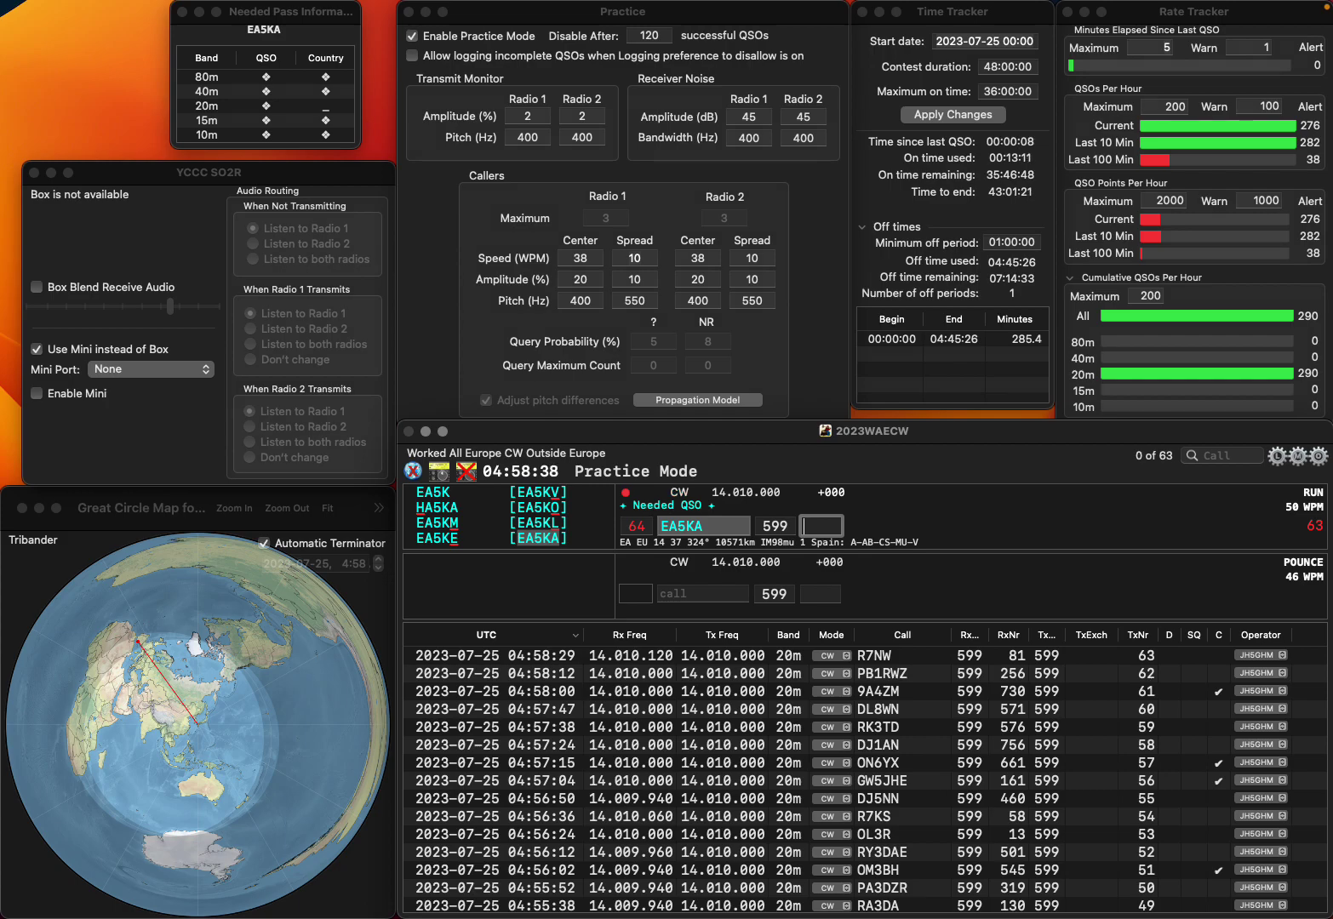
text(916)
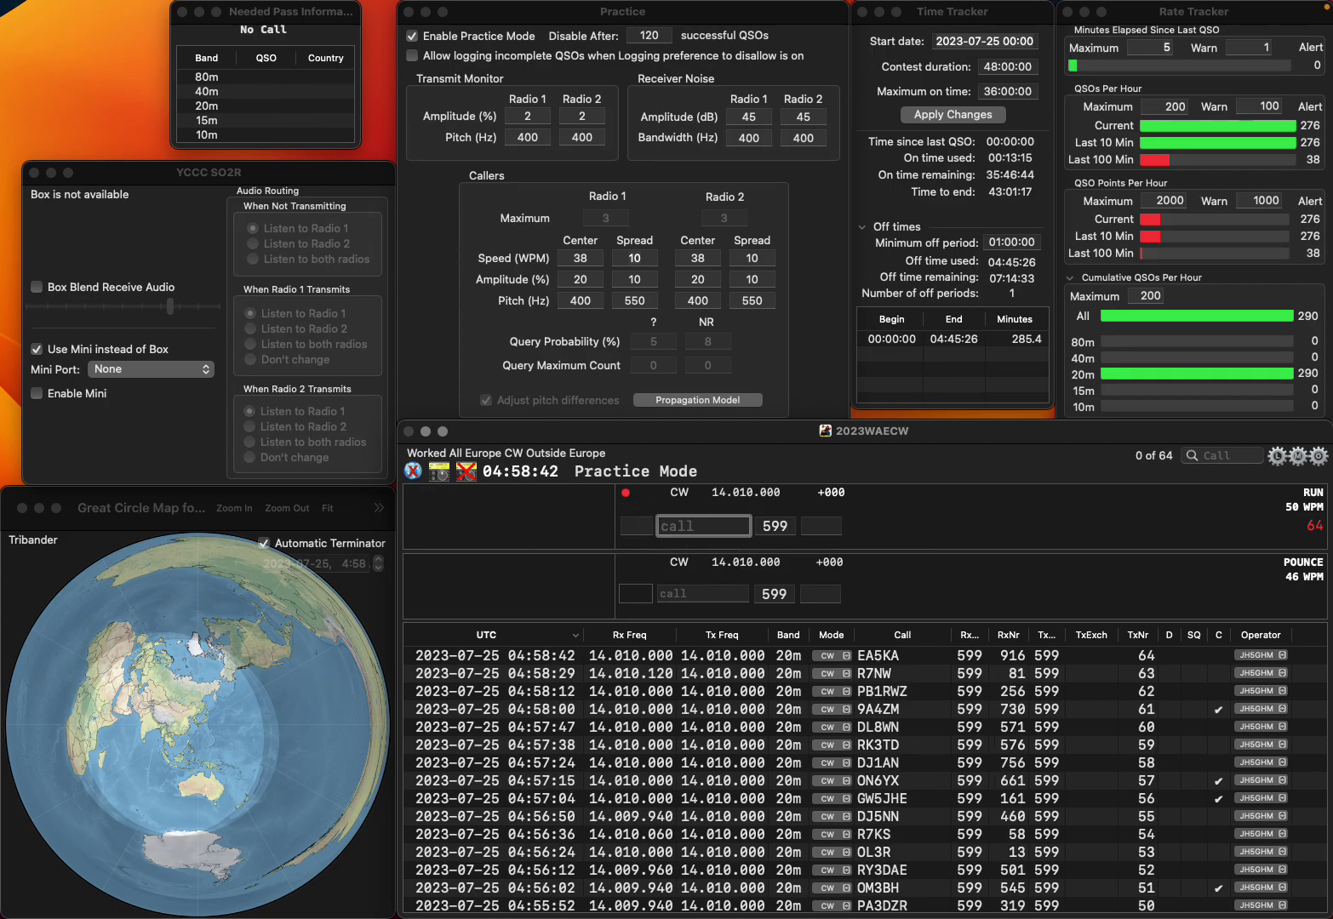
text(B9)
text(H)
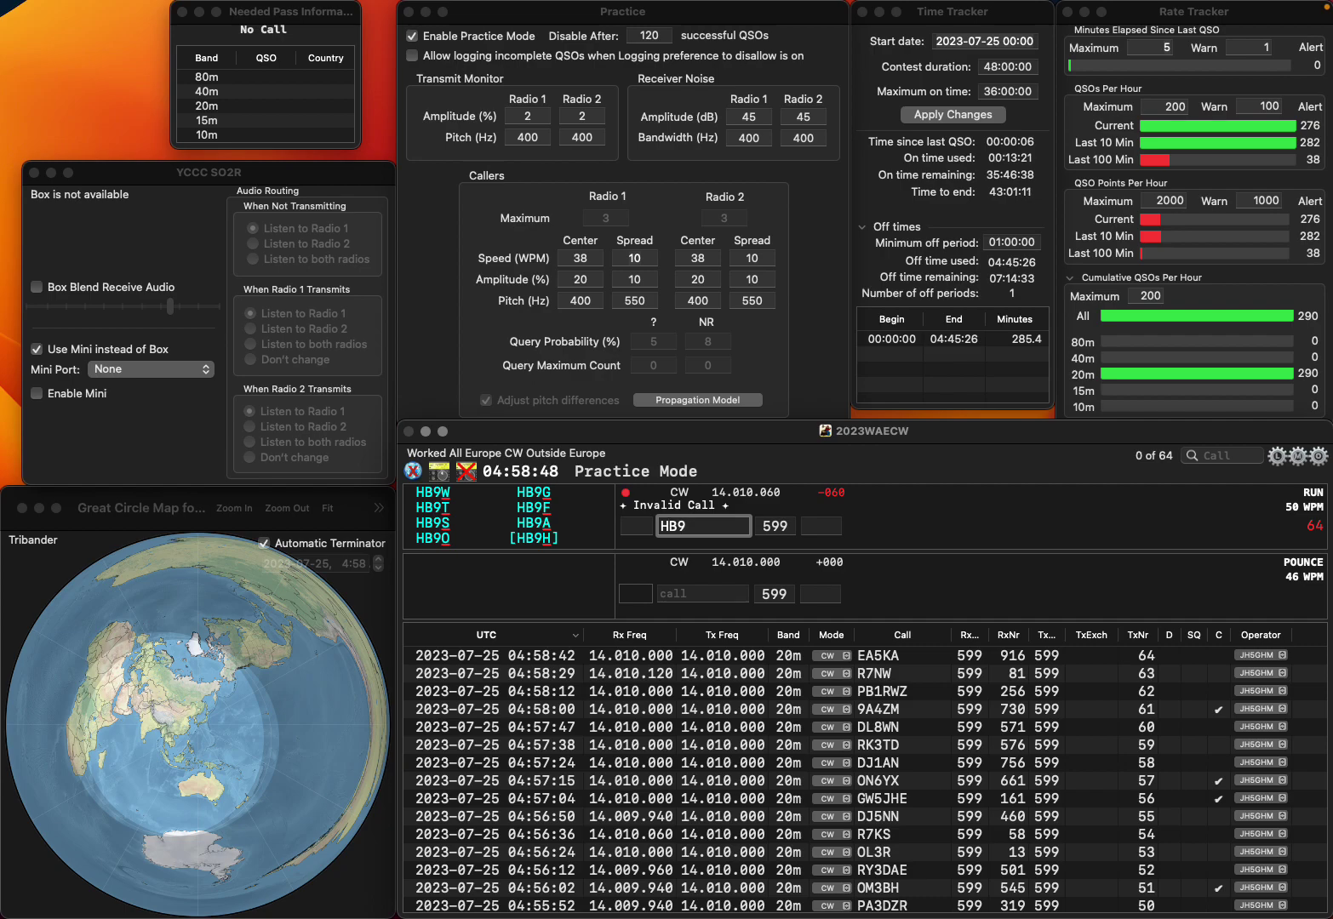
text(HCZ)
key(Return)
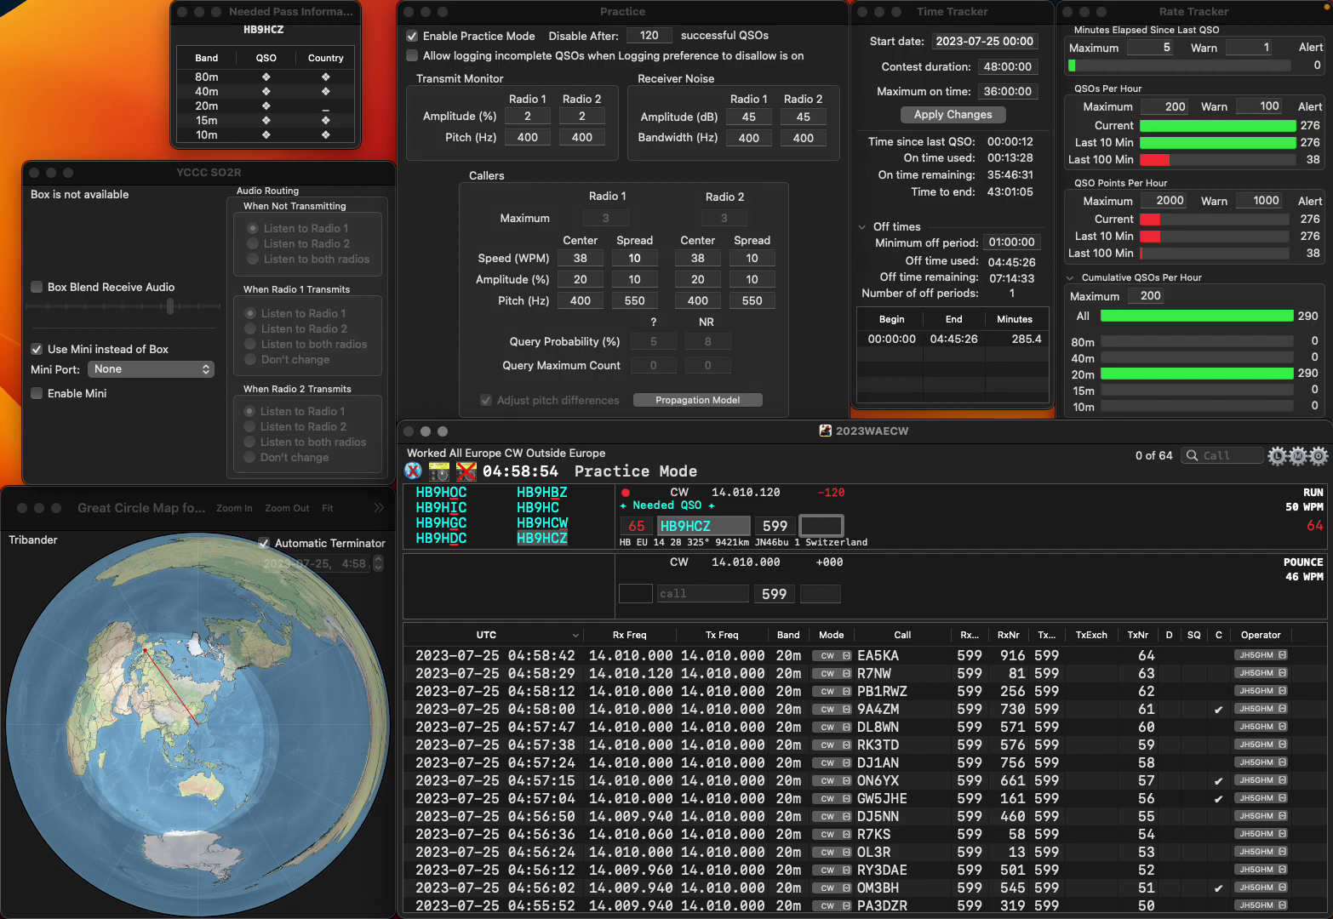
text(976)
key(Return)
Answer caller SP1GDK on the run radio and log the contact with received number 763
text(SP1GD)
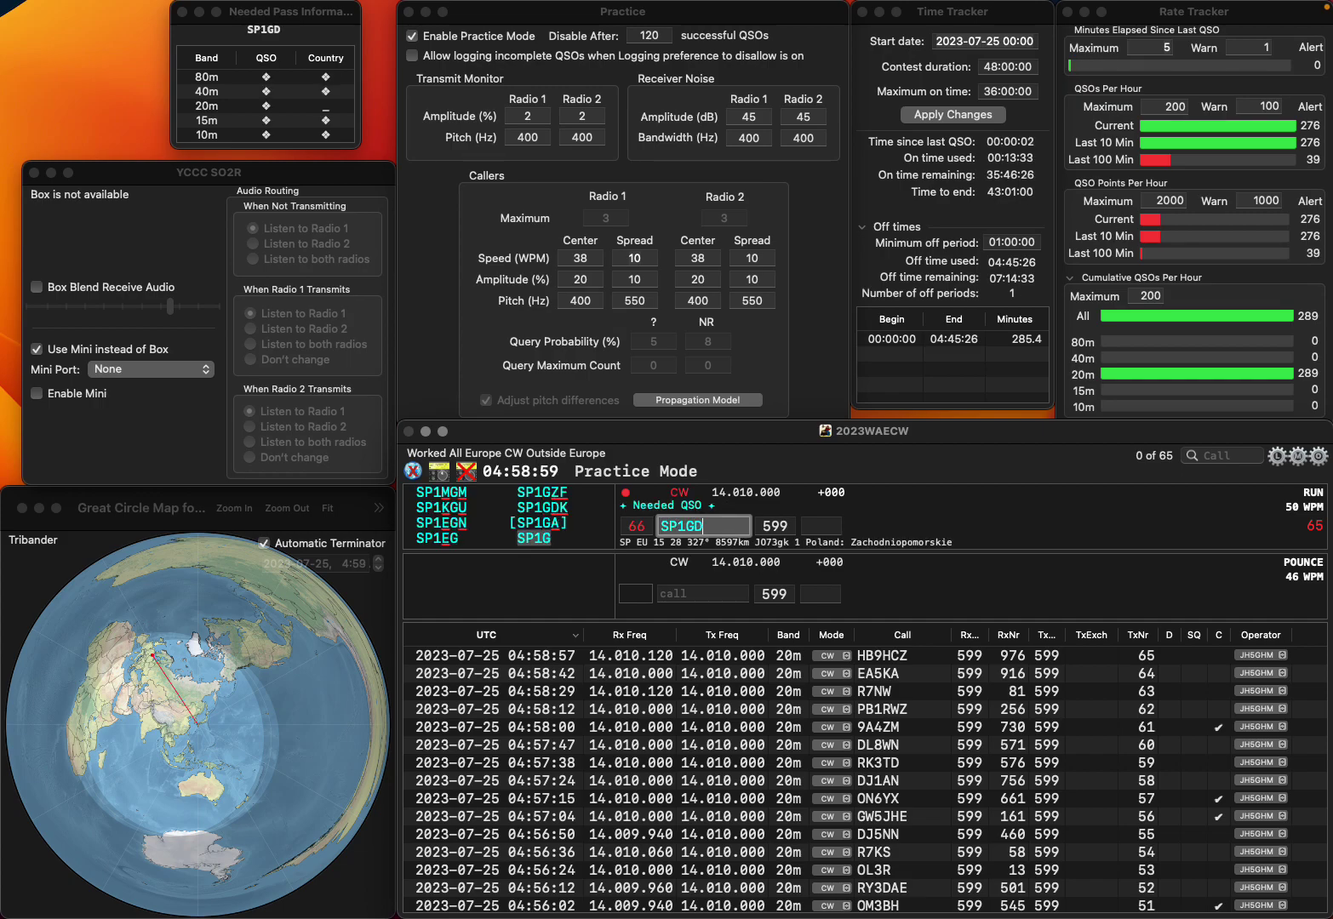
text(K)
key(Tab)
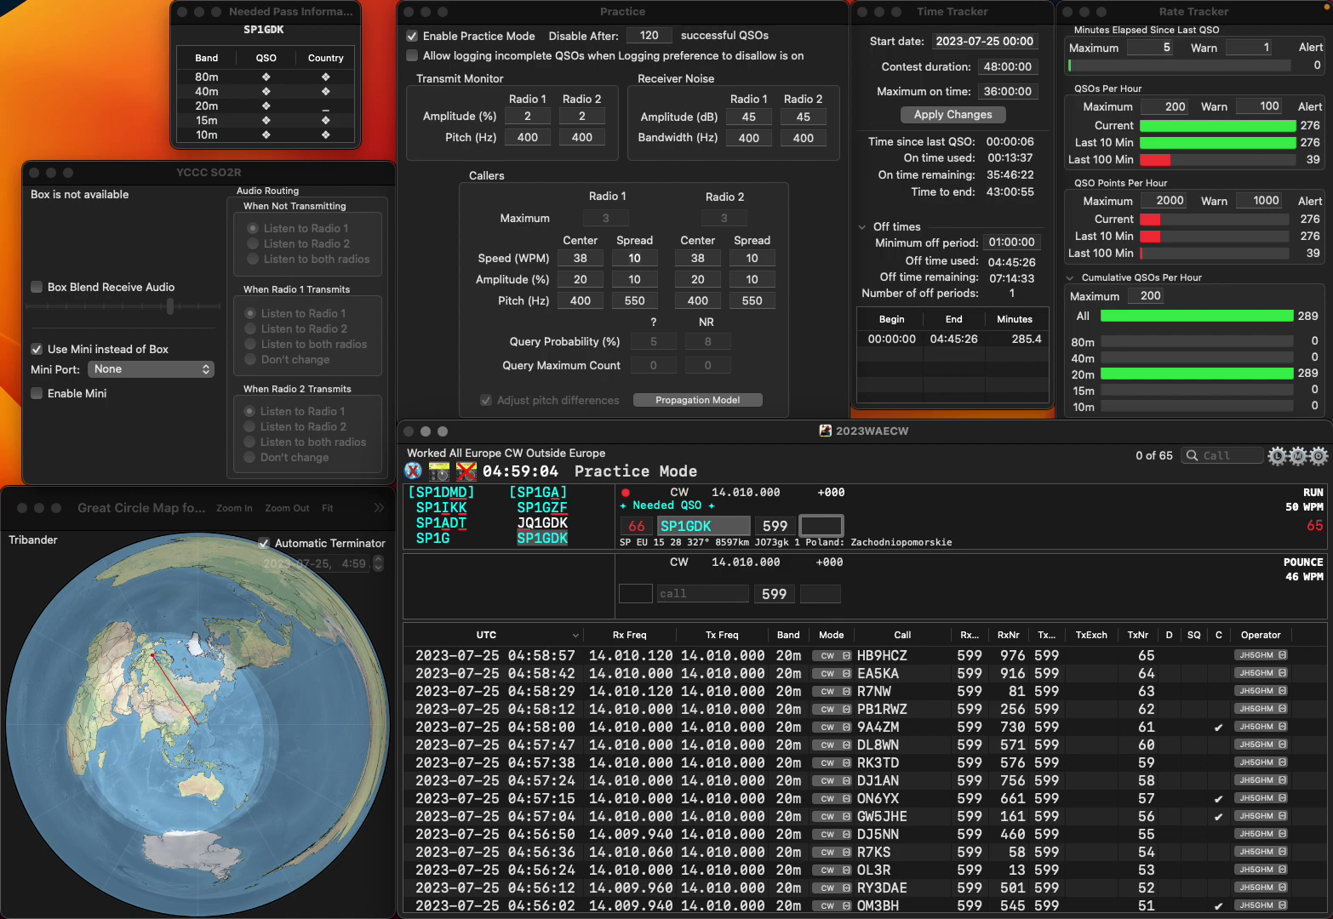
text(763)
key(Return)
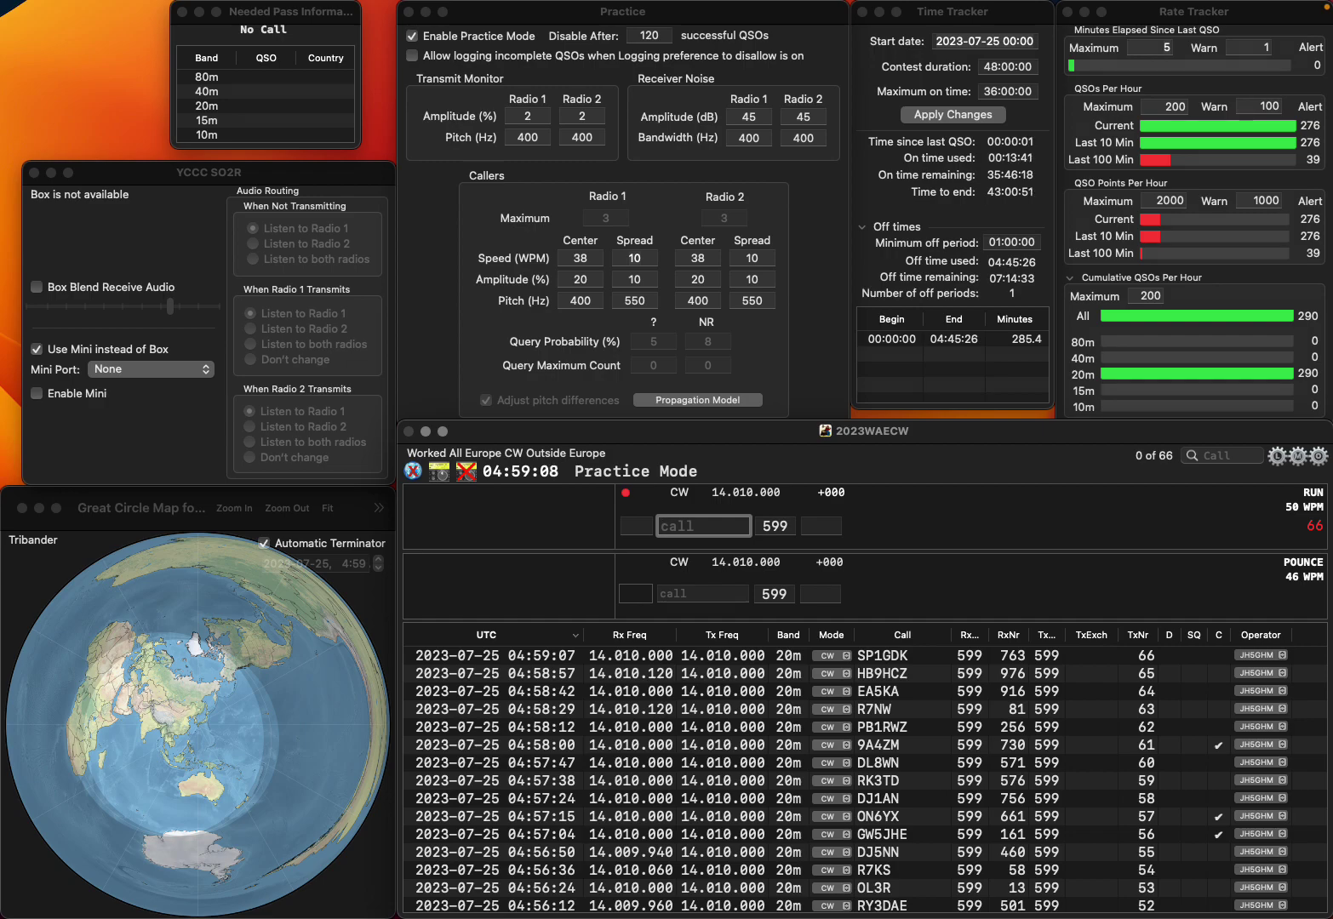
text(DX)
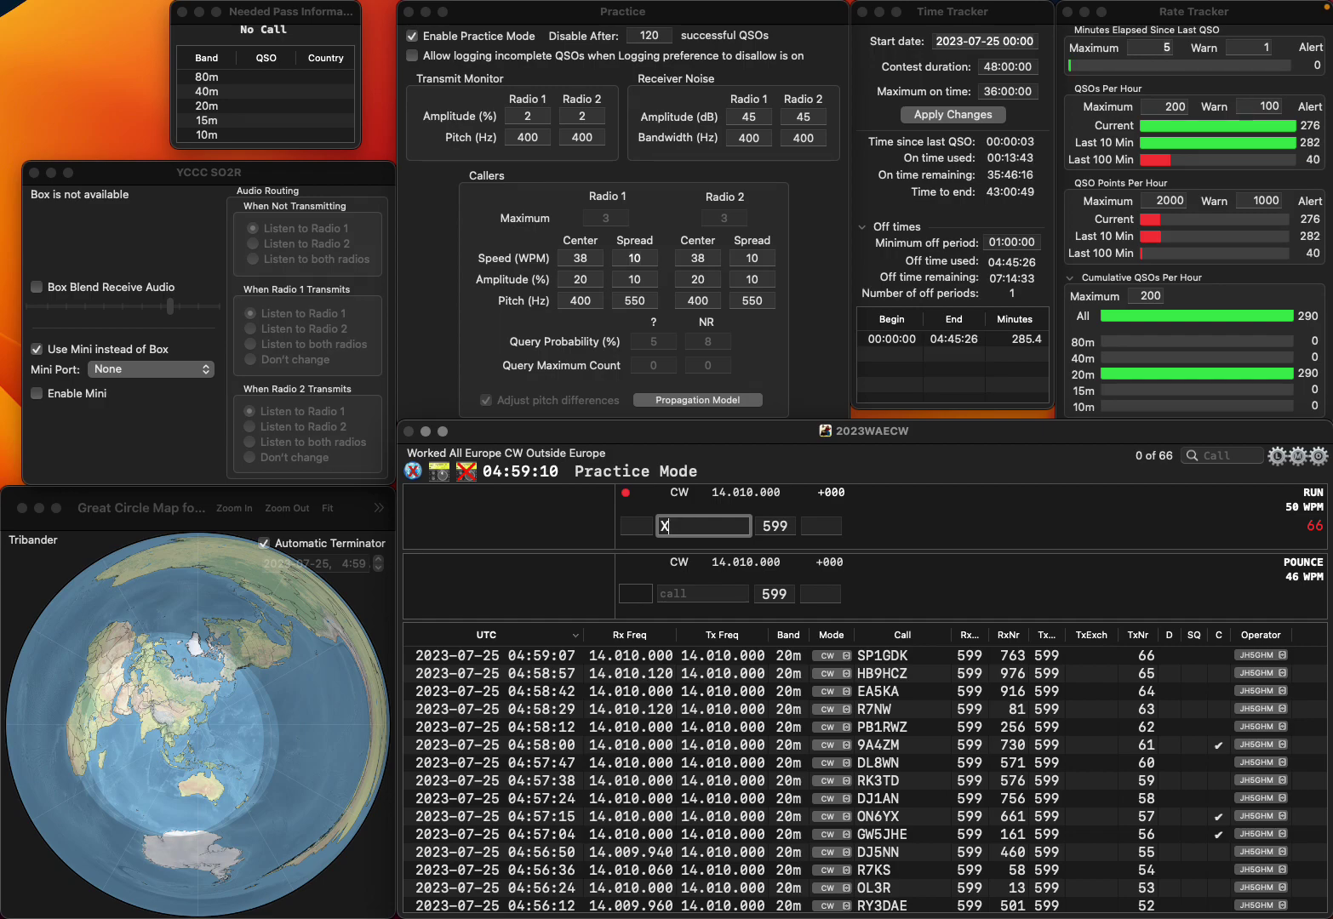
text(L8A)
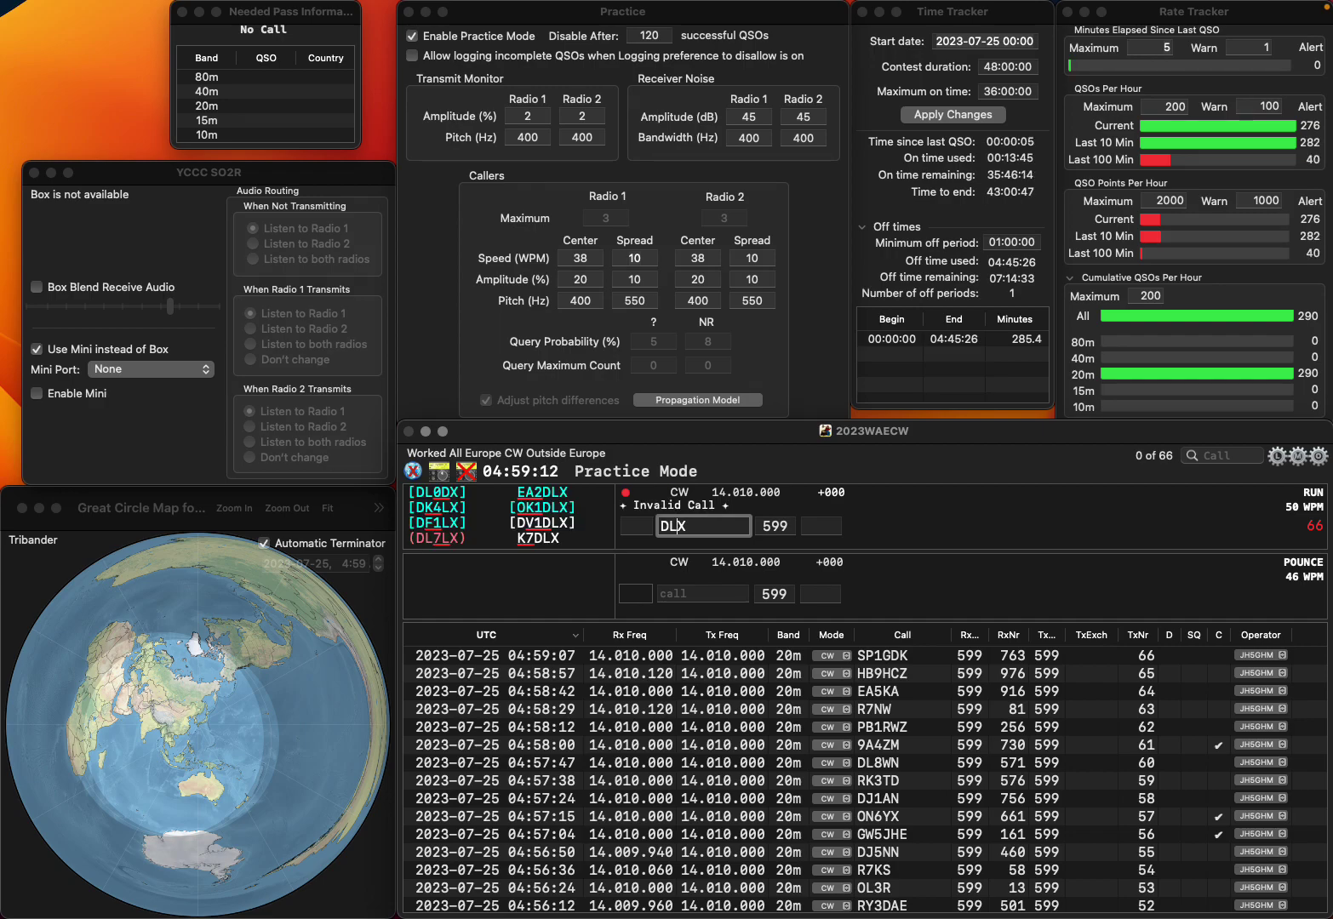
key(Tab)
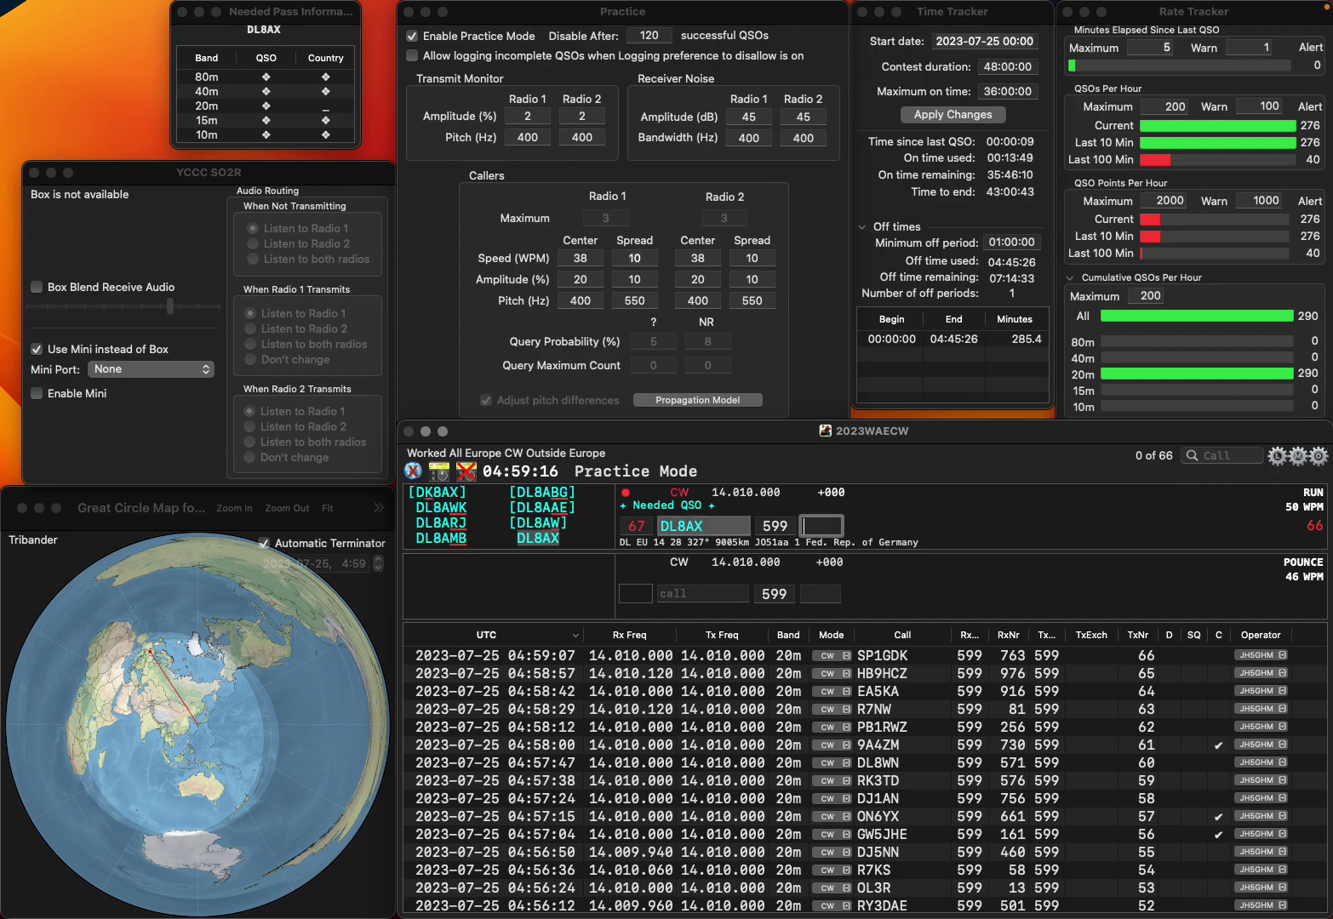
text(590)
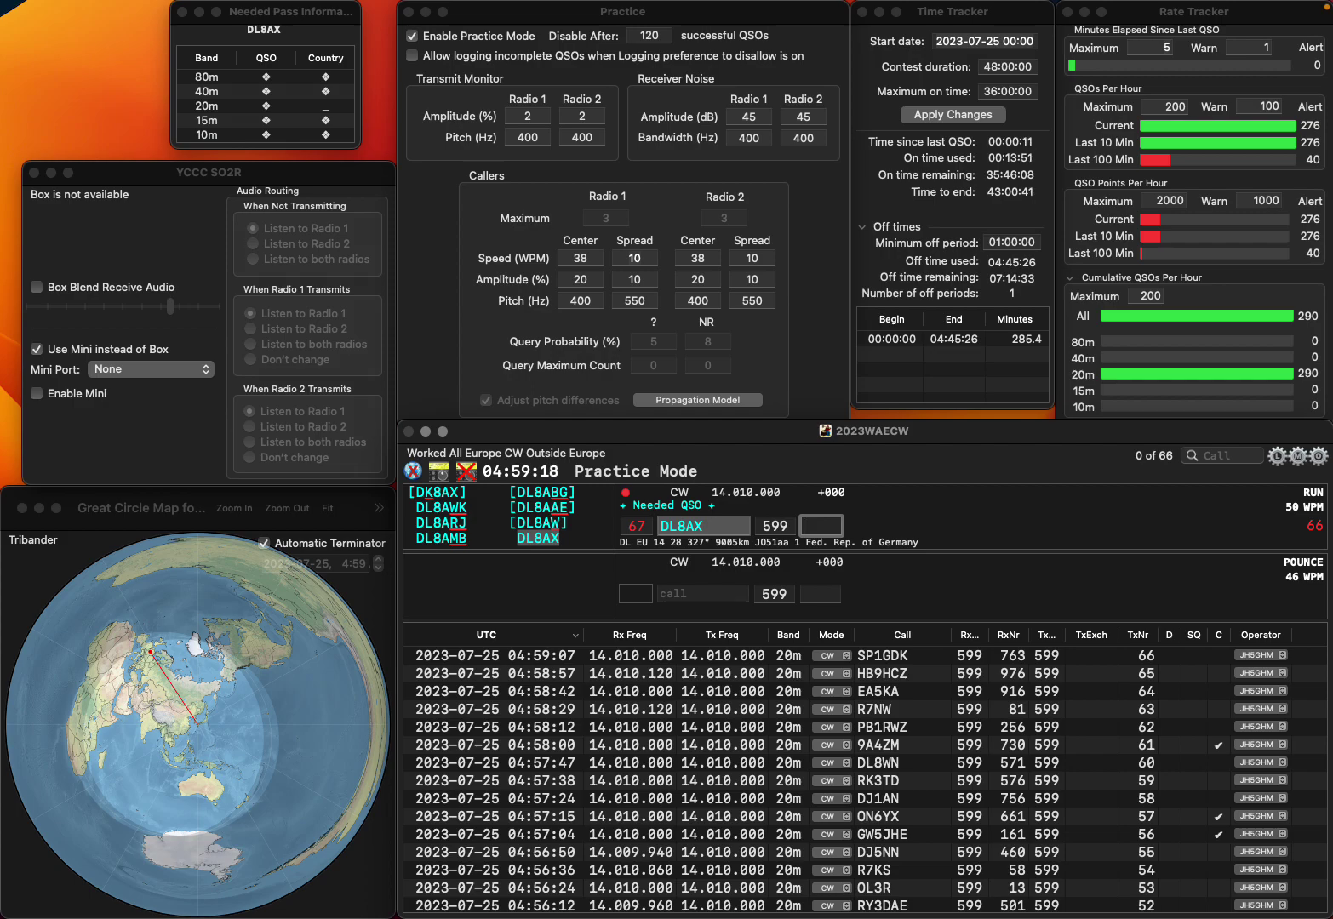
key(Return)
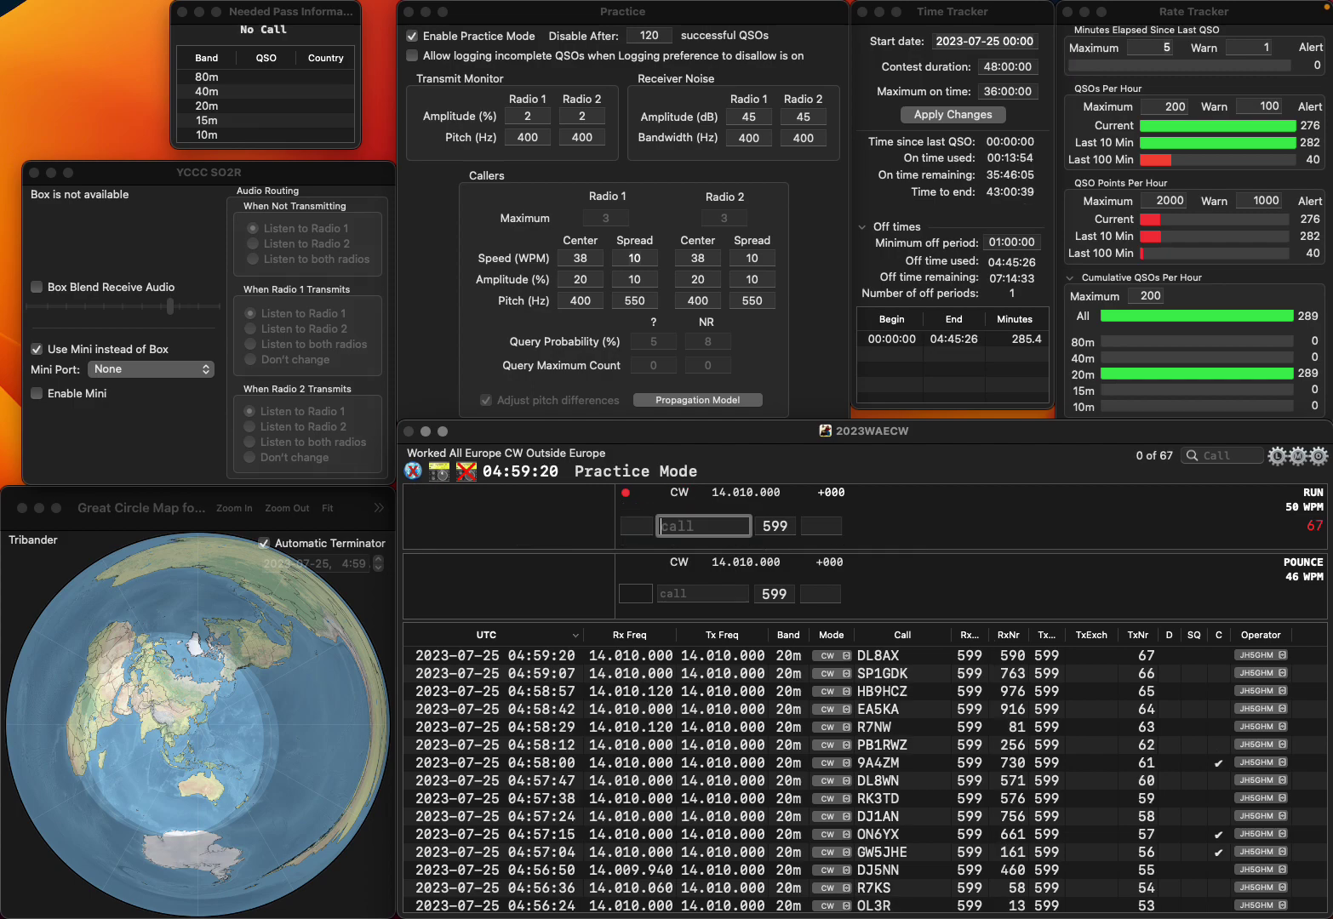
text(G4TCI)
key(space)
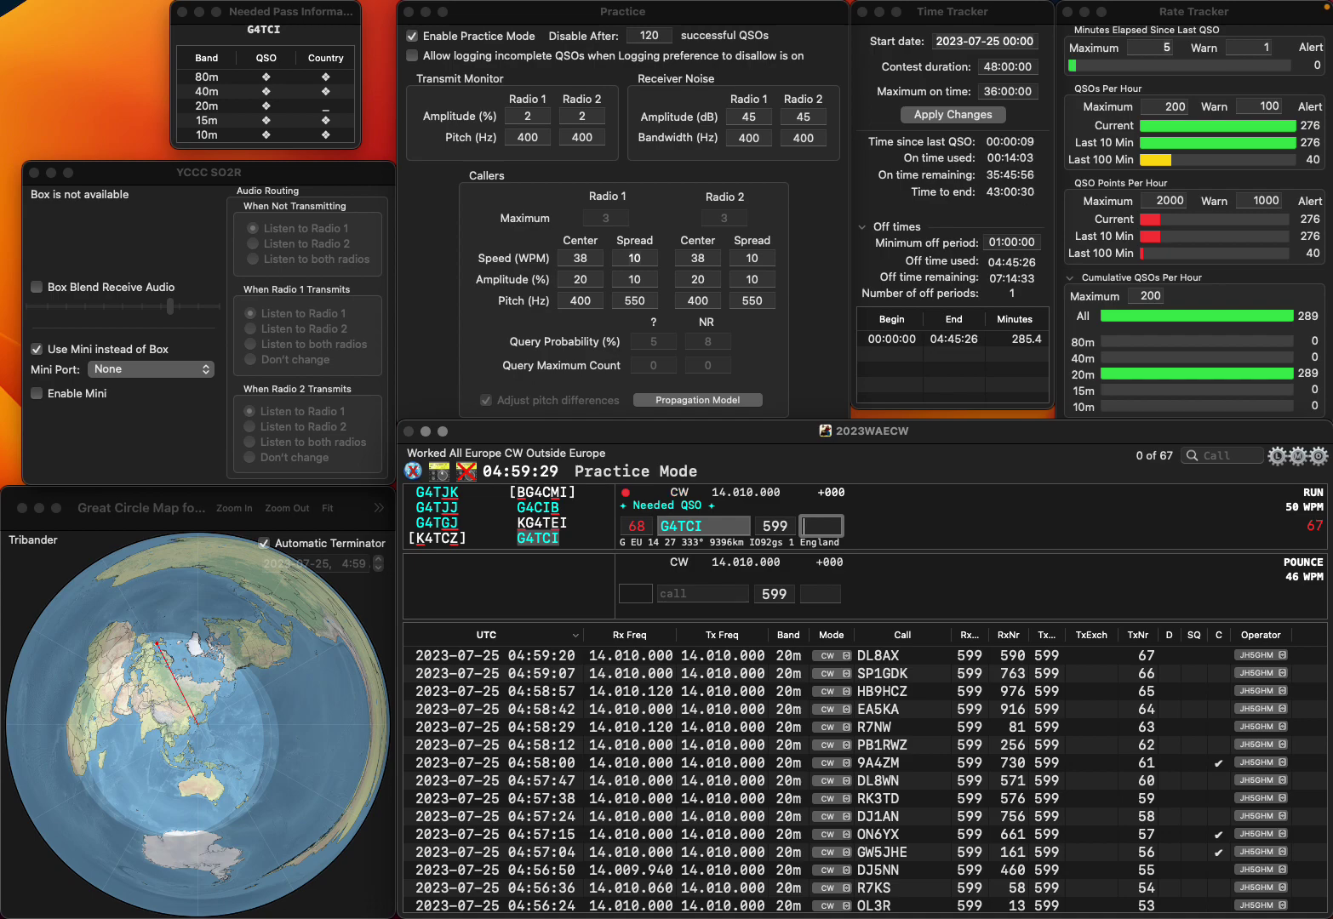
text(92)
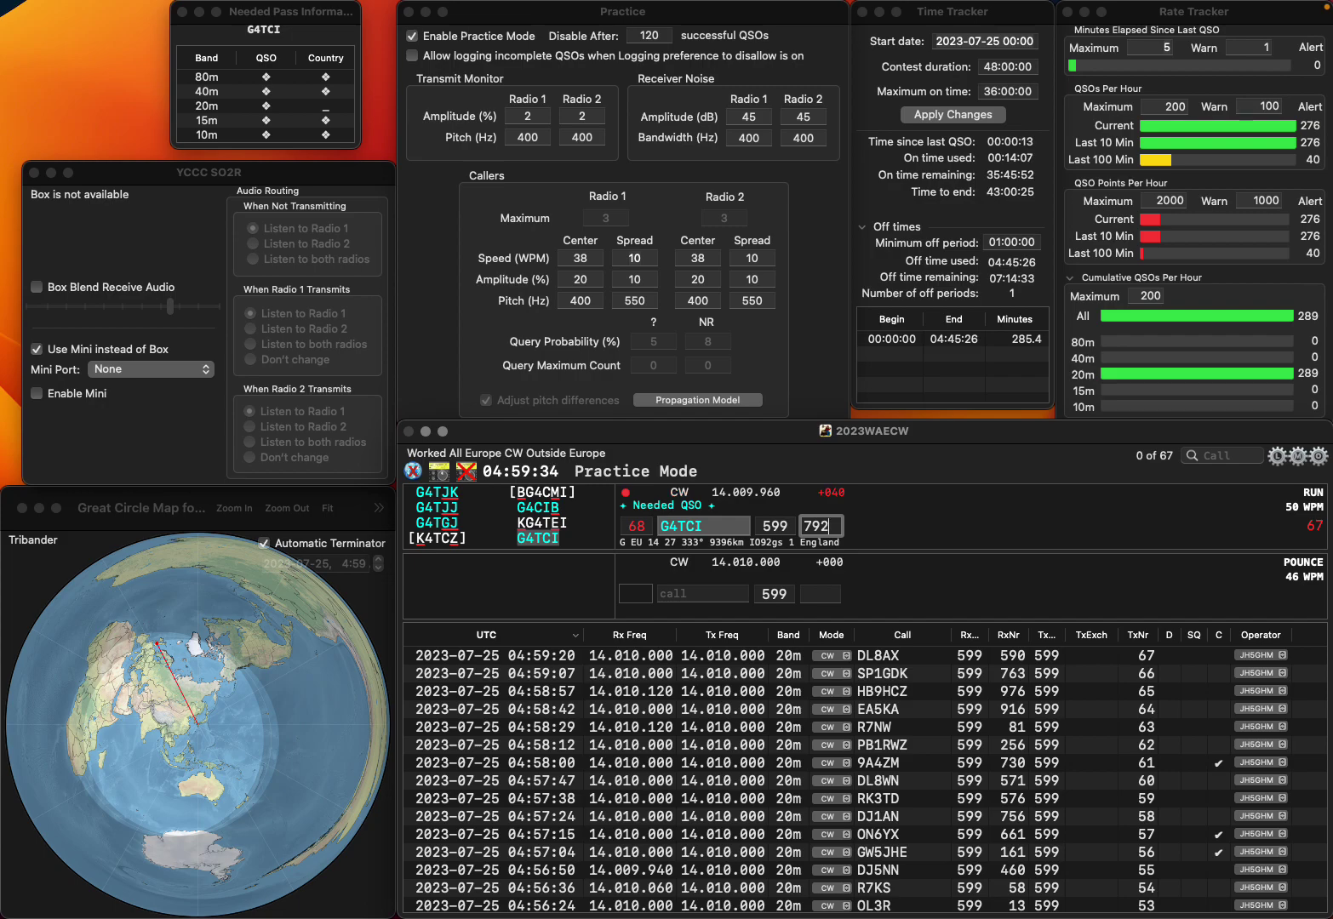
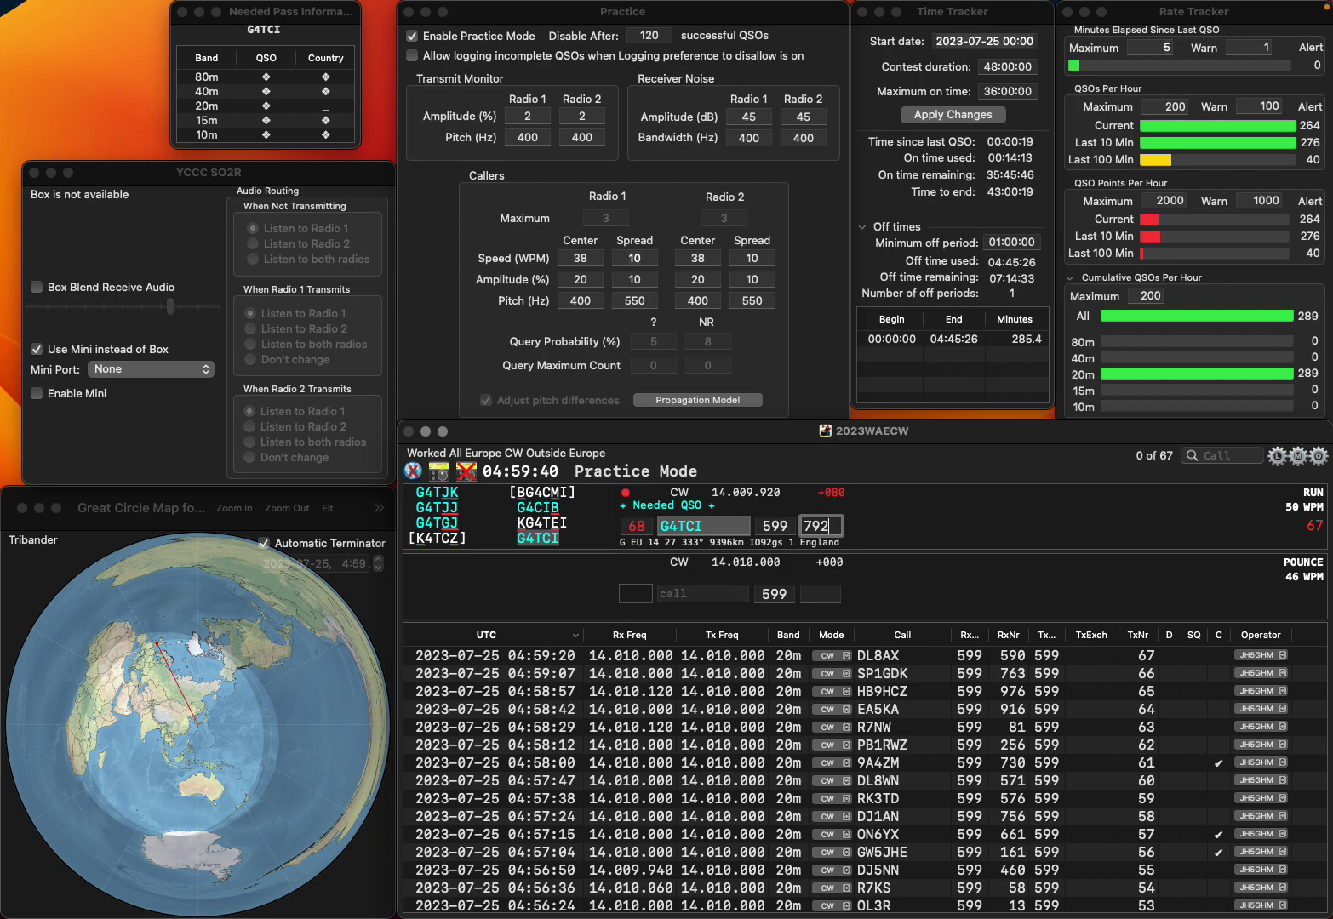
key(Return)
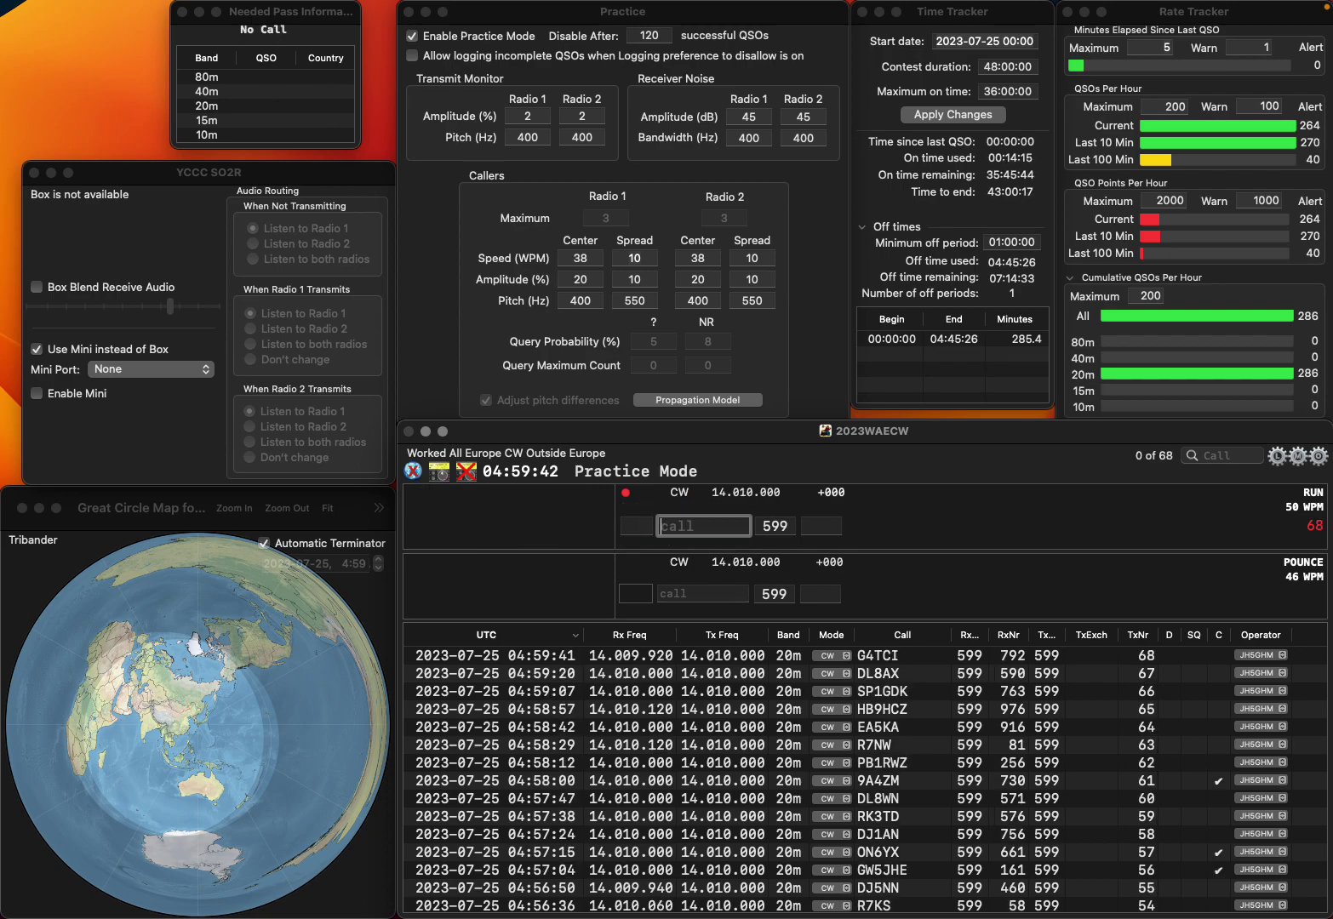
text(9A4KJ)
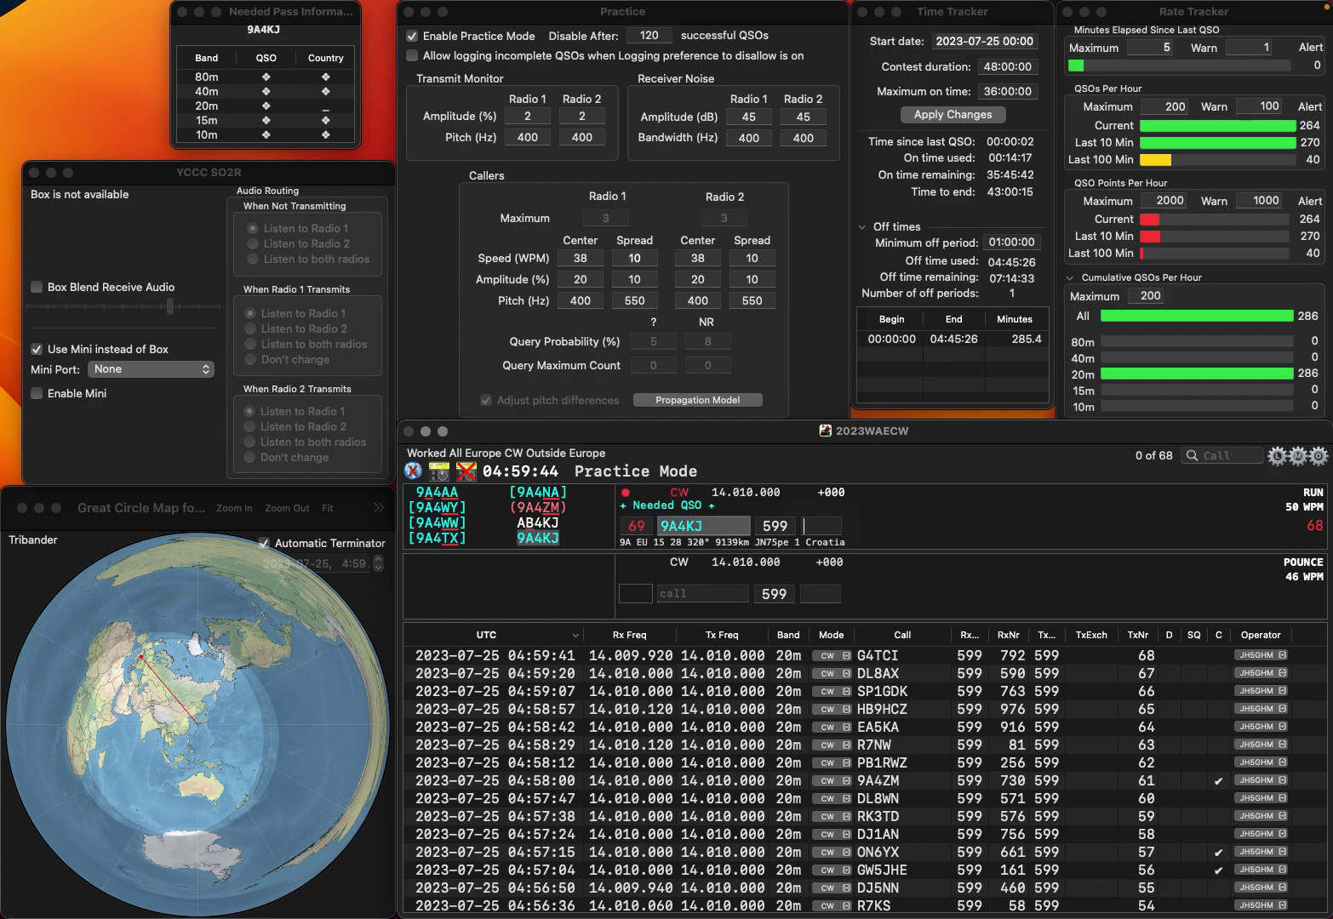
key(space)
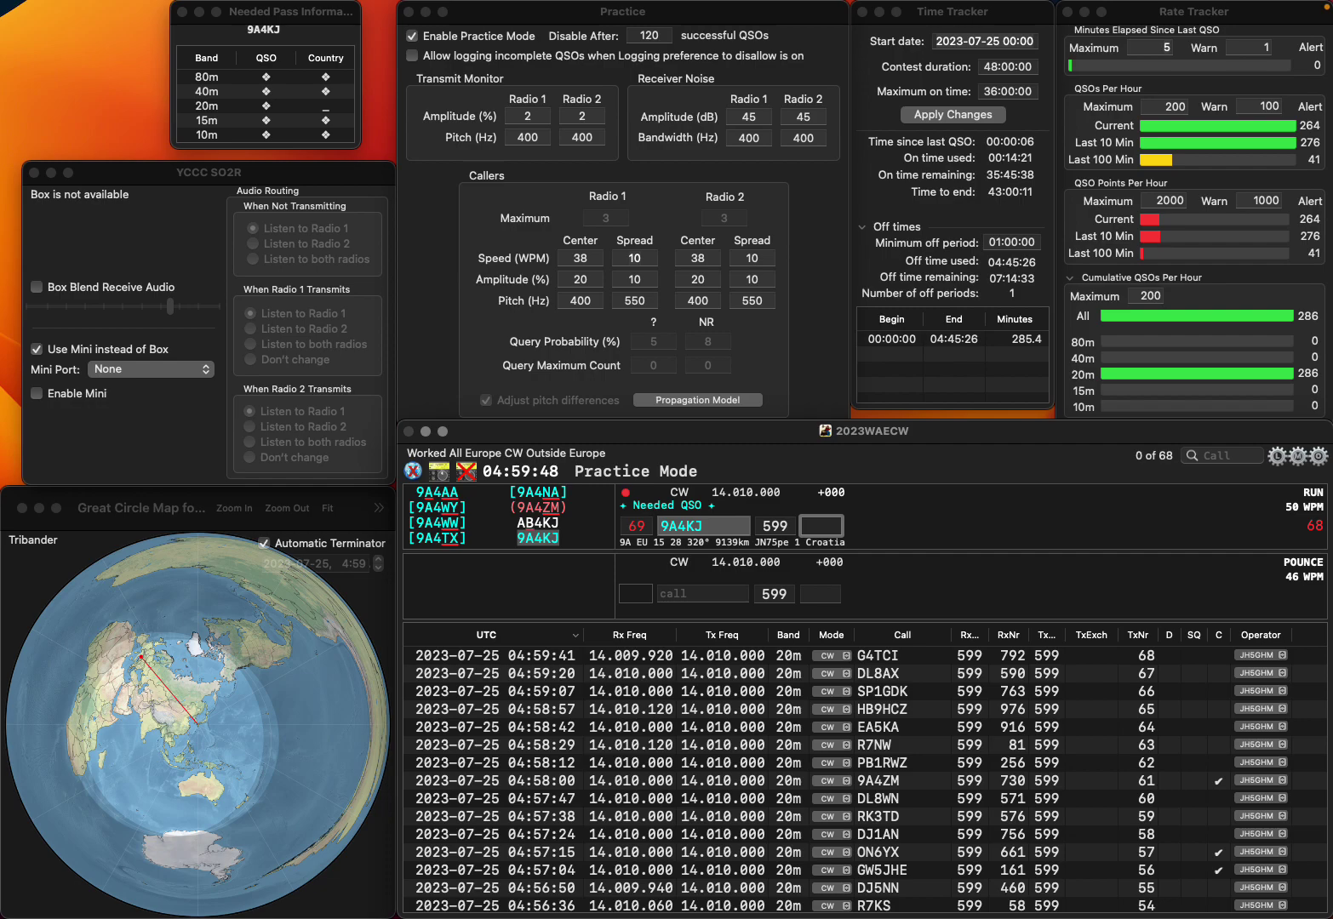
text(36)
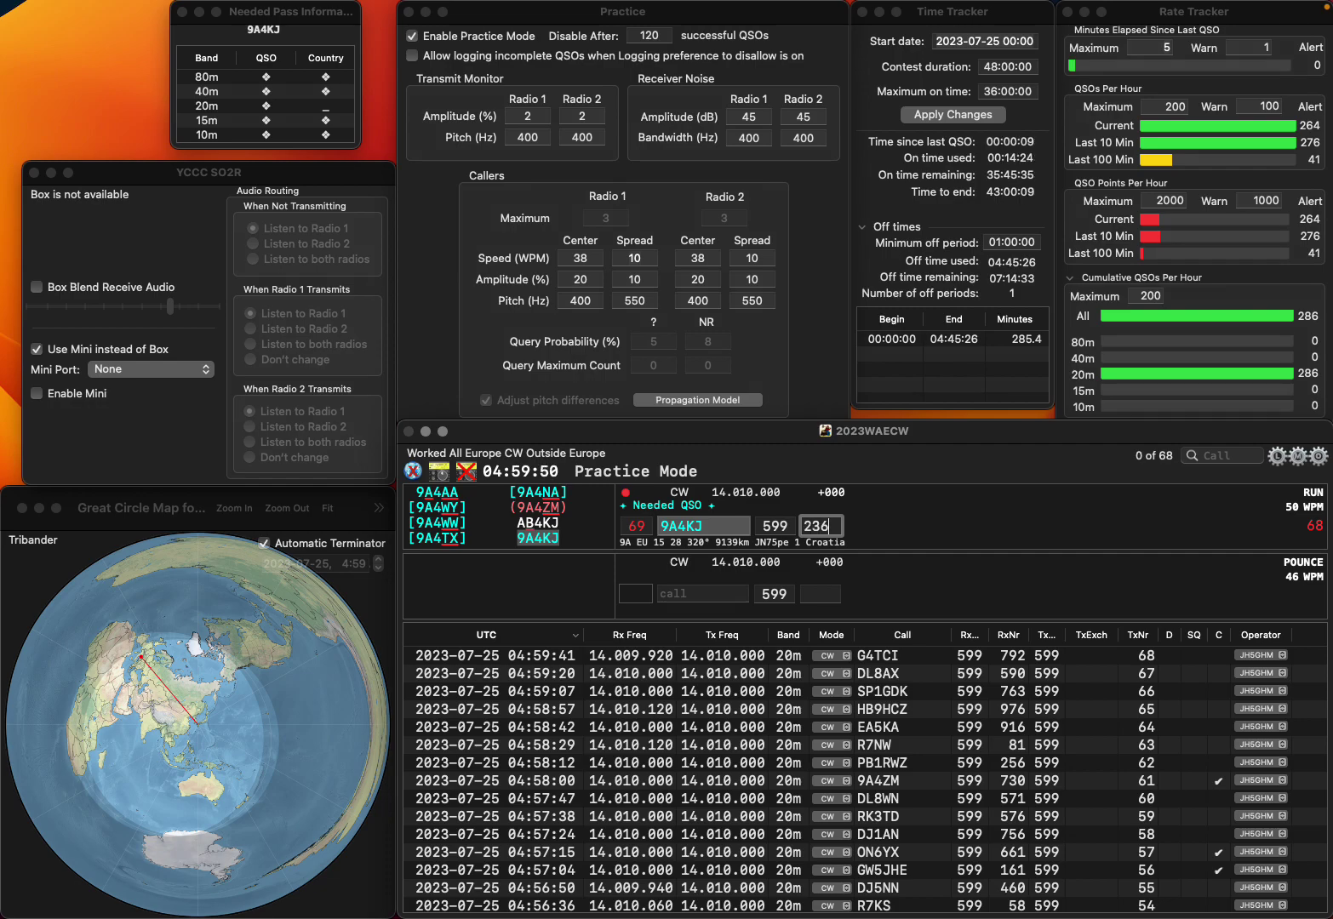
key(Return)
text(OZ2TDF)
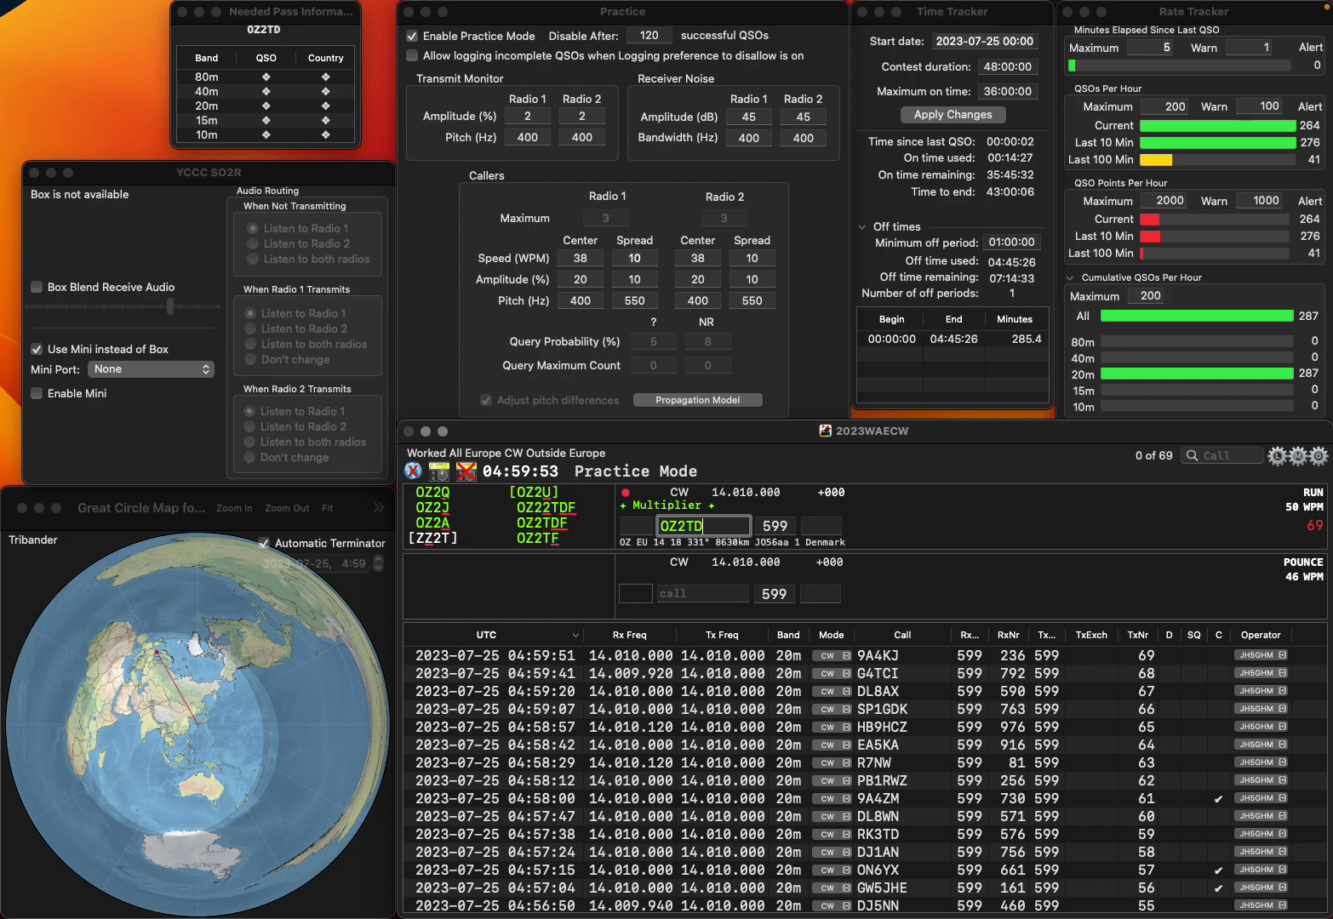
key(Return)
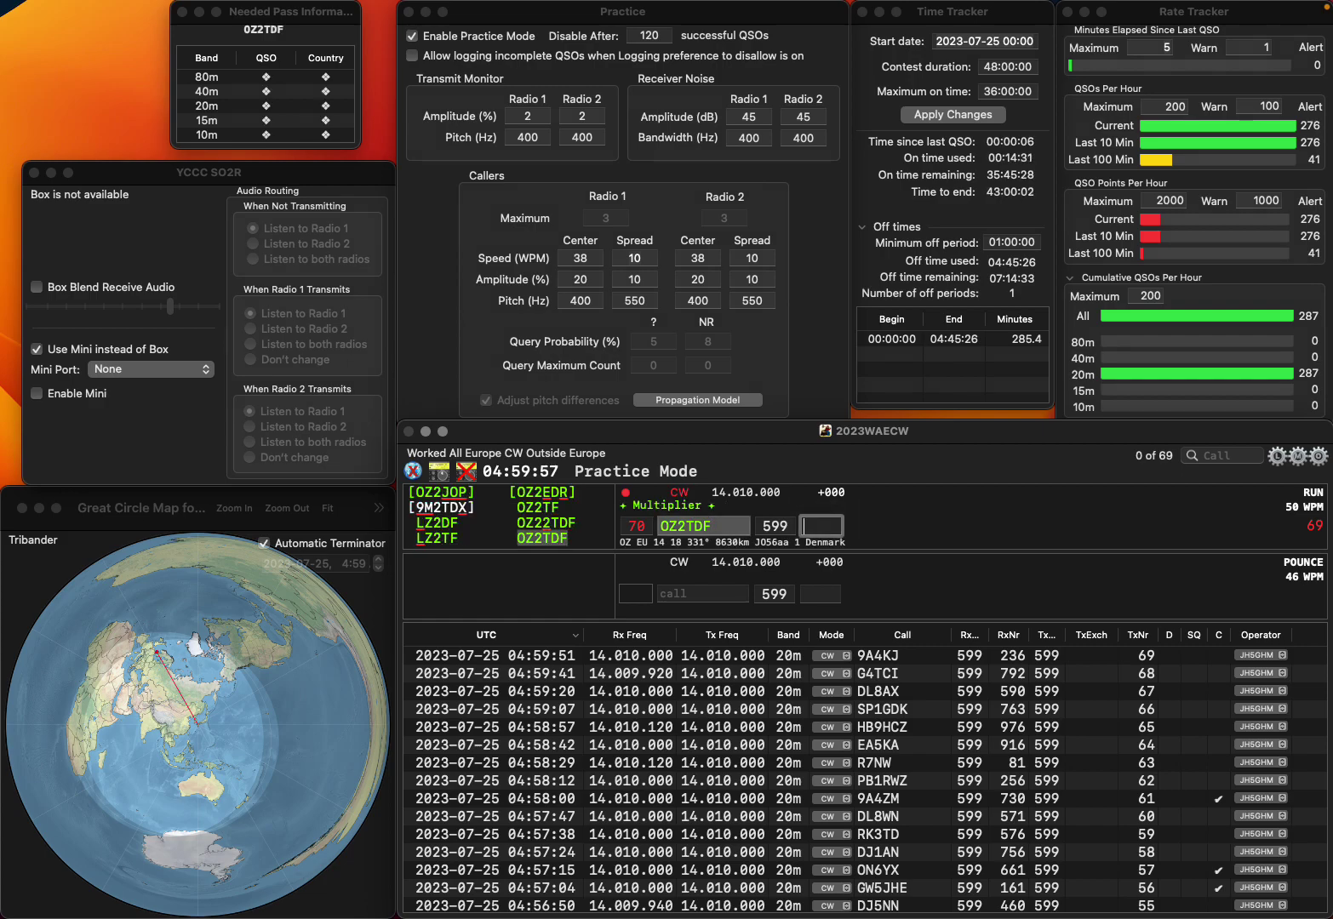
text(613)
key(Return)
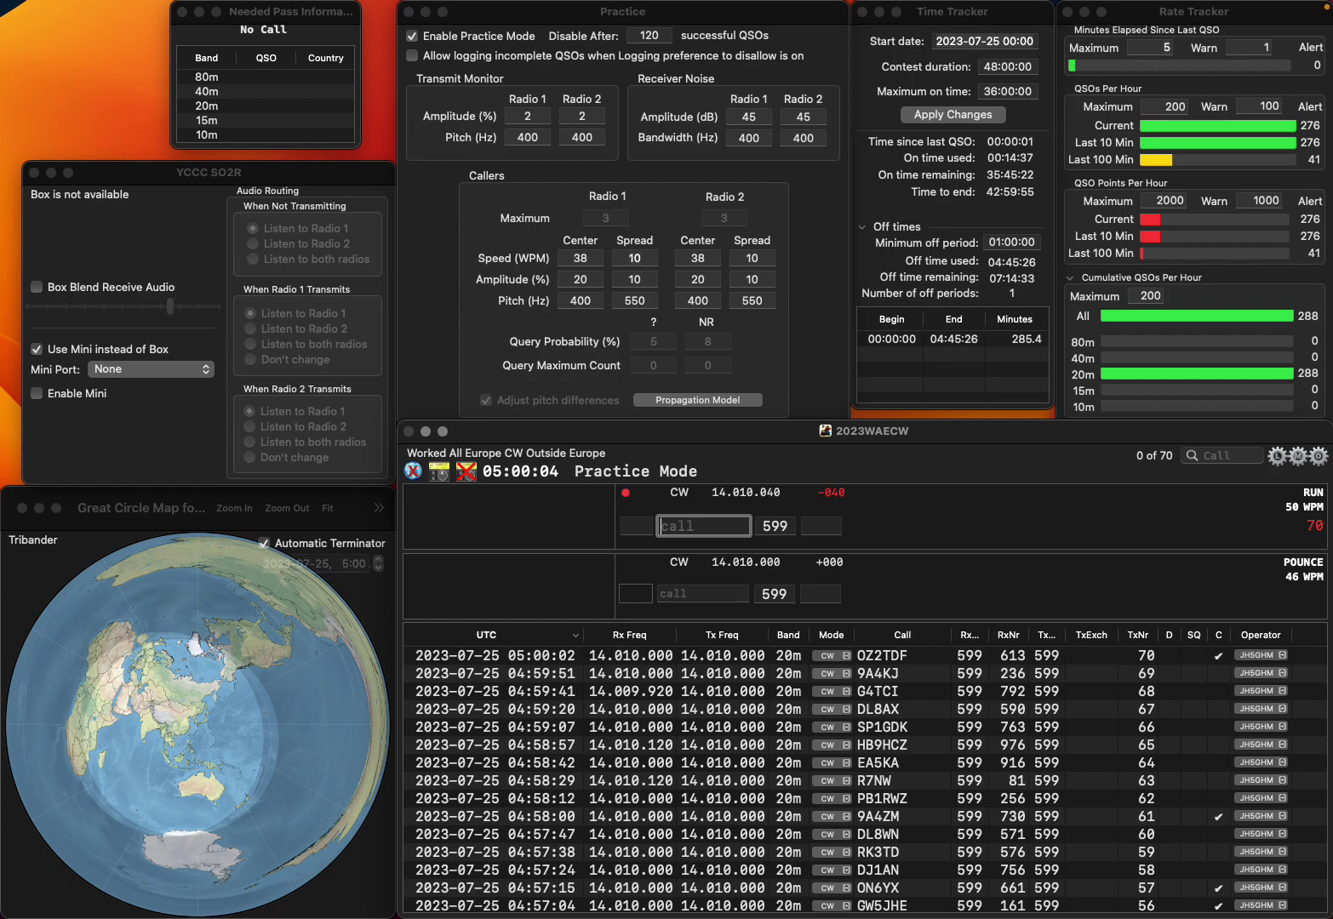
text(LEO)
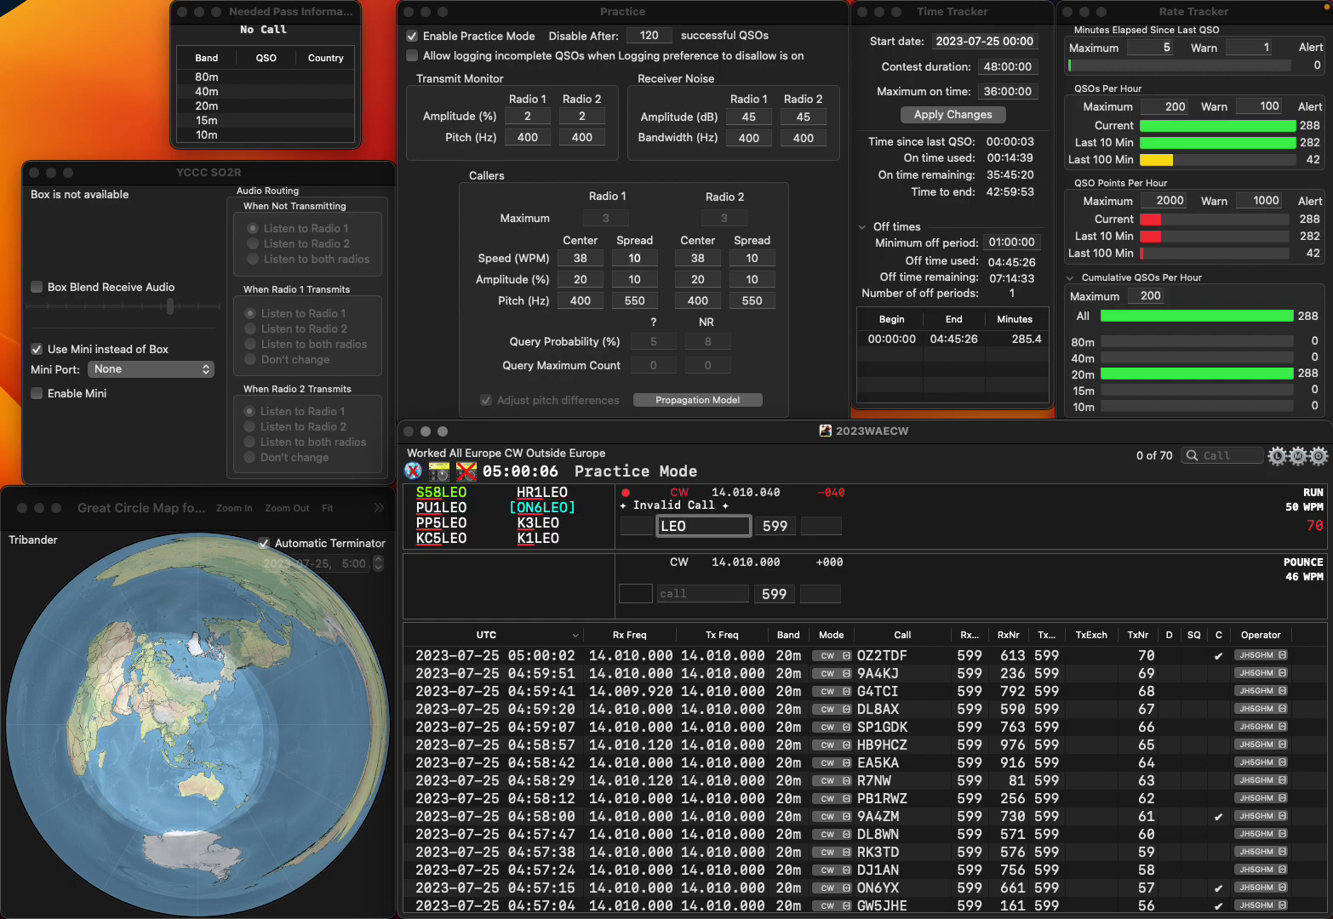
key(super+Left)
text(ON6)
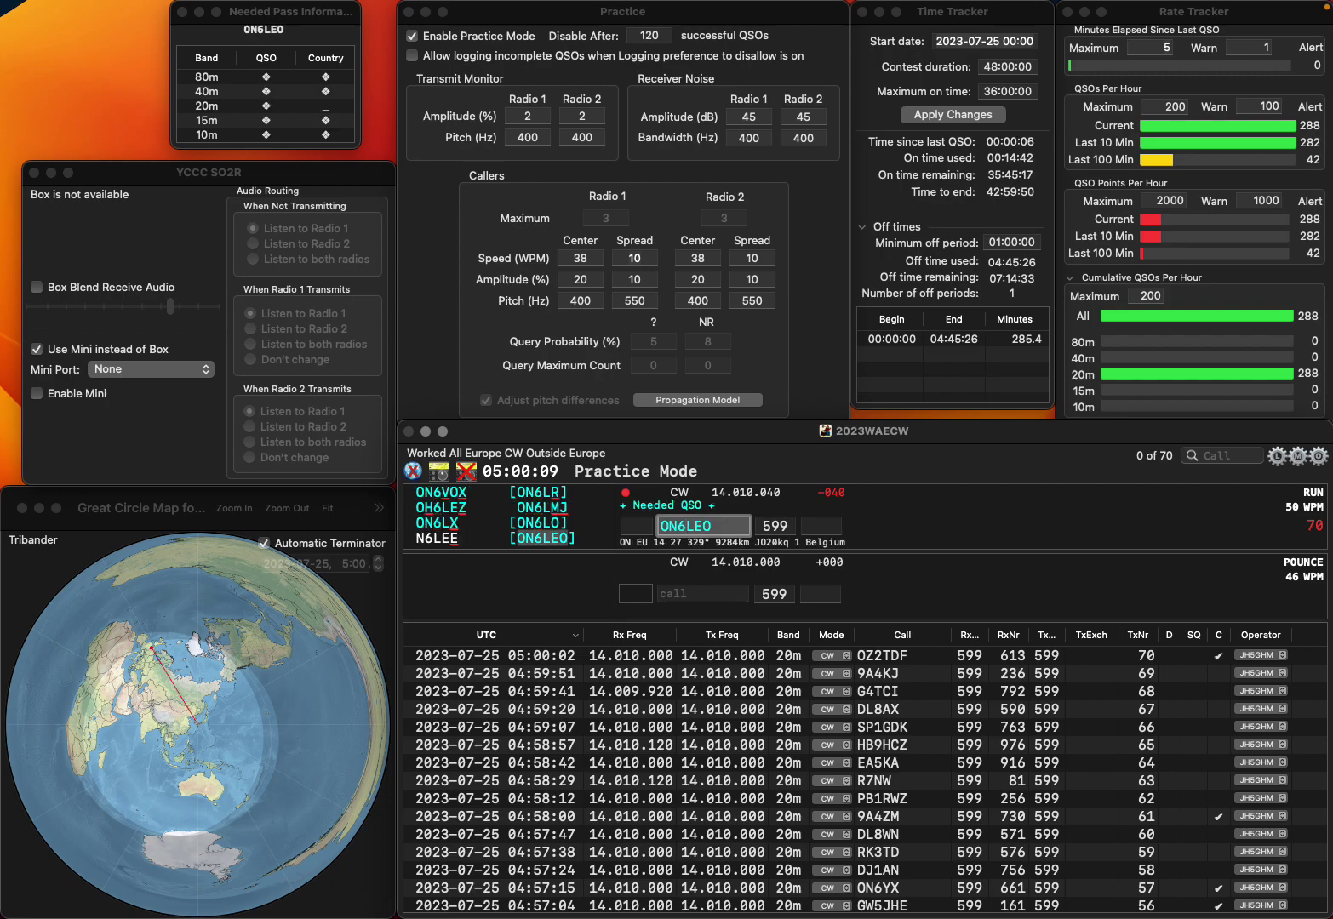
key(Return)
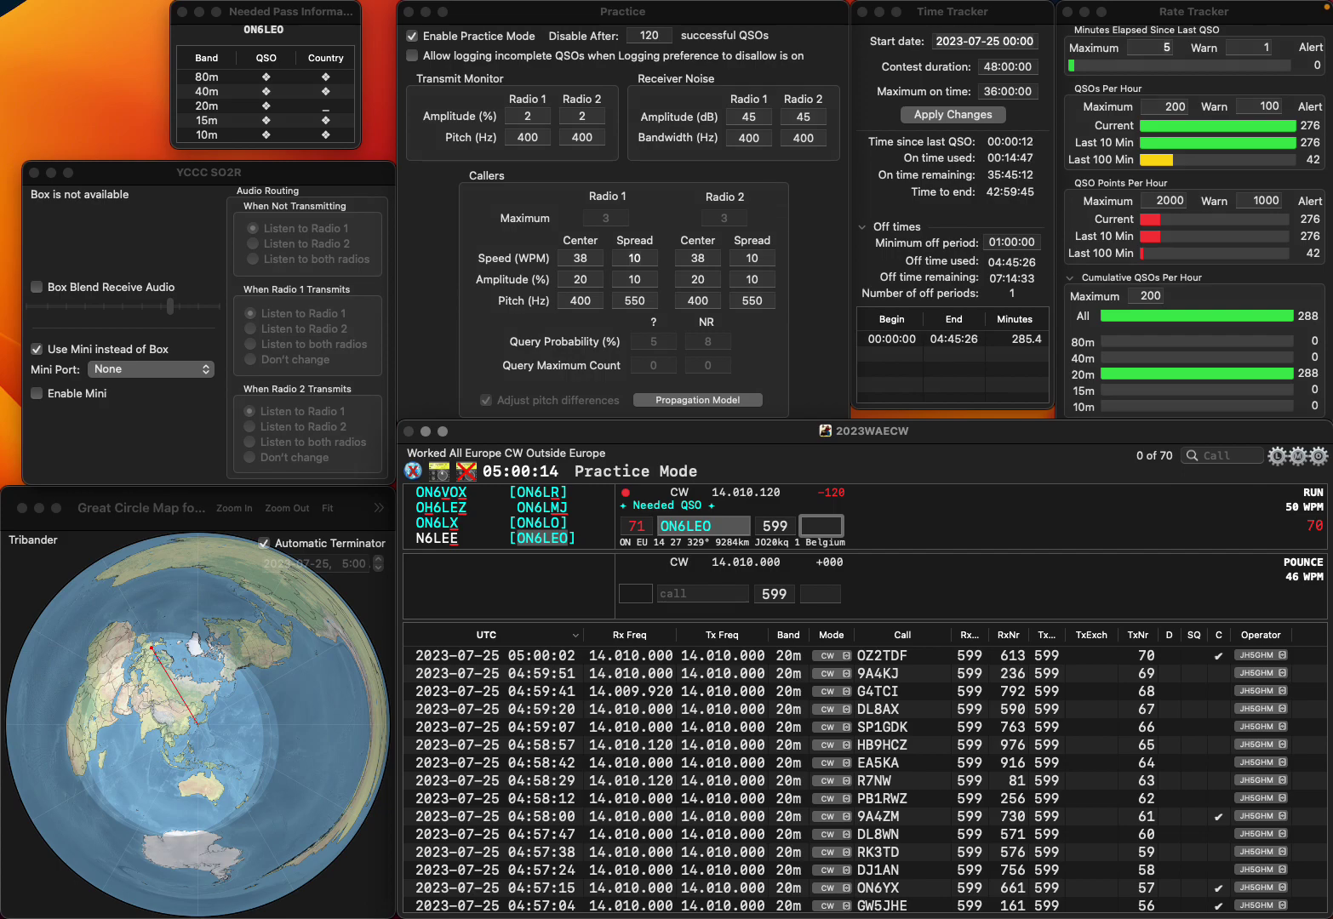
text(227)
key(Return)
text(LZ)
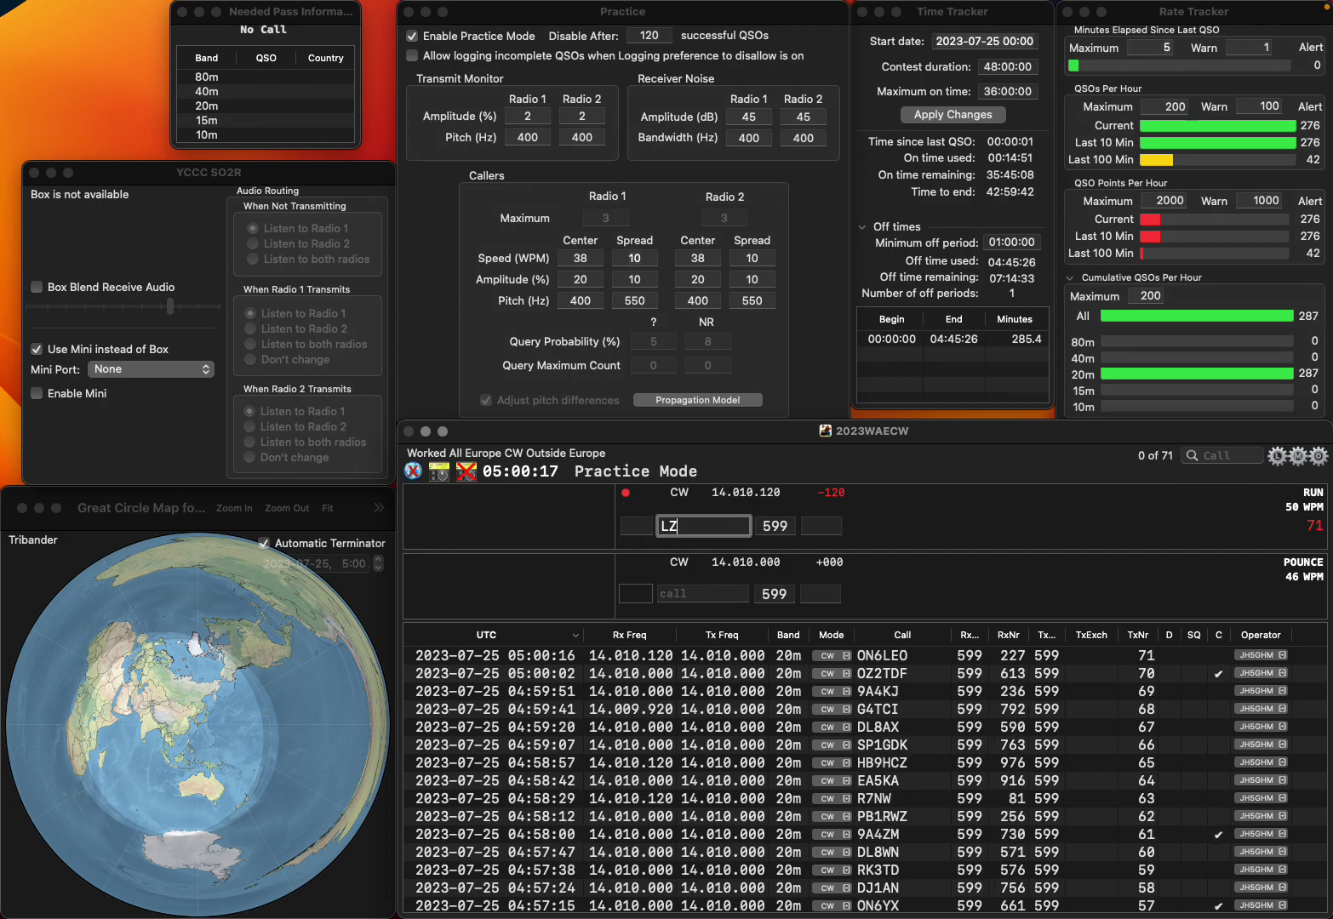
text(1QV)
key(Return)
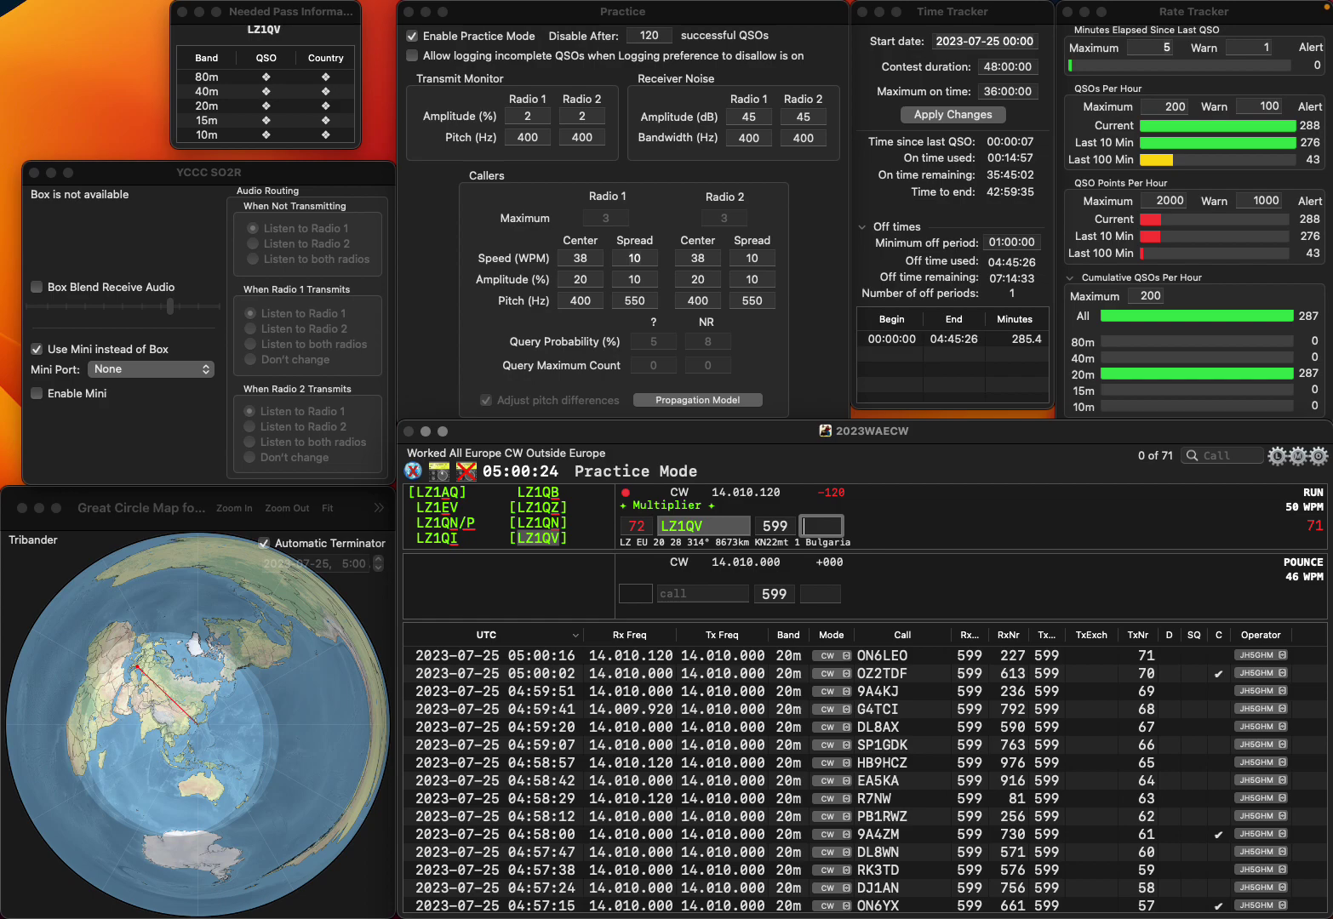
text(825)
key(Return)
text(EA)
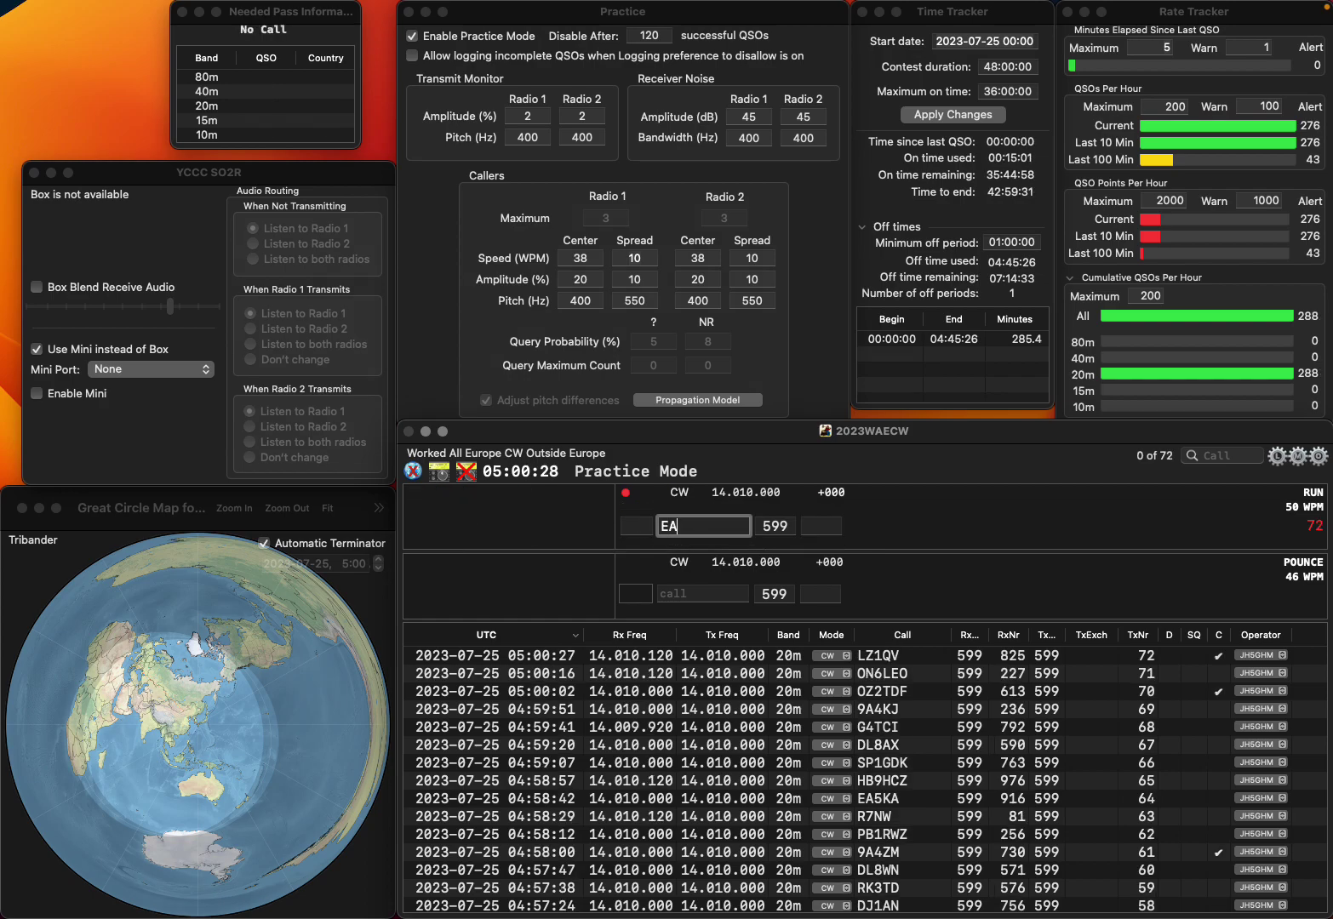
text(4M)
key(Return)
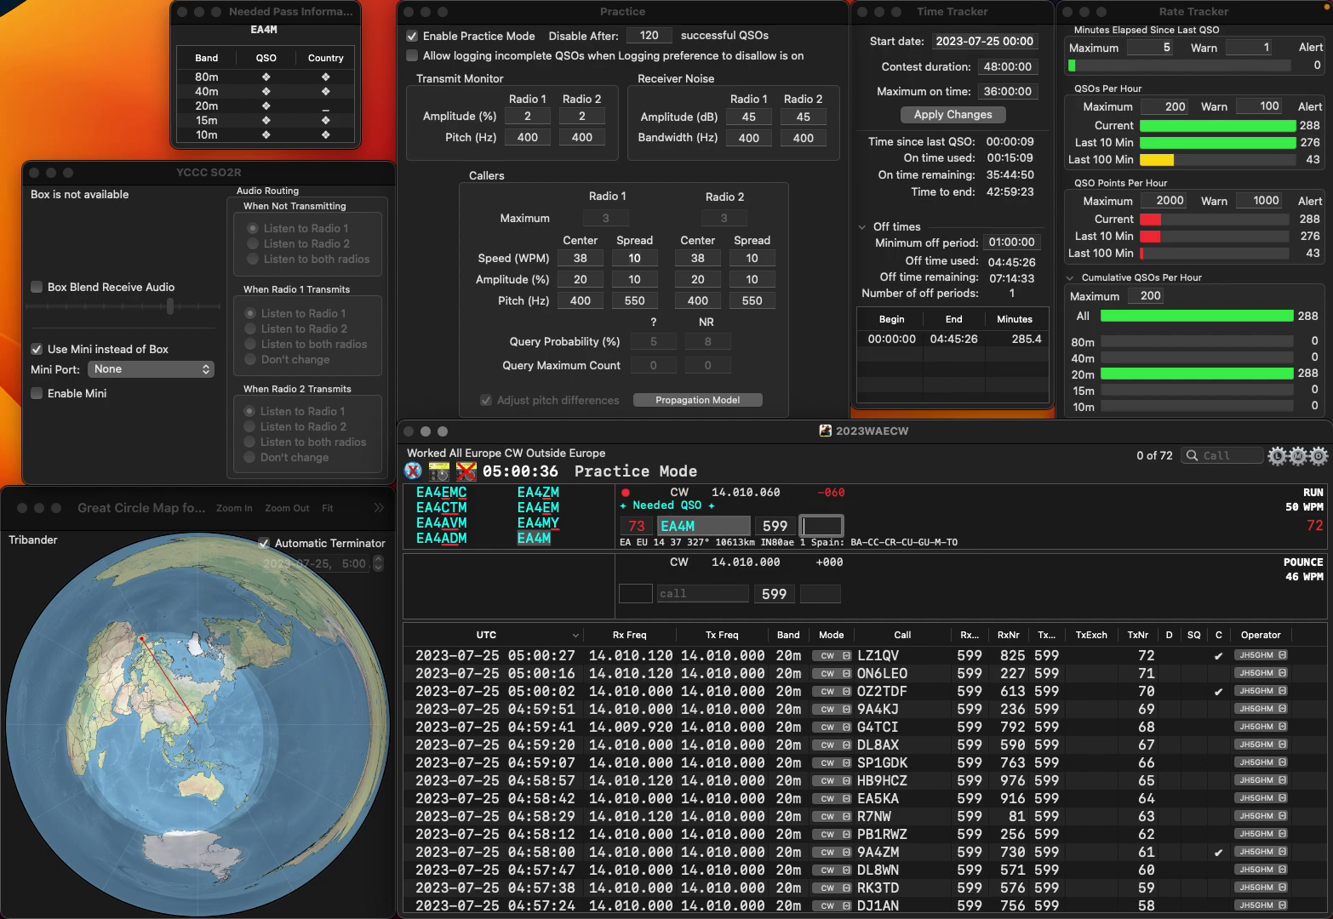
text(457)
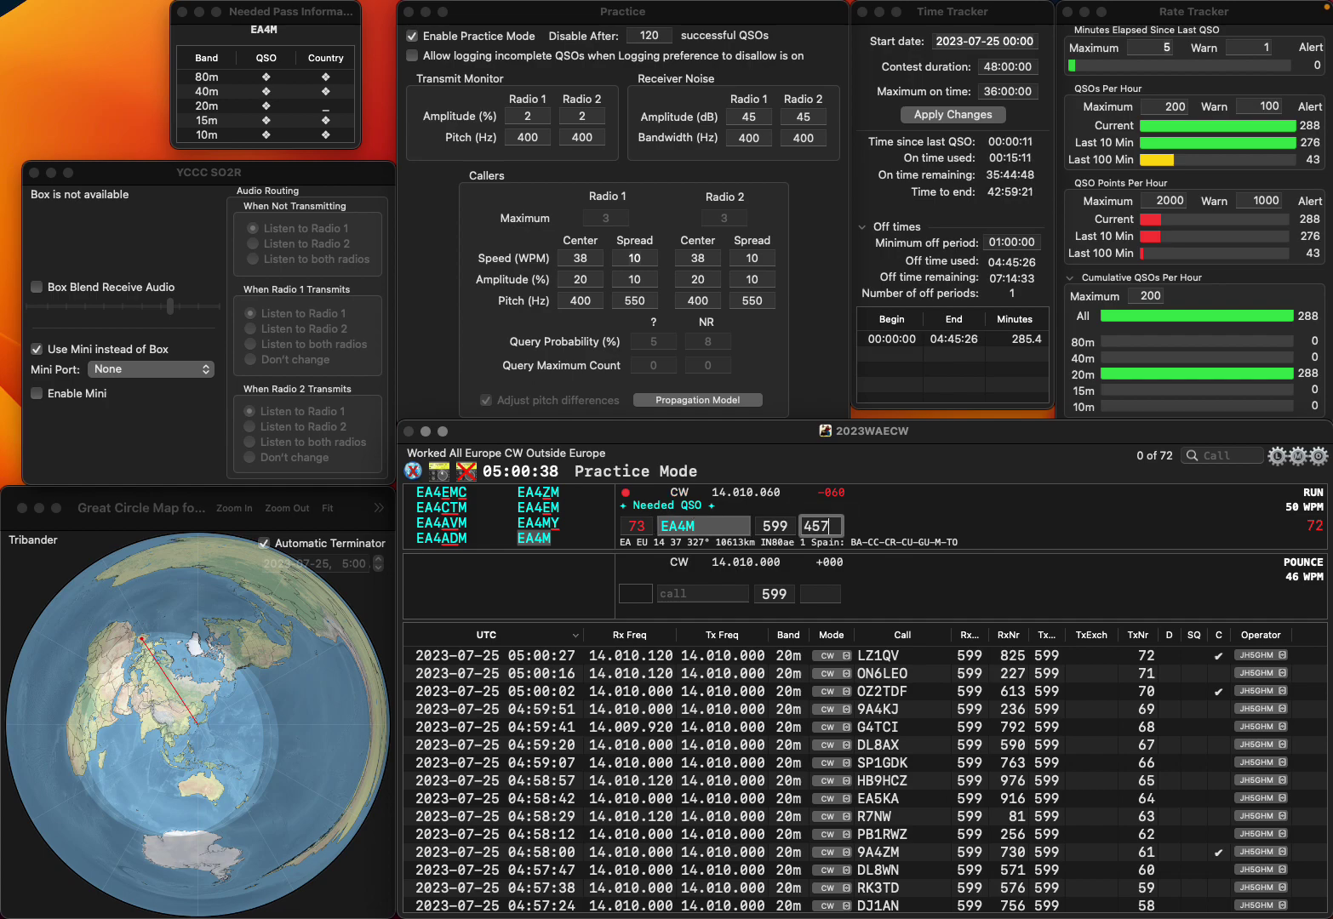
key(Return)
text(GON4X)
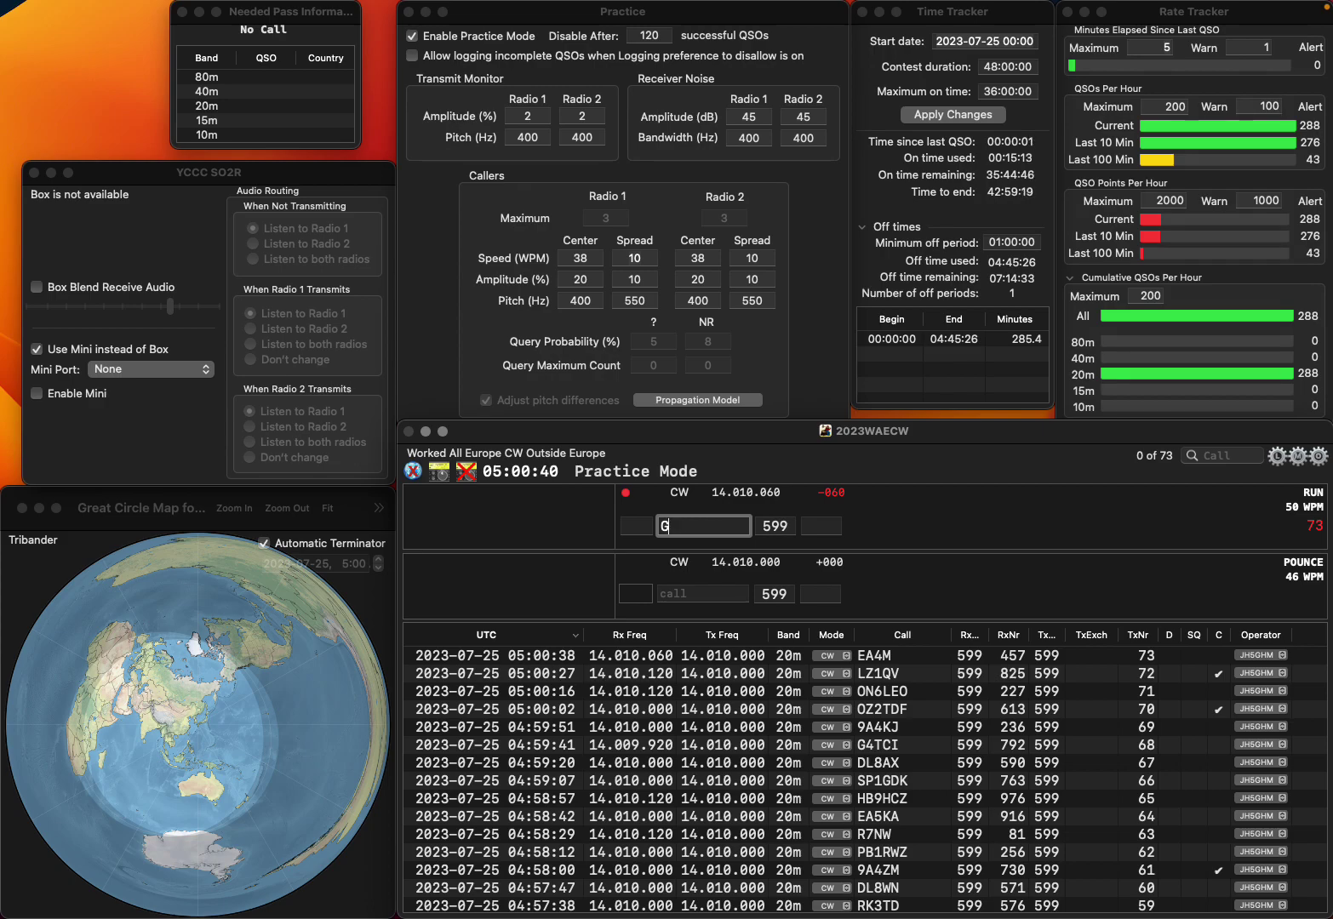
key(BackSpace)
key(BackSpace)
key(BackSpace)
key(BackSpace)
key(BackSpace)
text(ON4CSD)
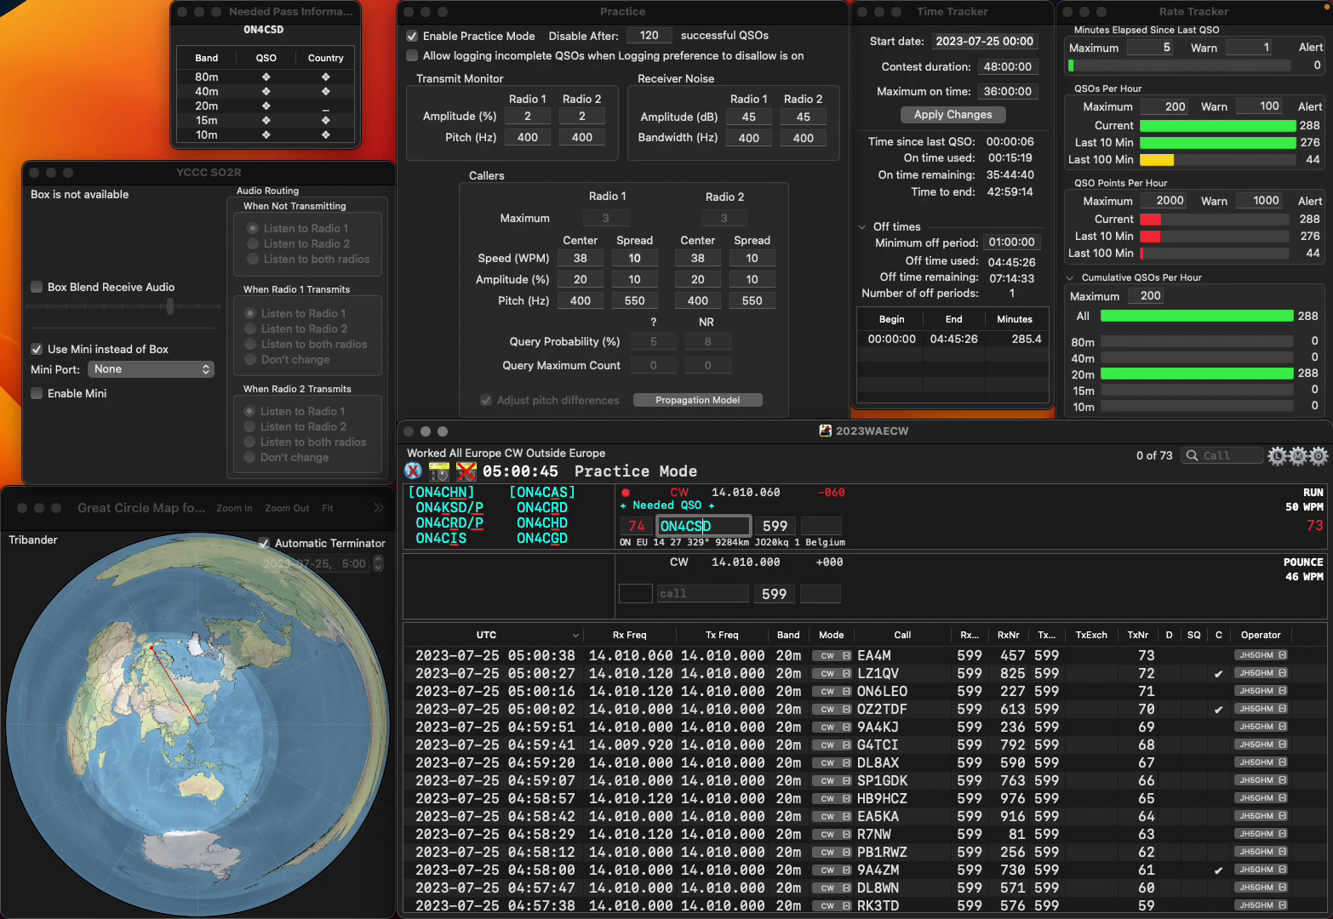
key(BackSpace)
text(H)
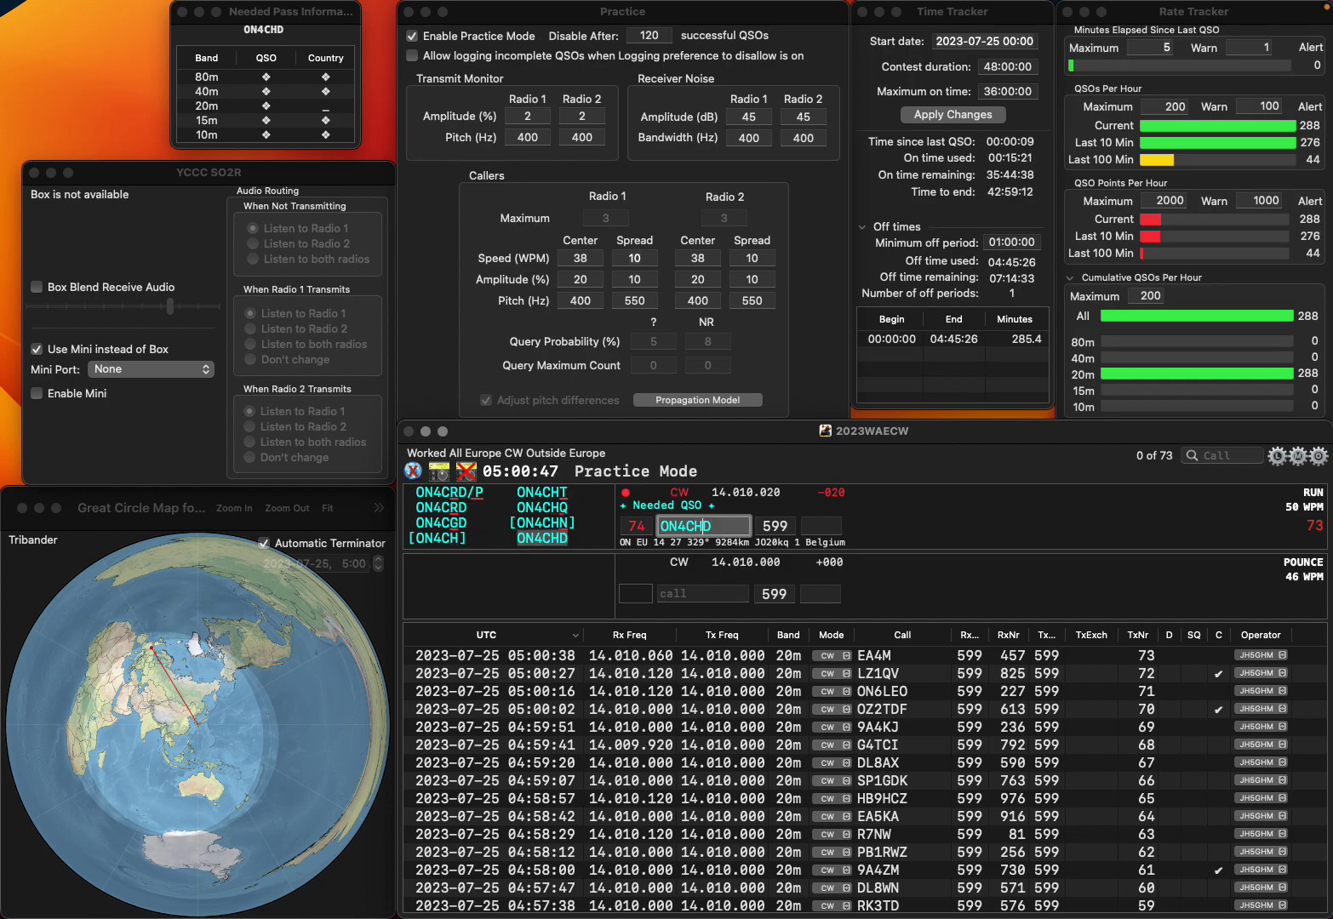
key(Return)
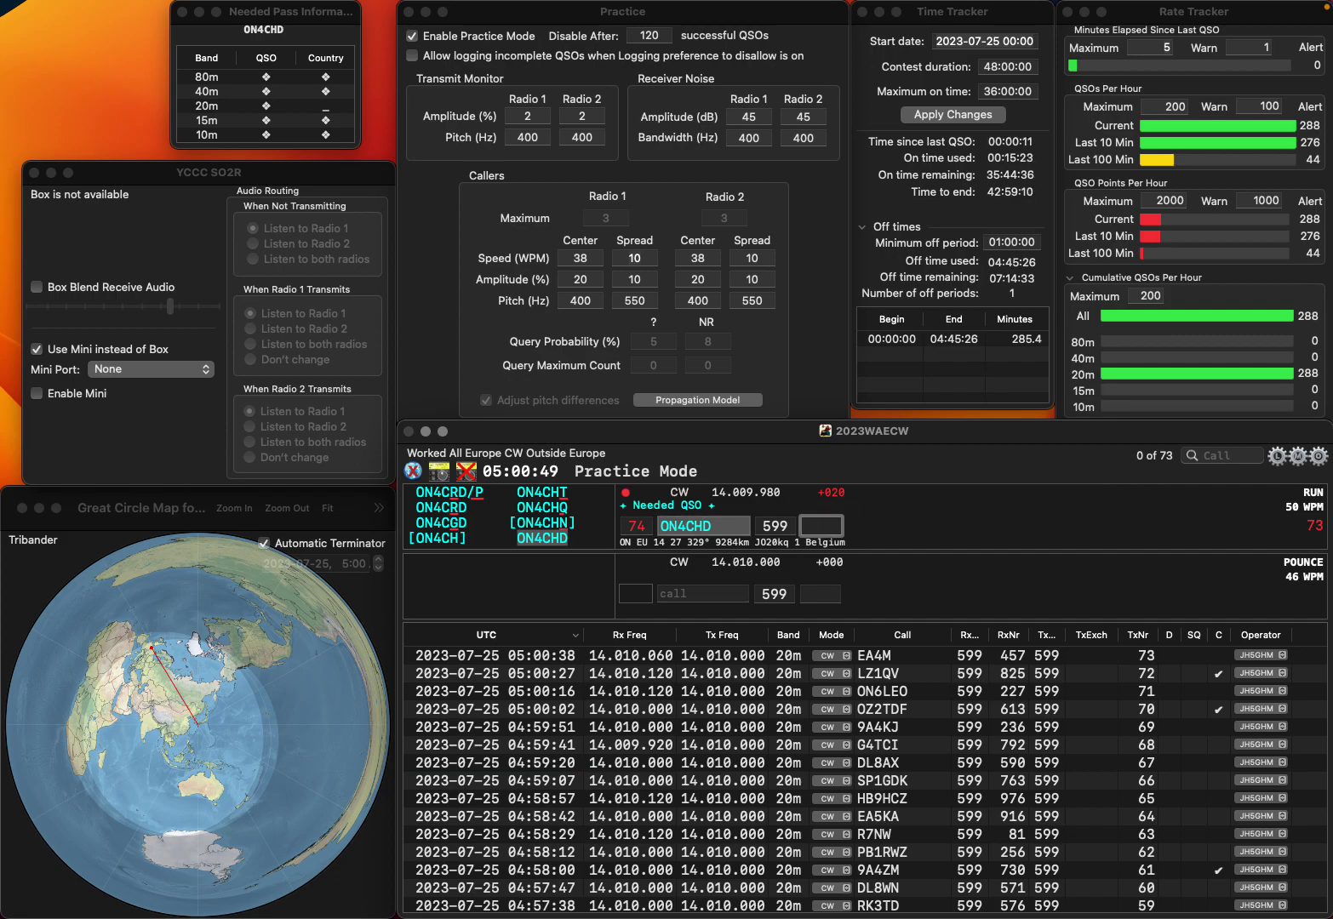
text(571)
key(Return)
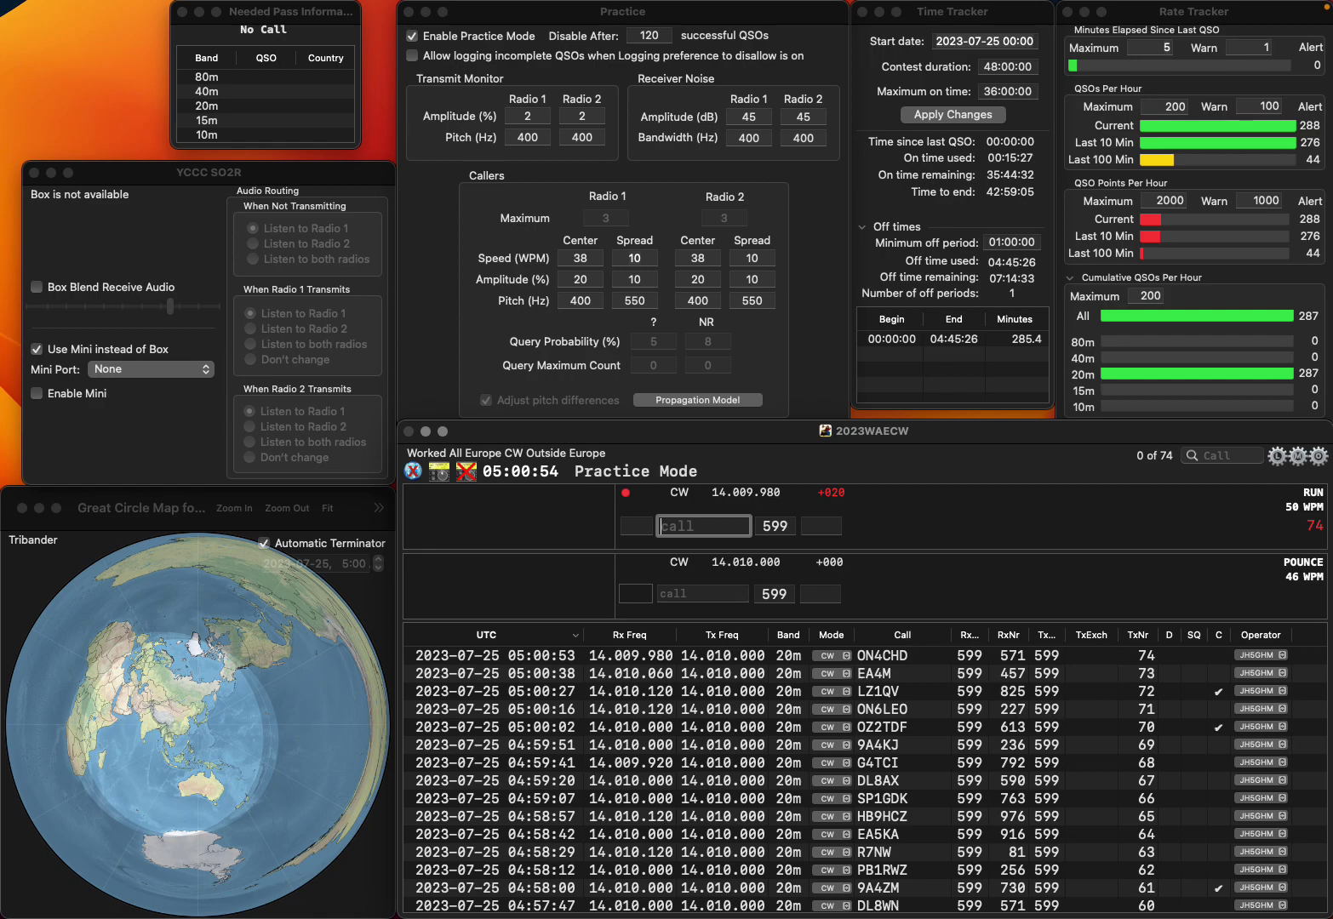
Answer caller HB9DAQ on the run radio and log the contact with received number 601
text(D)
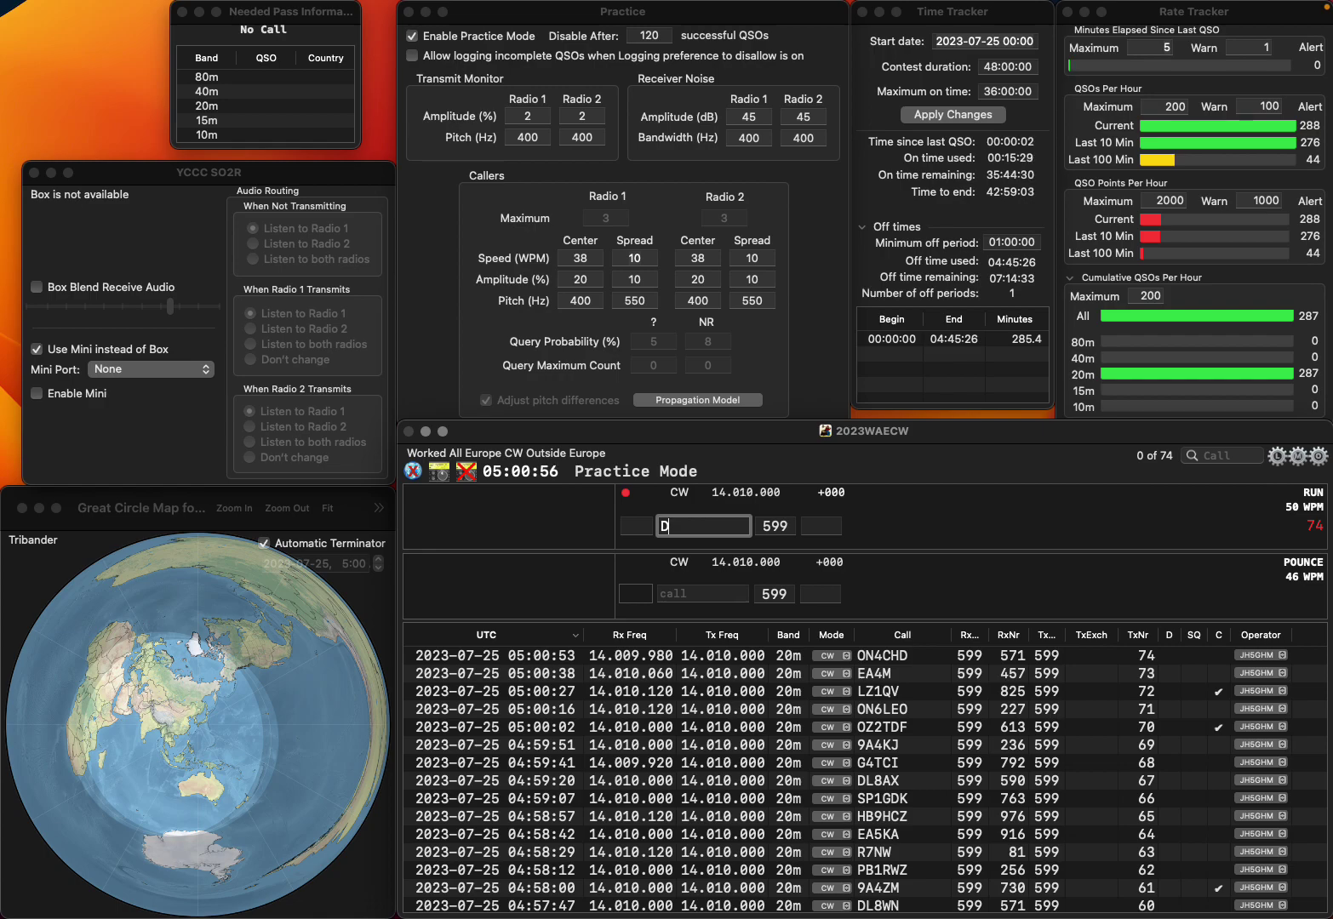
text(AQHB9DAQ)
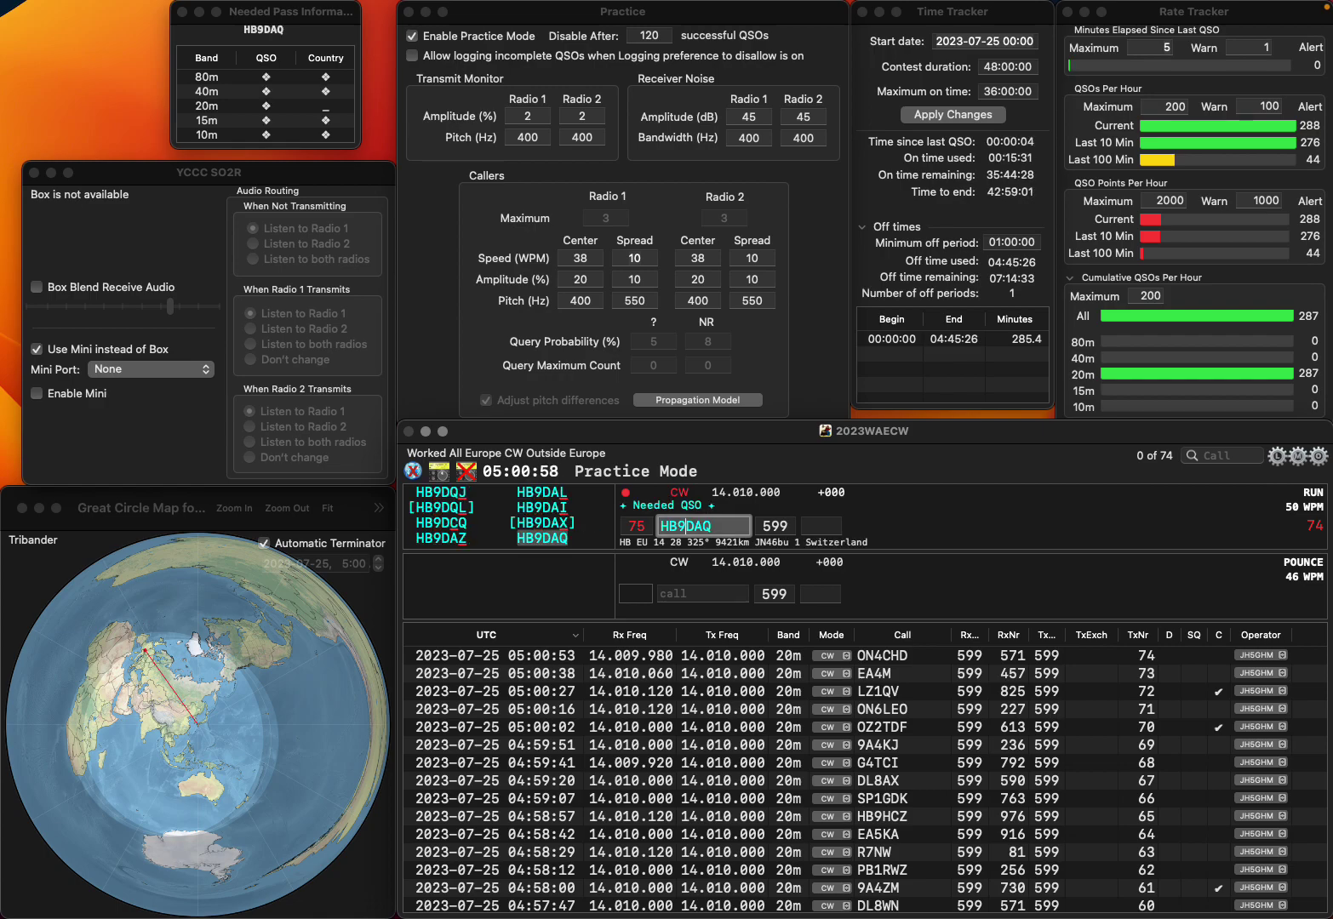
key(Return)
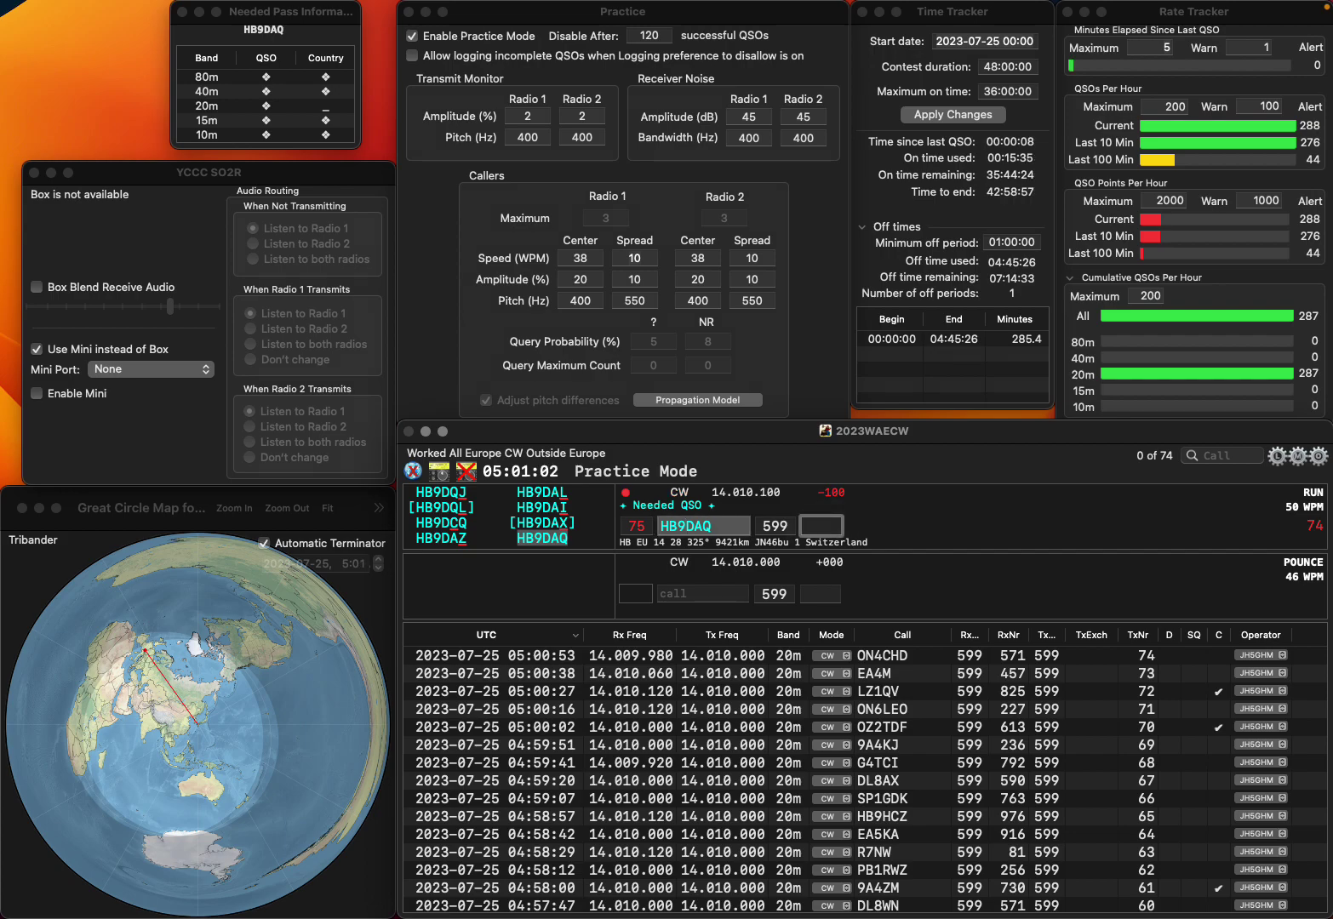
text(601)
key(Return)
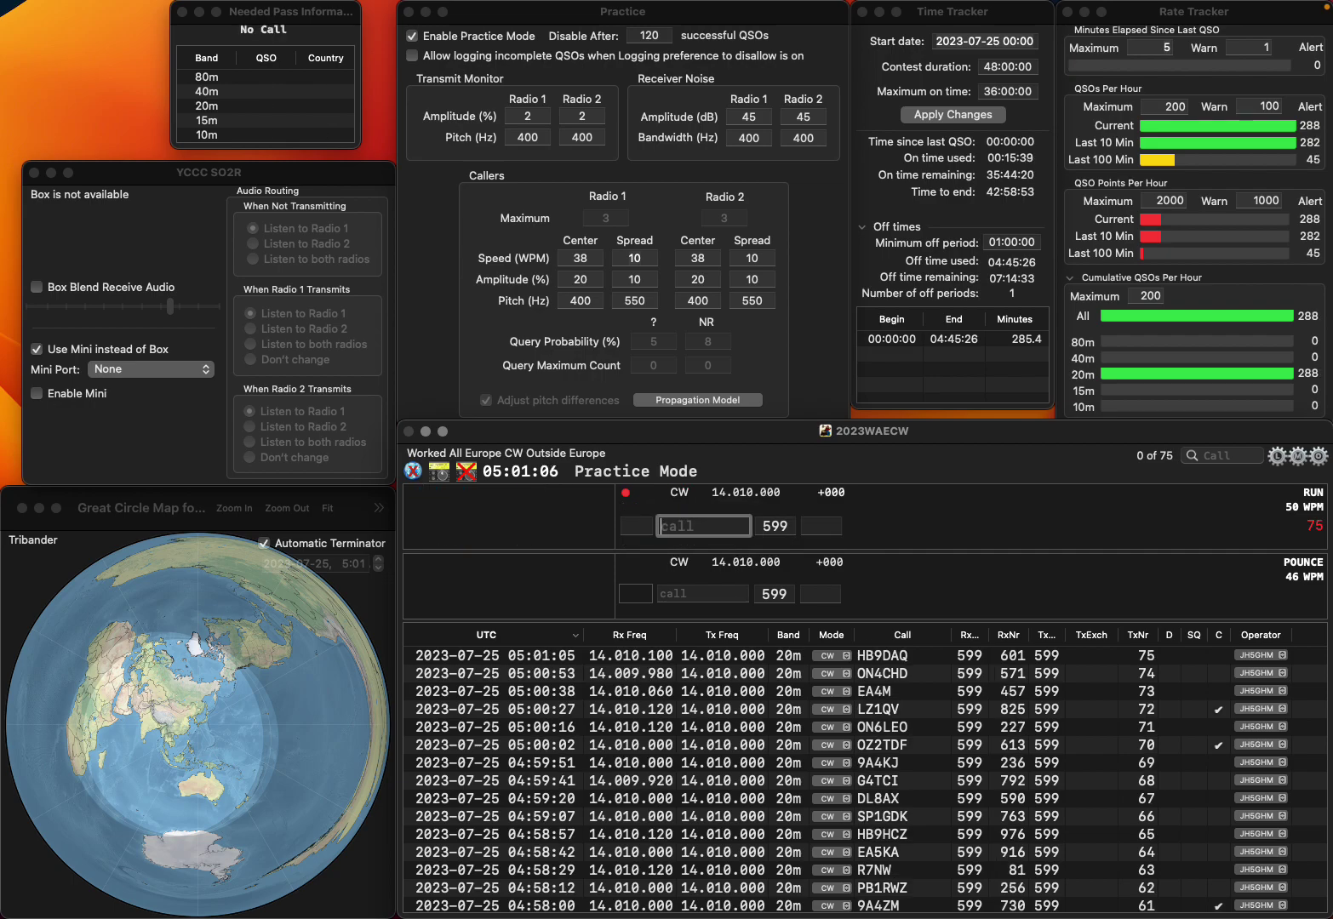
text(DJ1)
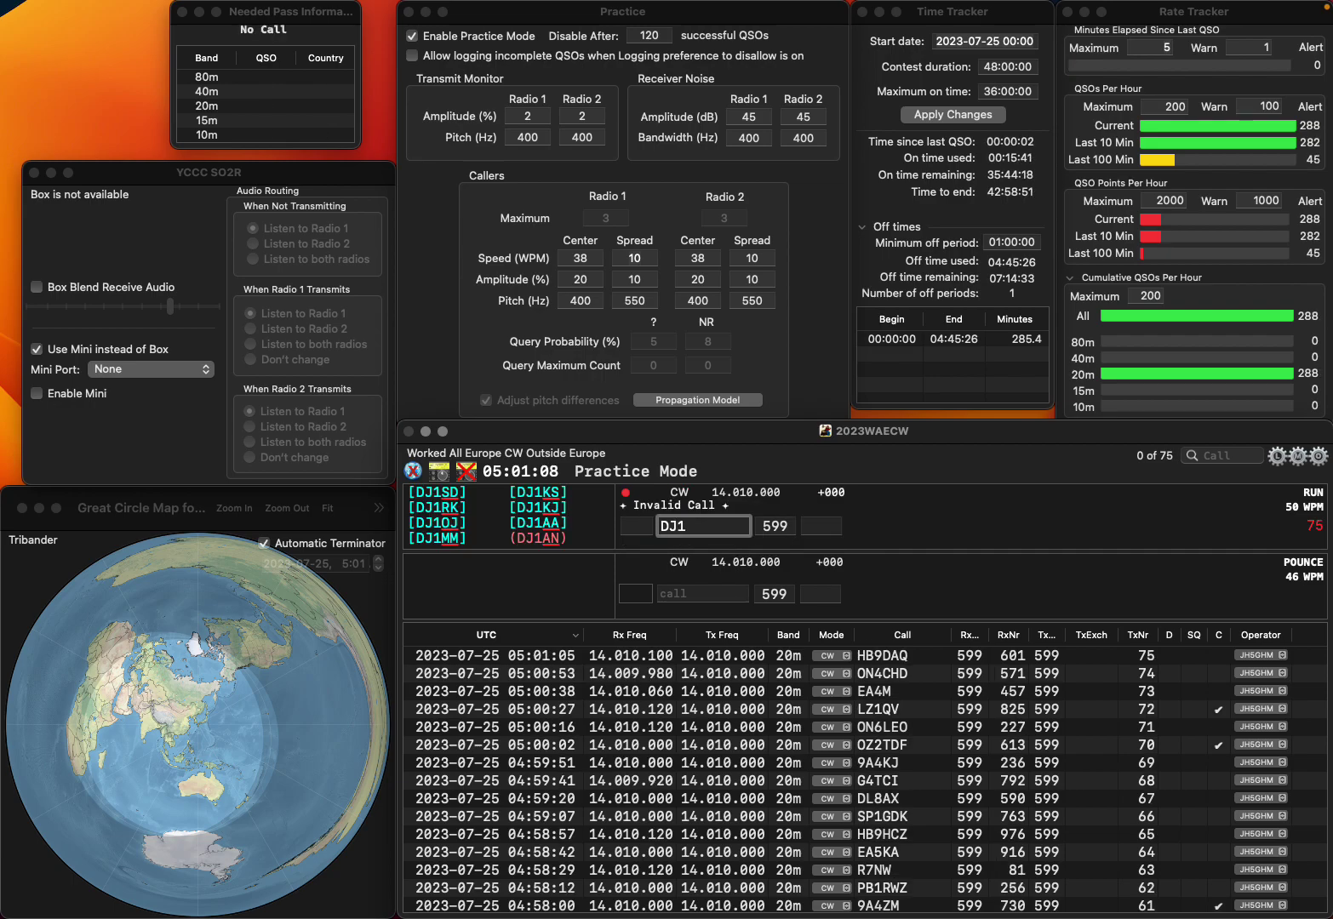
text(AN)
key(space)
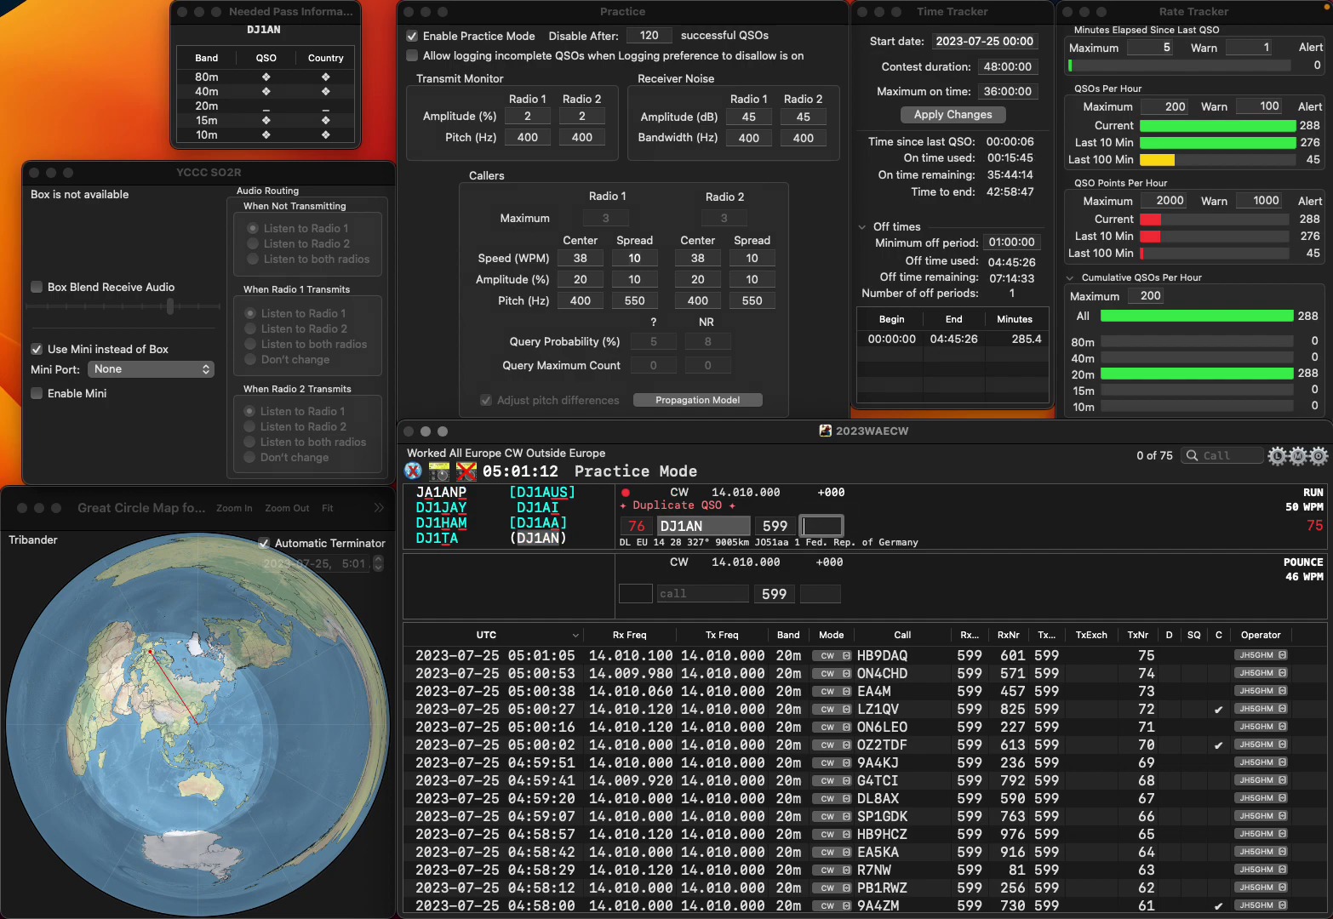
text(837)
key(Return)
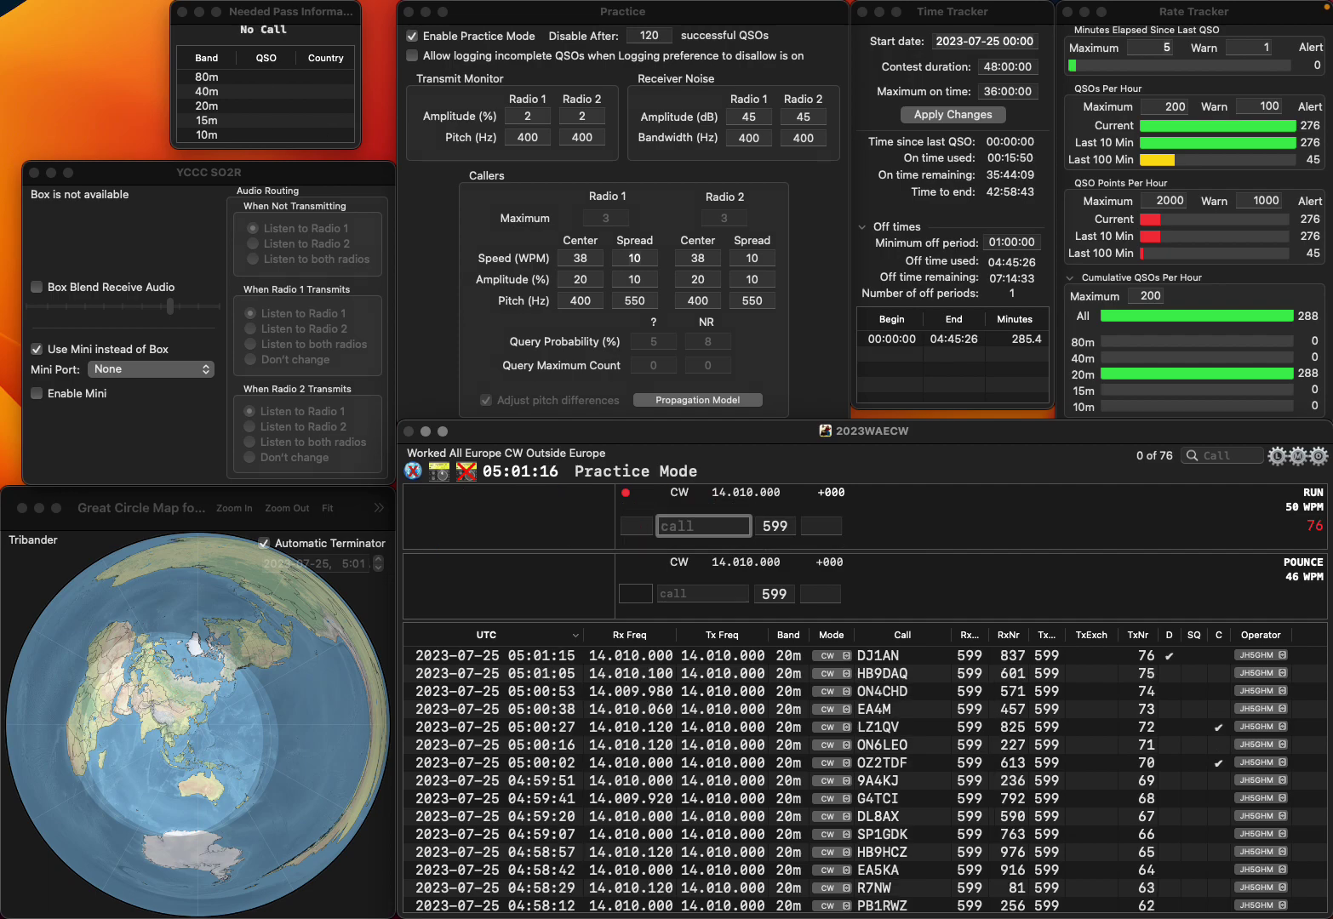
text(LGQ)
key(BackSpace)
key(BackSpace)
key(BackSpace)
text(F6GAQ)
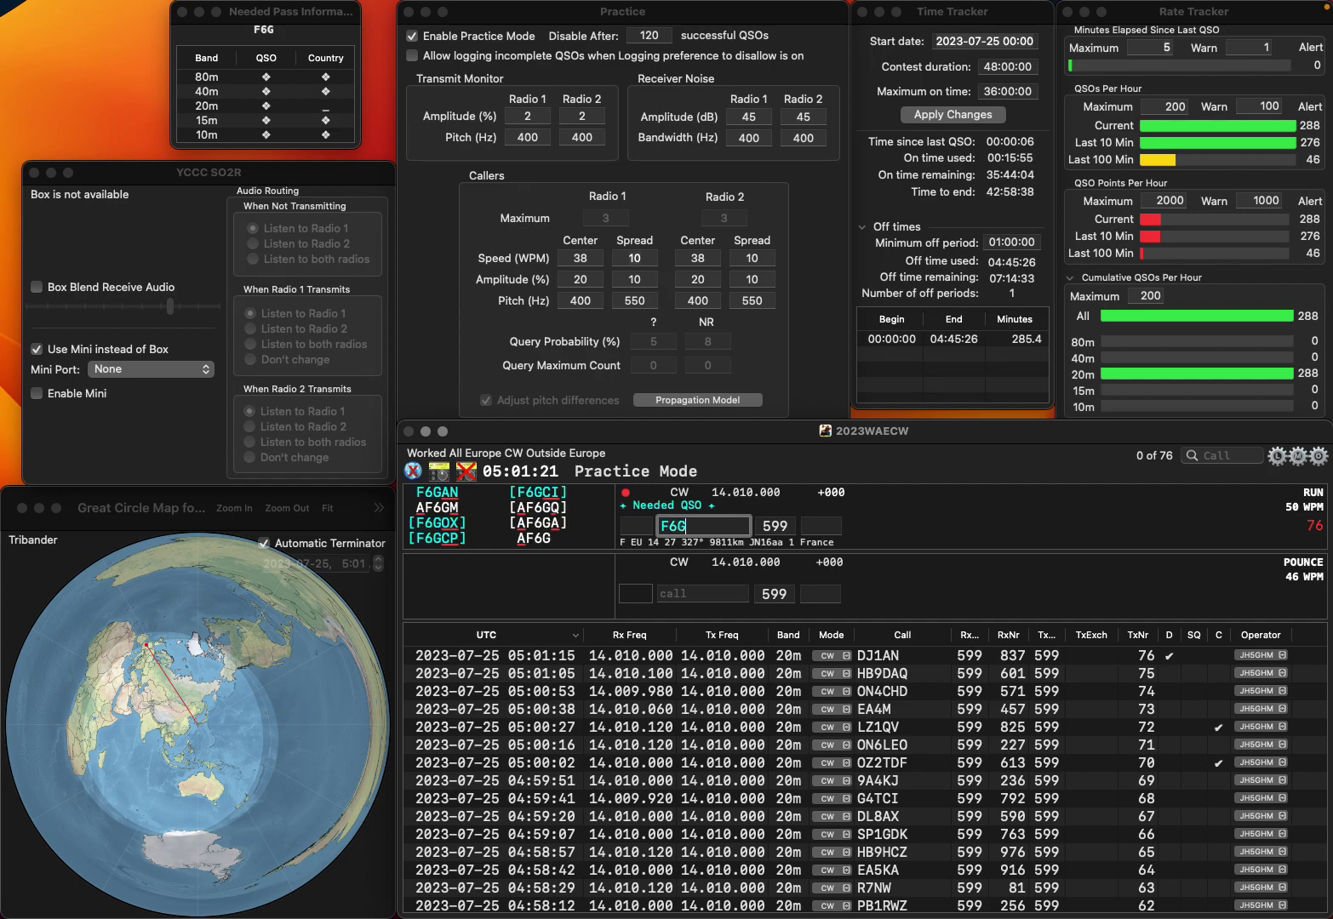
key(Return)
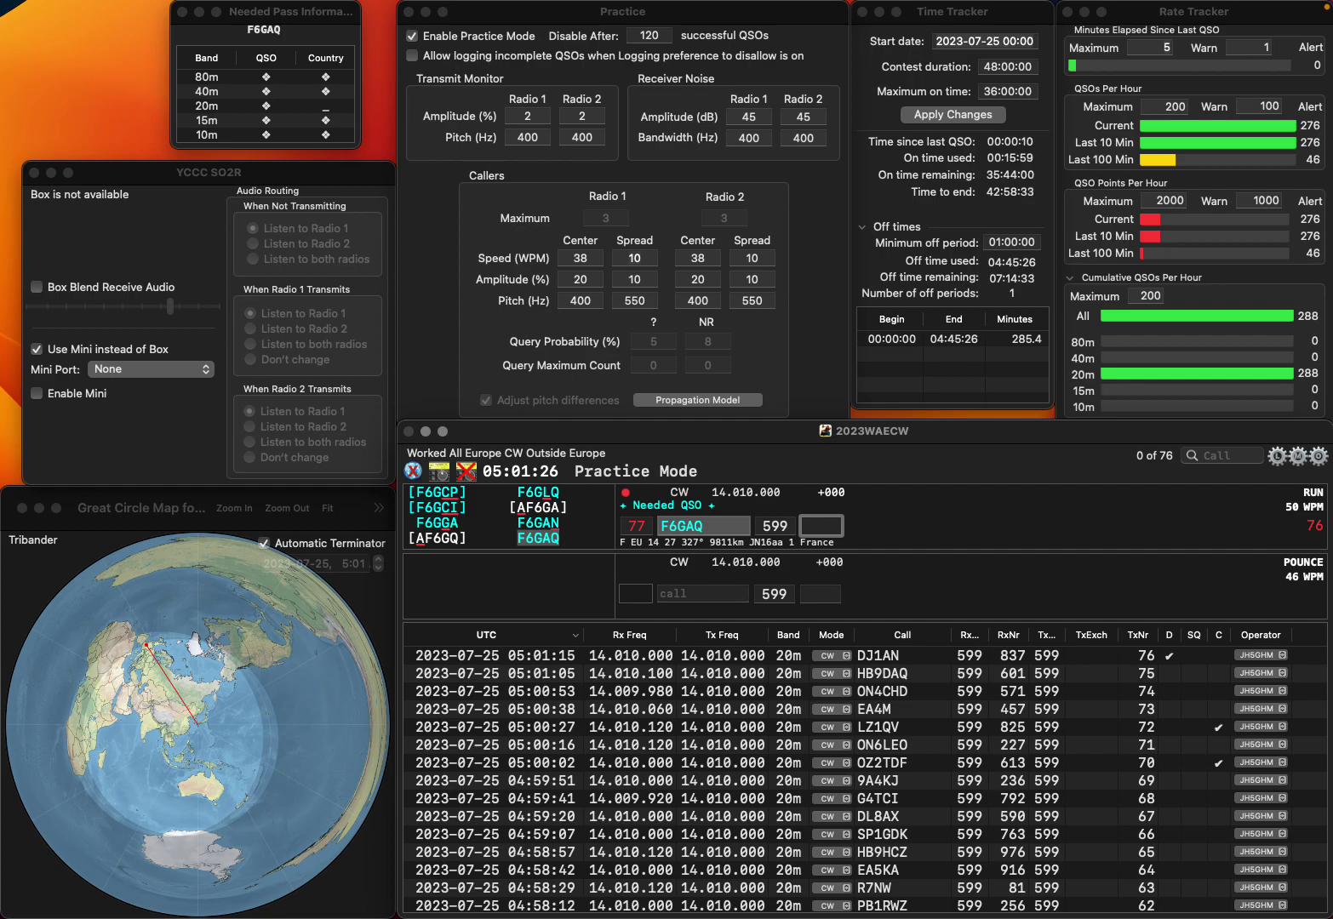
text(774)
key(Return)
Answer caller UV1IX on the run radio and log the contact with received number 254
text(UV1IX)
key(space)
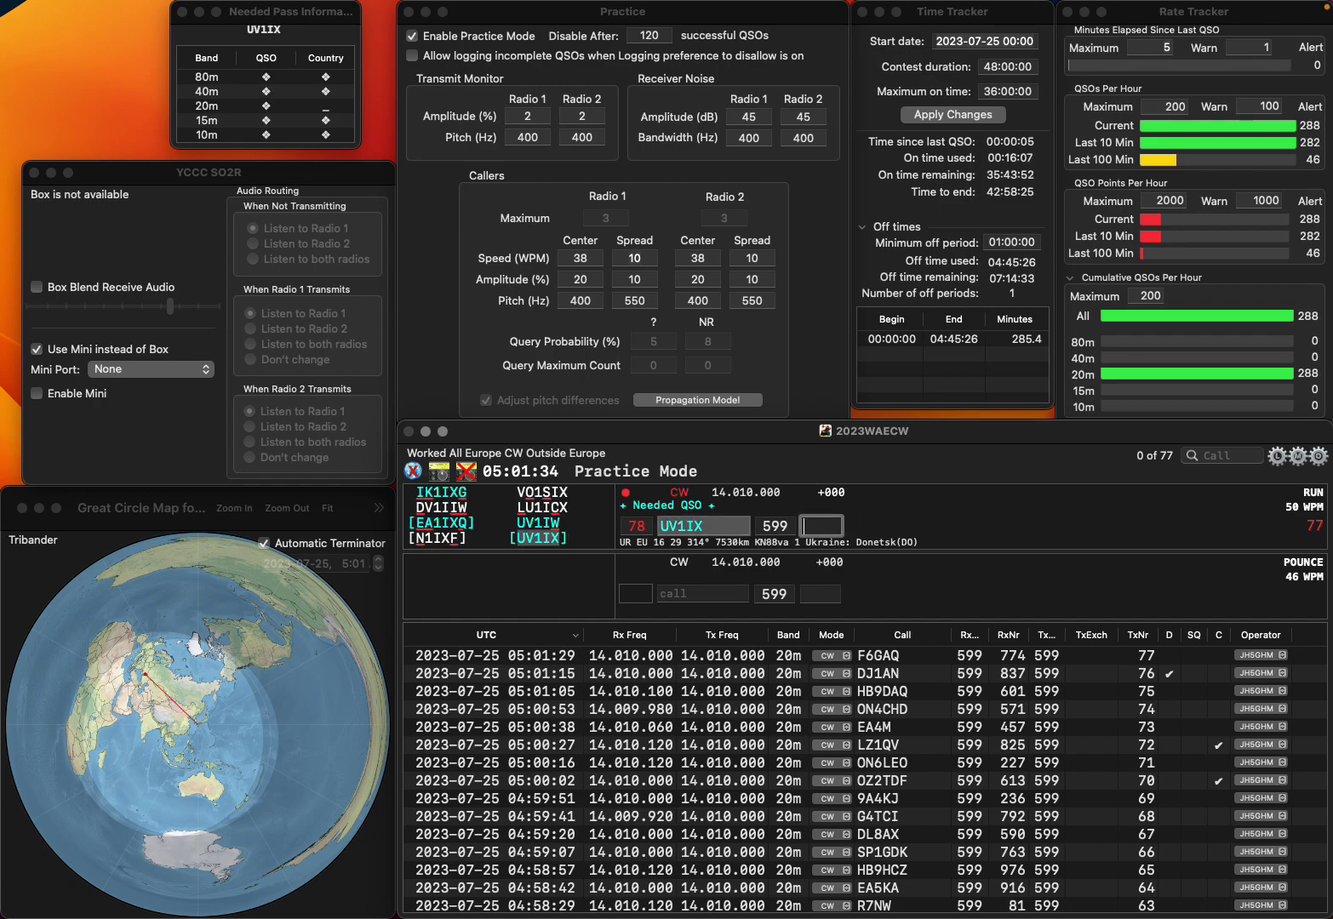
text(254)
key(Return)
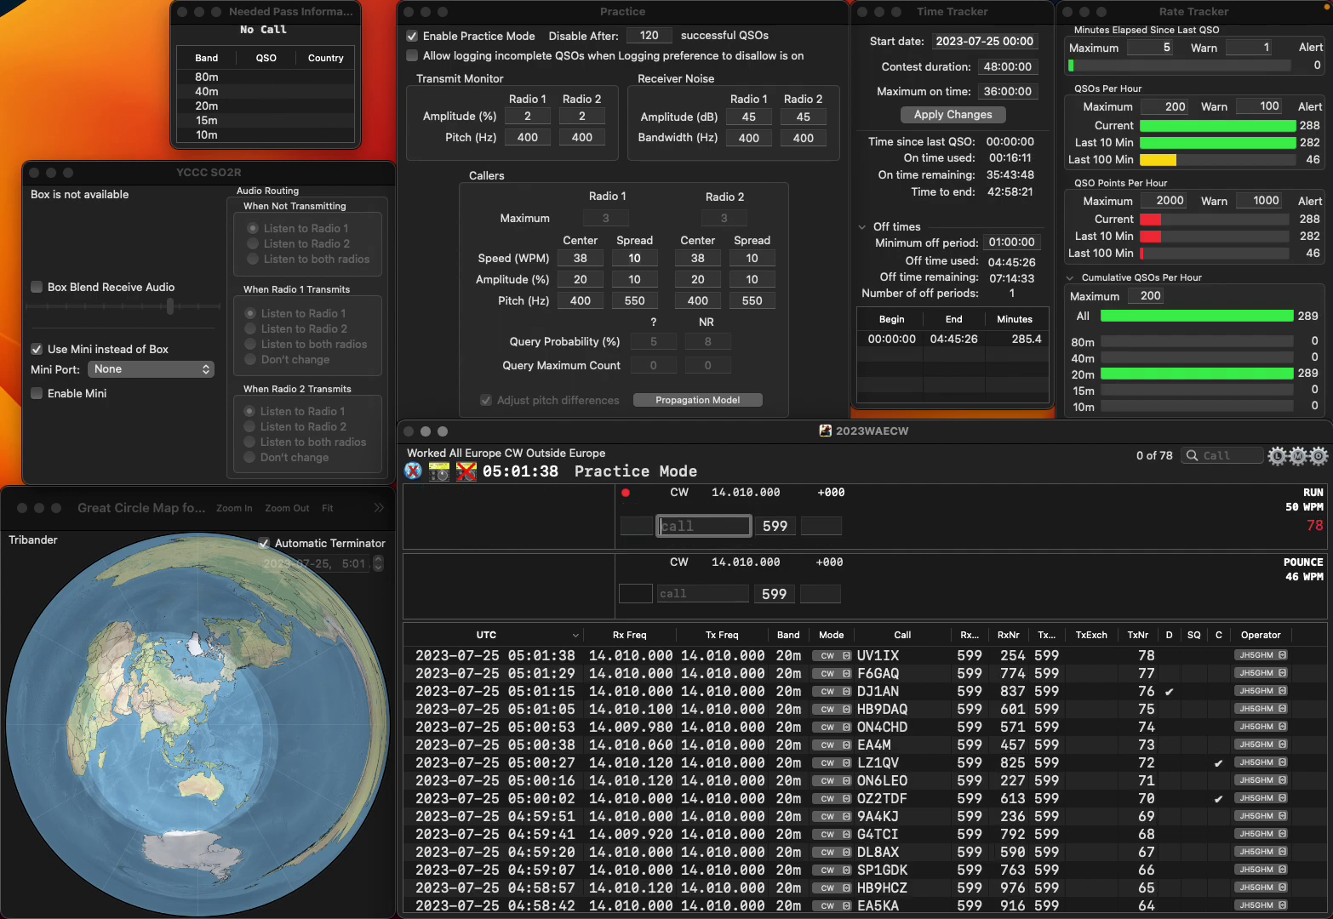
Answer caller R6LE on the run radio and log the contact with received number 842
text(R6)
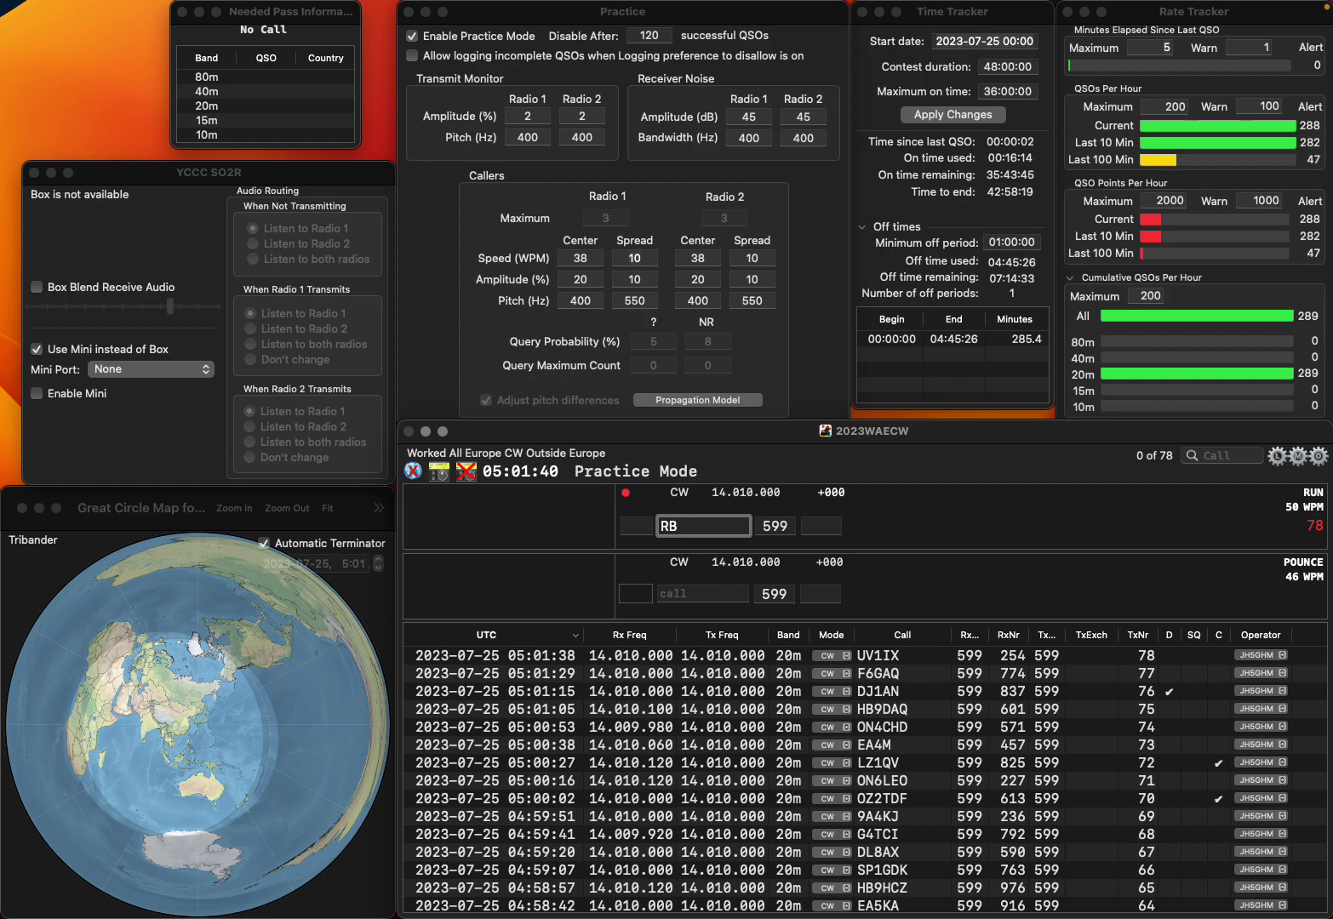
key(Return)
text(LE)
key(Return)
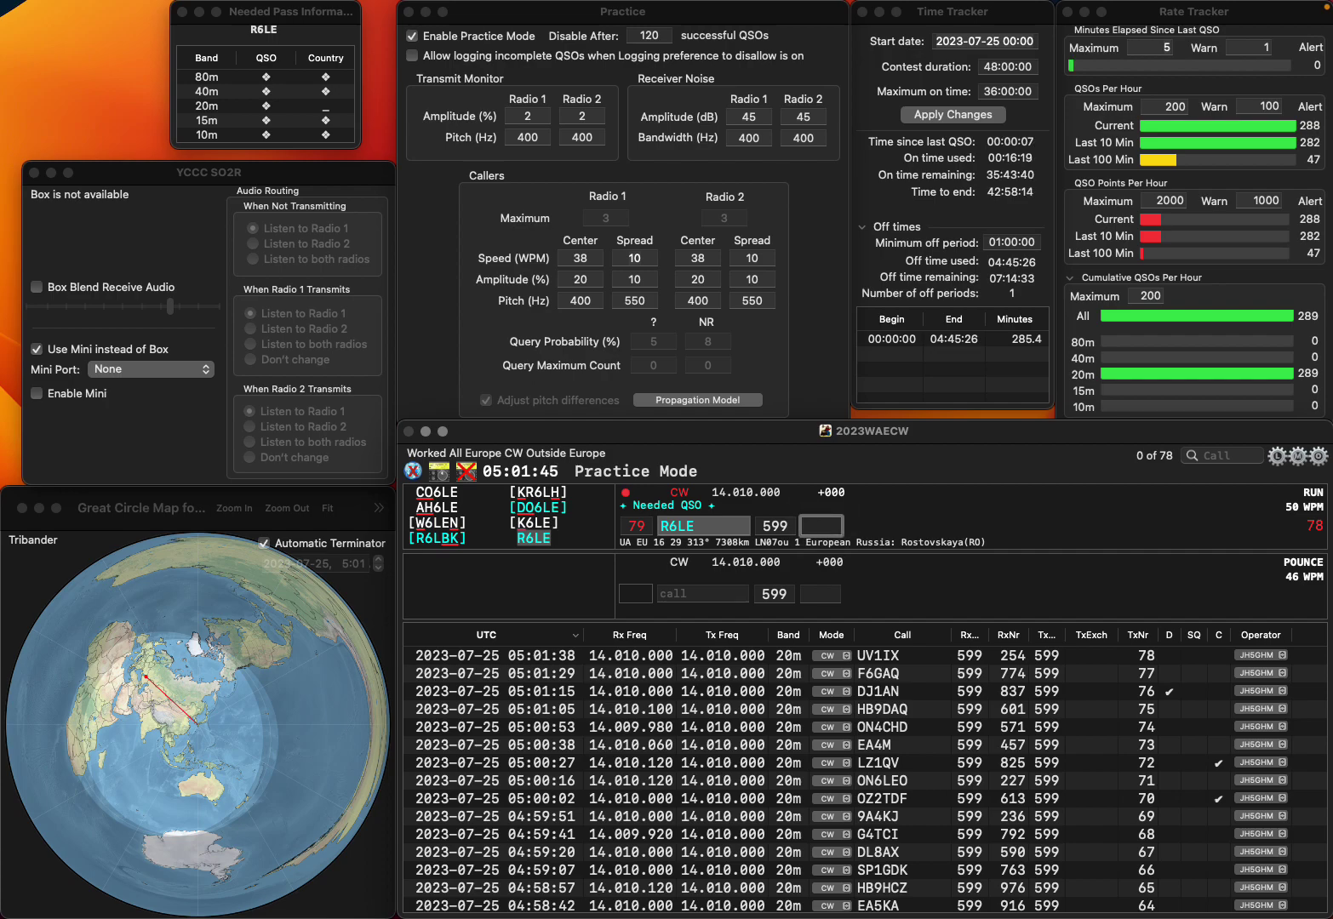
text(842)
key(Return)
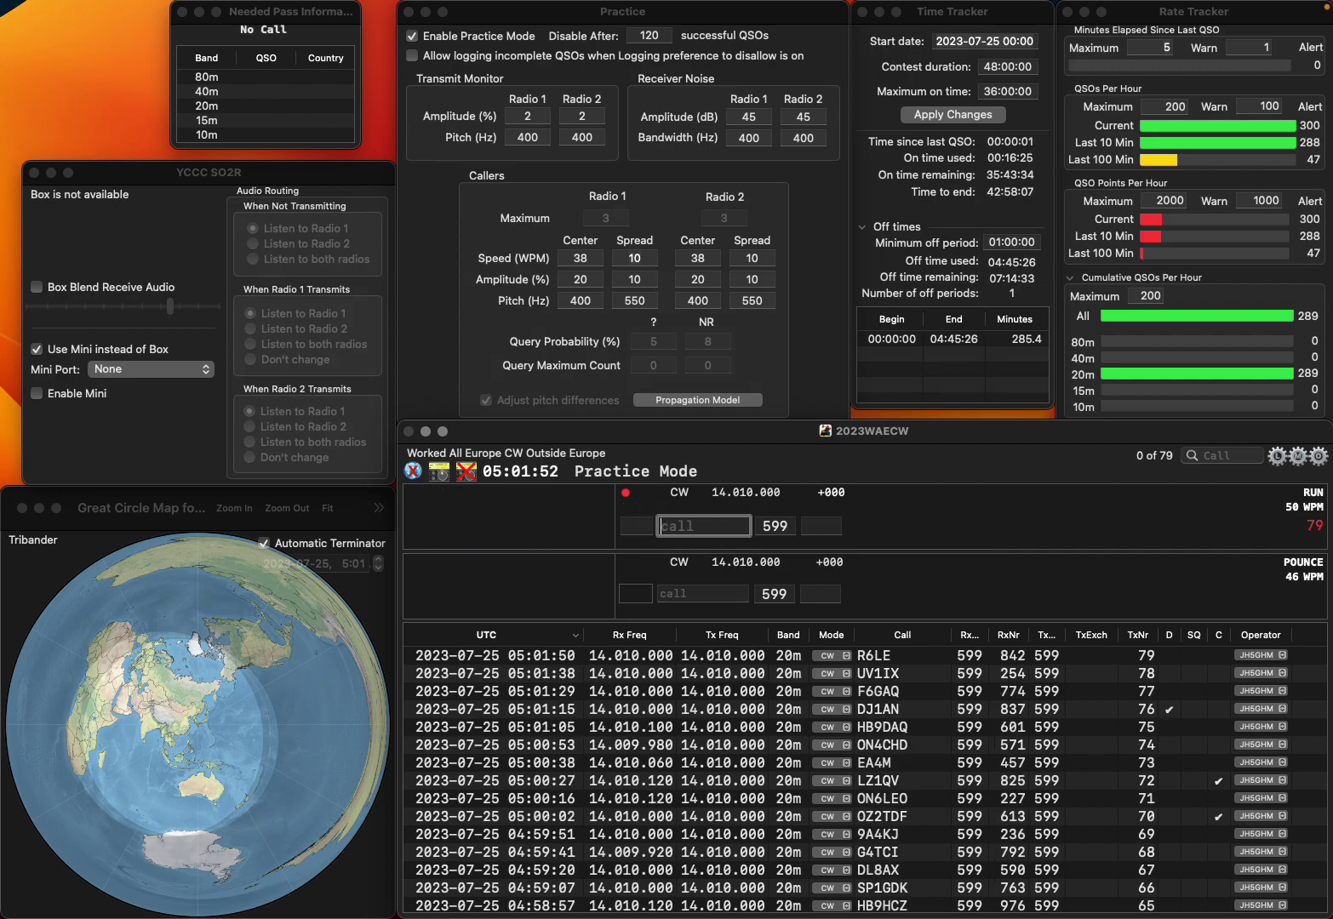
text(2DAM)
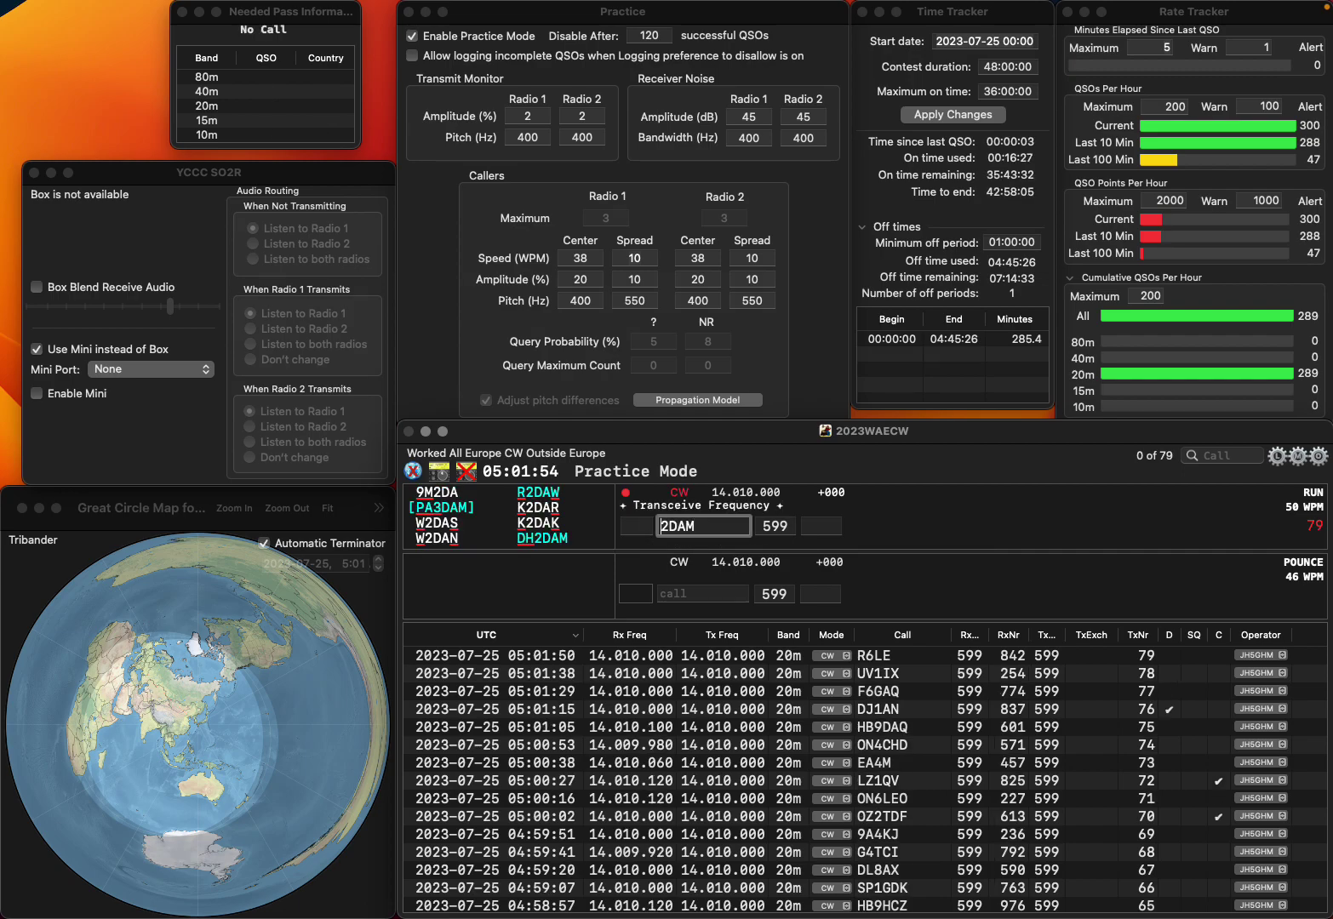
text(PA)
key(Delete)
text(3)
key(Return)
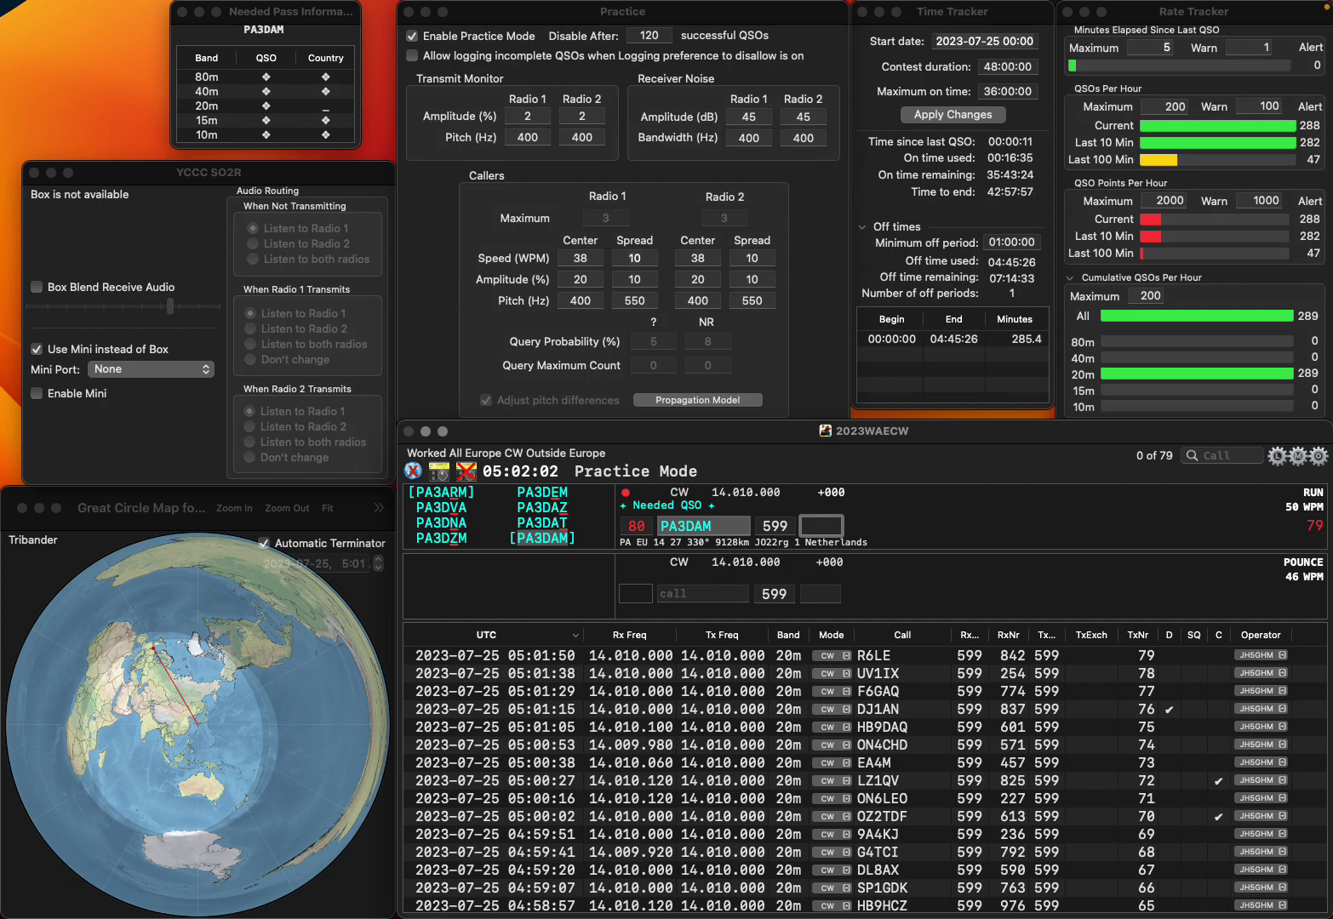
text(78)
key(Return)
Answer caller DL0VR on the run radio and log the contact with received number 906
text(DL)
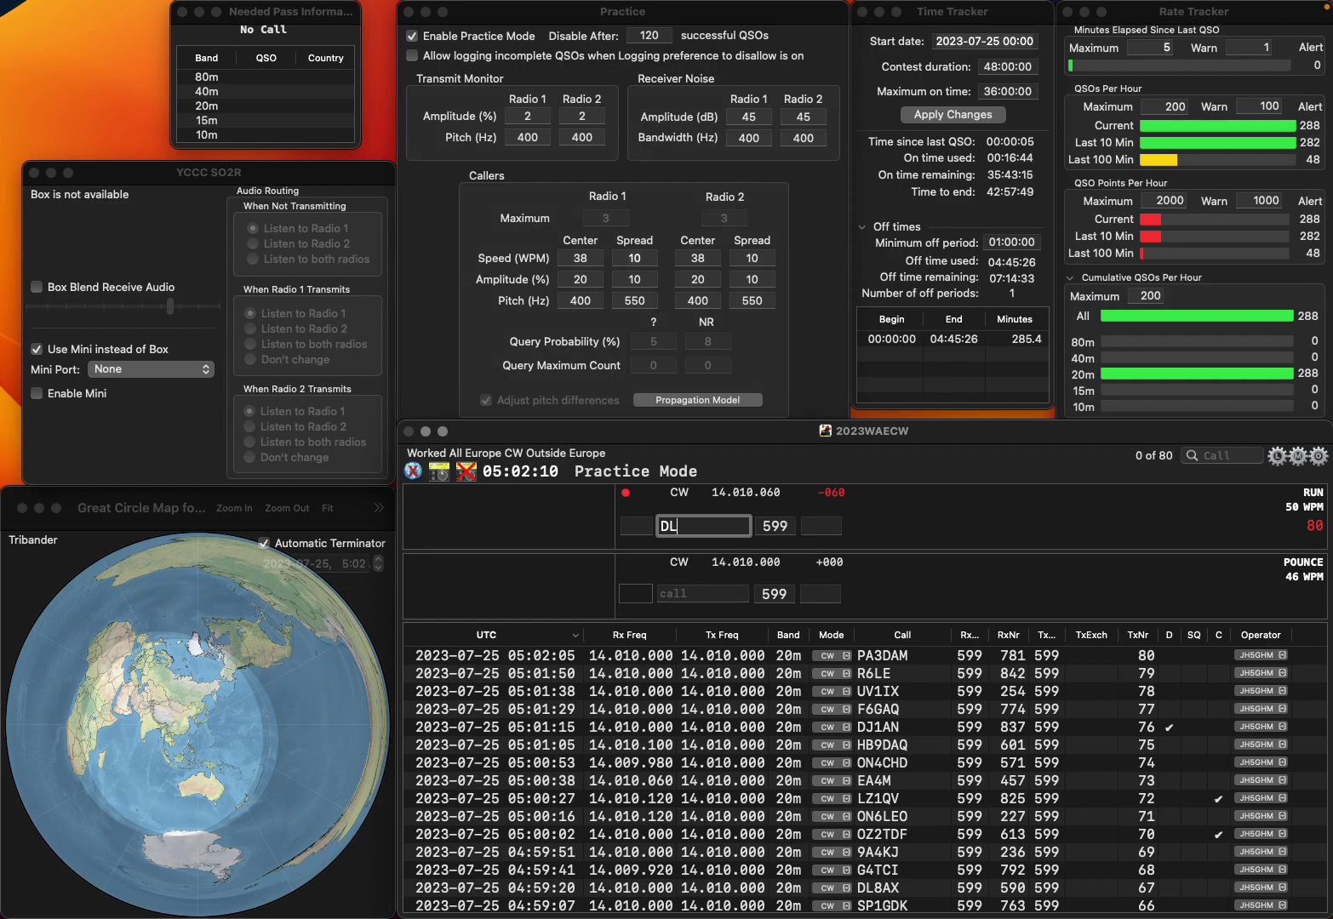
text(0UR)
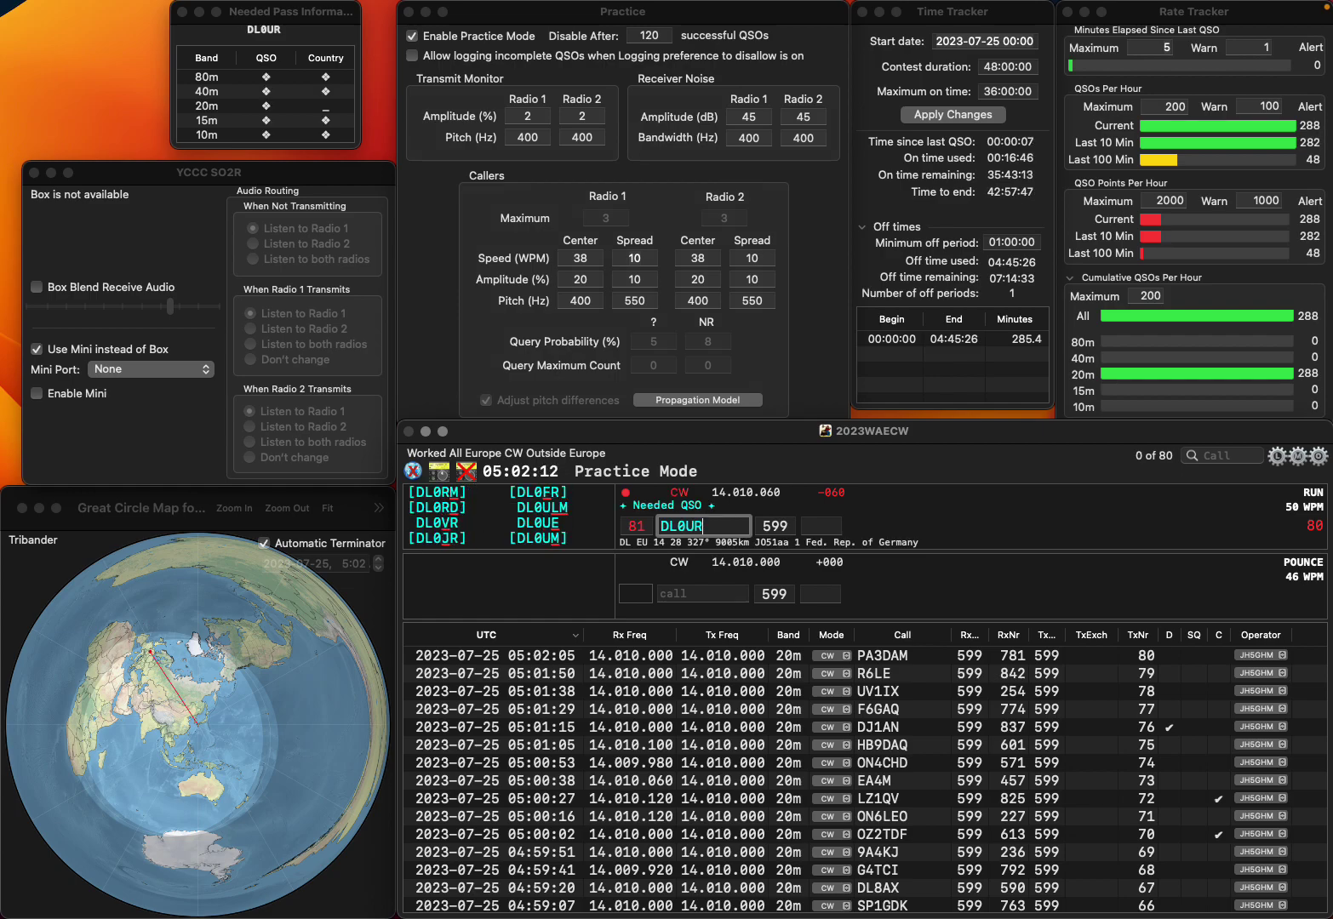
key(BackSpace)
key(BackSpace)
text(VR)
key(space)
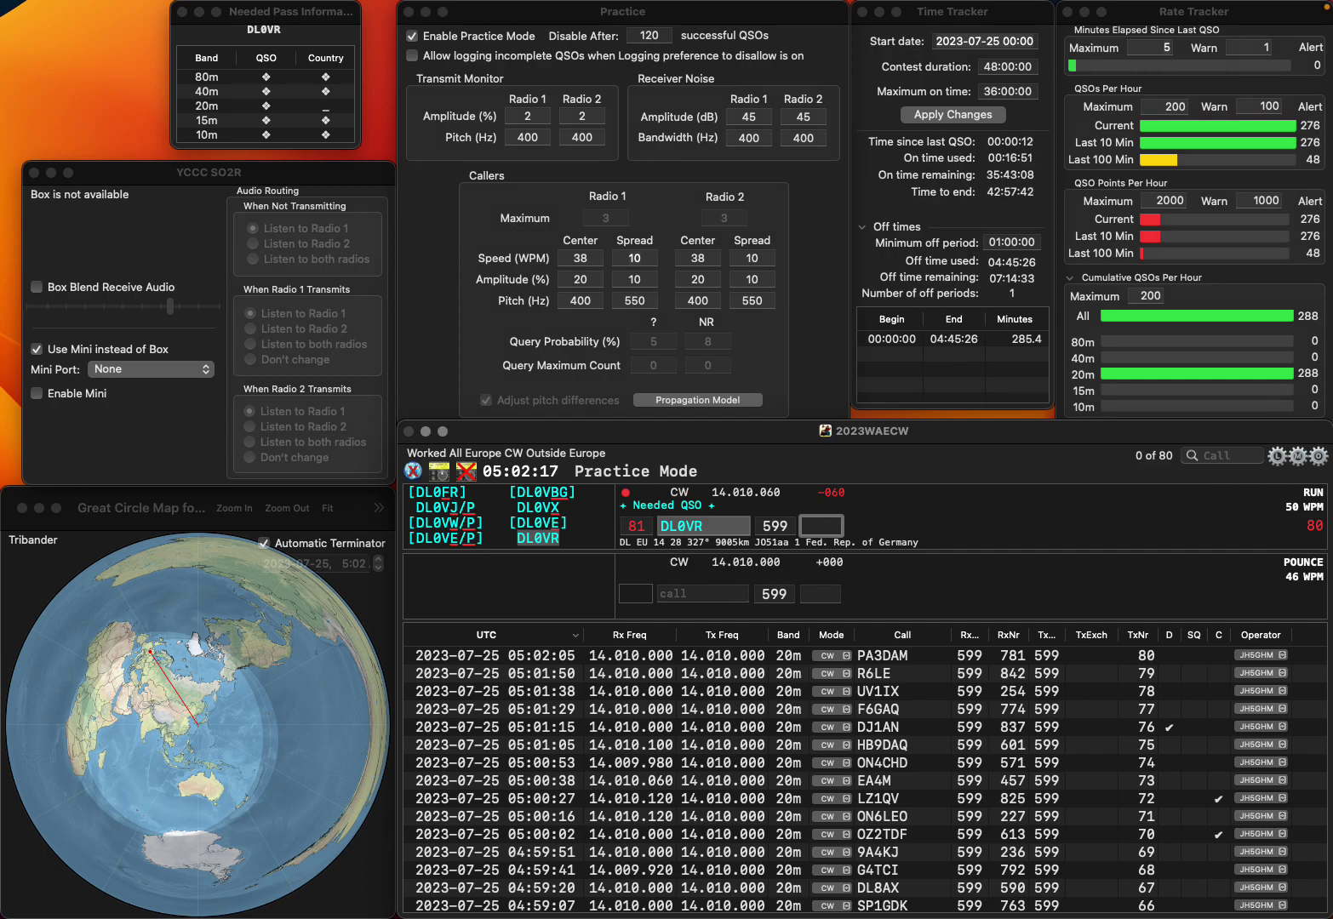
text(906)
key(Return)
text(UX0LL)
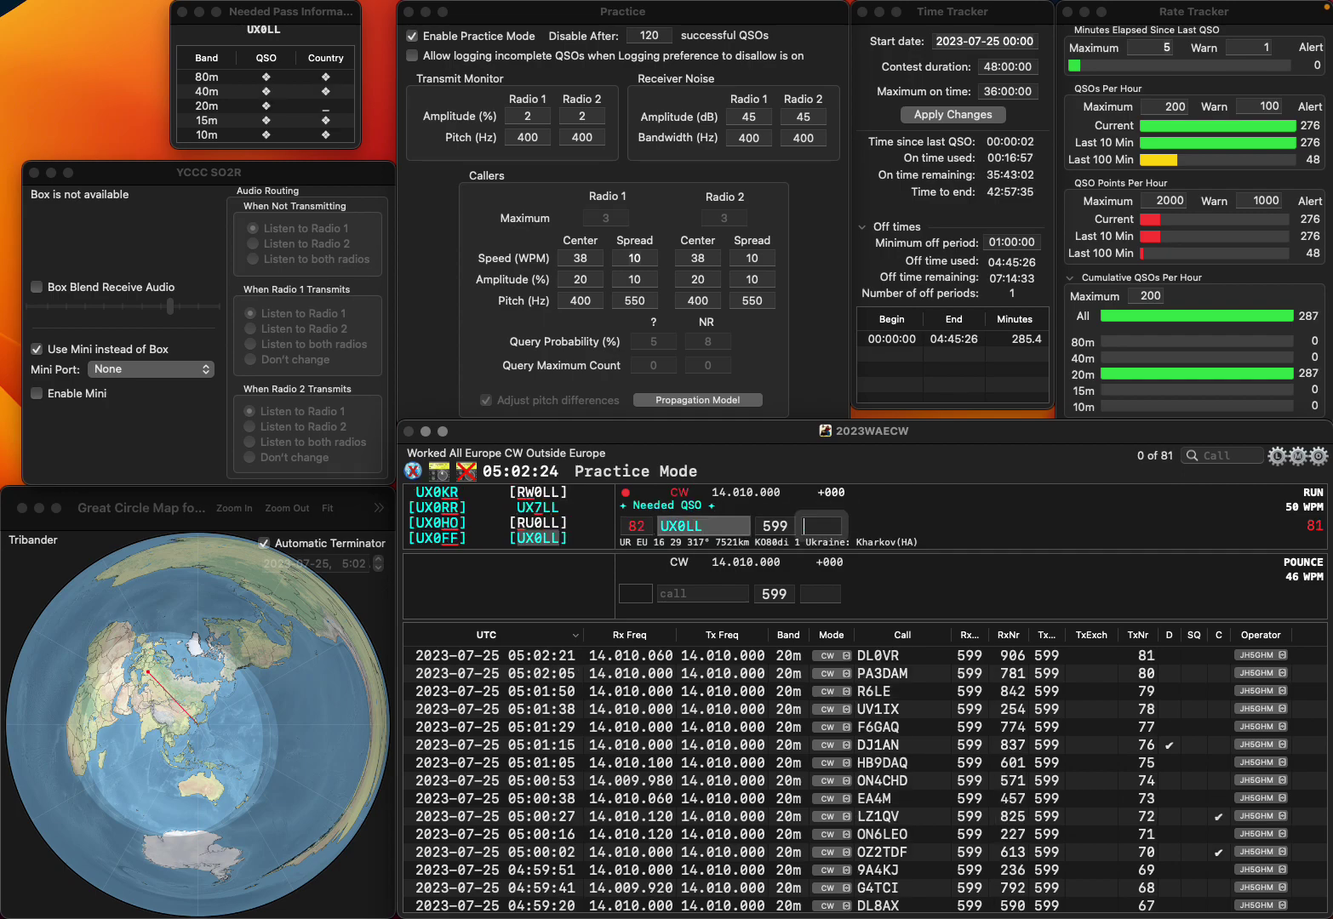
key(Return)
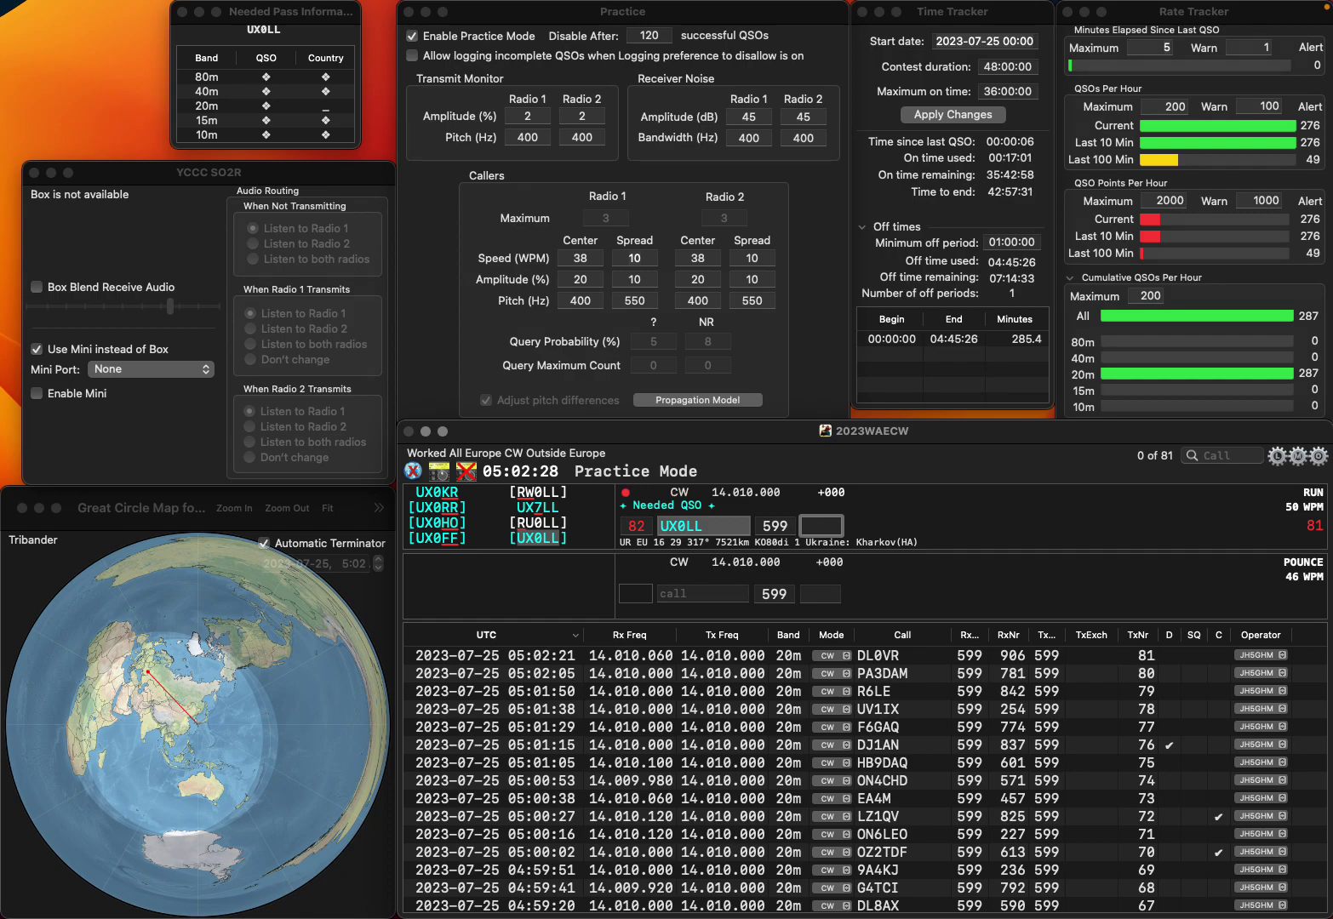
text(69)
key(Return)
text(G4RUW)
key(Return)
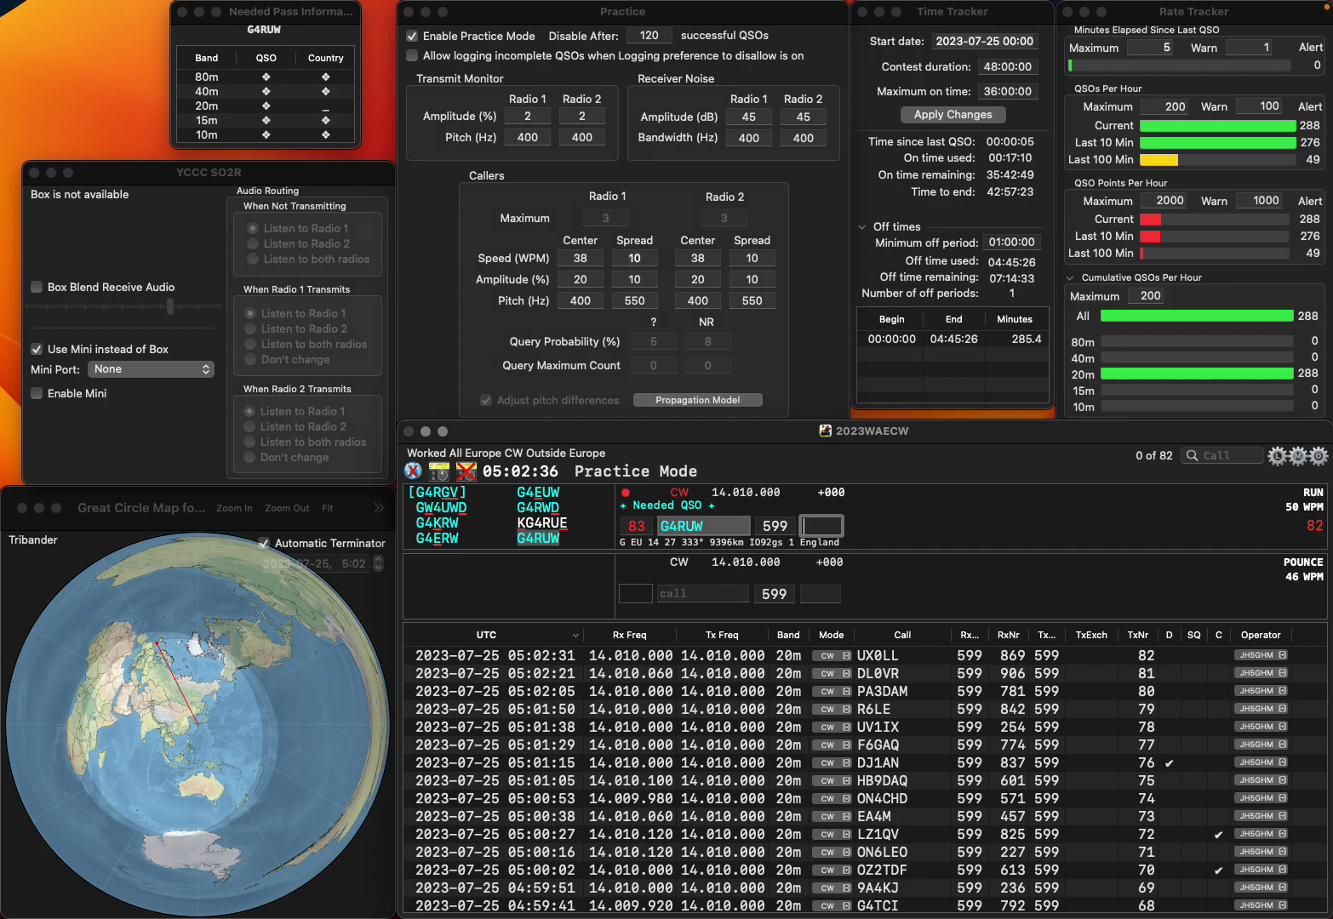
text(999)
key(Return)
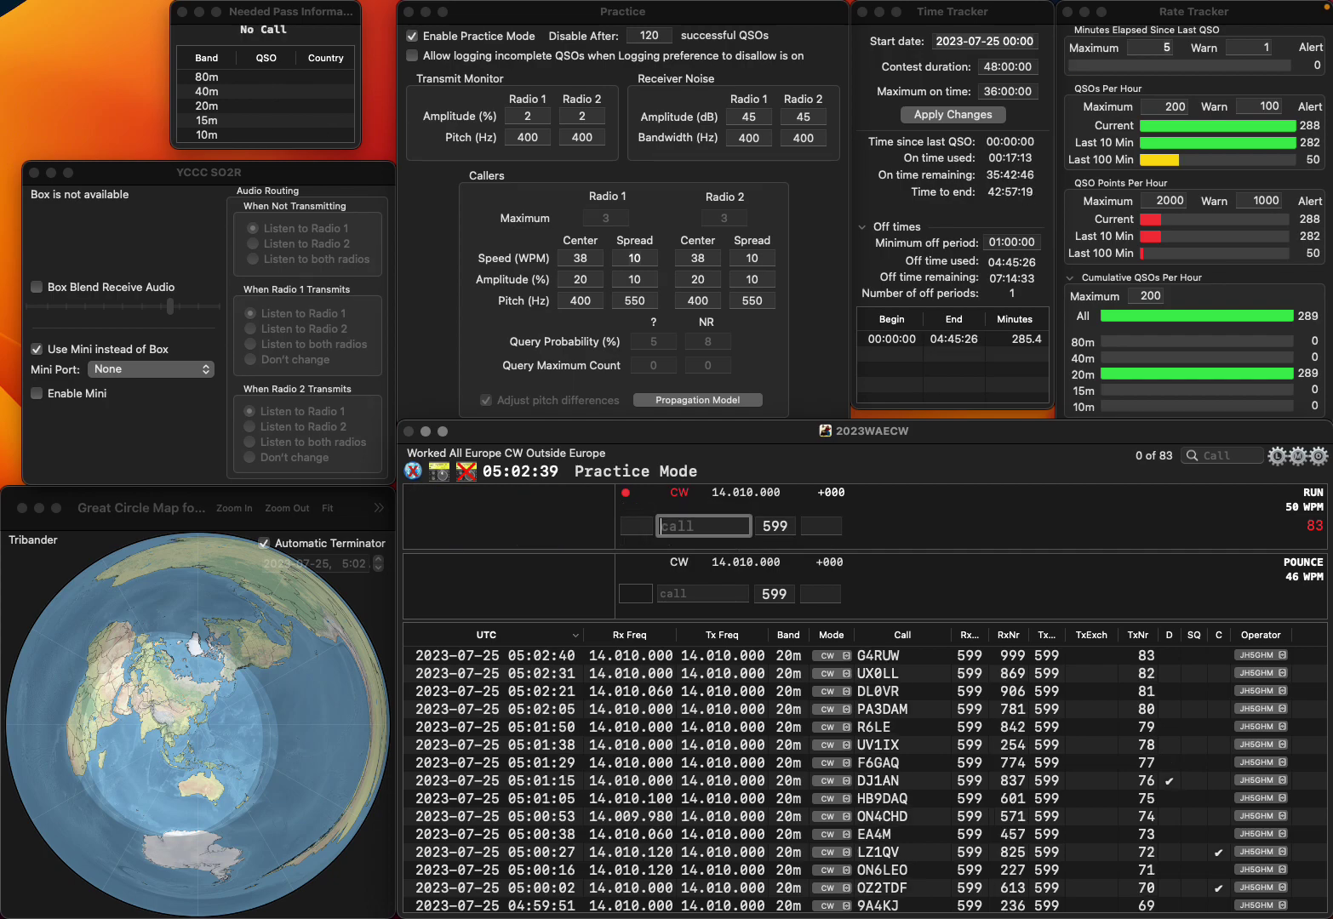
Answer caller HA5OV on the run radio and log the contact with received number 760
text(HA5OU)
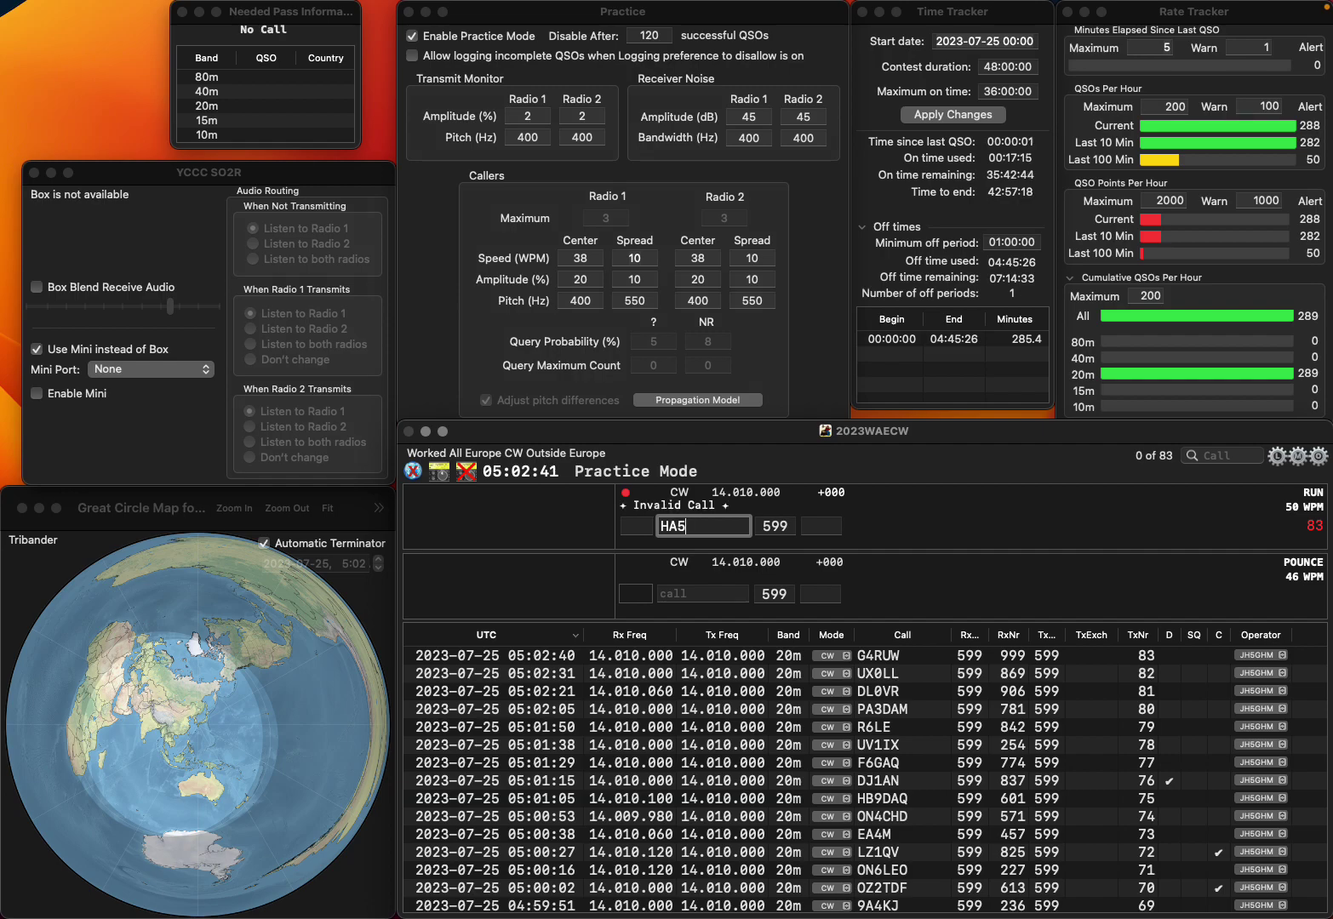
key(BackSpace)
text(V)
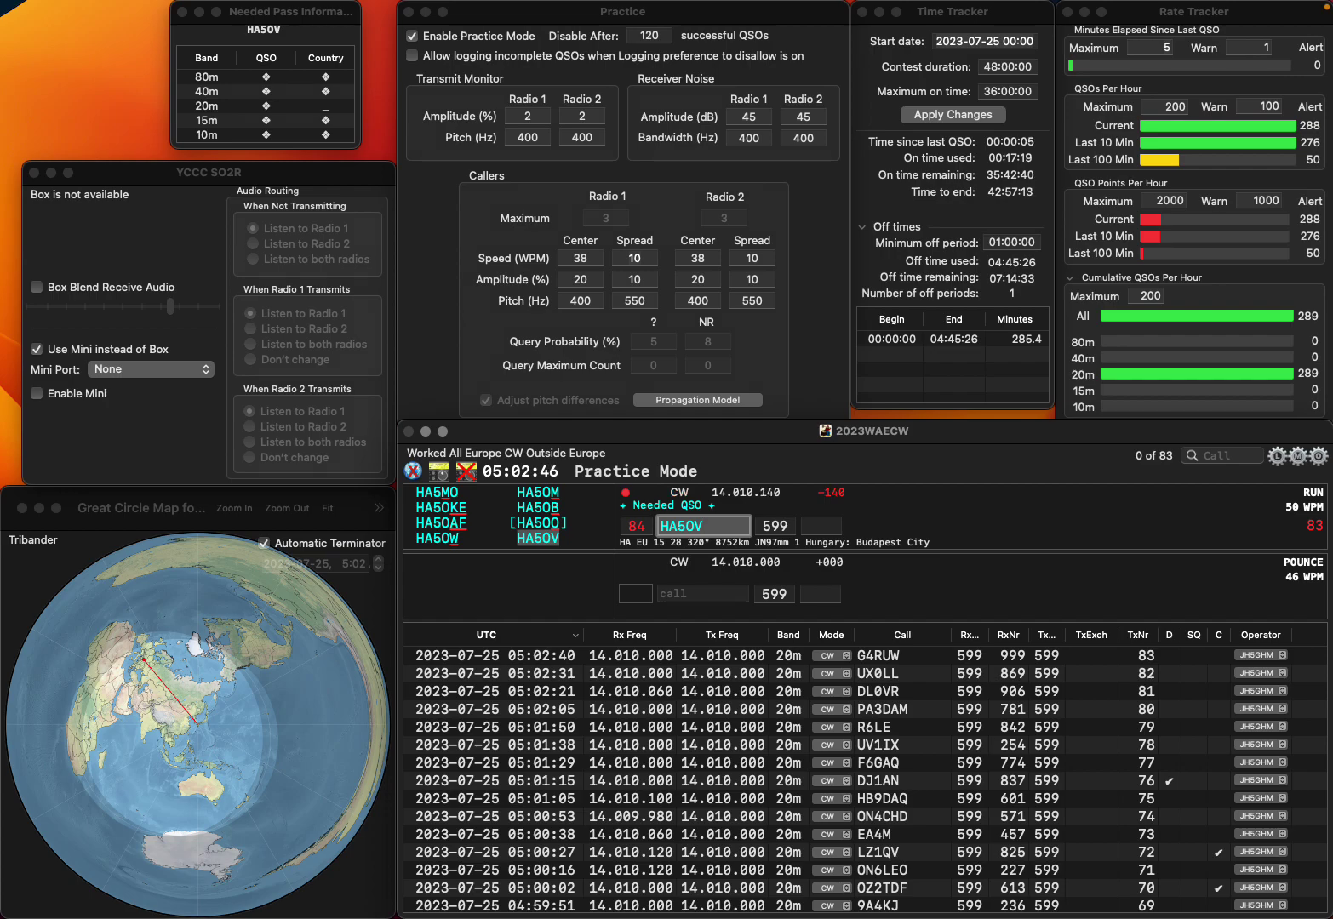
key(space)
text(7)
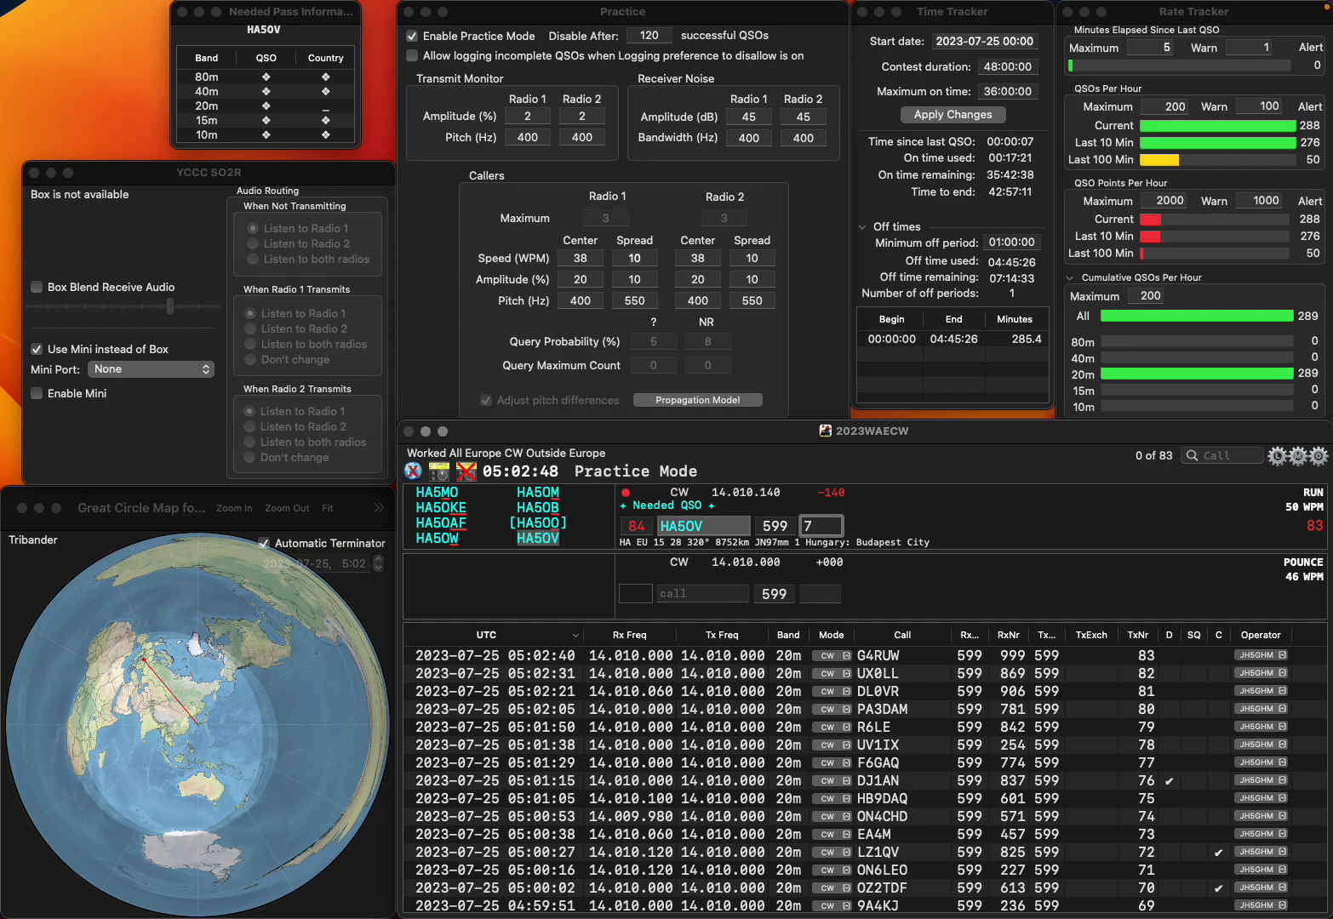
text(60)
key(Return)
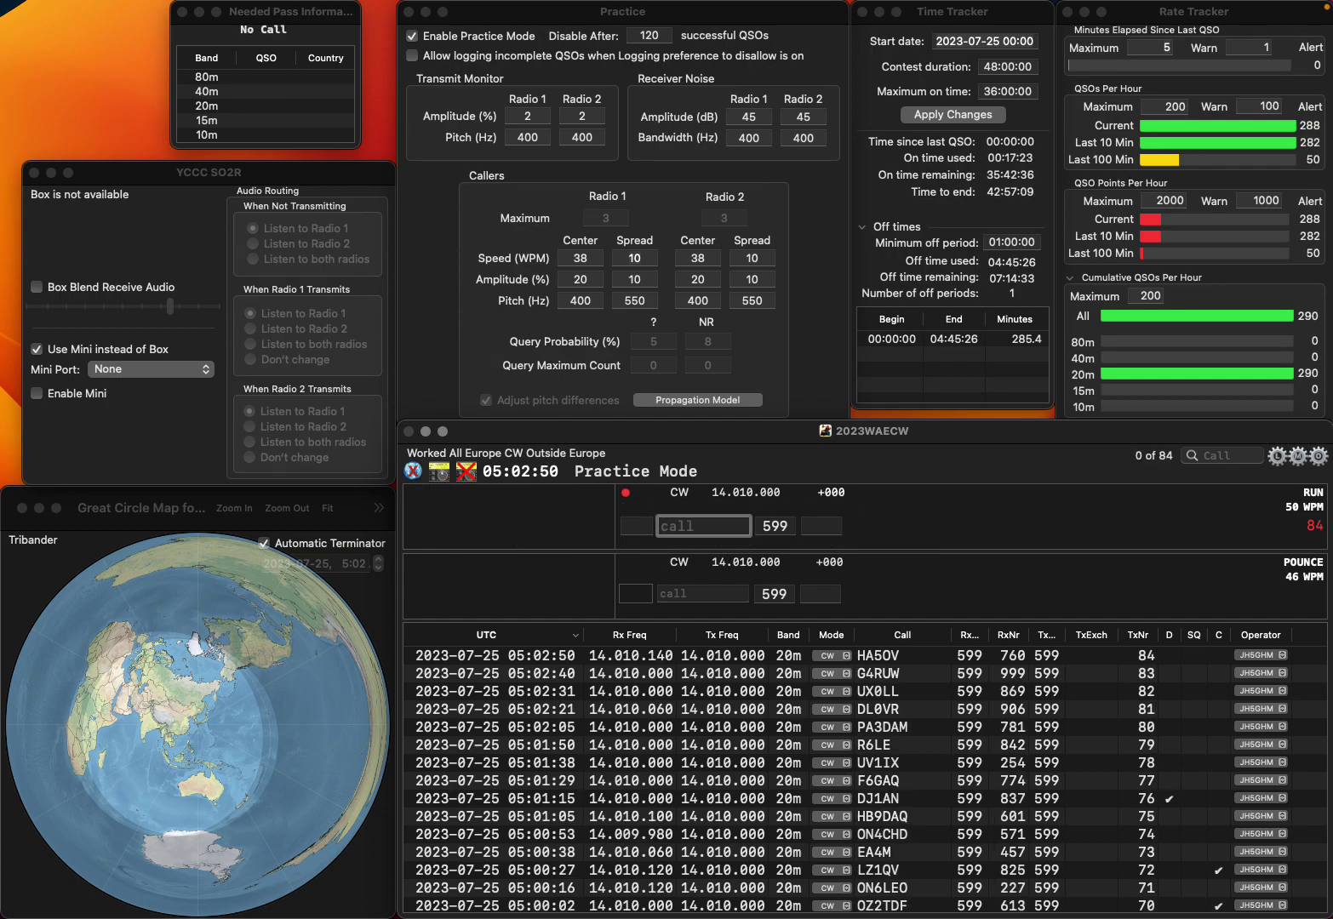
text(SP9)
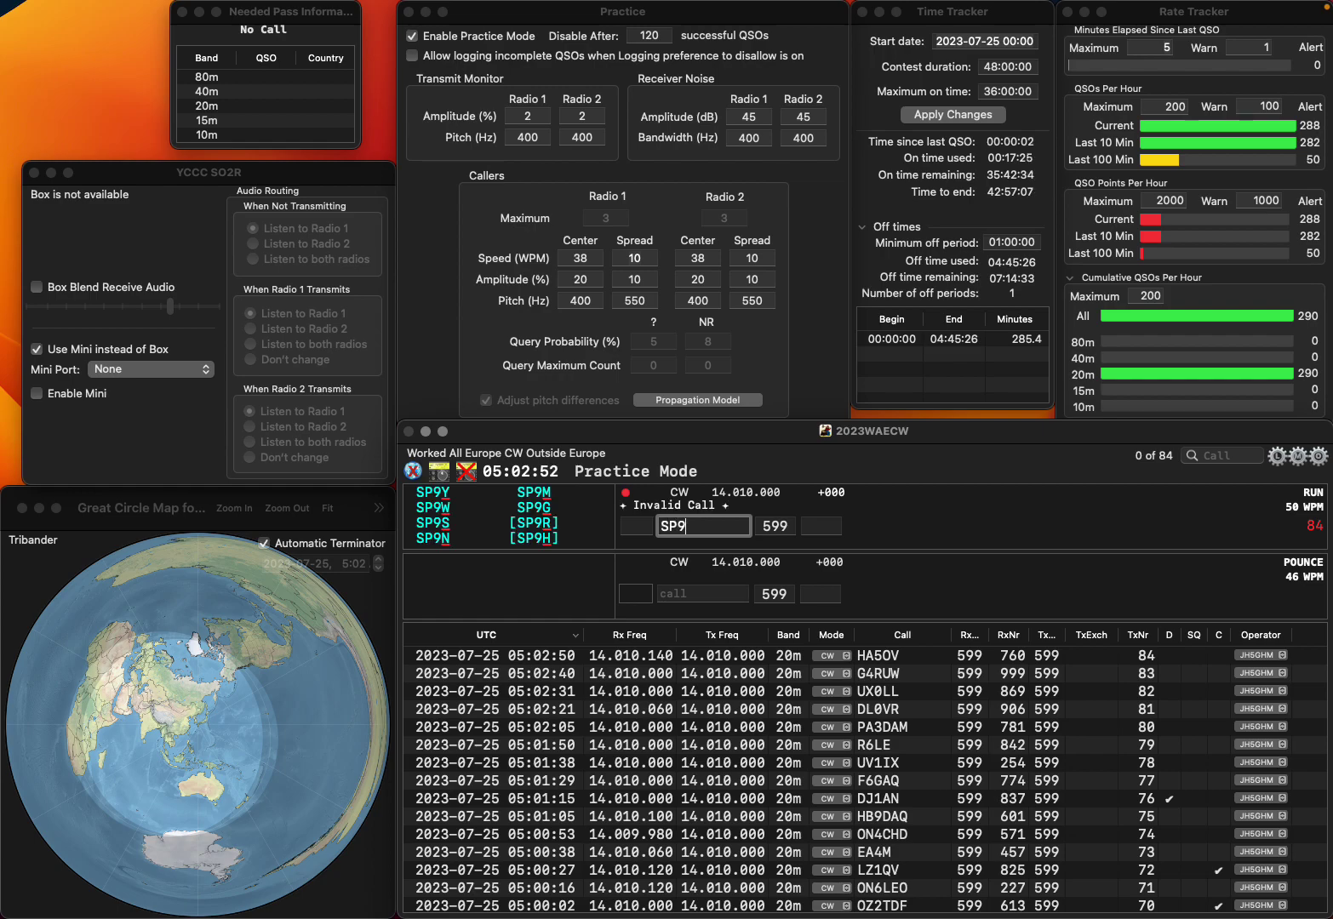
text(DTI)
key(Return)
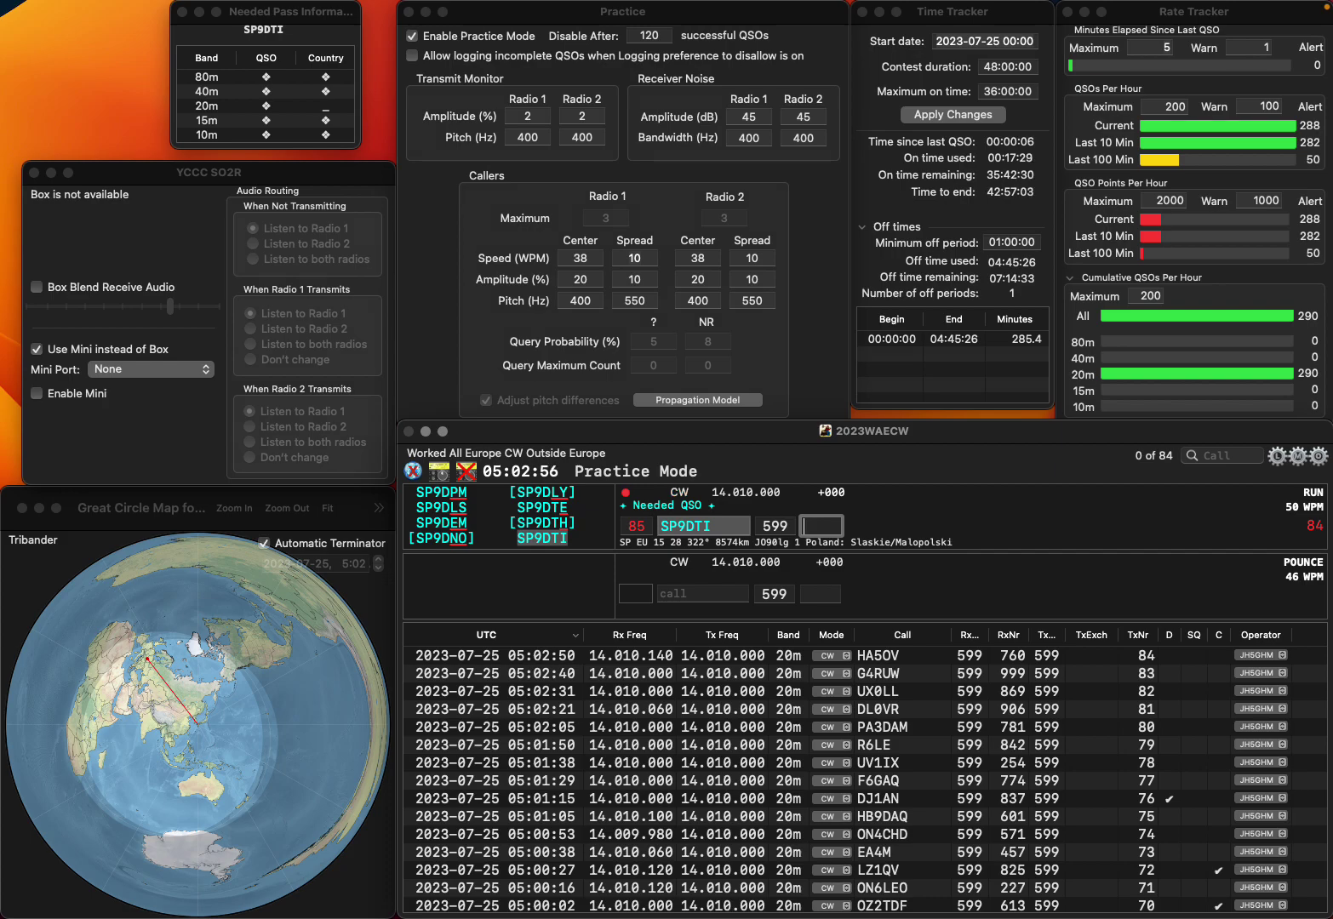
text(277)
key(Return)
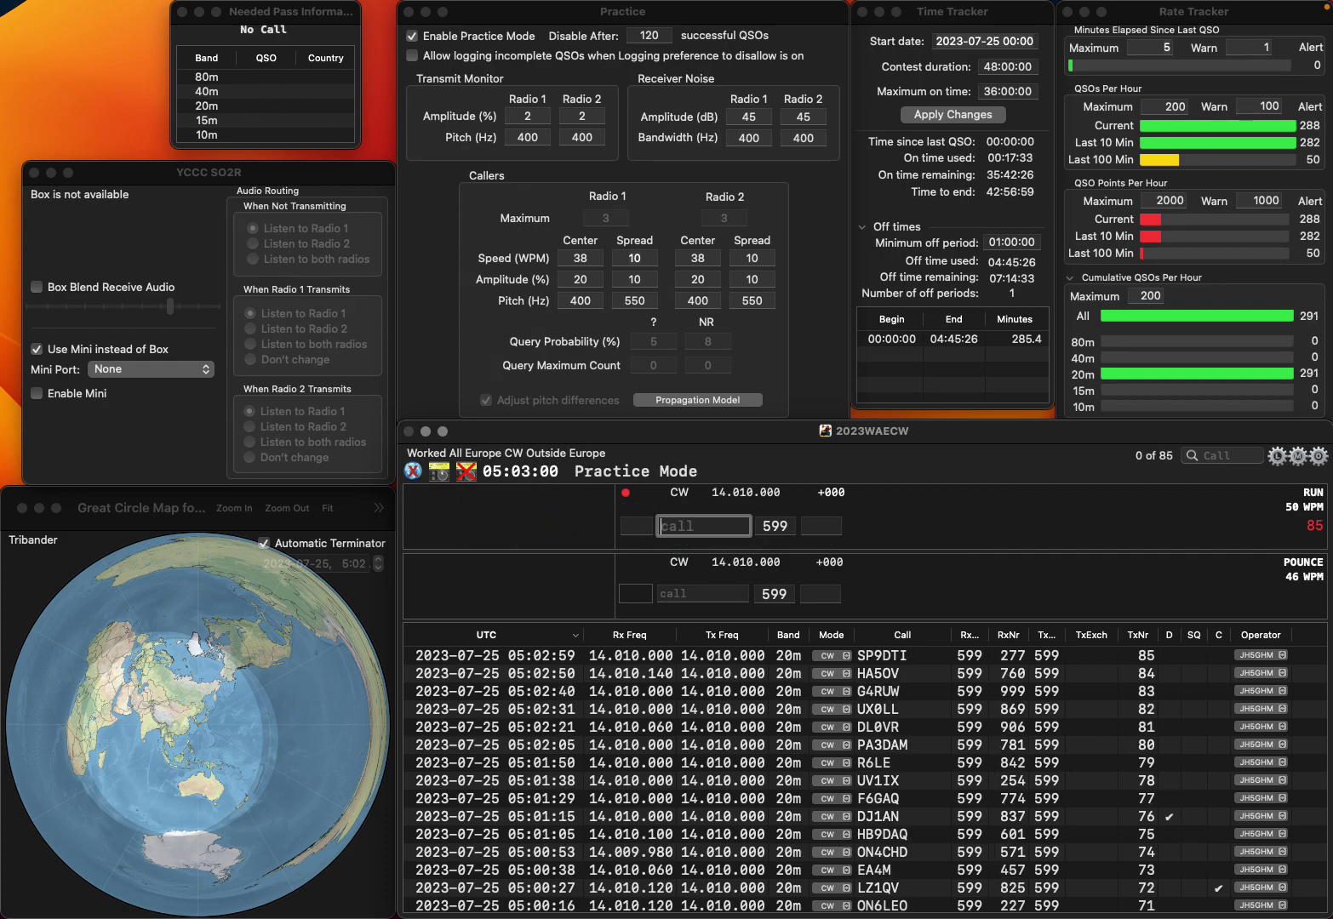
text(DWA)
key(Left)
key(Left)
text(L6)
key(space)
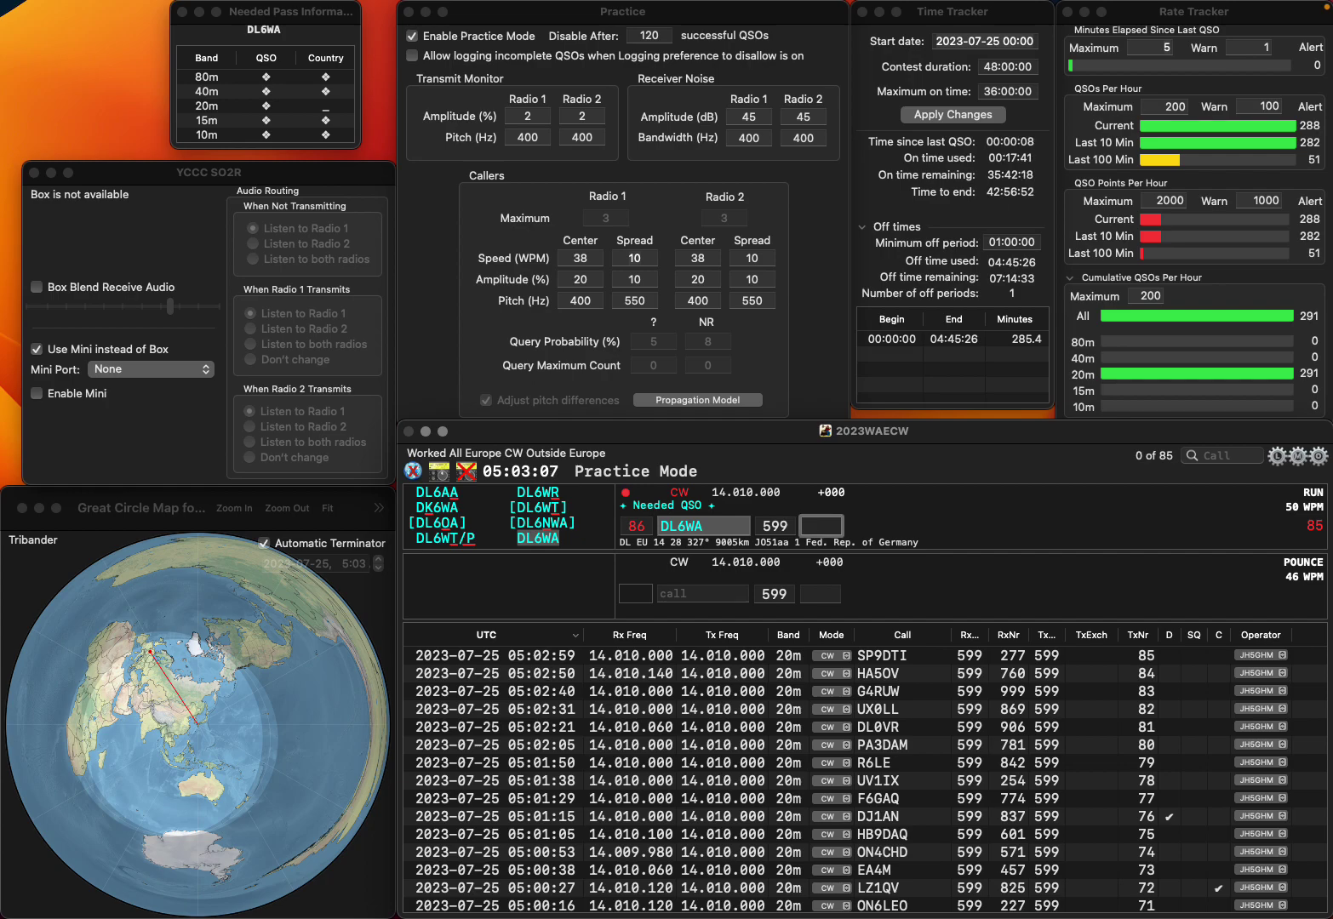
text(641)
key(Return)
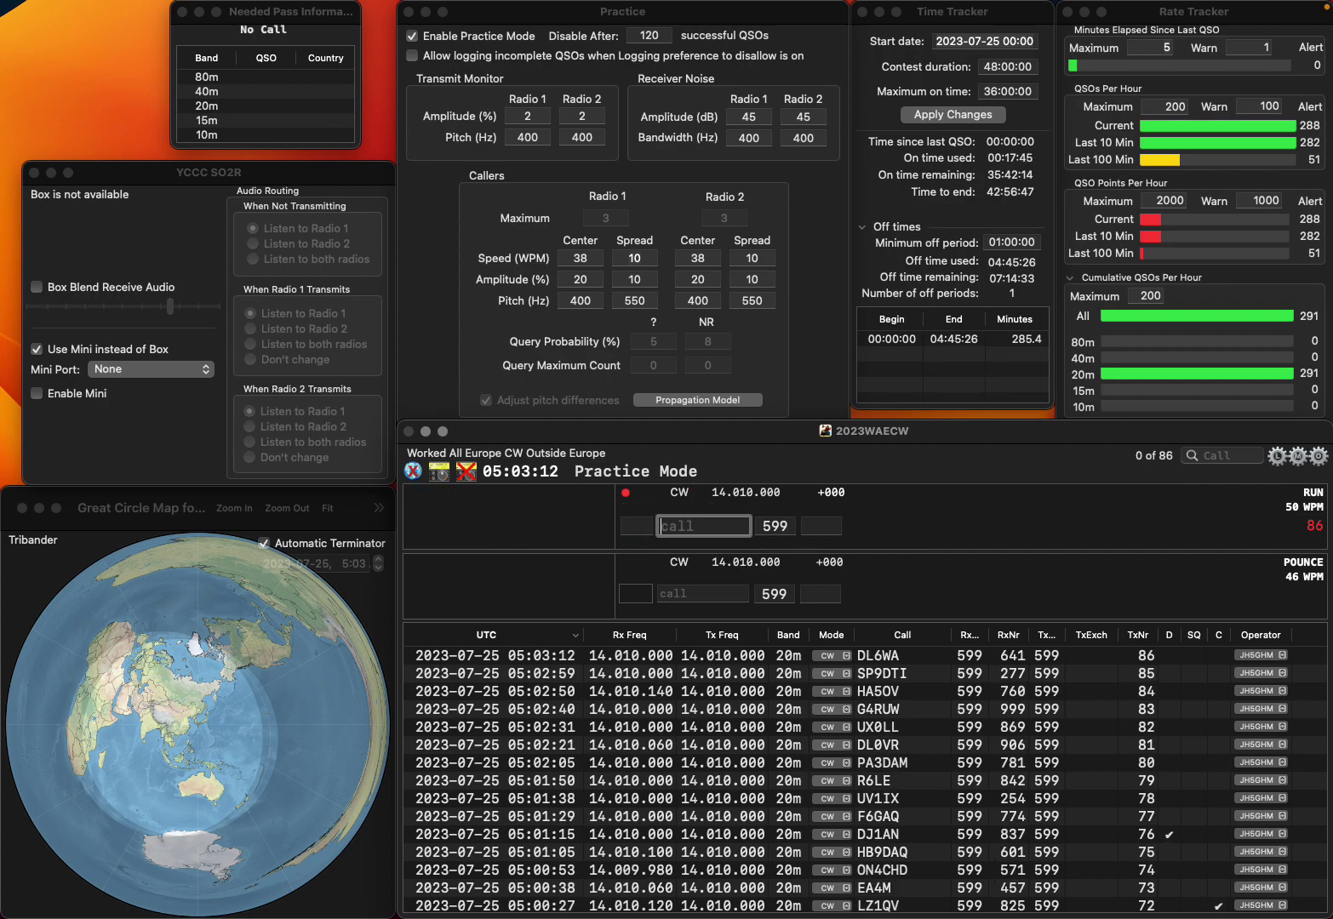
text(I1SBU)
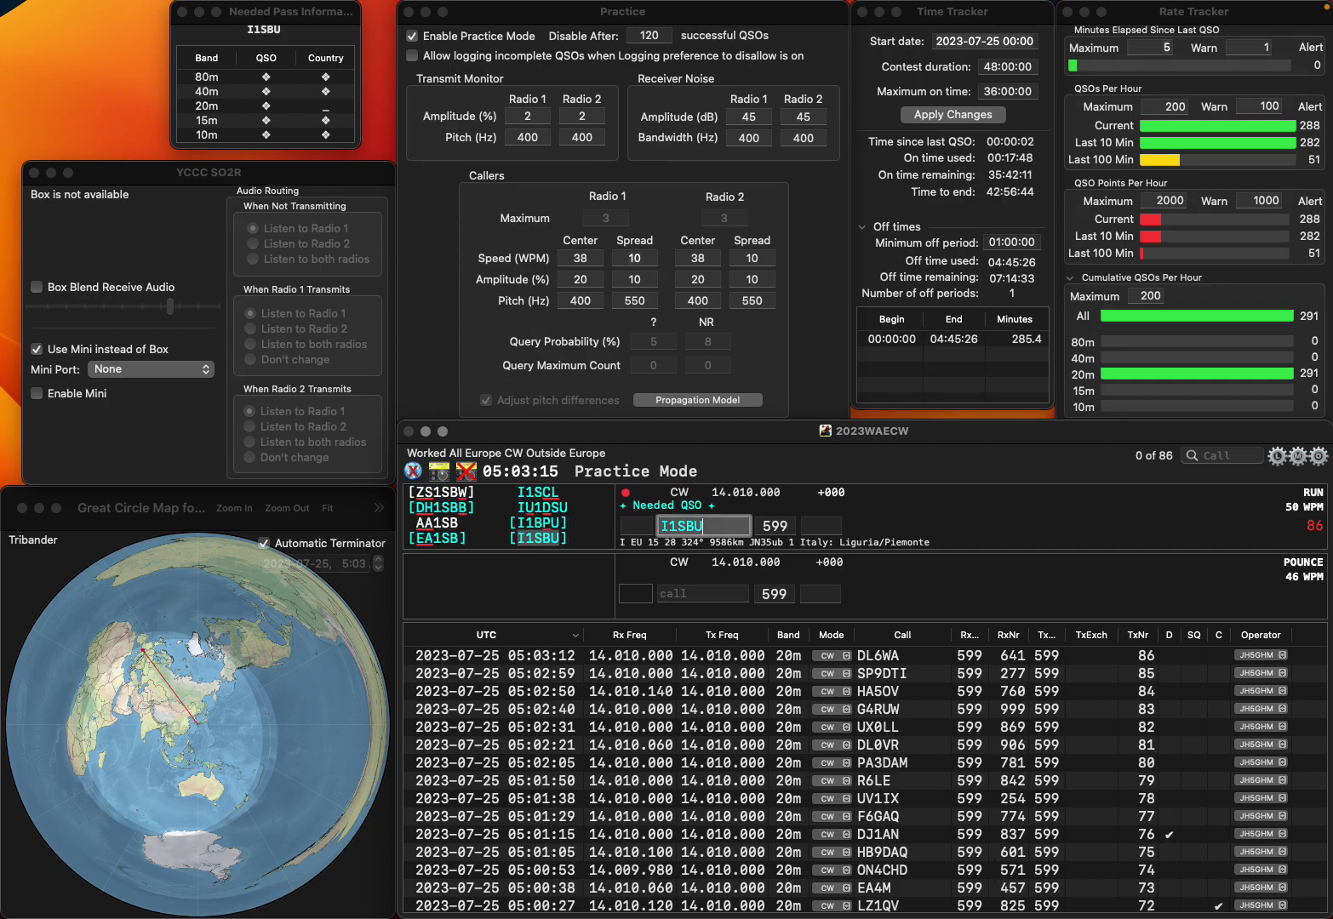
key(Return)
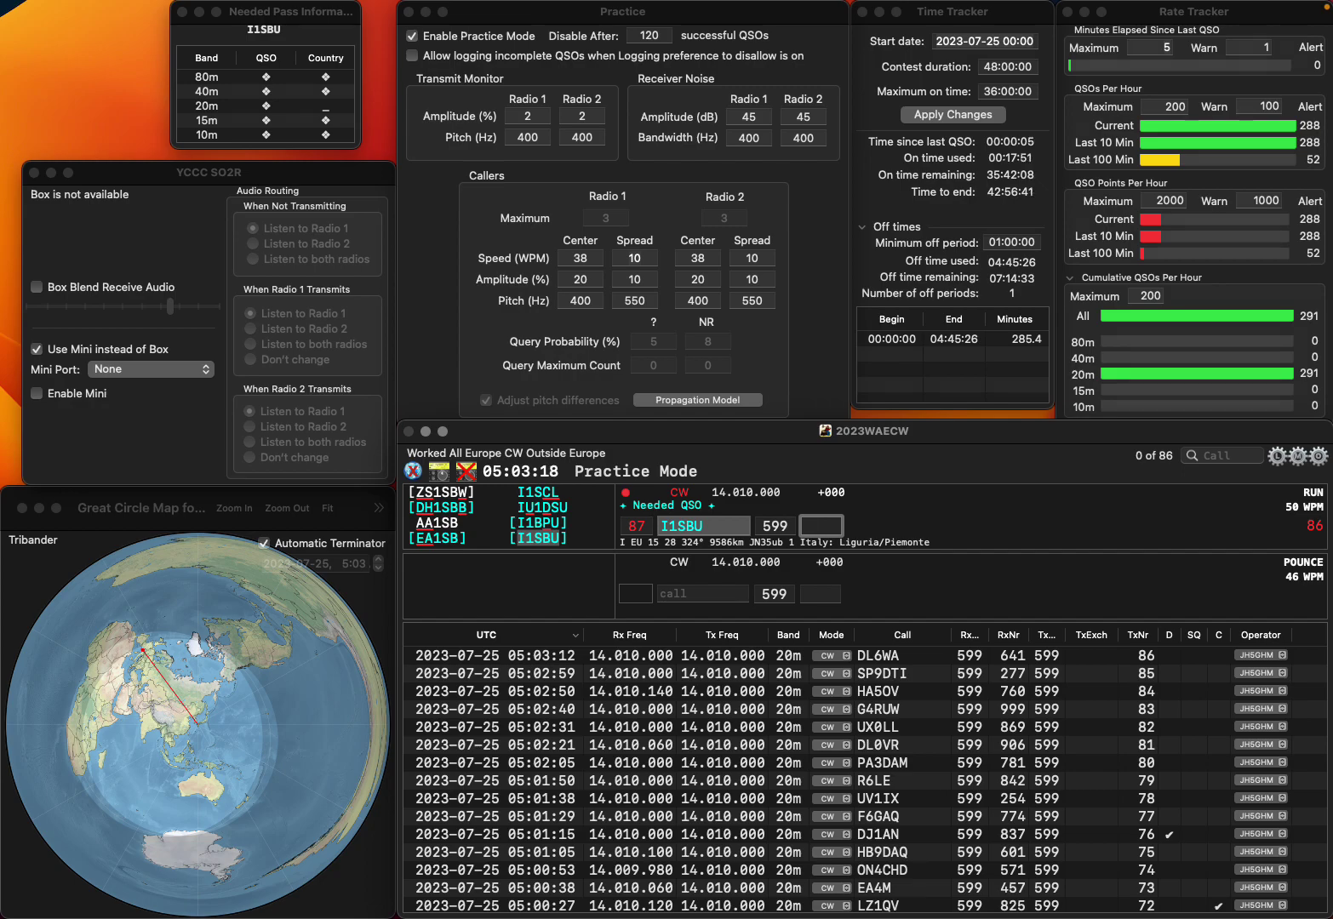
text(937)
key(Return)
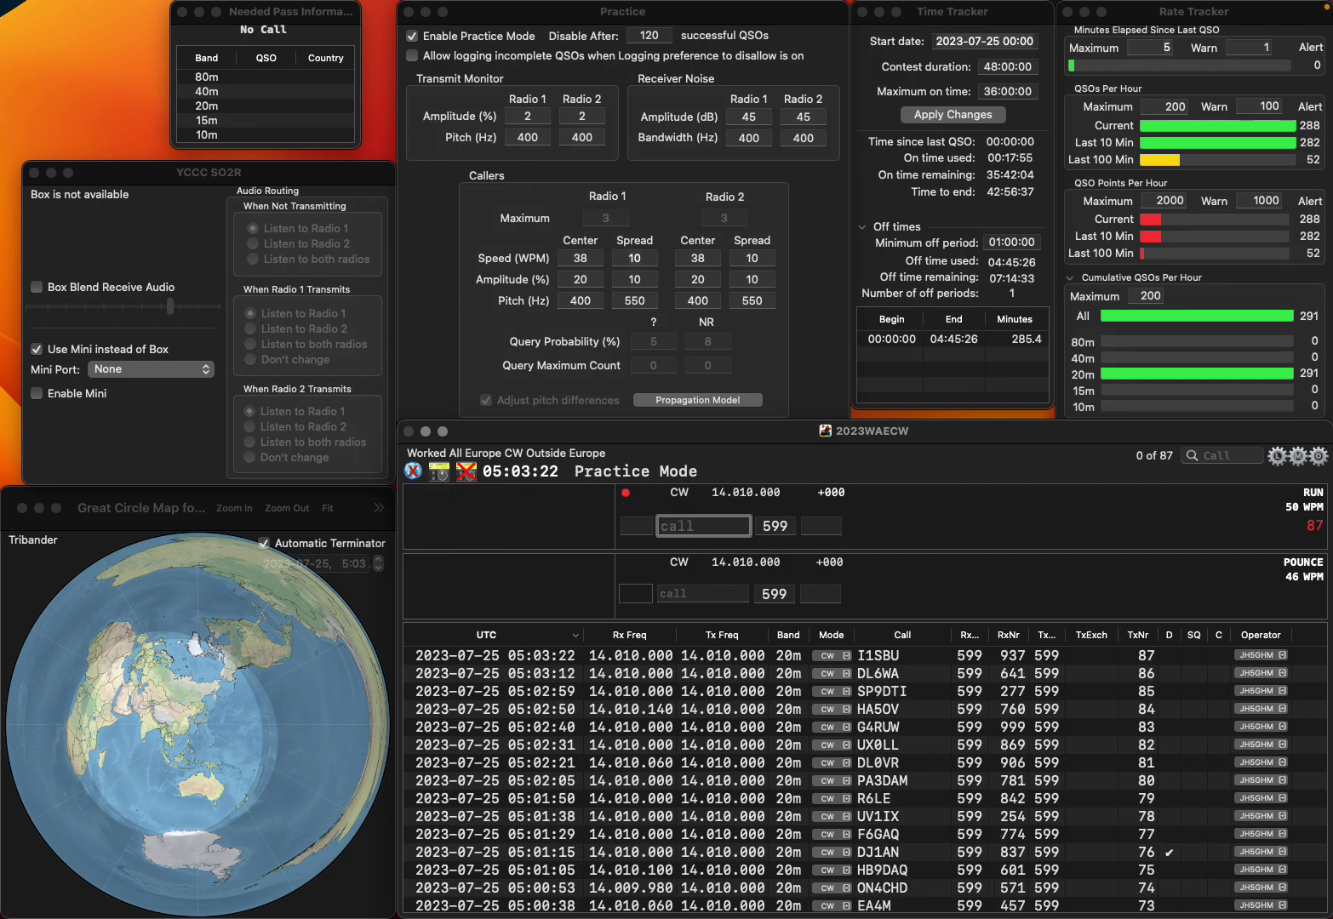
text(DH2IW)
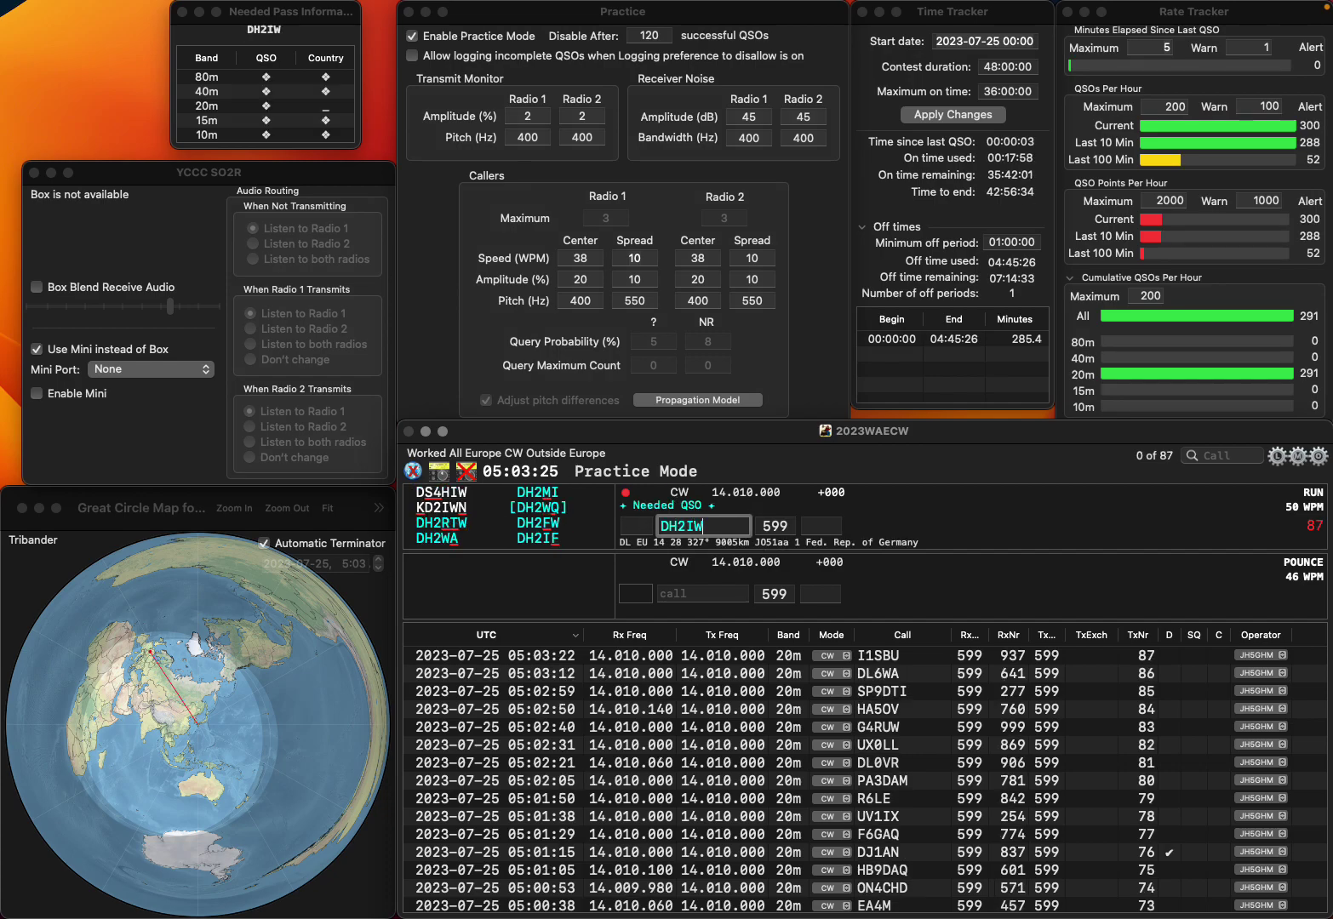
key(BackSpace)
text(A)
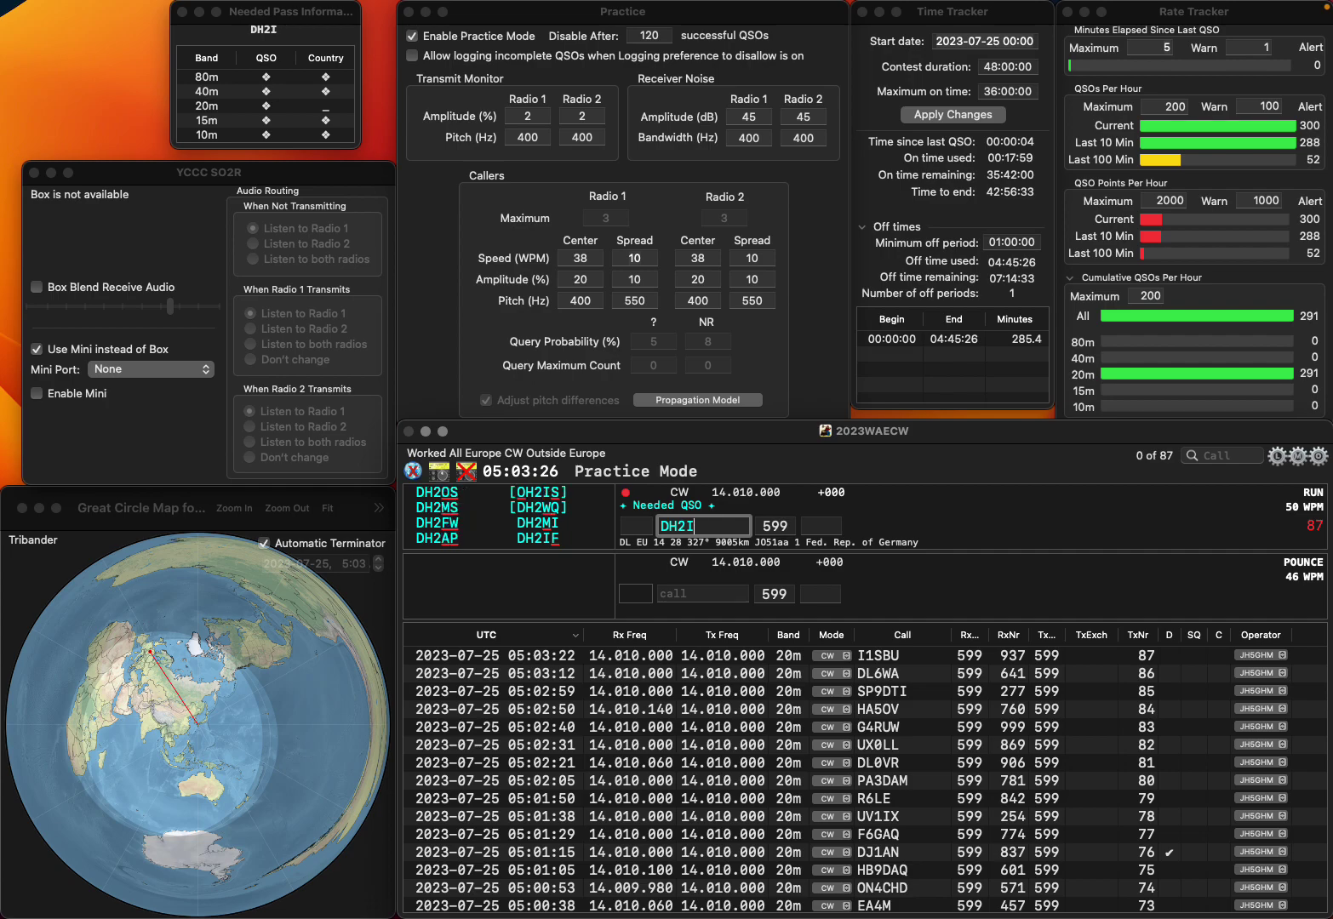
text(N)
key(Left)
key(Left)
key(Left)
key(Left)
key(BackSpace)
text(L)
key(Return)
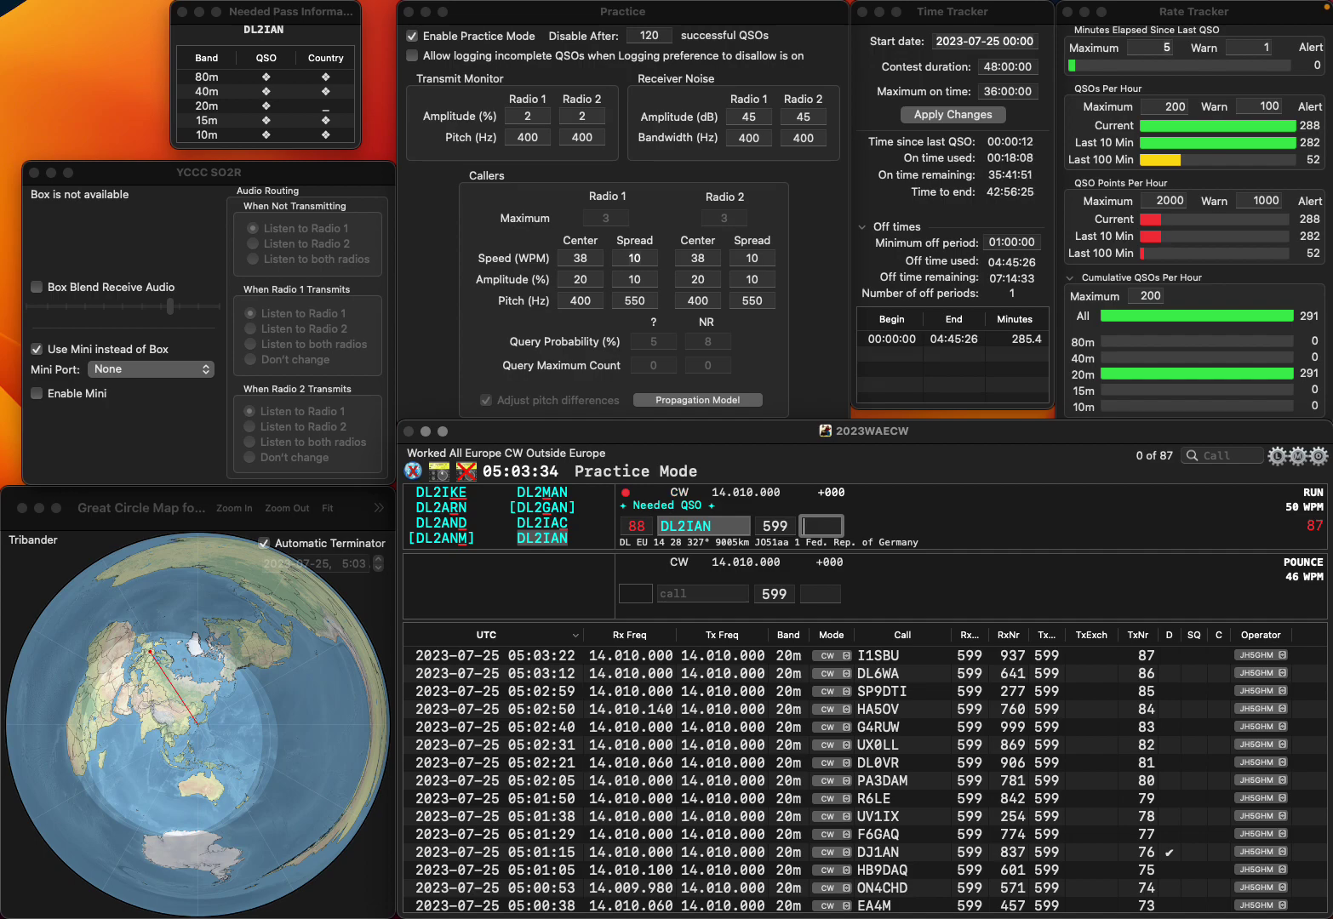
text(53)
key(Return)
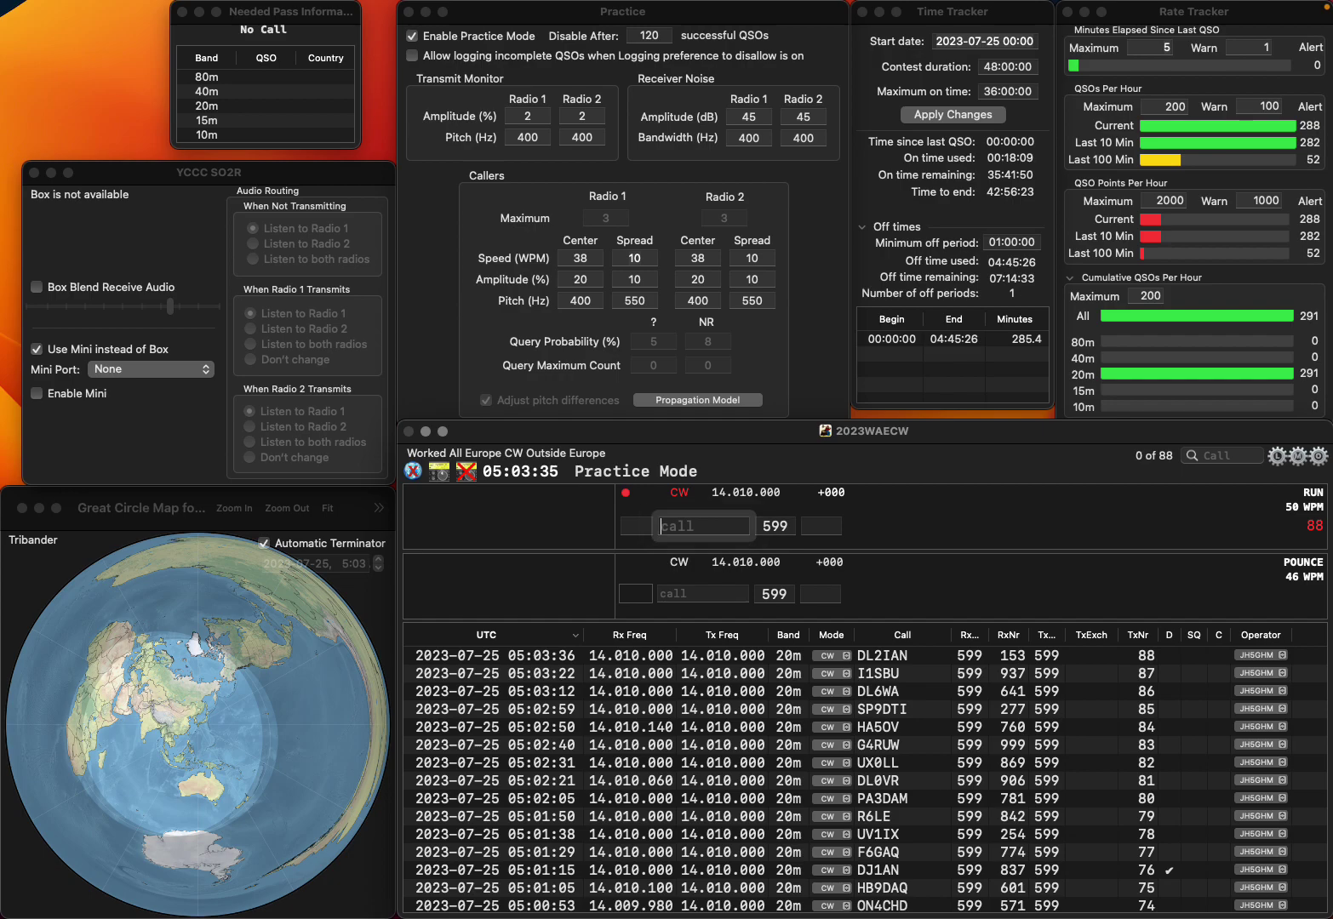
text(RN3TT)
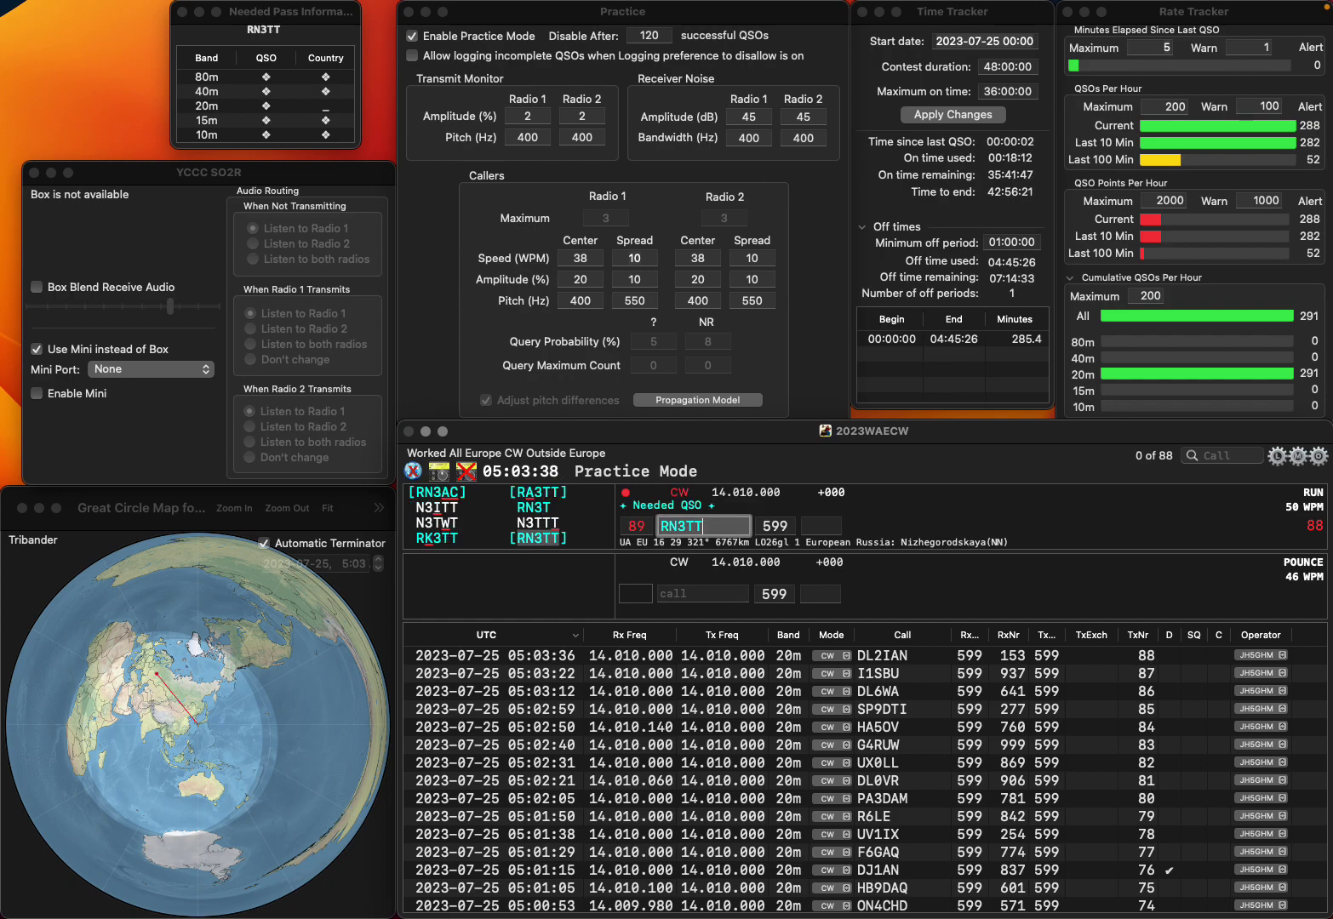
key(space)
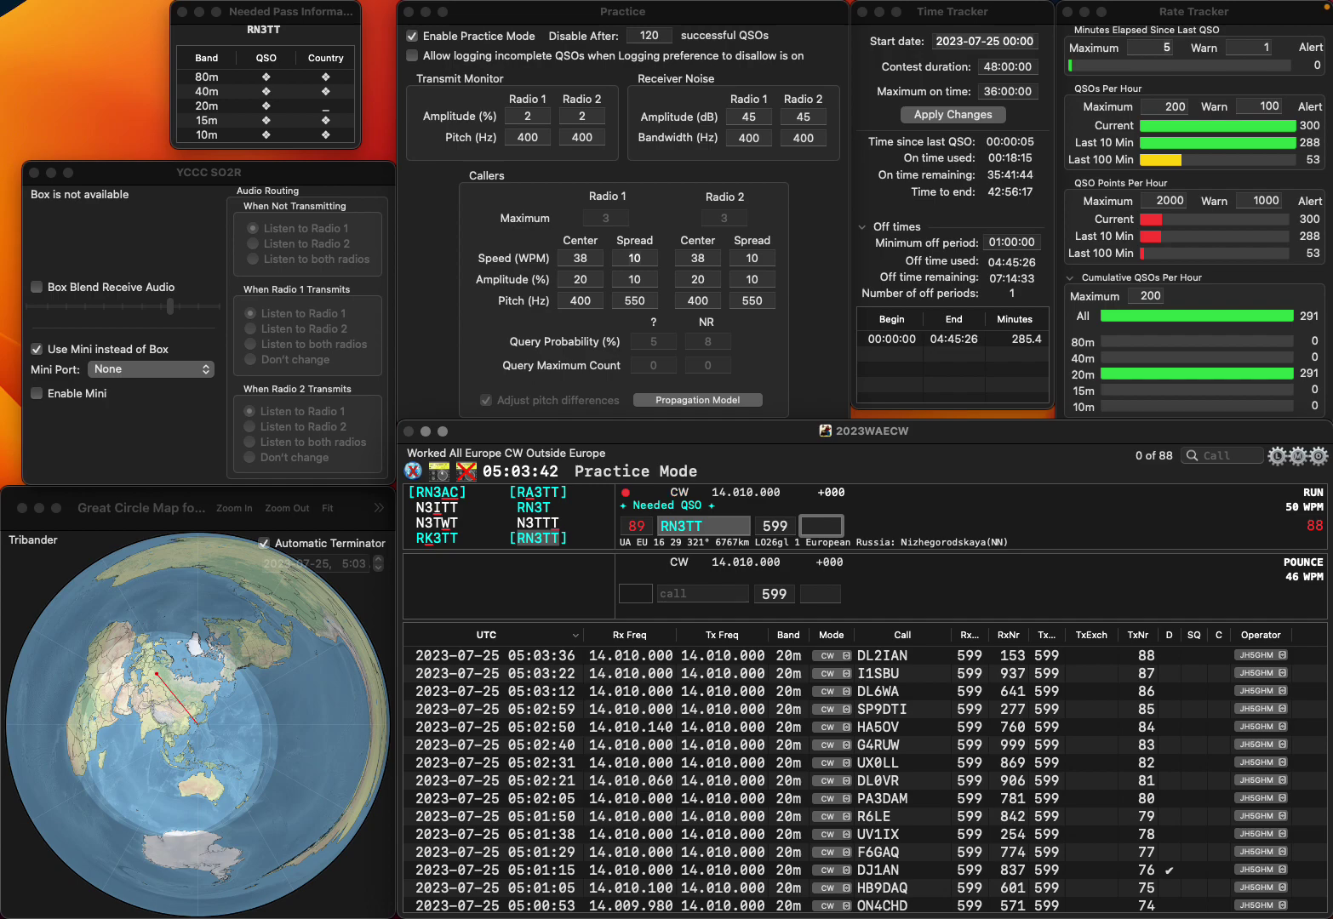
text(22)
key(Return)
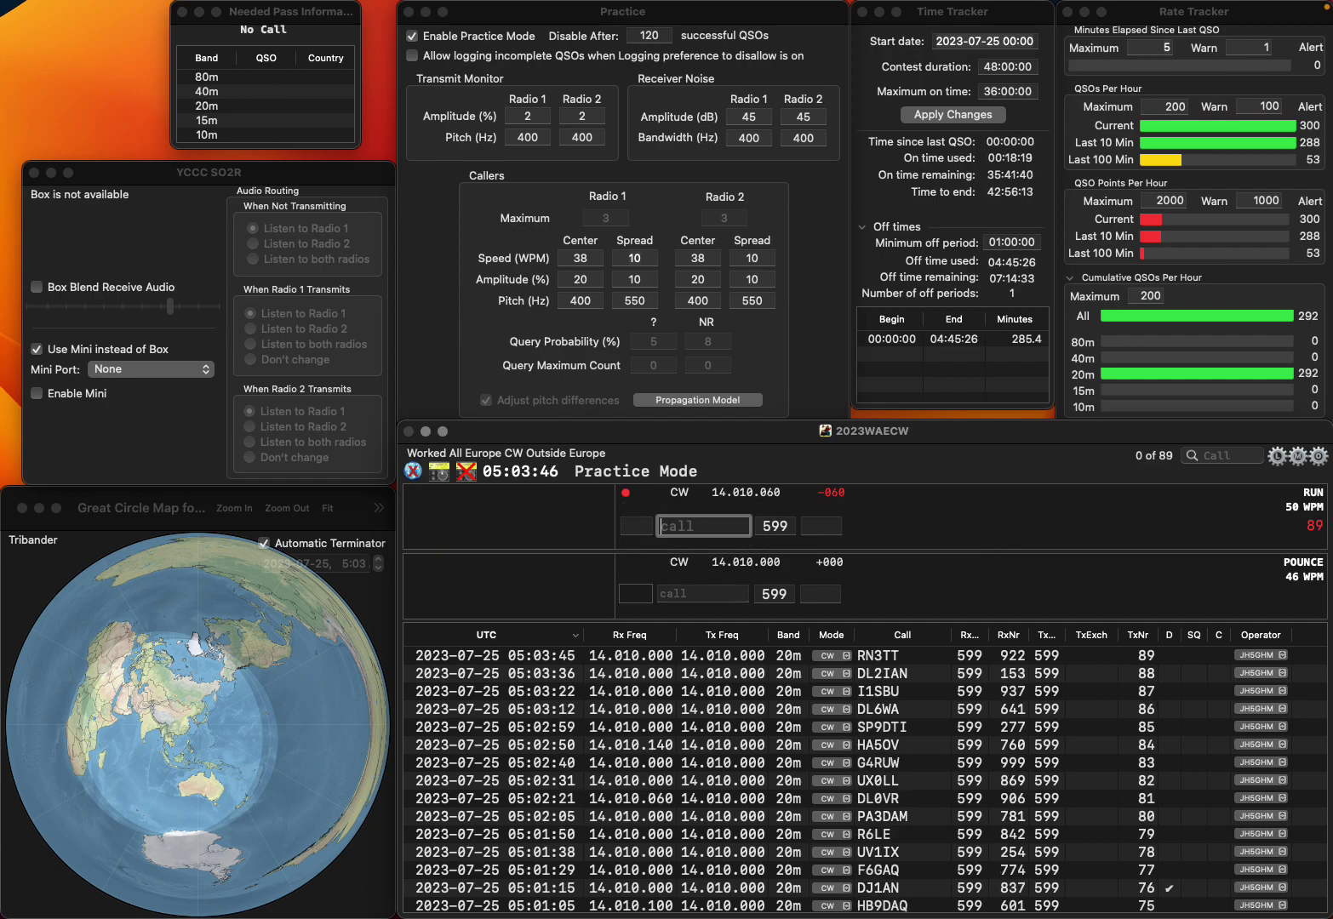
Answer caller OM4AZF on the run radio and log the contact with received number 301
text(OM4AZ)
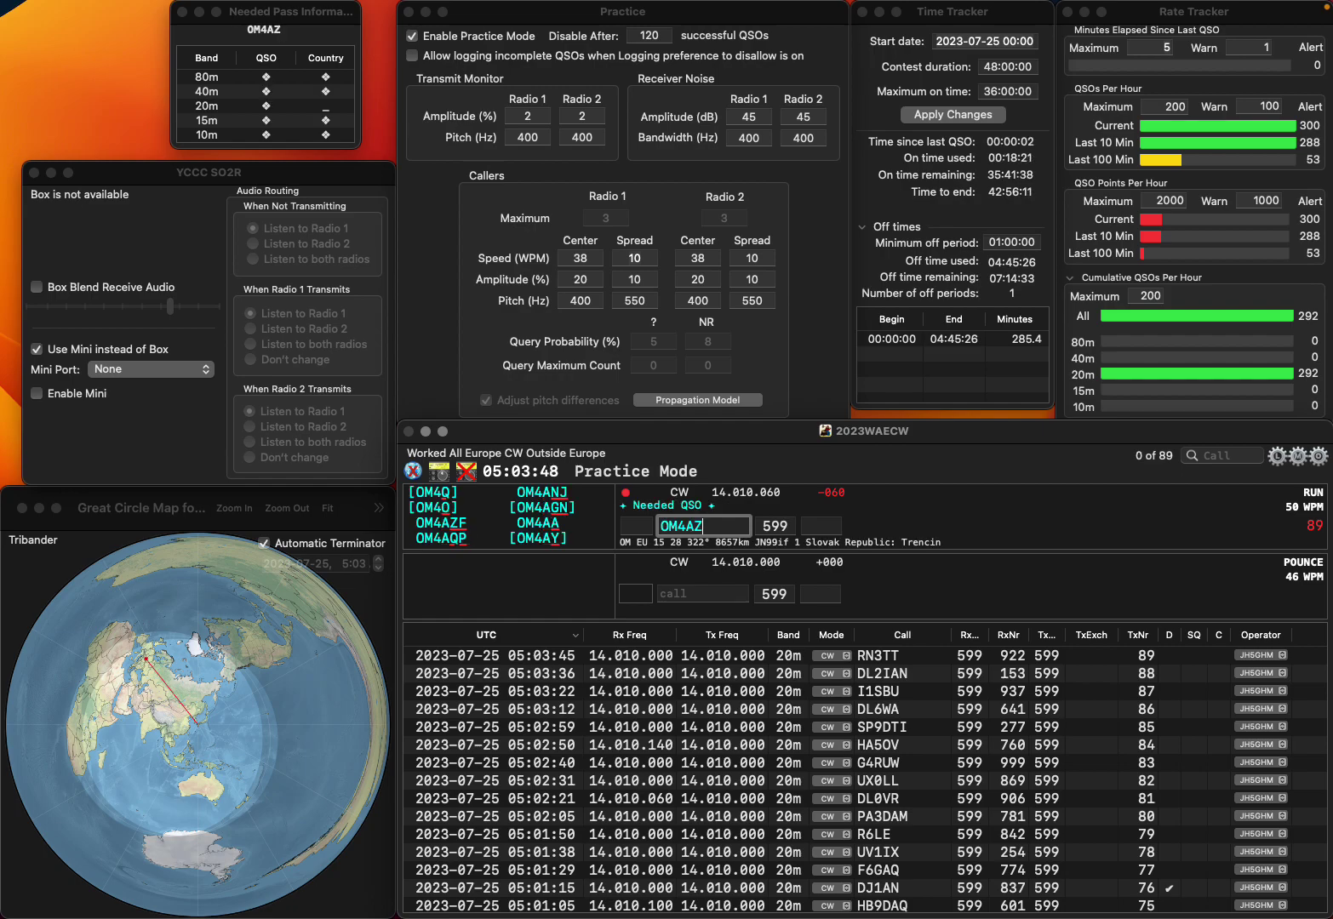
text(F)
key(Return)
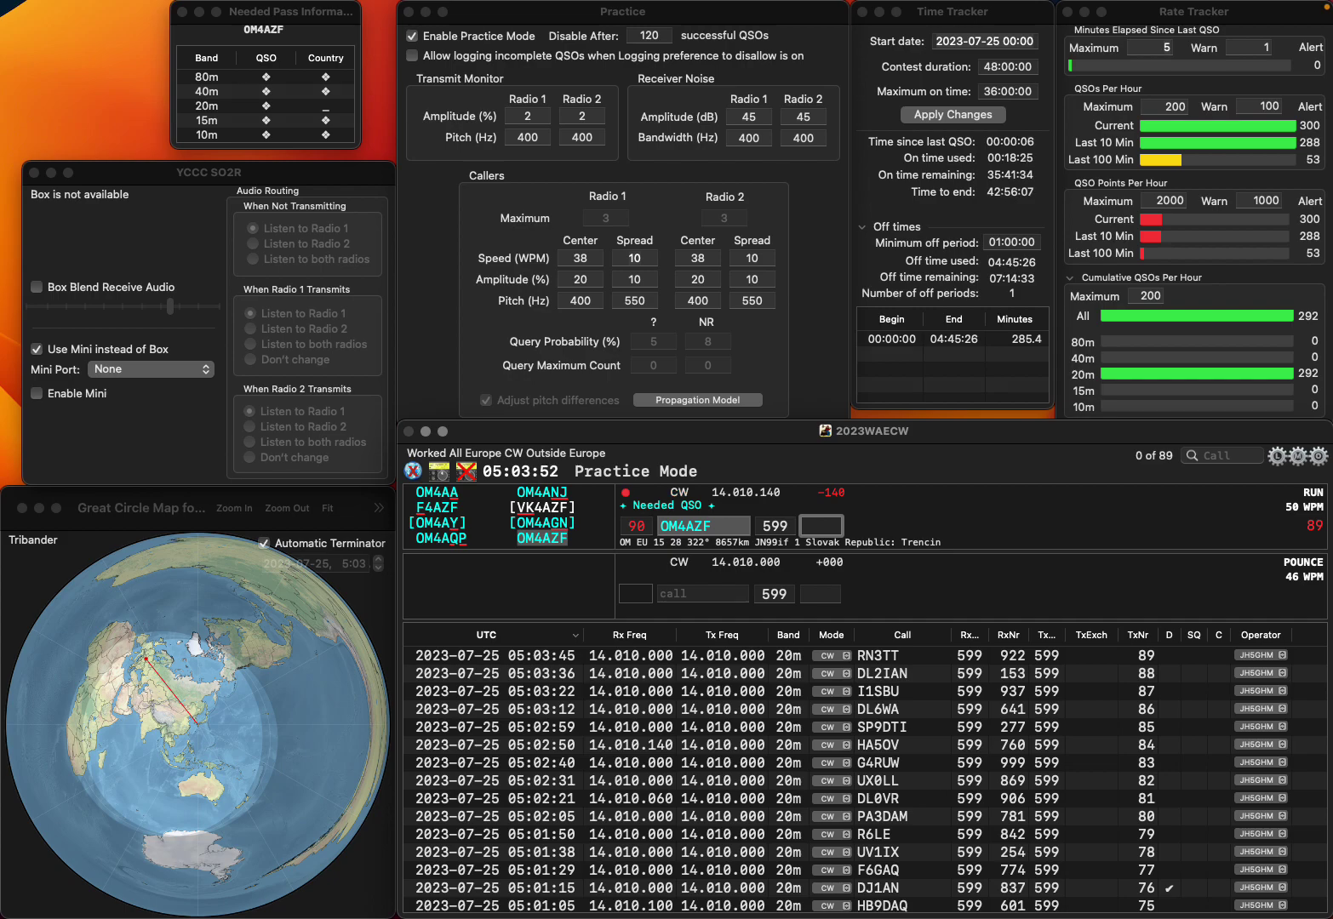
text(301)
key(Return)
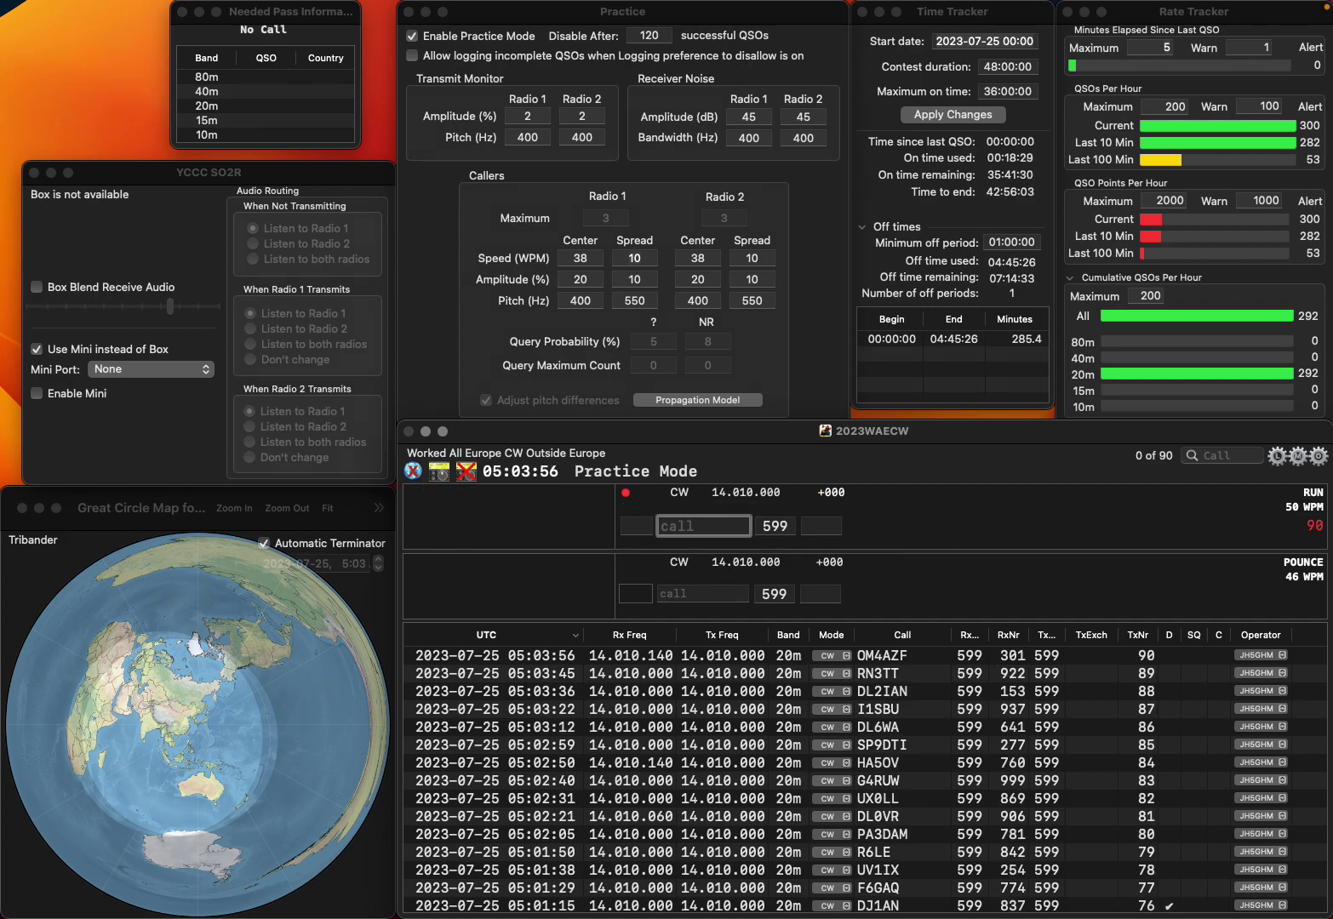
Answer caller R4CF/P on the run radio and log the contact with received number 846
text(R4CF)
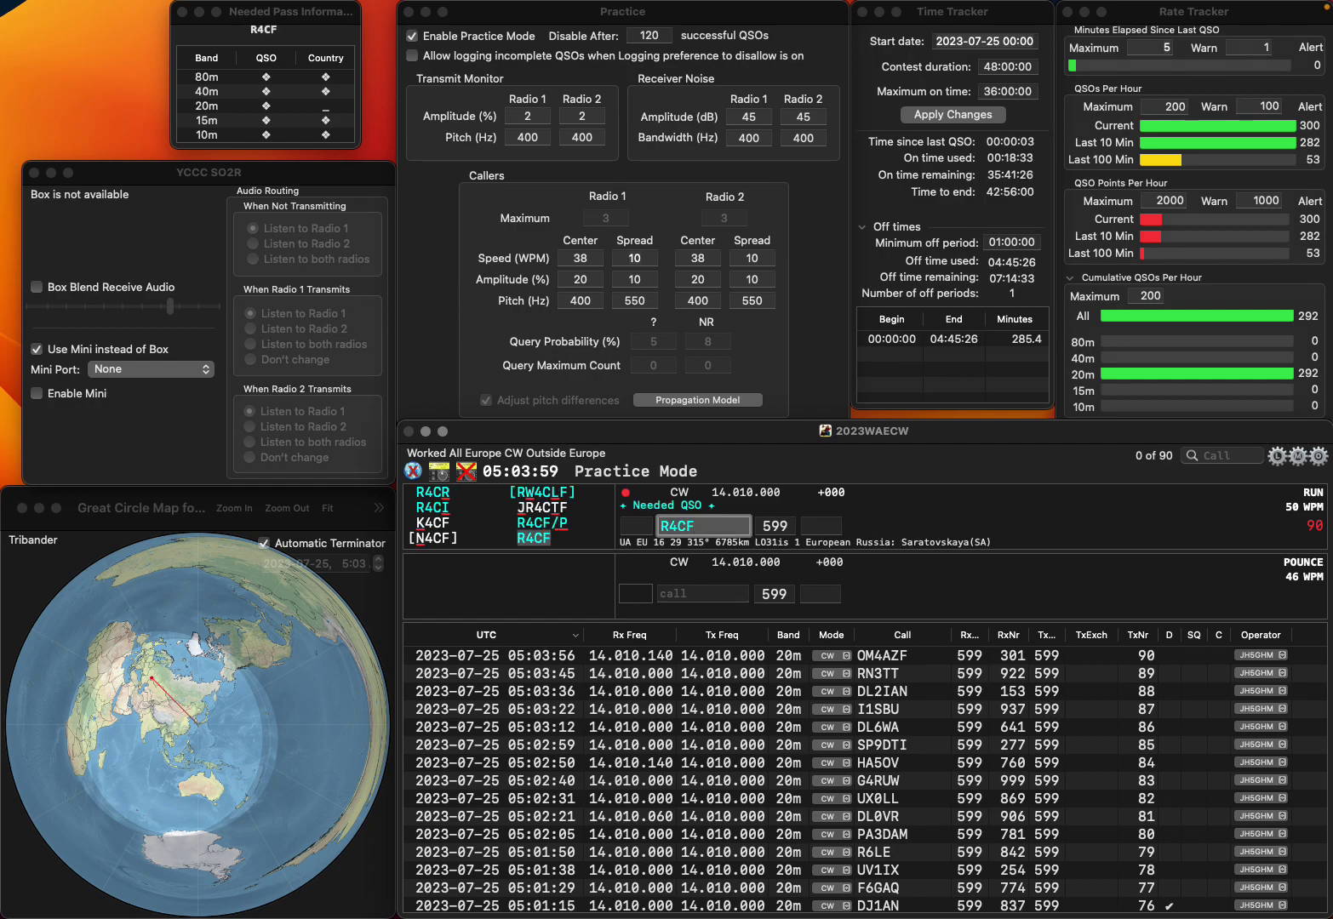
key(Return)
text(/P)
key(space)
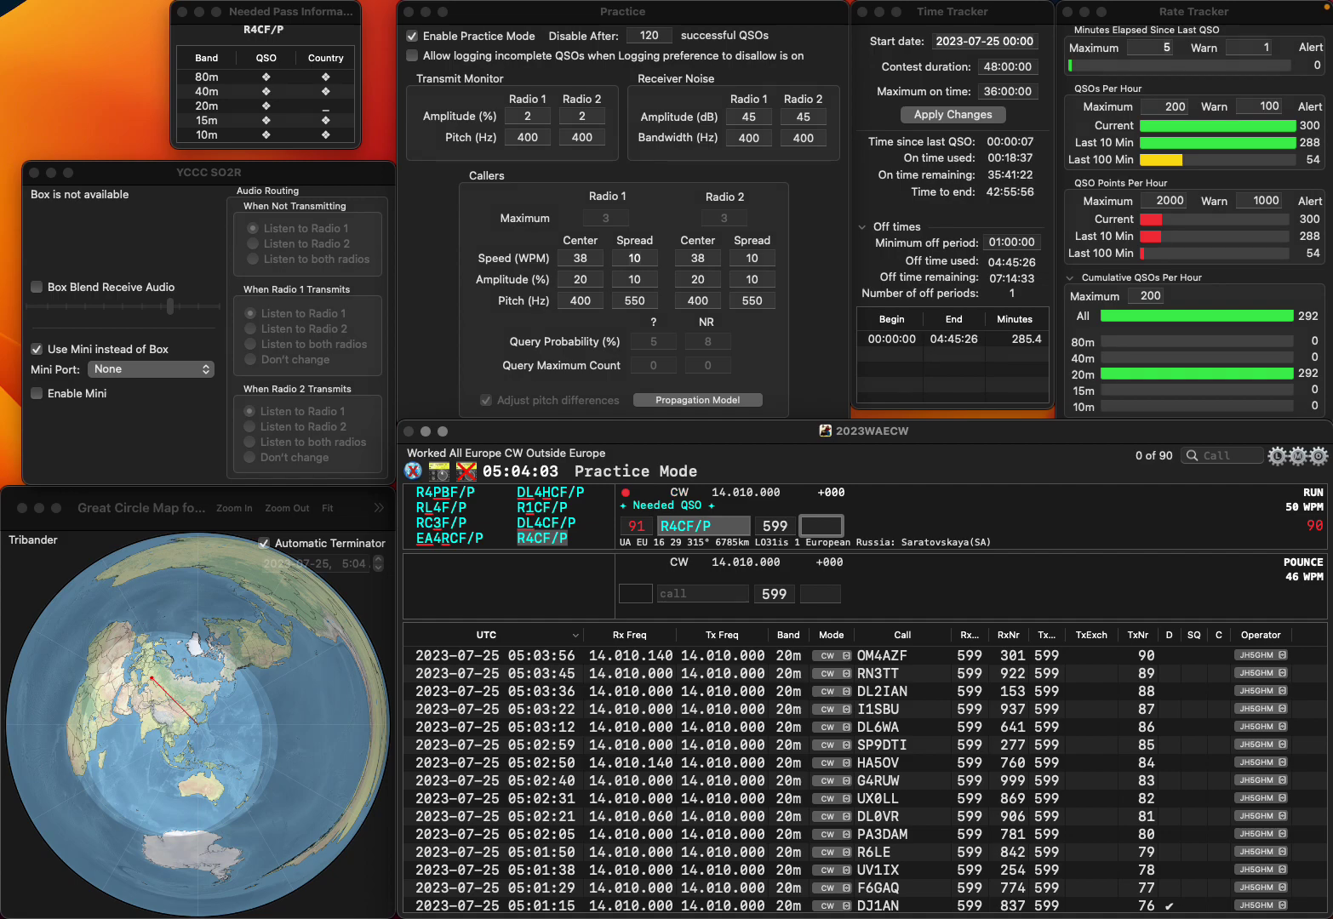
text(846)
key(Return)
Answer caller OK5RC on the run radio and log the contact with received number 554
text(OK5RC)
key(Return)
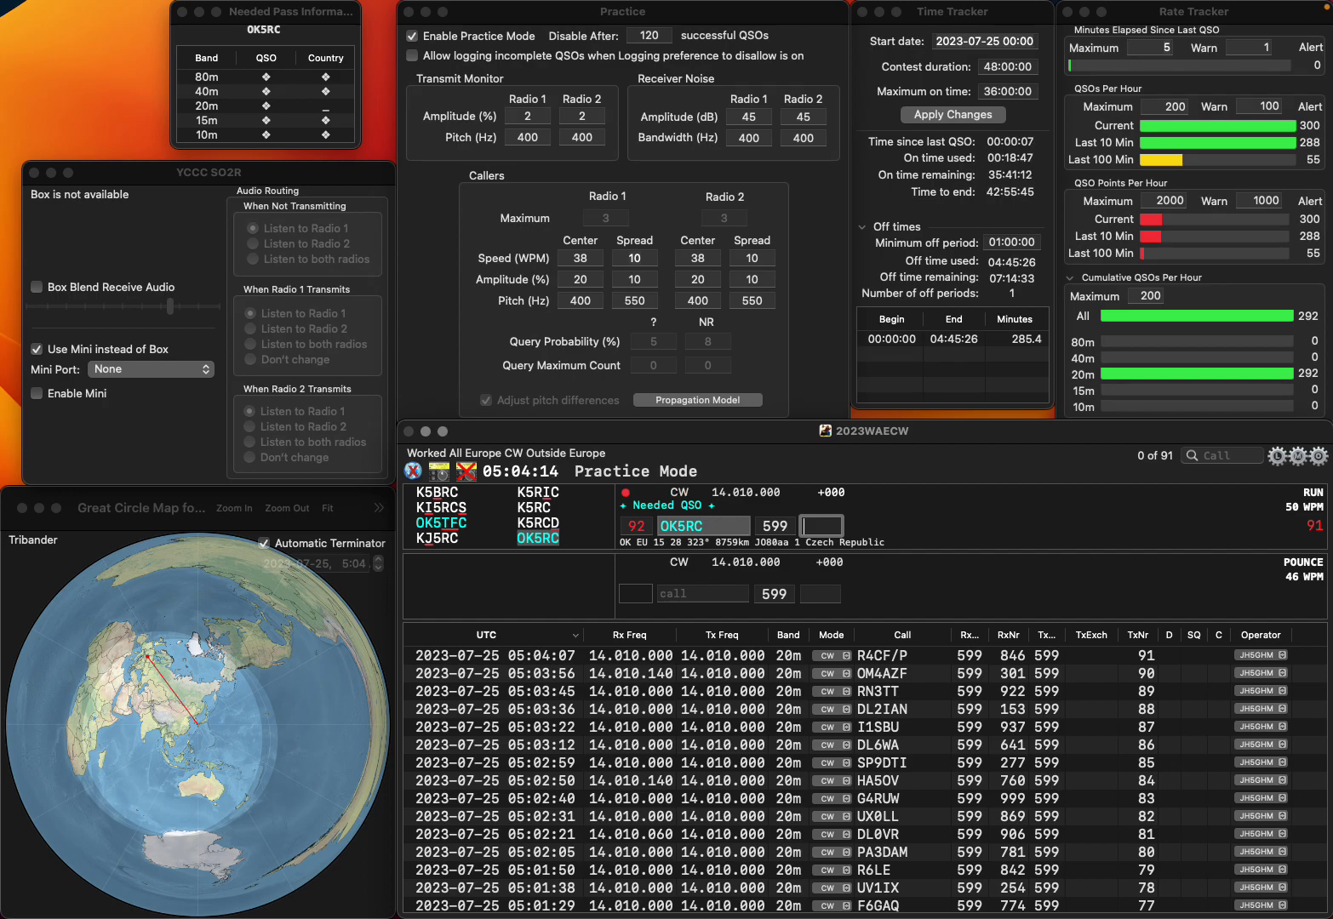
text(554)
key(Return)
text(IZ)
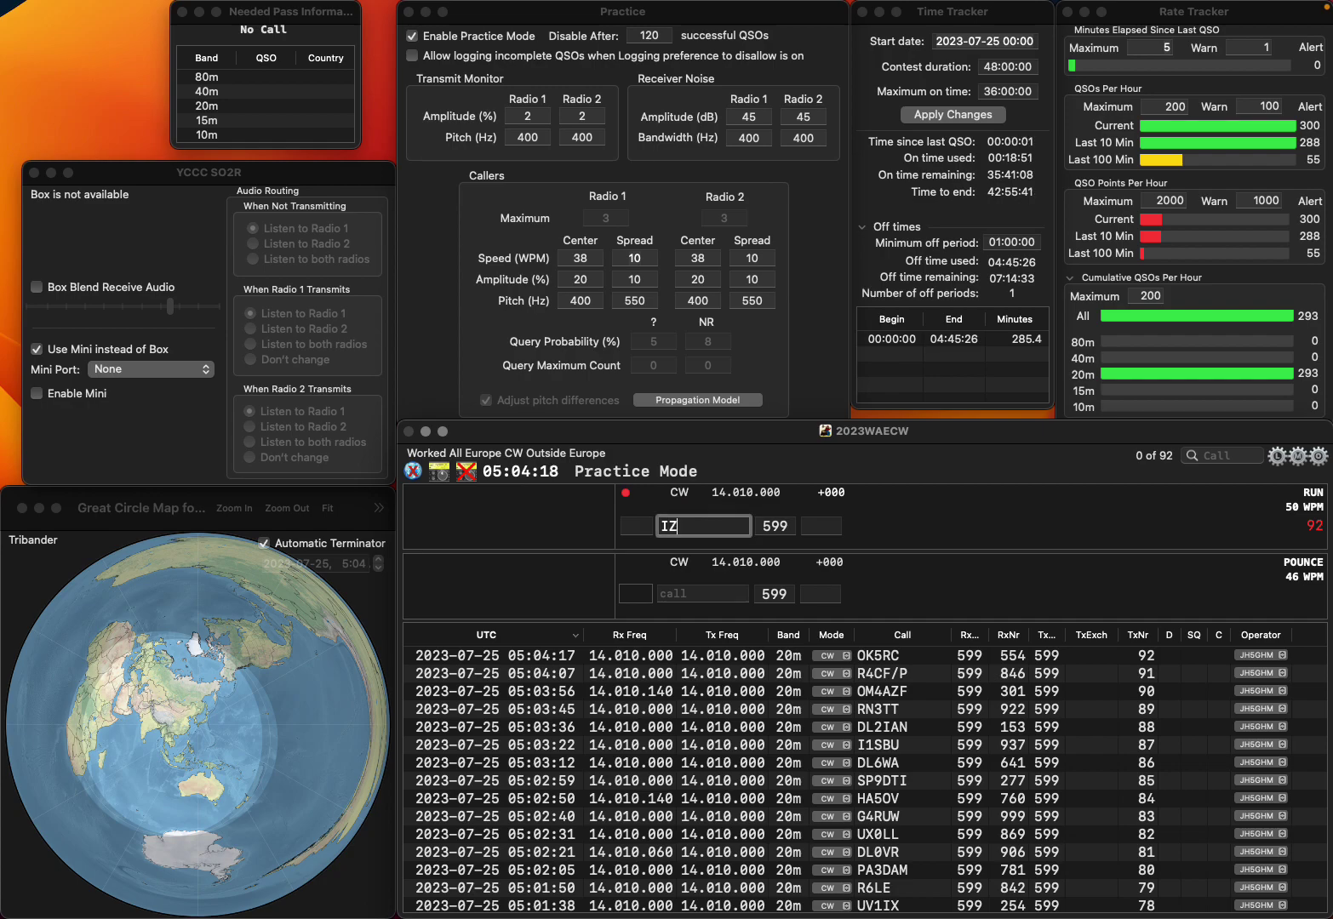
text(4CPB)
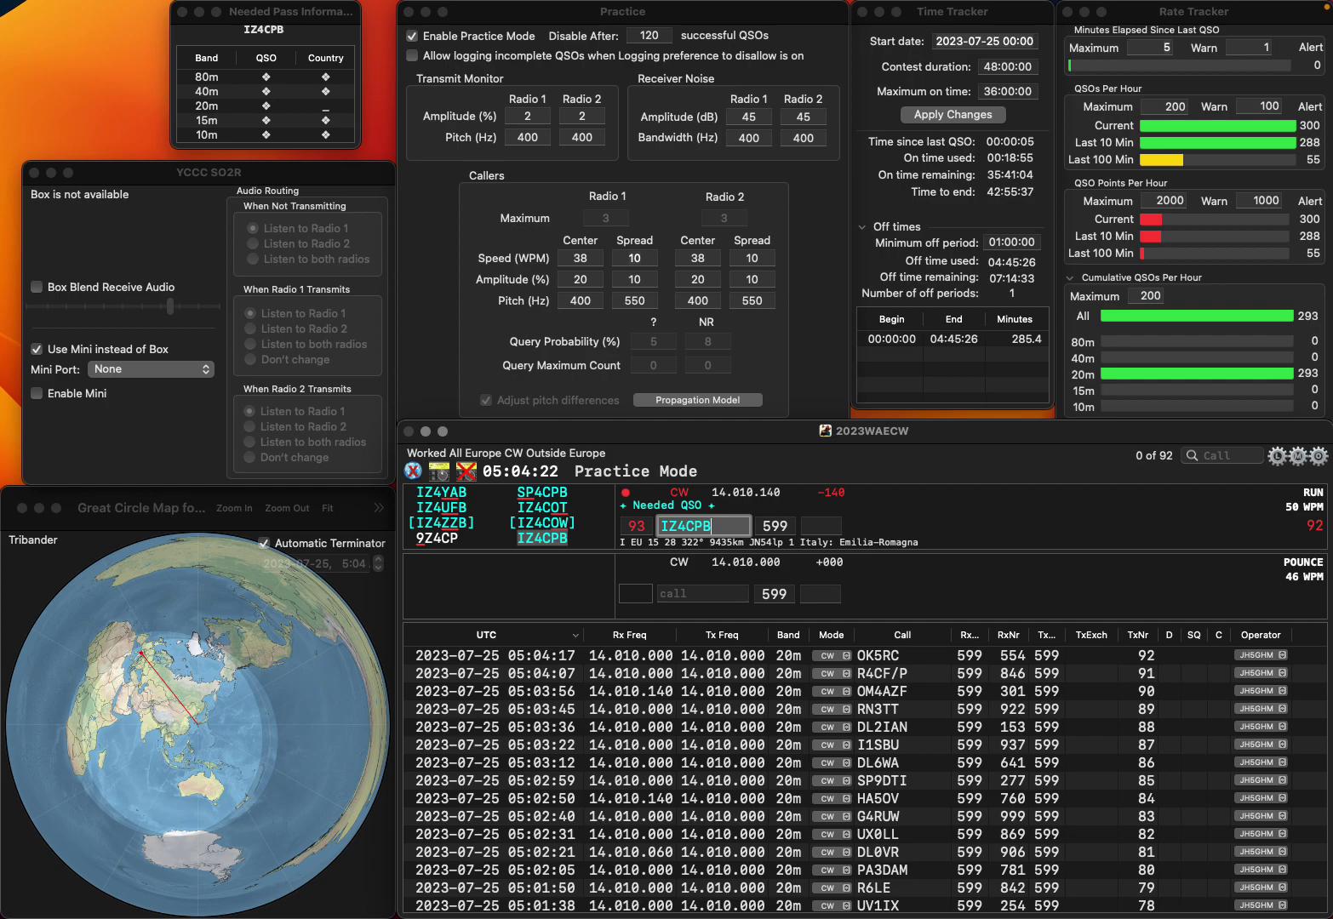
key(Tab)
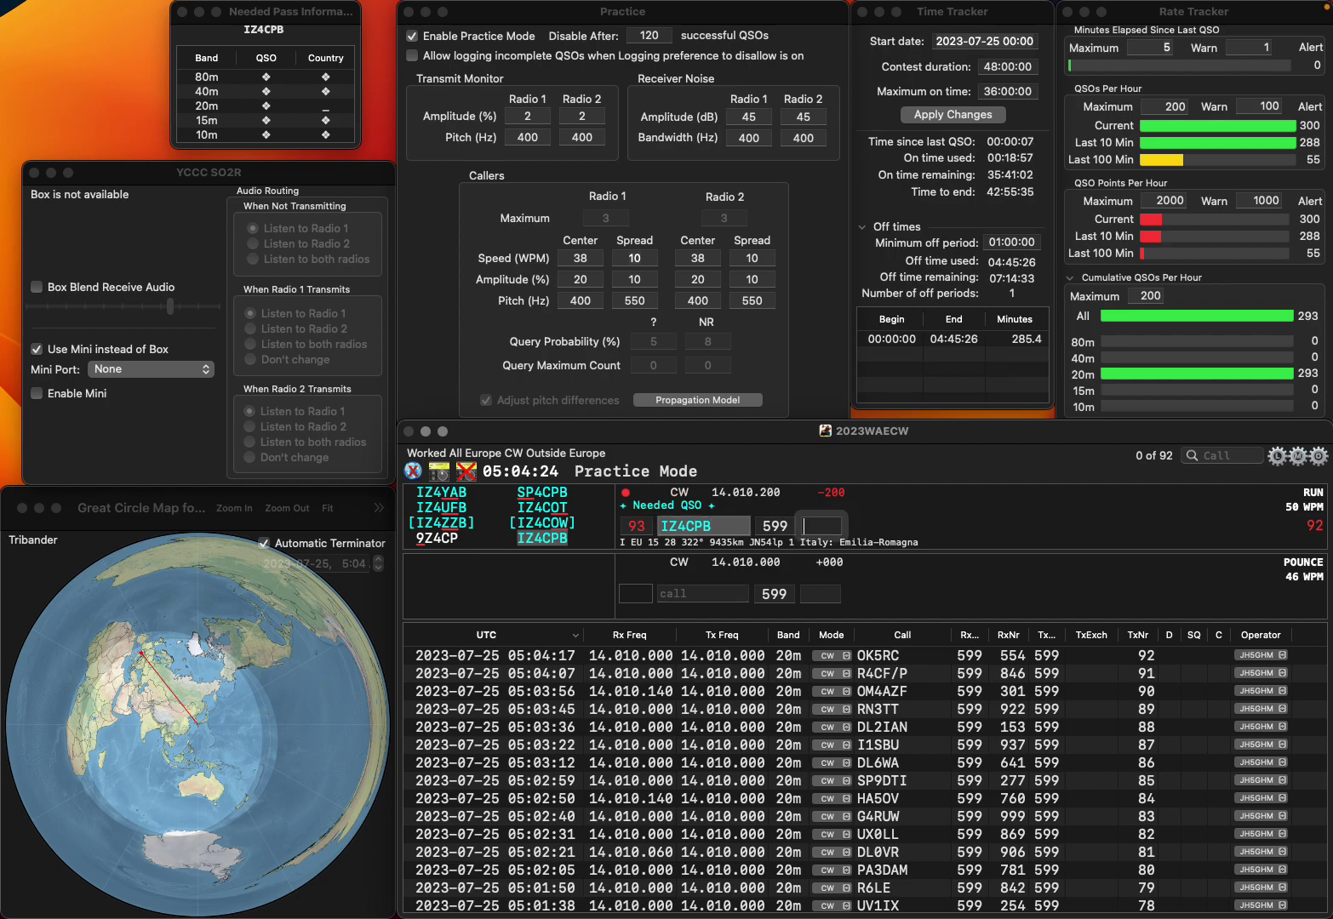
text(372)
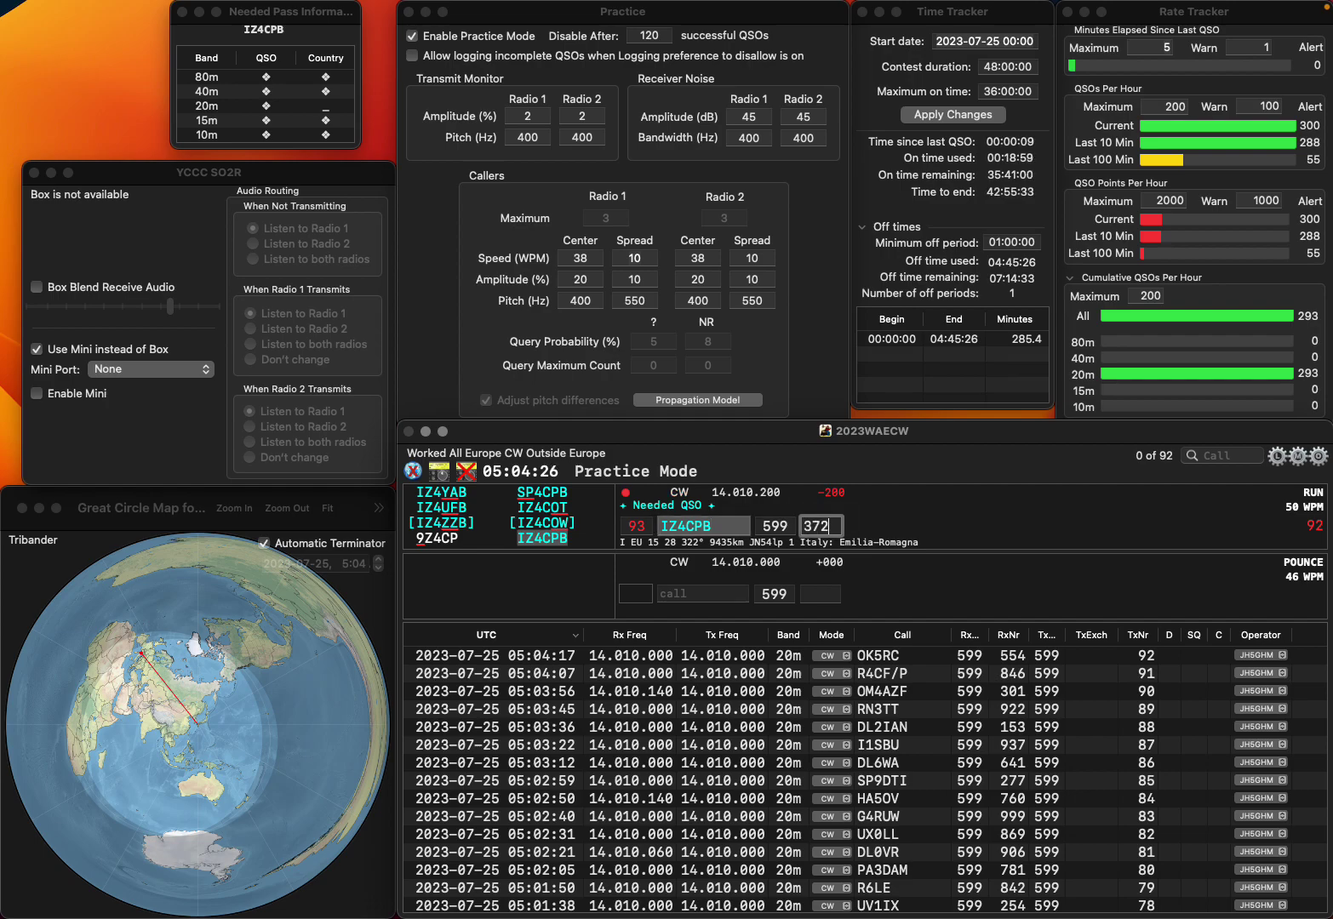
key(Return)
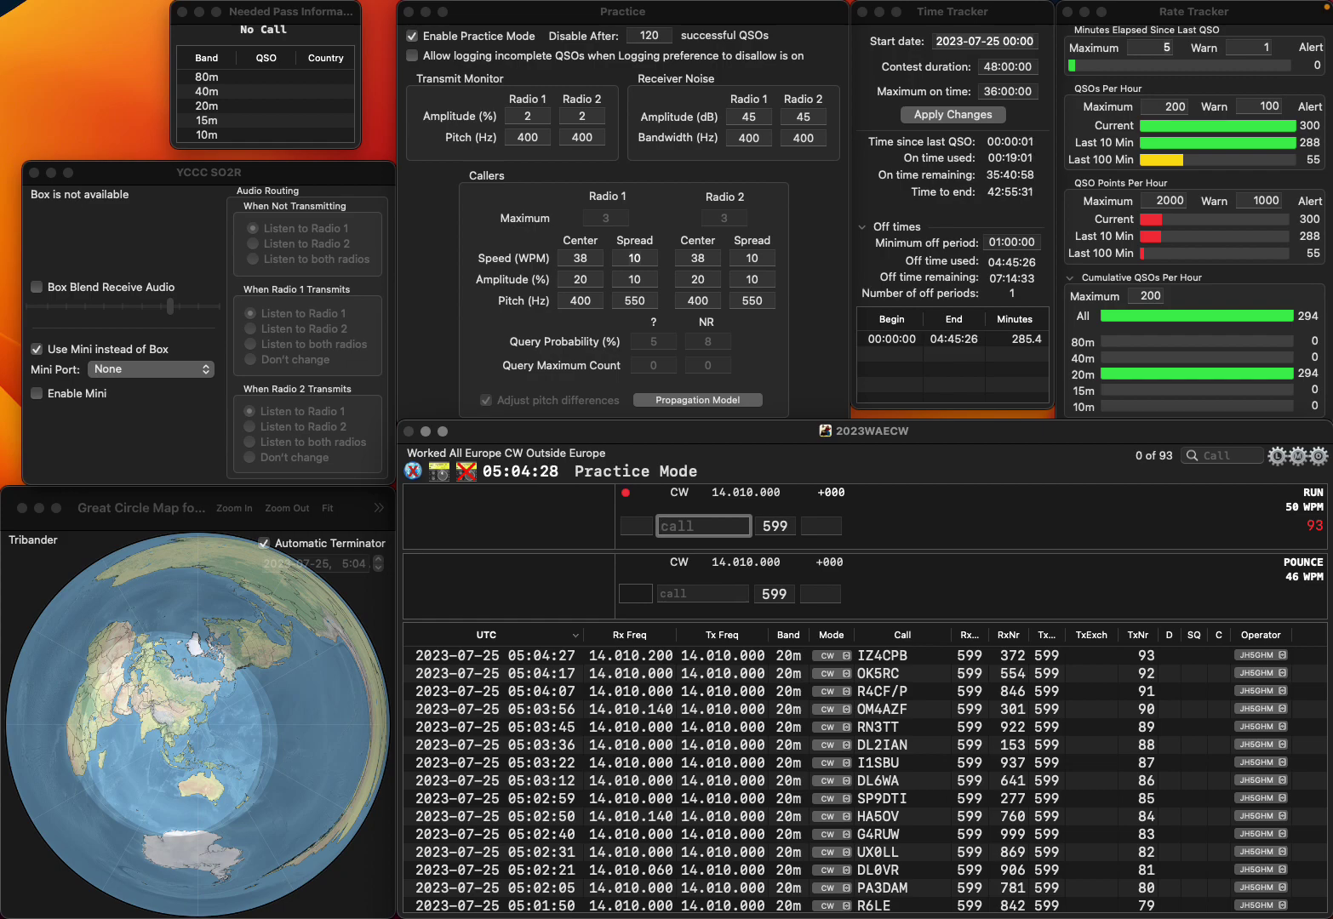
text(0IM)
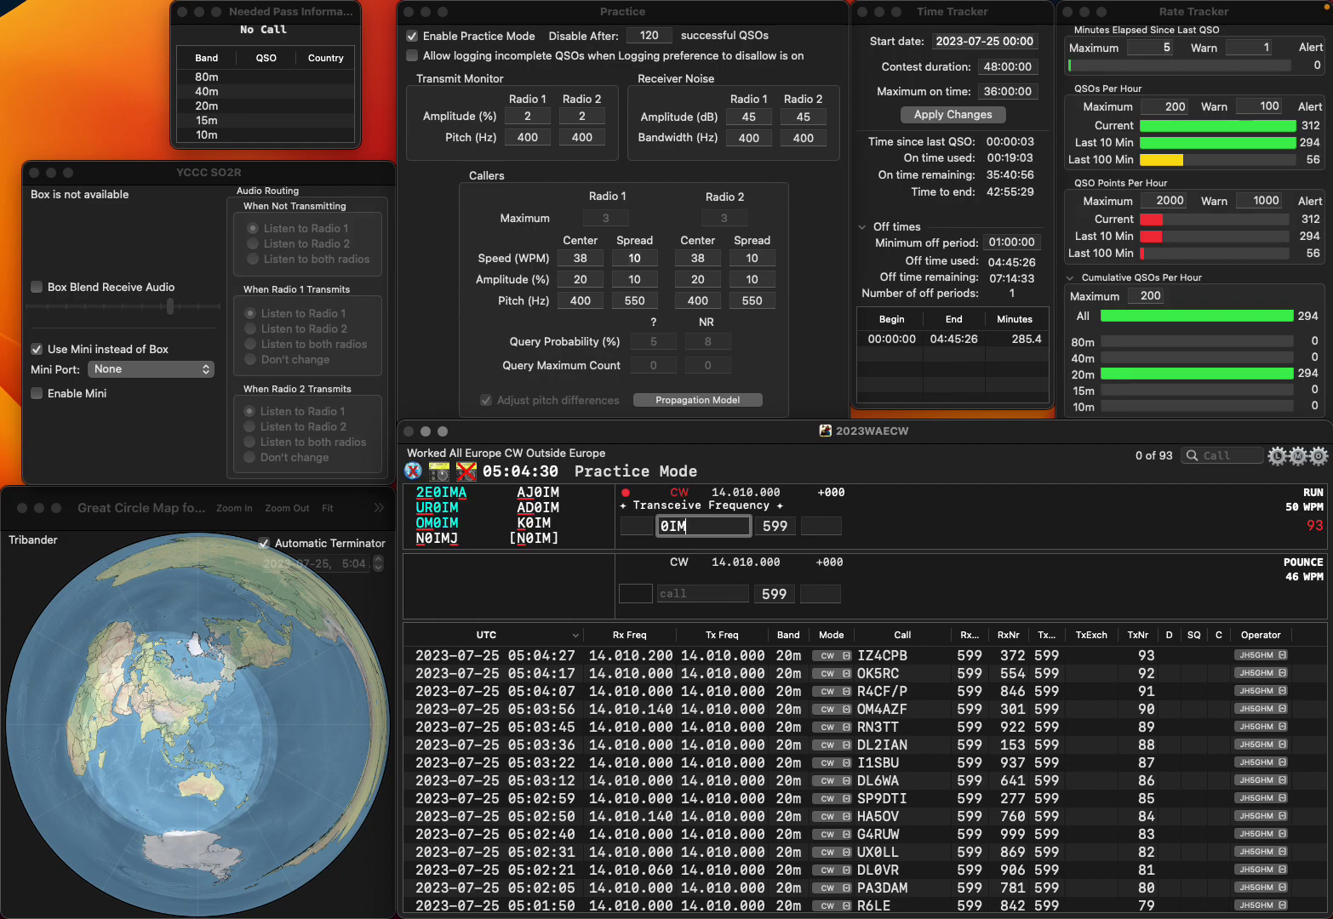
key(Escape)
text(MI)
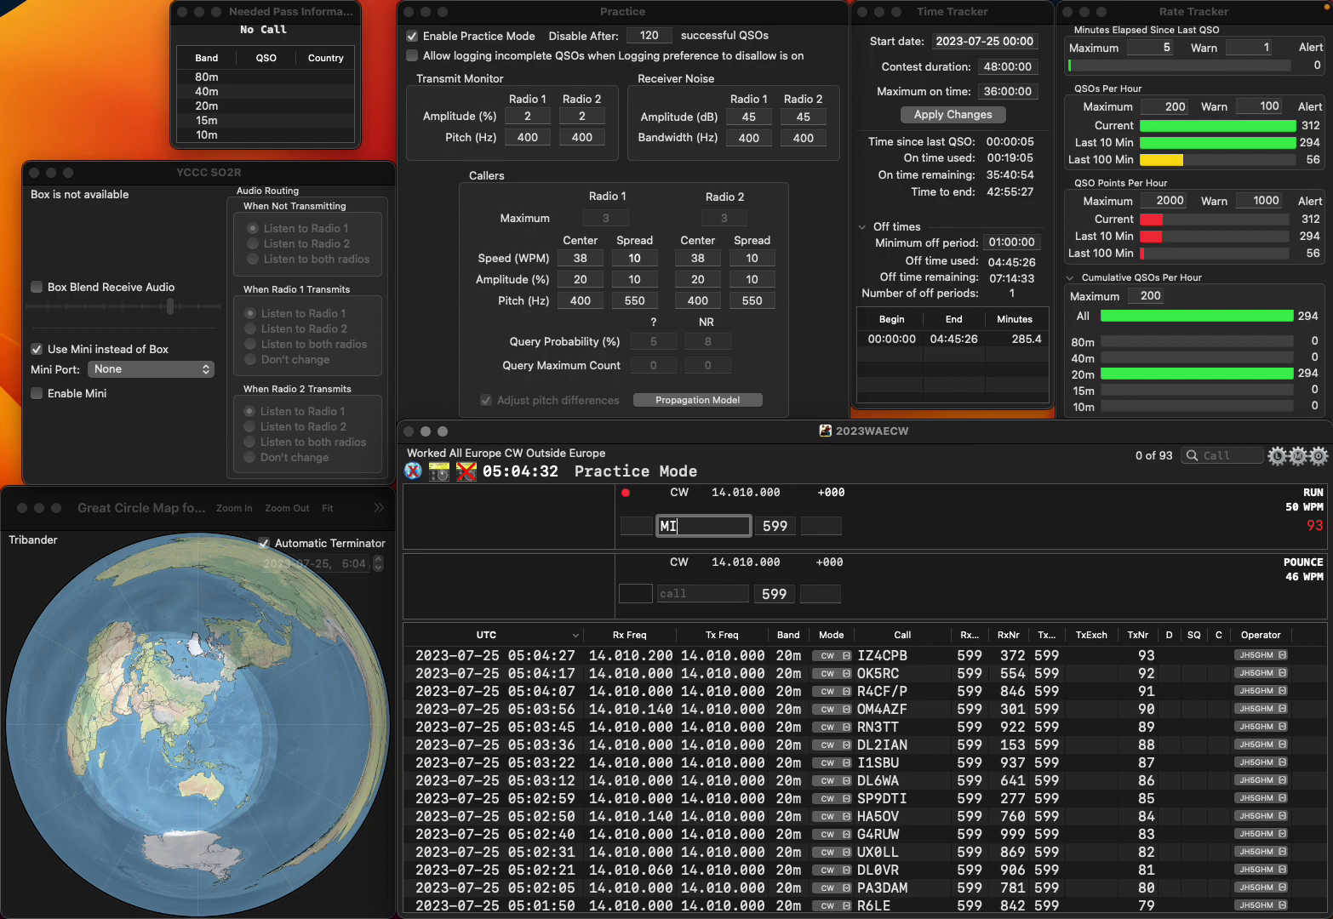
text(0NUM)
key(BackSpace)
text(M)
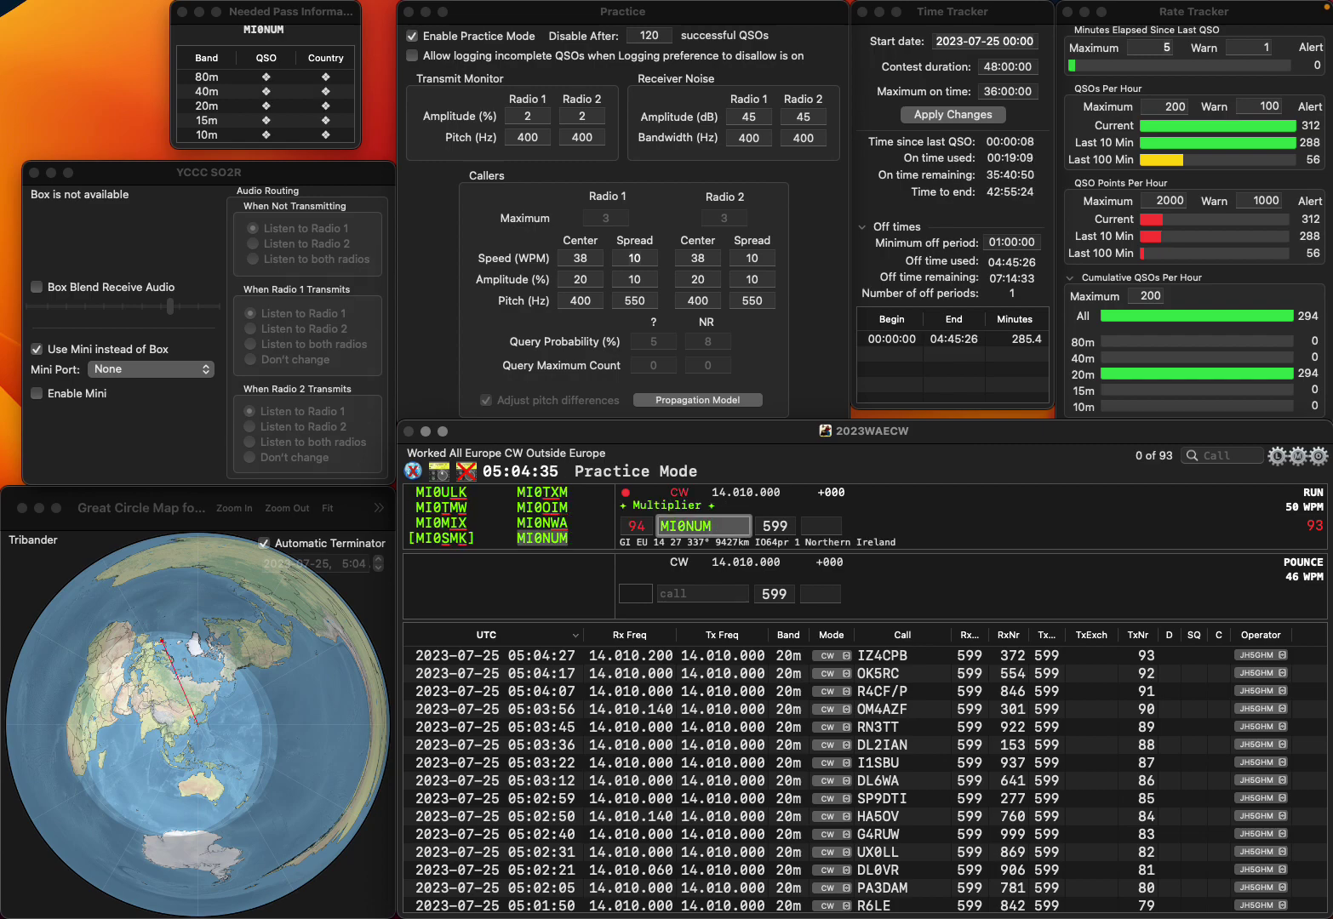
key(Tab)
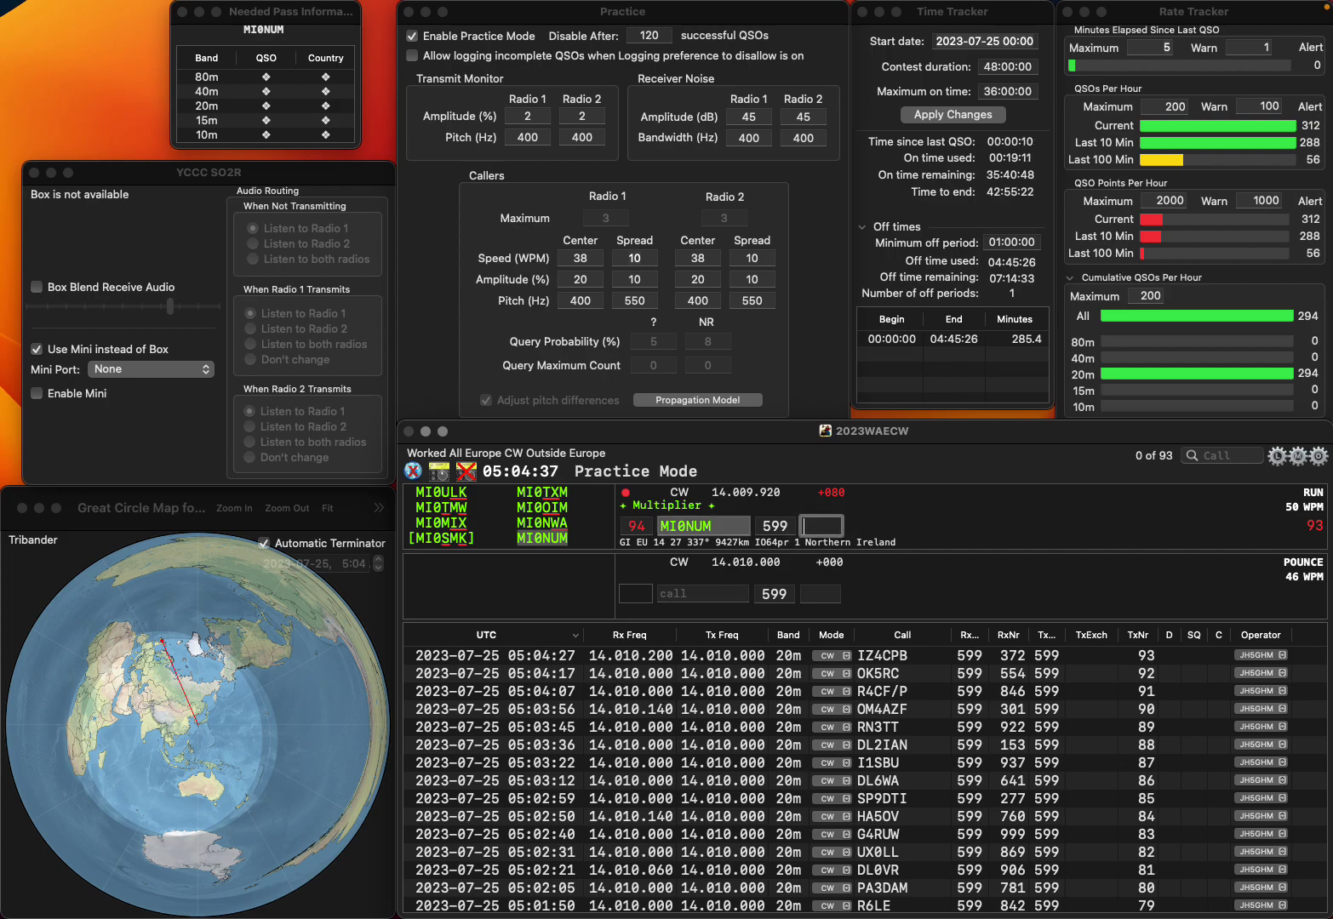
text(590)
key(Return)
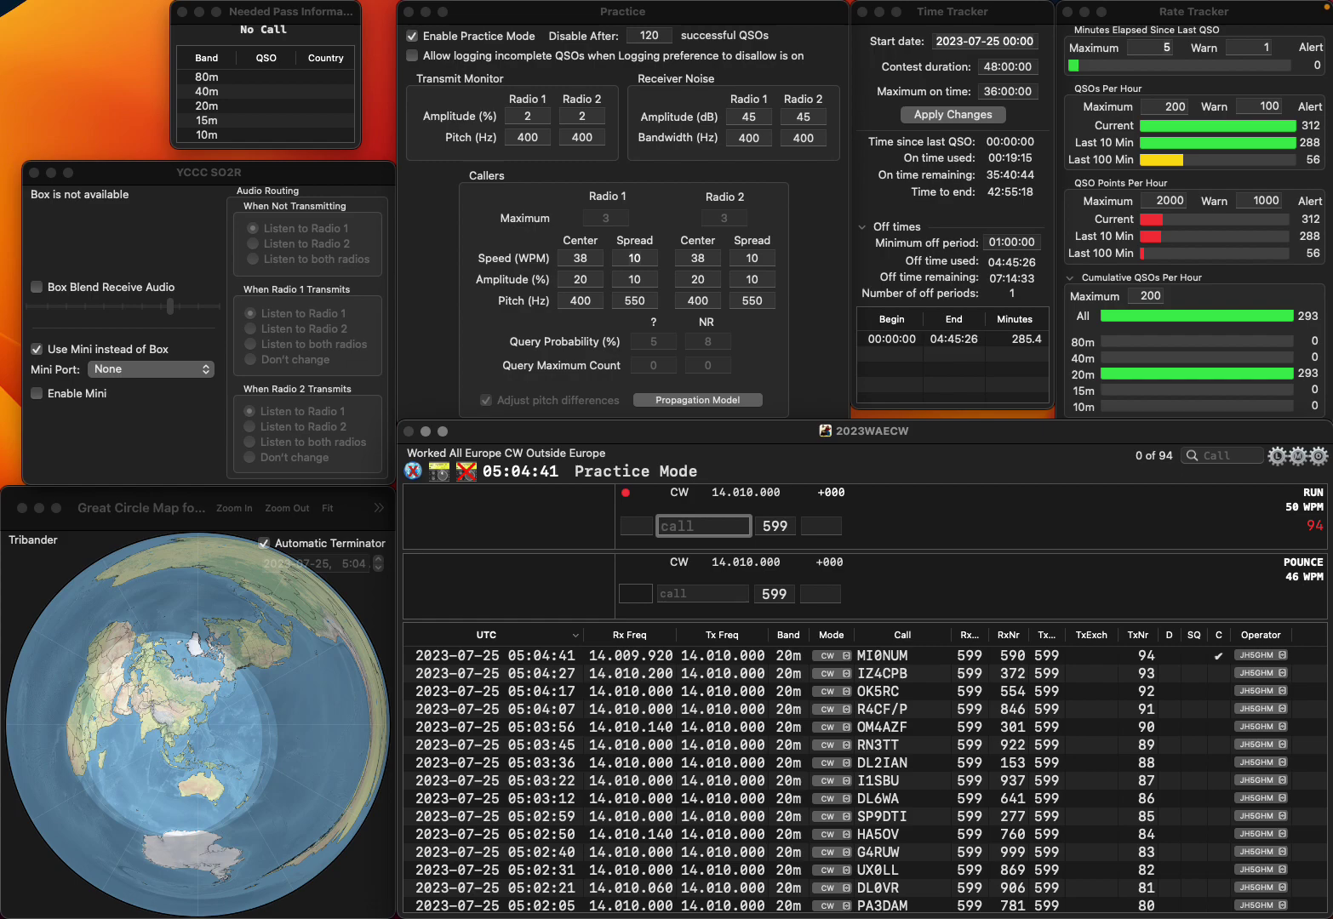
text(G4GMA)
key(Return)
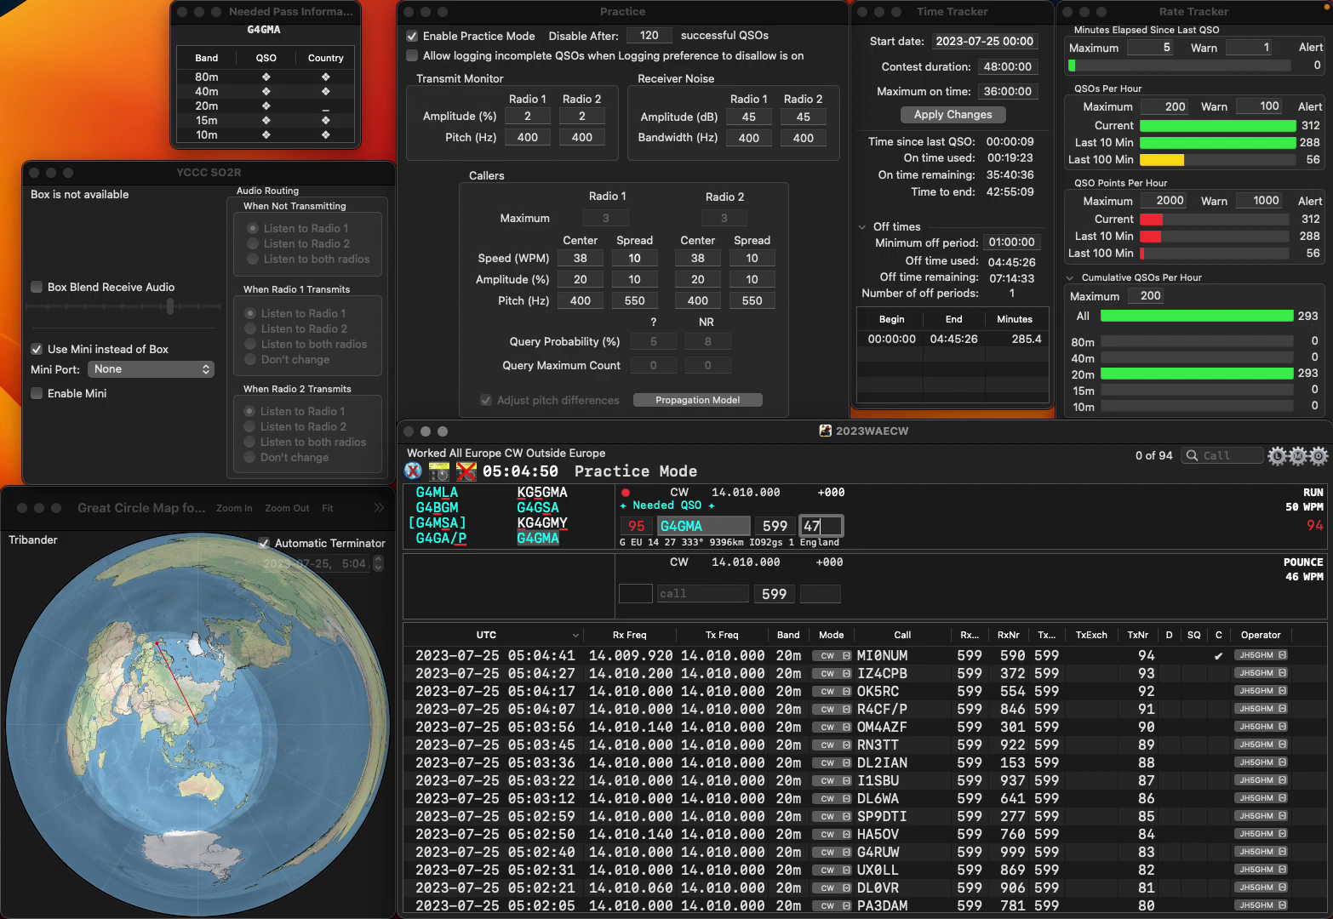
text(70)
key(Return)
Answer caller R3EV on the run radio, correcting the copied call sign, and log the contact with received number 461
text(R)
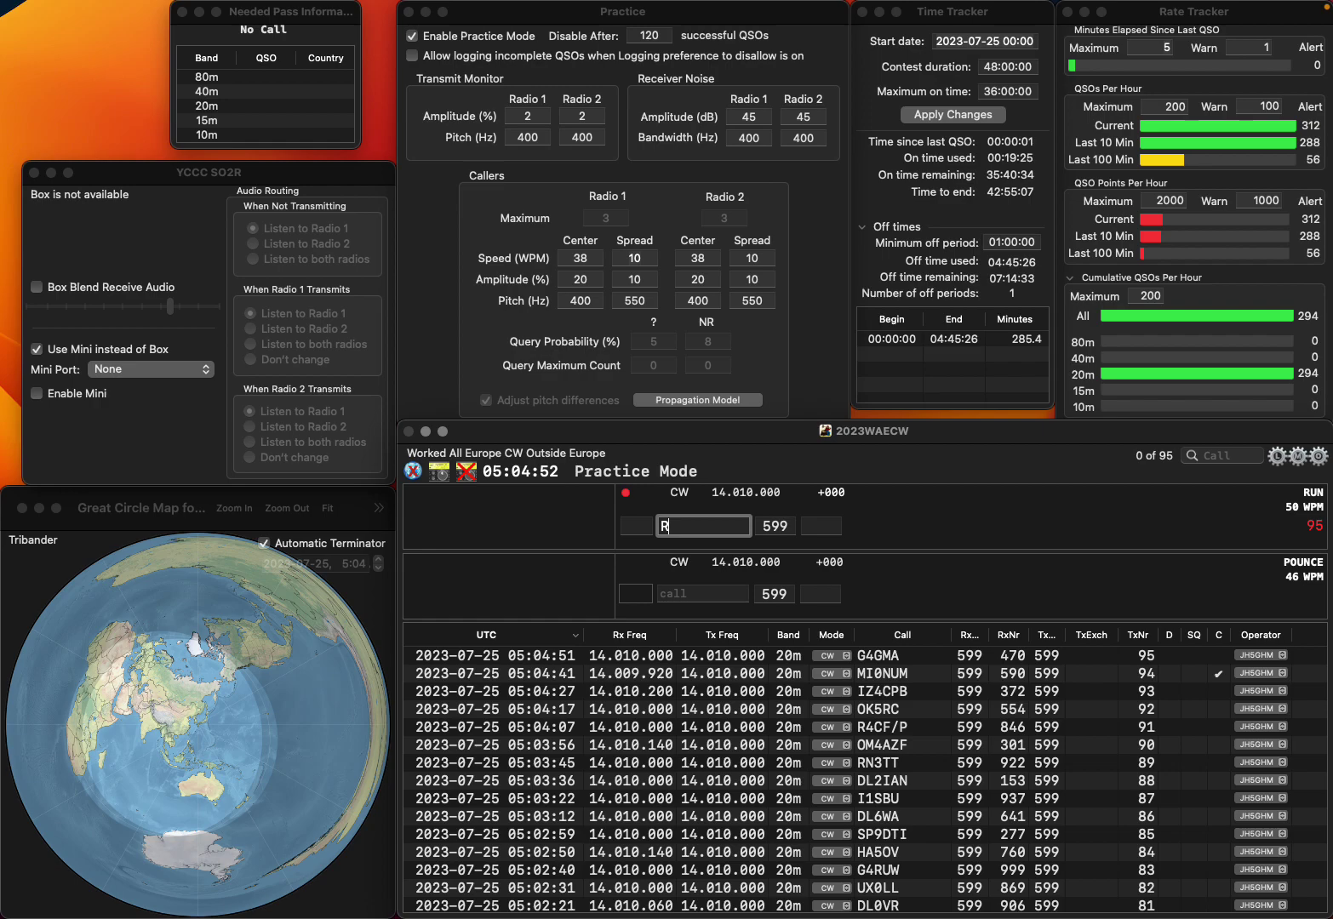
text(4EV)
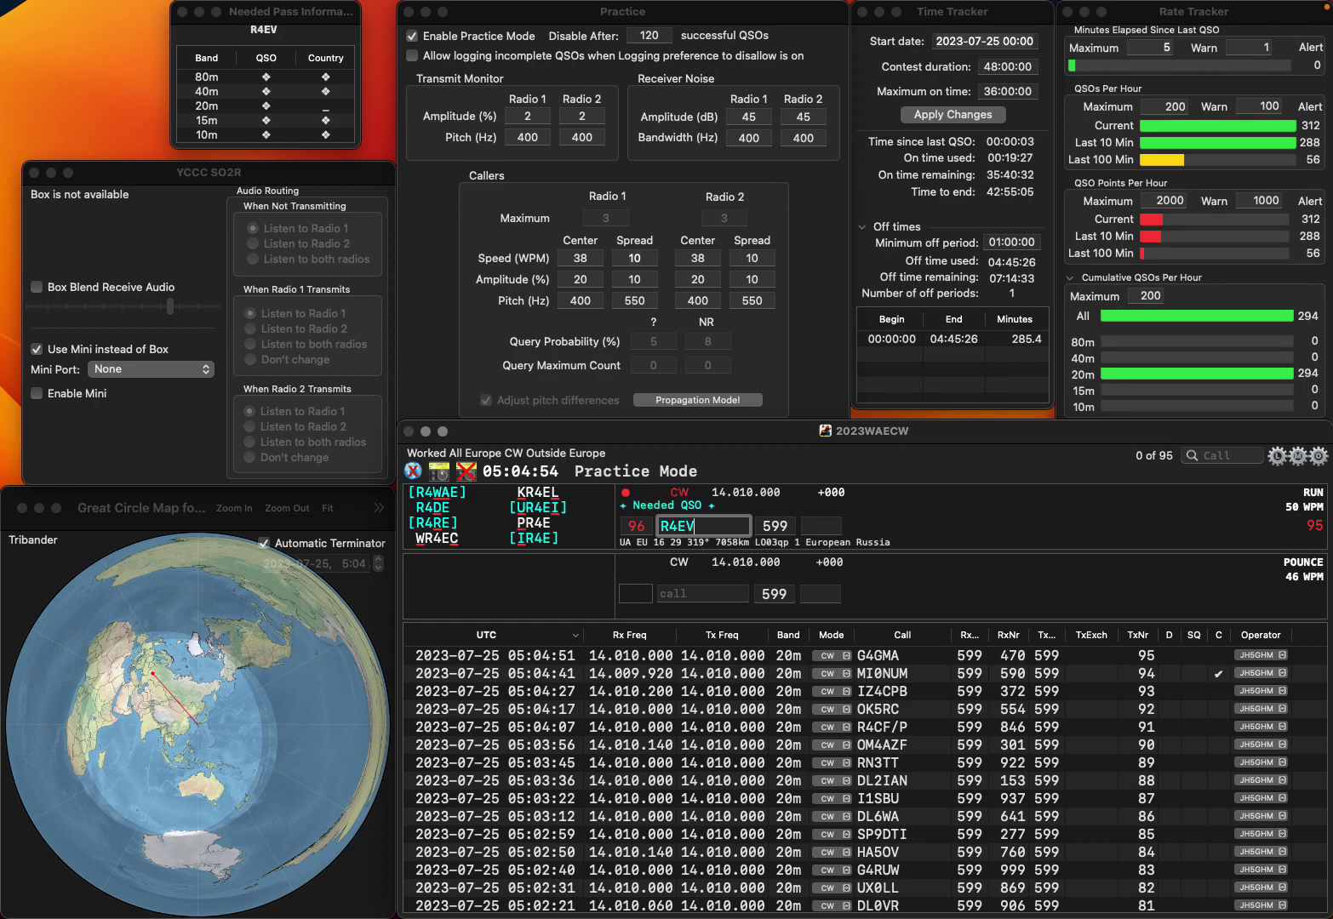
key(BackSpace)
text(U)
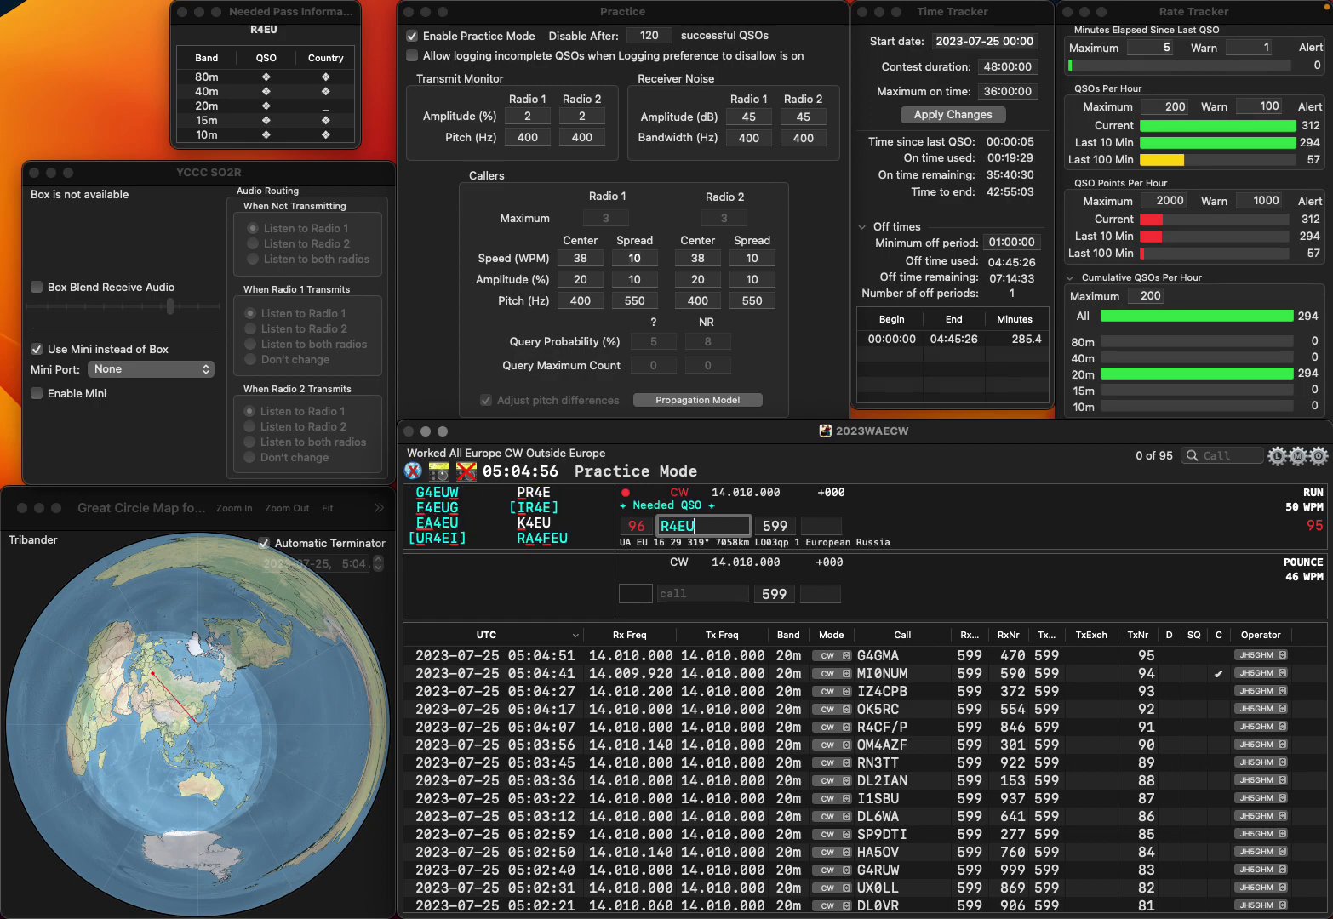
key(BackSpace)
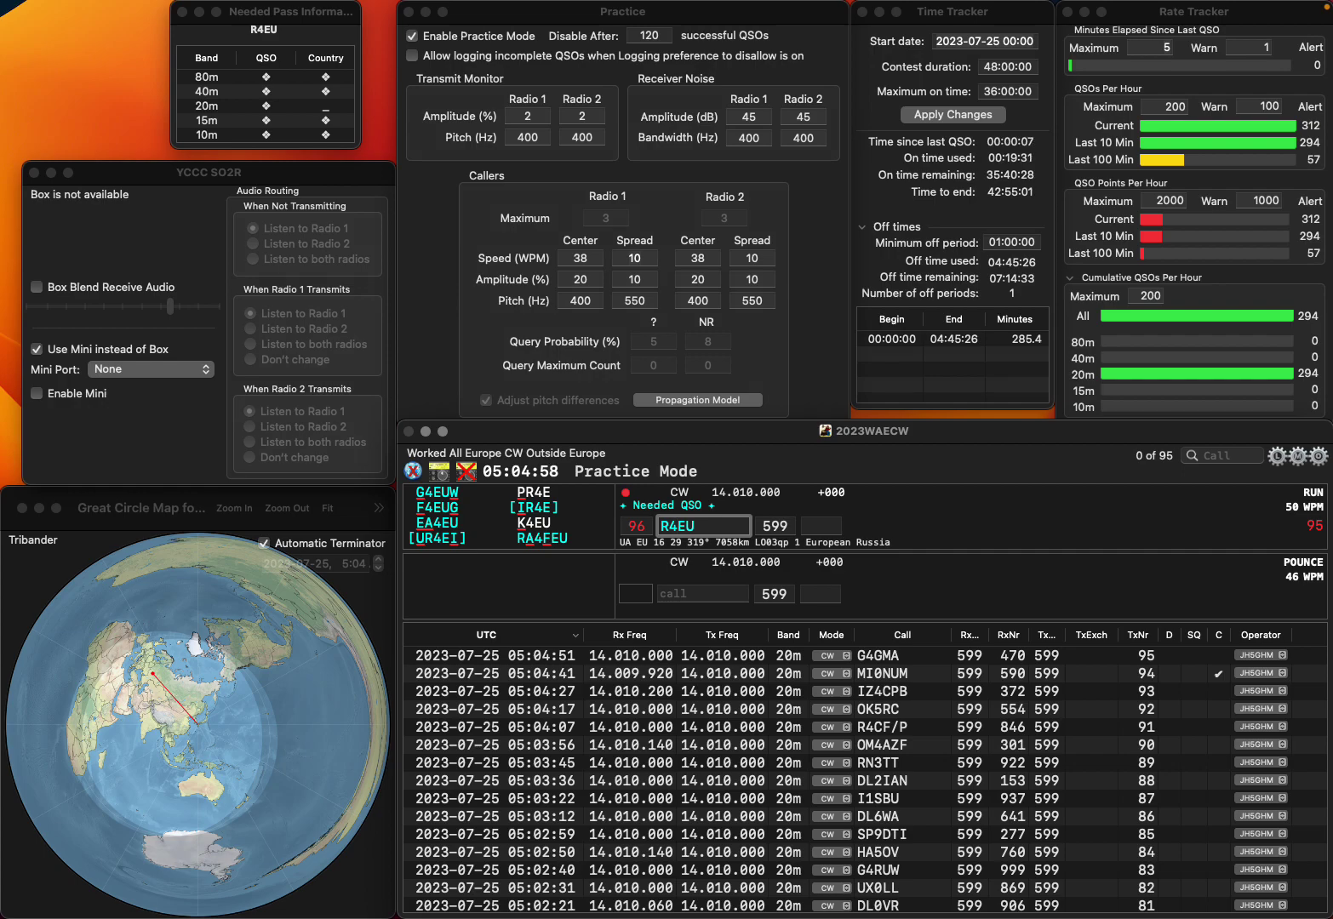
text(3EV)
key(Return)
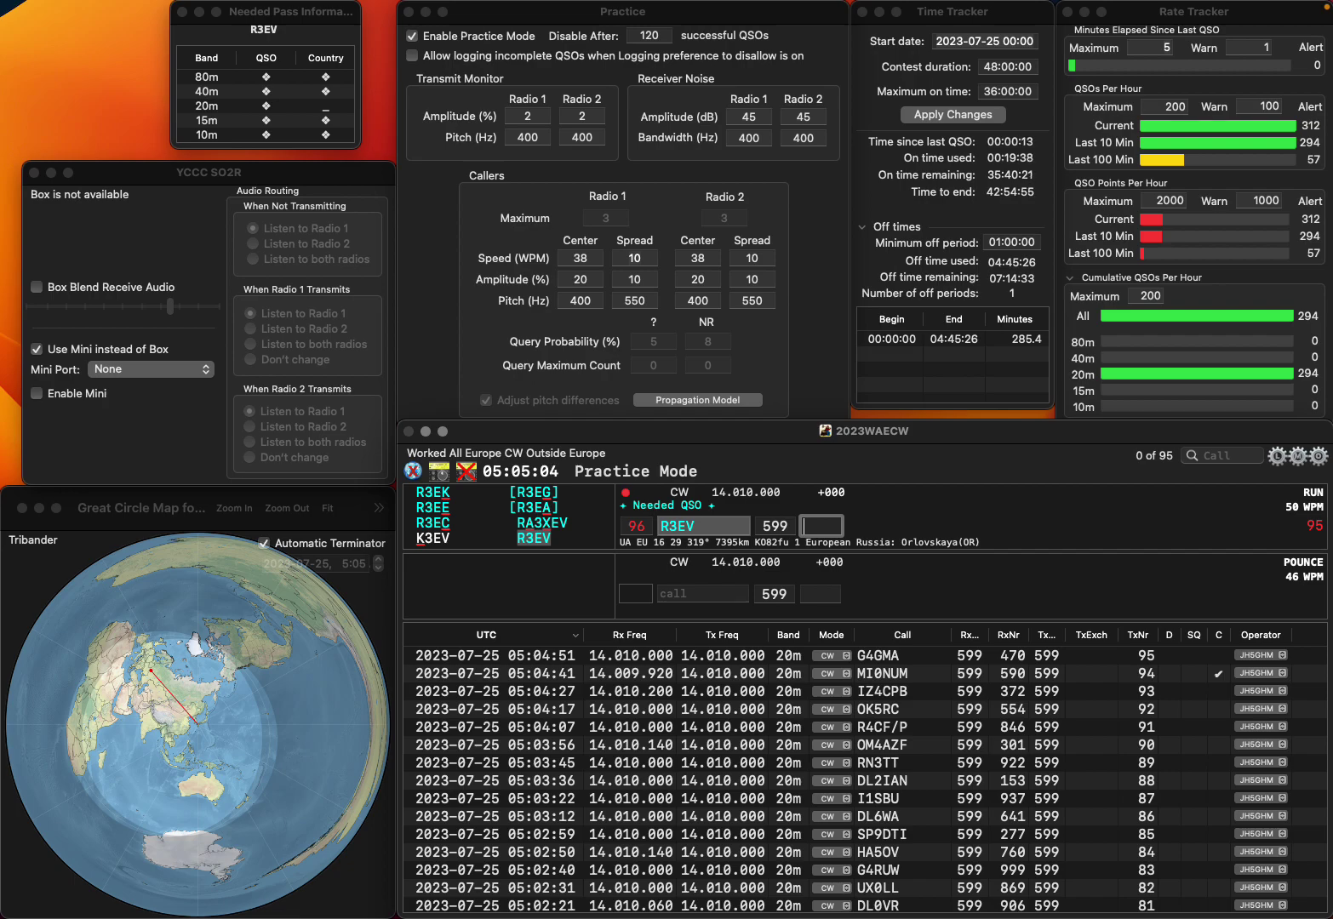
text(461)
key(Return)
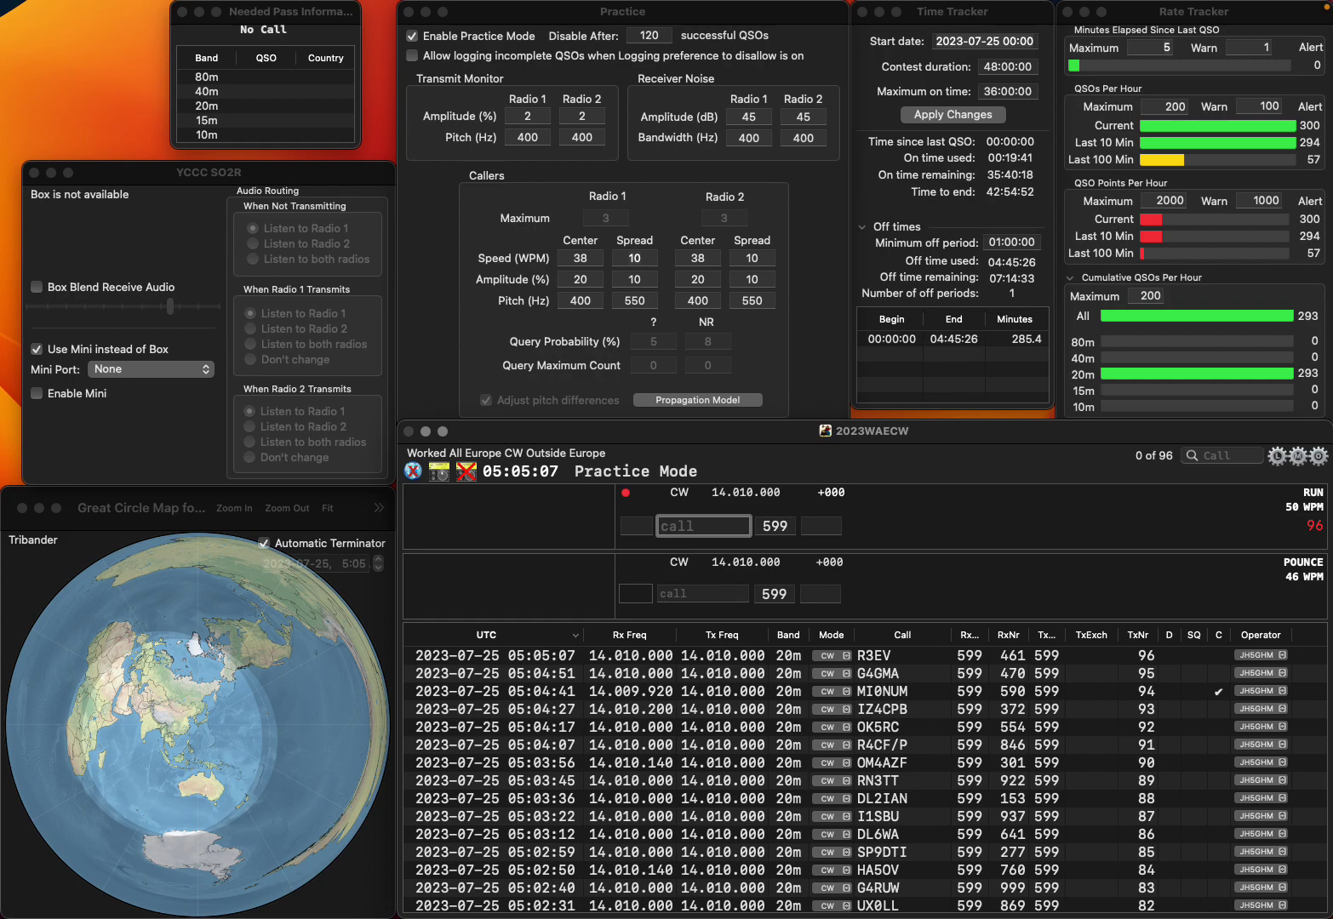
text(0FQT)
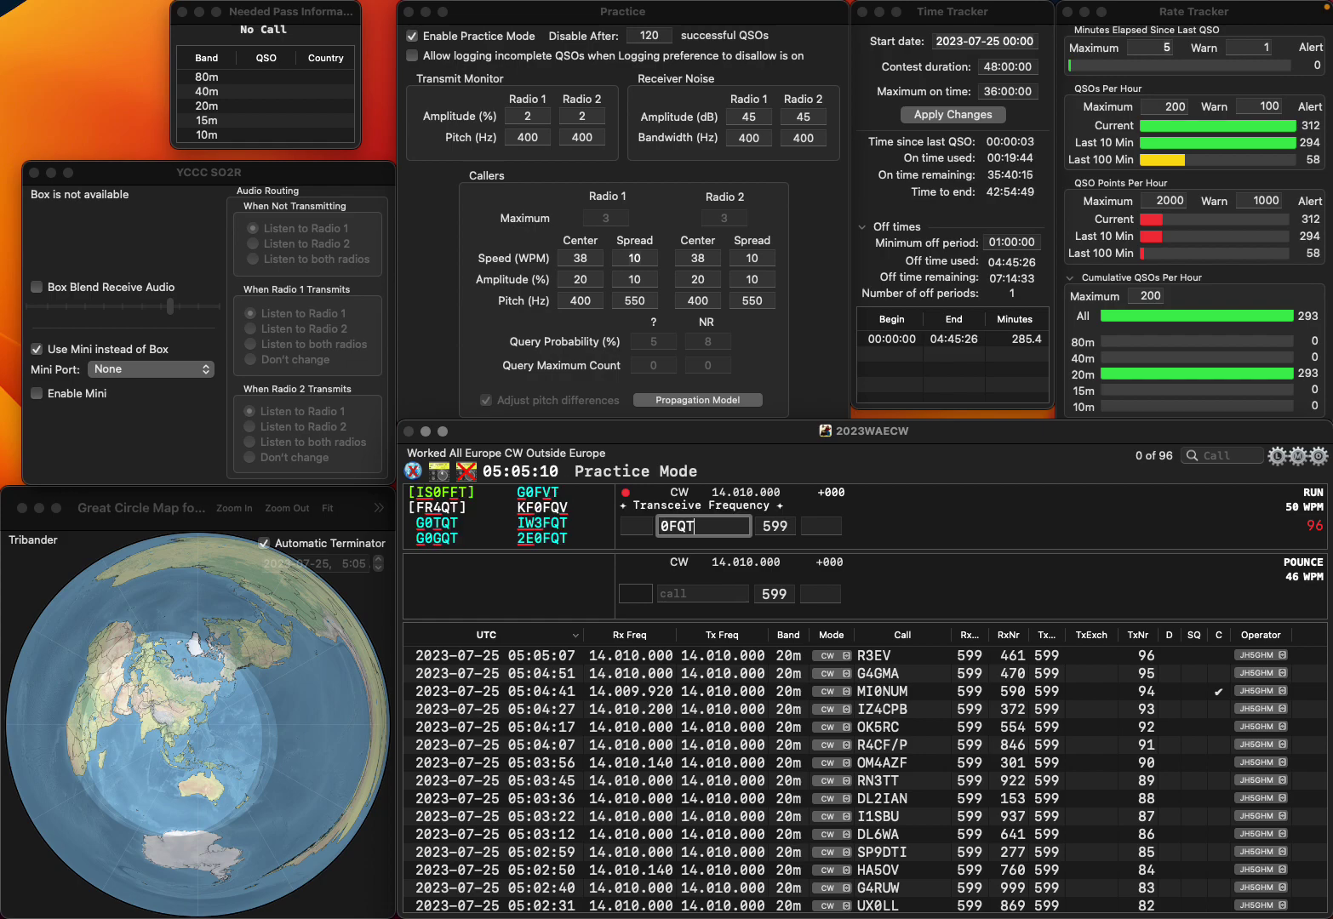
key(Home)
text(2)
text(E)
key(Return)
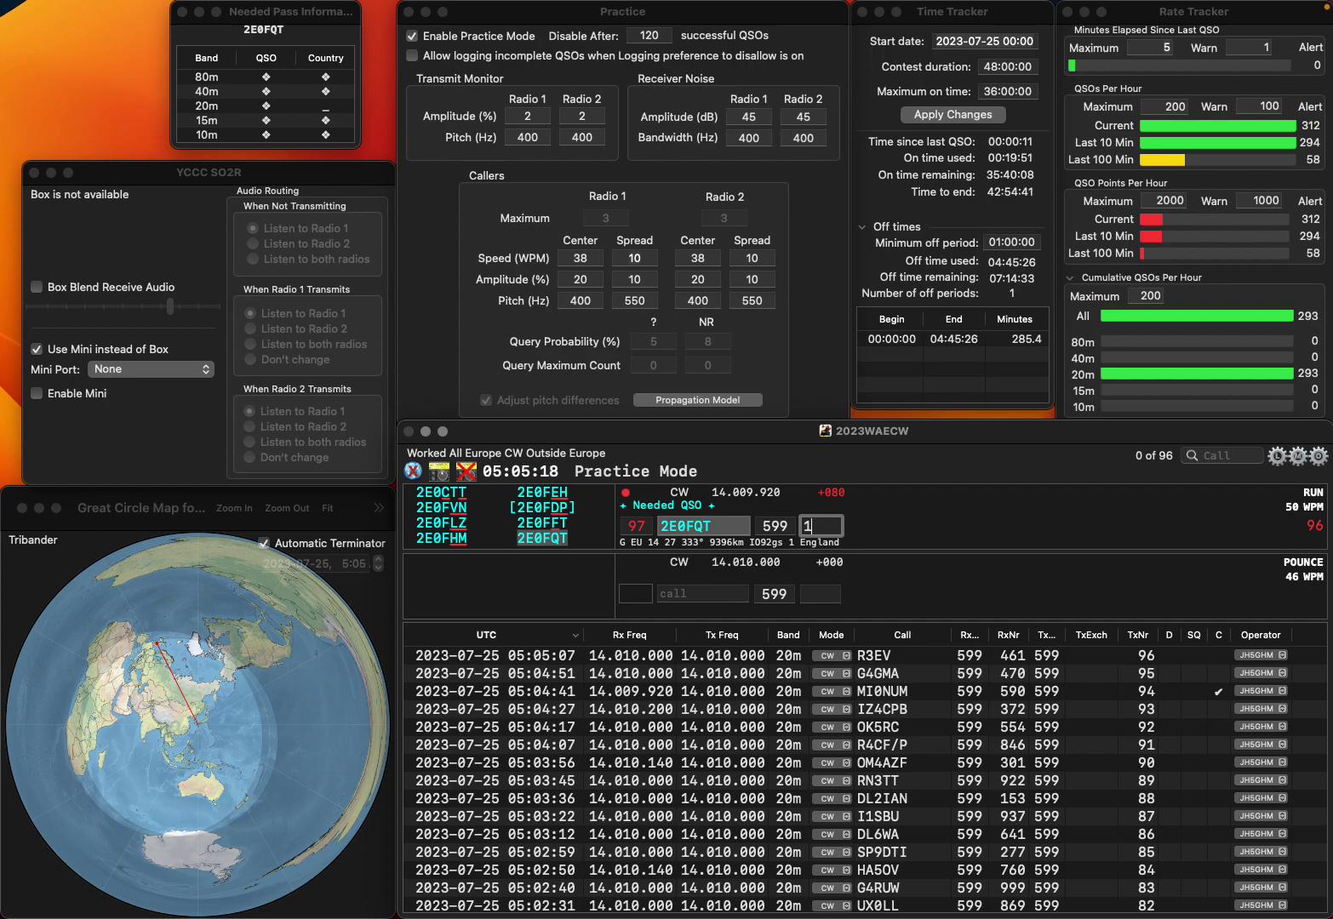
key(Return)
Answer caller DL4SZ on the run radio, correcting the copied call sign, and log the contact with received number 300
text(DL)
key(BackSpace)
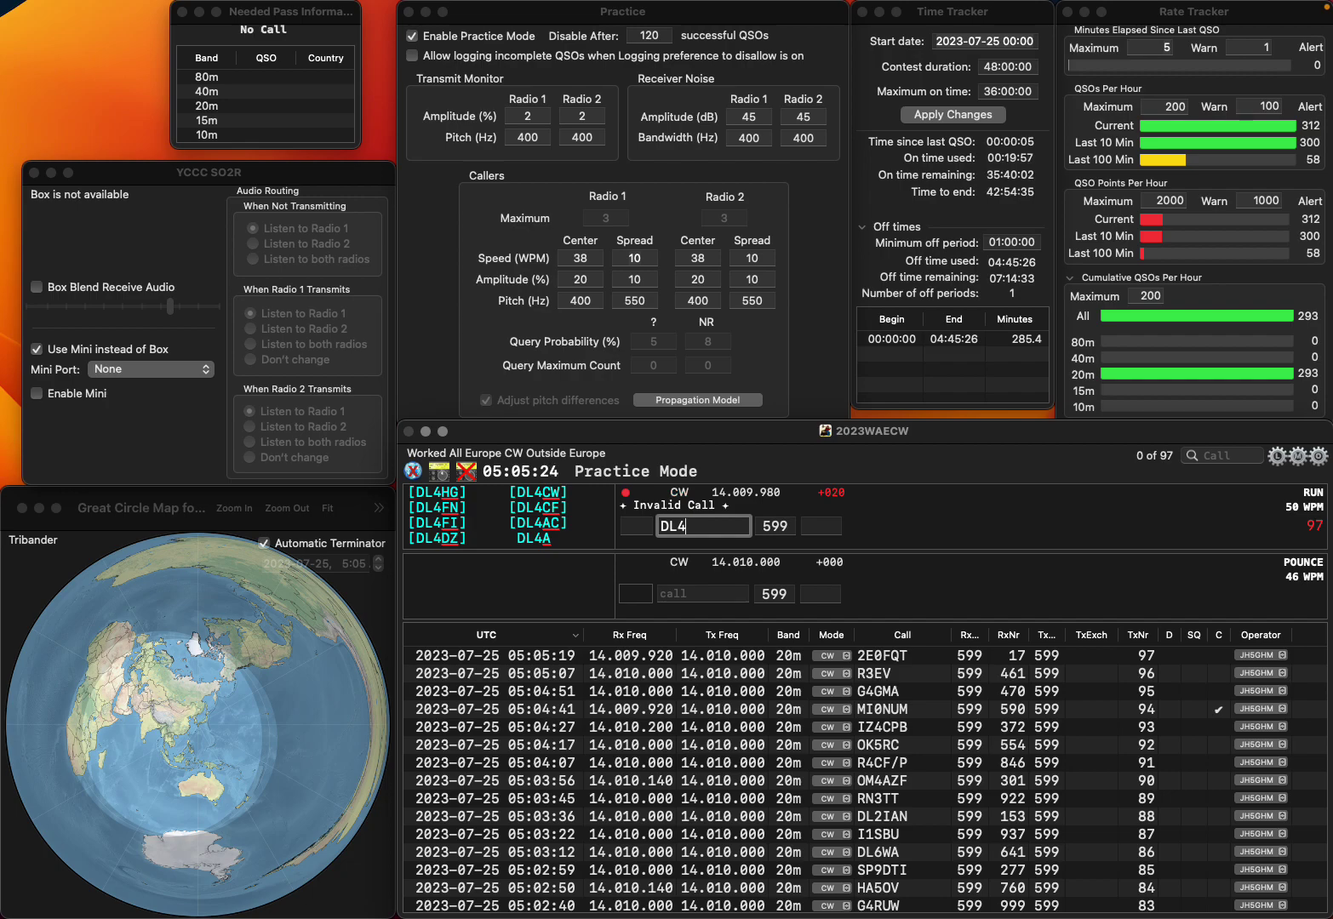
text(I)
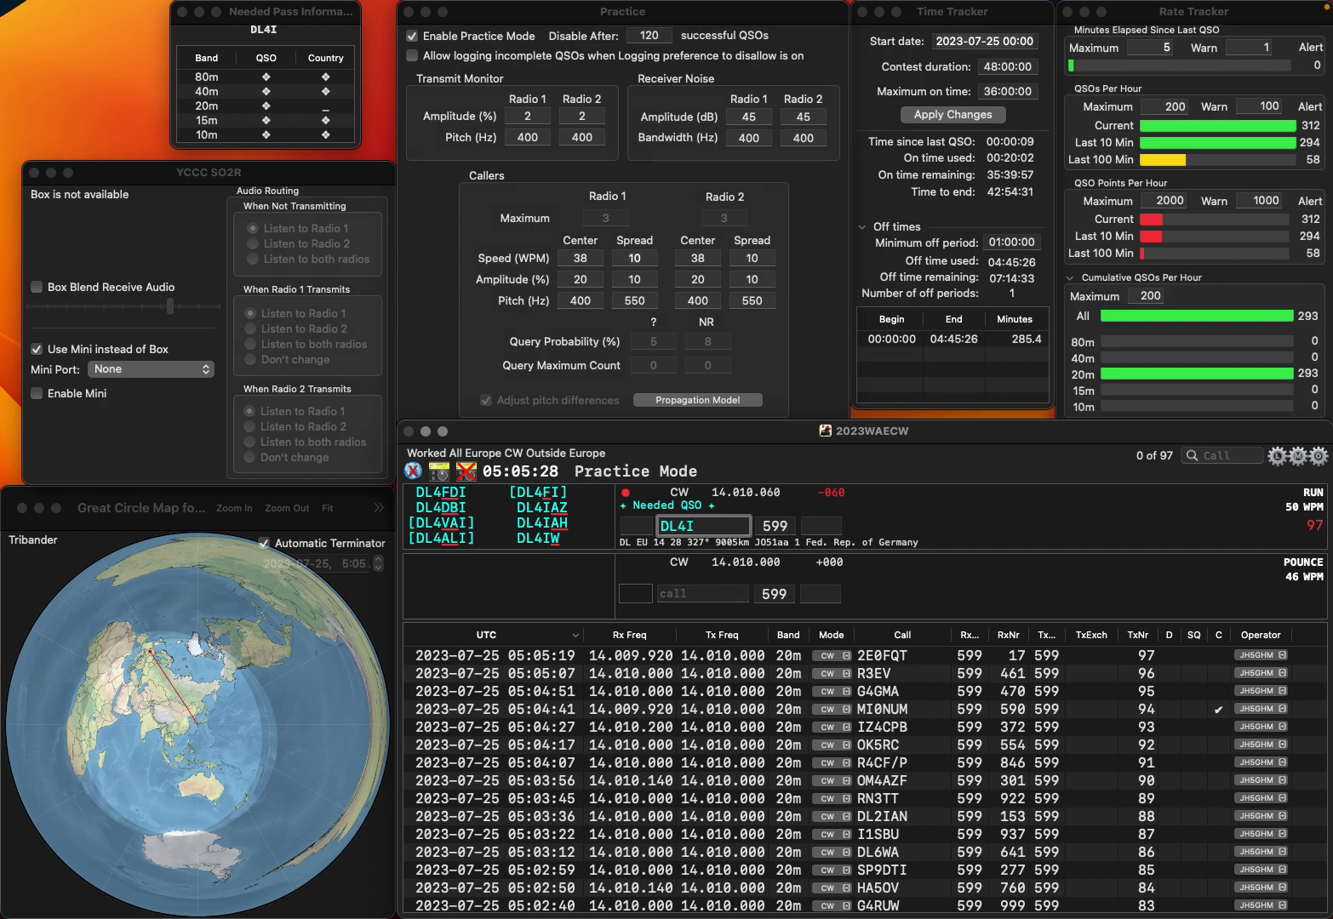
key(BackSpace)
text(SZ)
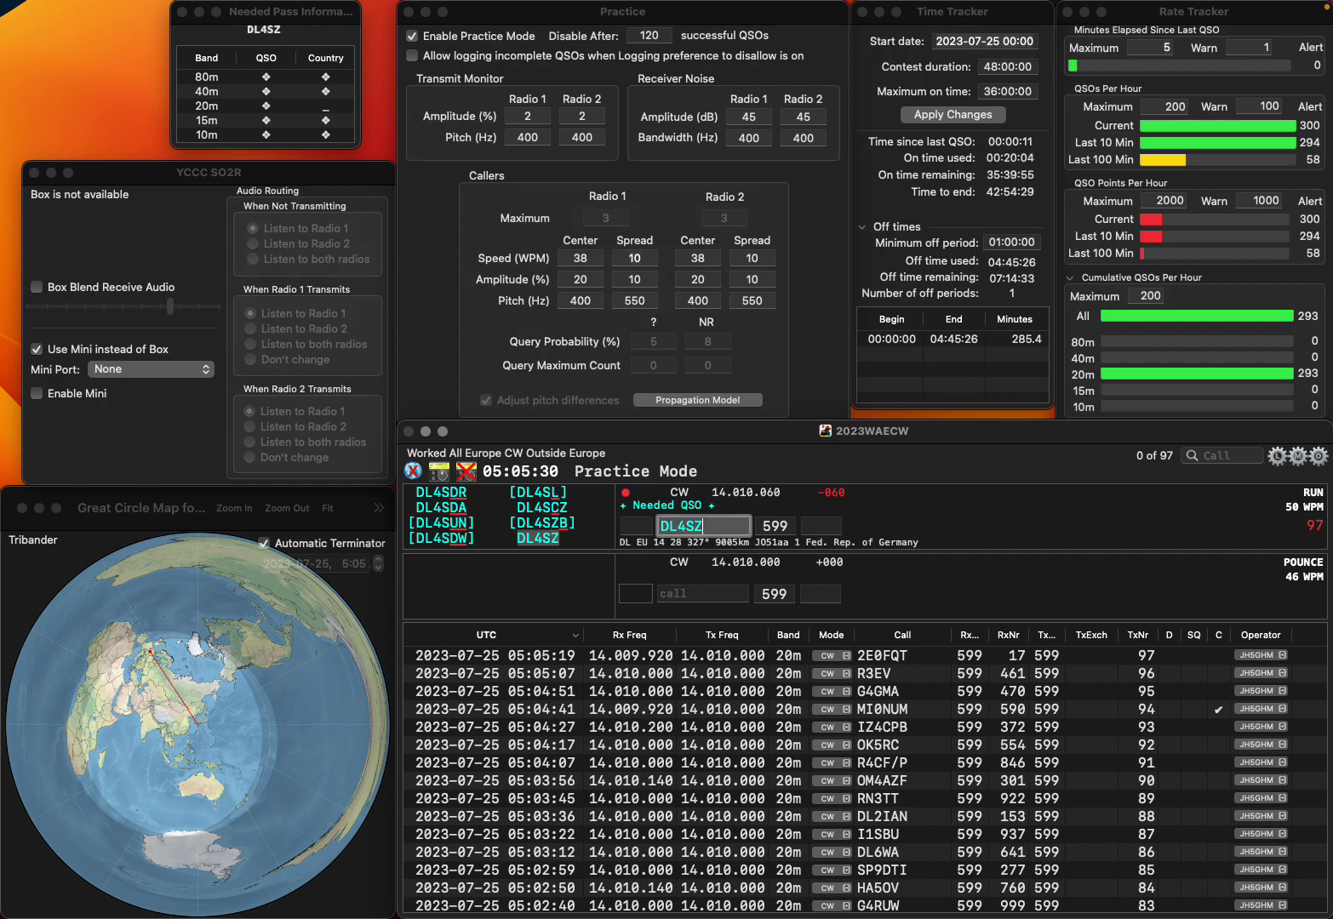
key(space)
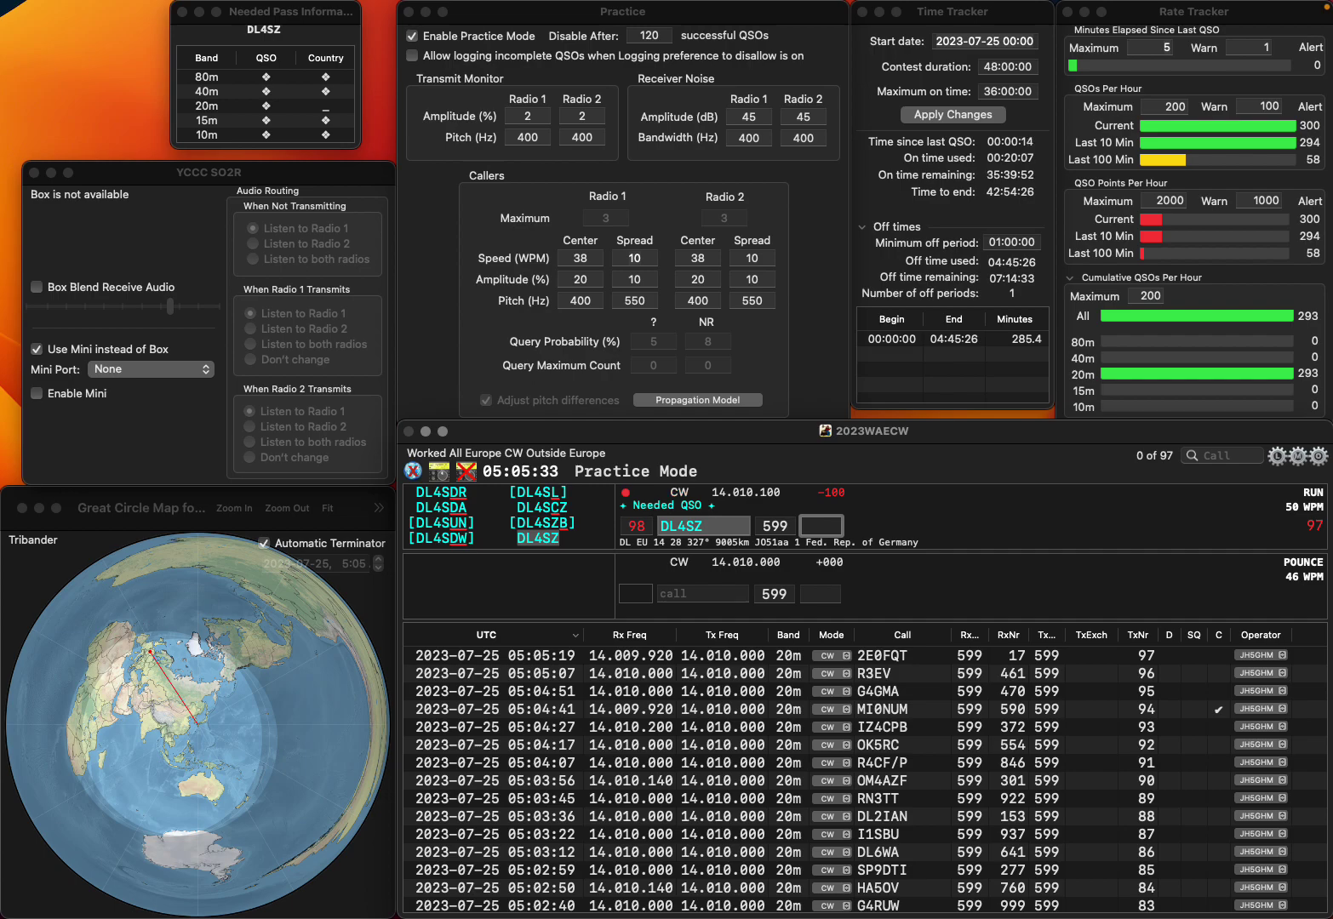
text(300)
key(Return)
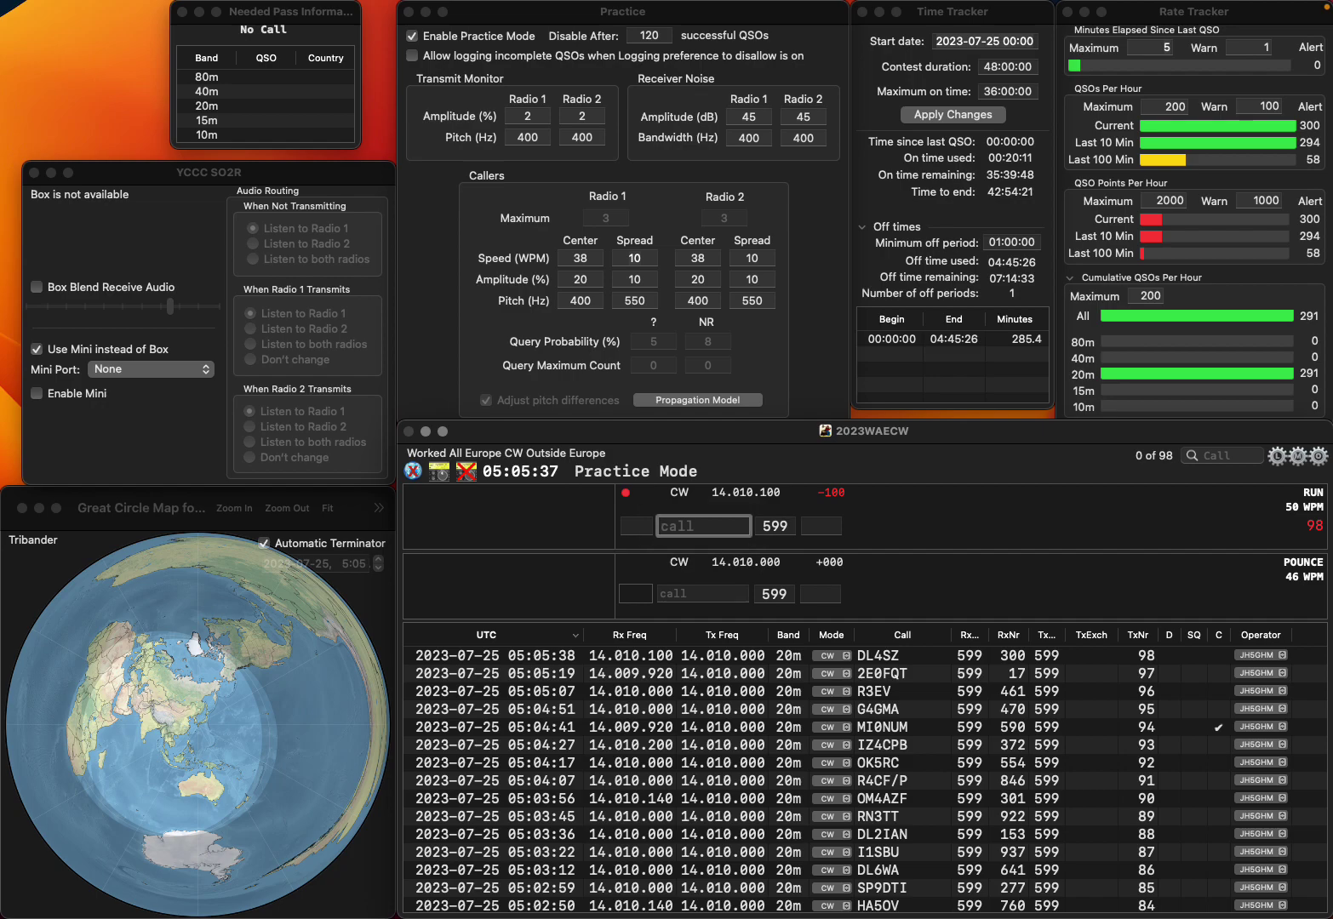
text(IT9AA)
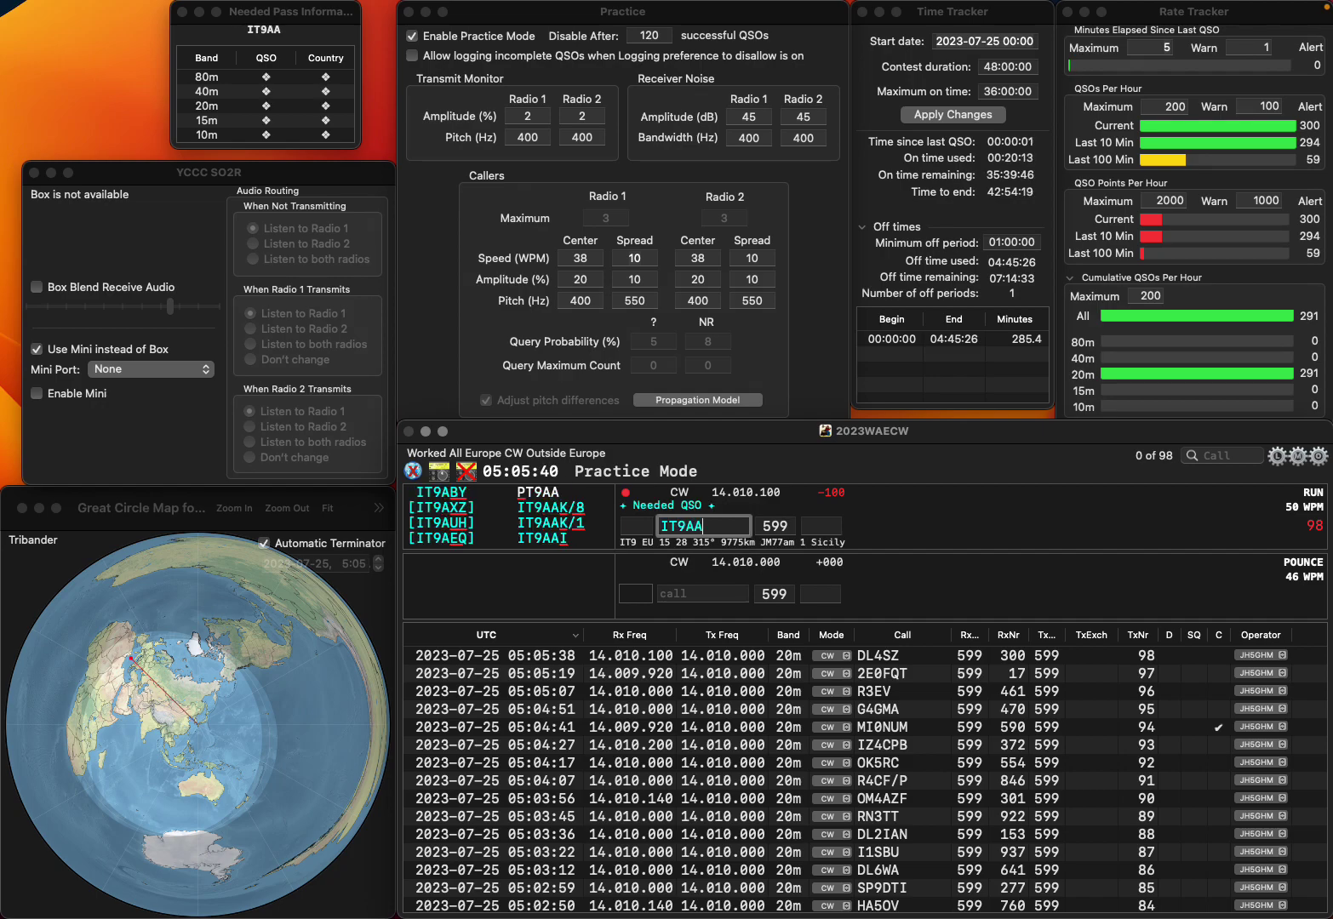
text(K/)
key(BackSpace)
text(/)
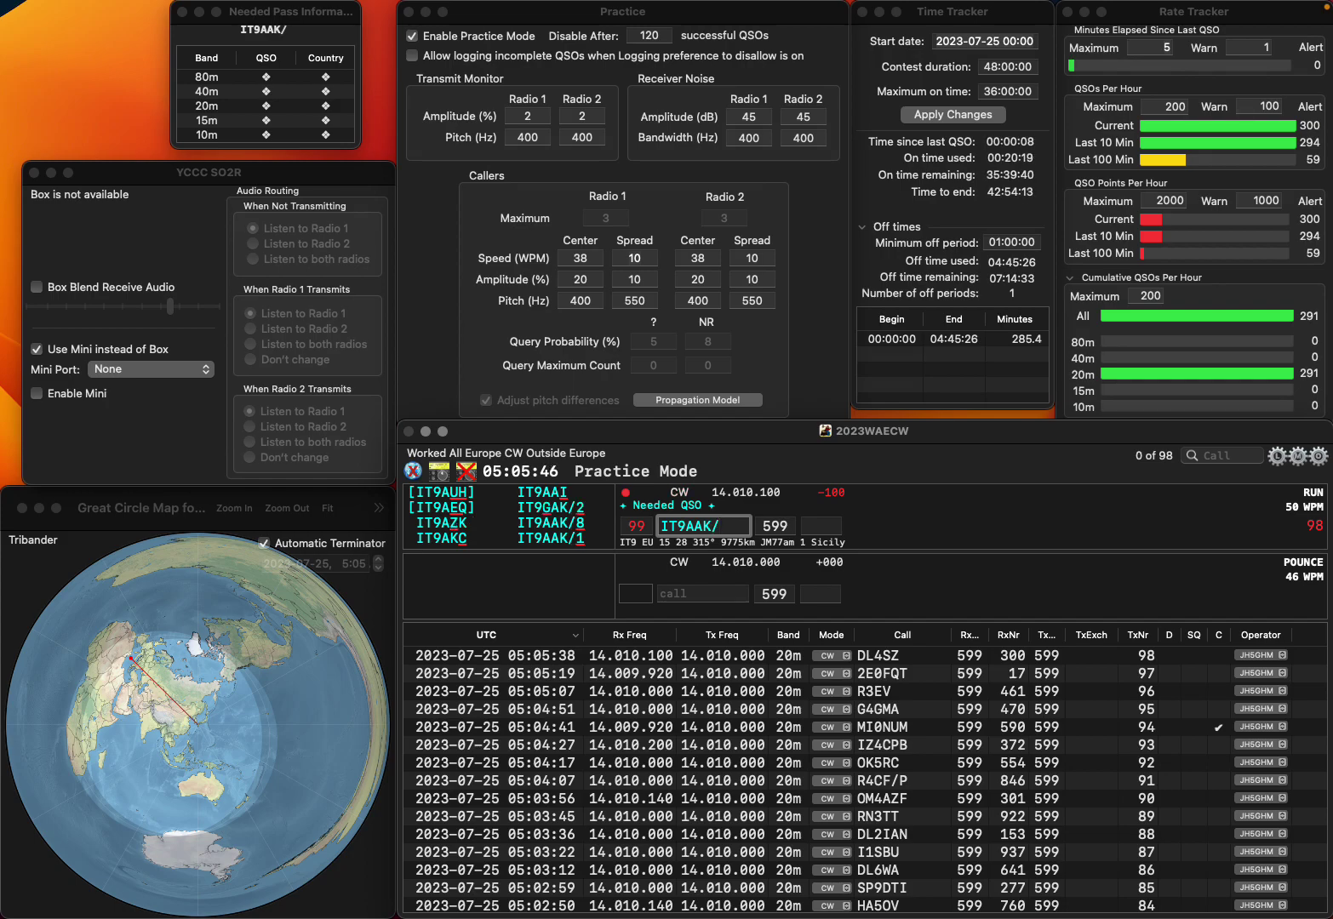
text(8)
key(space)
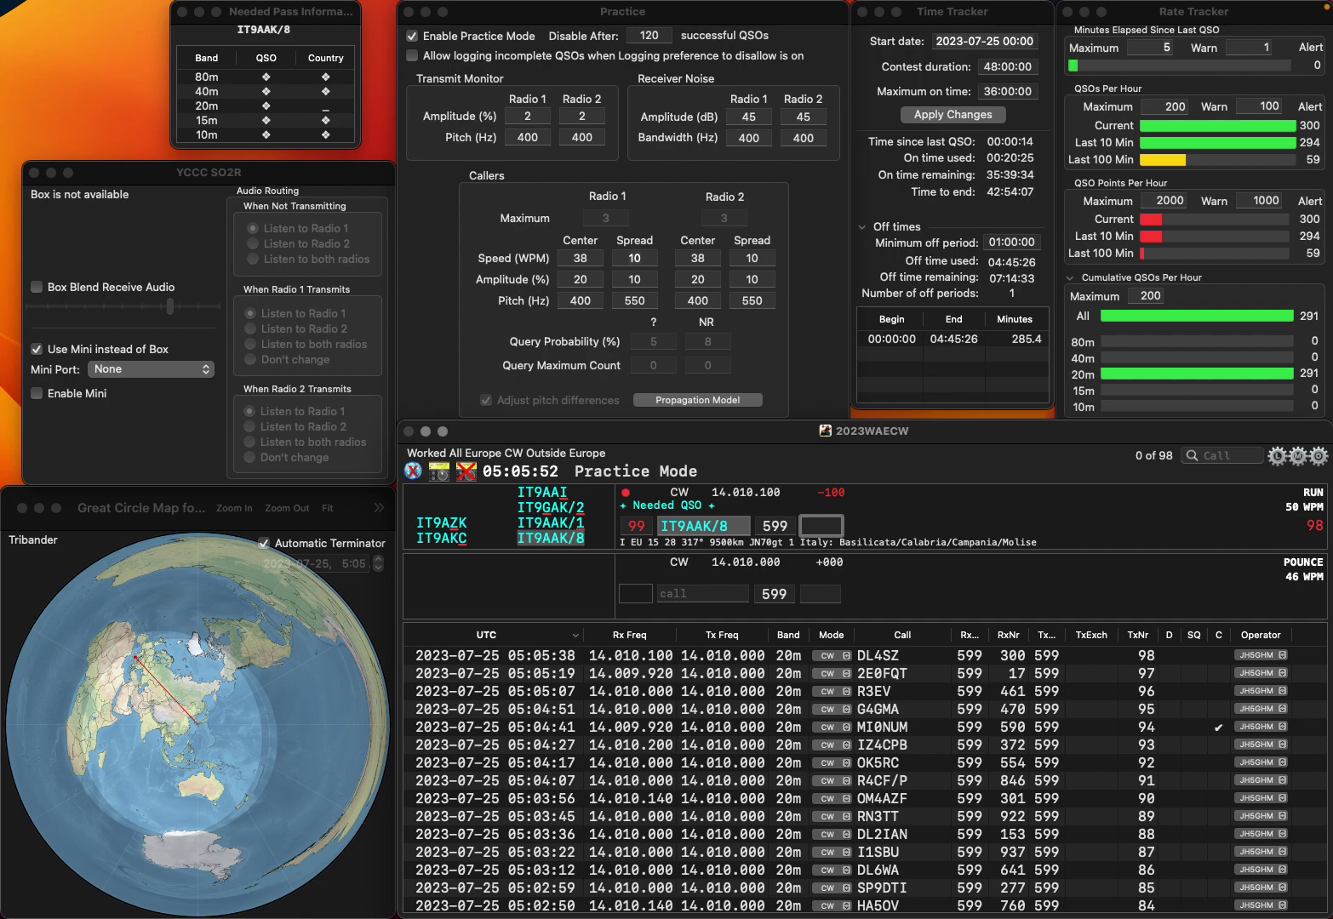
text(180)
key(Return)
text(DM4)
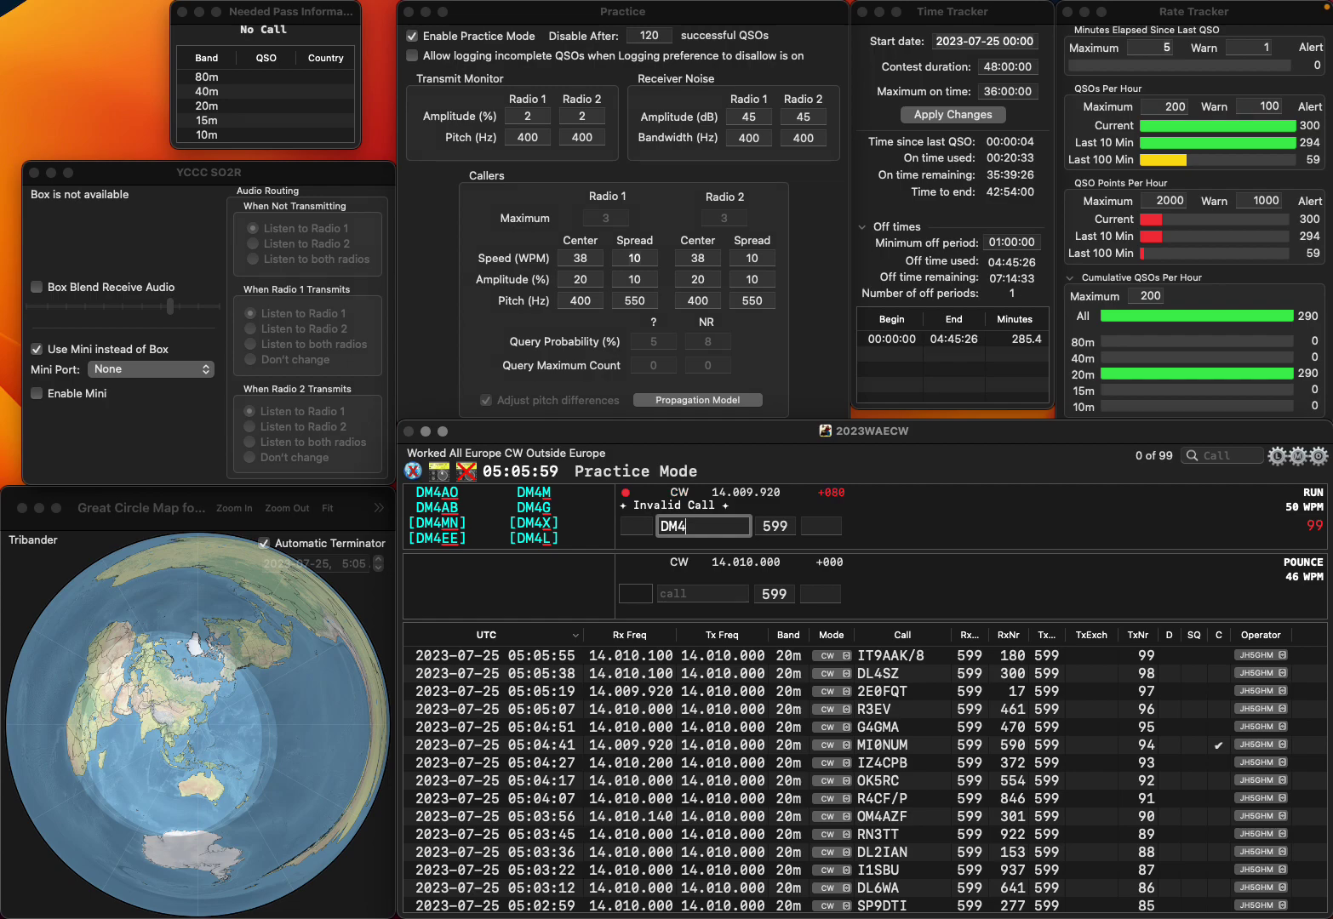
text(EAX)
key(Tab)
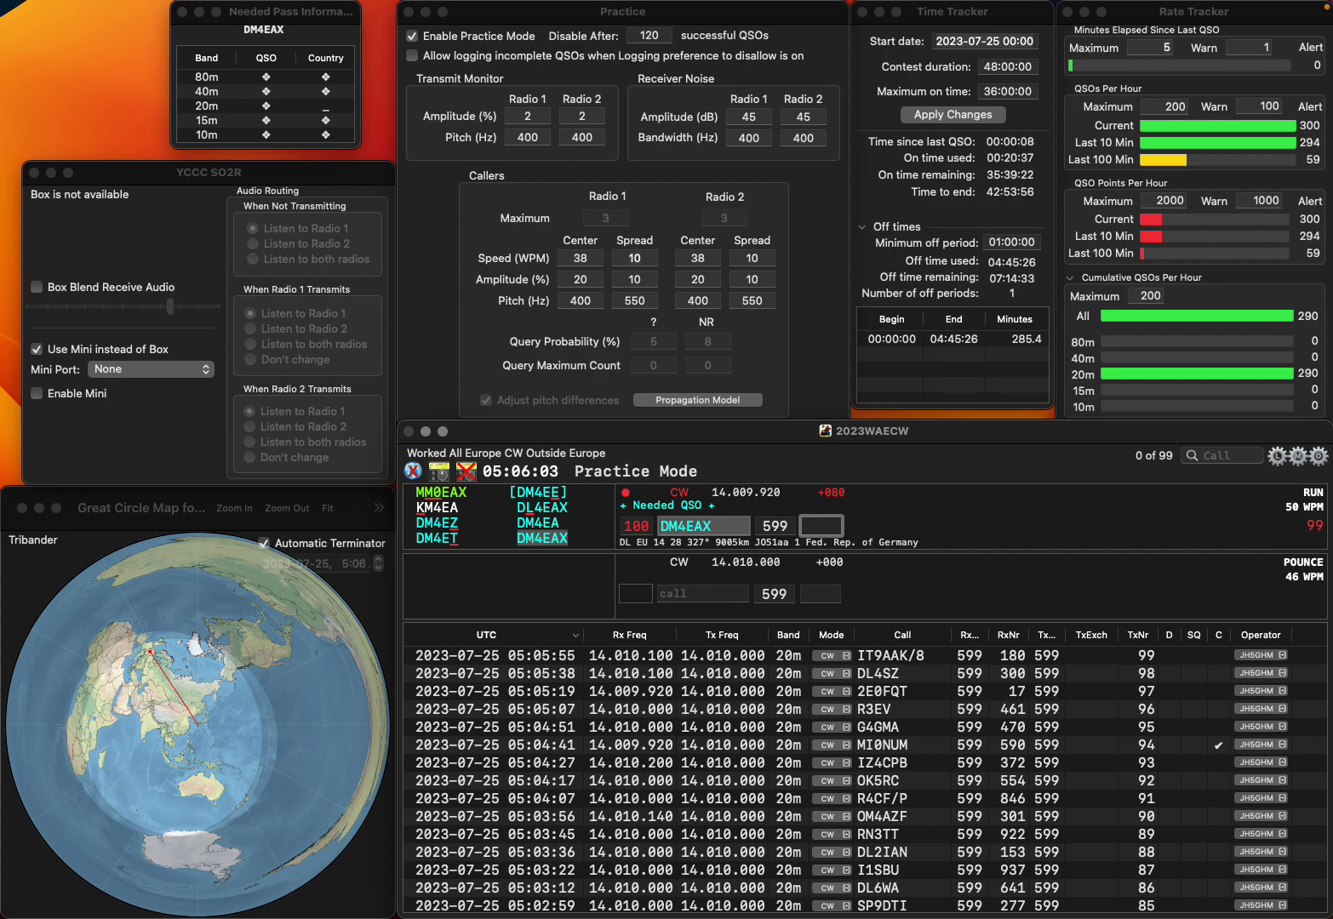
text(328)
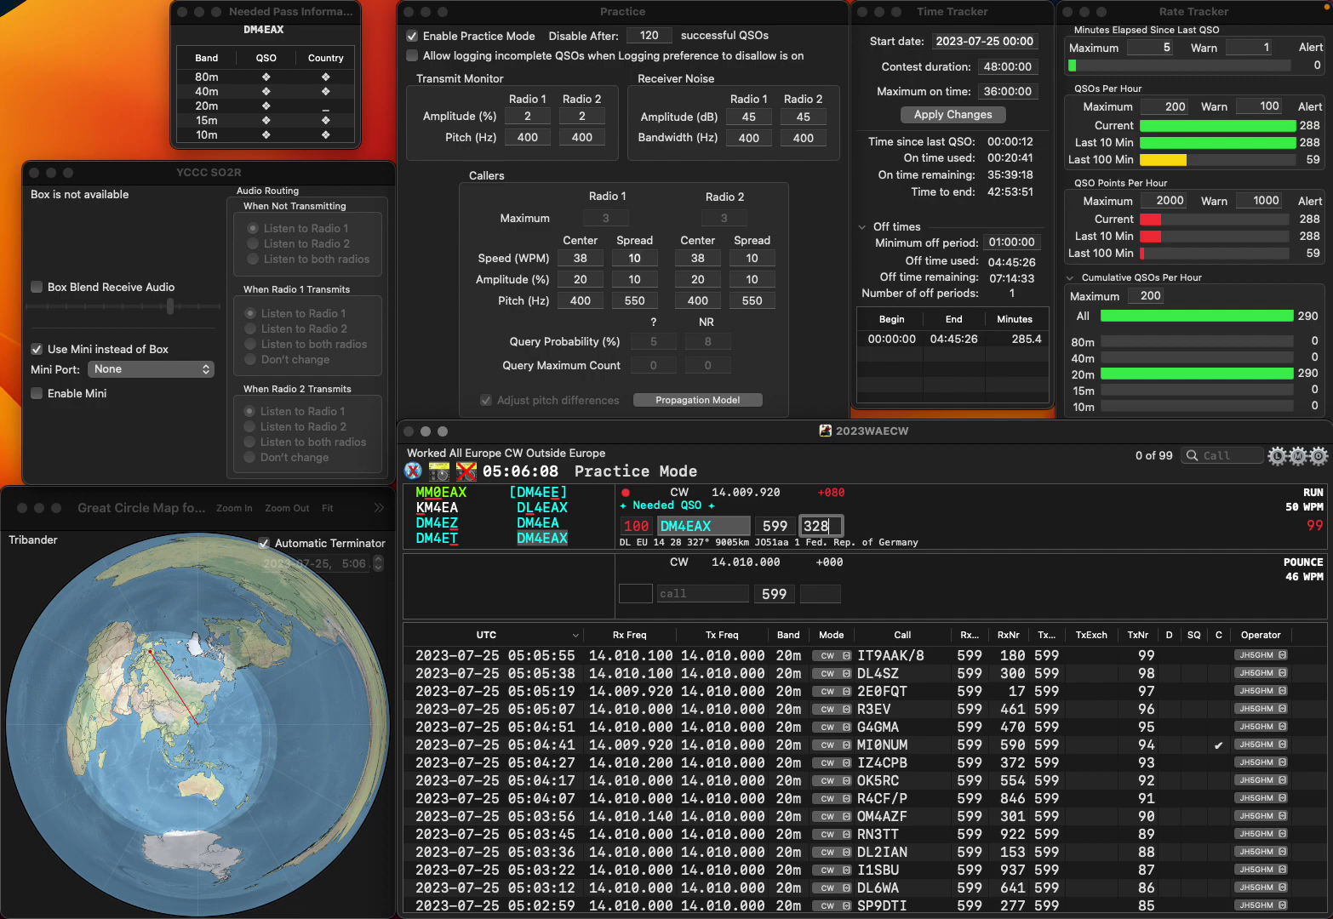
key(Return)
text(UT)
key(BackSpace)
key(BackSpace)
text(F)
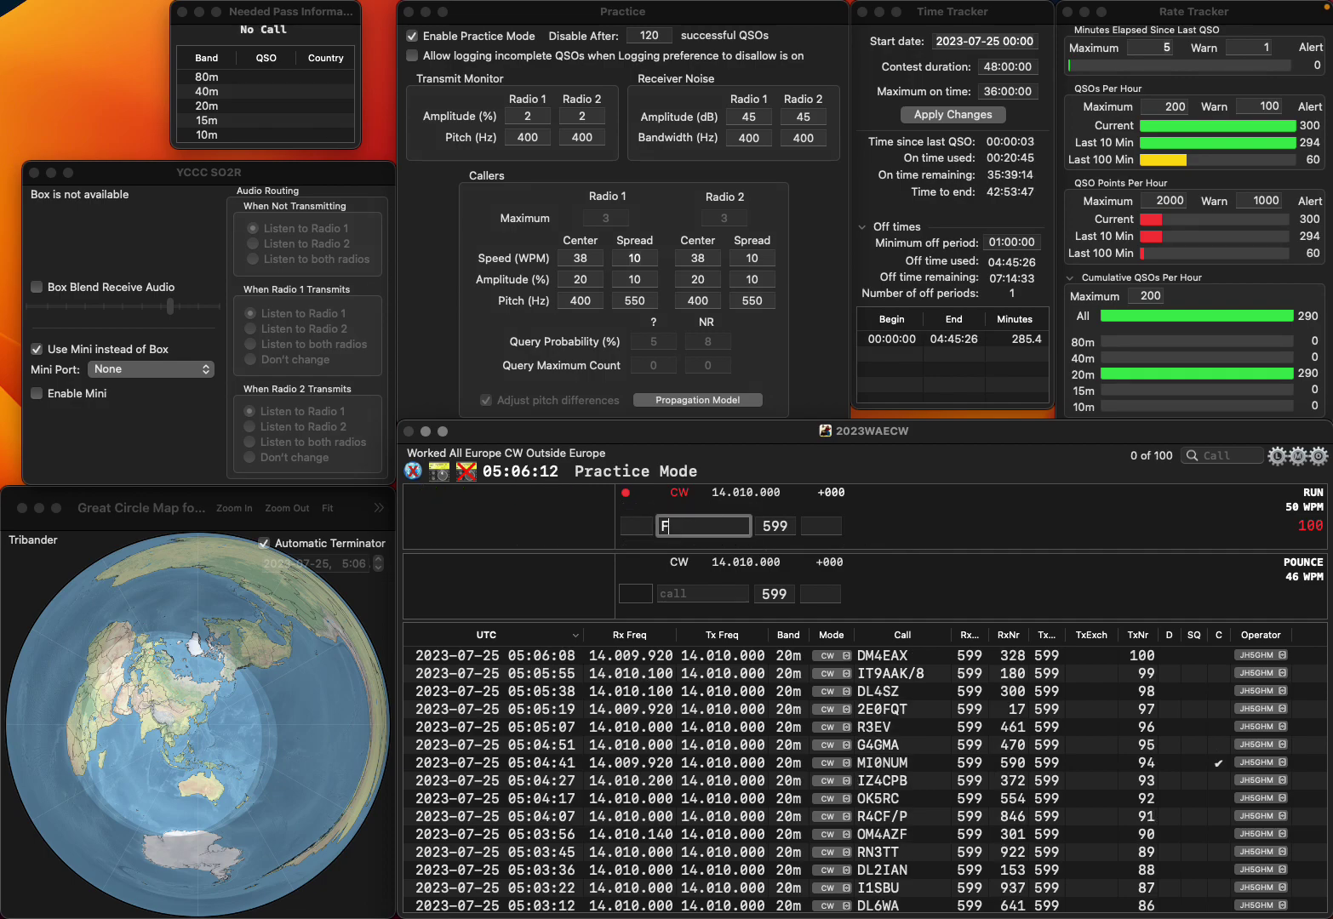
key(Left)
text(UV3Q)
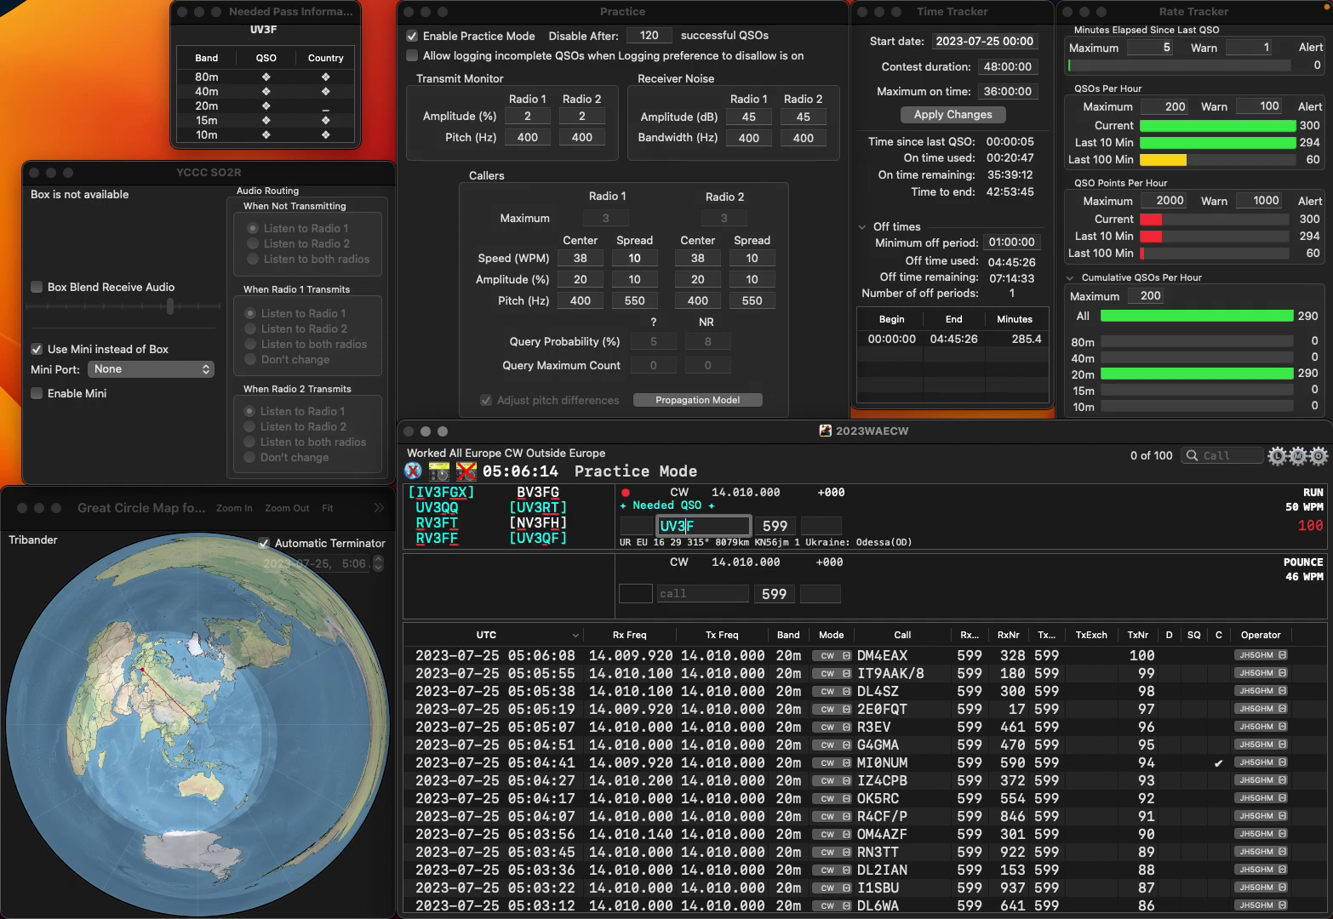
click(822, 525)
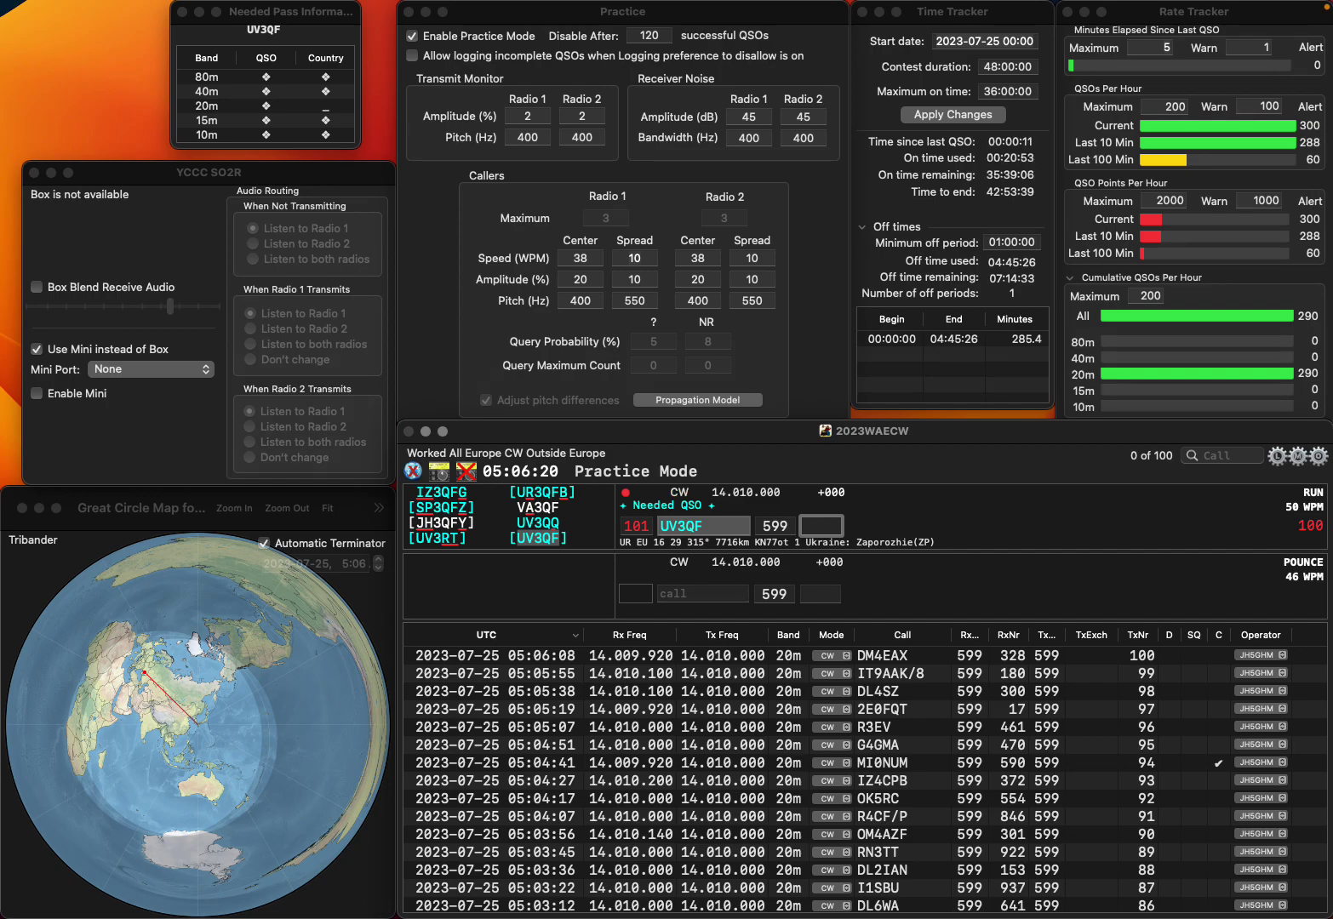
text(713)
key(Return)
text(RG3G)
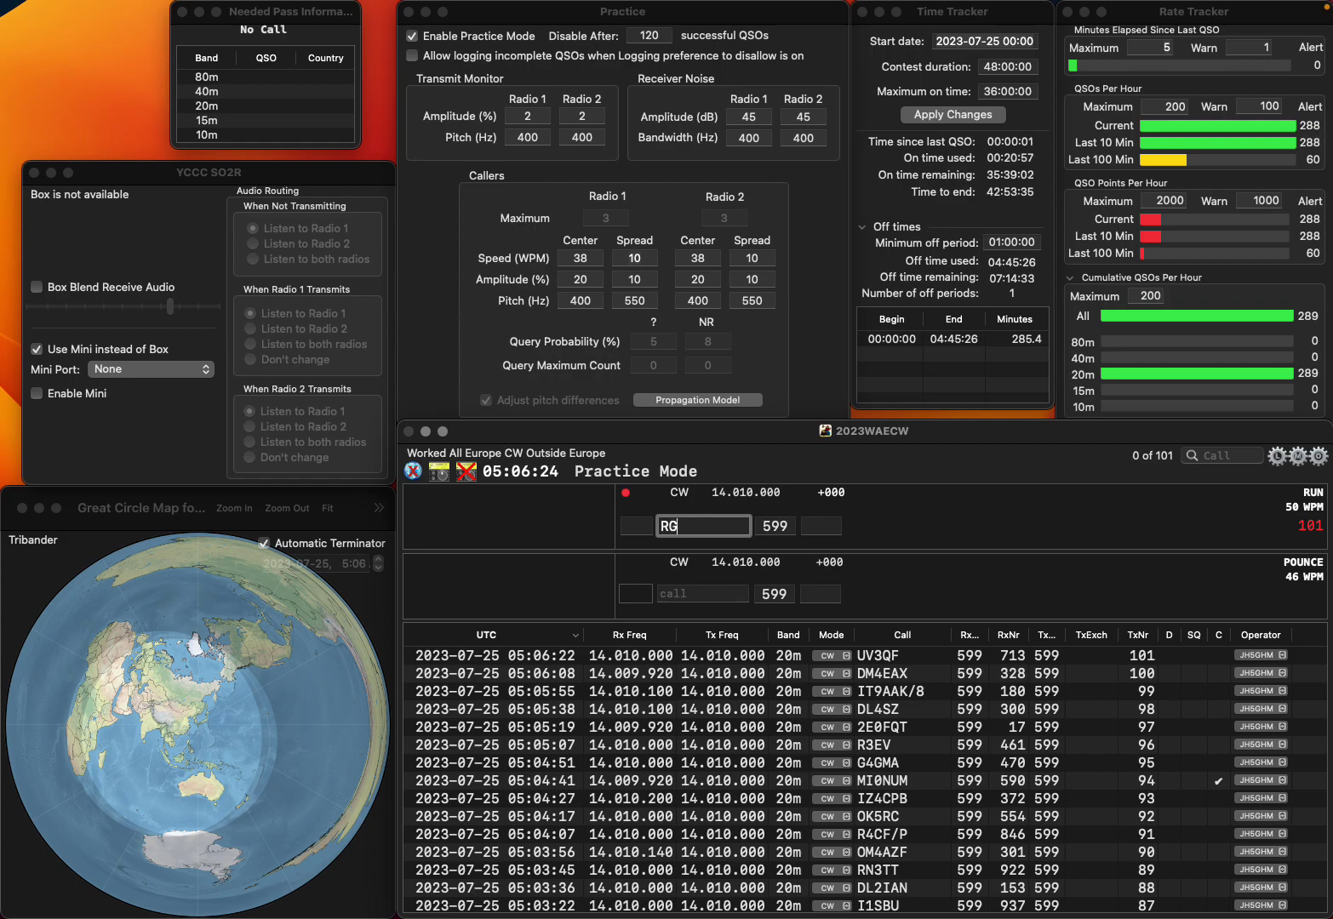
click(821, 525)
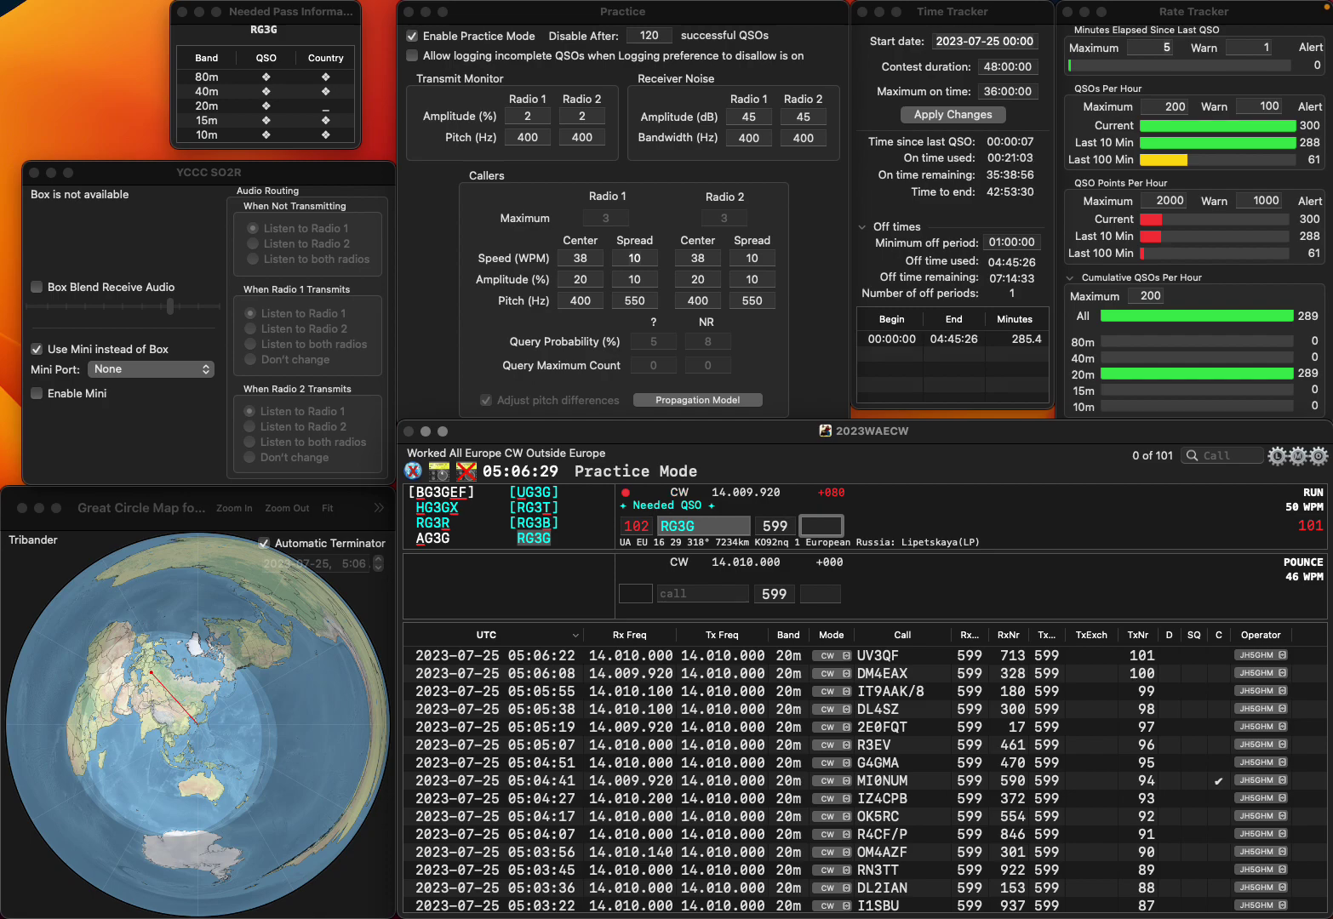
text(184)
key(Return)
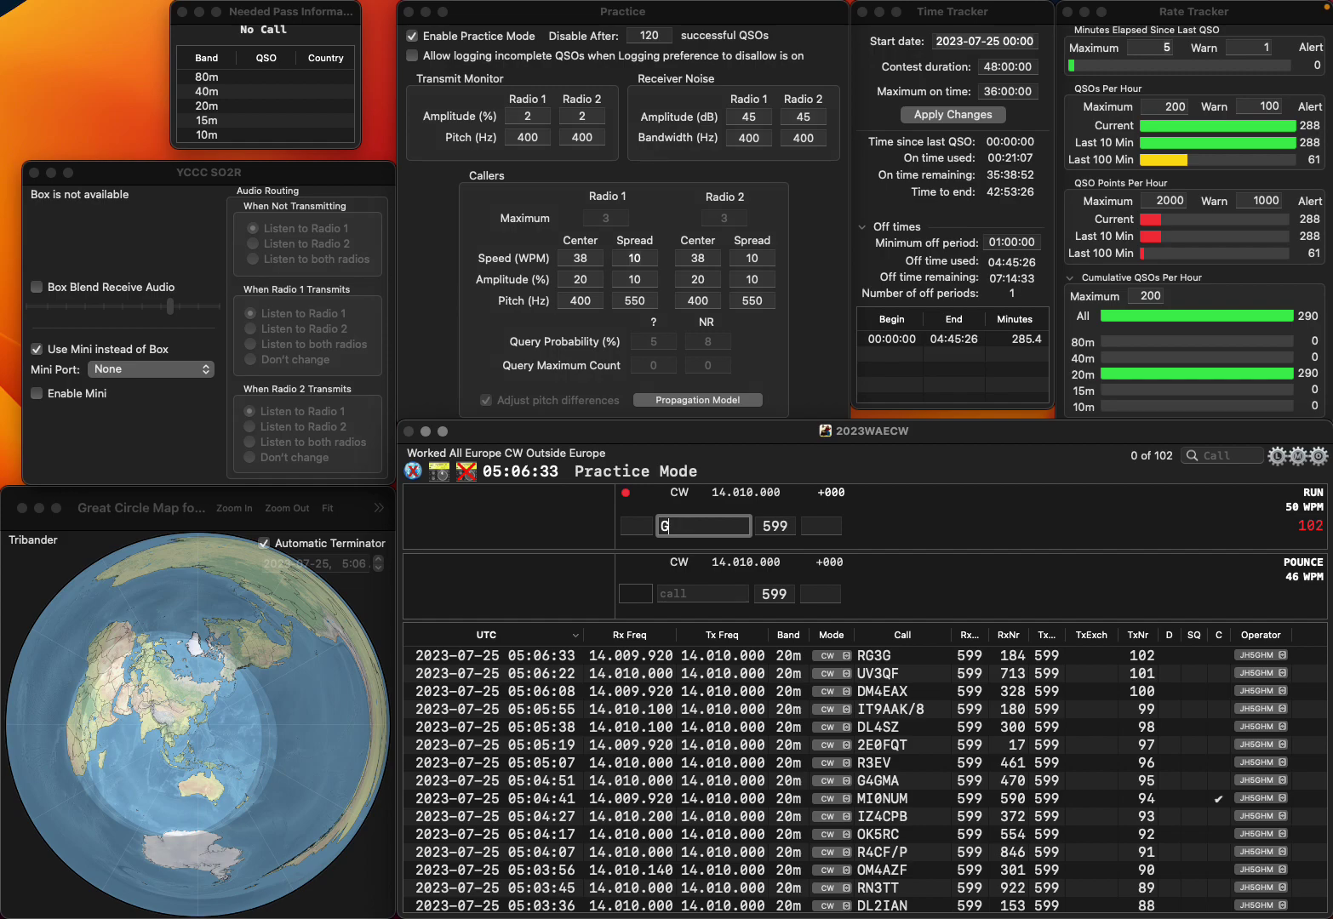
text(GMY)
click(669, 526)
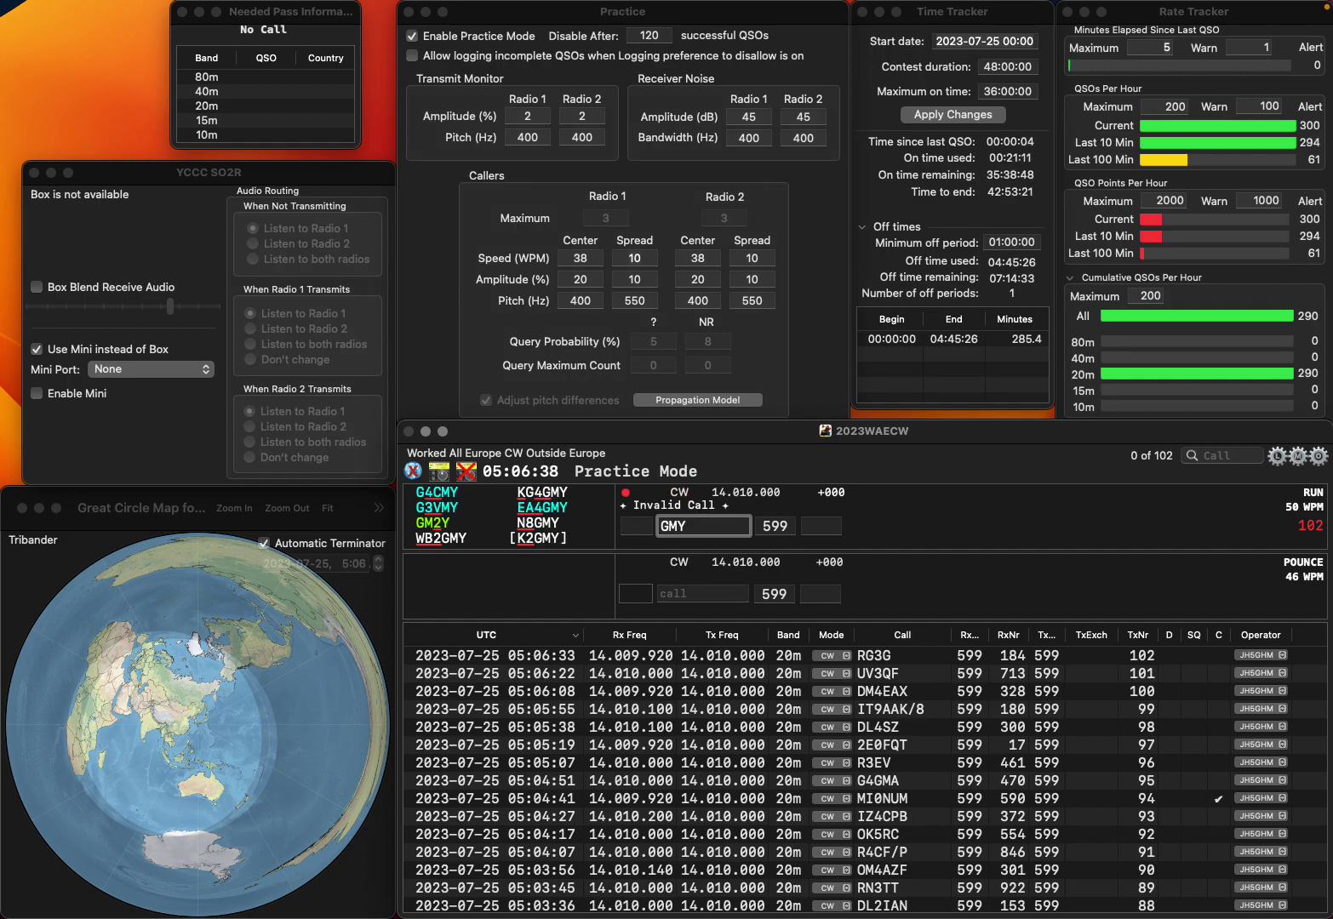
text(6M)
key(Right)
text(H)
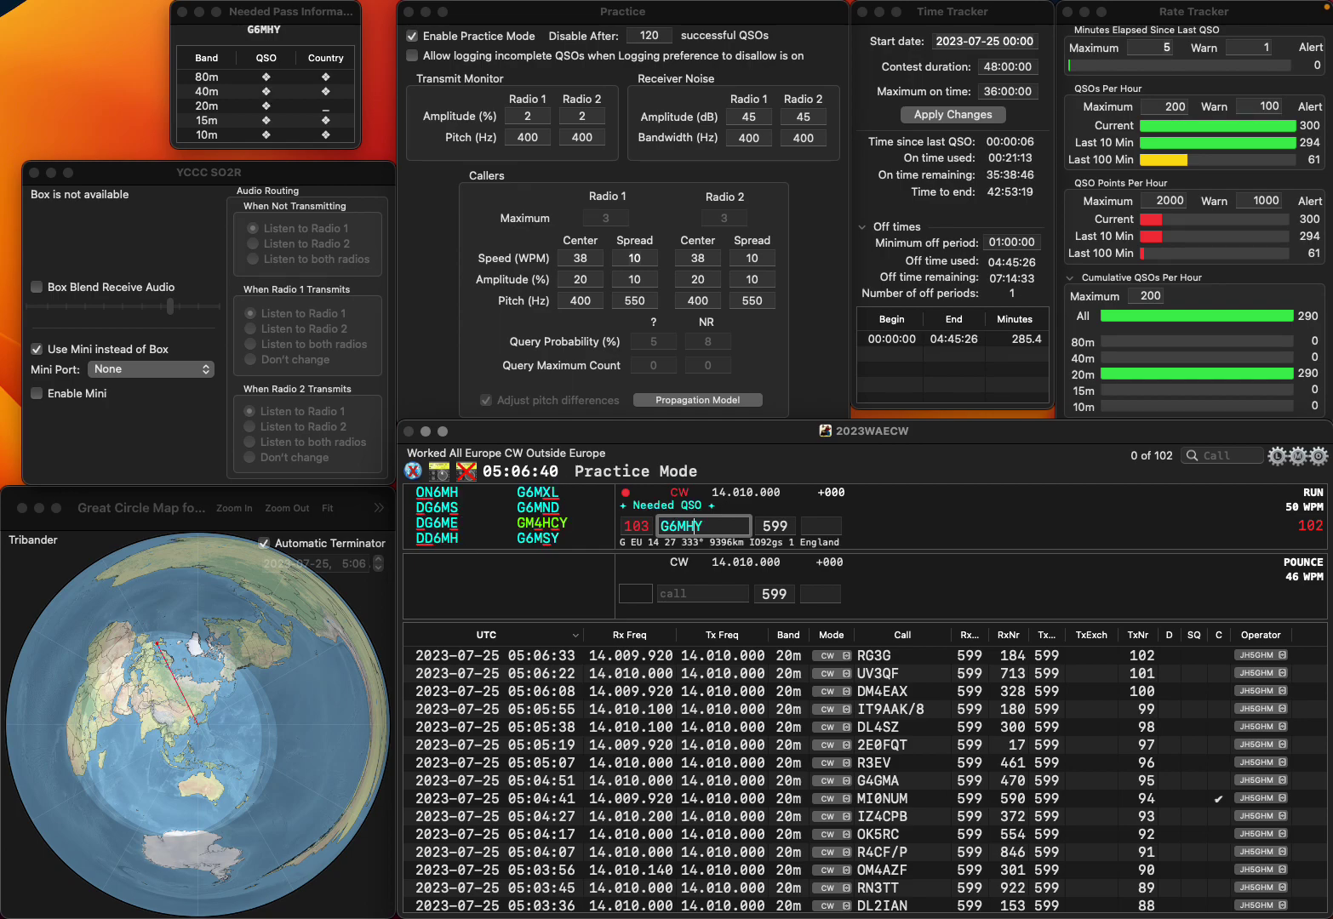
key(BackSpace)
text(S)
key(space)
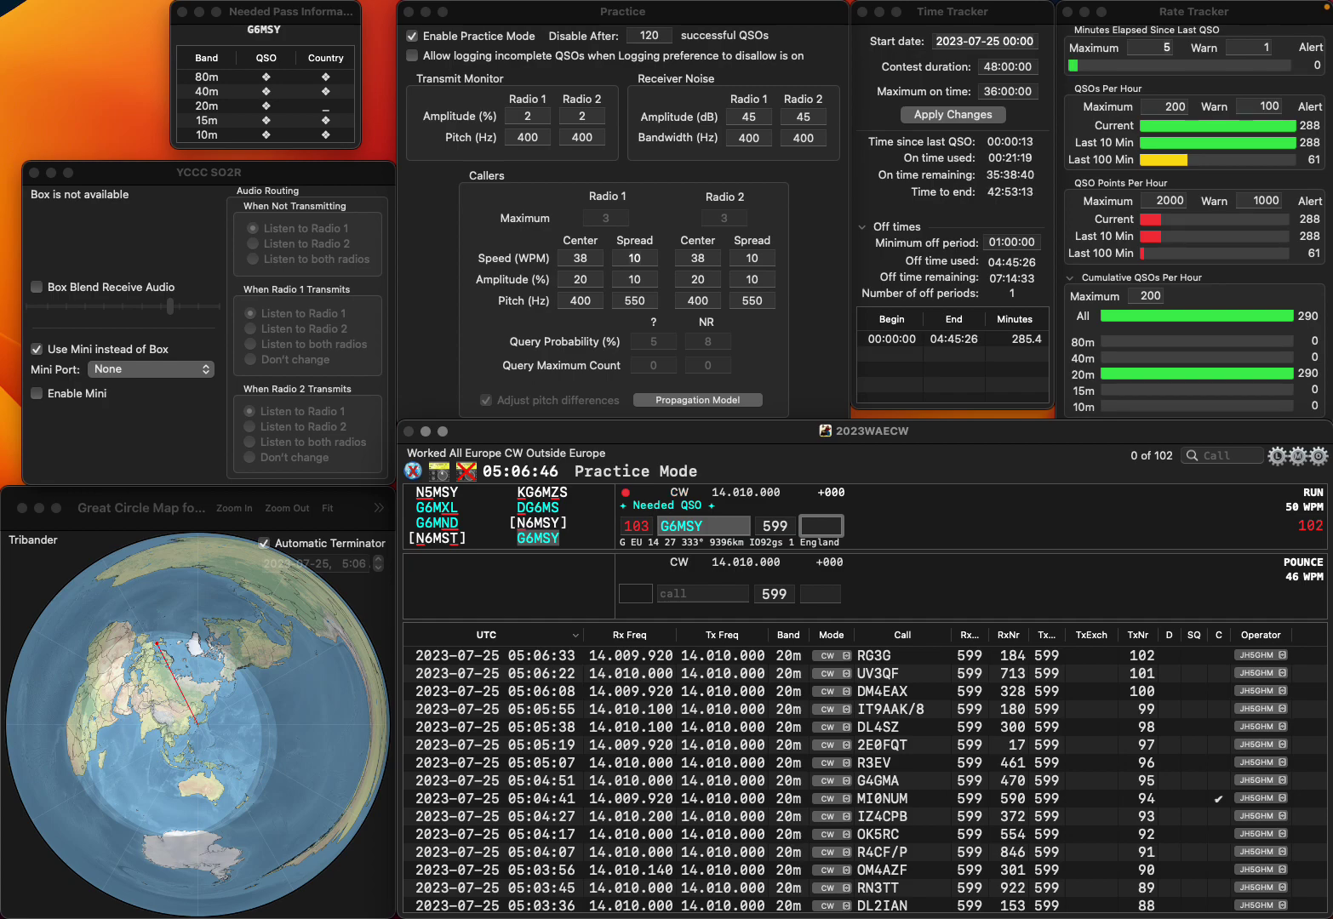
text(56)
key(Return)
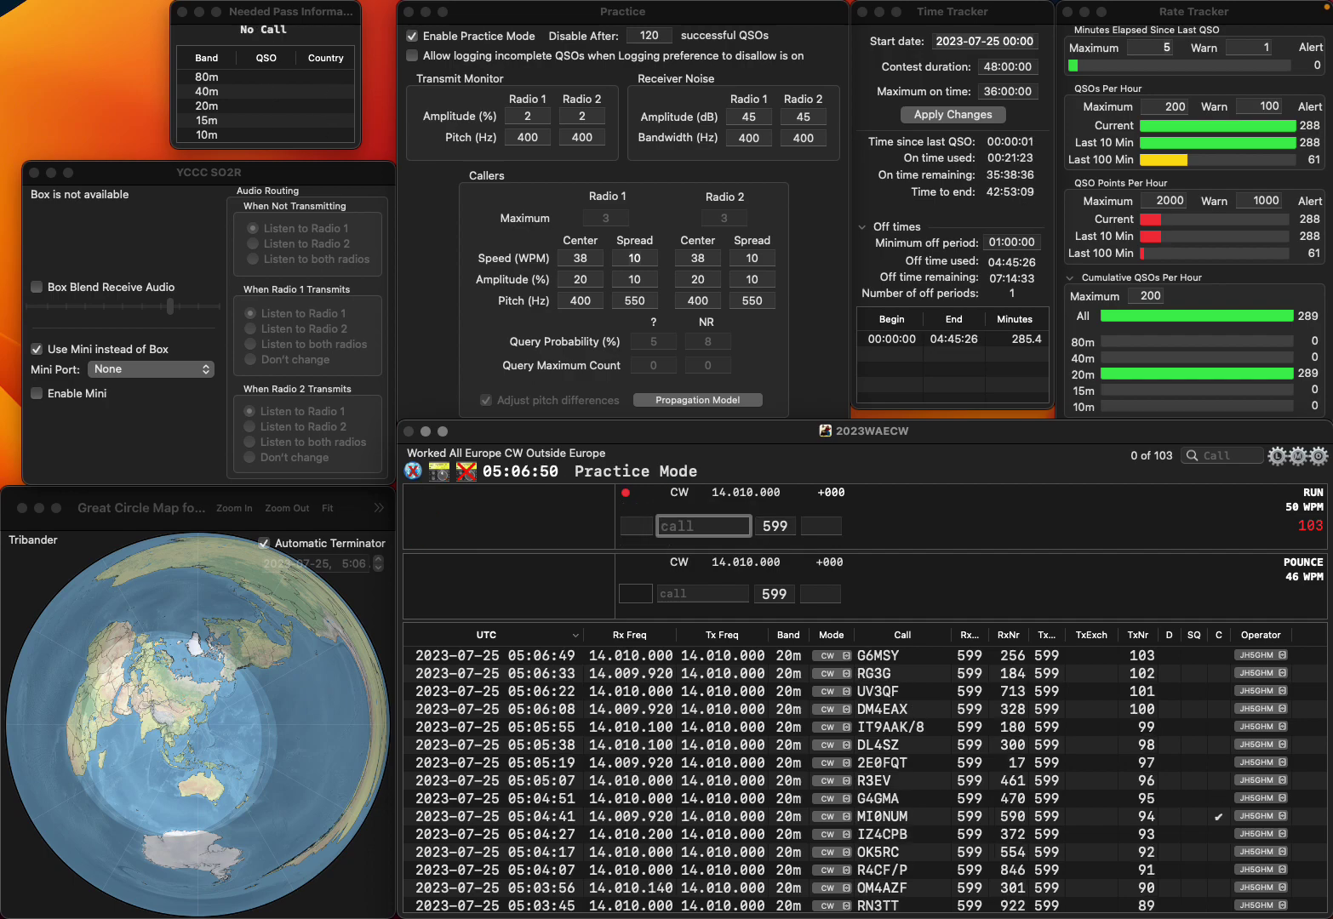
text(B)
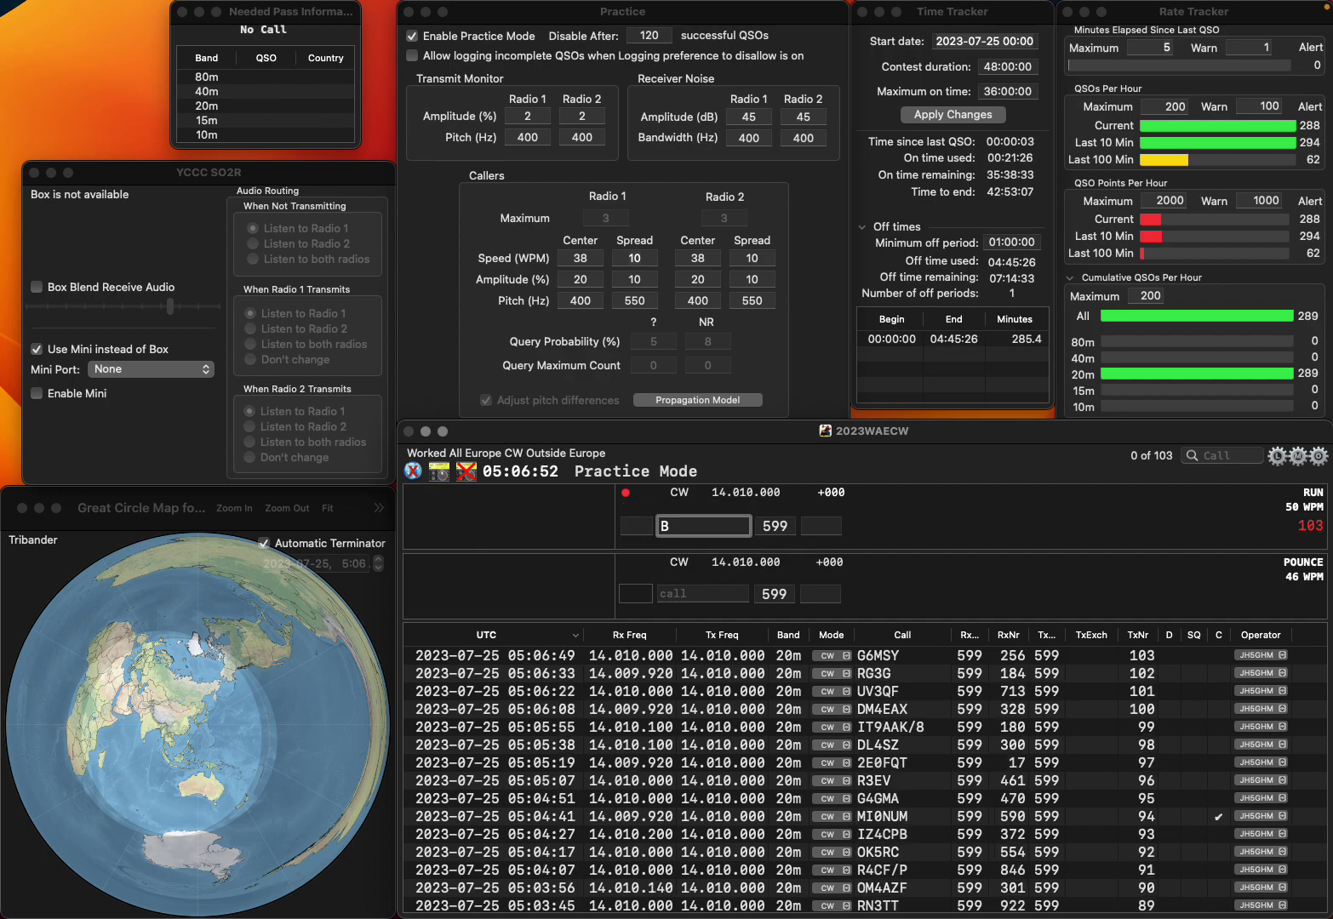
key(BackSpace)
text(WBS)
key(Home)
text(UA4)
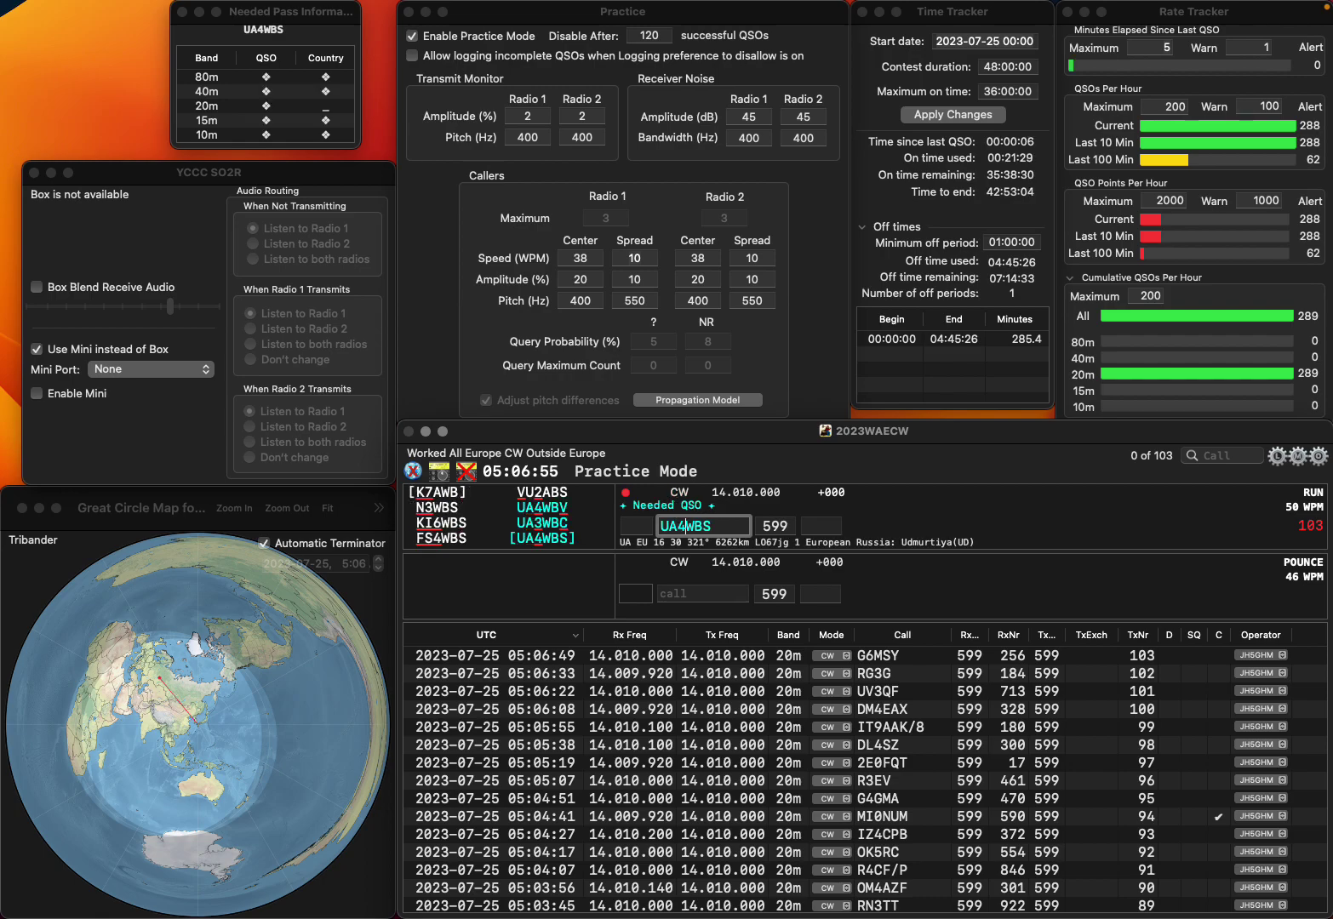
key(Return)
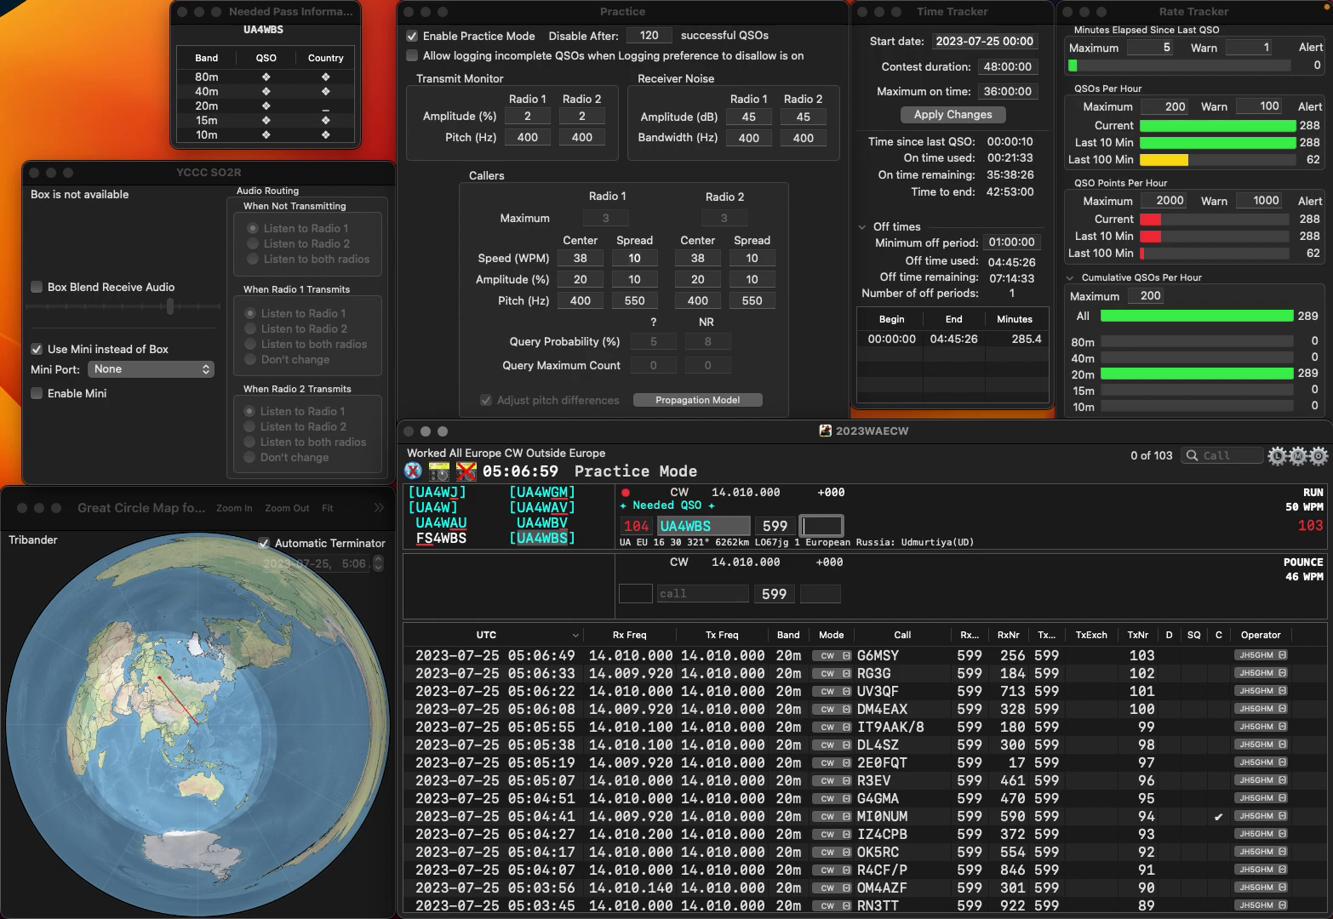
text(107)
key(Return)
text(EA4GD)
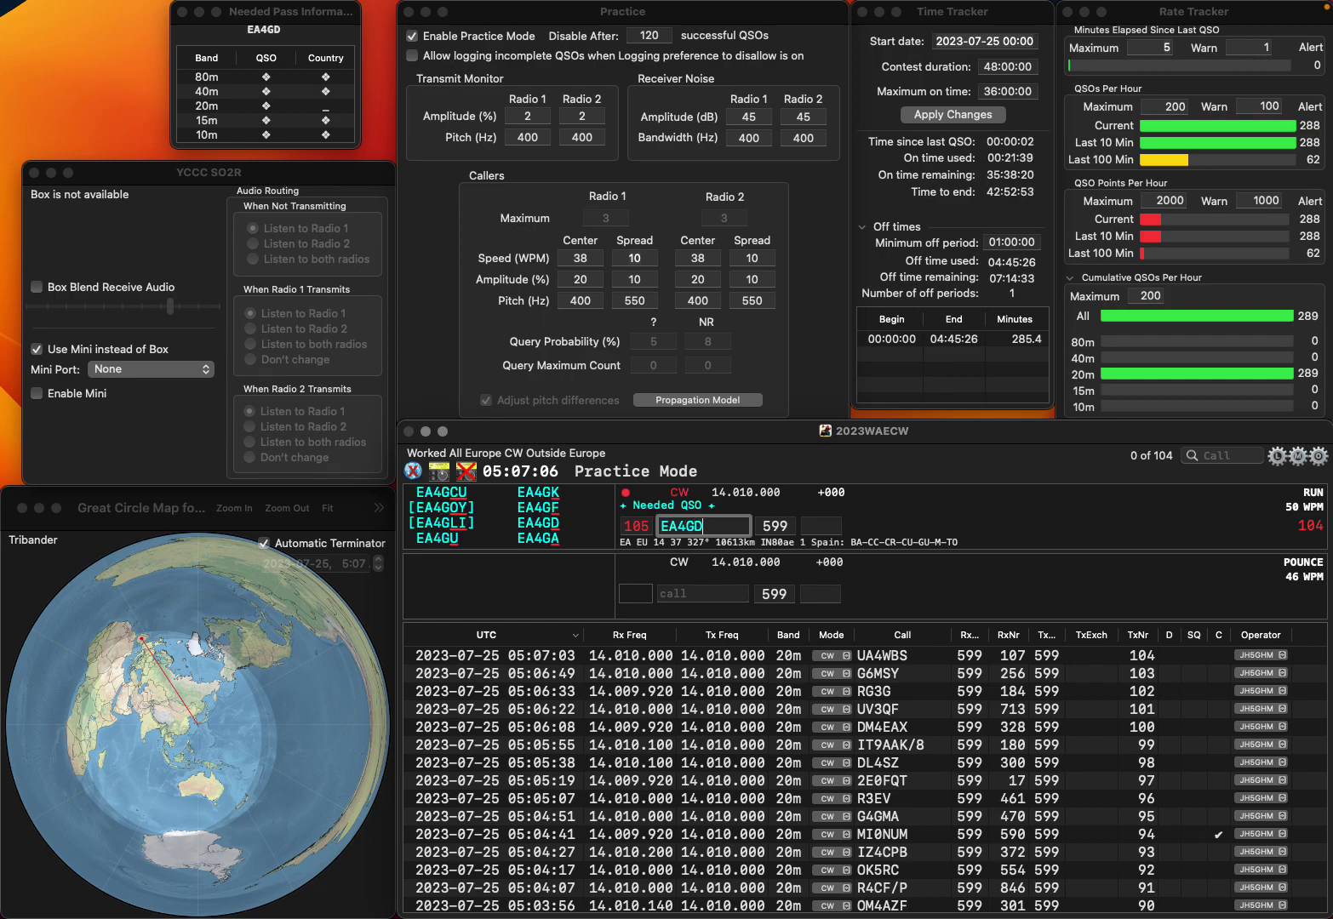
key(Return)
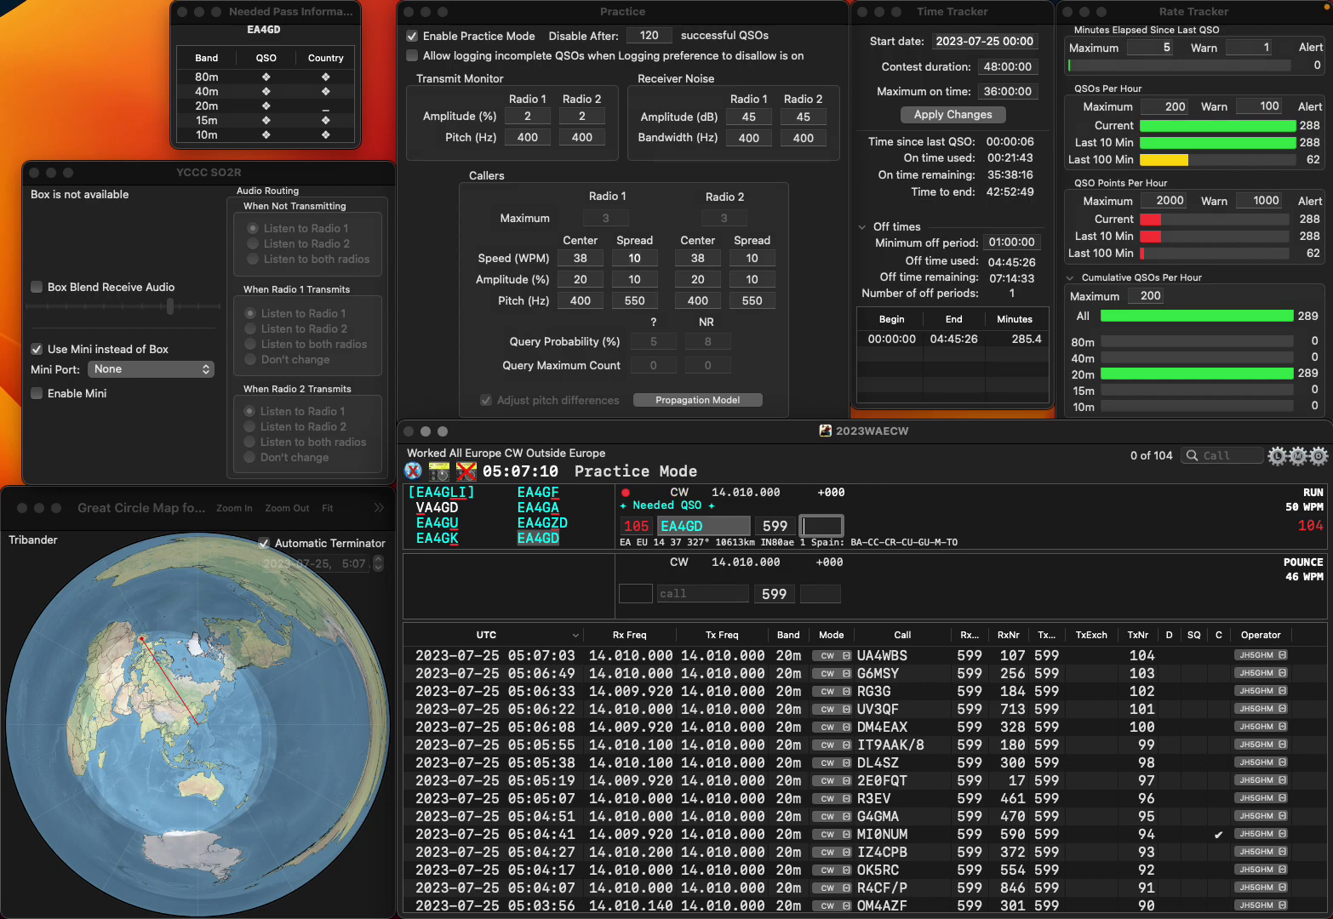
text(458)
key(Return)
text(IRE)
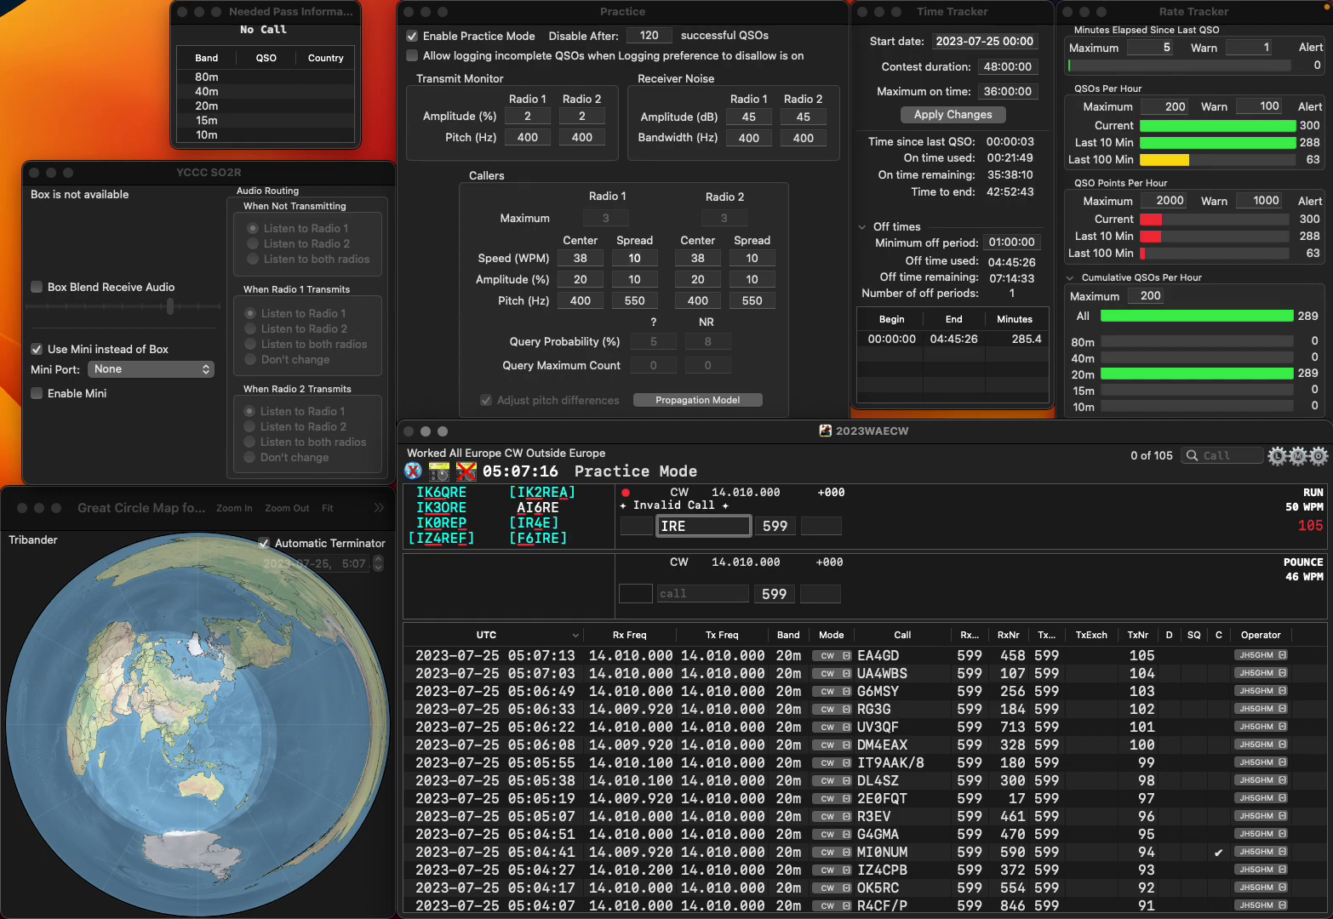
text(4)
key(Return)
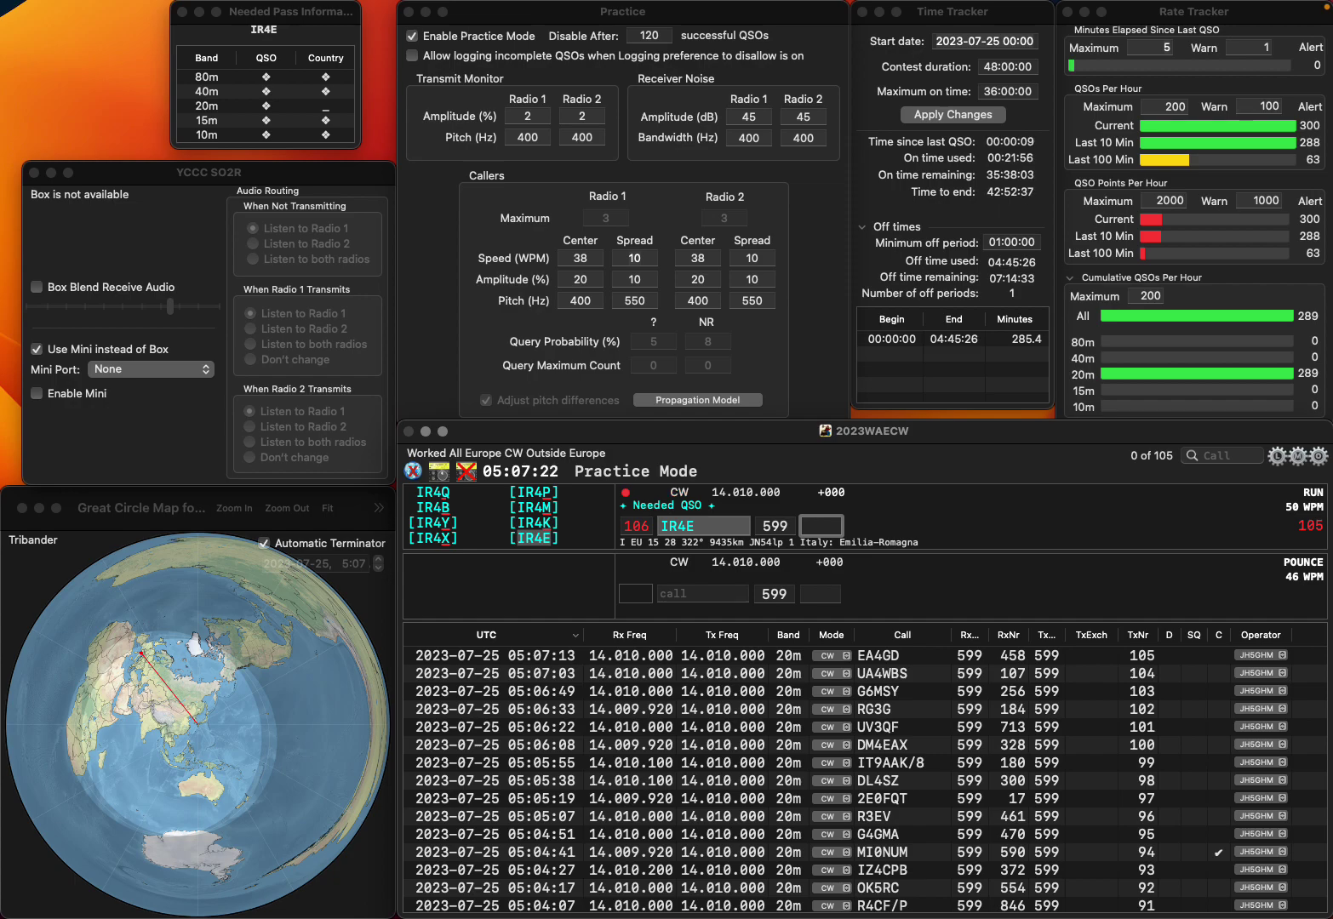
text(963)
key(Return)
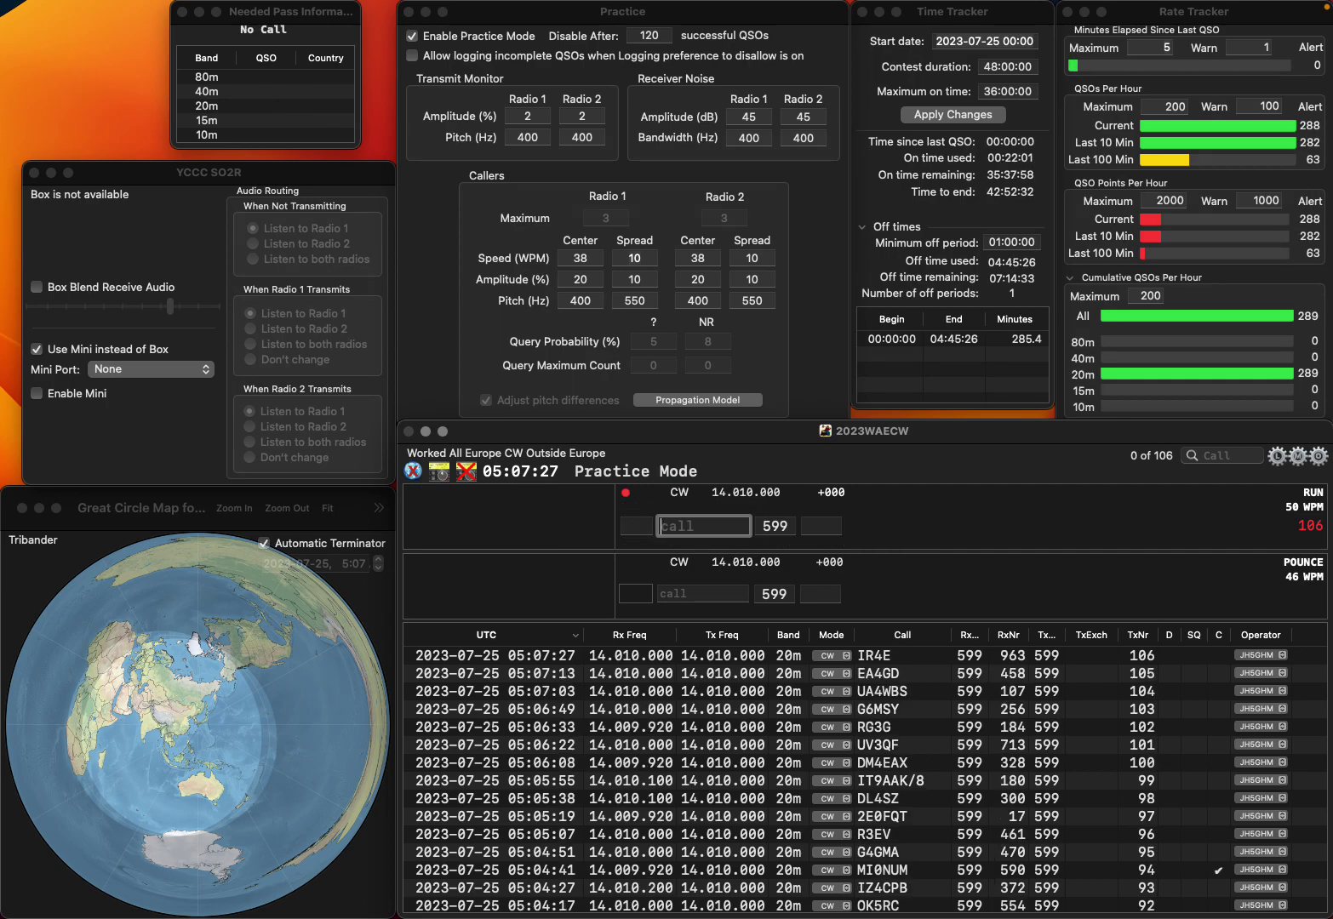
Answer caller OH7JR on the run radio, completing the partly copied call sign, and log the contact with received number 934
text(OJR)
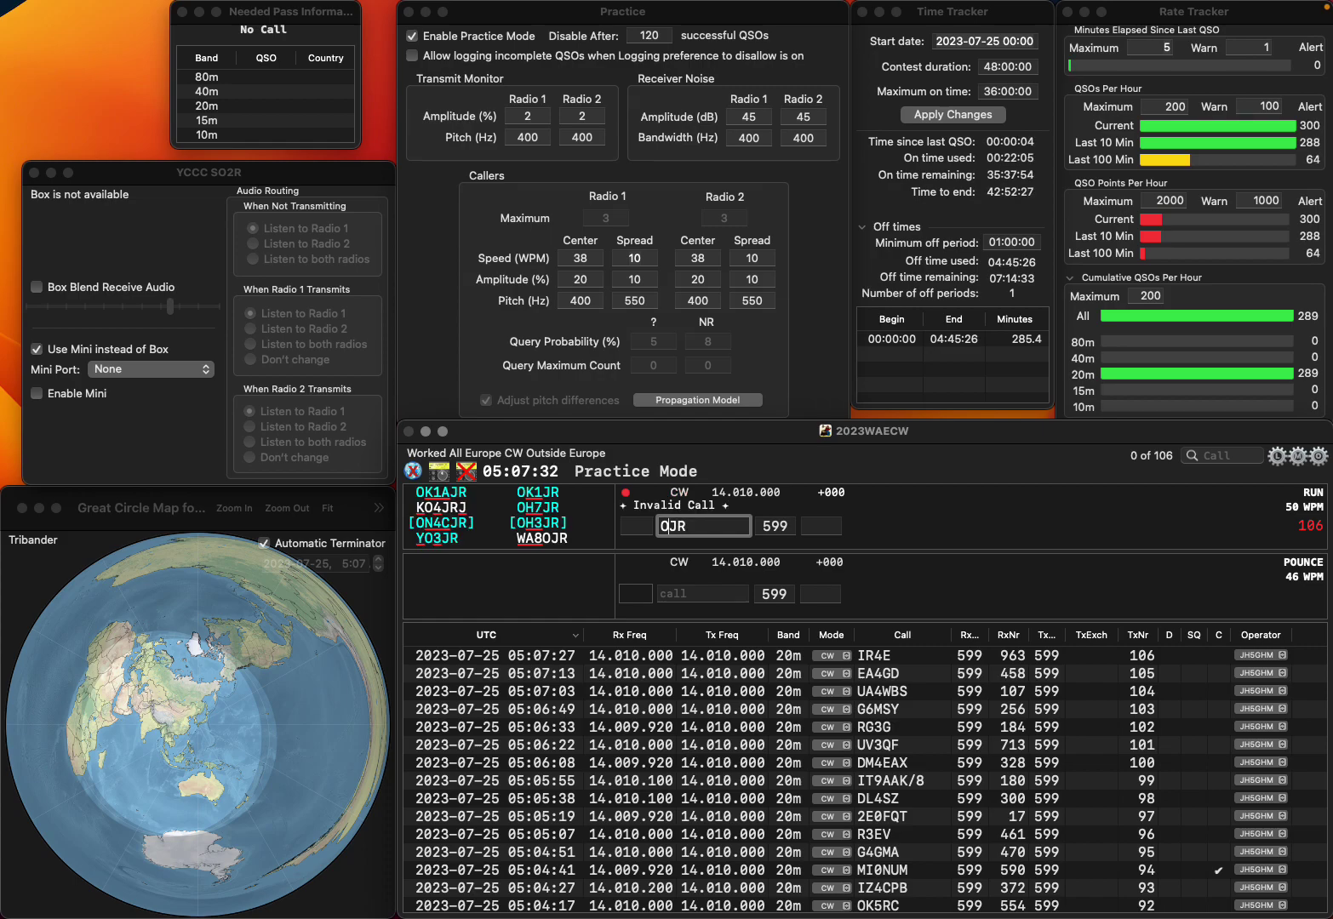
text(H7)
key(Return)
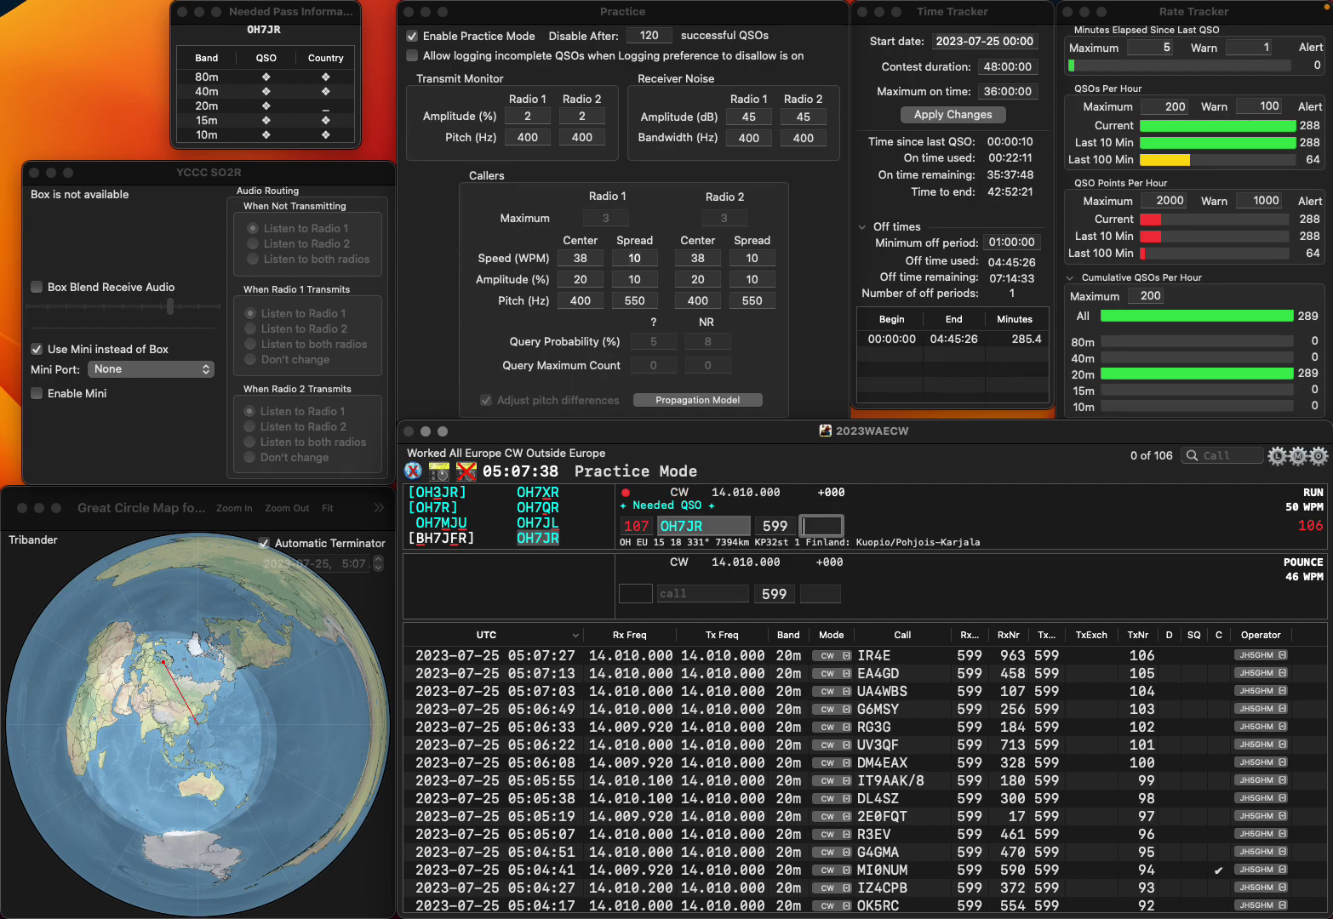
text(934)
key(Return)
text(R3LB)
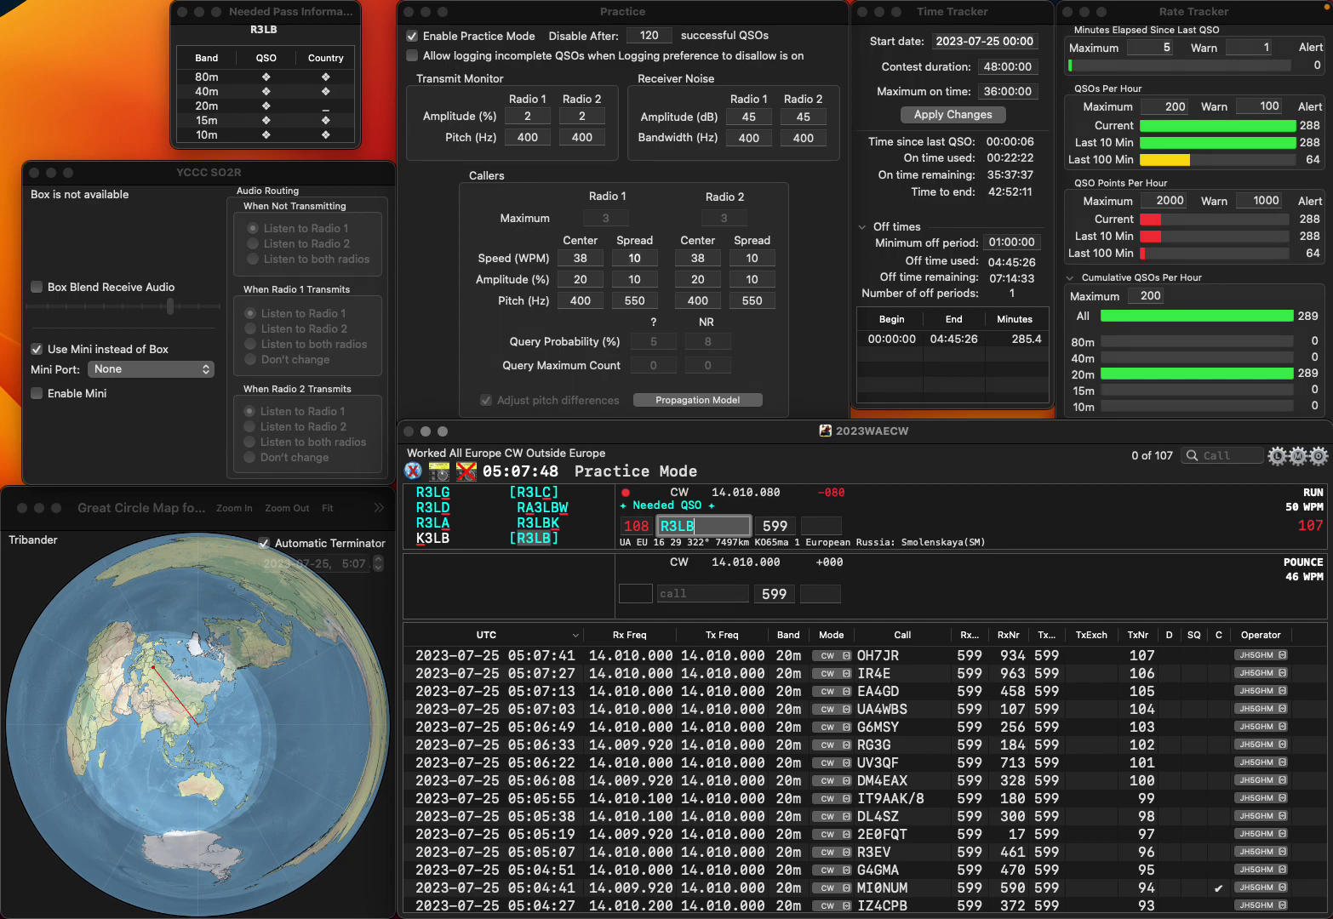
key(Tab)
text(3)
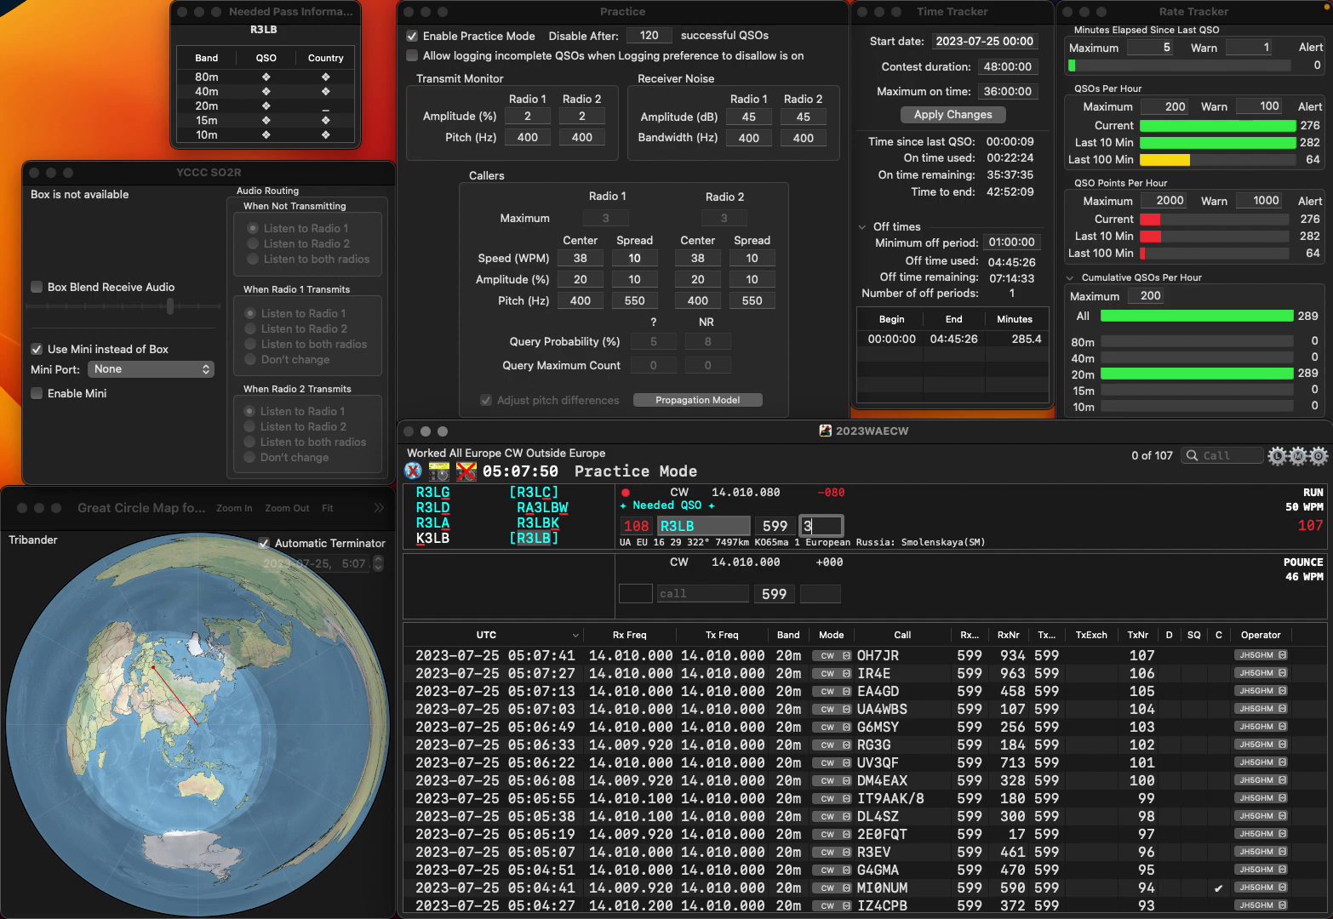
text(38)
key(Return)
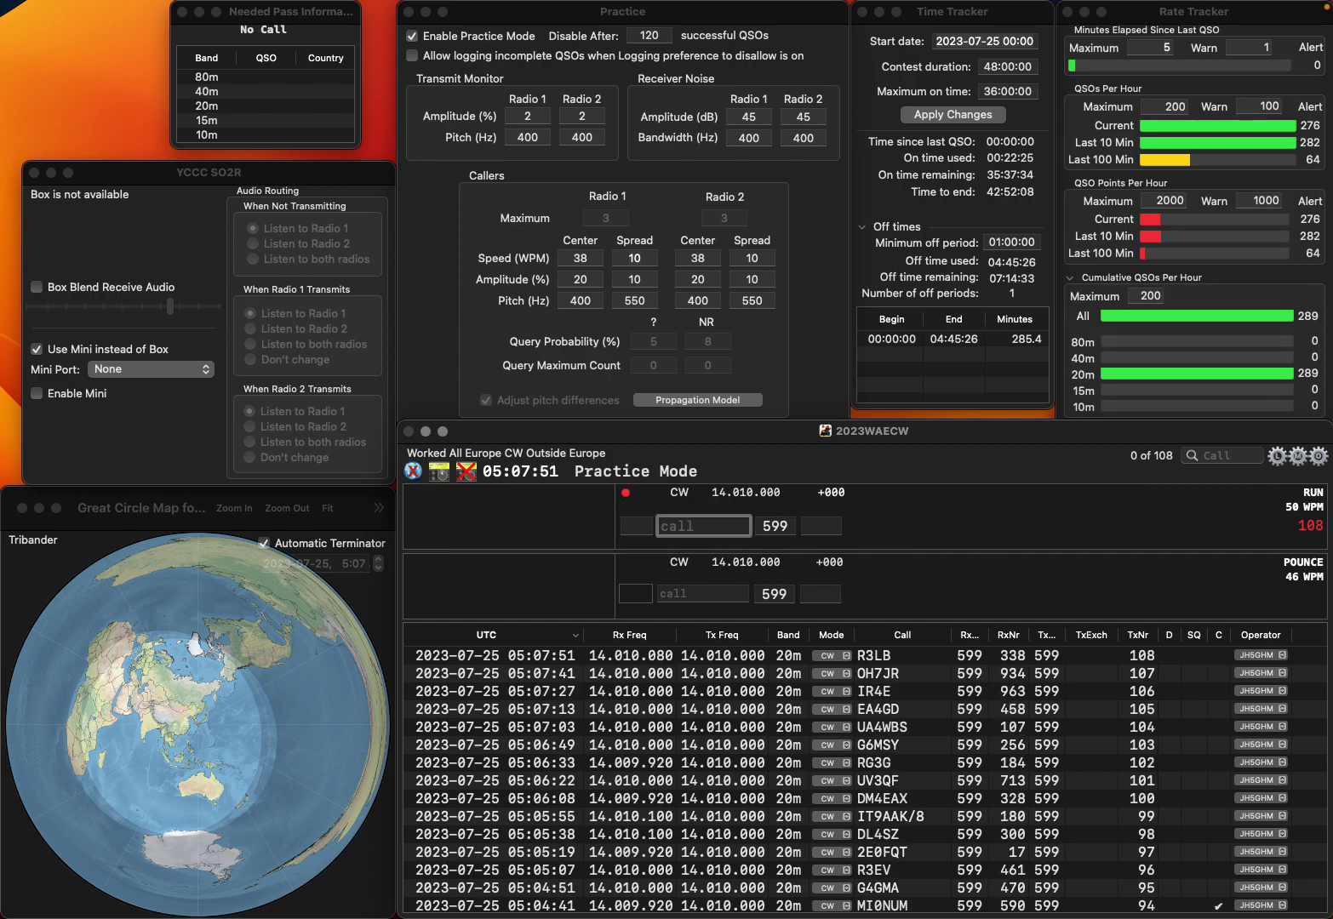
Answer caller EI5KF on the run radio and log the contact with received number 717
text(EI5KF)
key(Return)
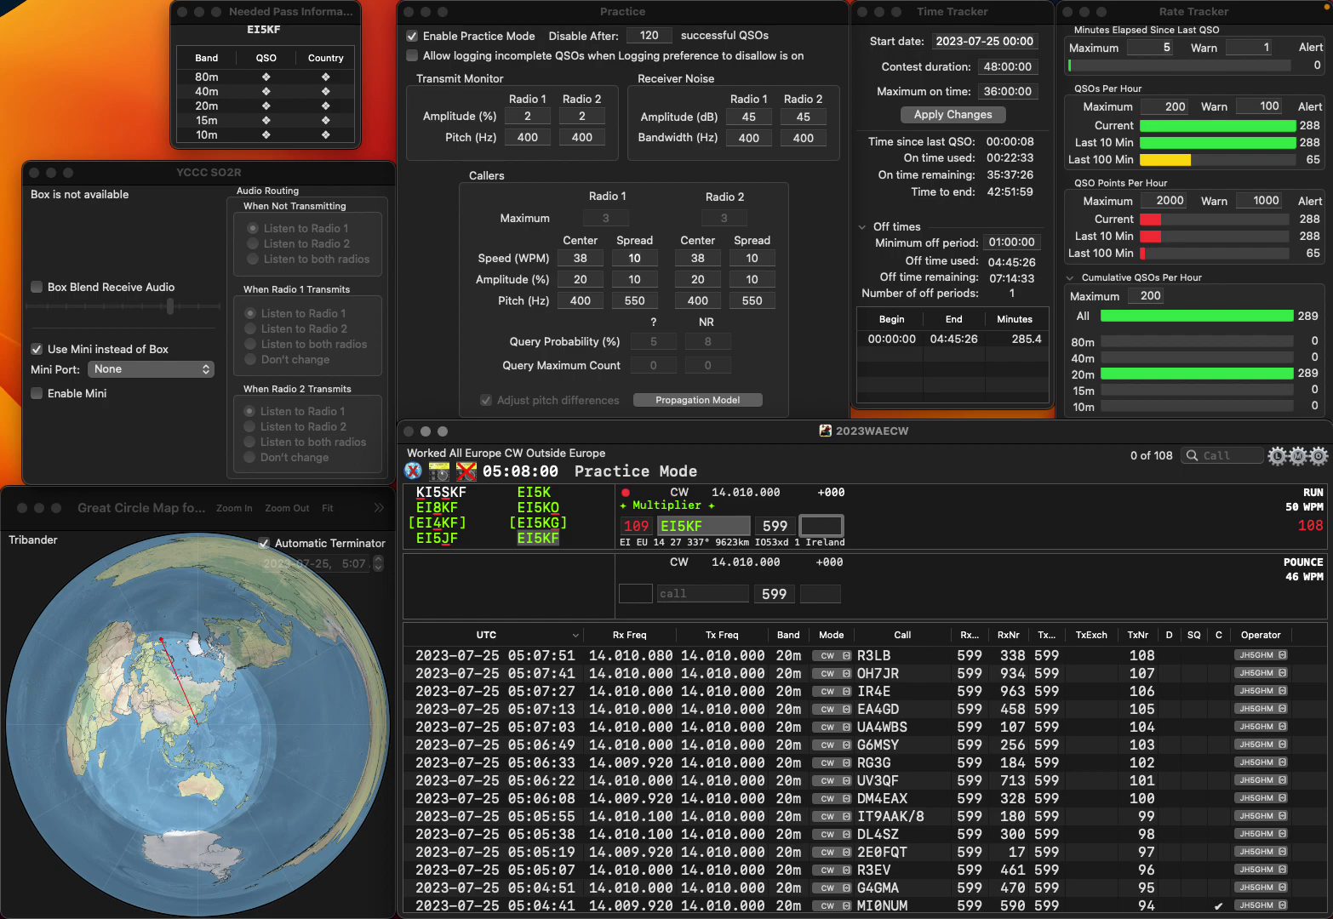
text(717)
key(Return)
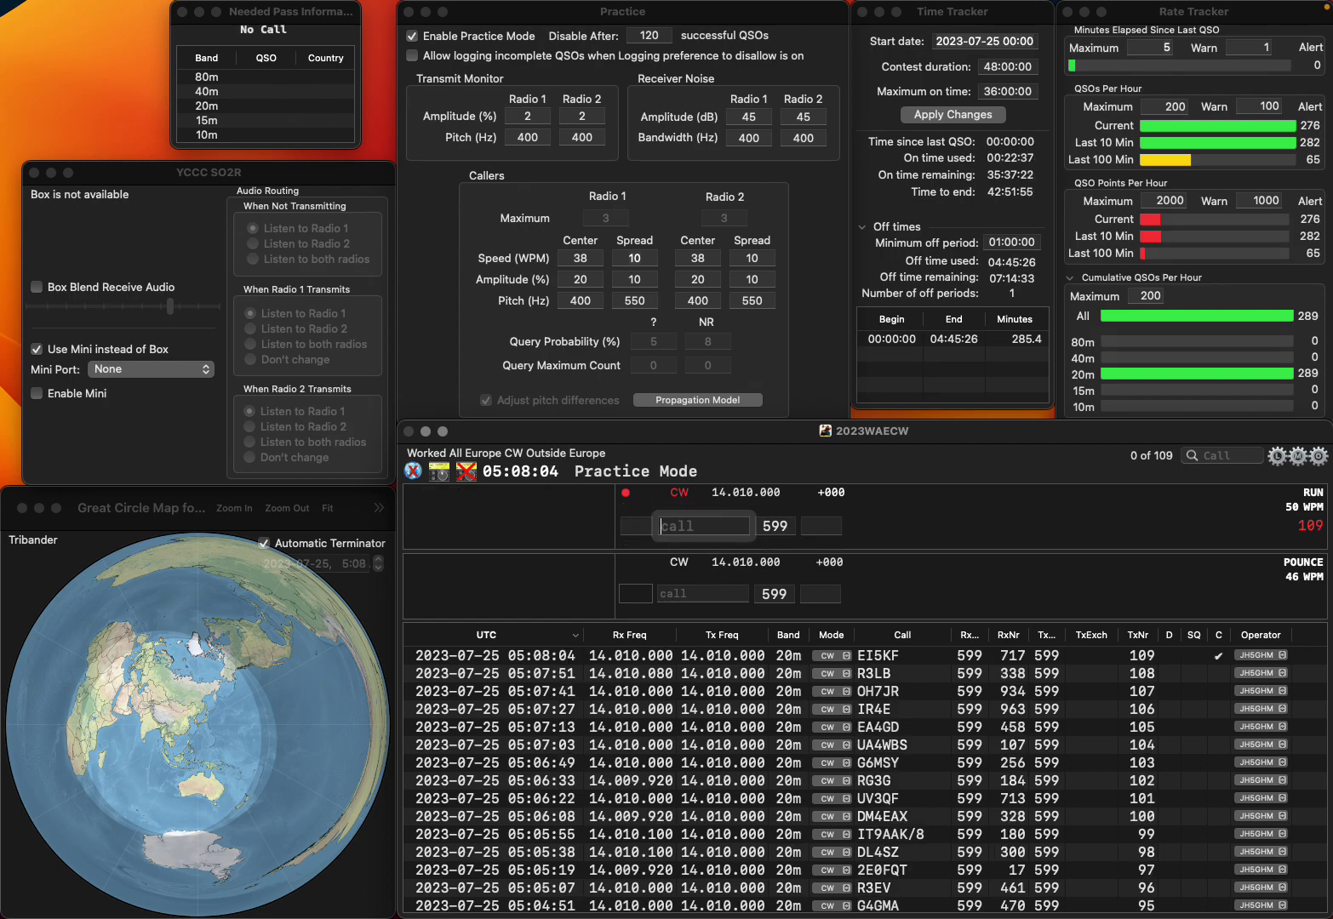
Answer caller PD3AHW on the run radio, correcting the last letters of the call sign, and log the contact with received number 309
text(PD3ASW)
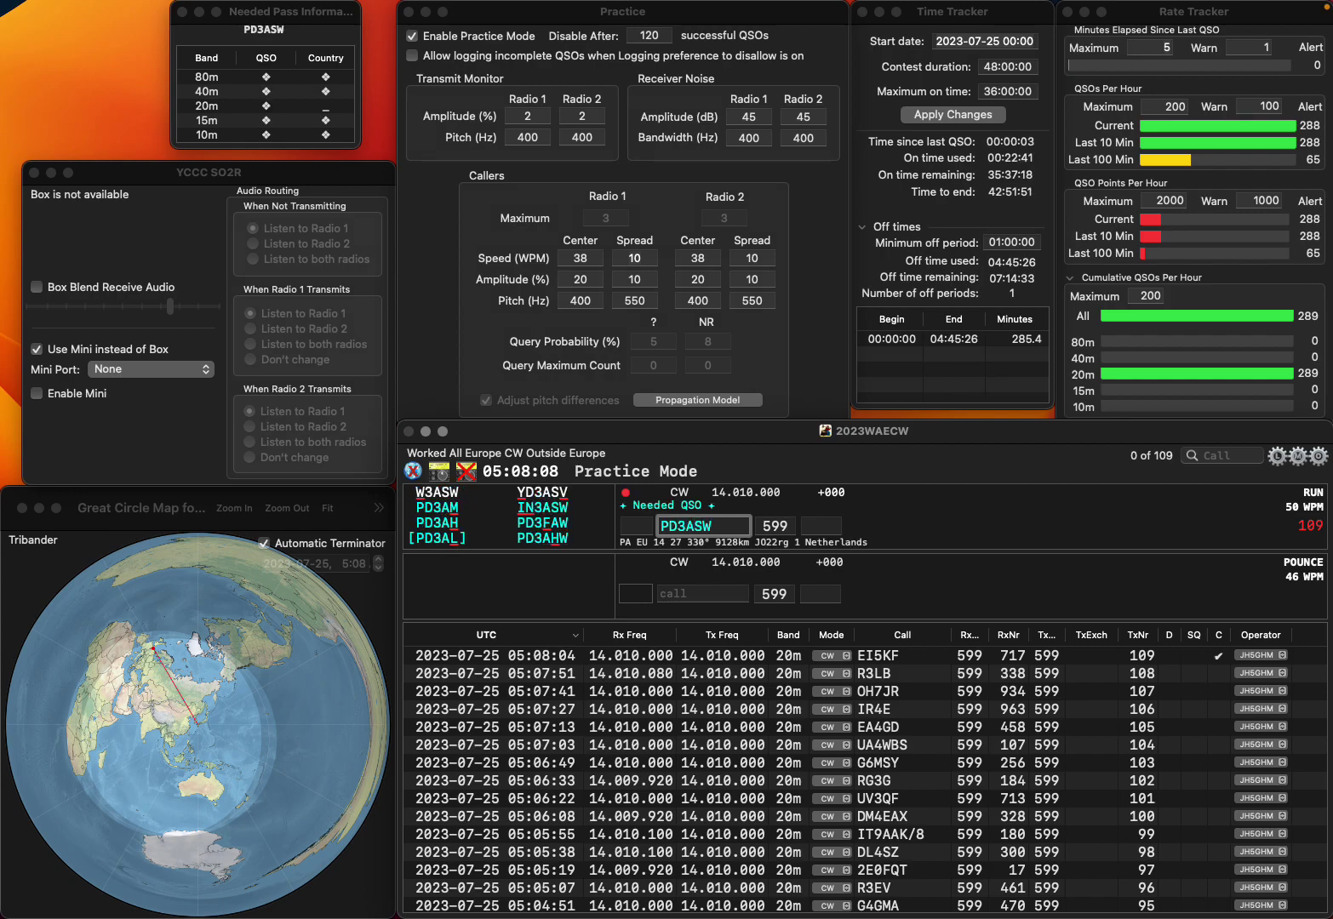
key(BackSpace)
key(BackSpace)
text(HW)
key(Return)
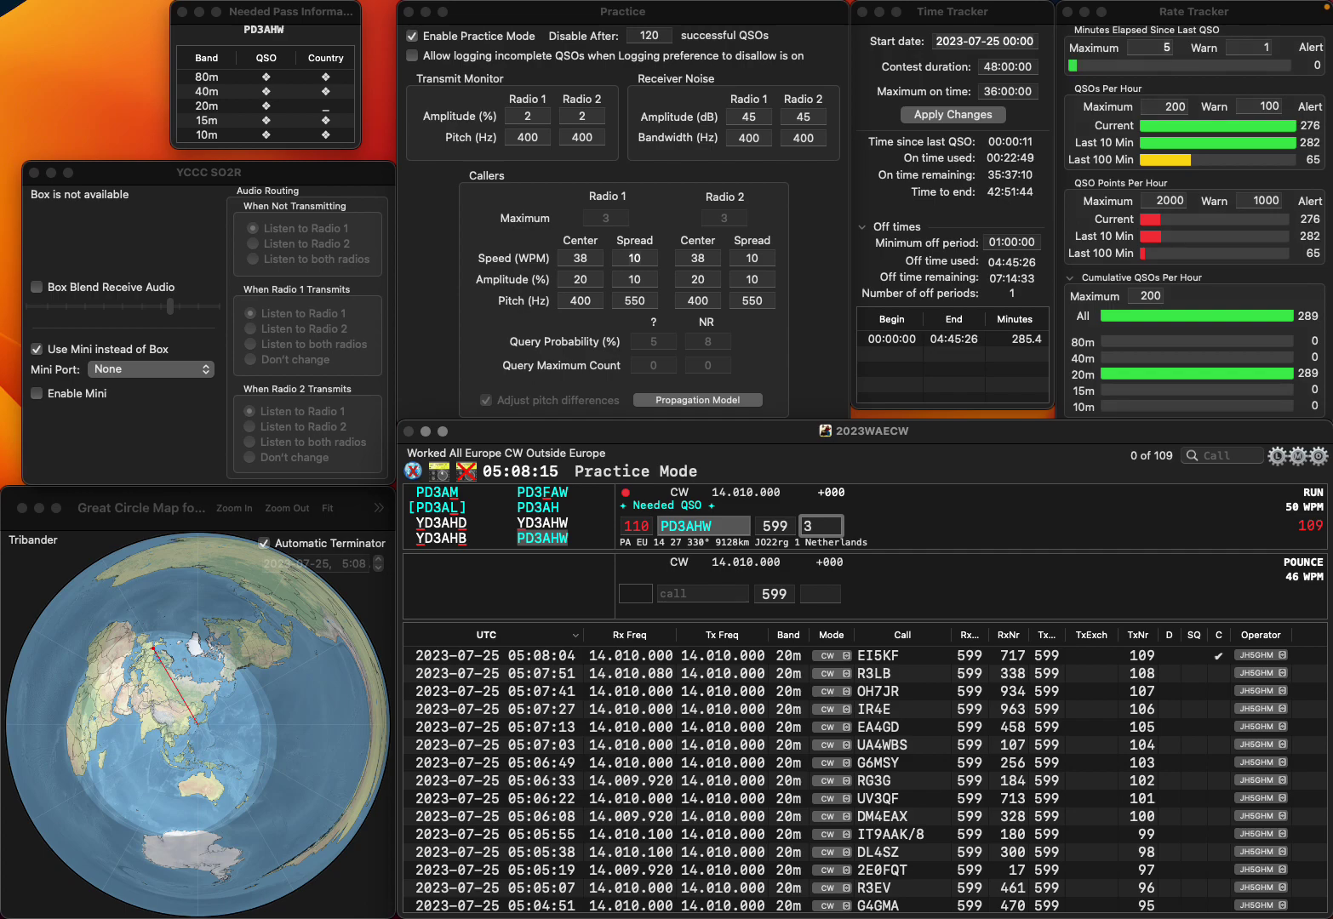
text(09)
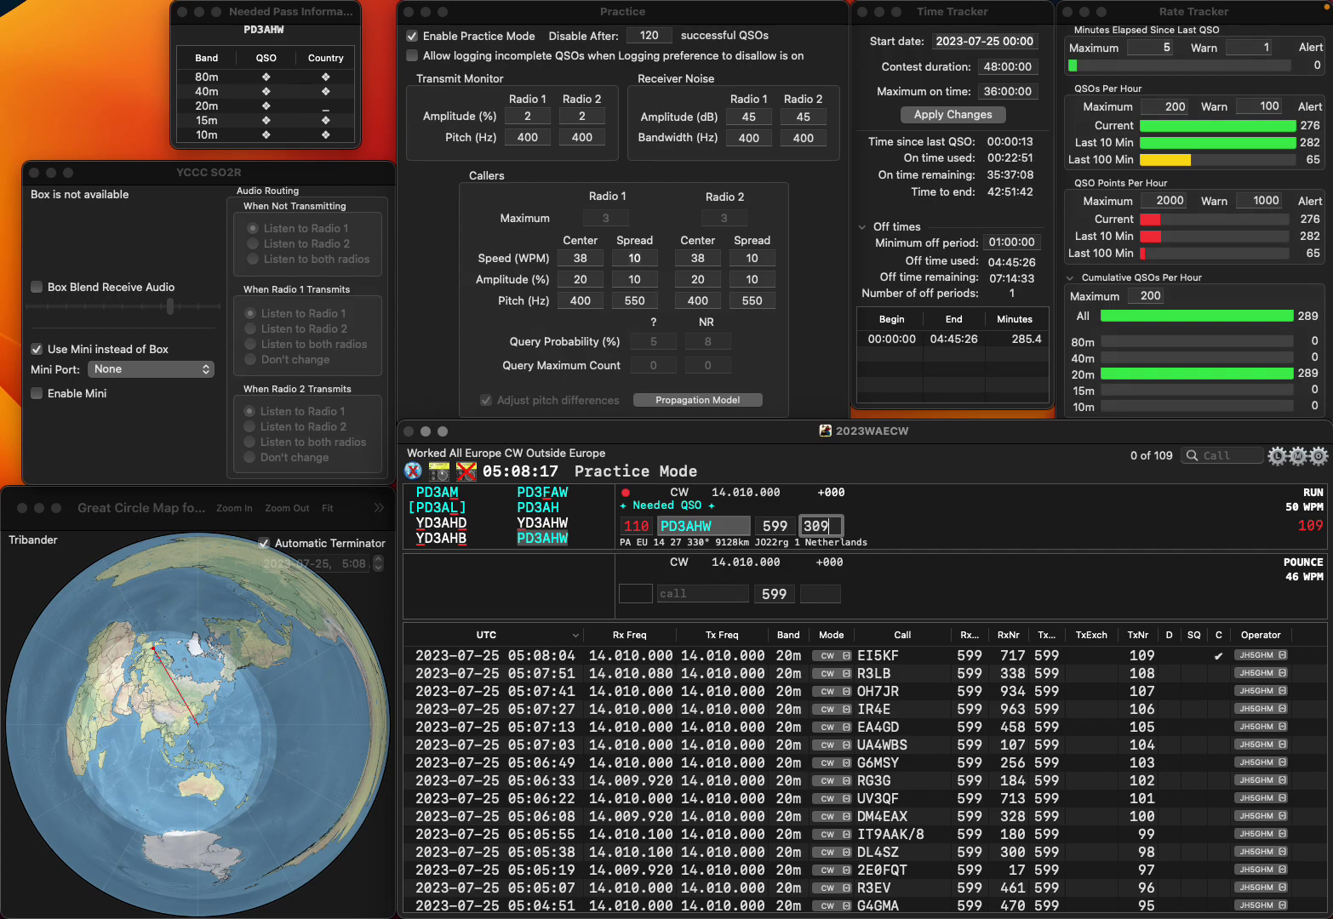
key(Return)
Answer caller UT1UL on the run radio and log the contact with received number 663
text(UT)
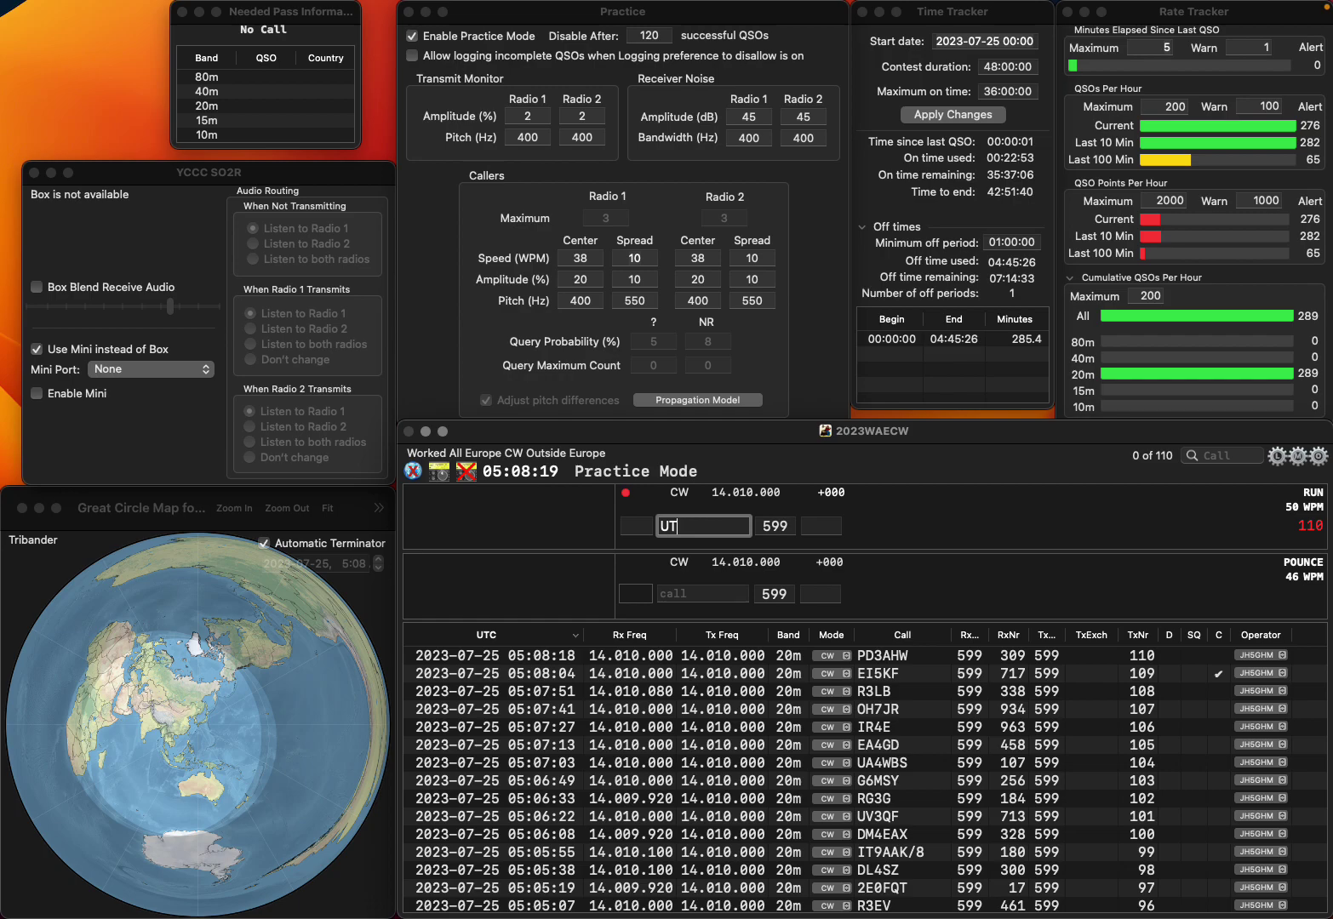
text(1UL)
key(Return)
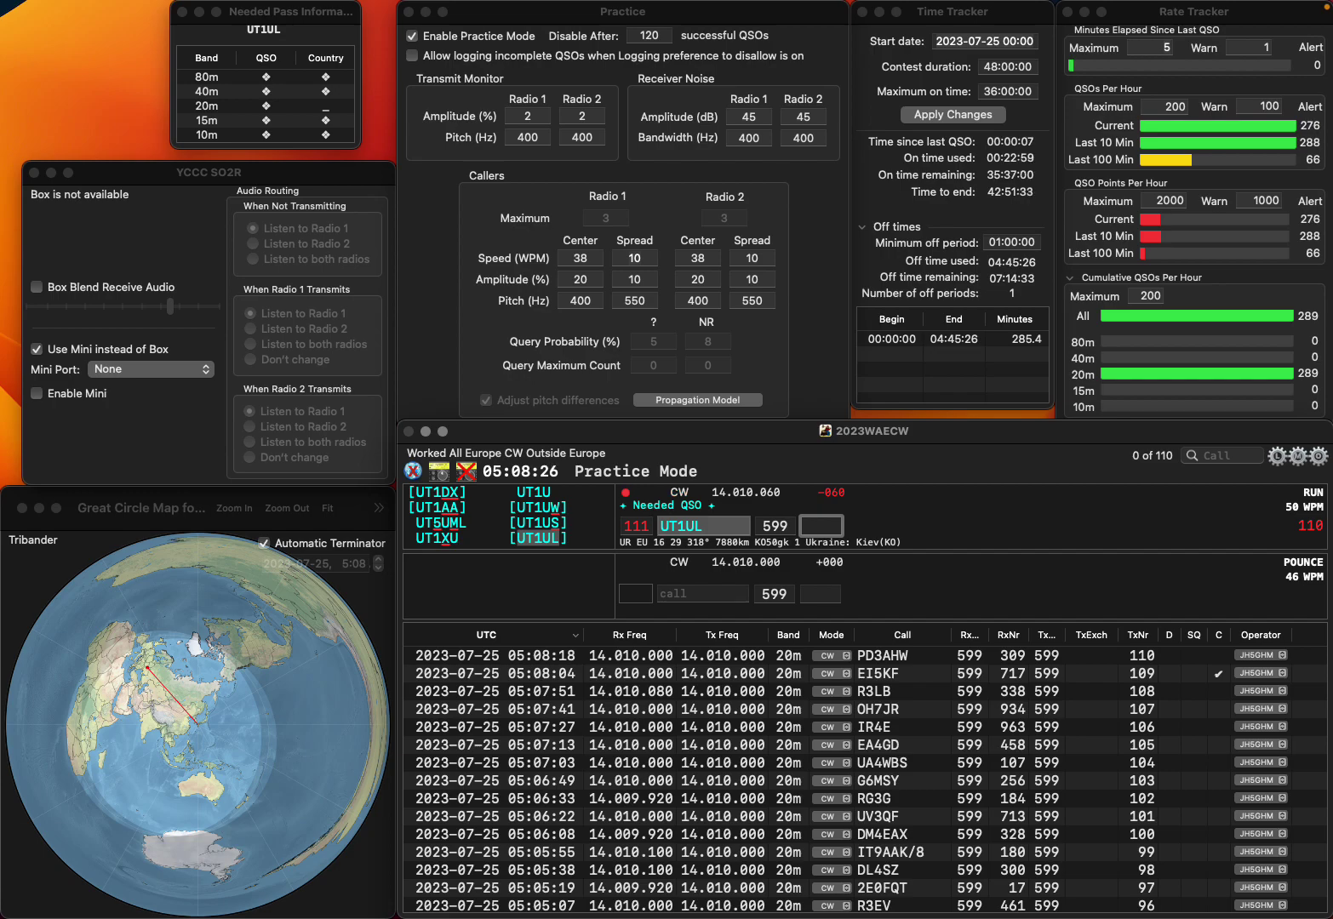
text(663)
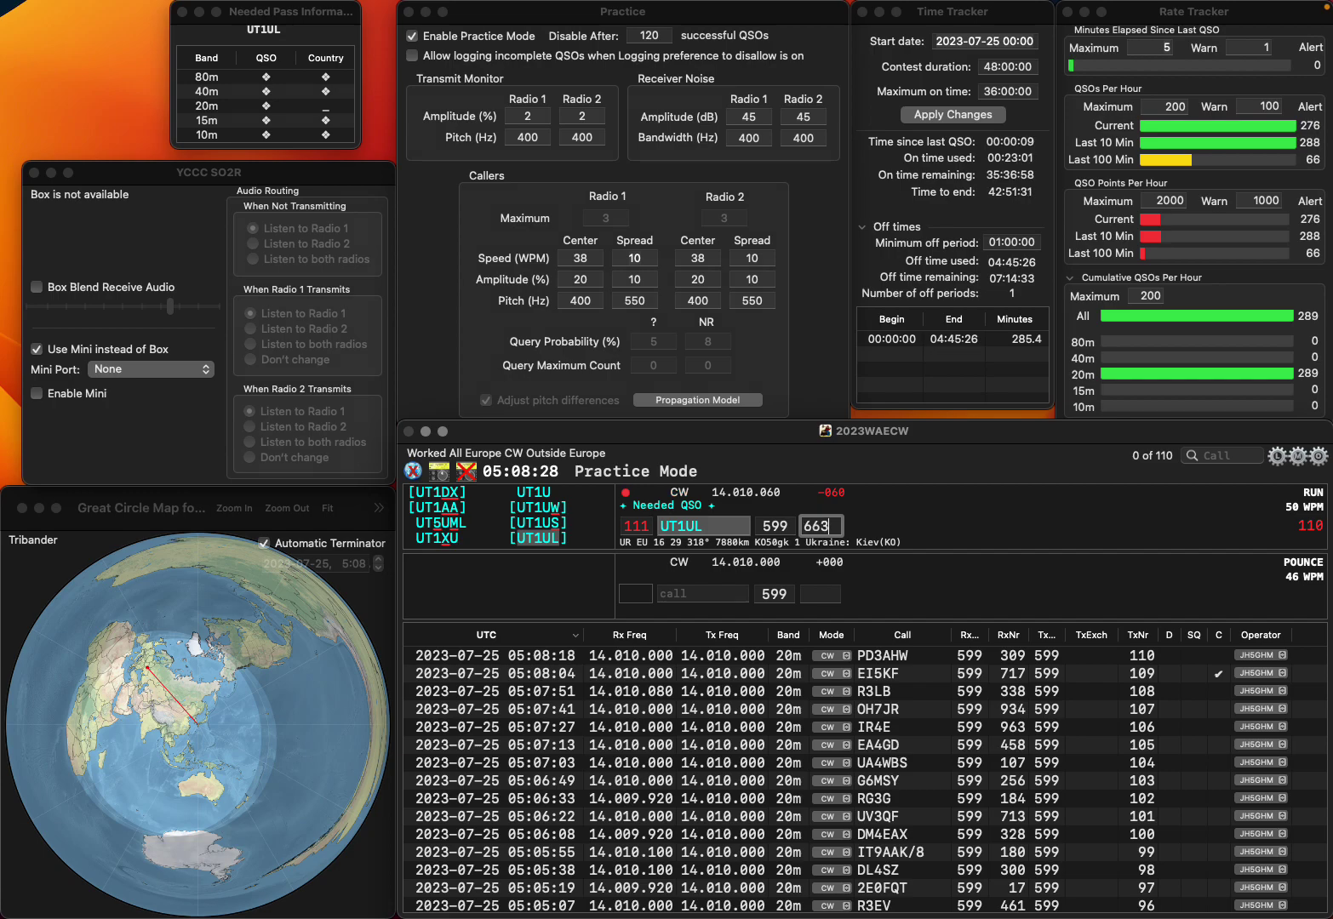
key(Return)
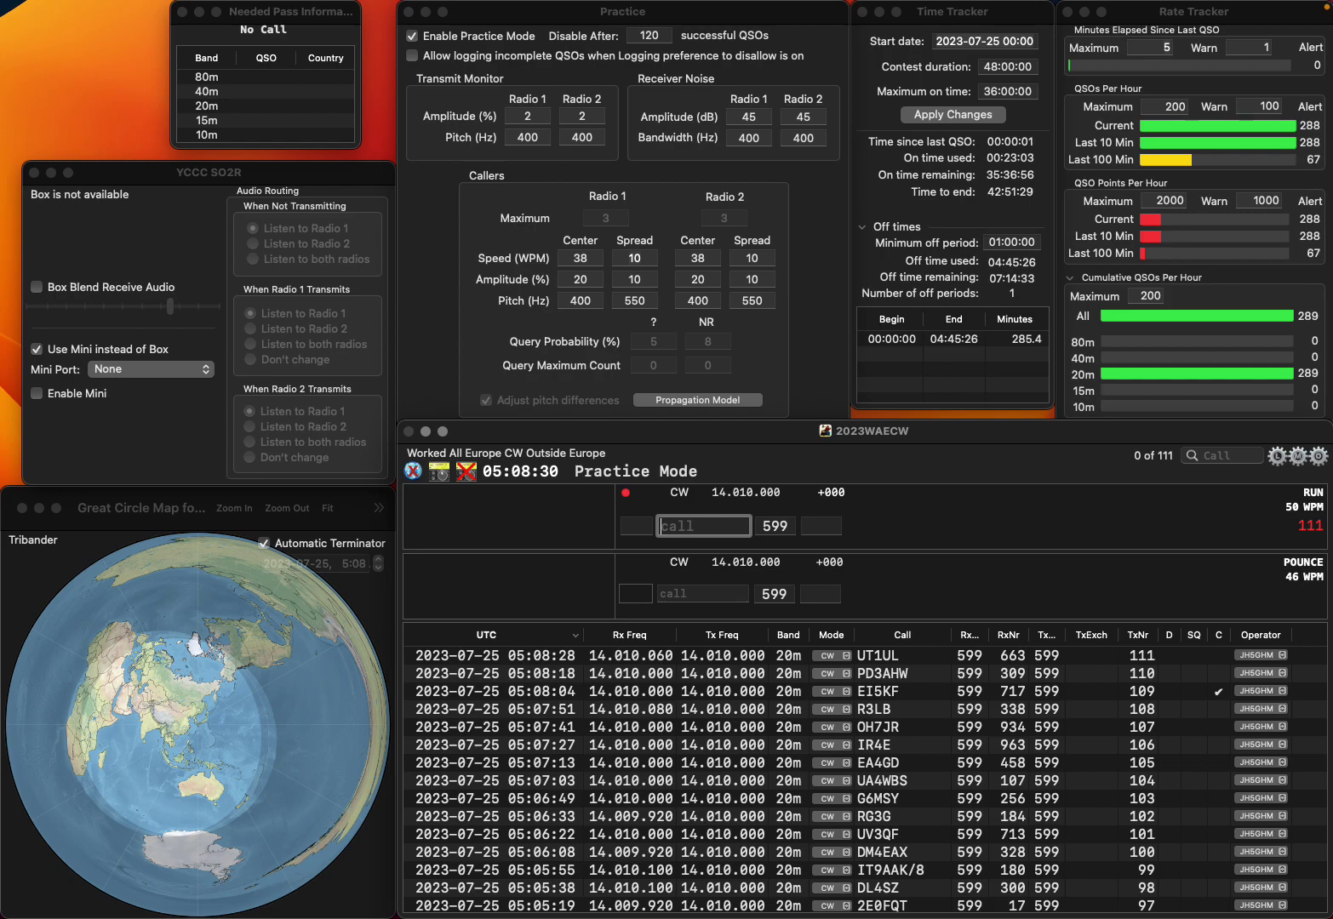
Answer caller SV1JSN on the run radio, correcting the prefix from SQ to SV, and log the contact with received number 726
text(SQ)
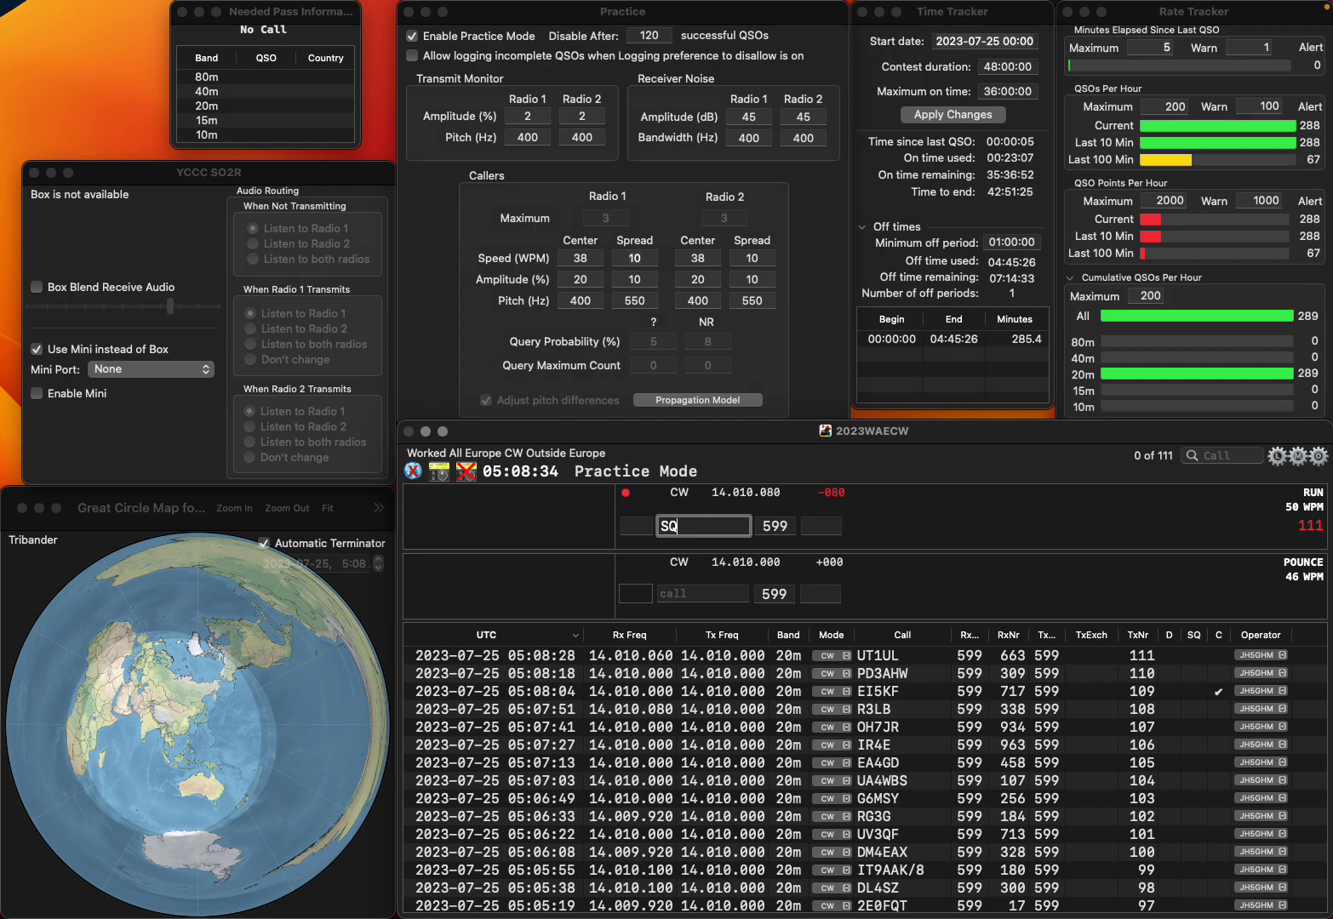
text(1JSN)
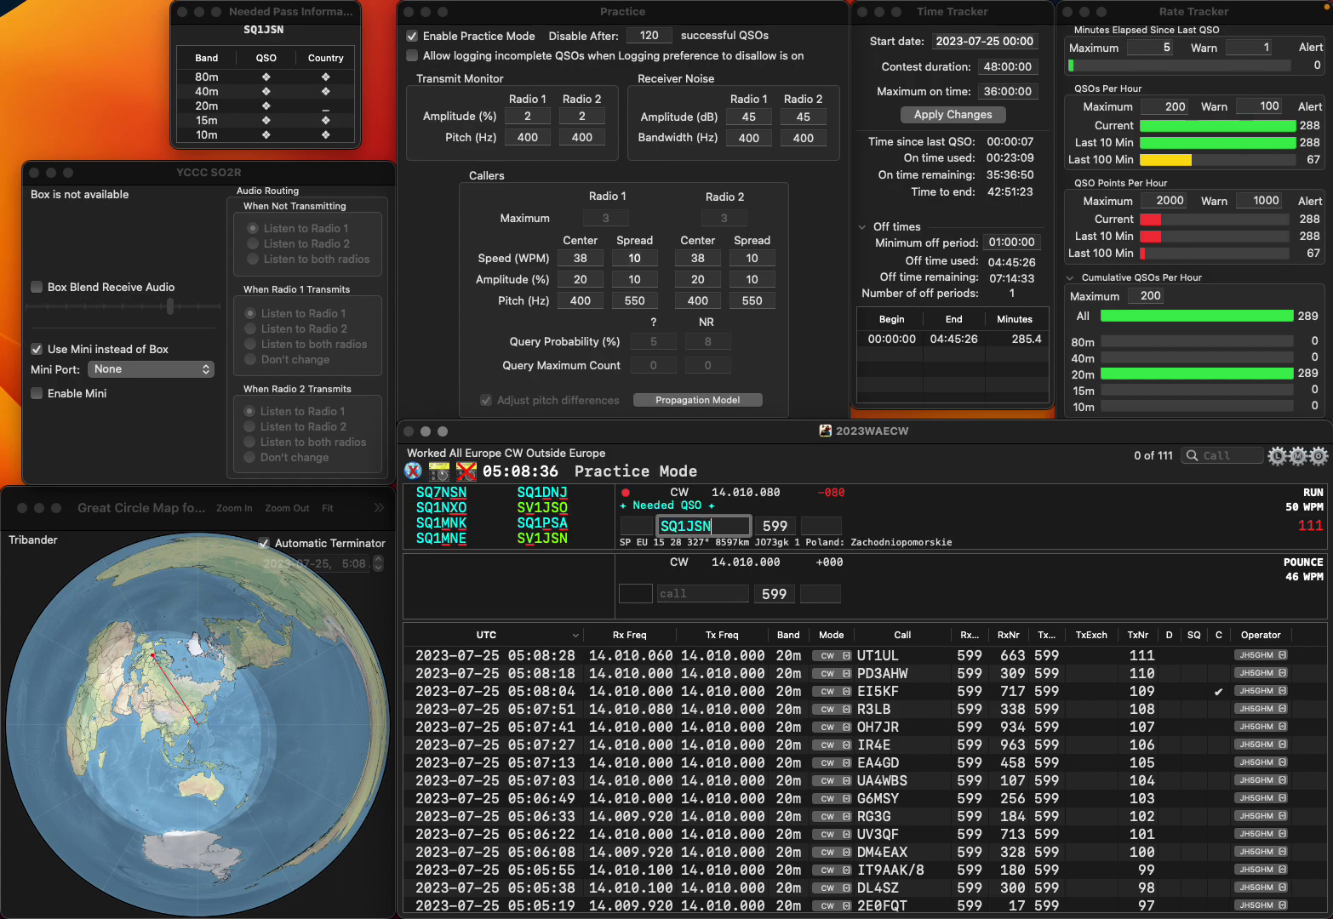
click(670, 526)
key(Delete)
text(V)
key(space)
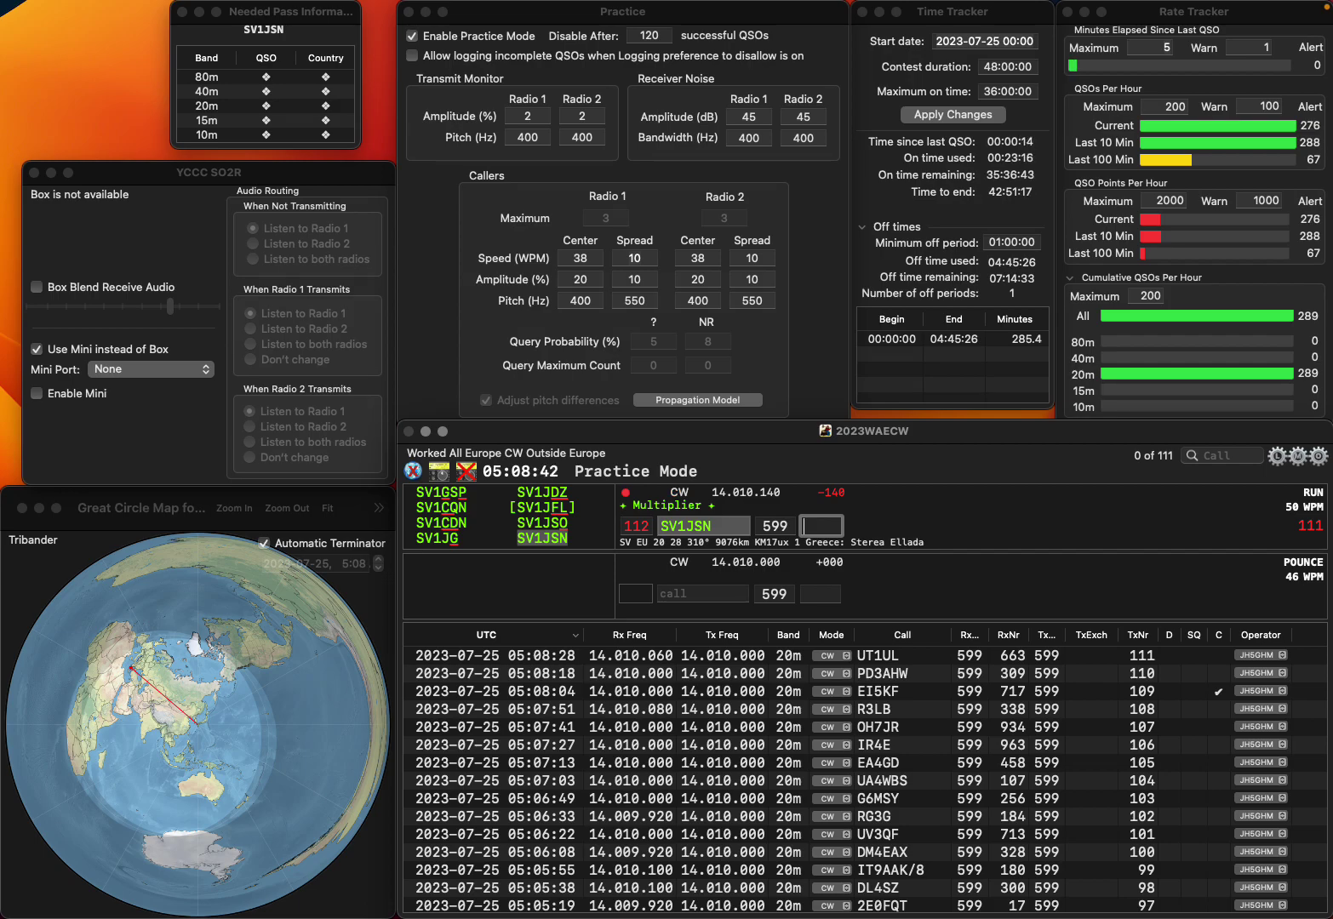
text(26)
key(Return)
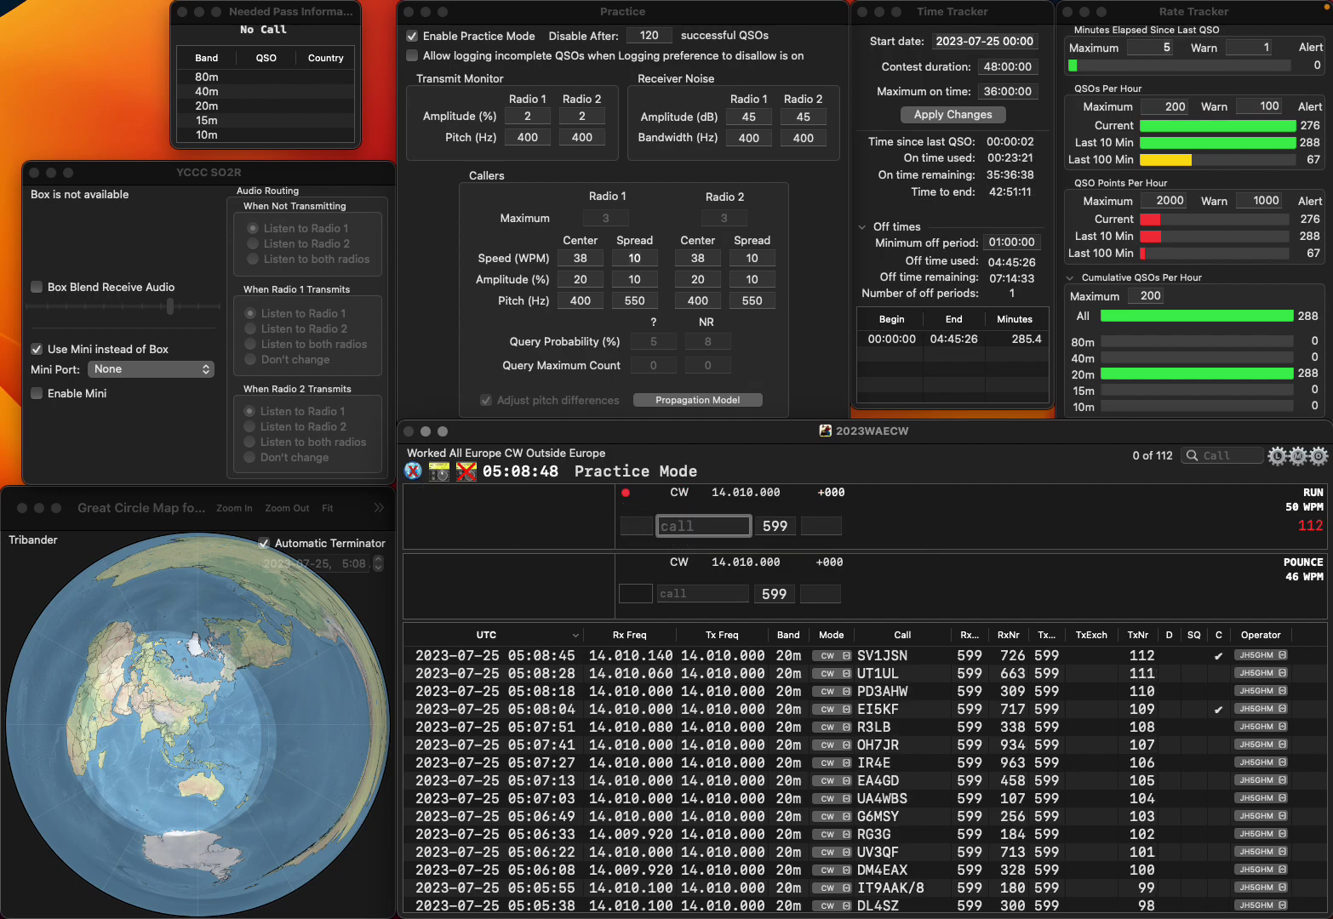
text(DF)
key(Left)
key(BackSpace)
text(G8JG)
key(space)
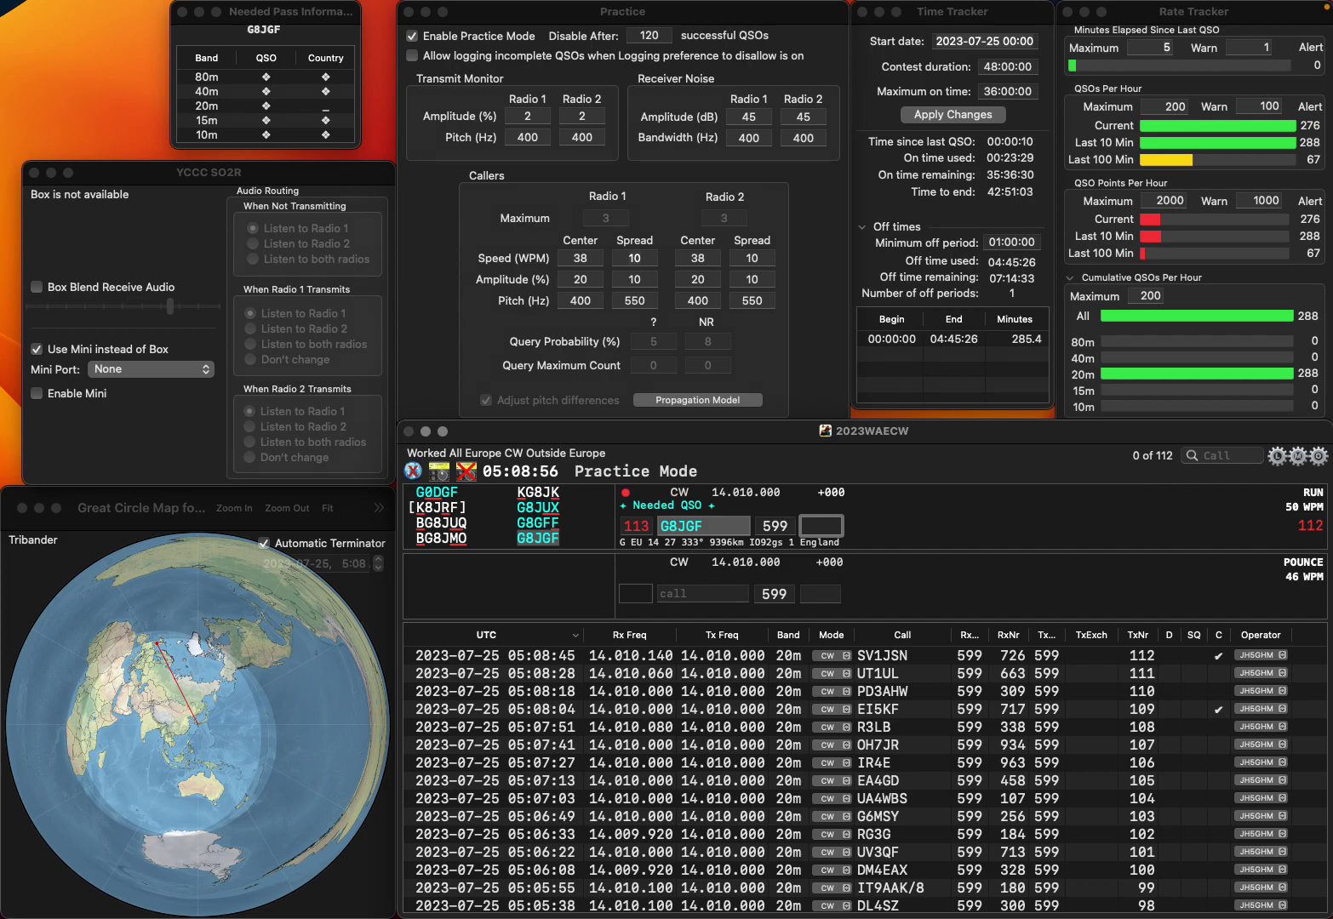
text(221)
key(Return)
text(M0NTV)
key(Return)
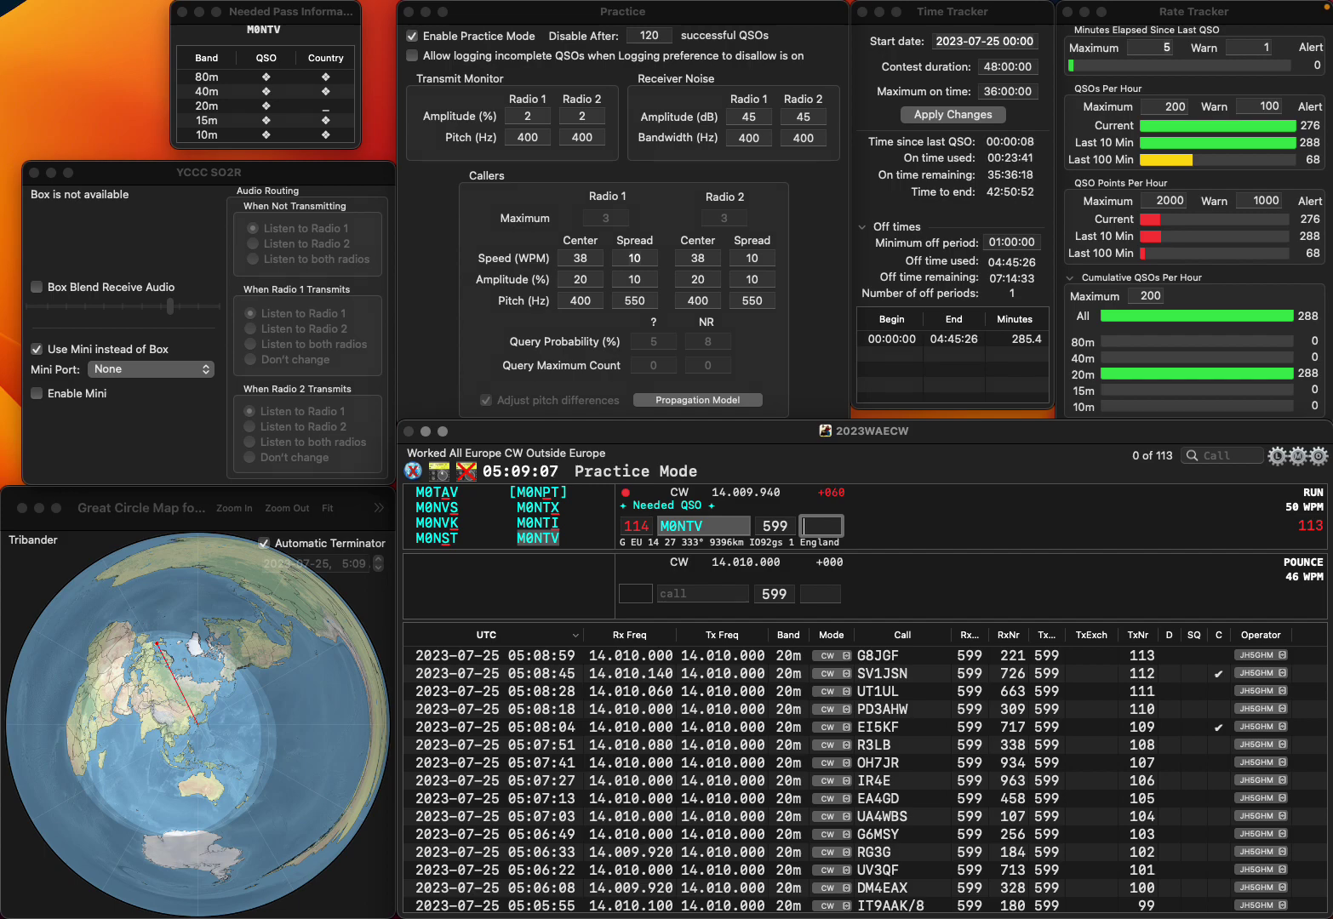
text(228)
key(Return)
text(F4IKA)
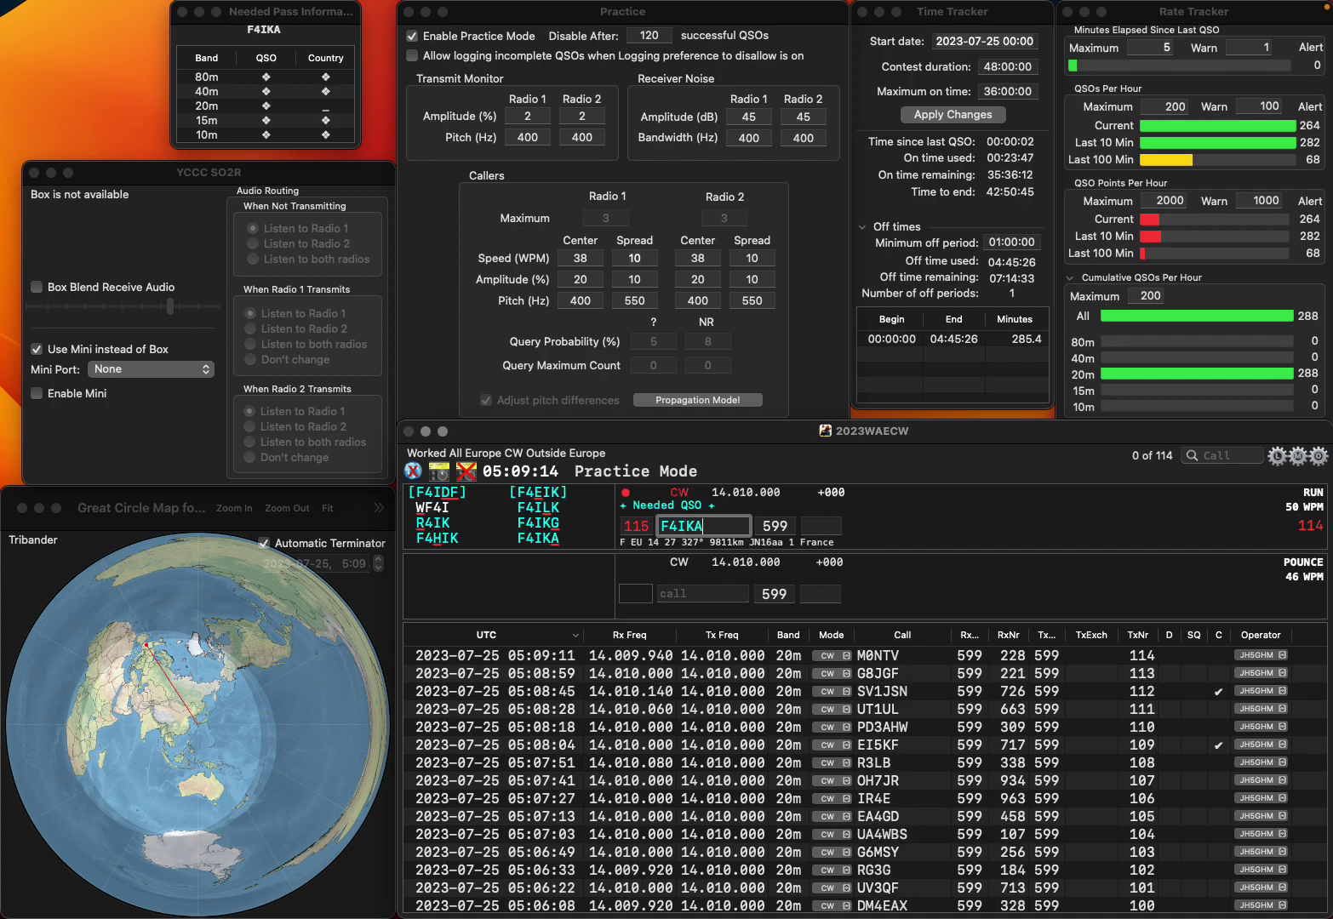
key(Return)
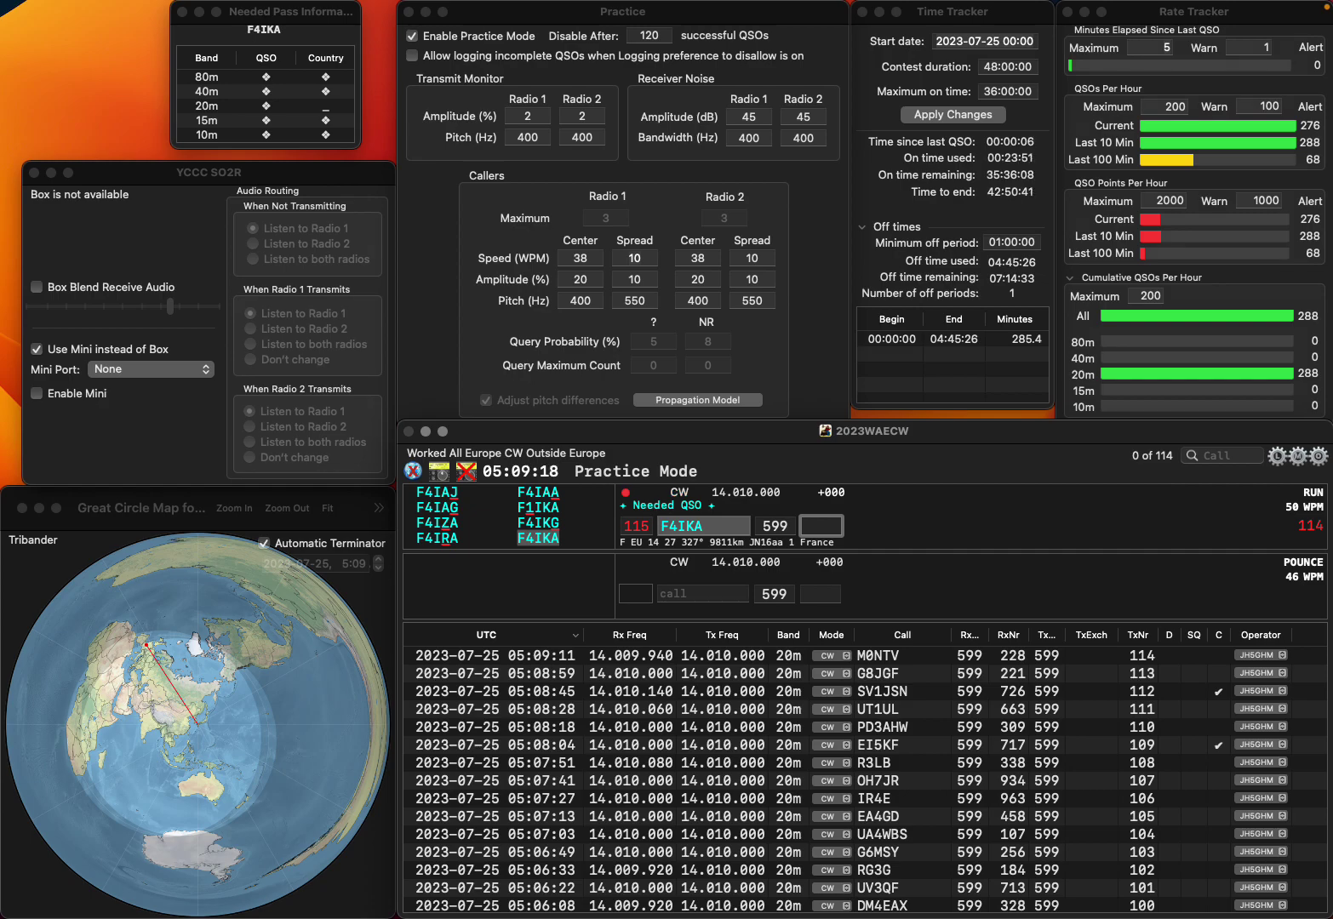
text(16)
key(Return)
text(G7AE)
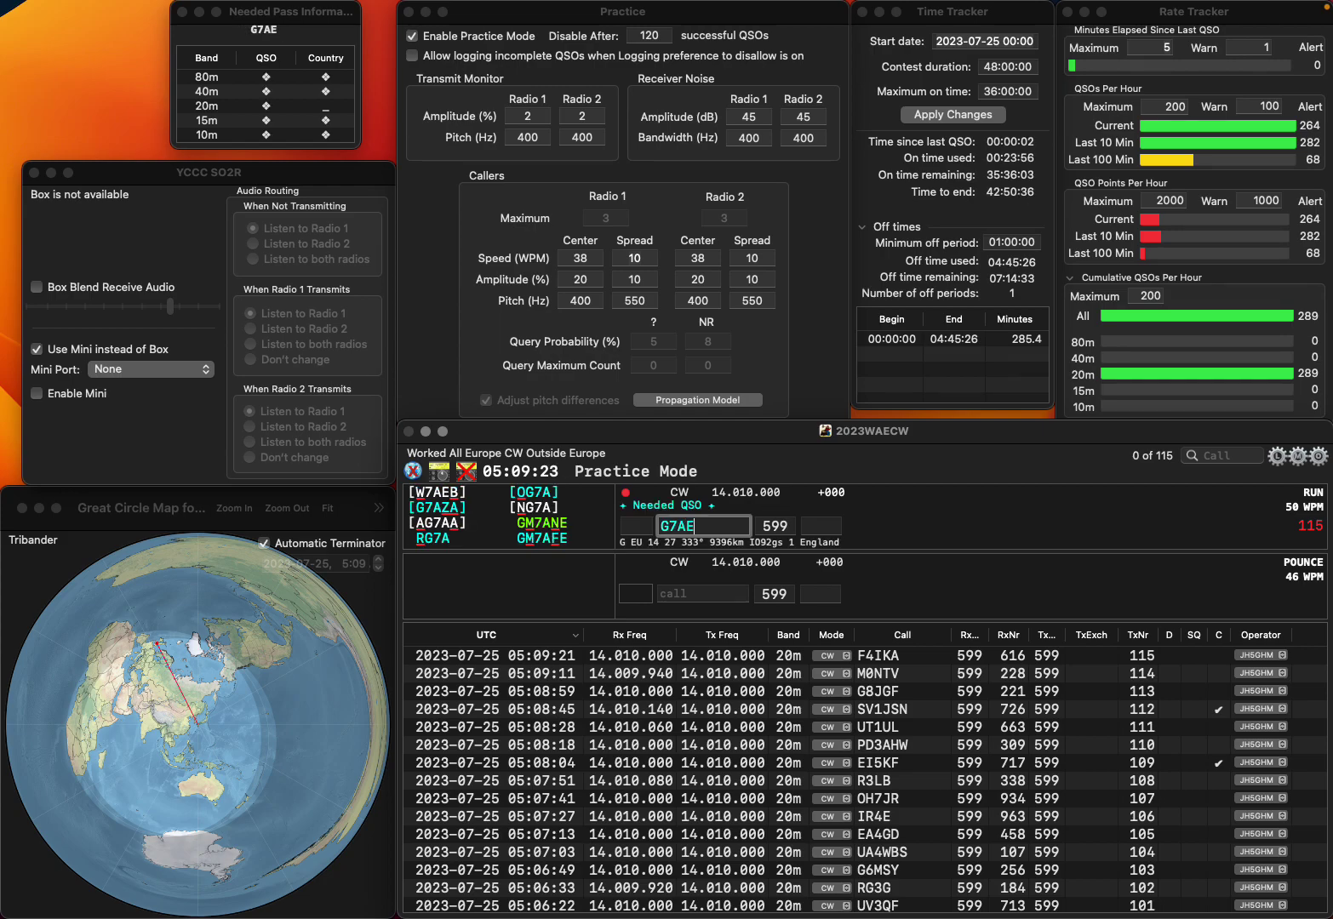
key(BackSpace)
text(NE)
key(Left)
key(Left)
key(Left)
key(Left)
text(M)
key(space)
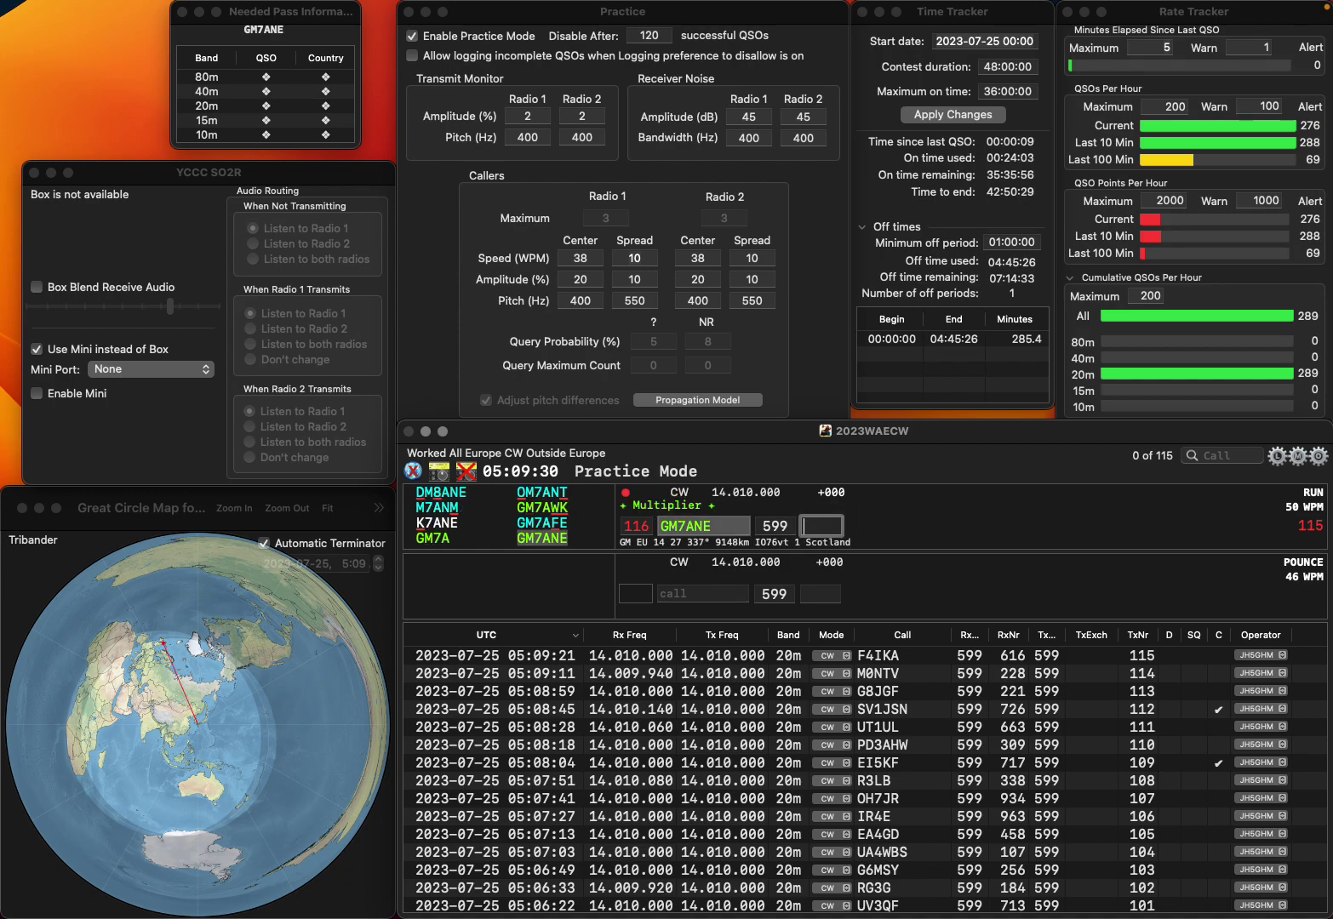
text(586)
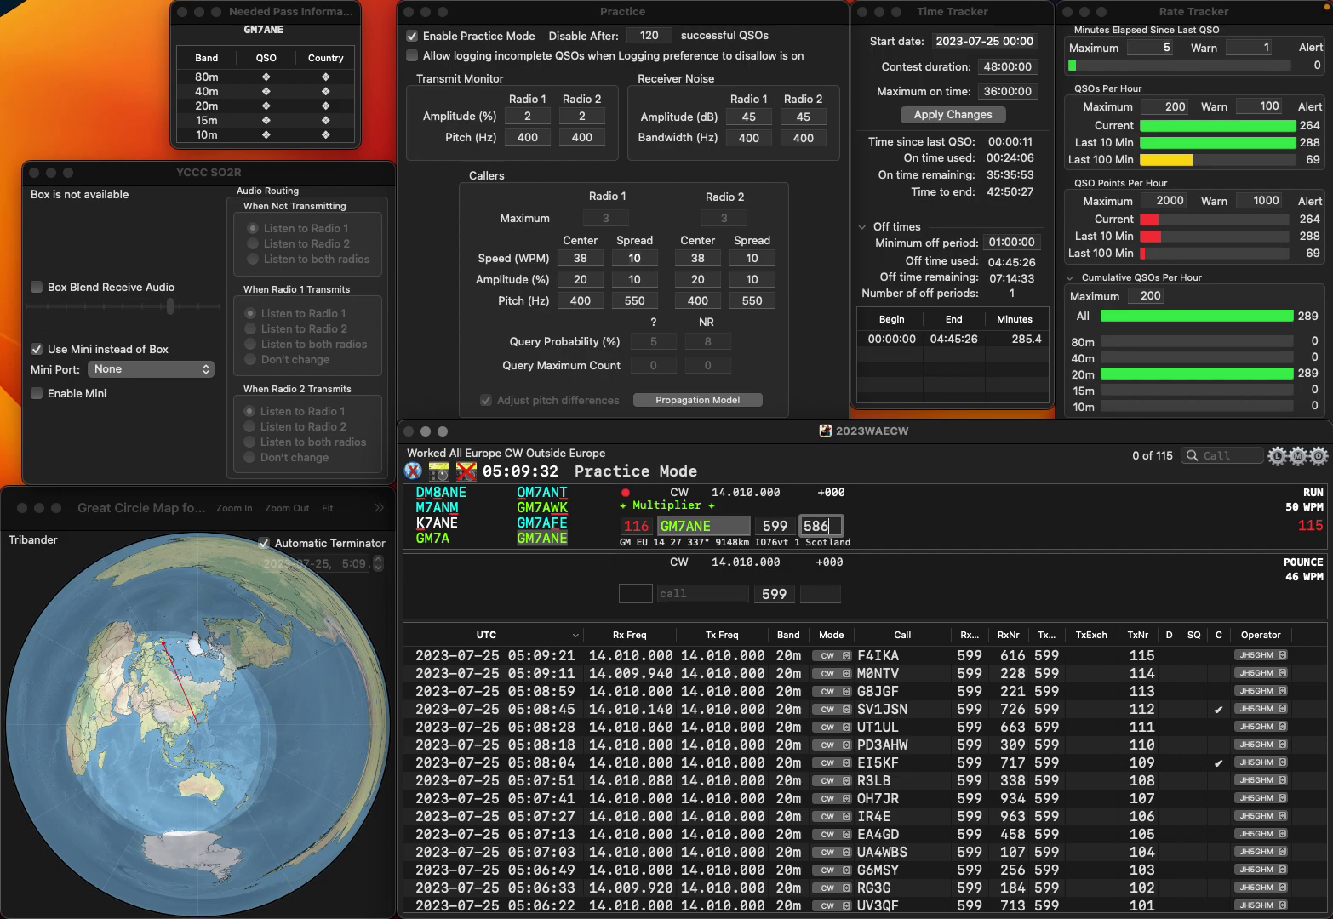
key(Return)
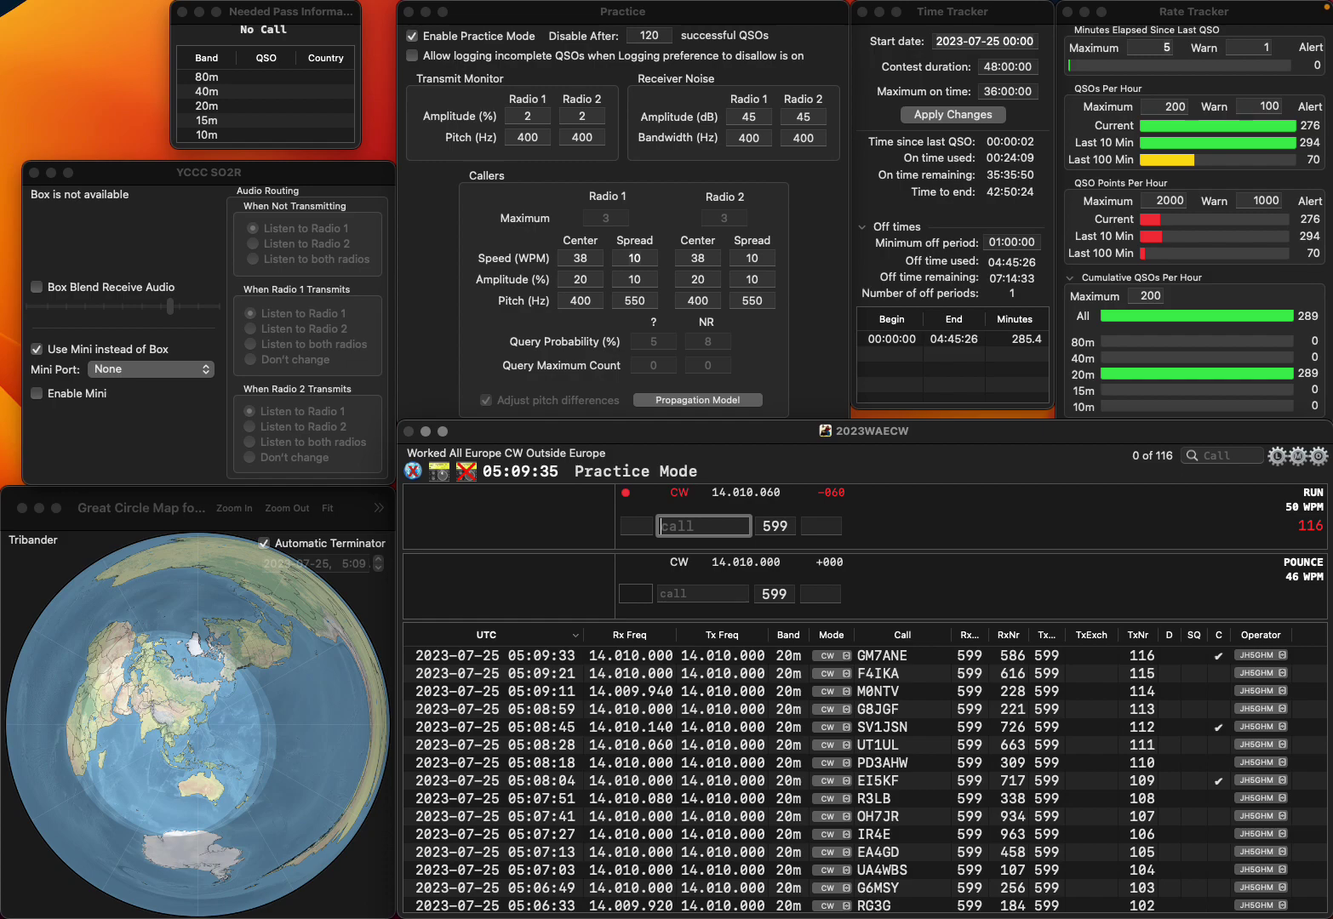
text(S57ZT)
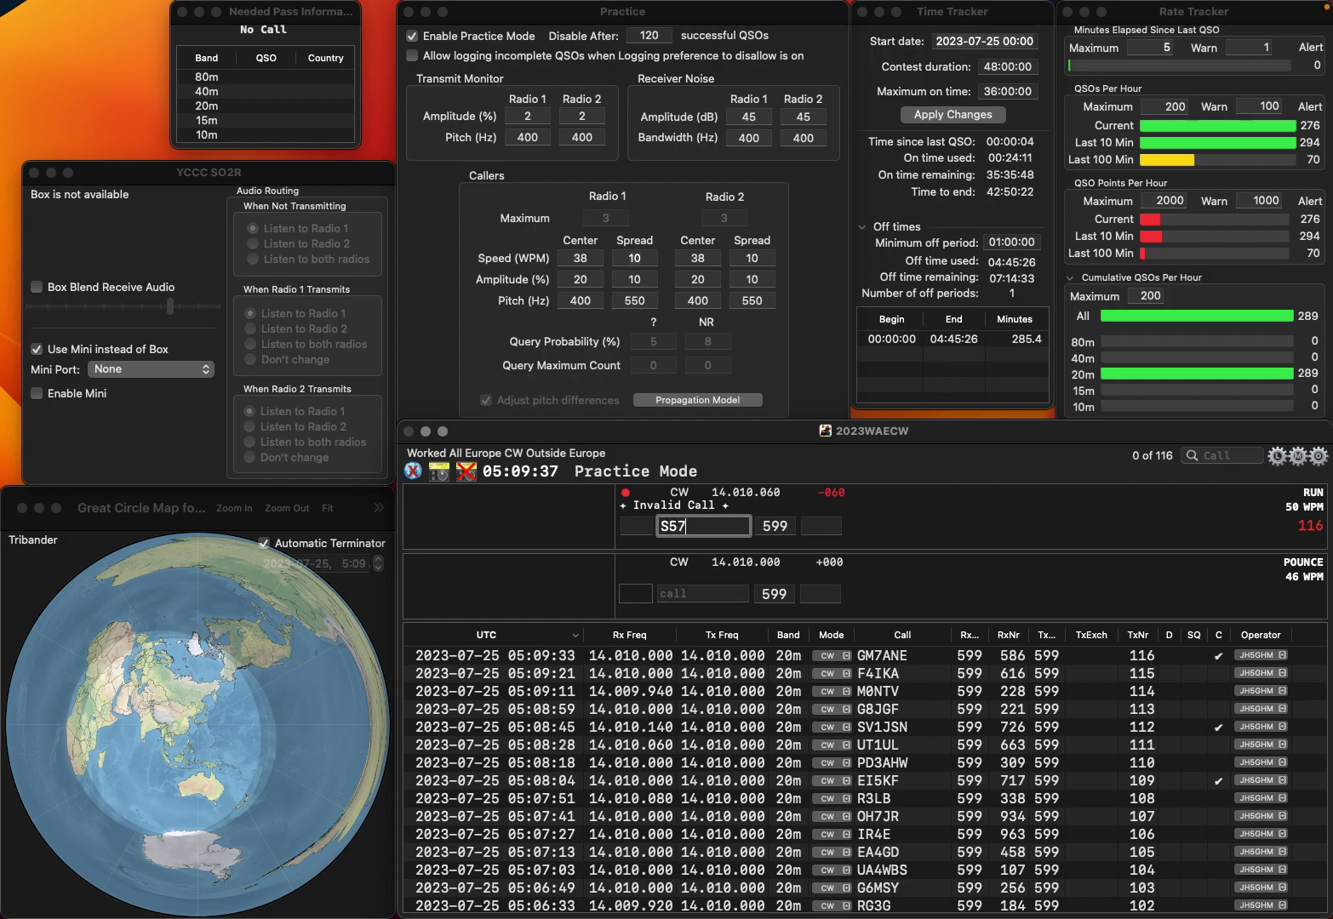
key(space)
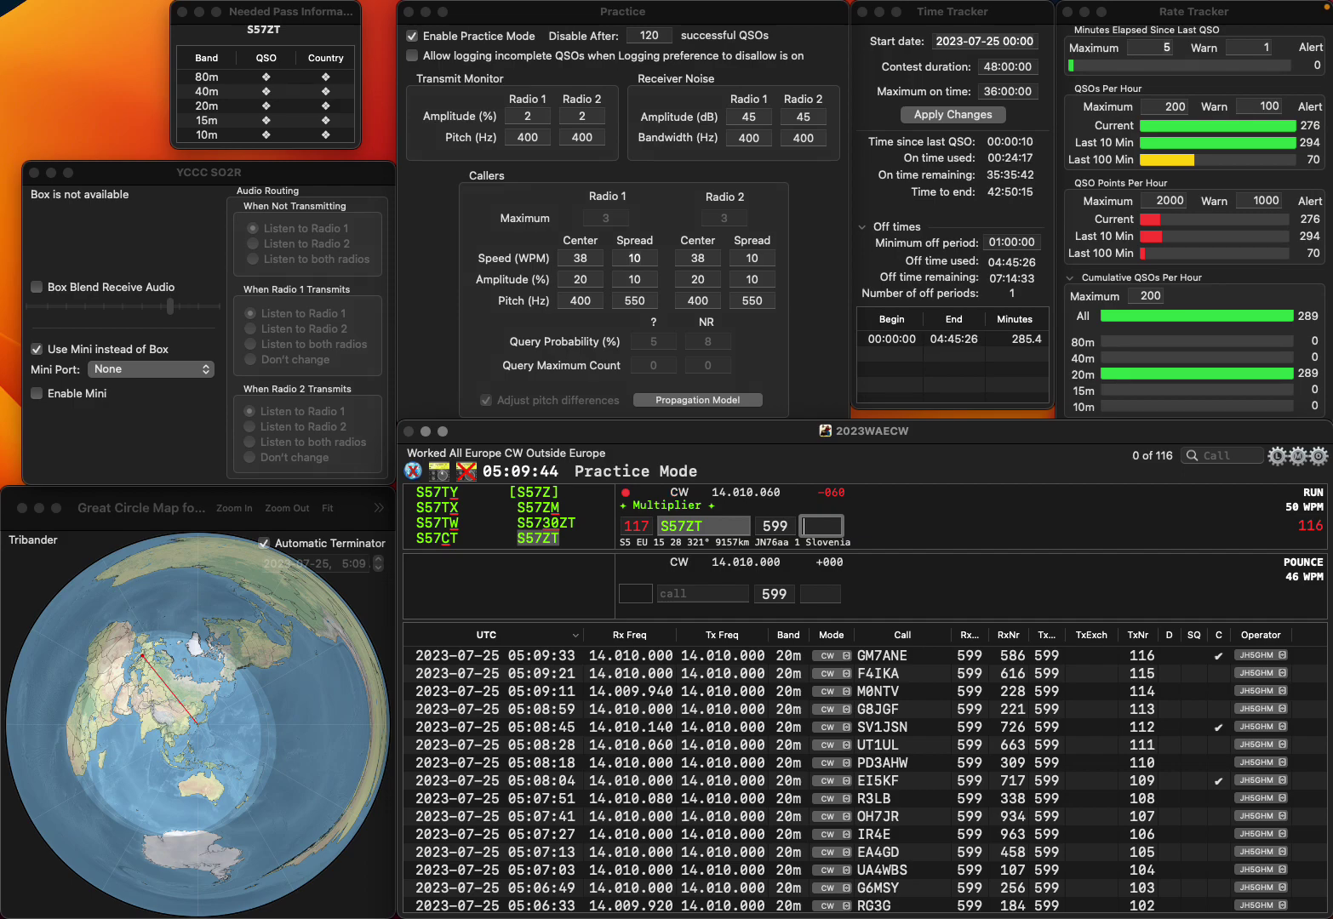
text(87)
key(Return)
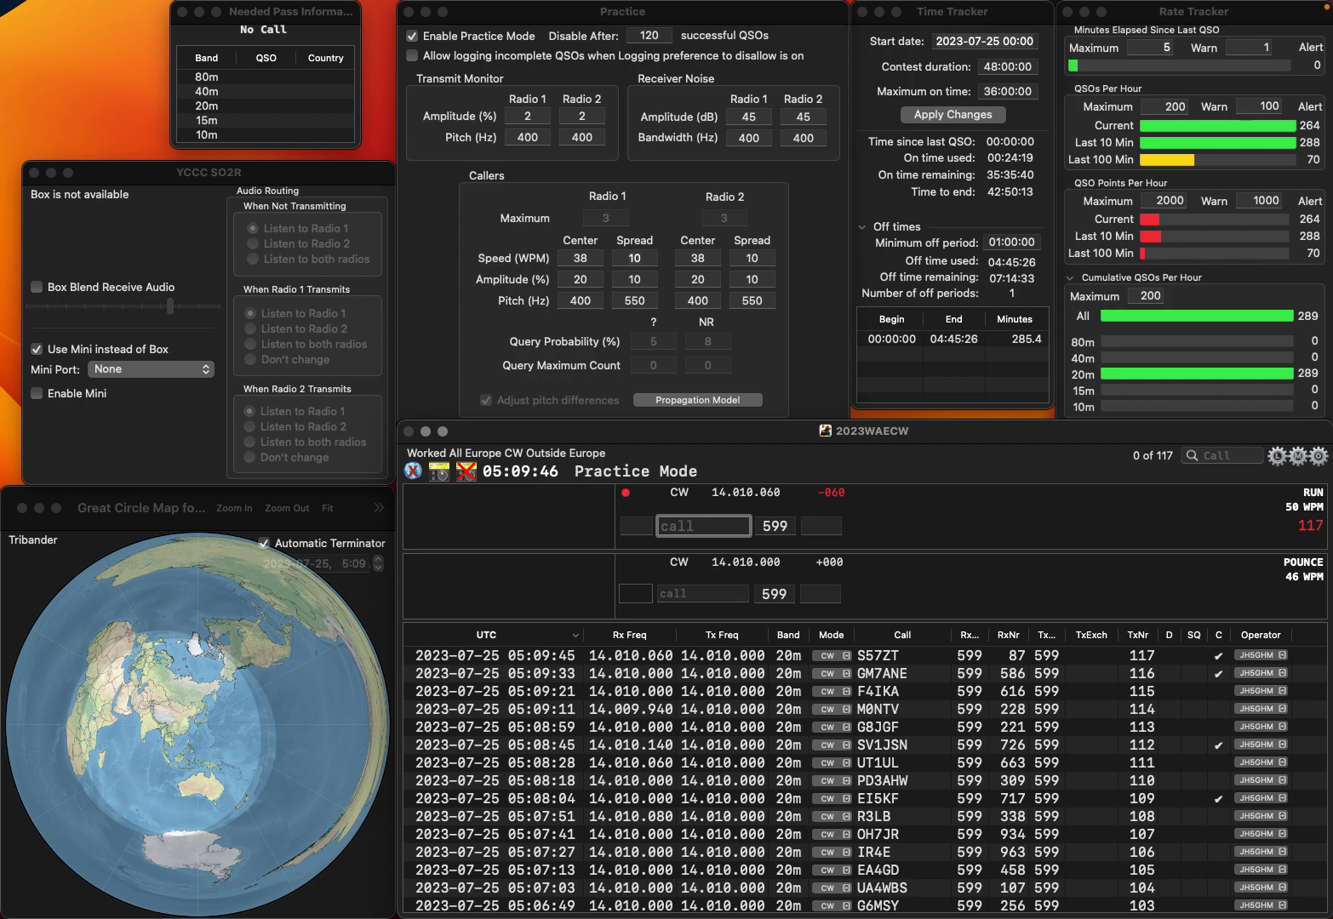
text(CS7)
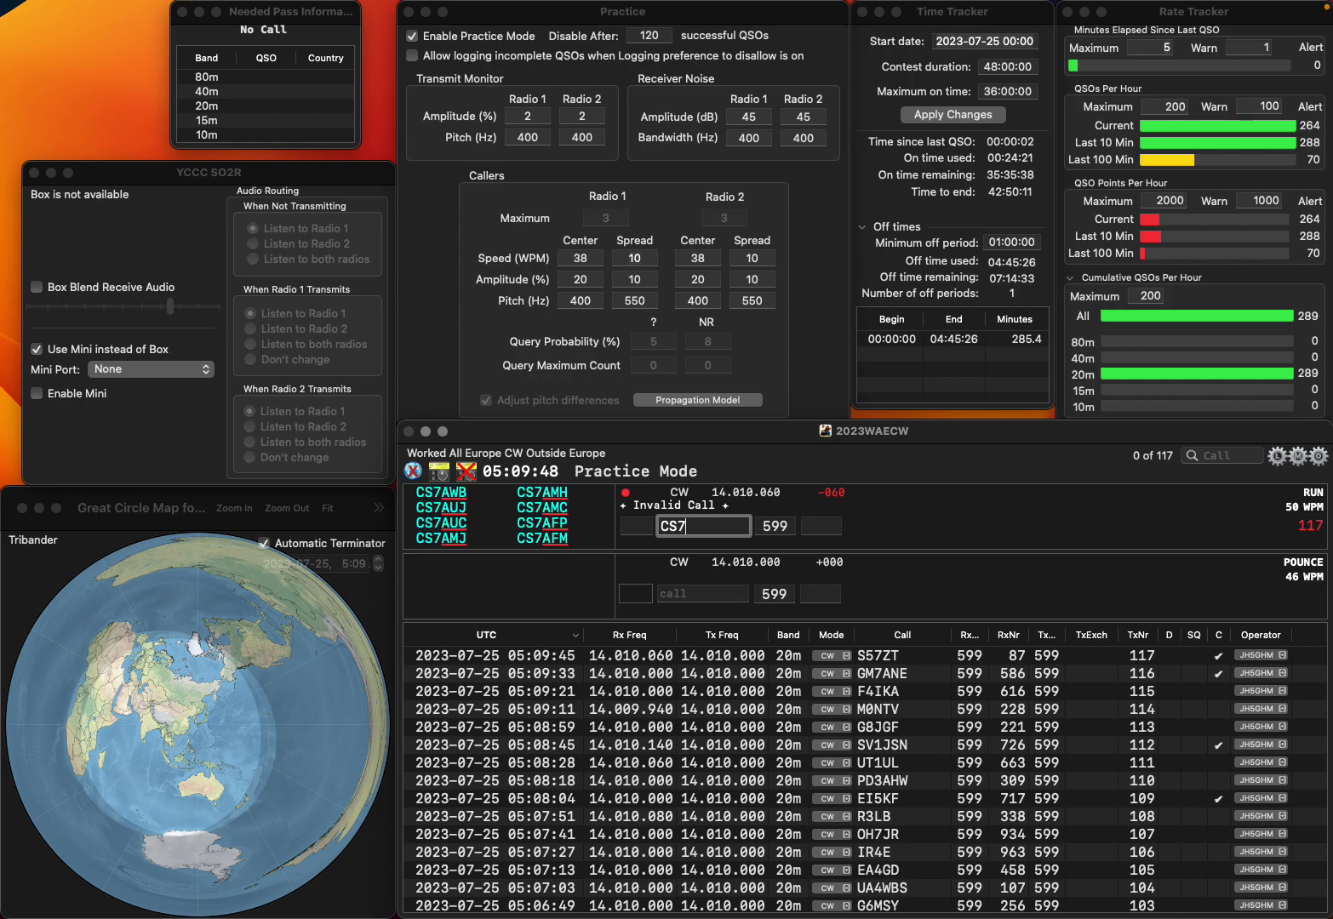
key(BackSpace)
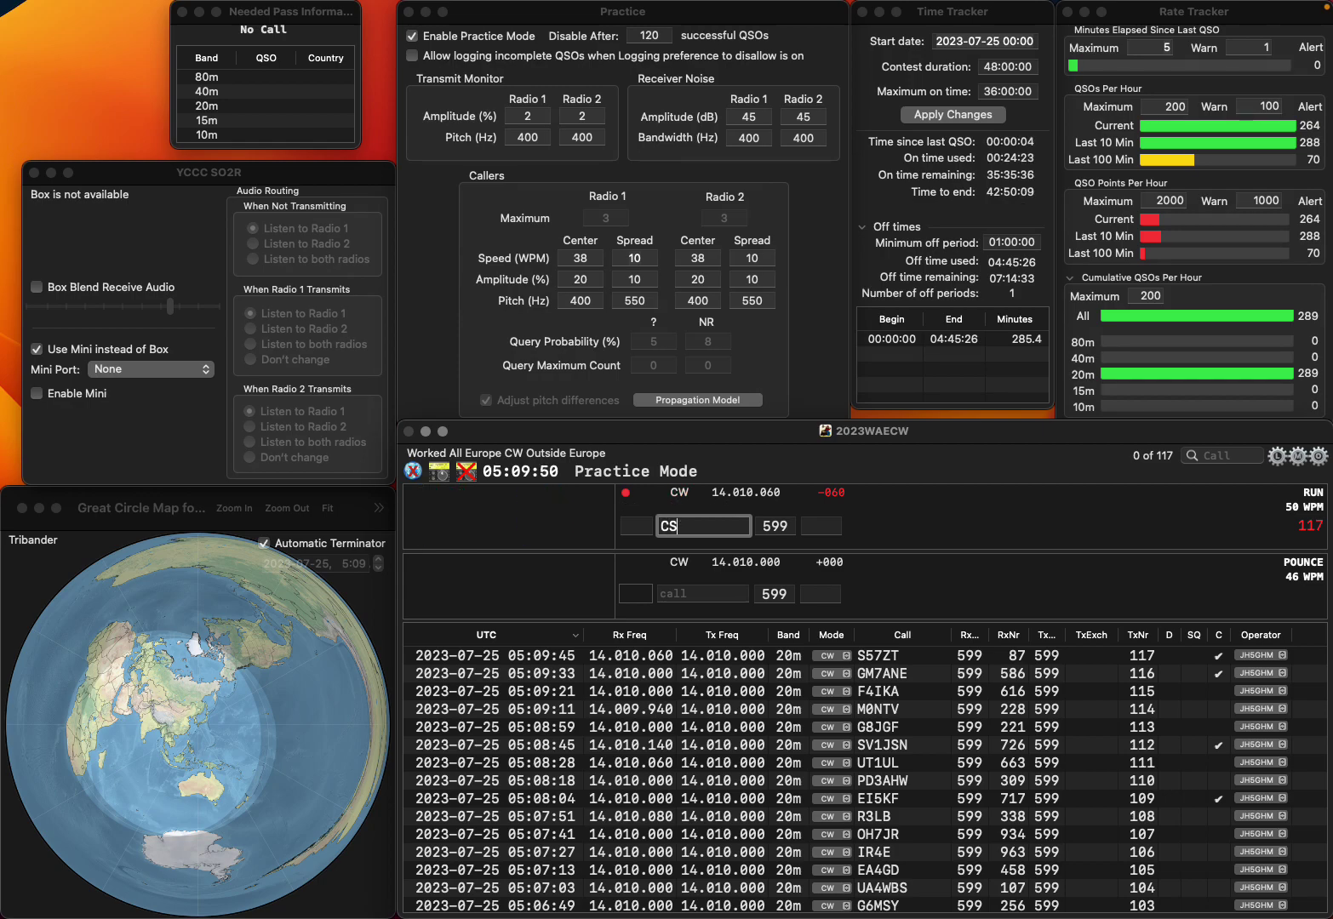
text(7)
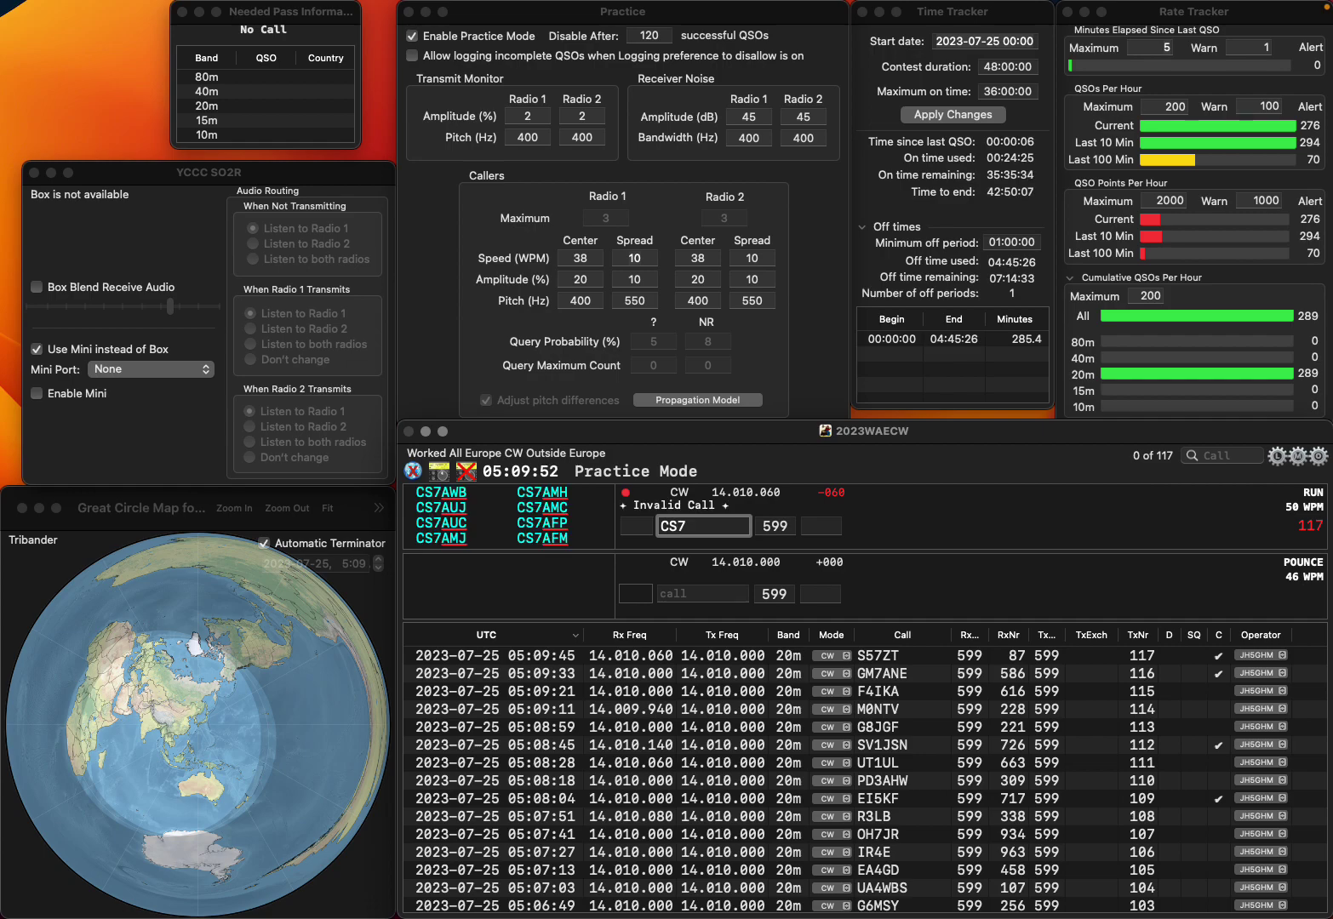
text(DJ2A)
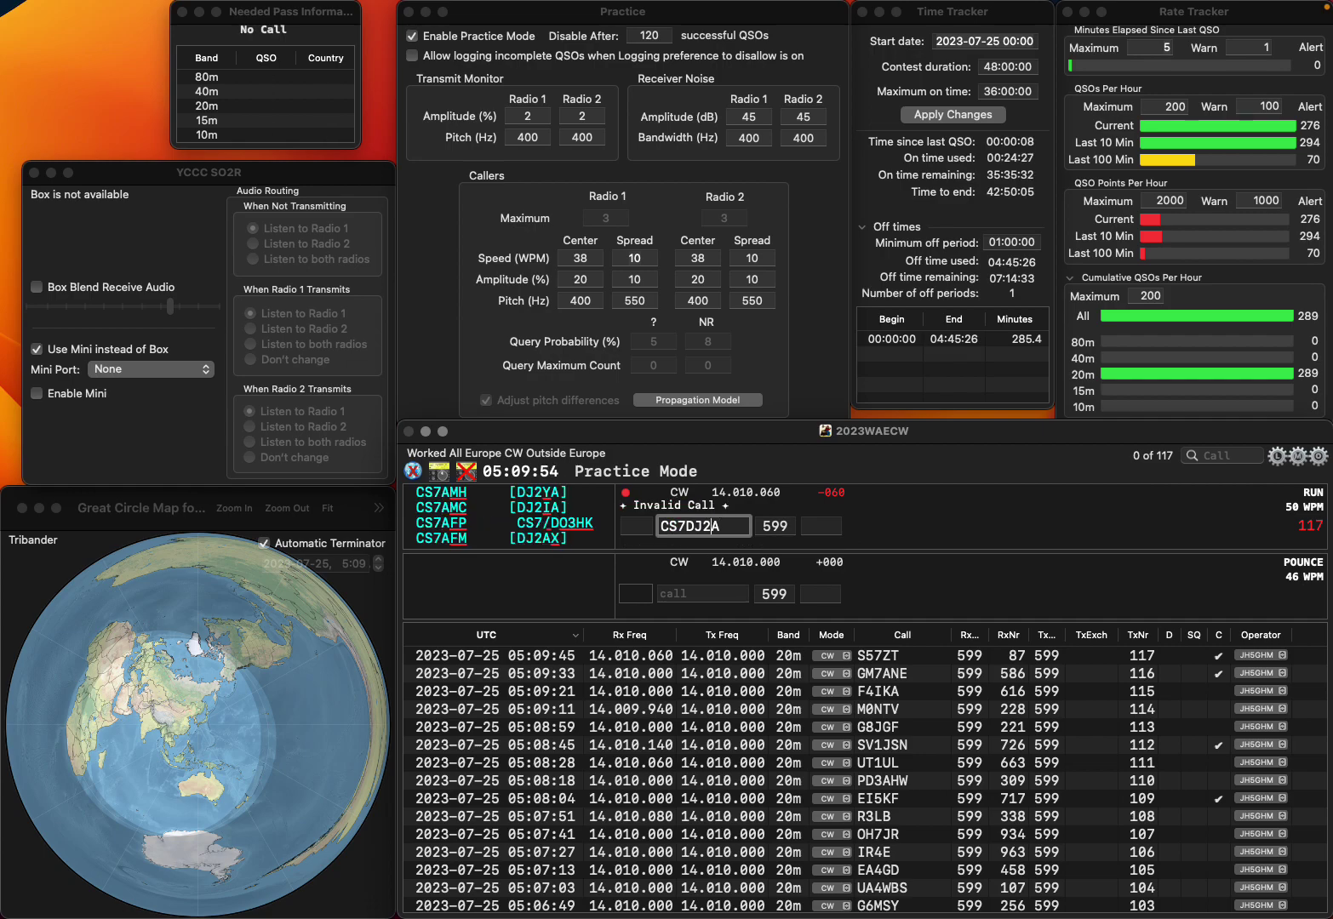
text(/)
key(End)
key(BackSpace)
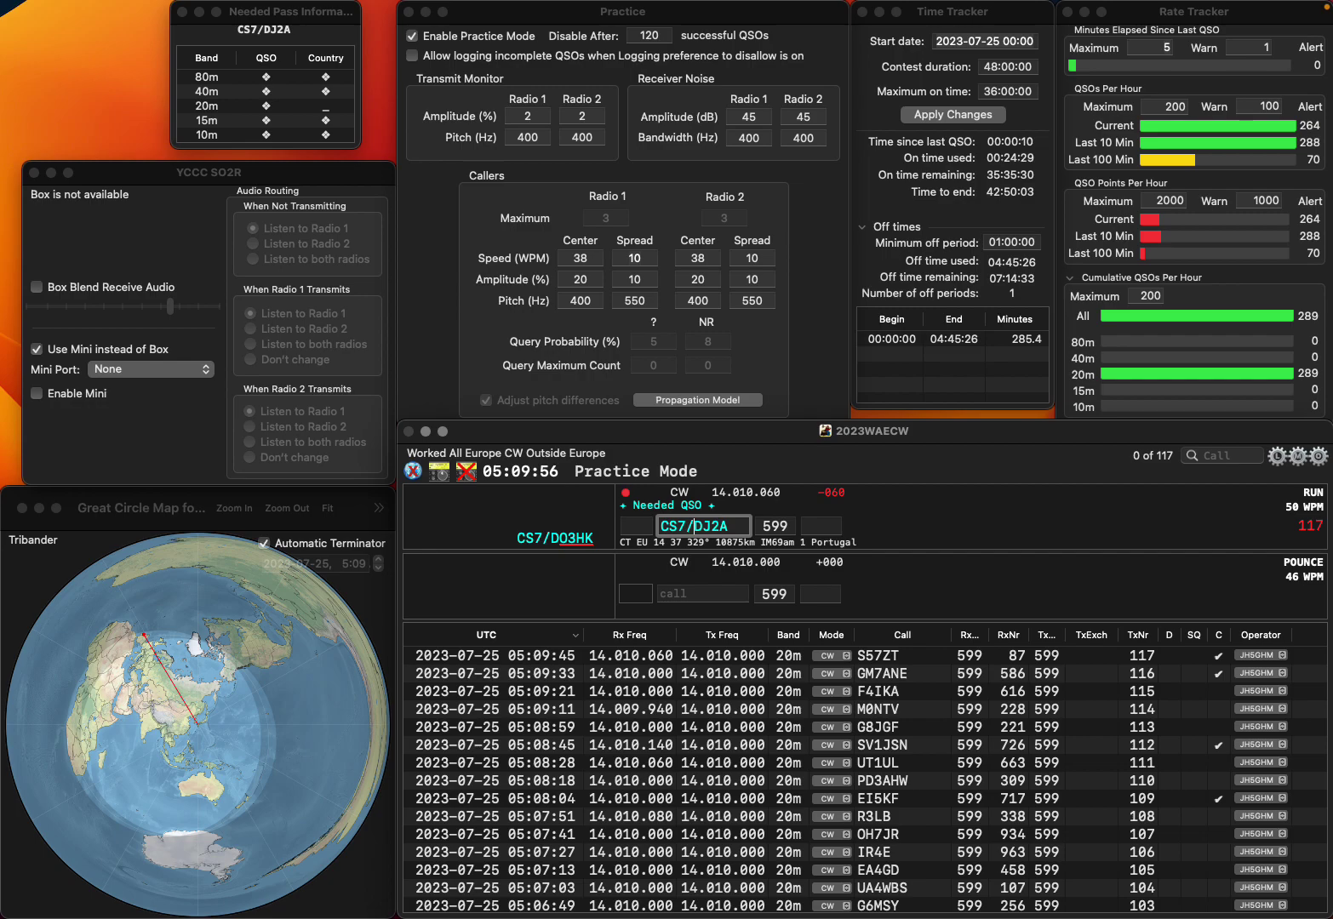
key(BackSpace)
key(BackSpace)
text(O3HK)
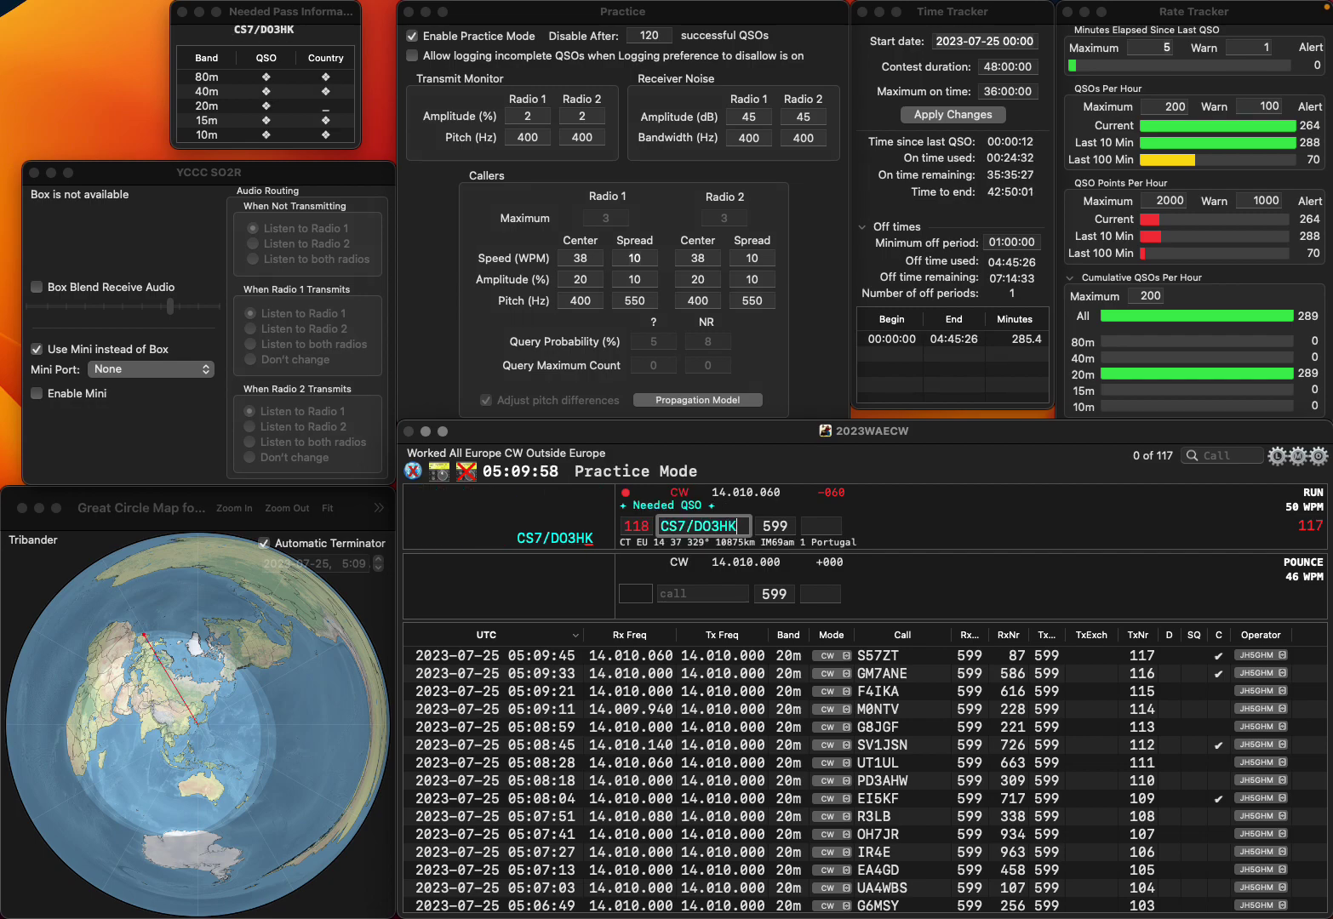
key(Return)
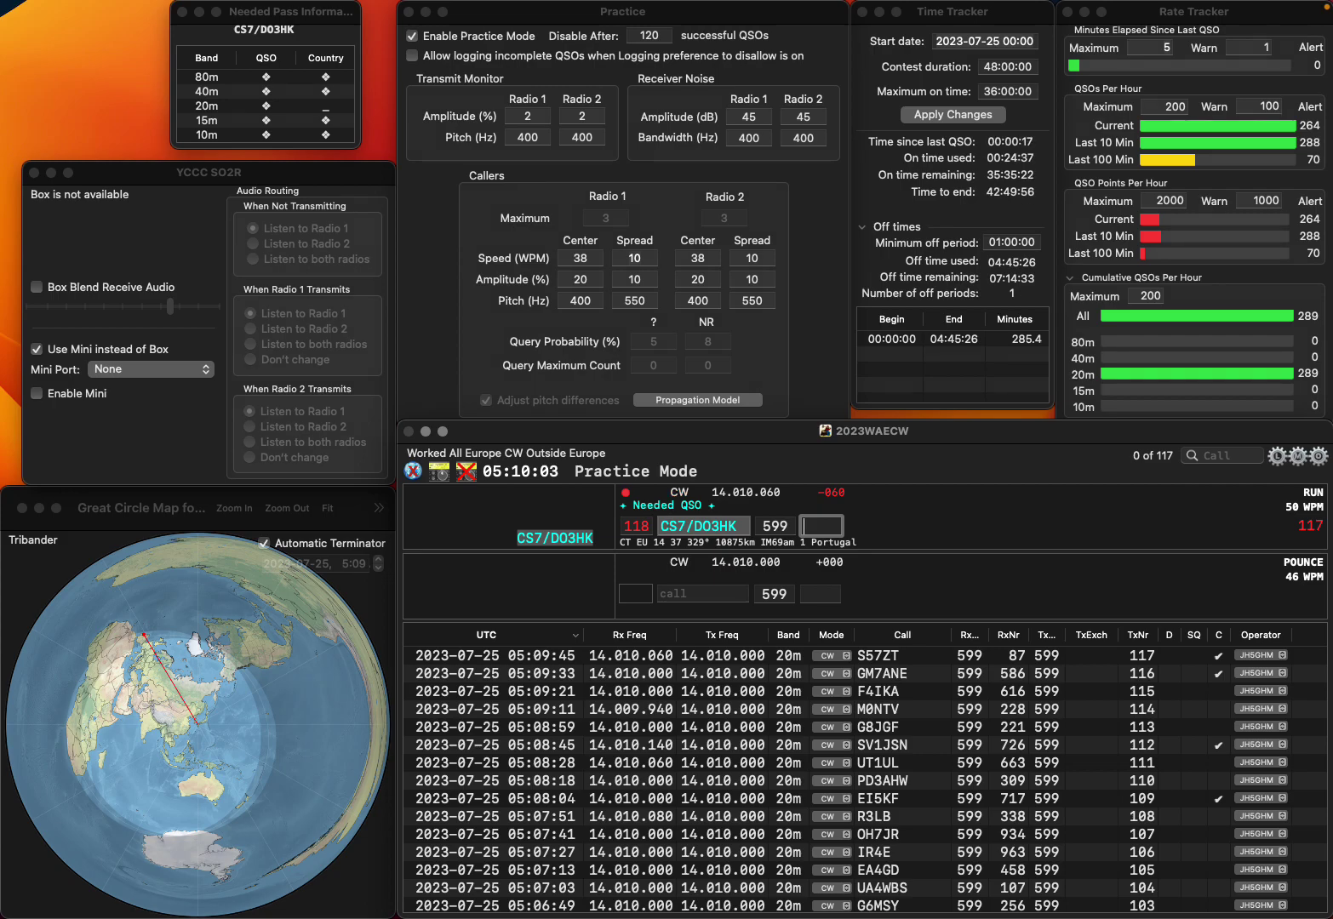
text(40)
key(Return)
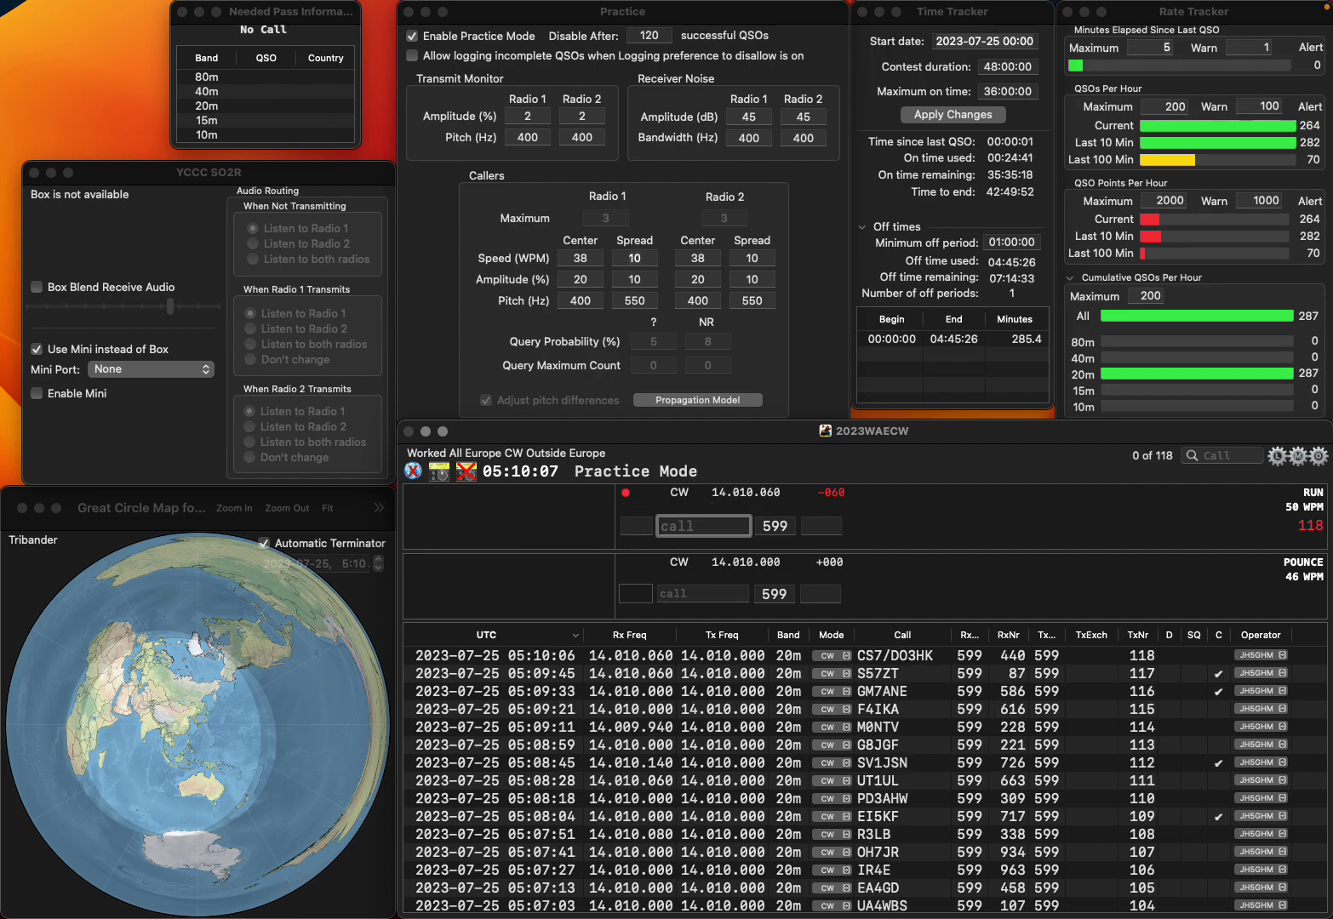
text(2KG)
key(Home)
text(CU)
key(space)
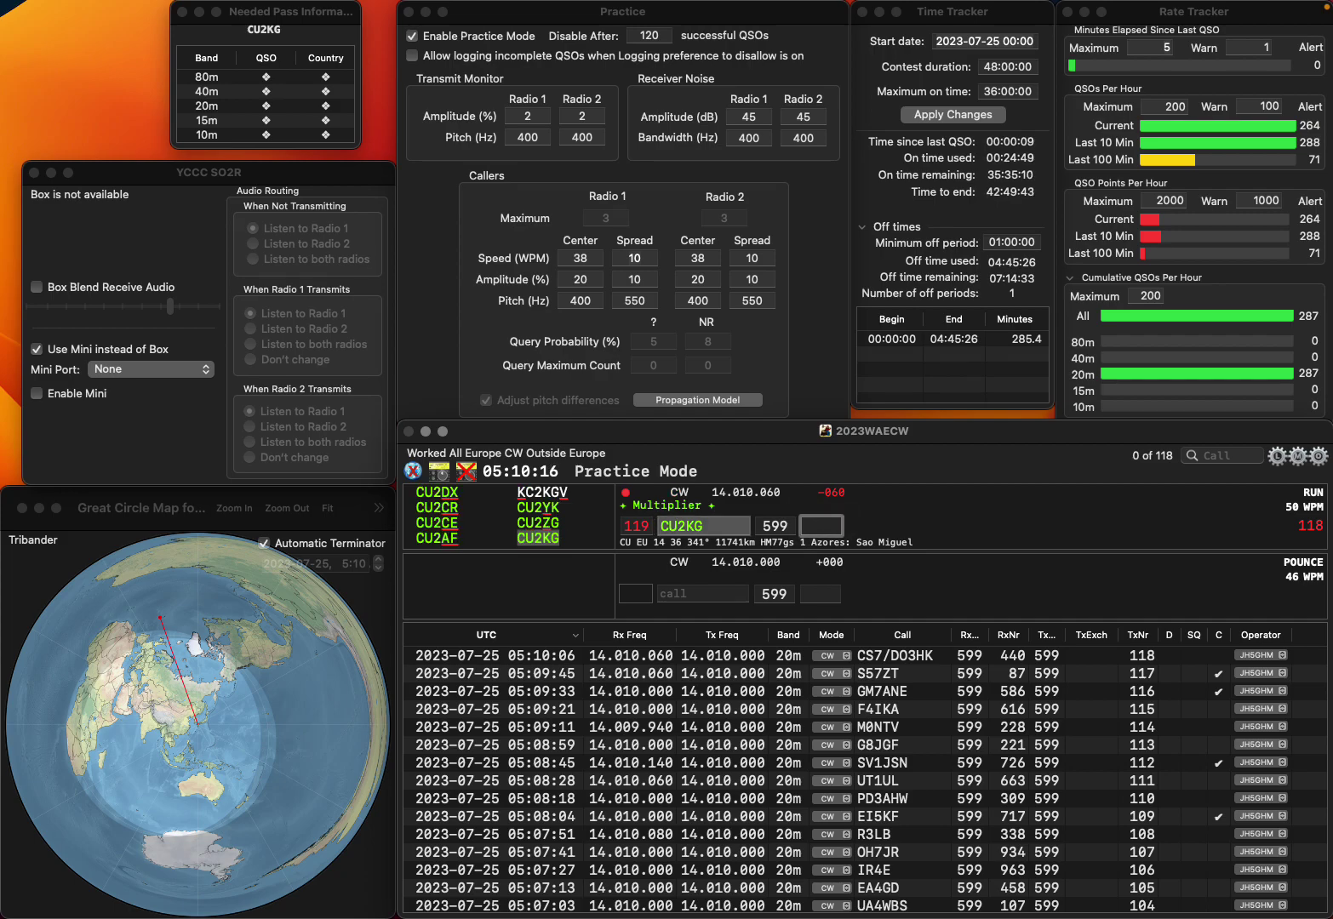
text(644)
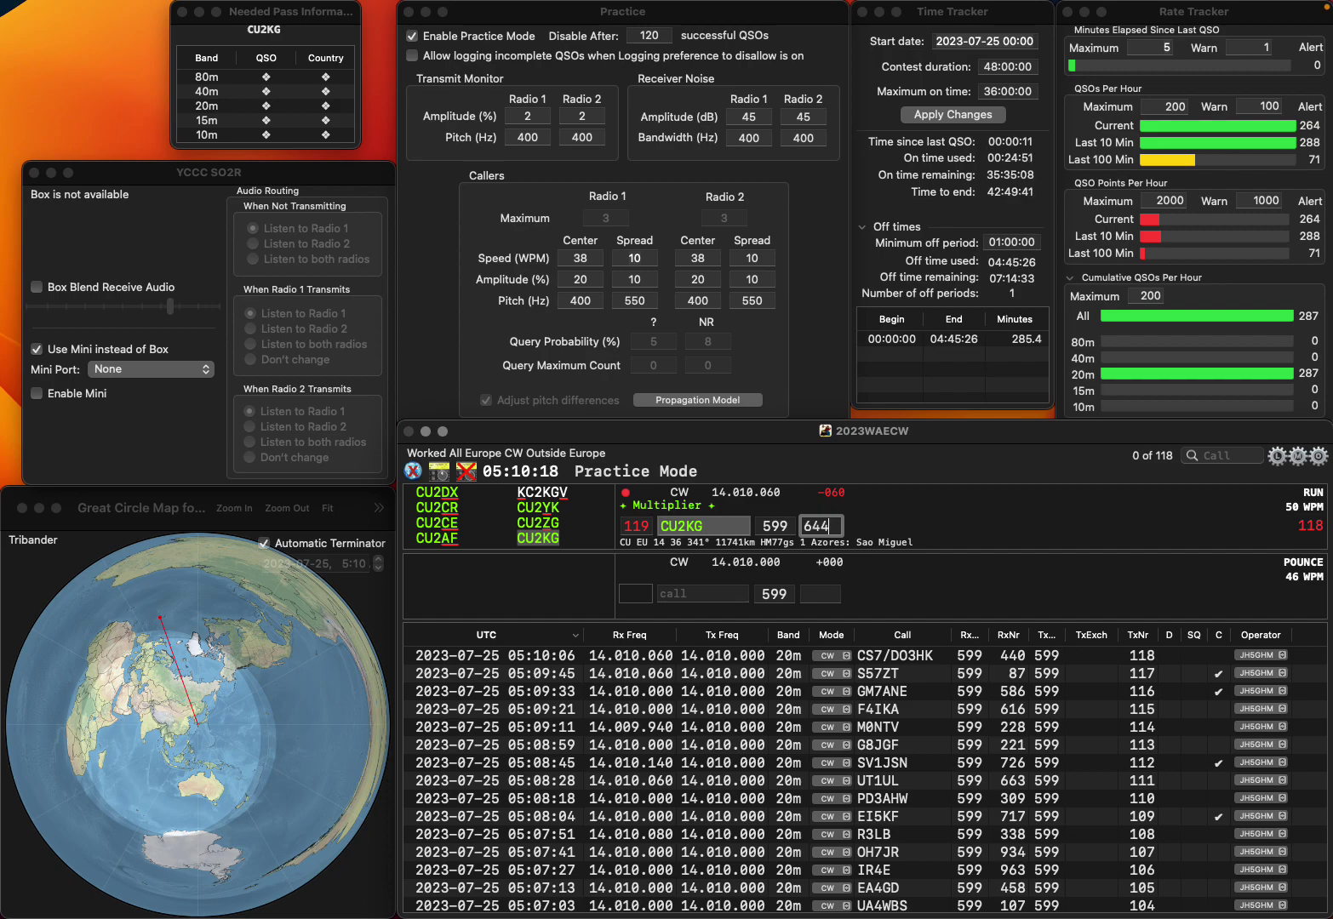
key(Return)
text(O)
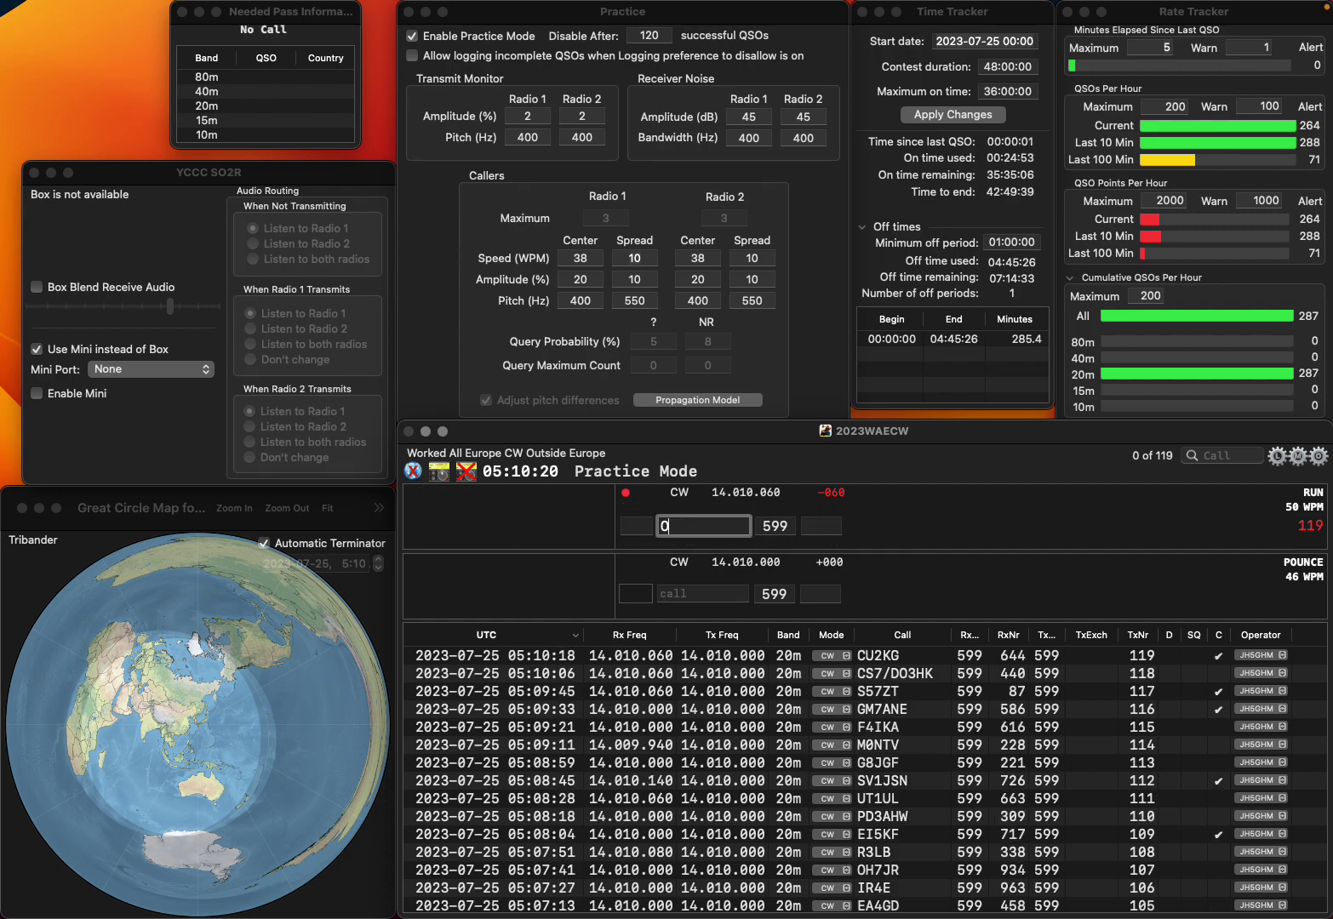
text(A1AA9A1AAY)
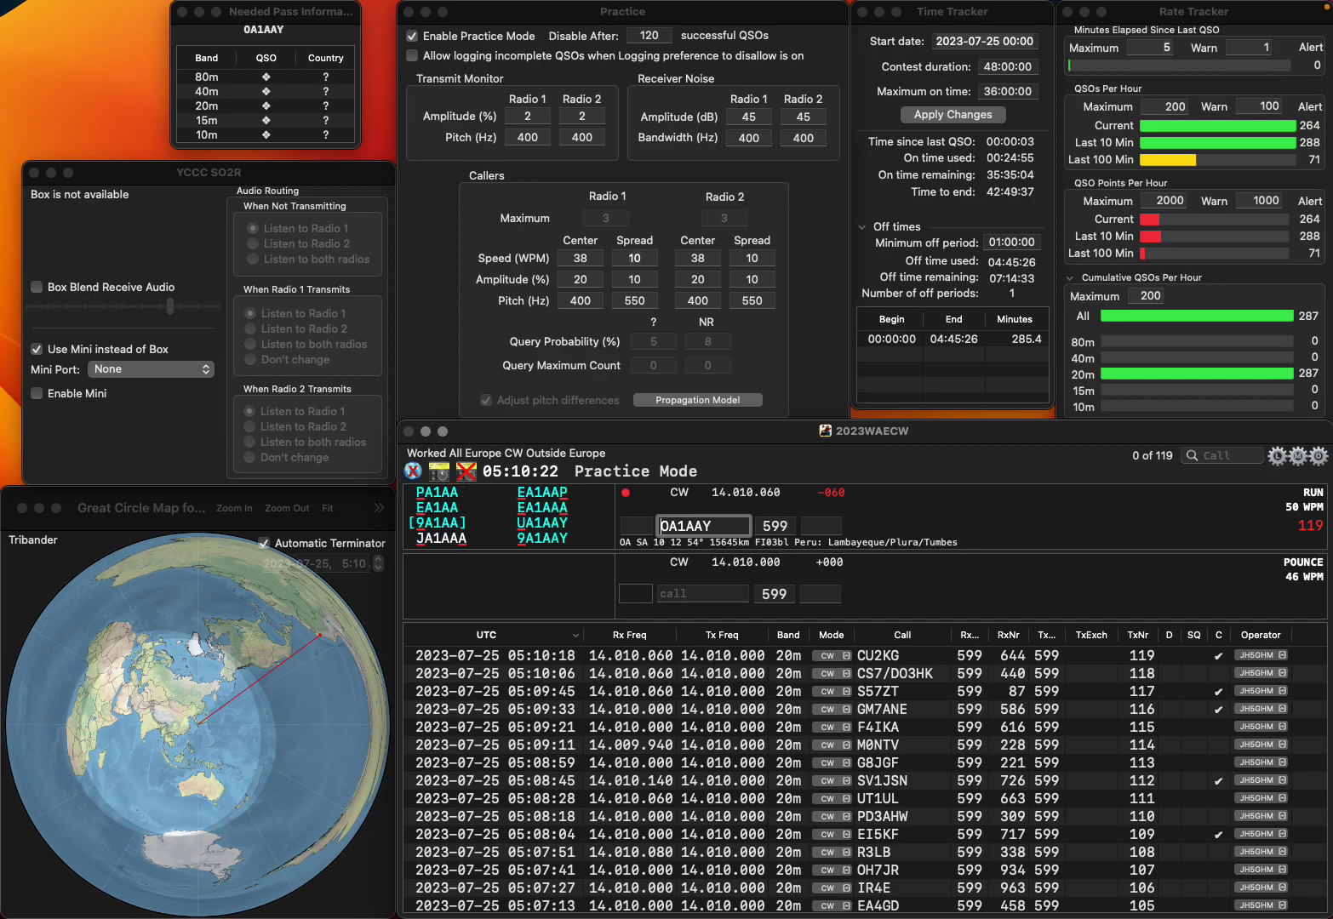
key(Return)
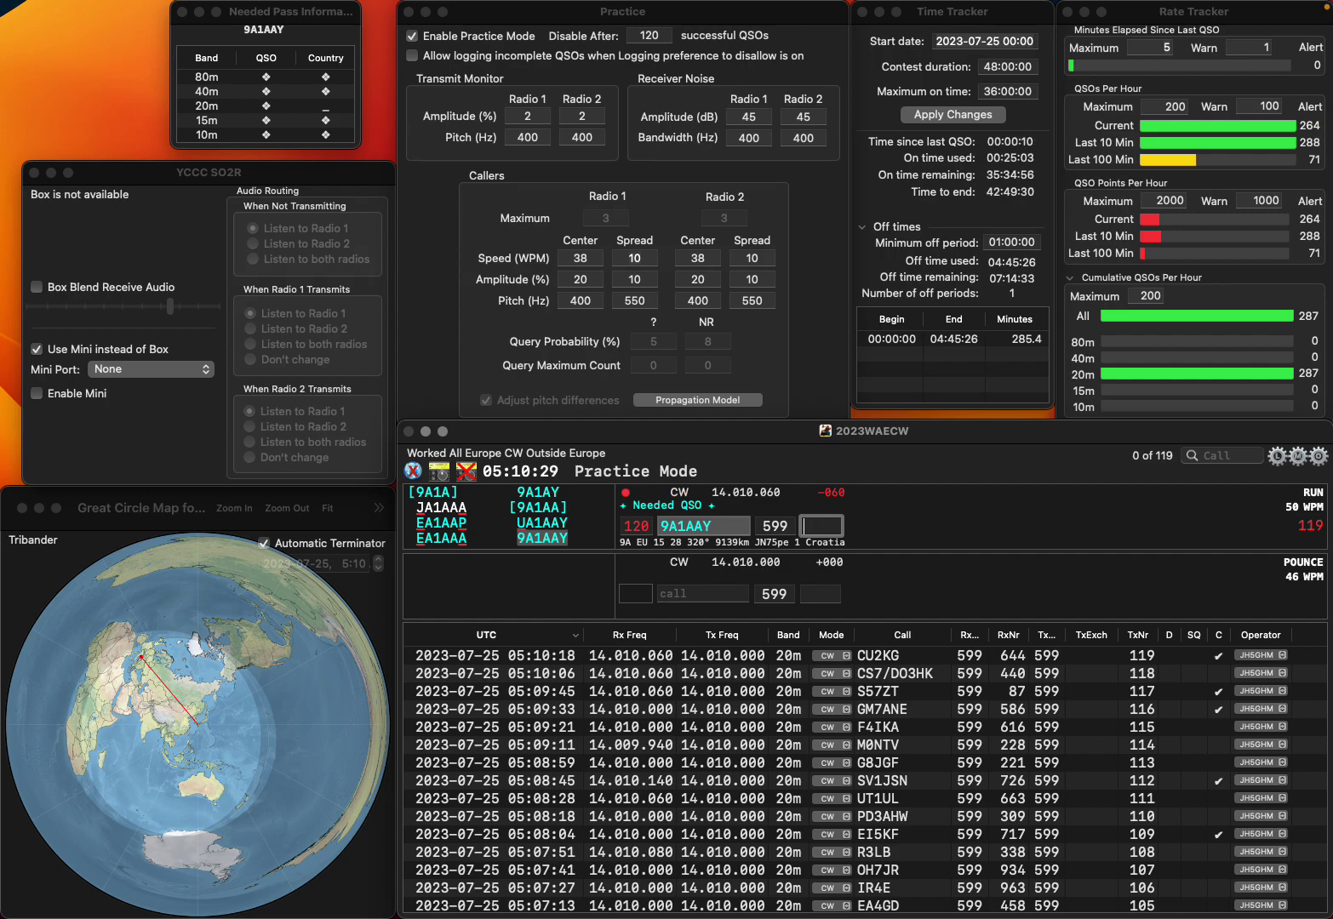
text(365)
key(Return)
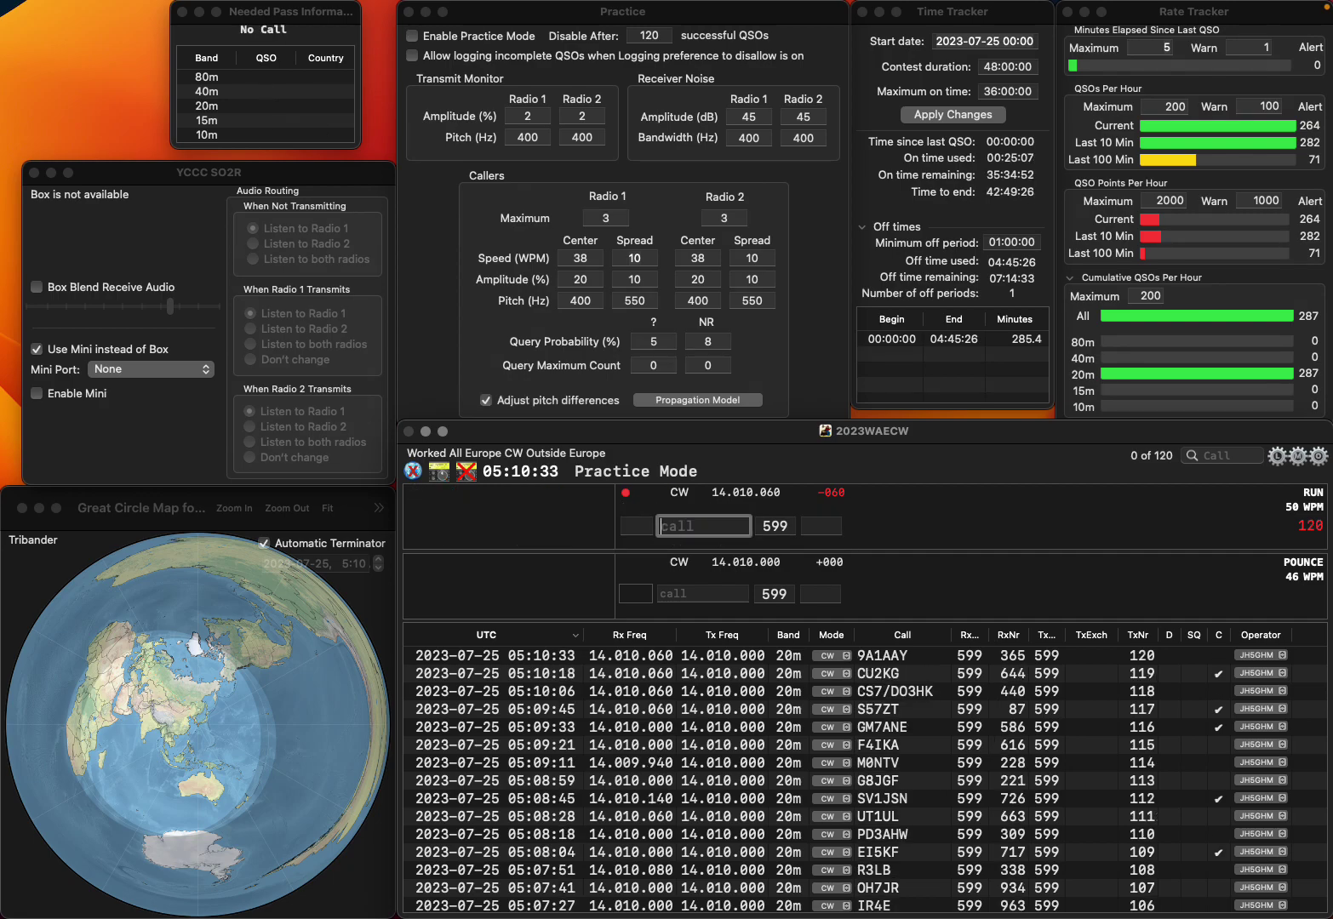